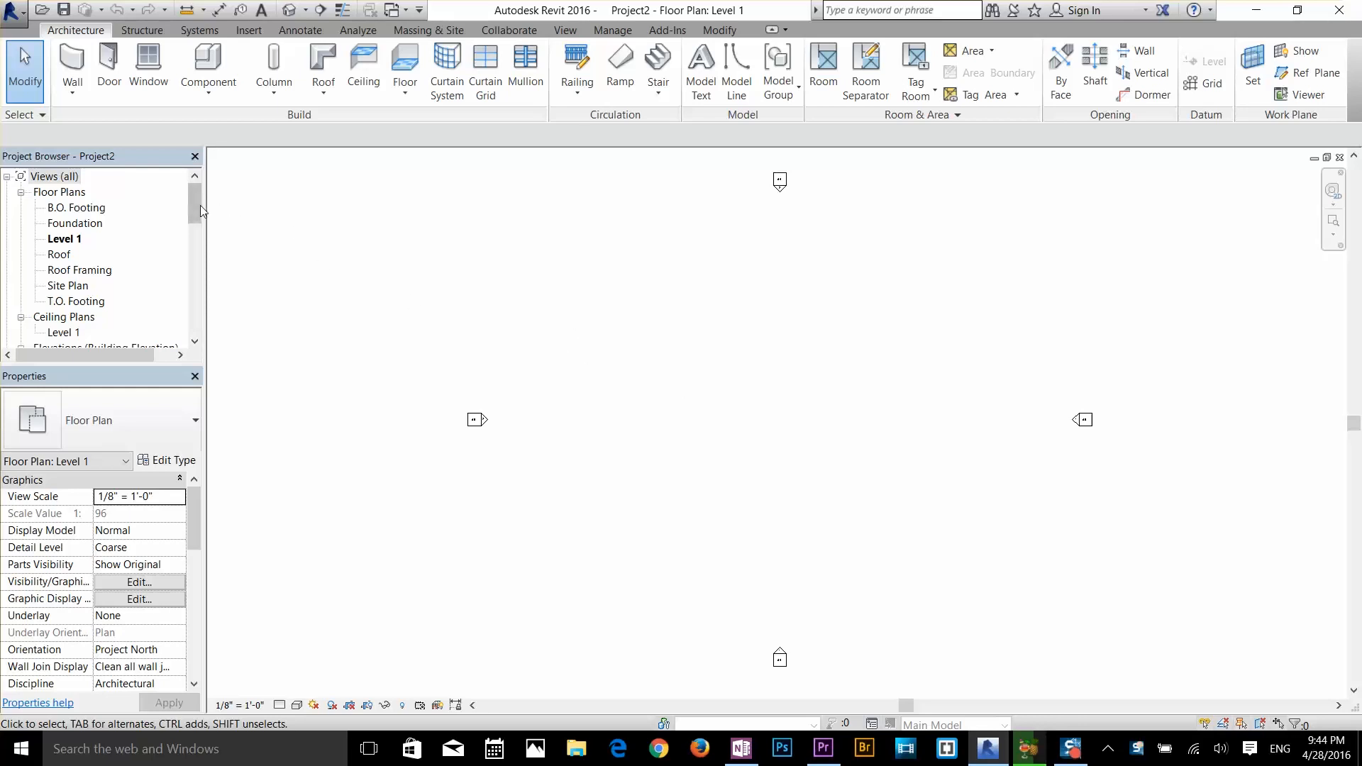
# - Open the East elevation and draw a full-width level line above Roof at an elevation of about 26'-2"
pyautogui.moveTo(199, 206); pyautogui.dragTo(193, 237)
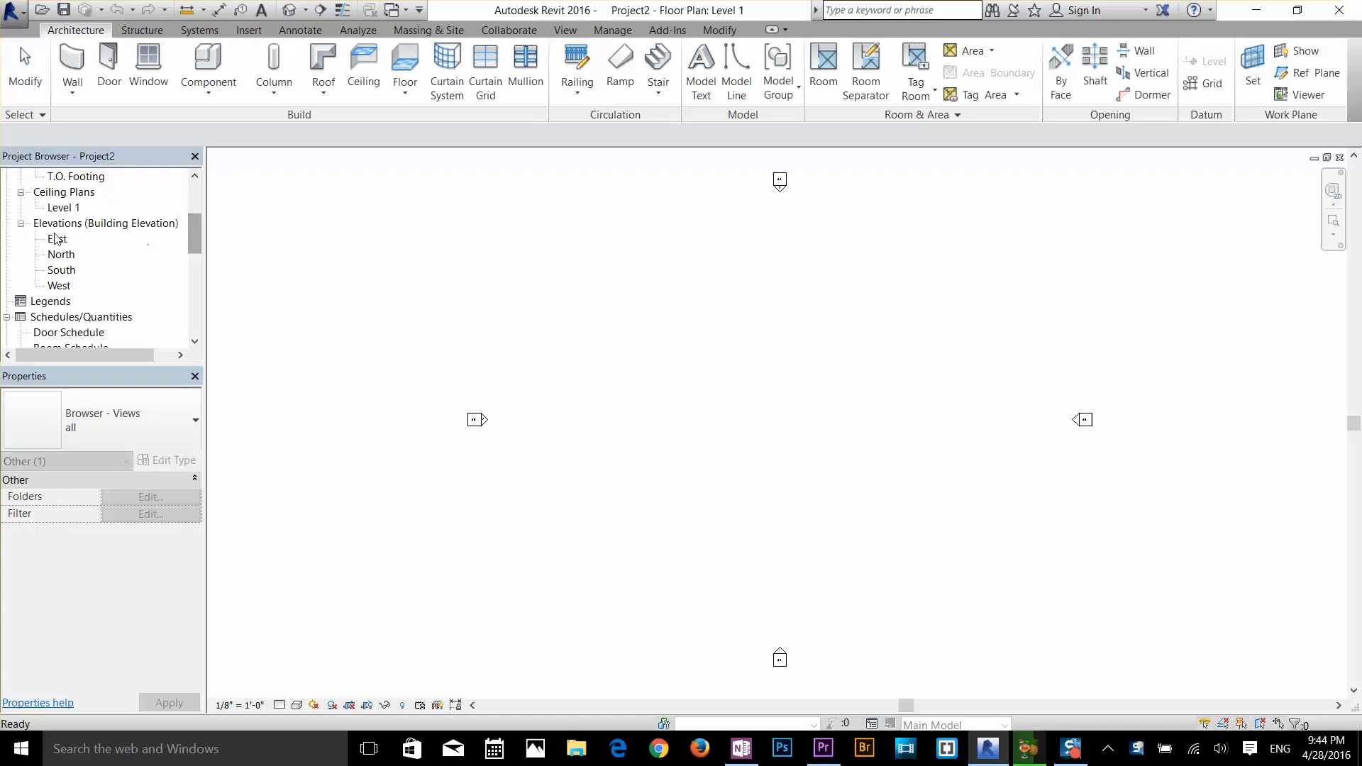
pyautogui.doubleClick(57, 239)
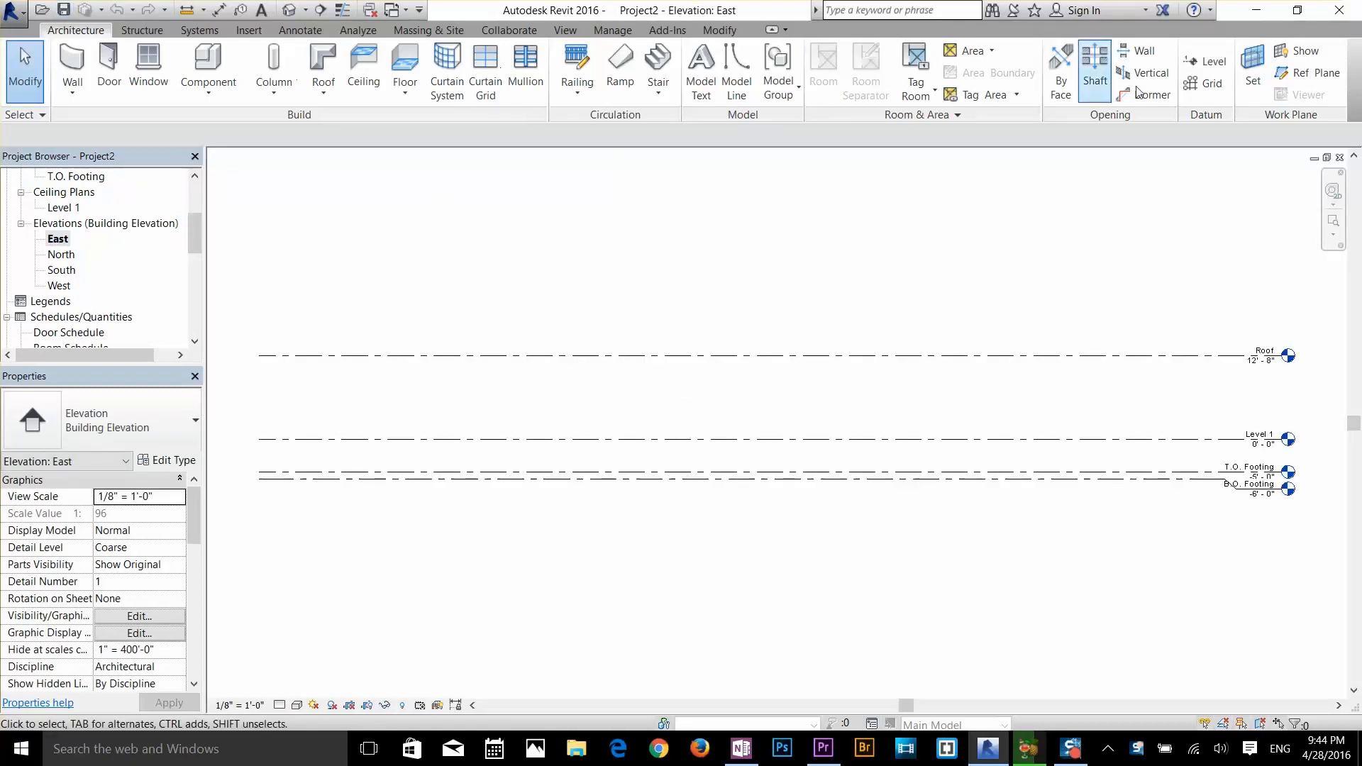
pyautogui.press('l')
pyautogui.press('l')
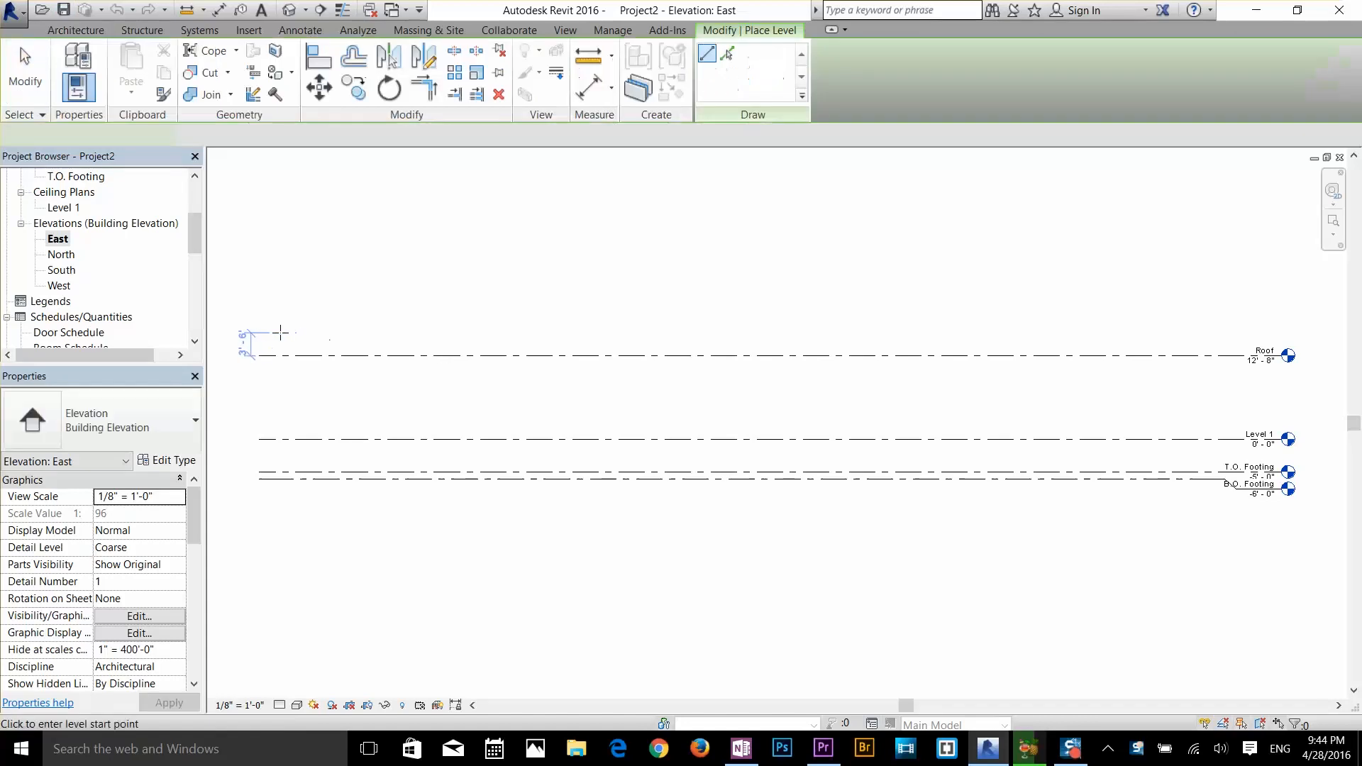
pyautogui.click(259, 267)
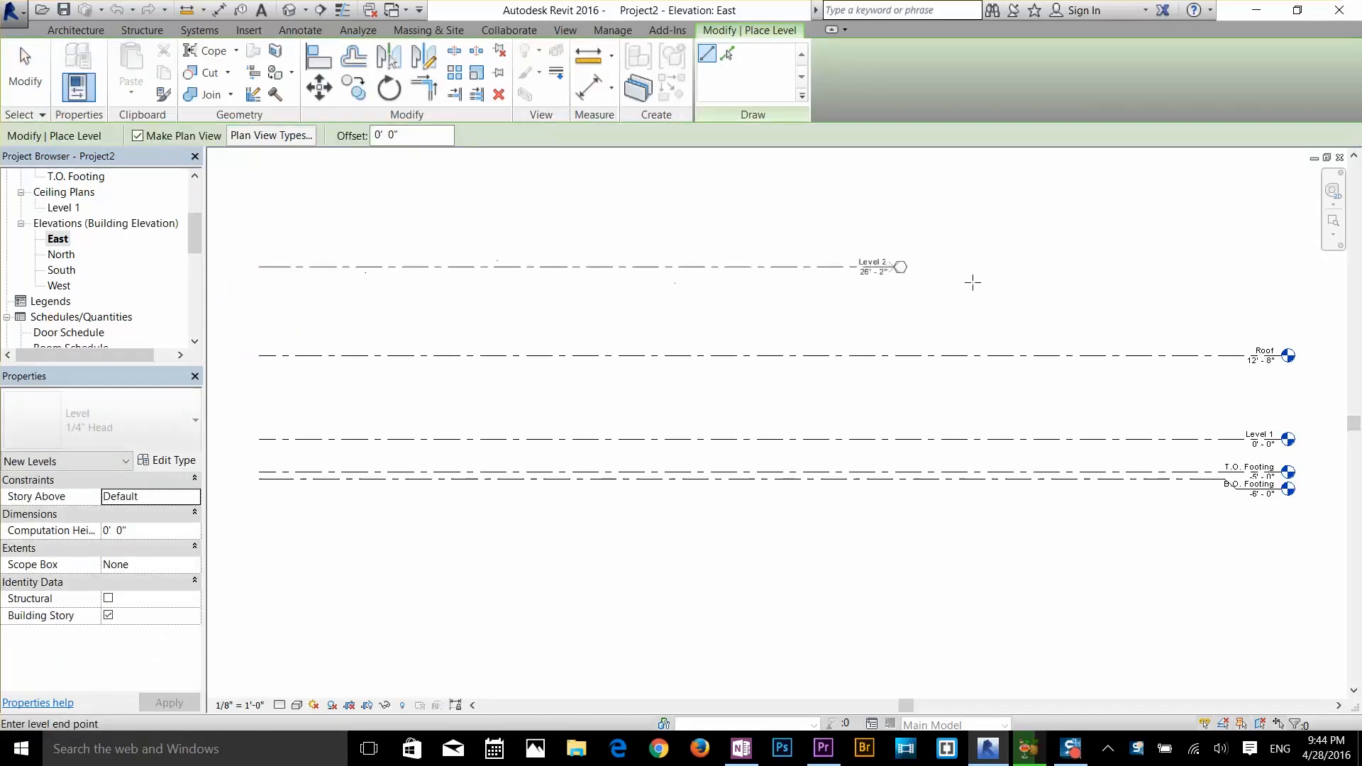
pyautogui.click(1276, 268)
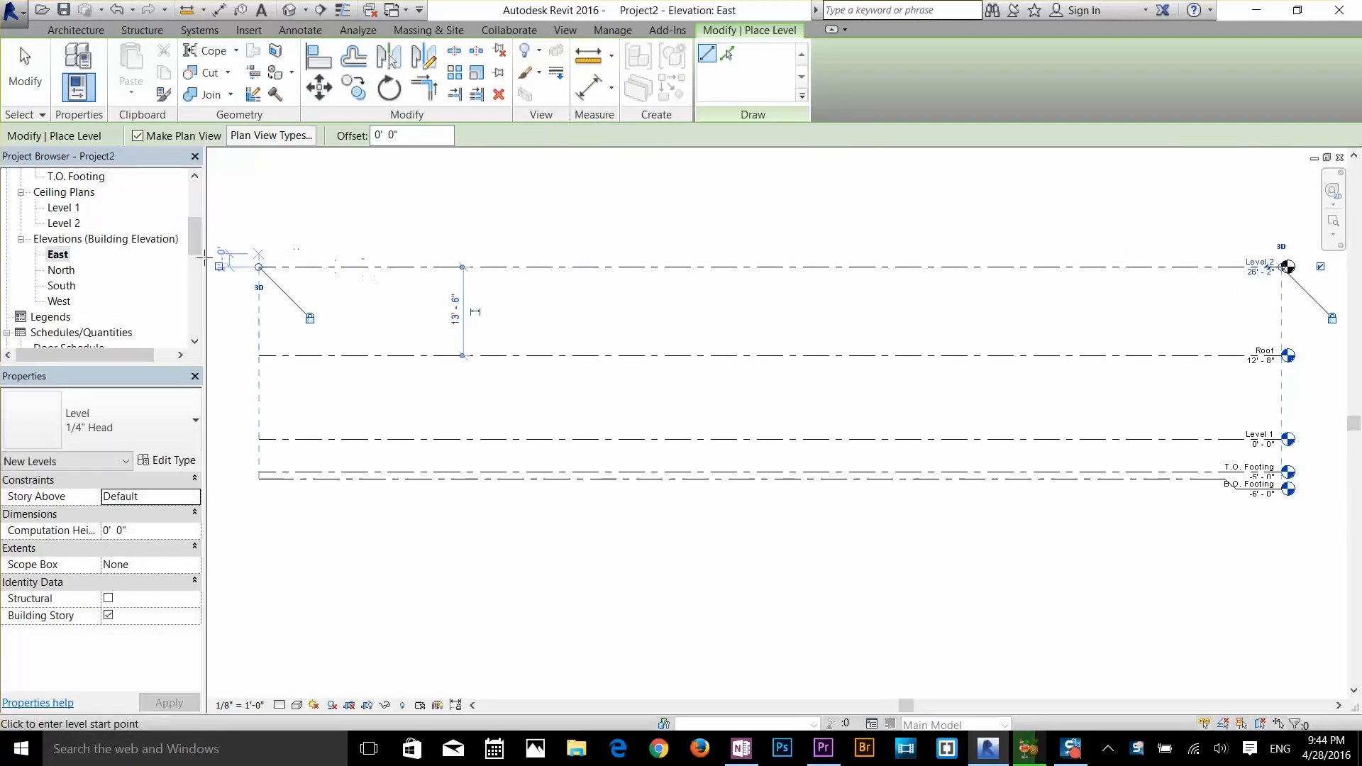
# - Draw another level above Level 2 at about 38'-8", aligned with the ends of the existing levels, and end level placement
pyautogui.click(260, 186)
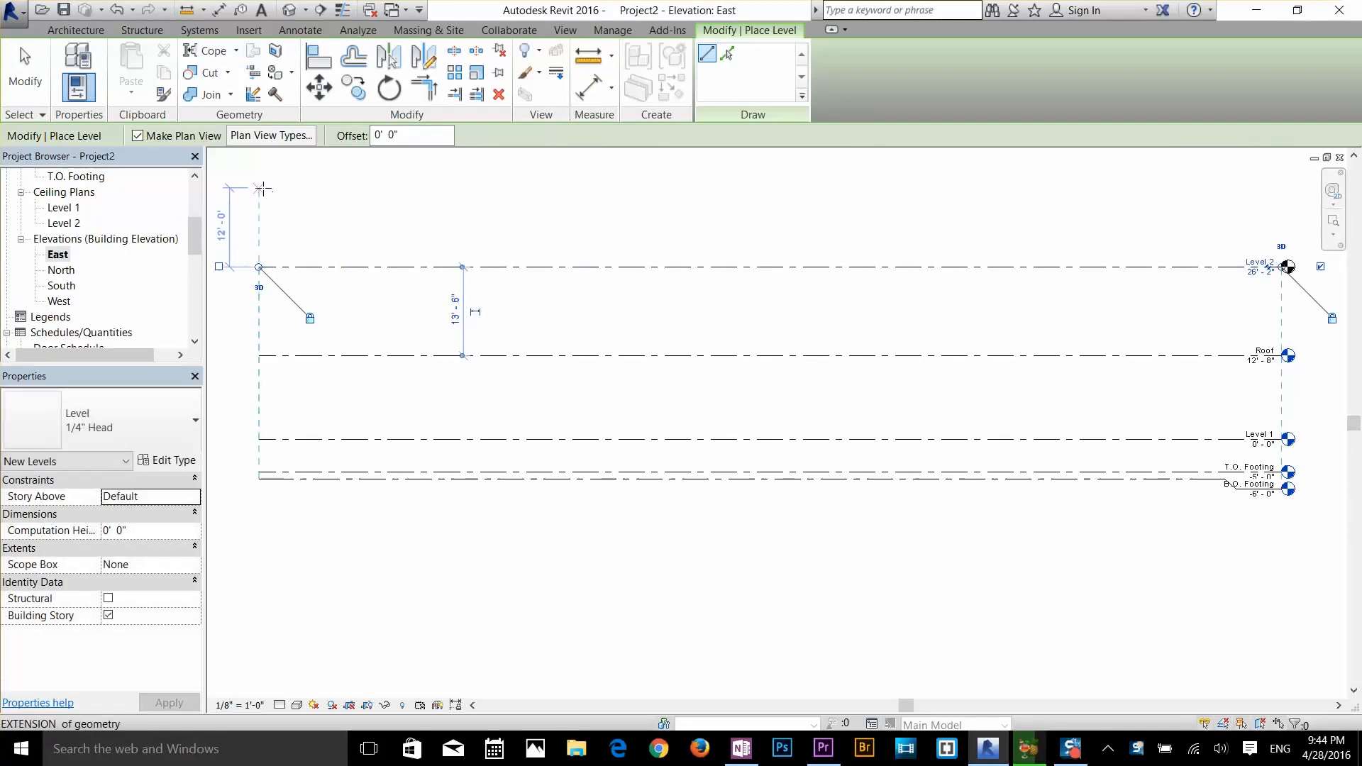
pyautogui.click(1276, 184)
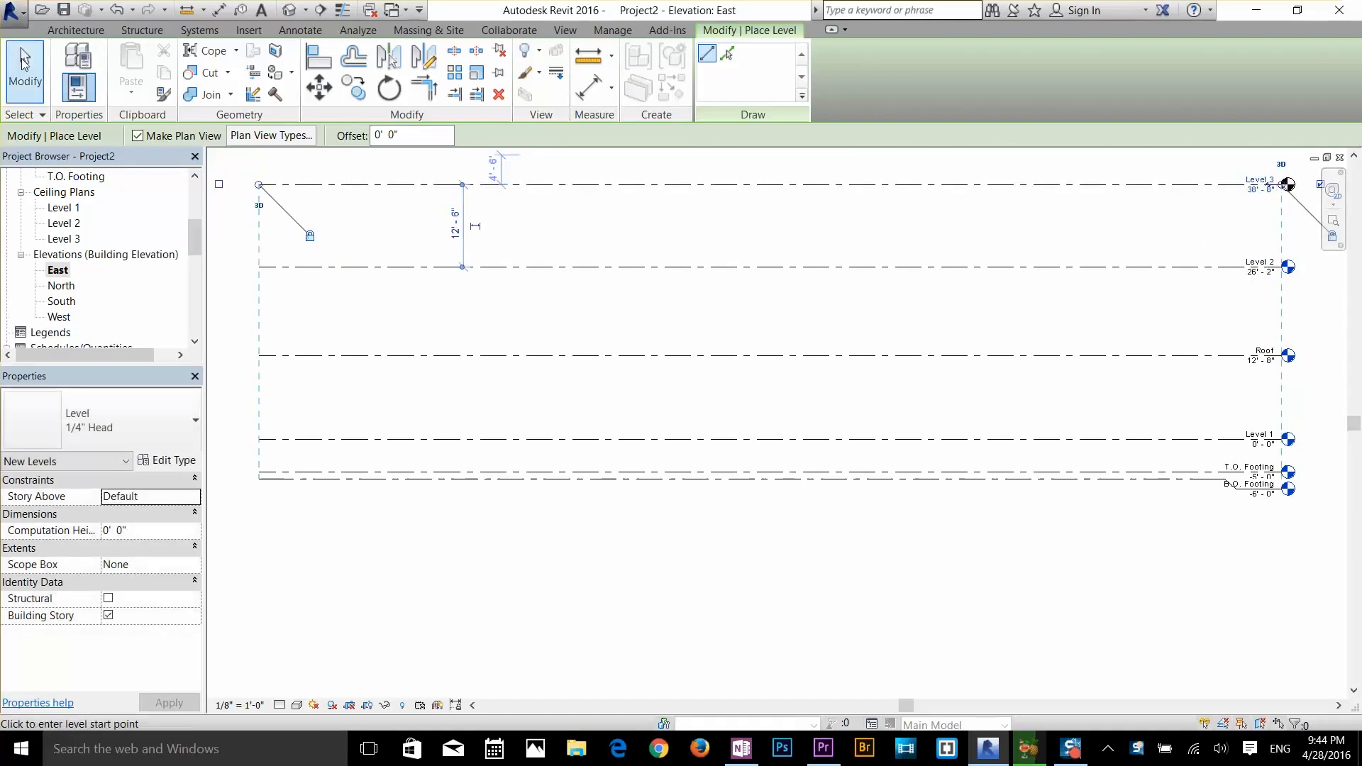
pyautogui.click(25, 71)
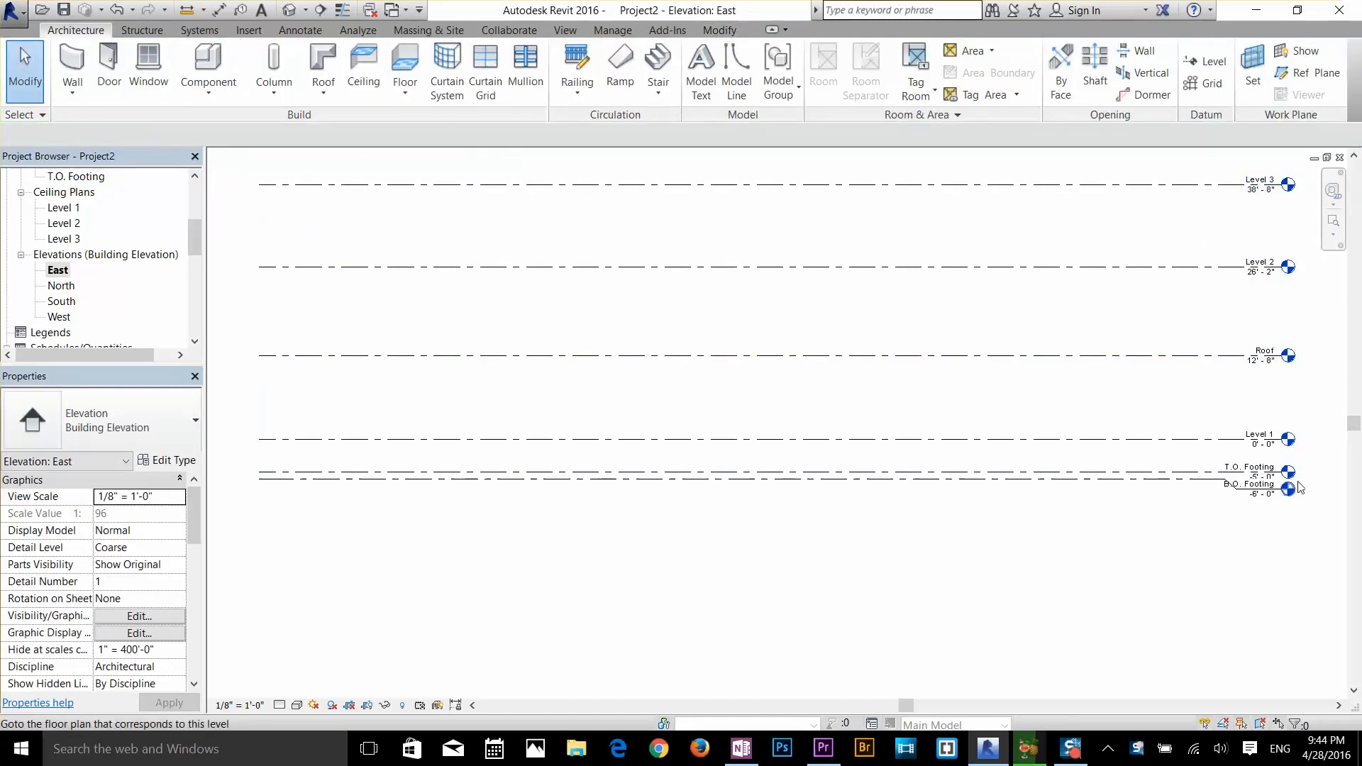
# - Set the Roof level's elevation to 10'
pyautogui.scroll(2, 1292, 460)
pyautogui.scroll(2, 1292, 459)
pyautogui.scroll(-2, 1274, 406)
pyautogui.moveTo(1232, 440); pyautogui.dragTo(1082, 565, button='middle')
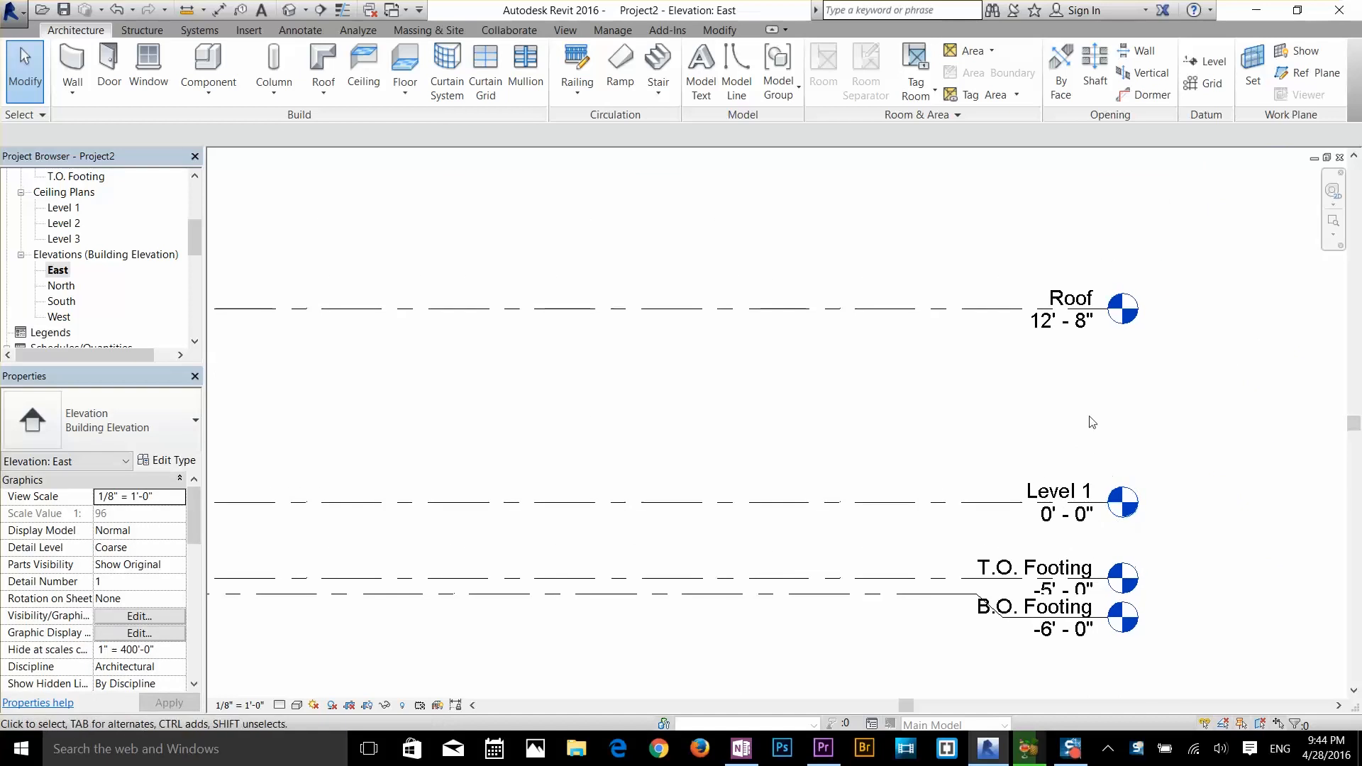
pyautogui.click(1080, 324)
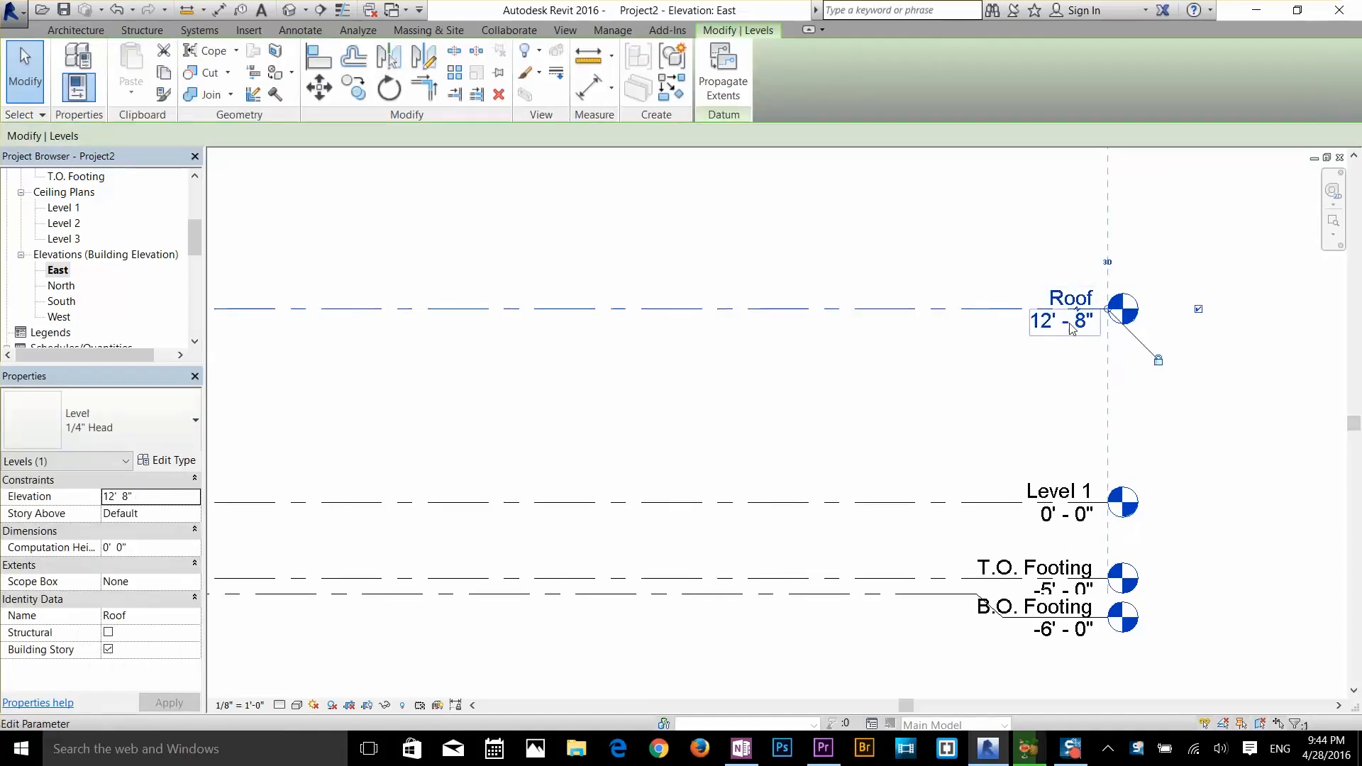
pyautogui.click(1071, 323)
pyautogui.write('10')
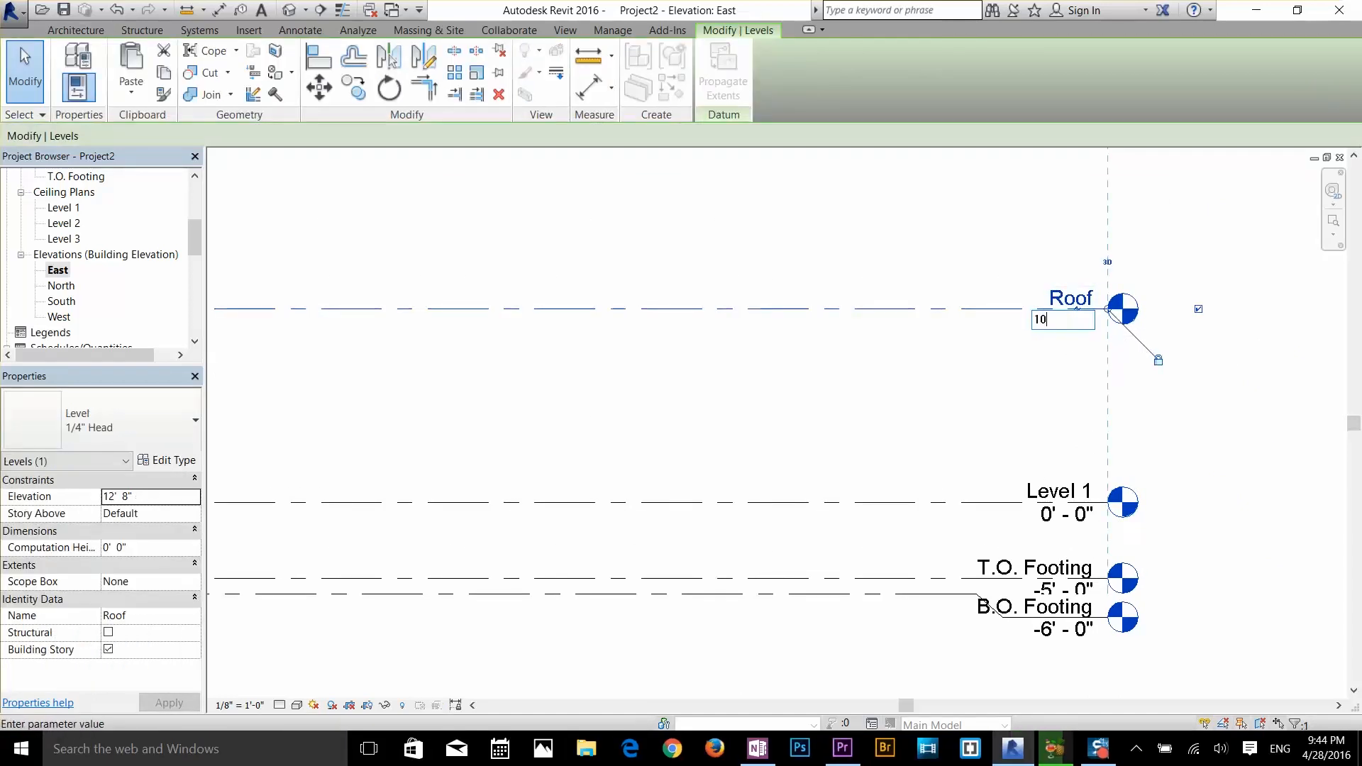
pyautogui.press('Return')
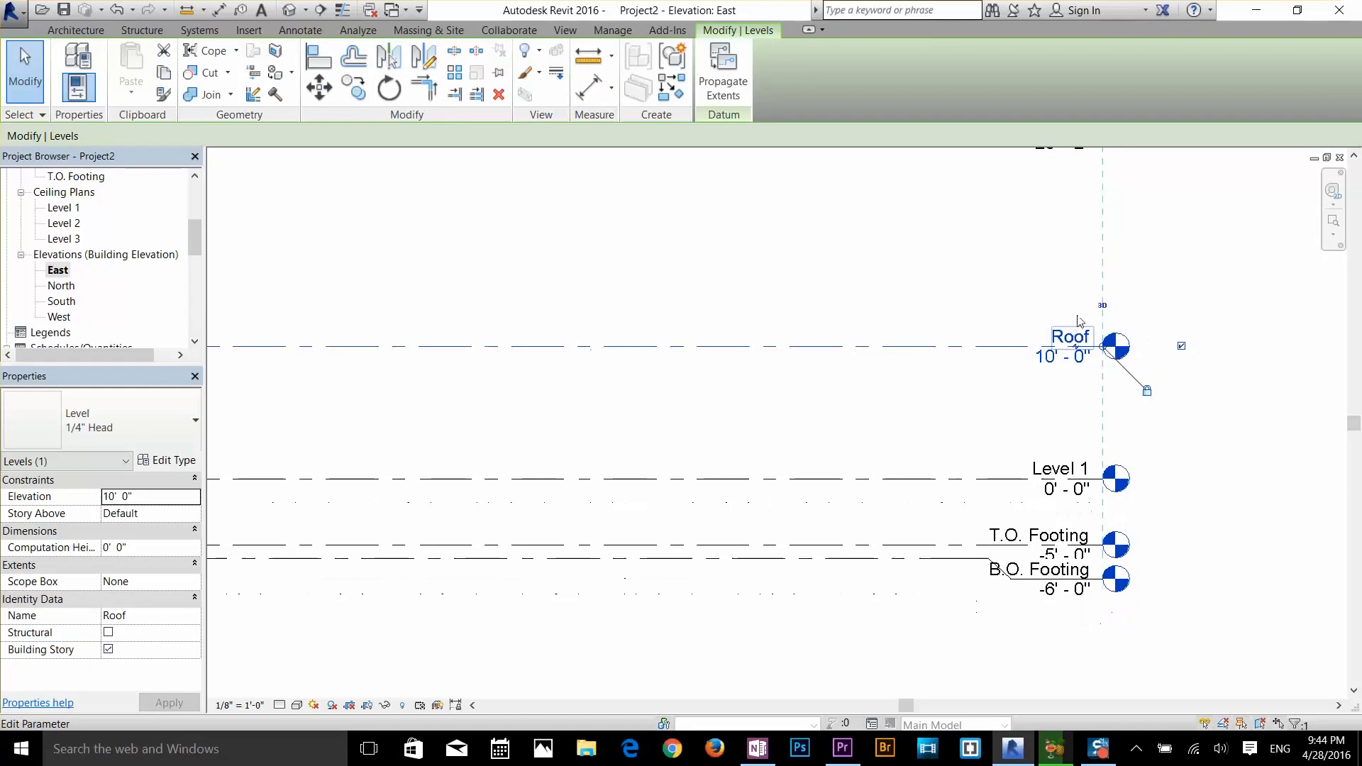
# - Rename the Roof level to "level g" and rename its corresponding views as well
pyautogui.scroll(2, 1091, 292)
pyautogui.scroll(-2, 1097, 269)
pyautogui.moveTo(1098, 269); pyautogui.dragTo(1119, 420, button='middle')
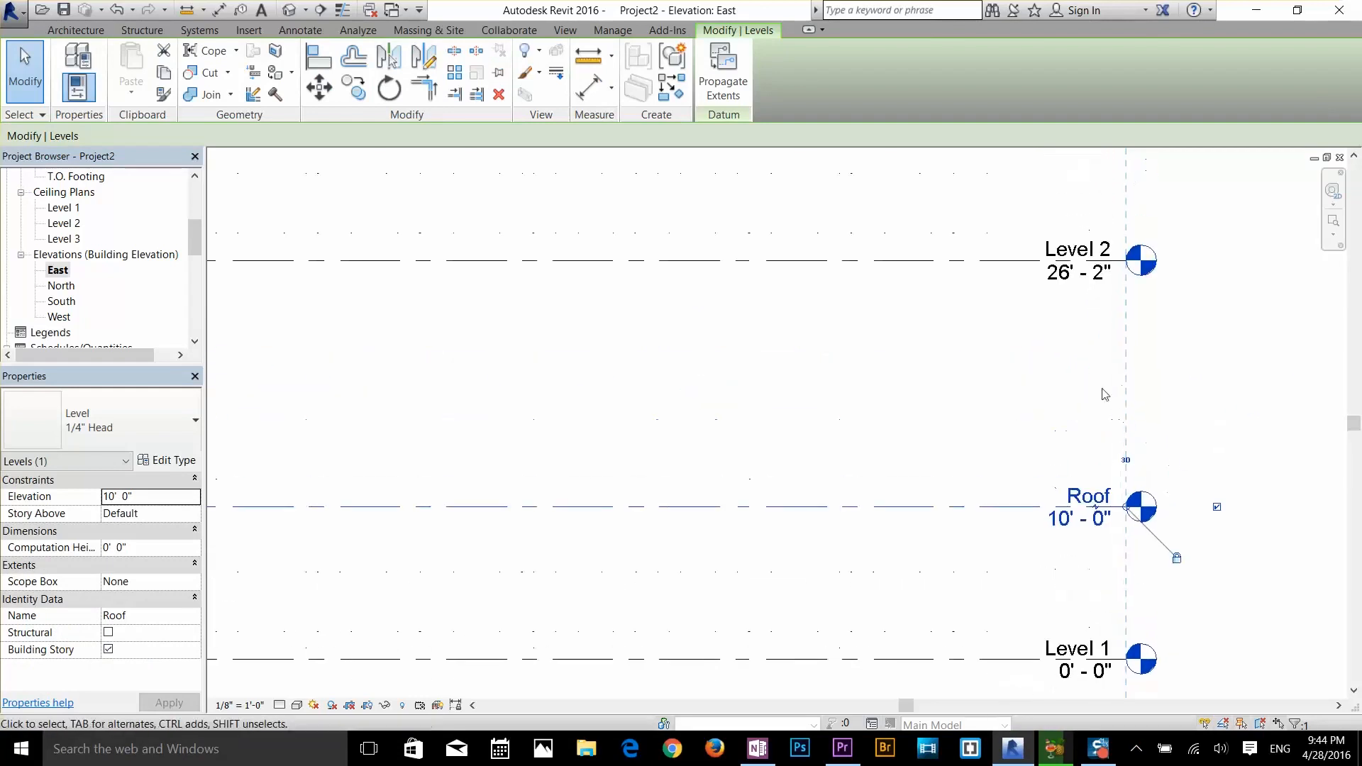
pyautogui.scroll(-1, 1103, 316)
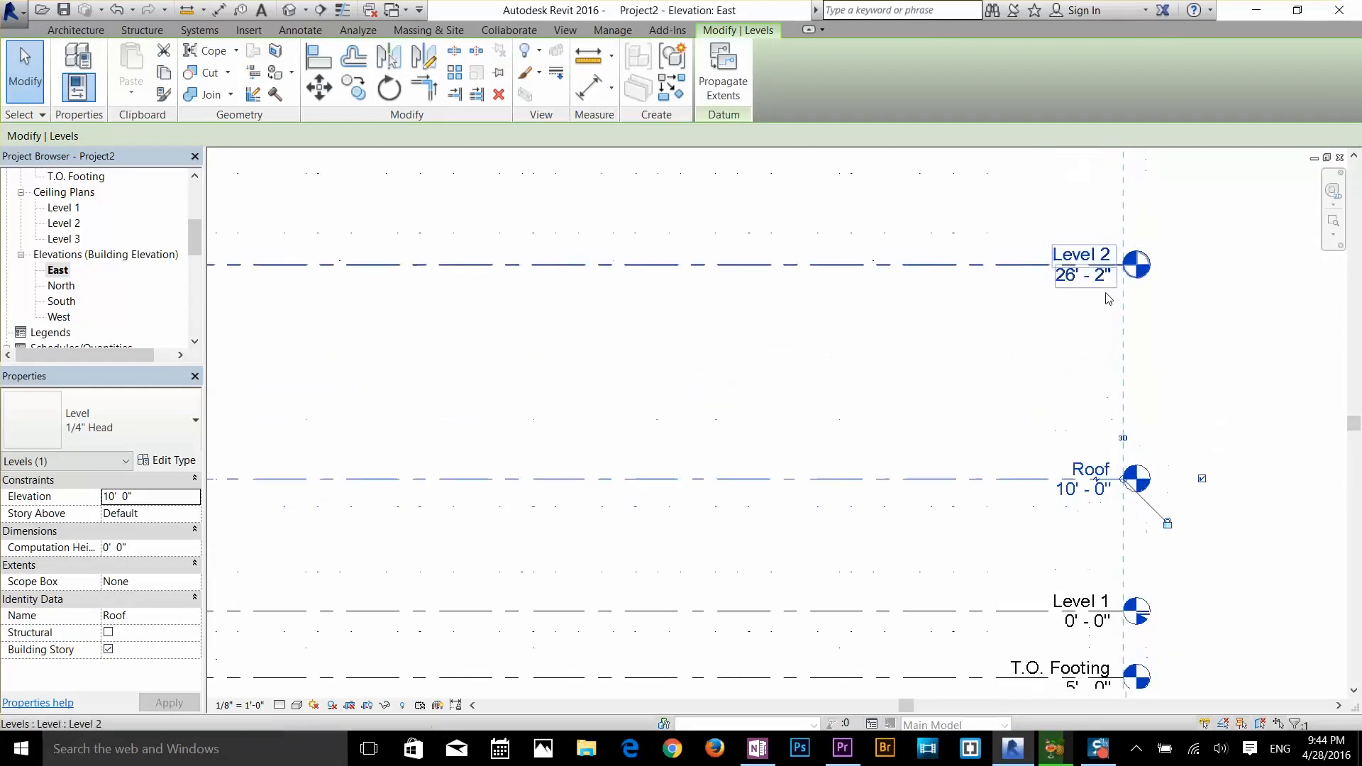
pyautogui.click(1101, 472)
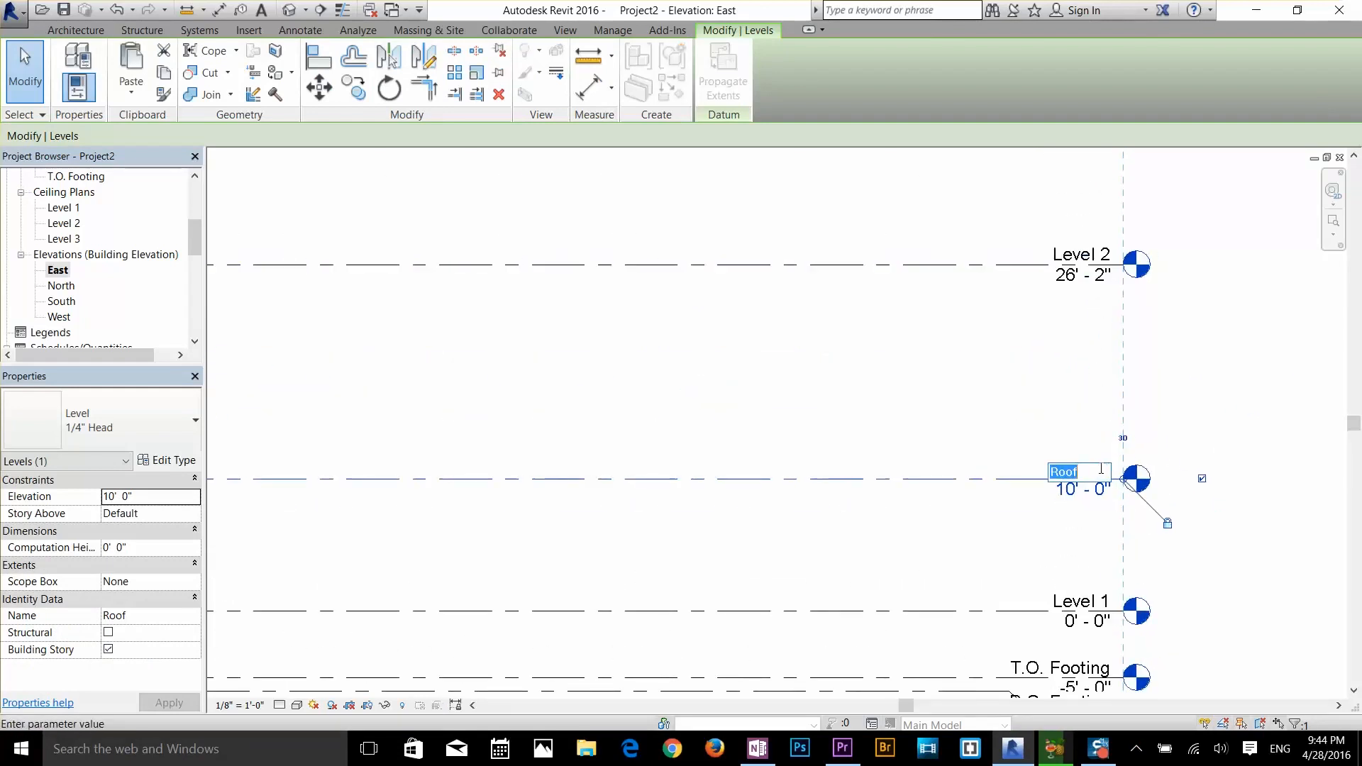
pyautogui.write('level g')
pyautogui.press('Return')
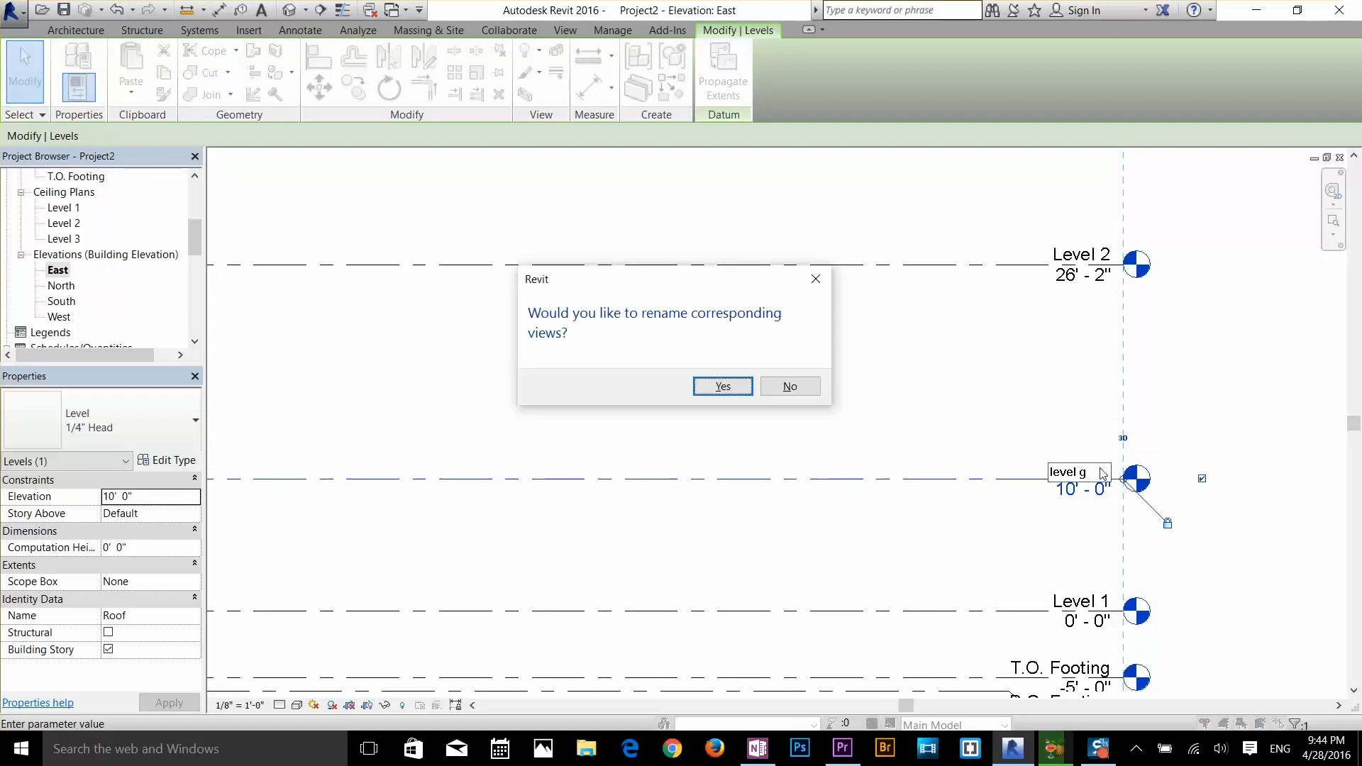
pyautogui.click(725, 387)
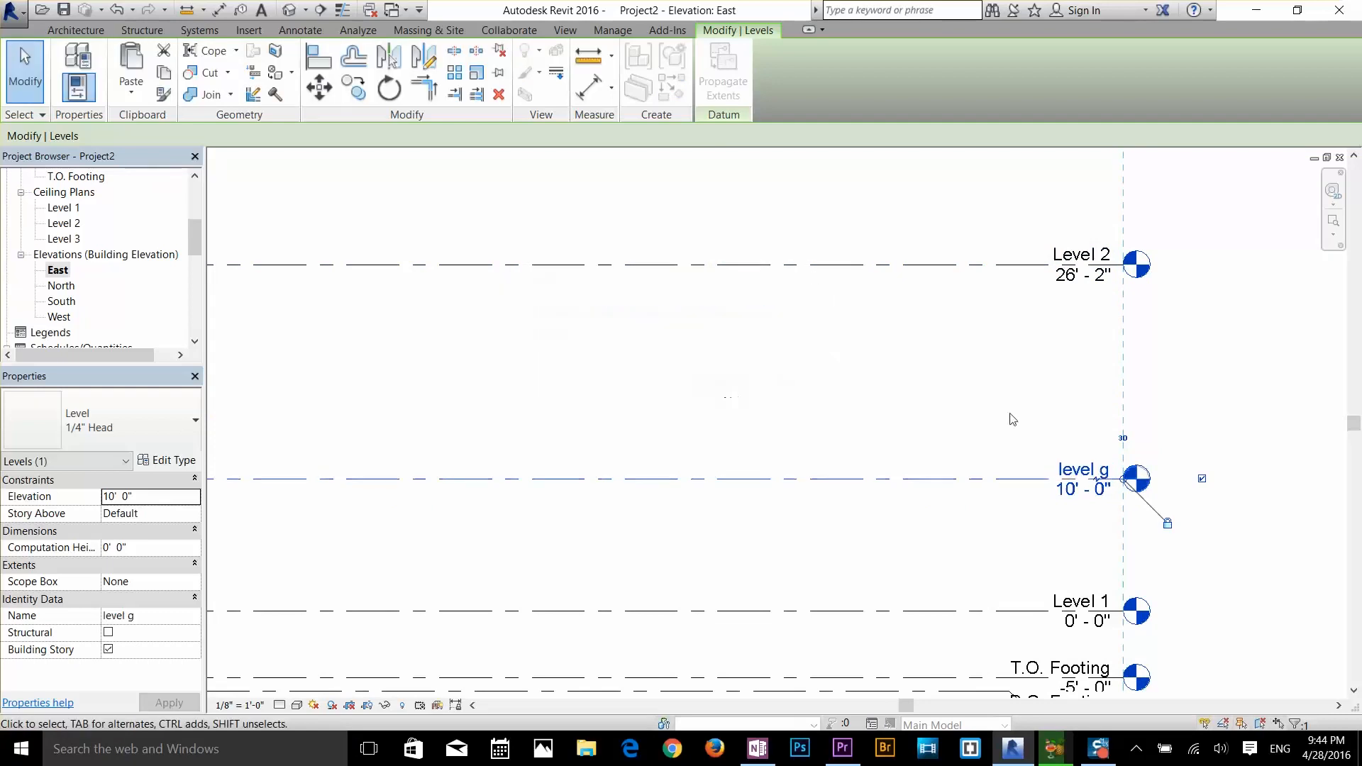
# - Set the Level 2 elevation to 20'
pyautogui.scroll(-2, 969, 359)
pyautogui.moveTo(974, 356); pyautogui.dragTo(1035, 429, button='middle')
pyautogui.click(1081, 397)
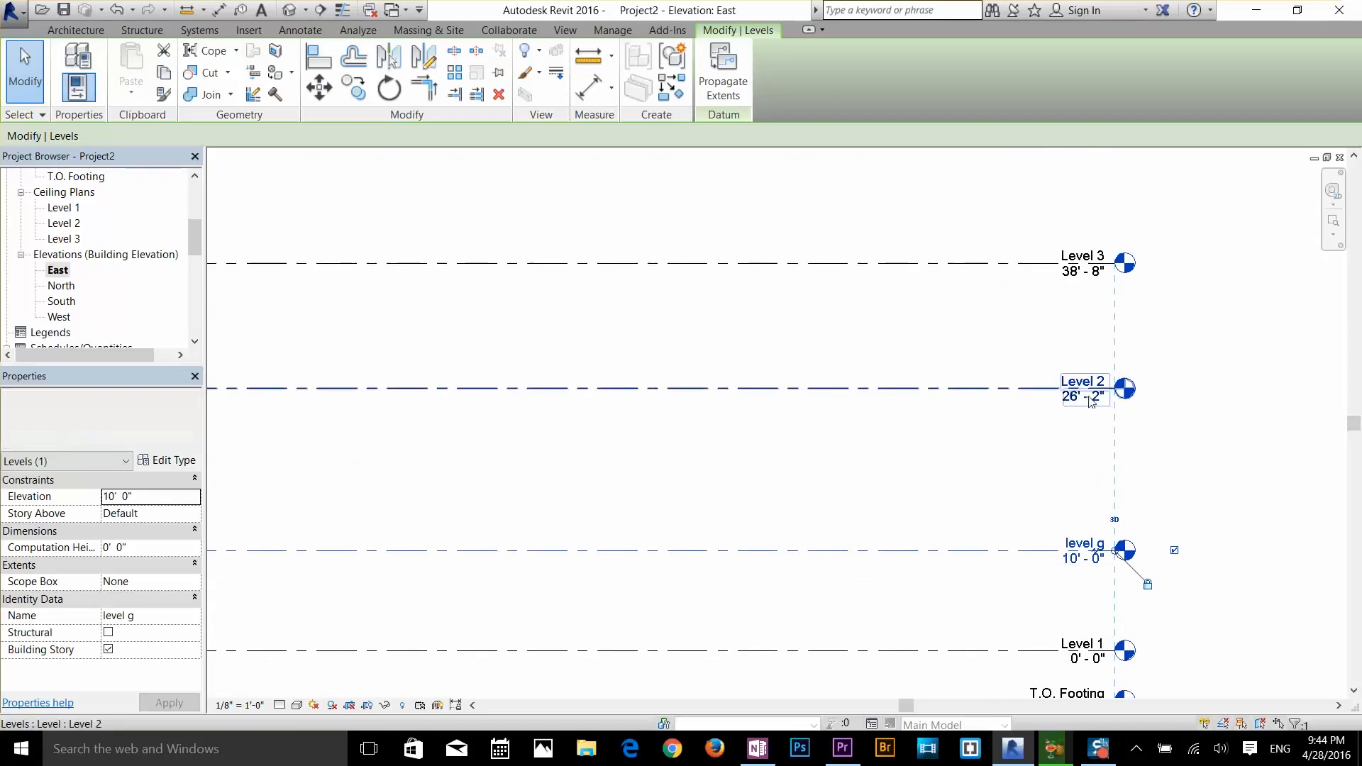
pyautogui.click(1083, 403)
pyautogui.write('20')
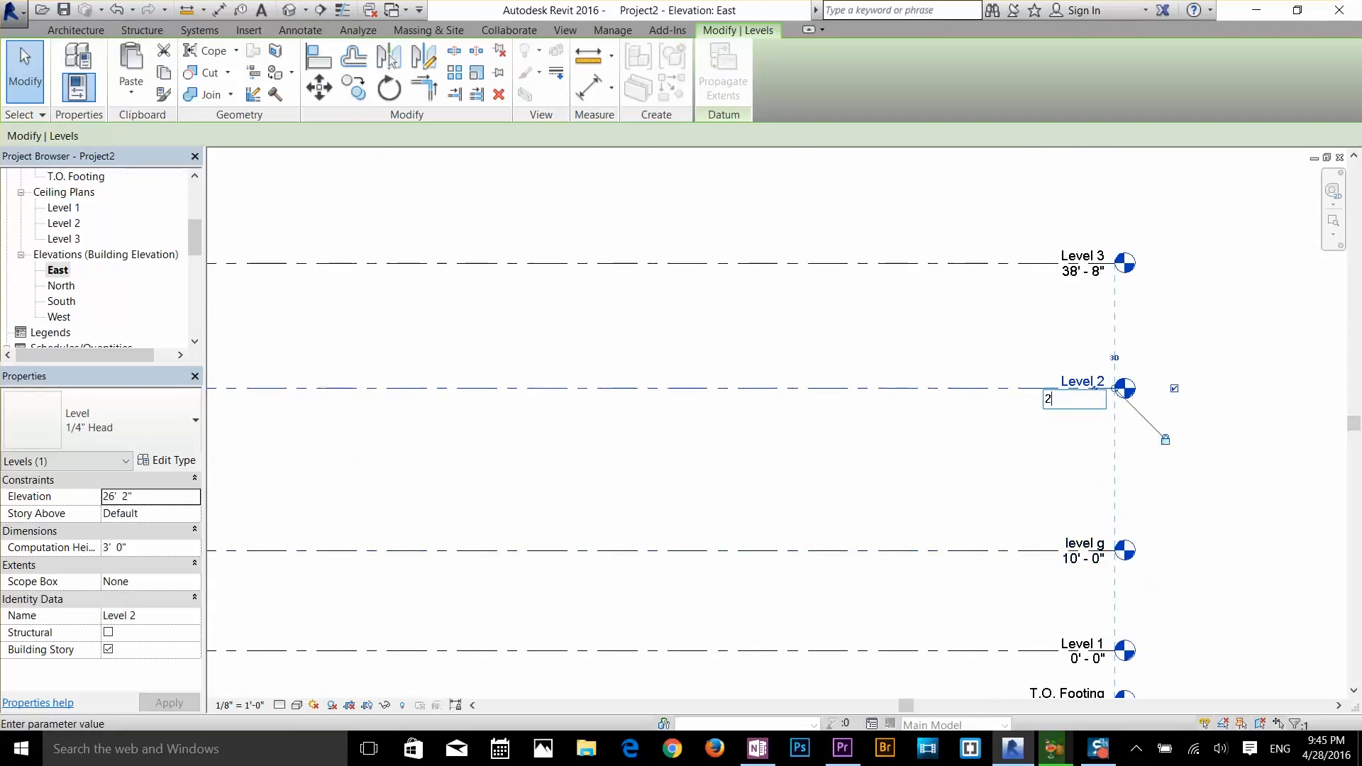
pyautogui.press('Return')
# - Set the Level 3 elevation to 30' and deselect the level
pyautogui.click(1083, 272)
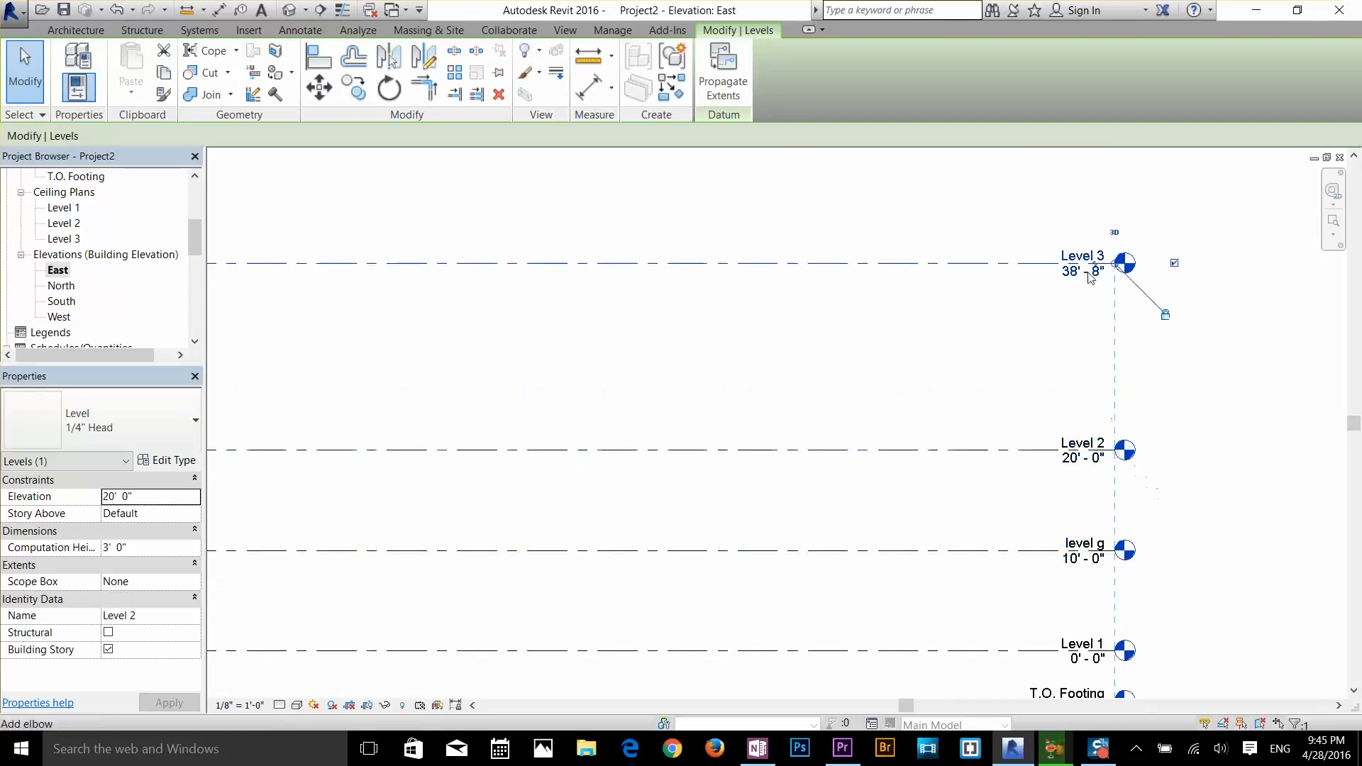
pyautogui.click(1086, 274)
pyautogui.write('3')
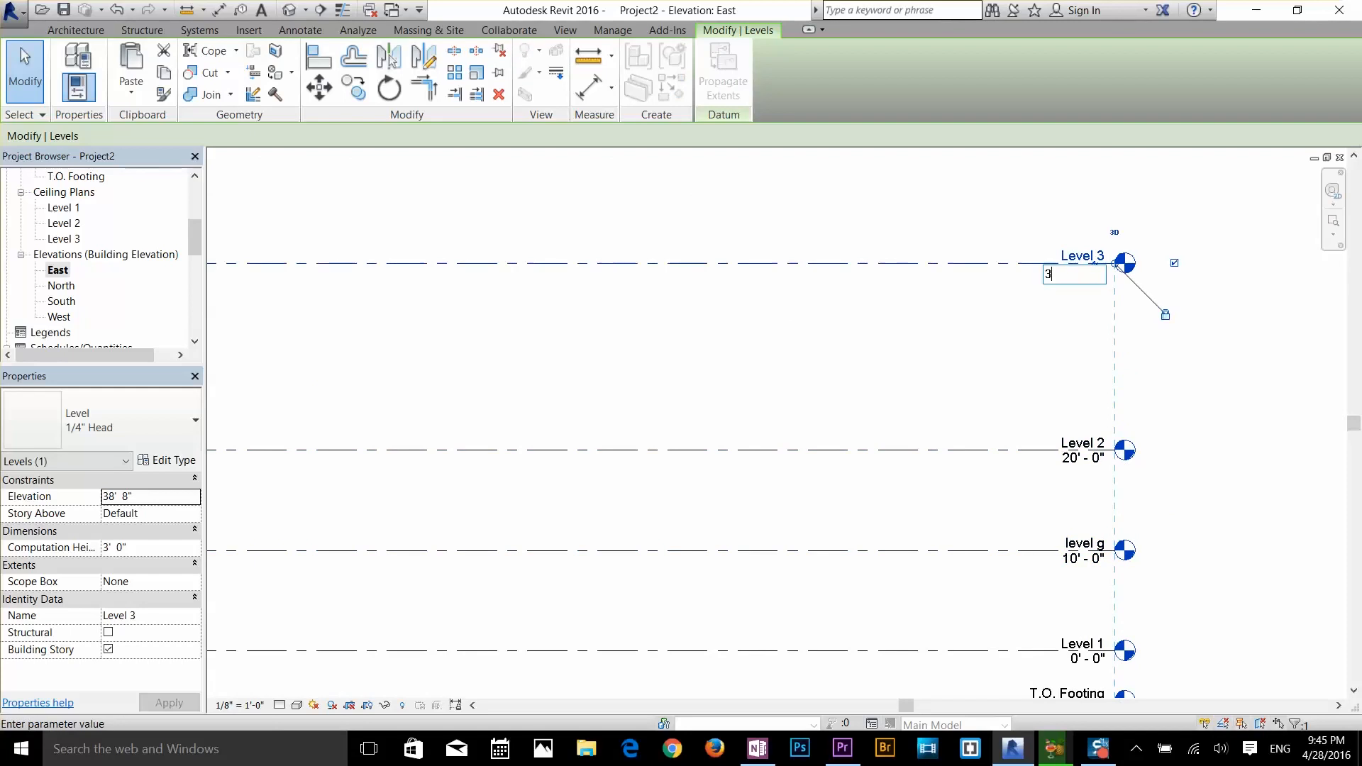
pyautogui.write('0')
pyautogui.press('Return')
pyautogui.scroll(-1, 1095, 403)
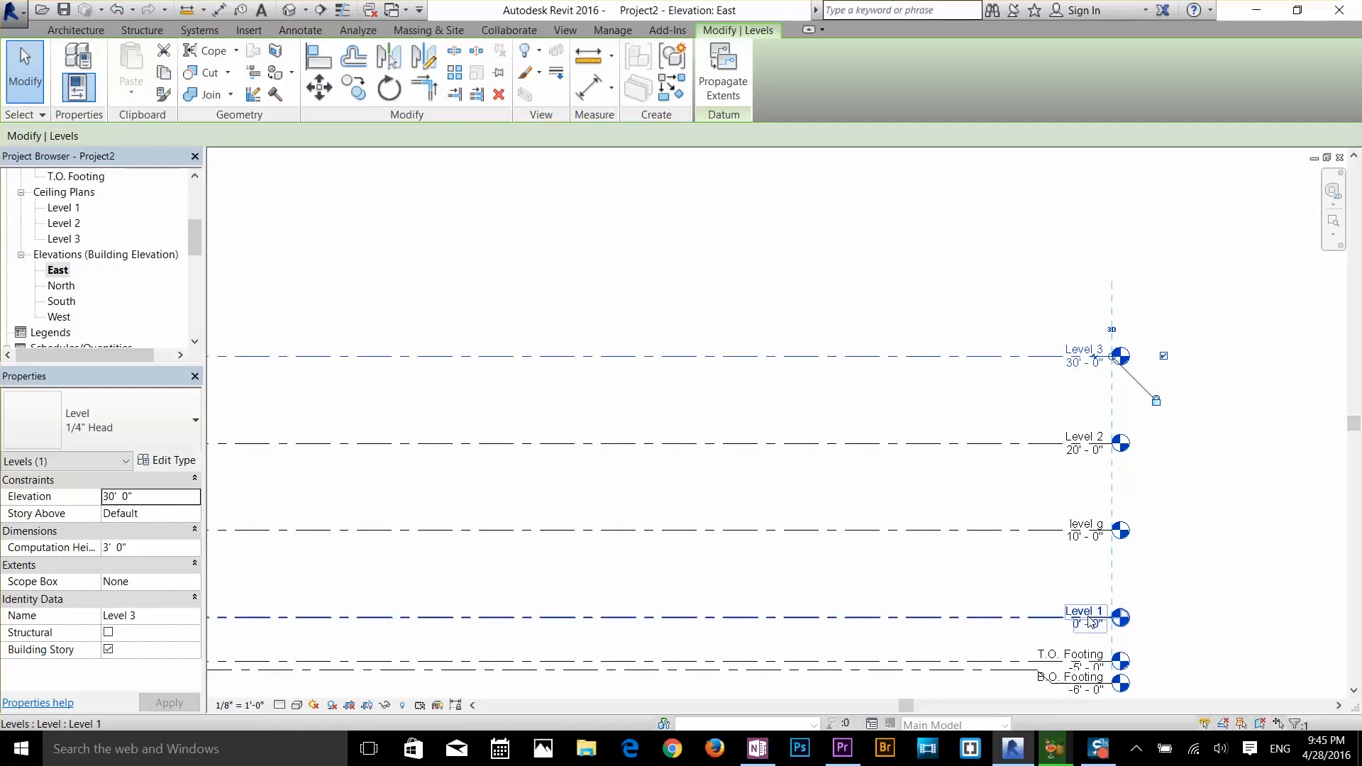
pyautogui.moveTo(1061, 578); pyautogui.dragTo(1126, 374, button='middle')
pyautogui.scroll(-1, 1125, 374)
pyautogui.moveTo(1012, 388); pyautogui.dragTo(1136, 458, button='middle')
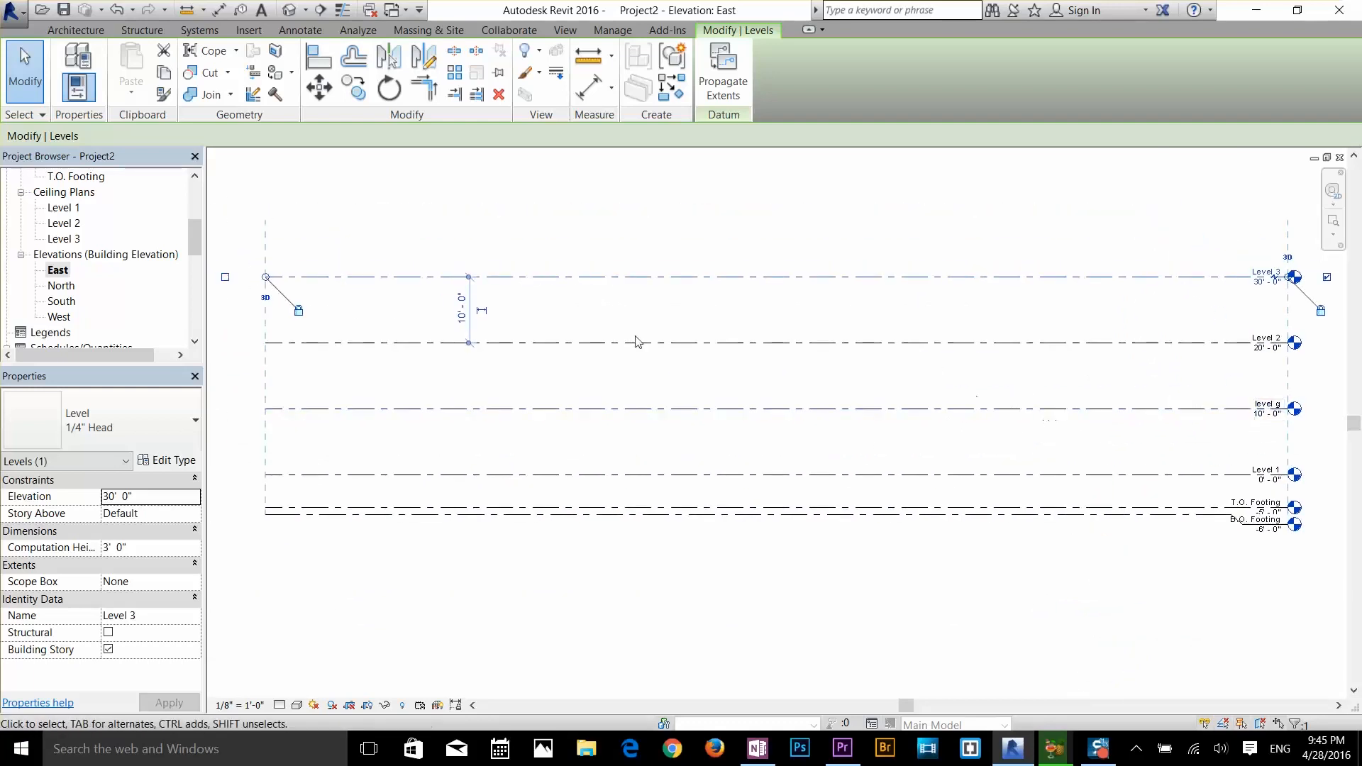
pyautogui.press('Escape')
# - Open the Level 1 floor plan and draw one short horizontal Generic - 8" architectural wall in the upper-left area between the elevation markers
pyautogui.scroll(3, 193, 210)
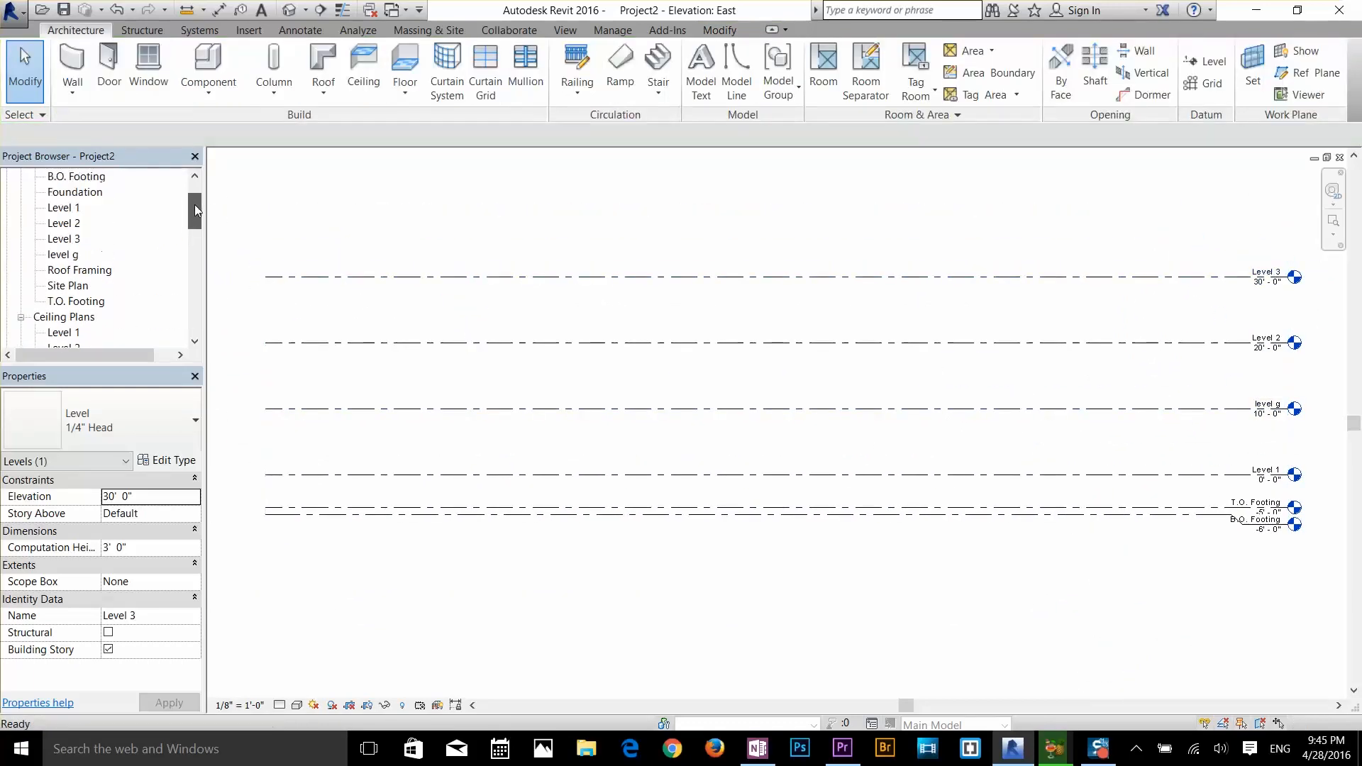
pyautogui.doubleClick(68, 207)
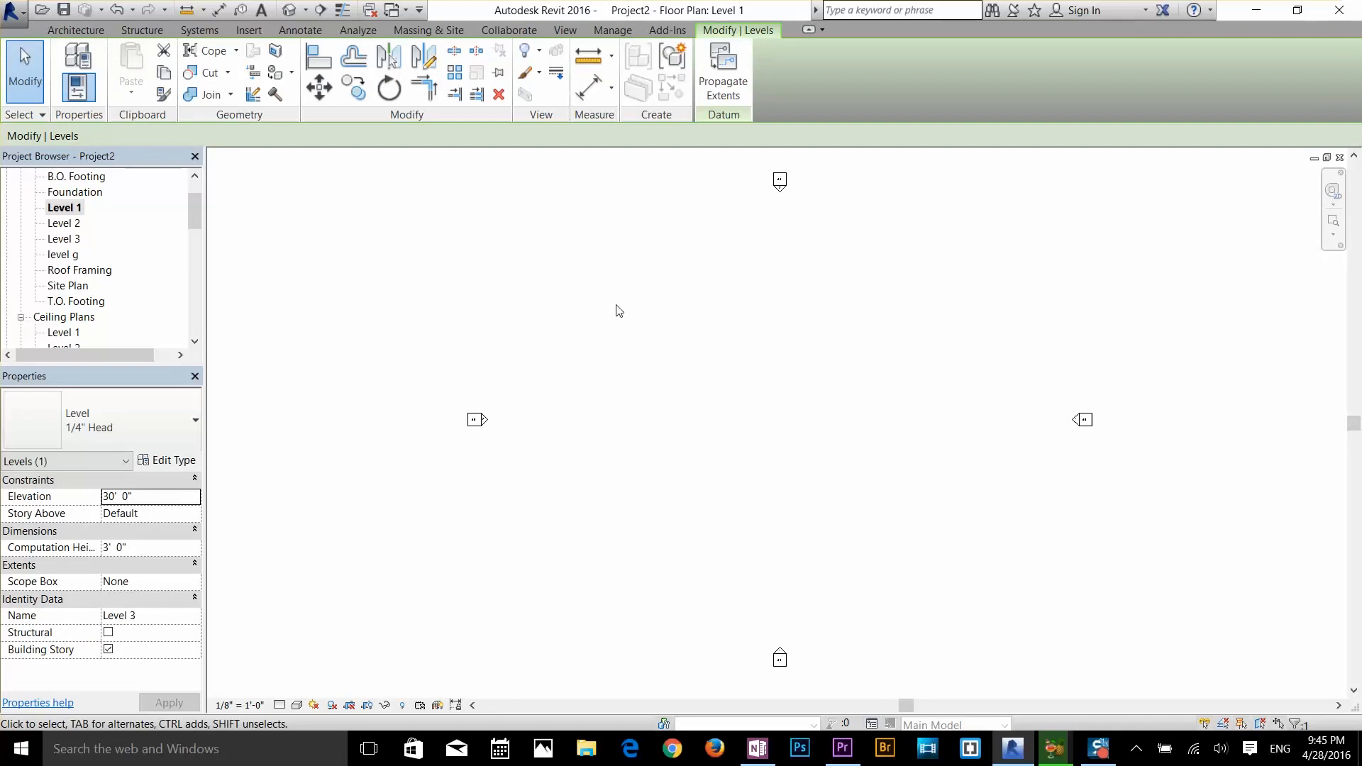
pyautogui.click(78, 31)
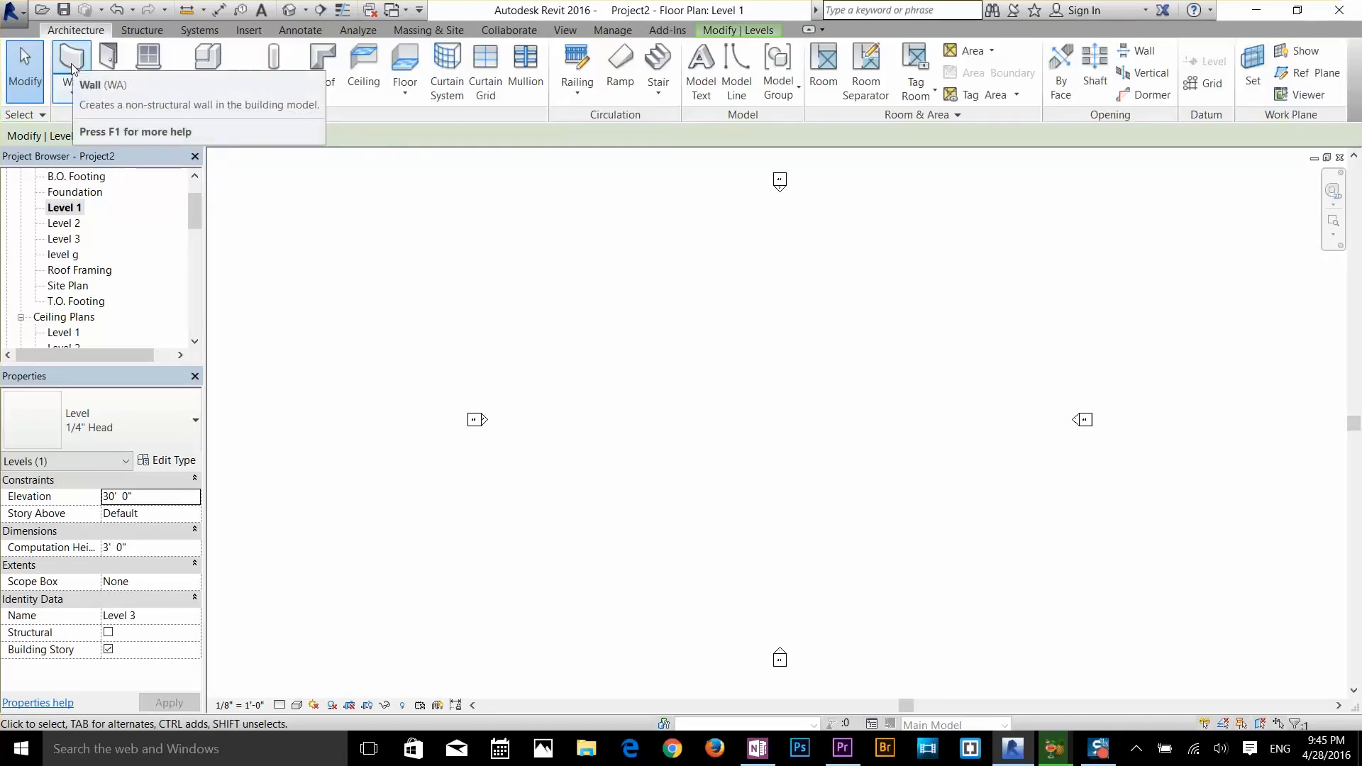
pyautogui.click(69, 92)
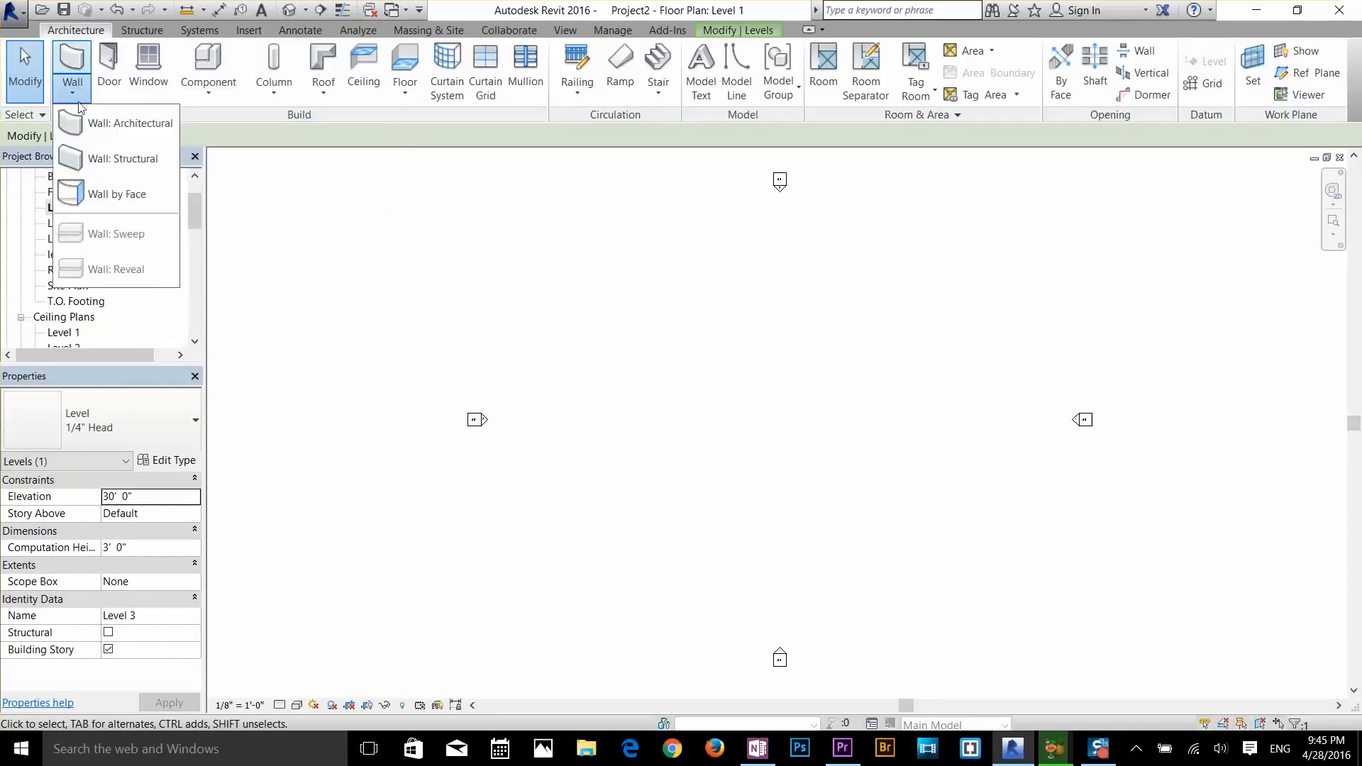
pyautogui.click(125, 123)
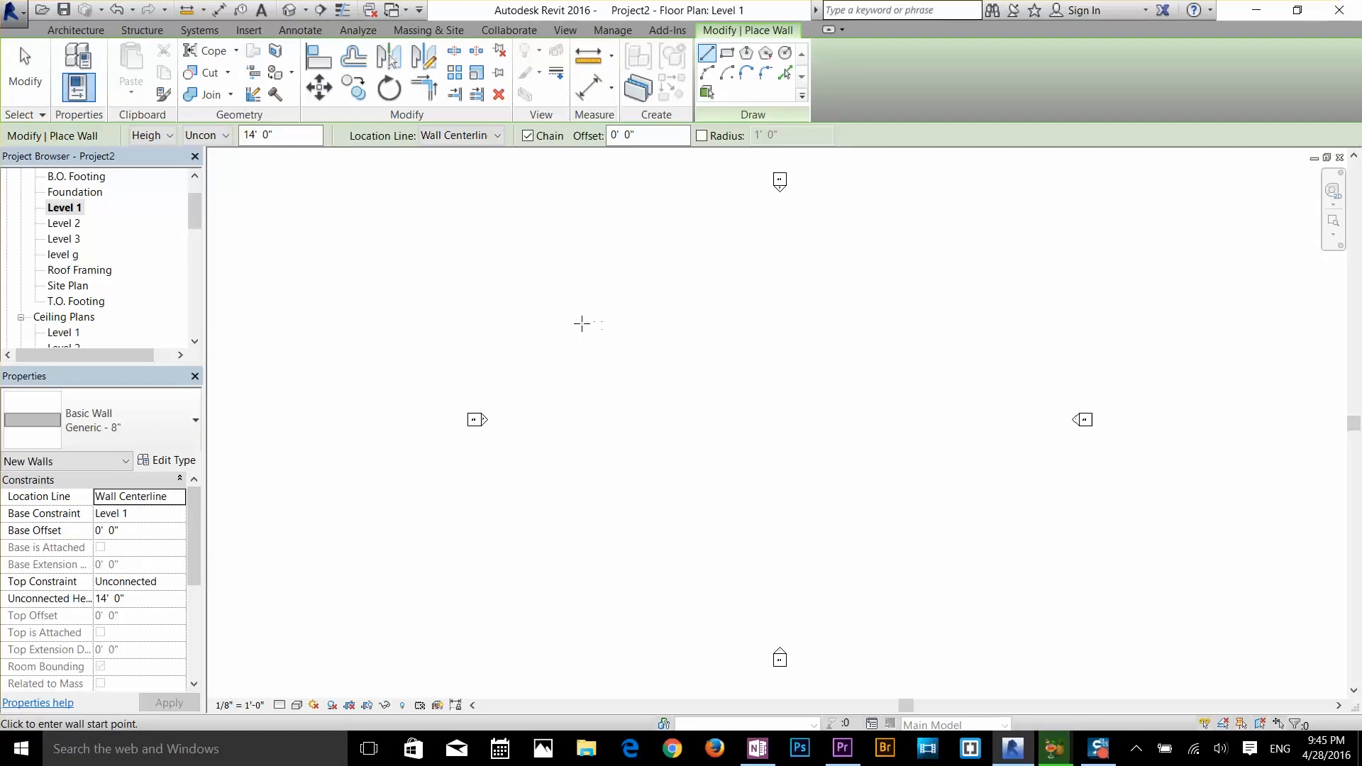
pyautogui.click(578, 265)
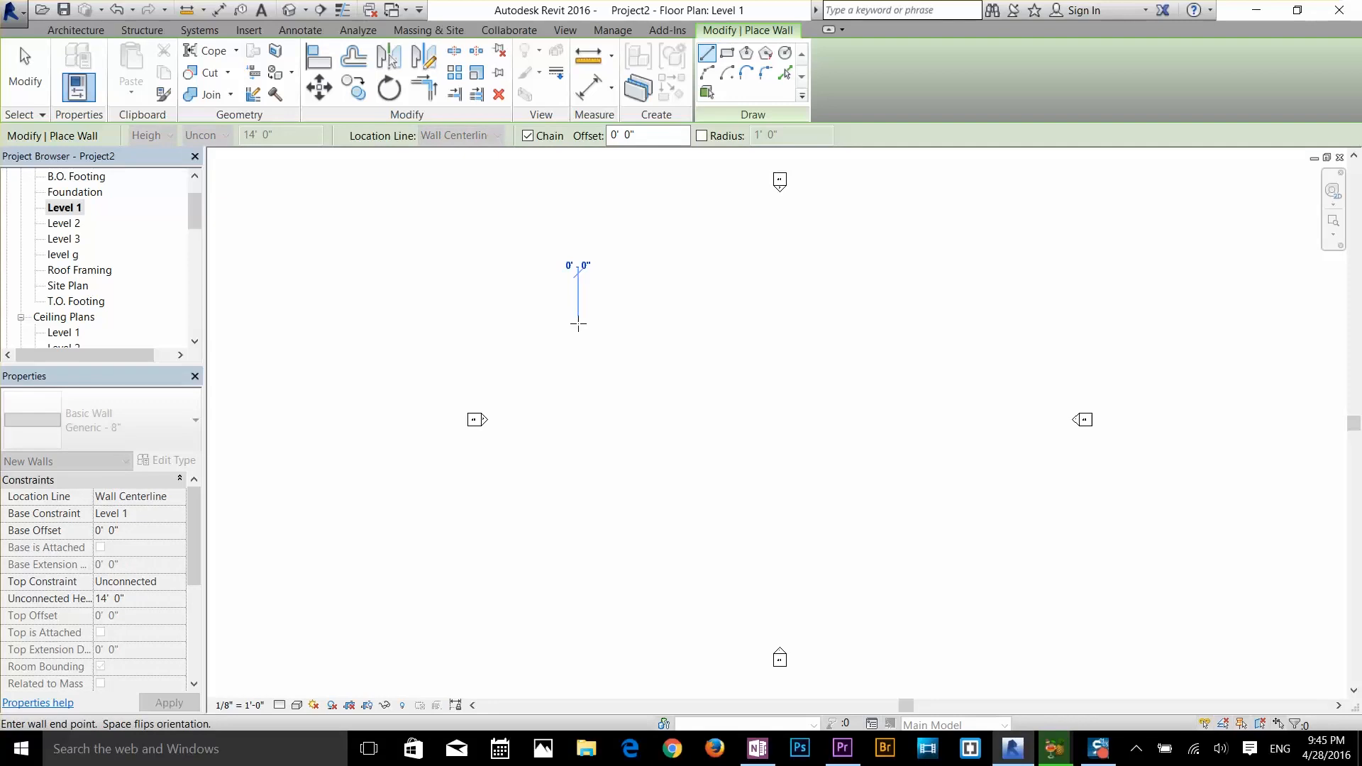
pyautogui.click(578, 325)
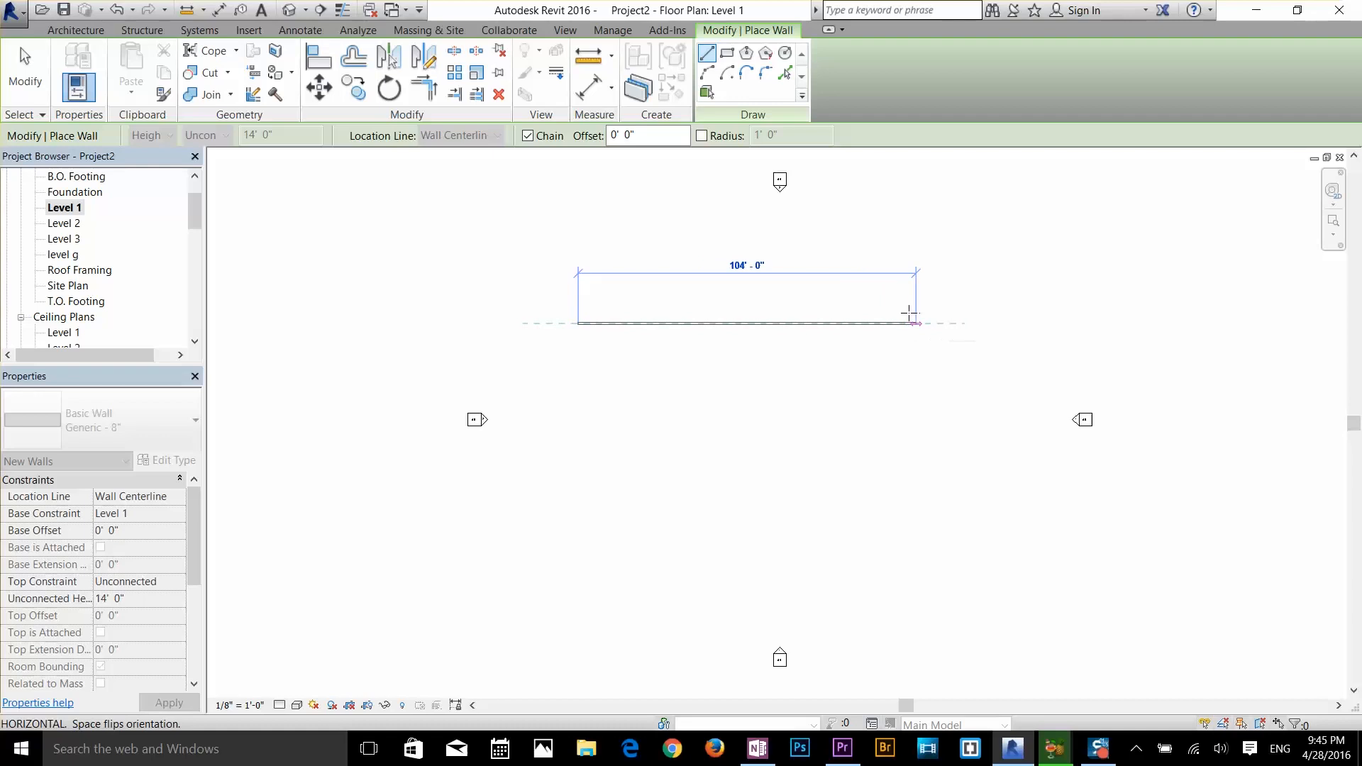
pyautogui.click(641, 317)
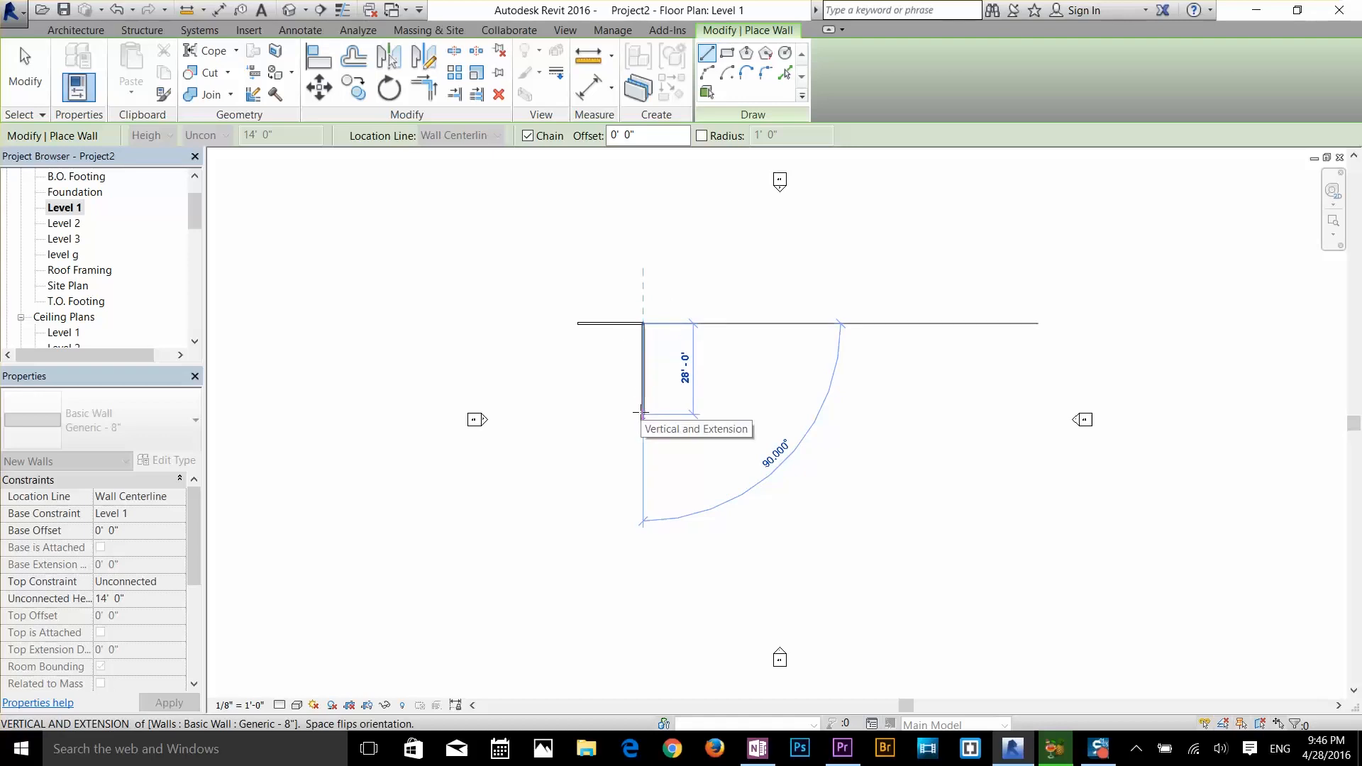
pyautogui.press('Escape')
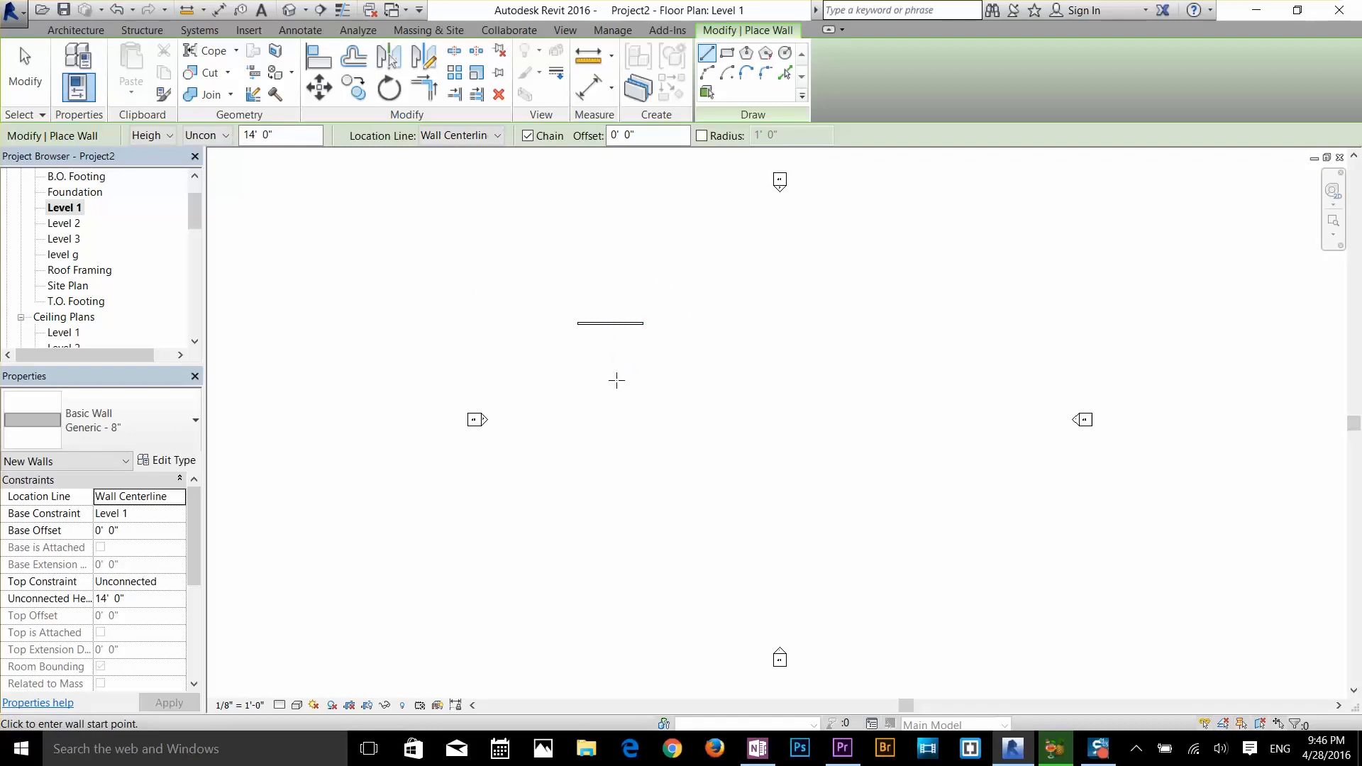
# - Draw two more separate horizontal walls, about 24' and 28' long, stepping down and to the right of the first wall
pyautogui.click(656, 363)
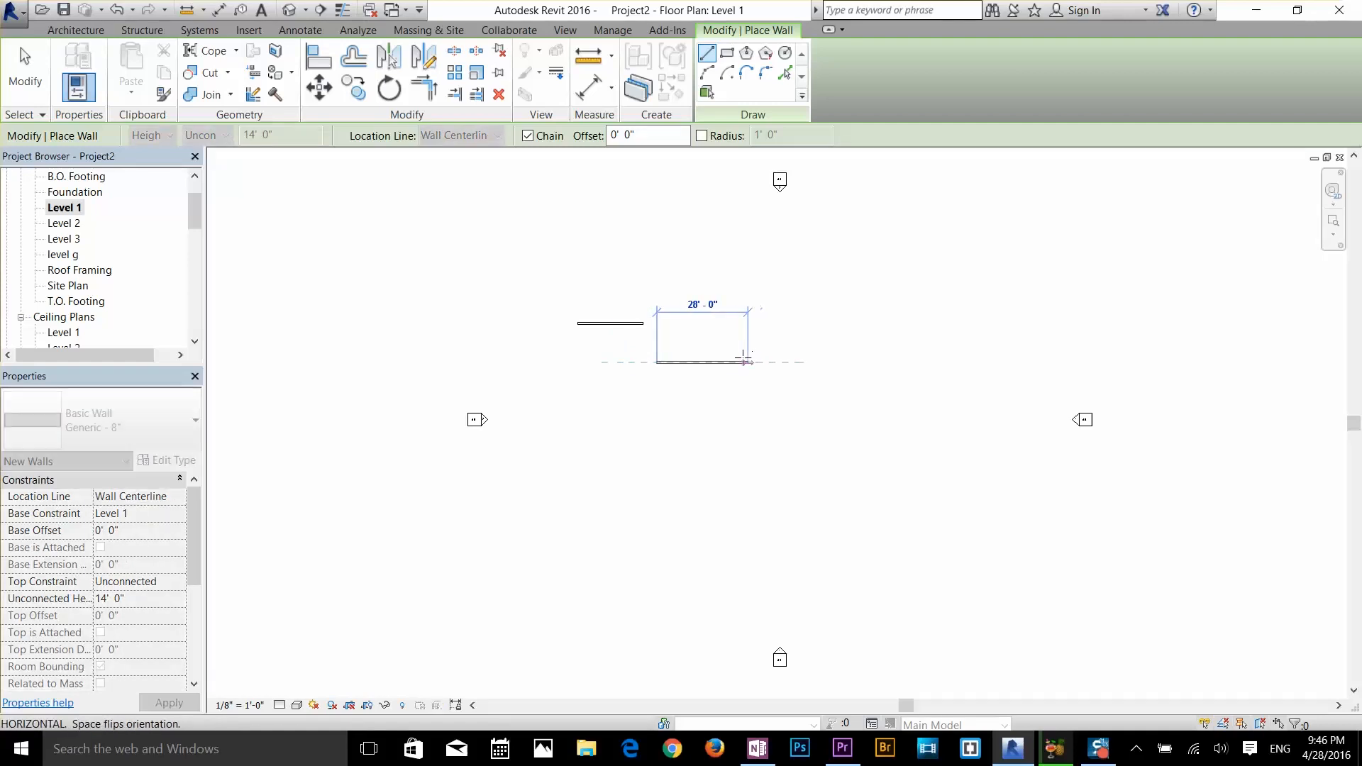
pyautogui.click(735, 362)
pyautogui.press('Escape')
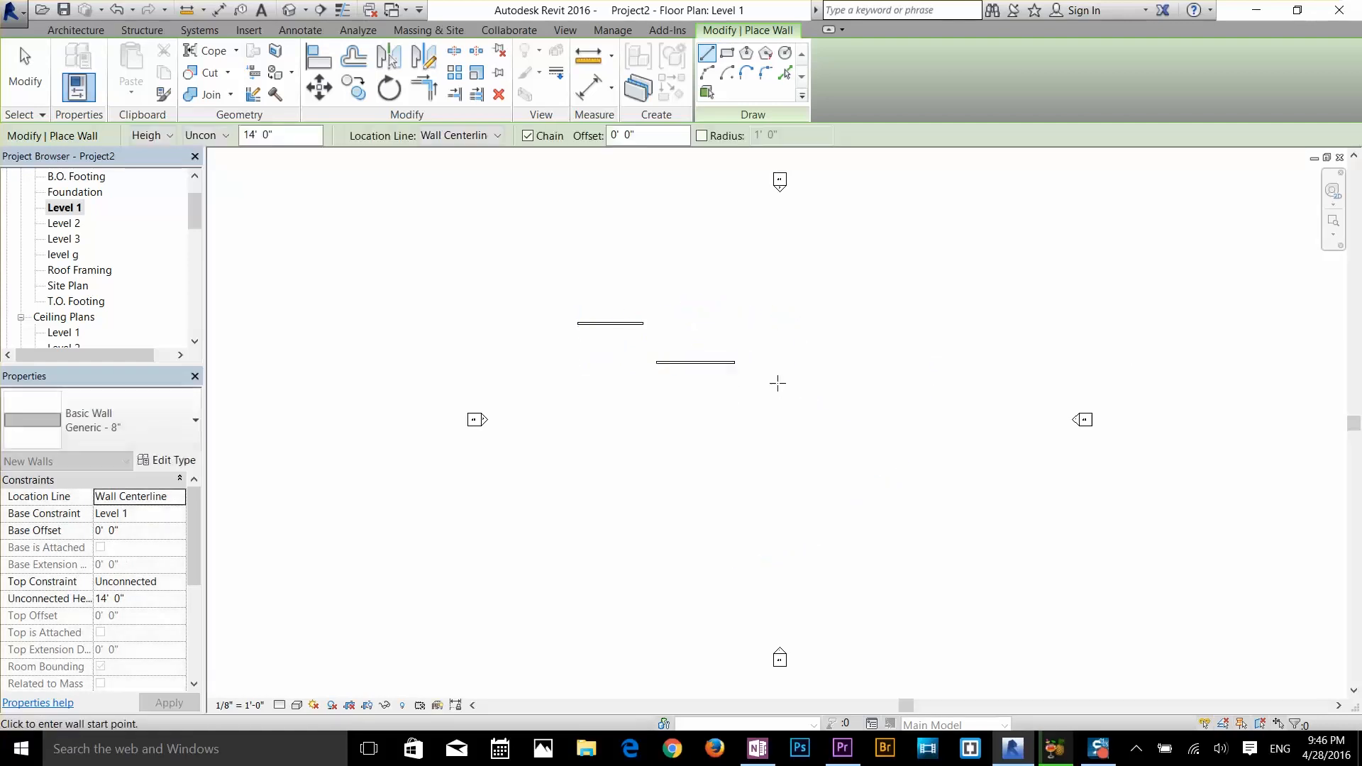
pyautogui.click(753, 393)
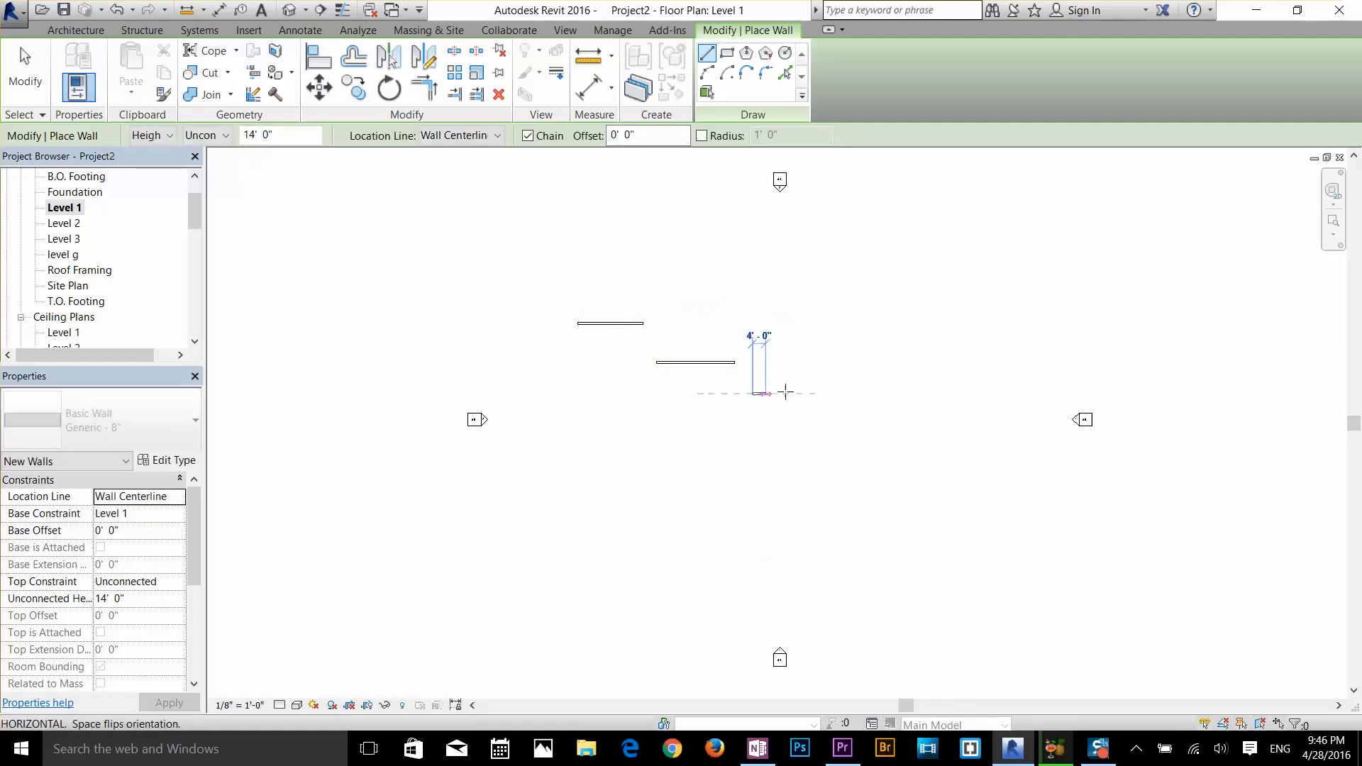
pyautogui.click(843, 394)
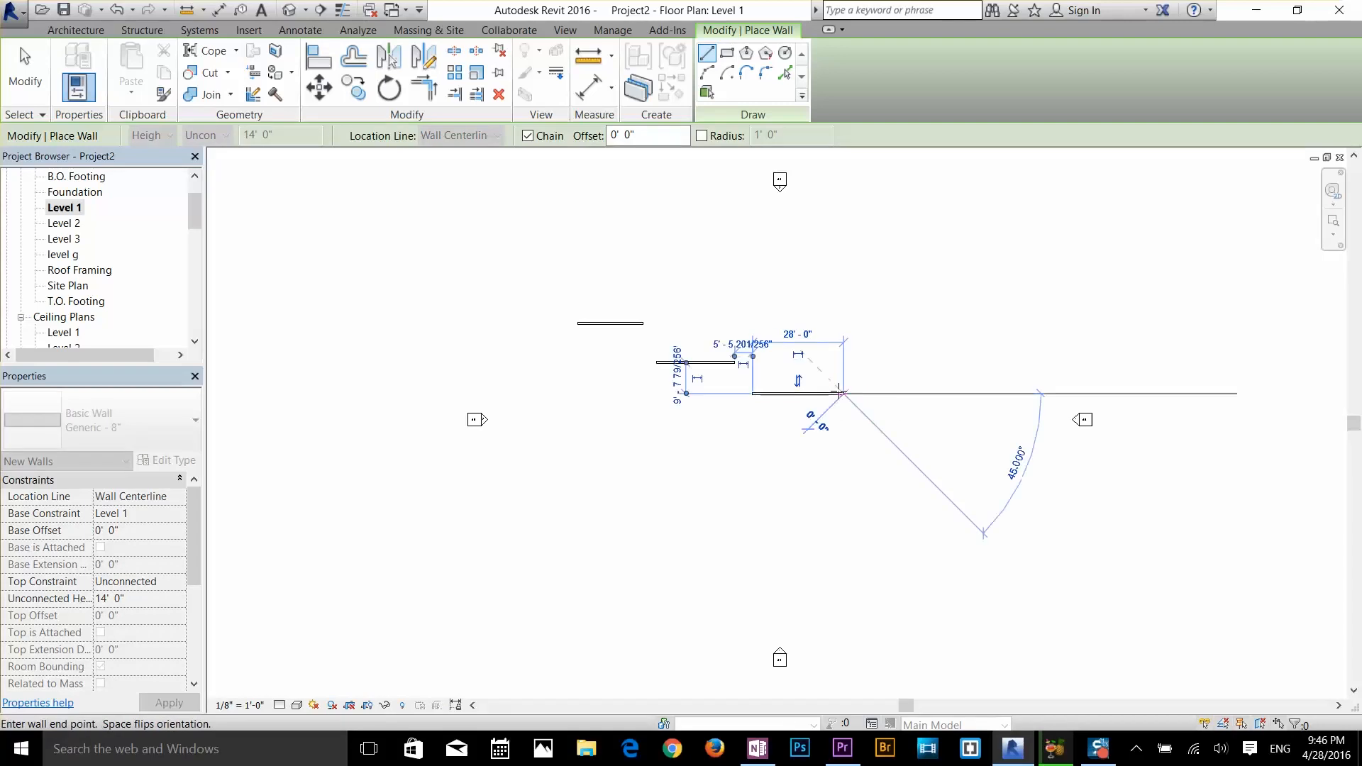
pyautogui.press('Escape')
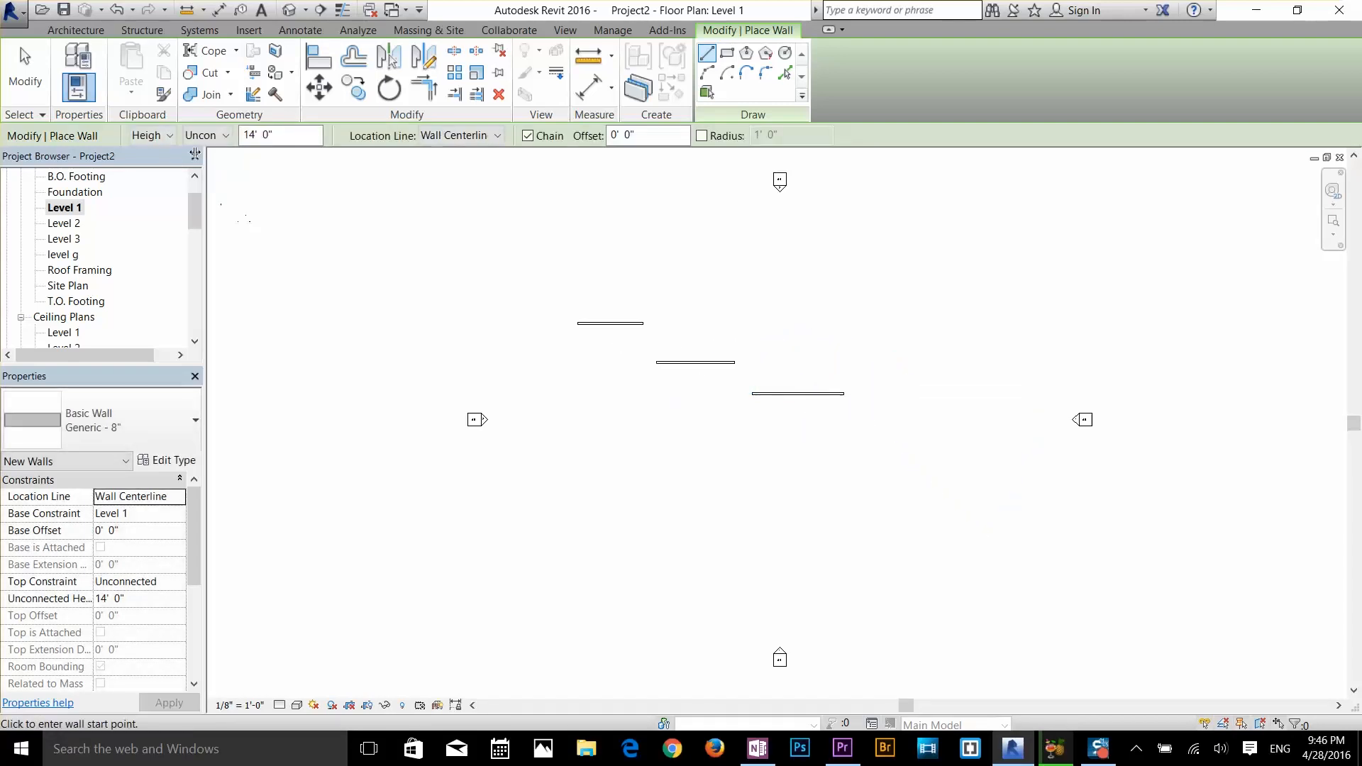
pyautogui.click(25, 71)
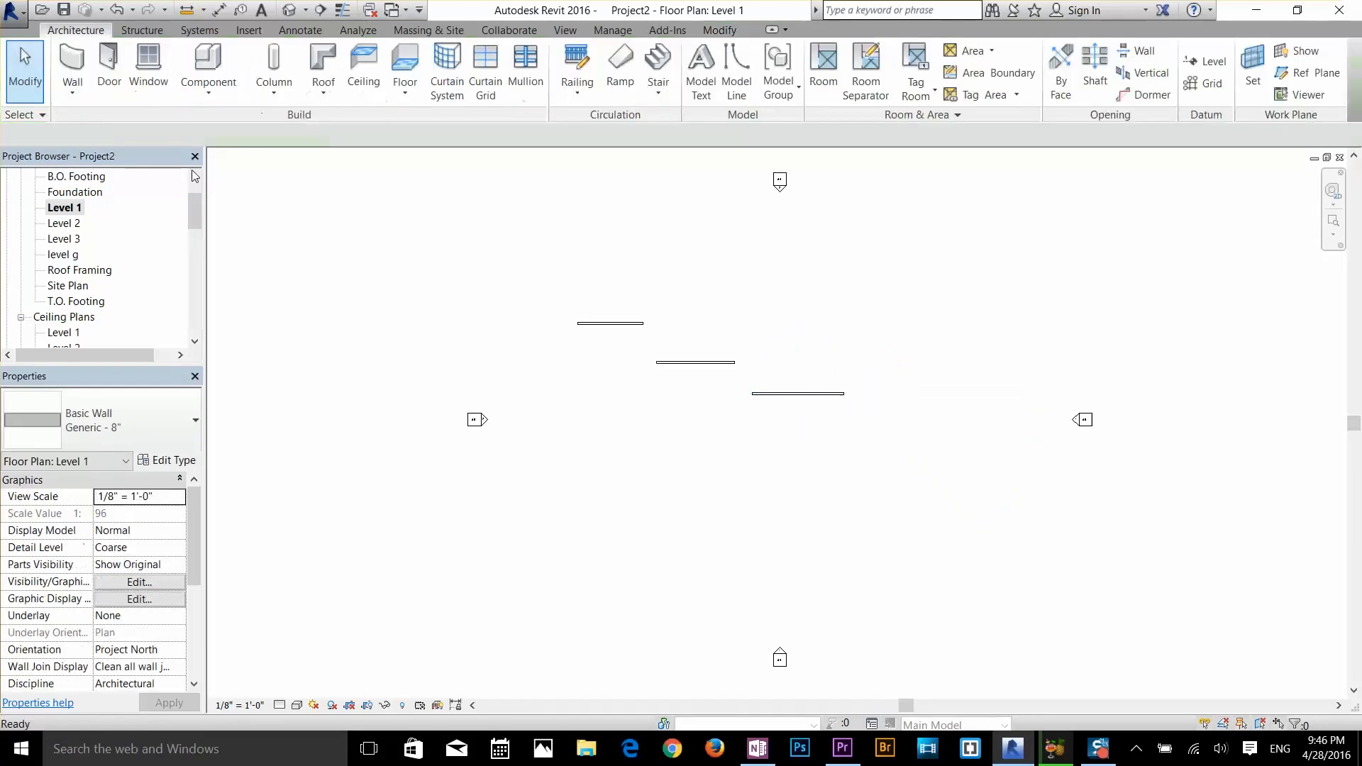
# - Examine the basic, curtain and stacked wall types available for the upper-left wall, keeping its current type
pyautogui.click(615, 325)
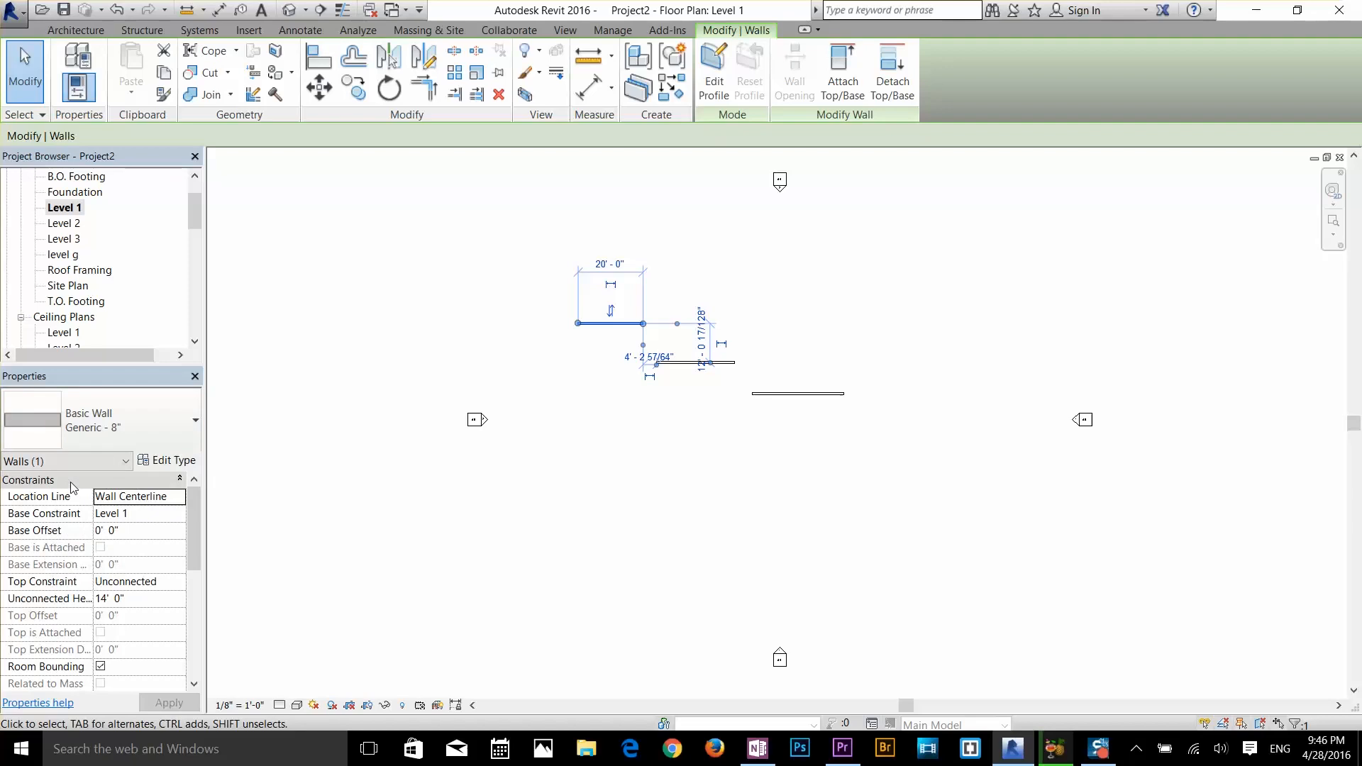
pyautogui.click(139, 424)
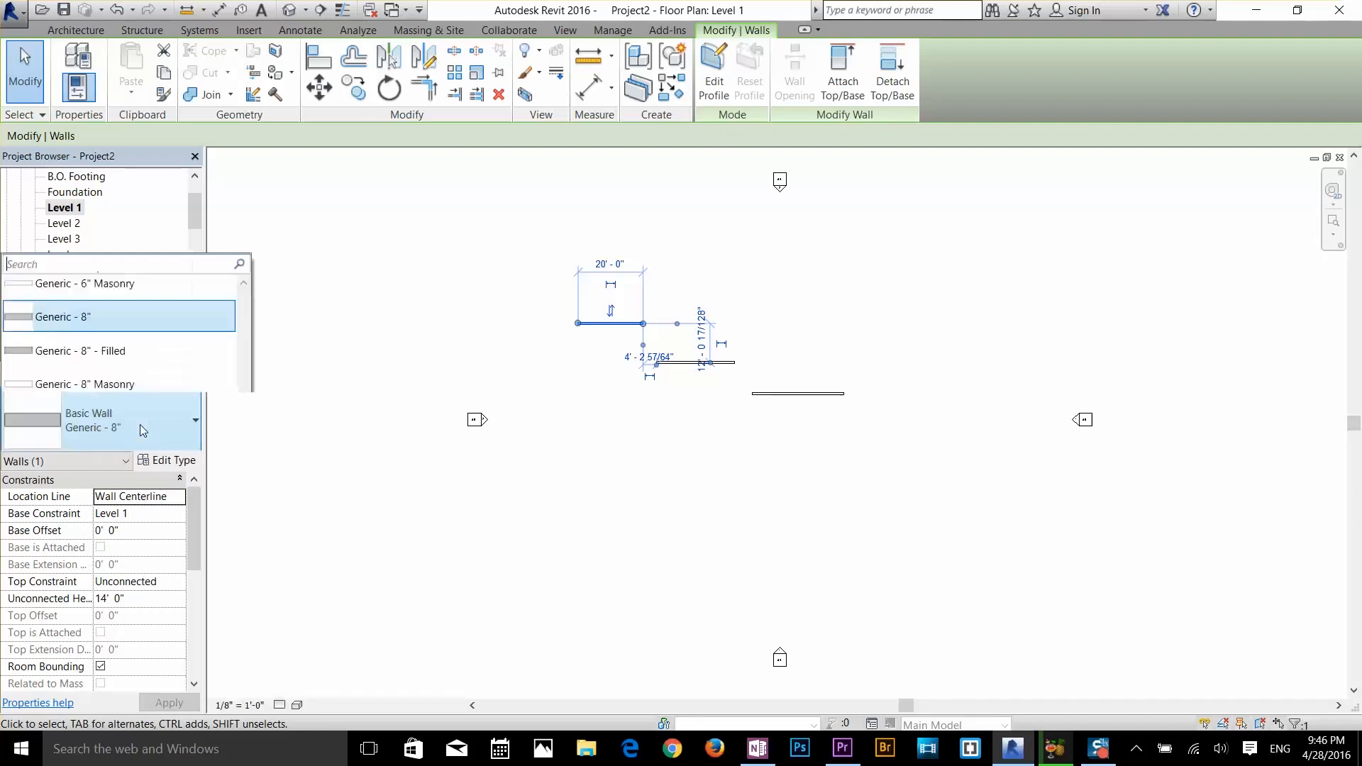
pyautogui.scroll(-5, 113, 234)
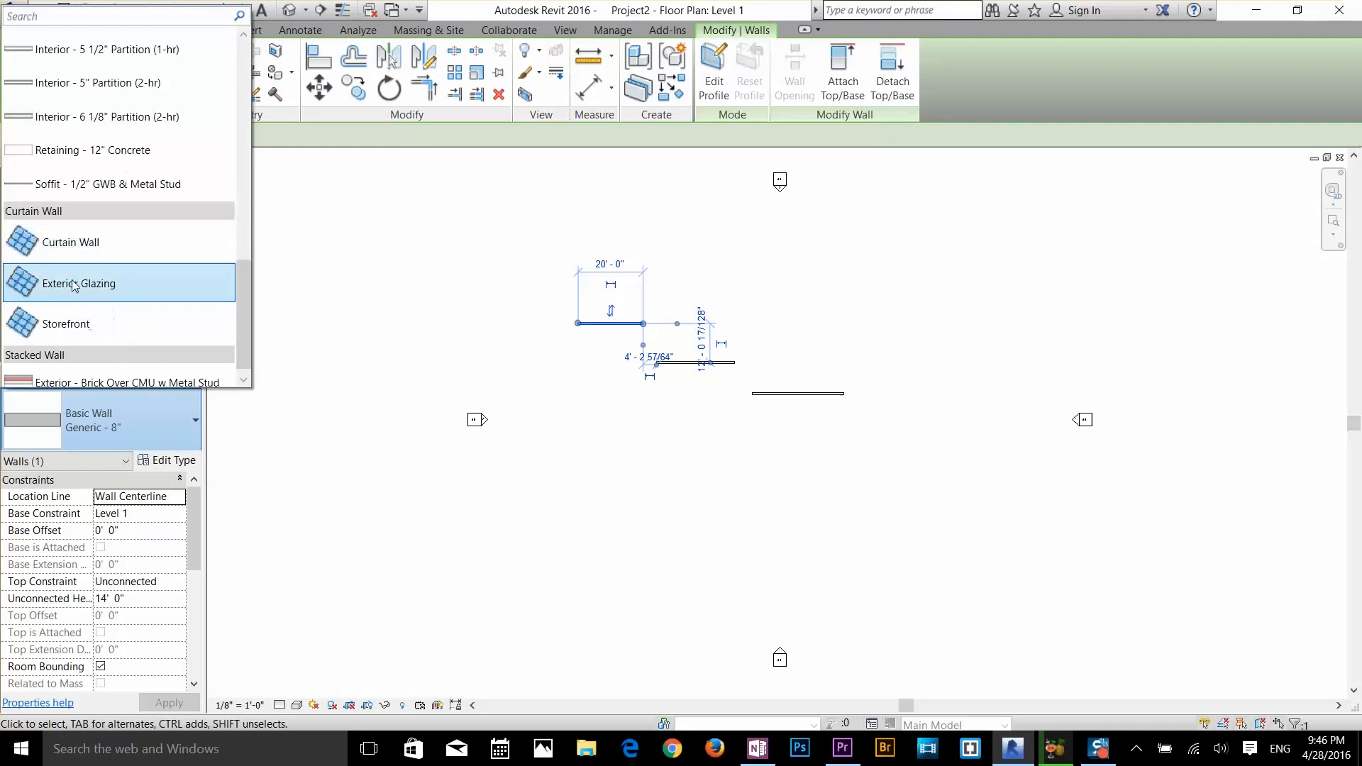
pyautogui.scroll(3, 84, 323)
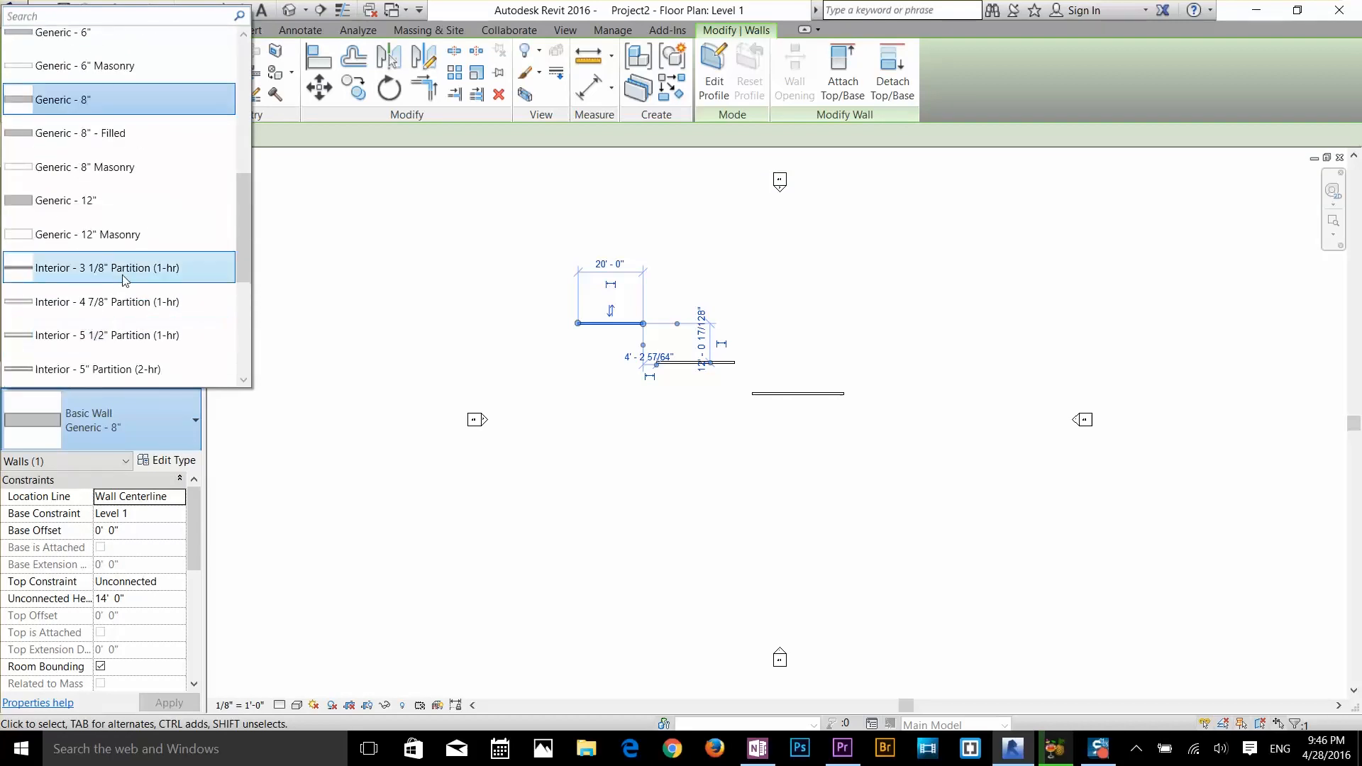
pyautogui.scroll(4, 88, 213)
pyautogui.scroll(4, 88, 213)
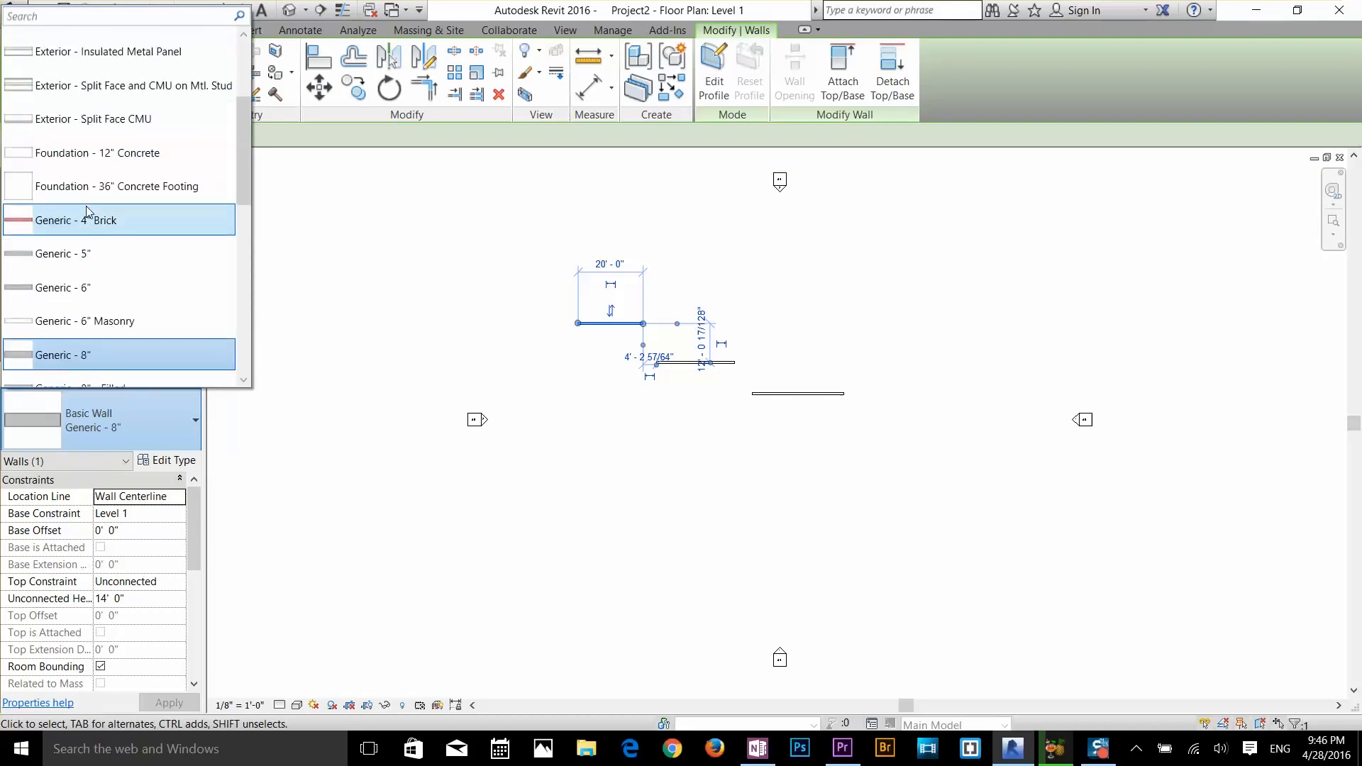
pyautogui.scroll(5, 88, 213)
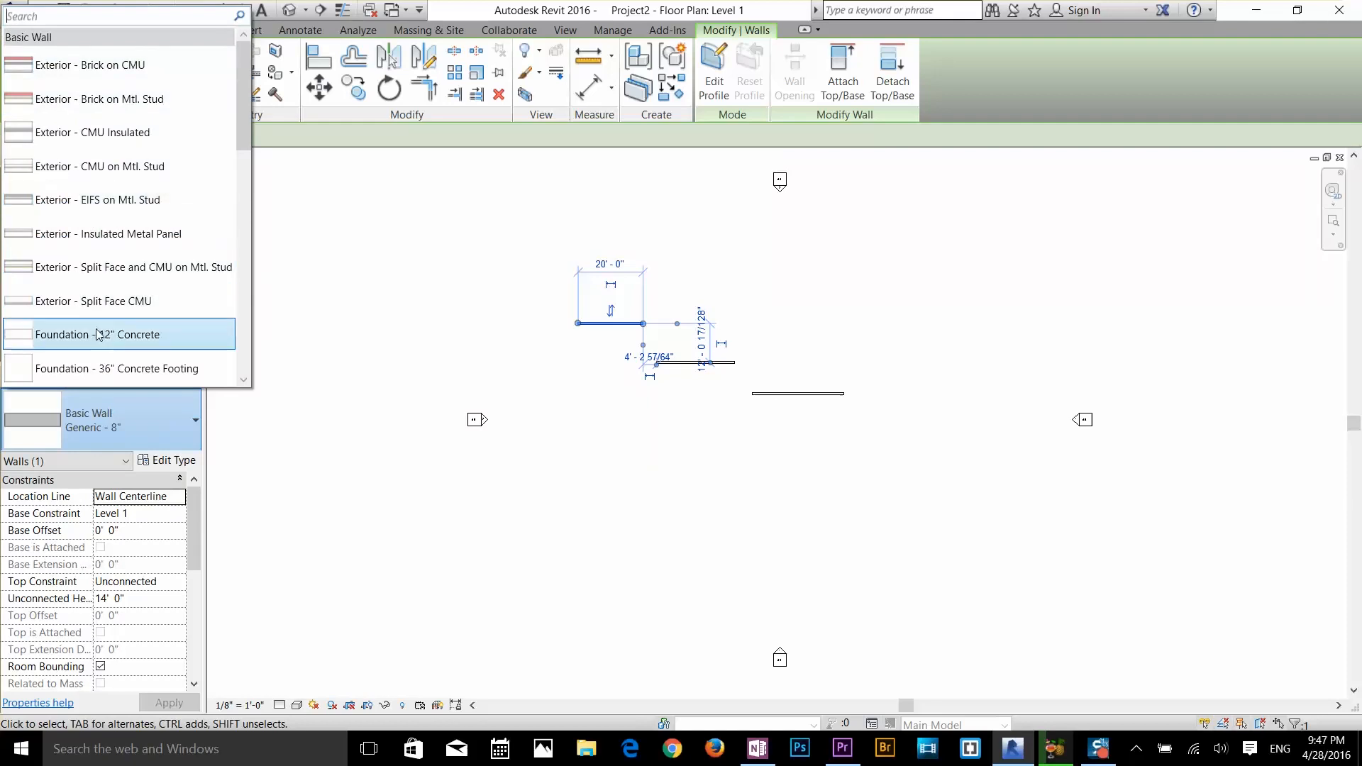
pyautogui.scroll(-2, 98, 334)
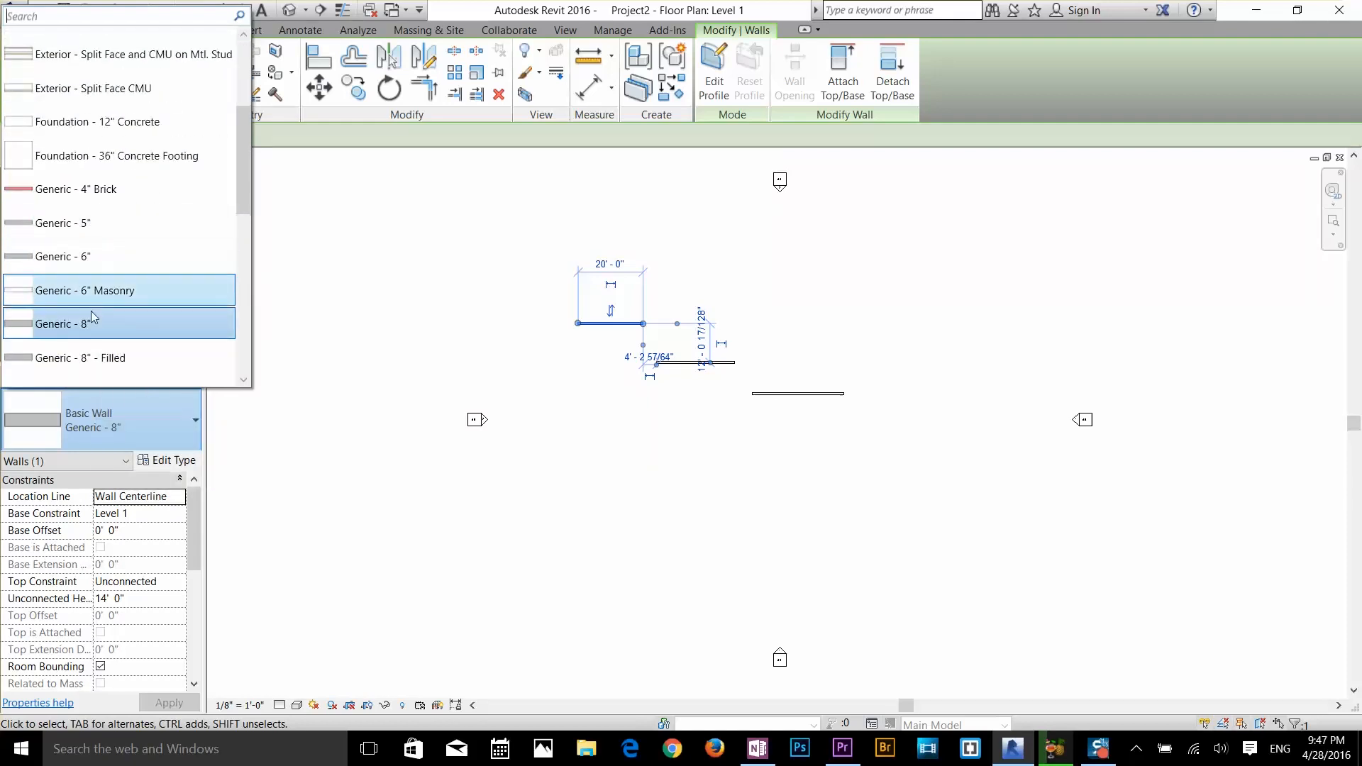
pyautogui.scroll(-1, 88, 331)
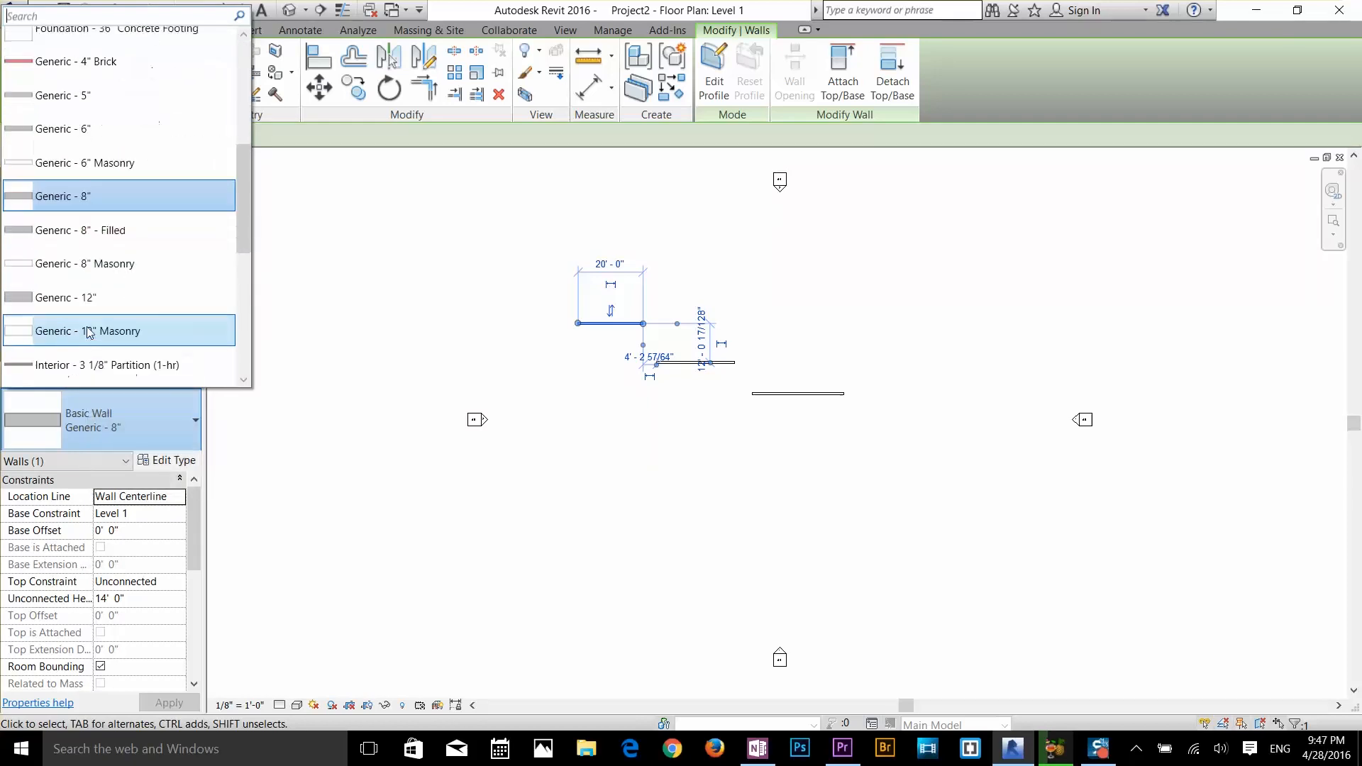
pyautogui.click(357, 322)
# - Set the upper-left wall's top constraint to Up to level: level g and deselect the wall
pyautogui.click(615, 333)
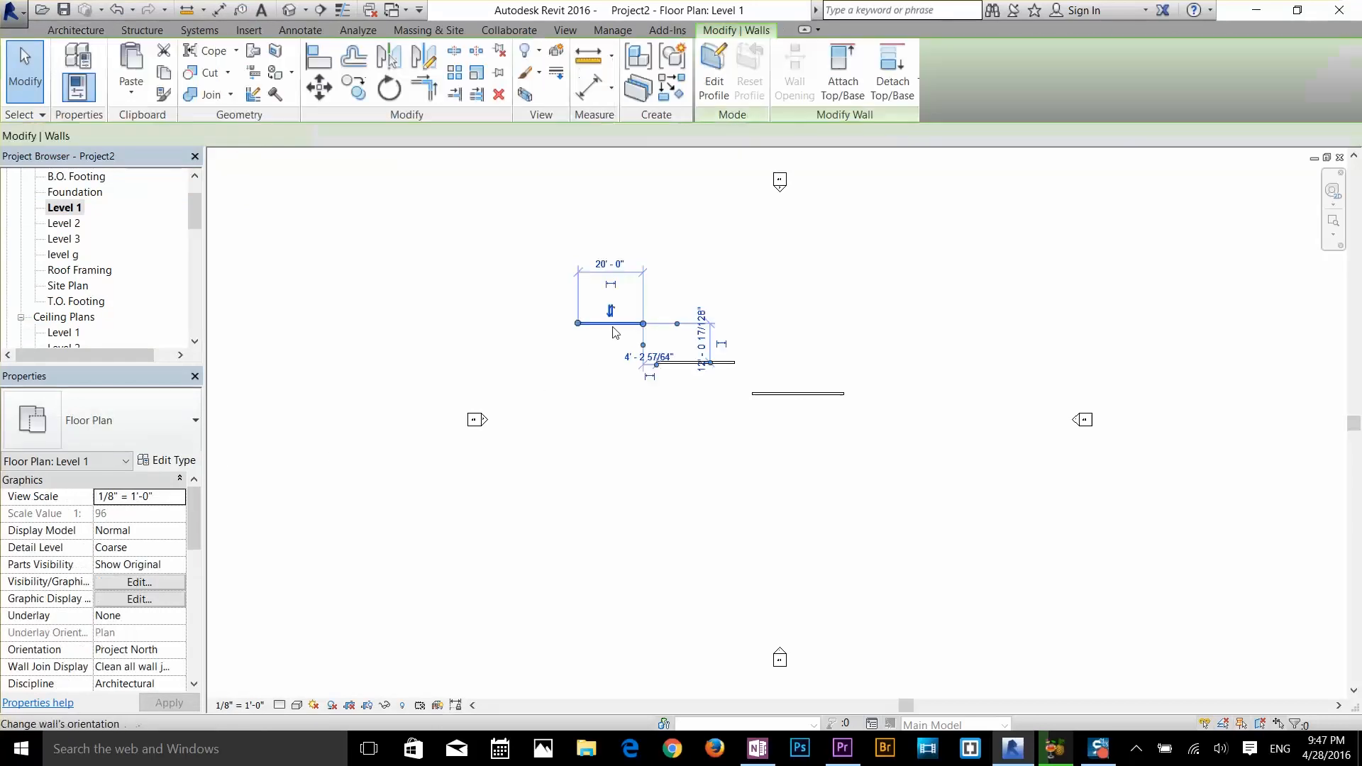
pyautogui.scroll(-1, 98, 542)
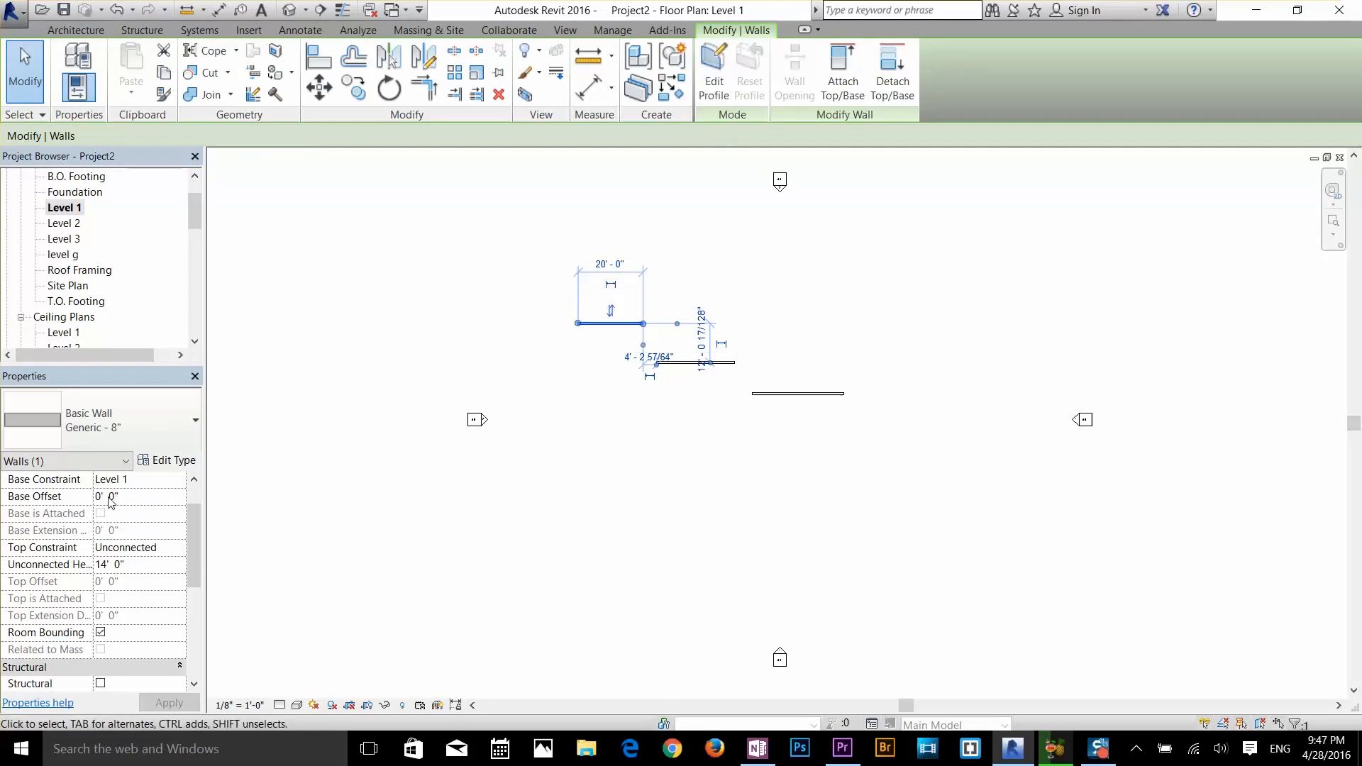
pyautogui.scroll(-1, 121, 528)
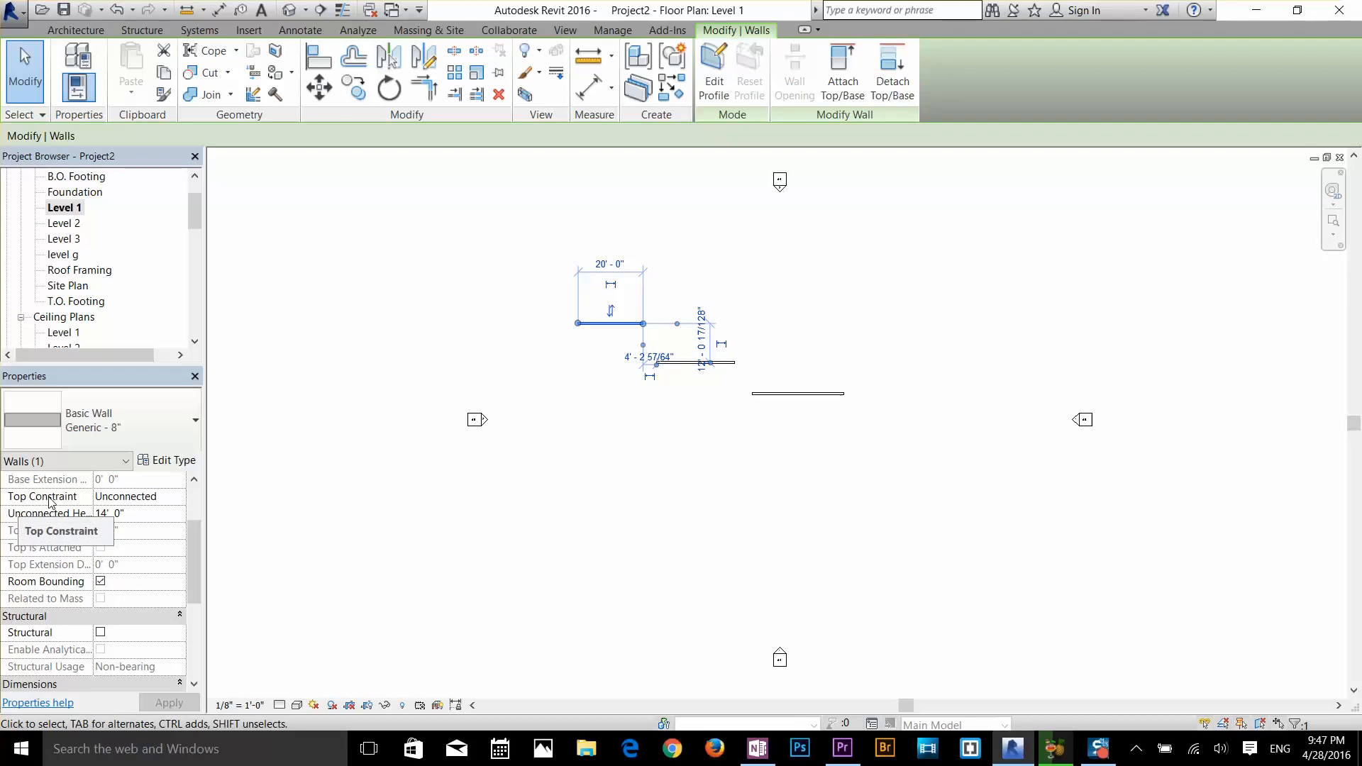
pyautogui.scroll(1, 78, 516)
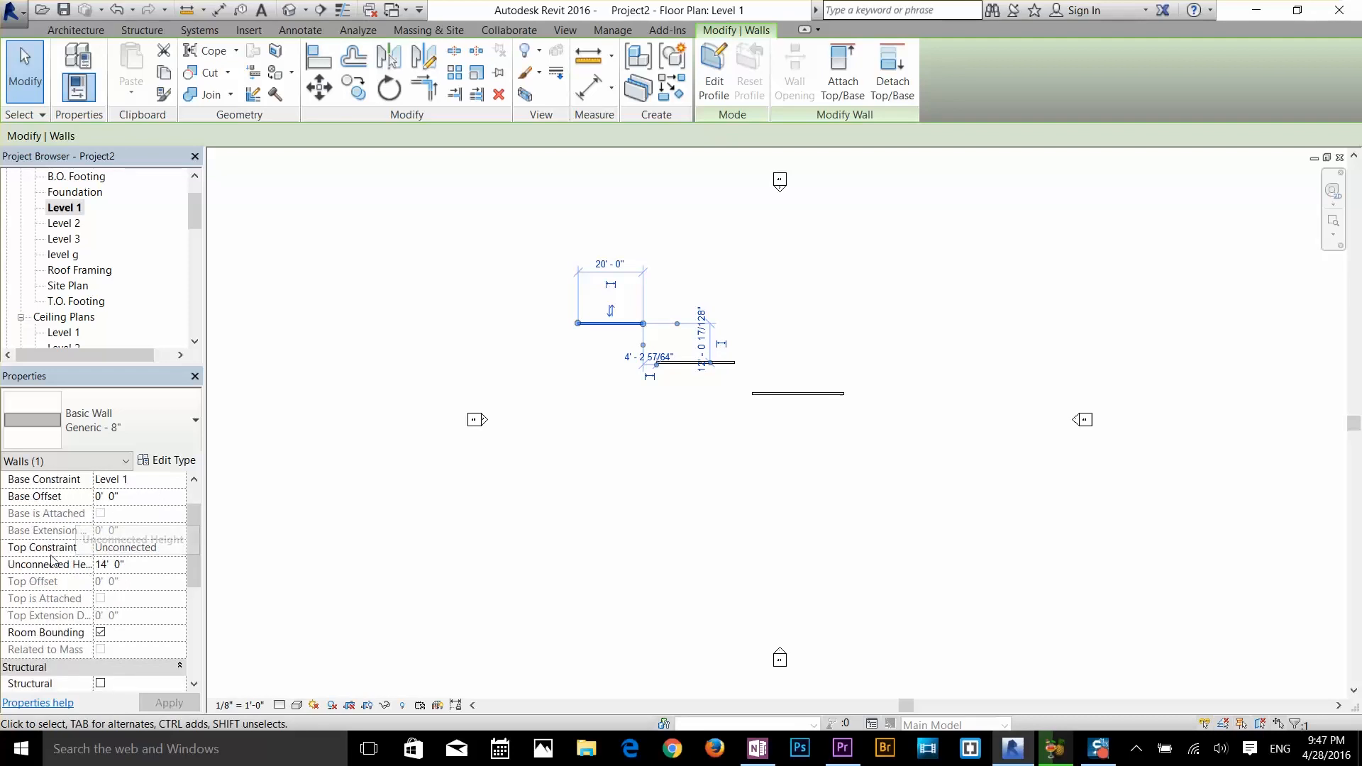
pyautogui.click(123, 546)
pyautogui.click(178, 548)
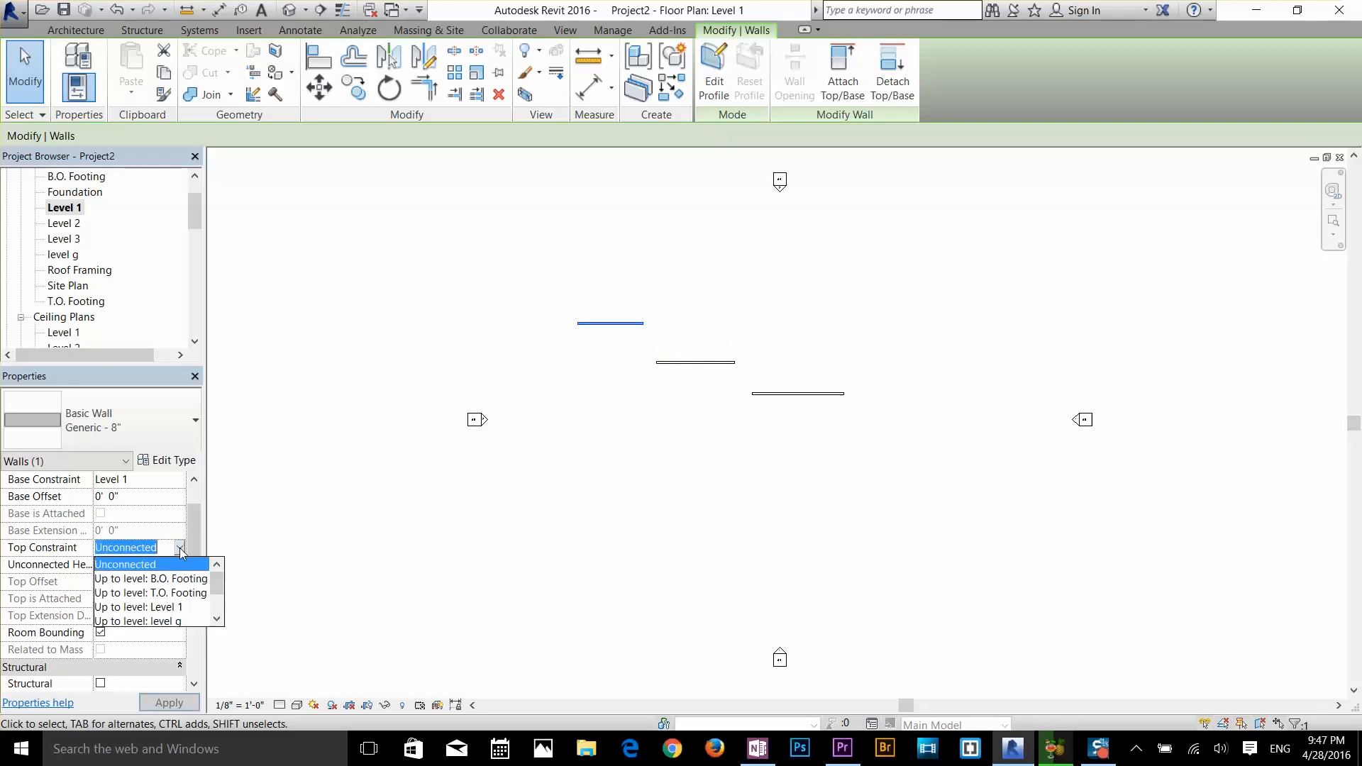
pyautogui.scroll(-3, 168, 615)
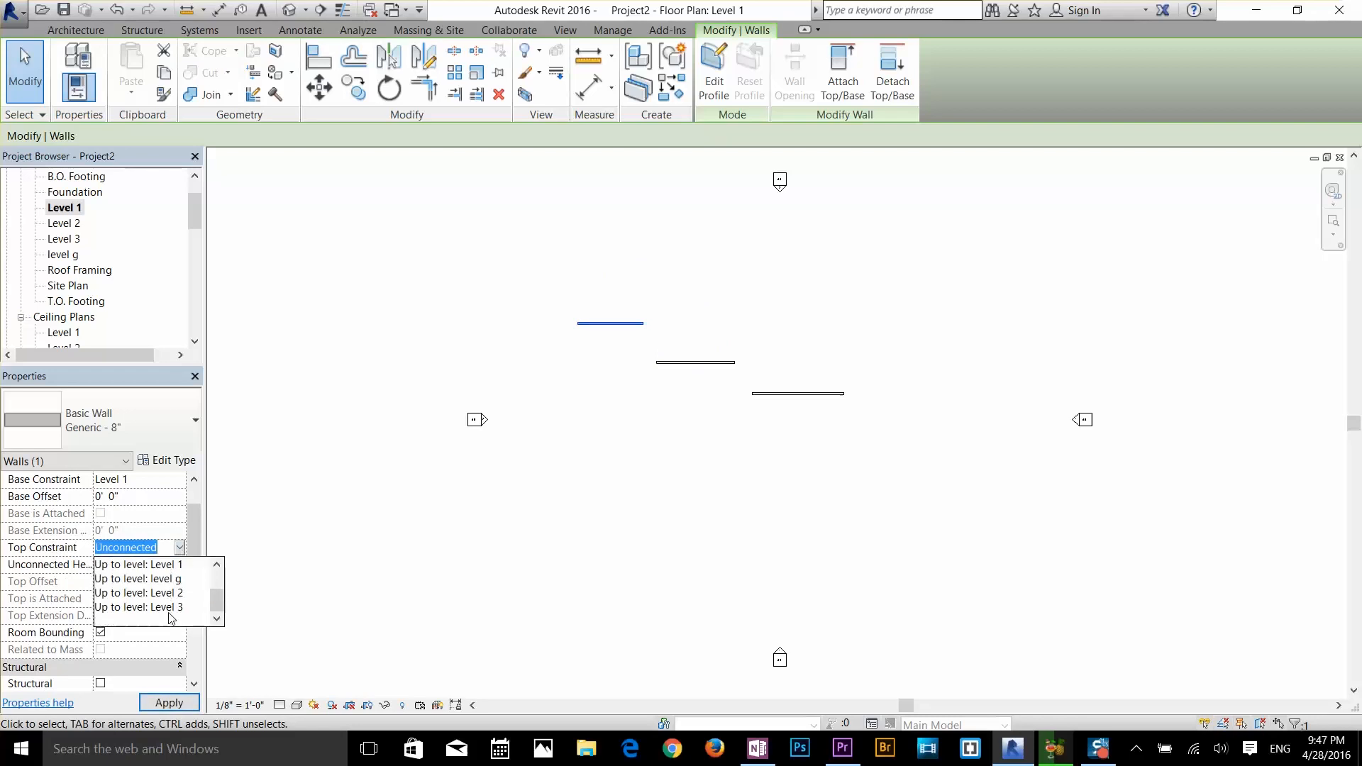
pyautogui.click(169, 580)
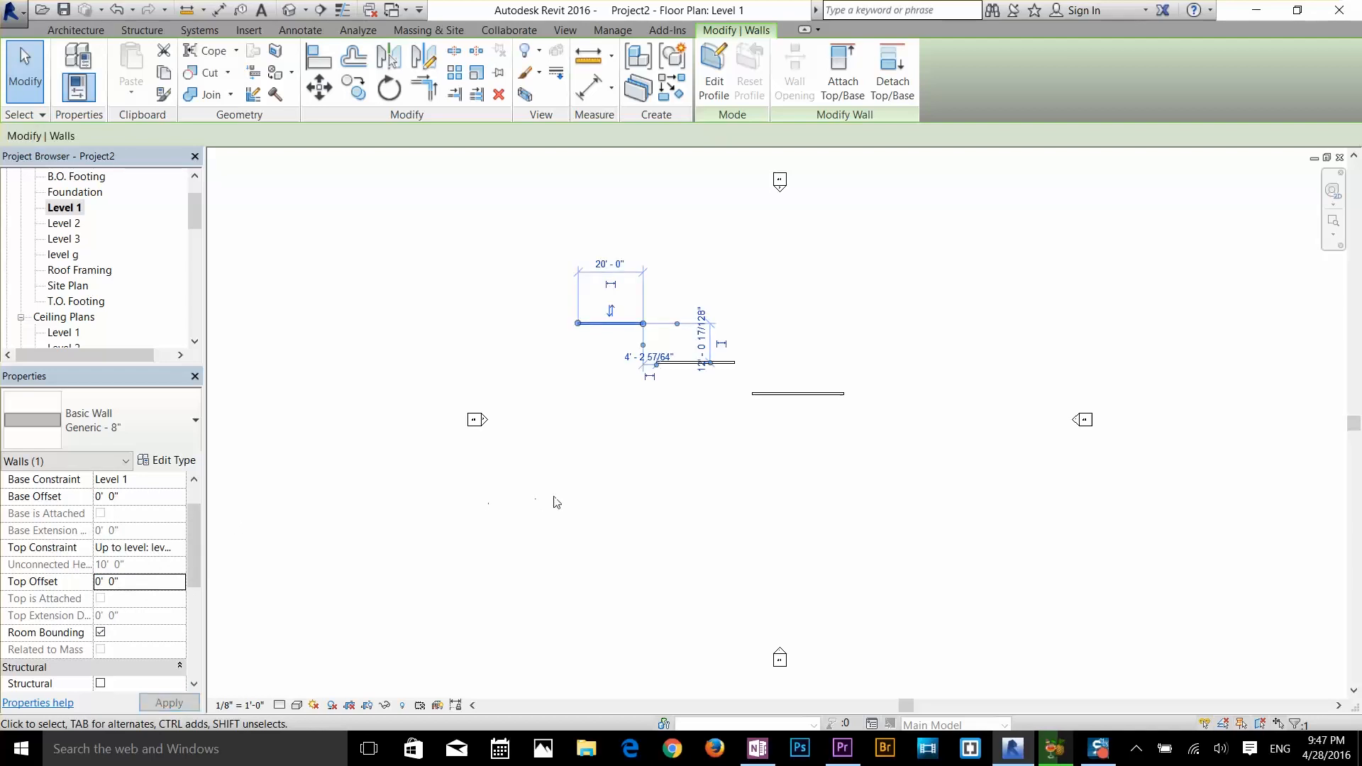
pyautogui.click(615, 482)
# - Set the middle wall's top constraint to Up to level: Level 2 and deselect the wall
pyautogui.click(691, 367)
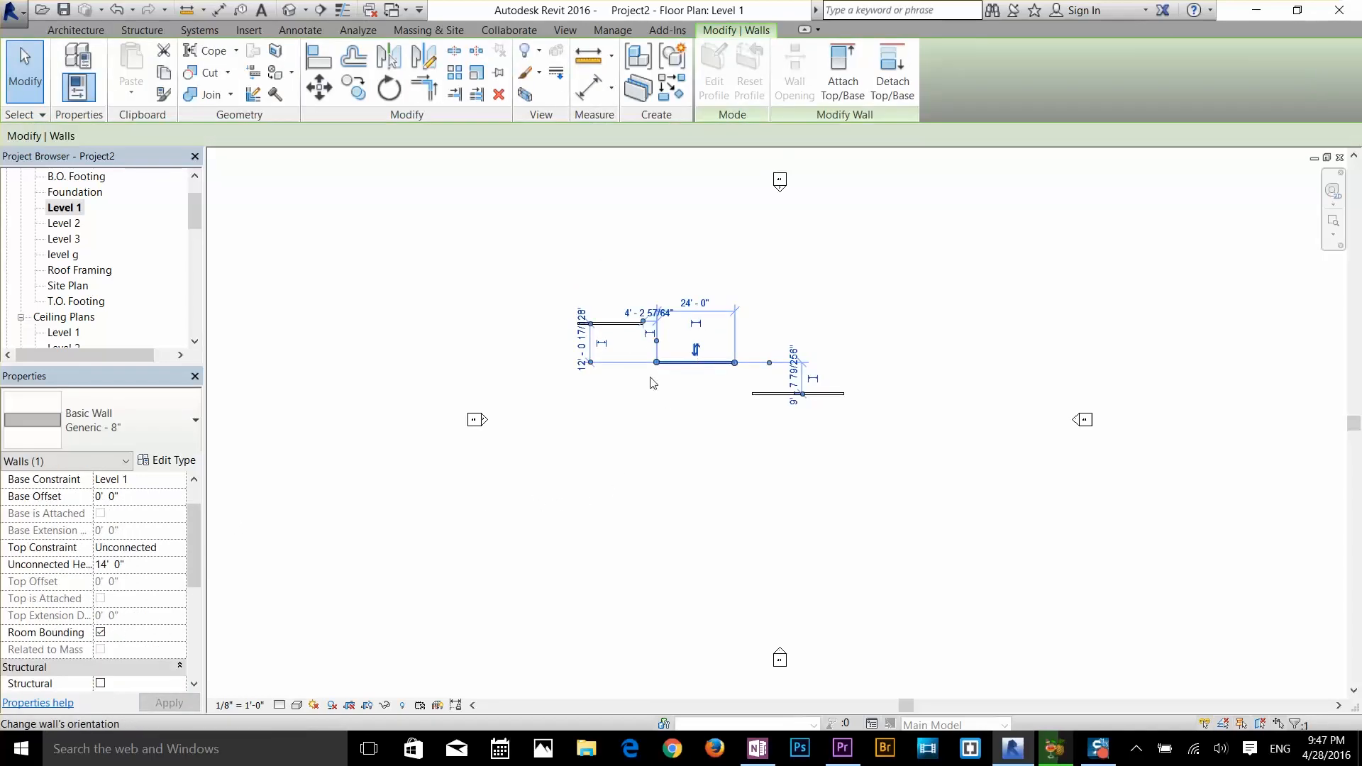
pyautogui.click(160, 549)
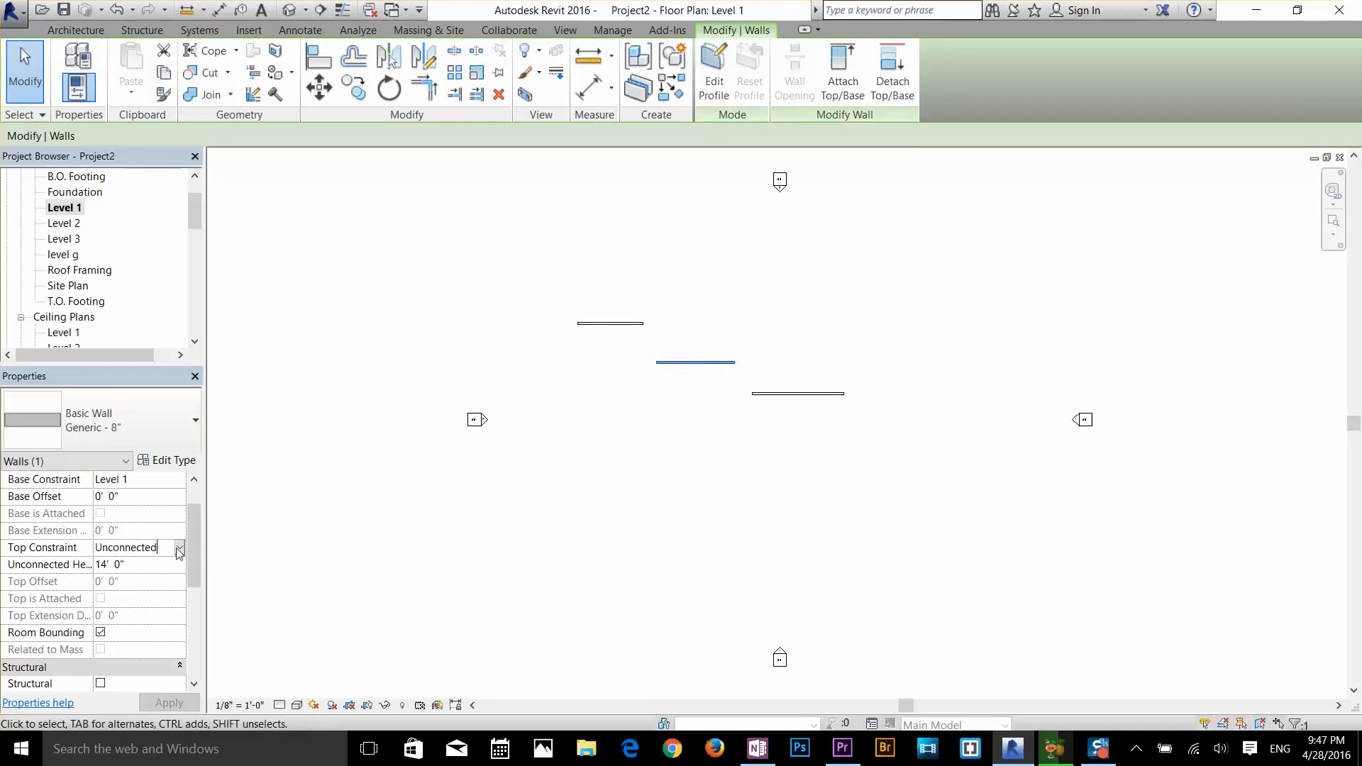
pyautogui.click(180, 547)
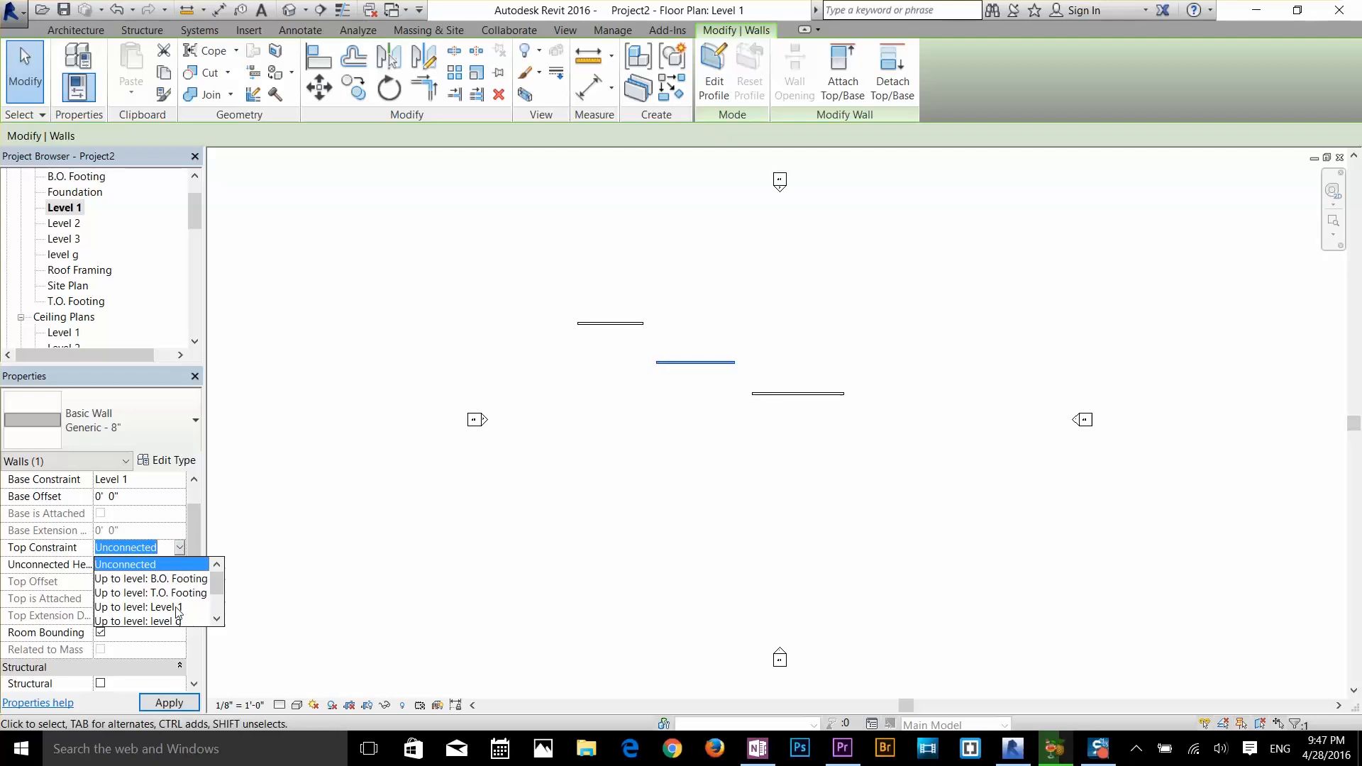
pyautogui.moveTo(217, 592); pyautogui.dragTo(216, 601)
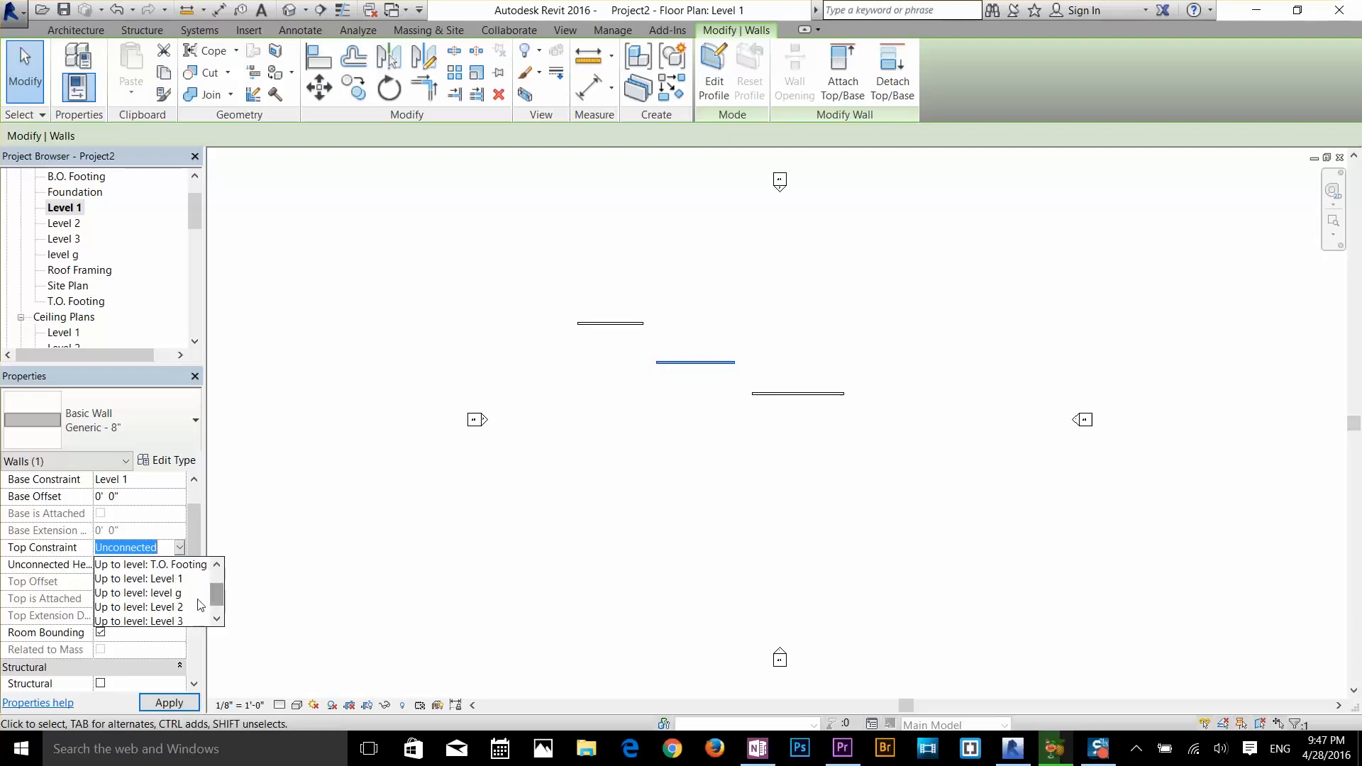
pyautogui.click(192, 607)
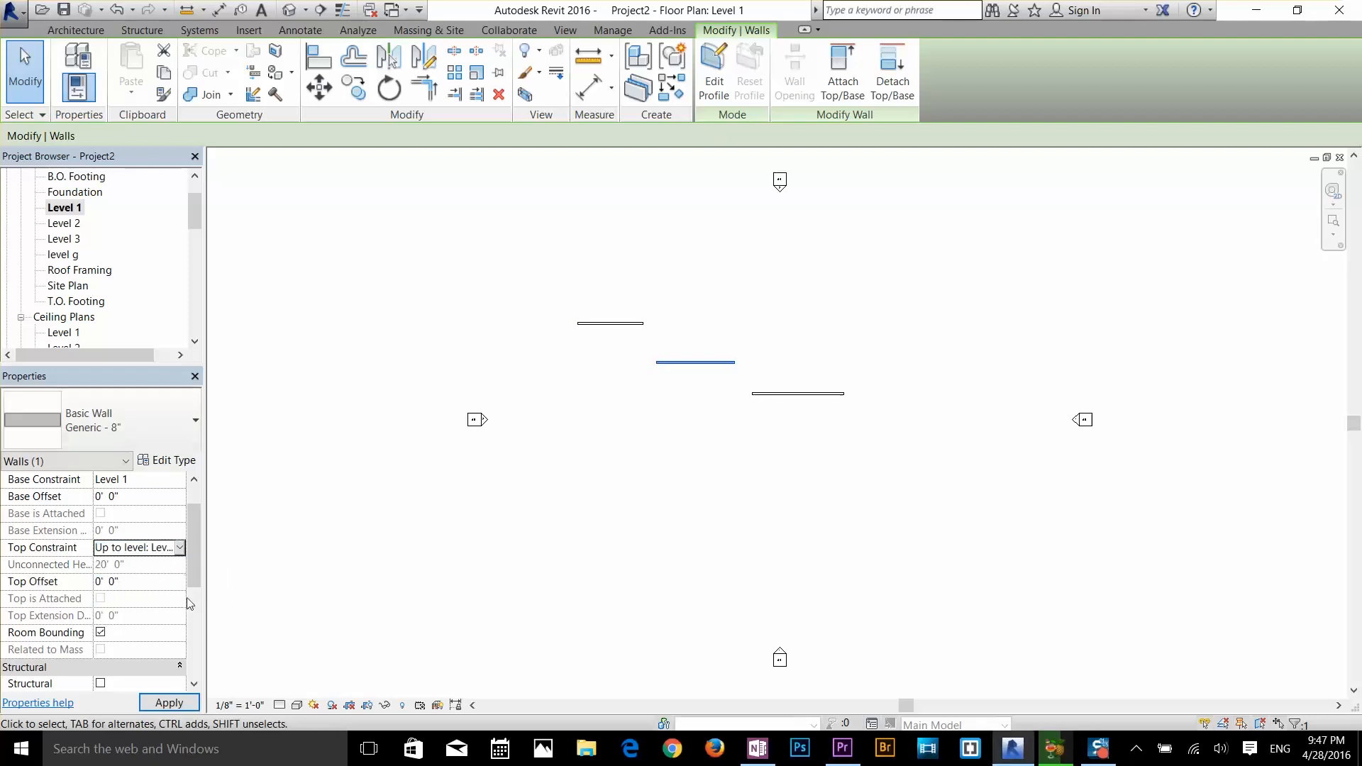
pyautogui.click(752, 461)
# - Set the lower-right wall's top constraint to Up to level: Level 3 and deselect the wall
pyautogui.click(787, 394)
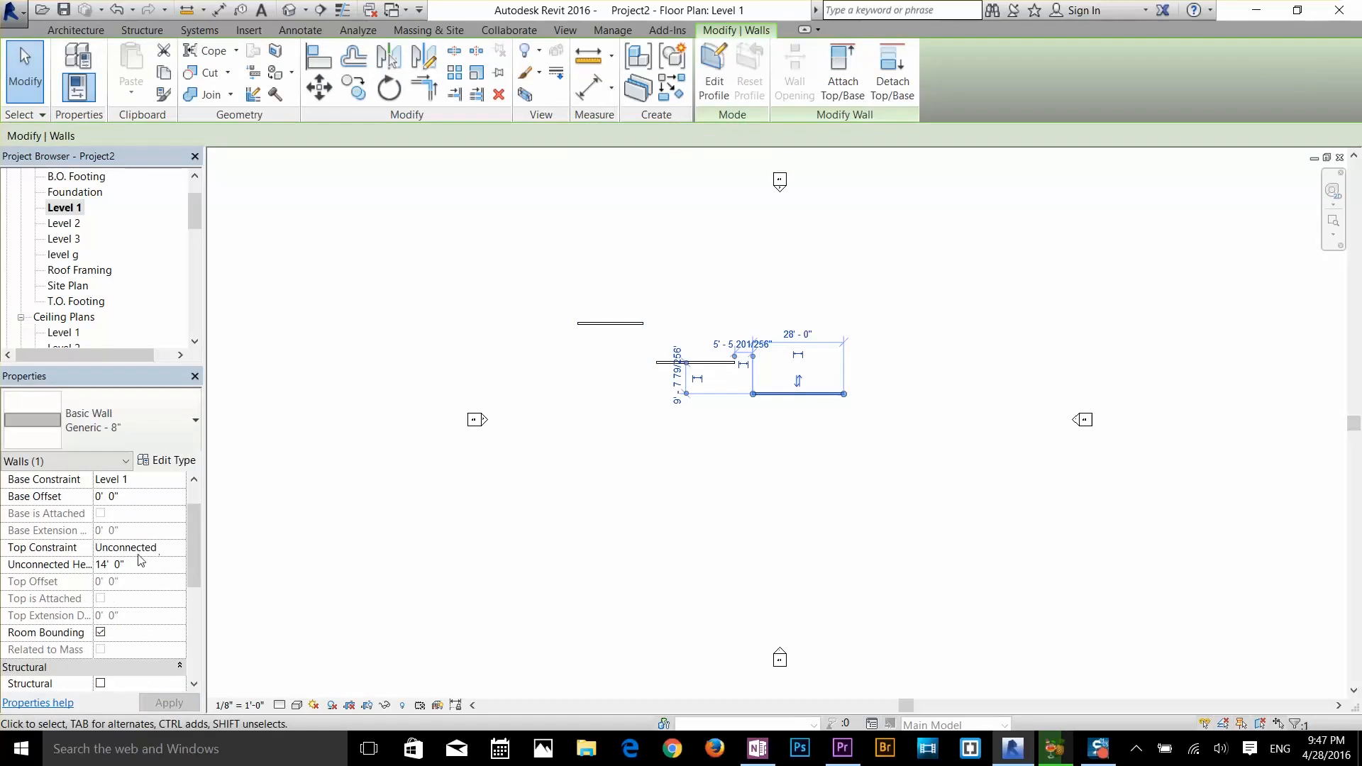
pyautogui.click(152, 548)
pyautogui.click(180, 548)
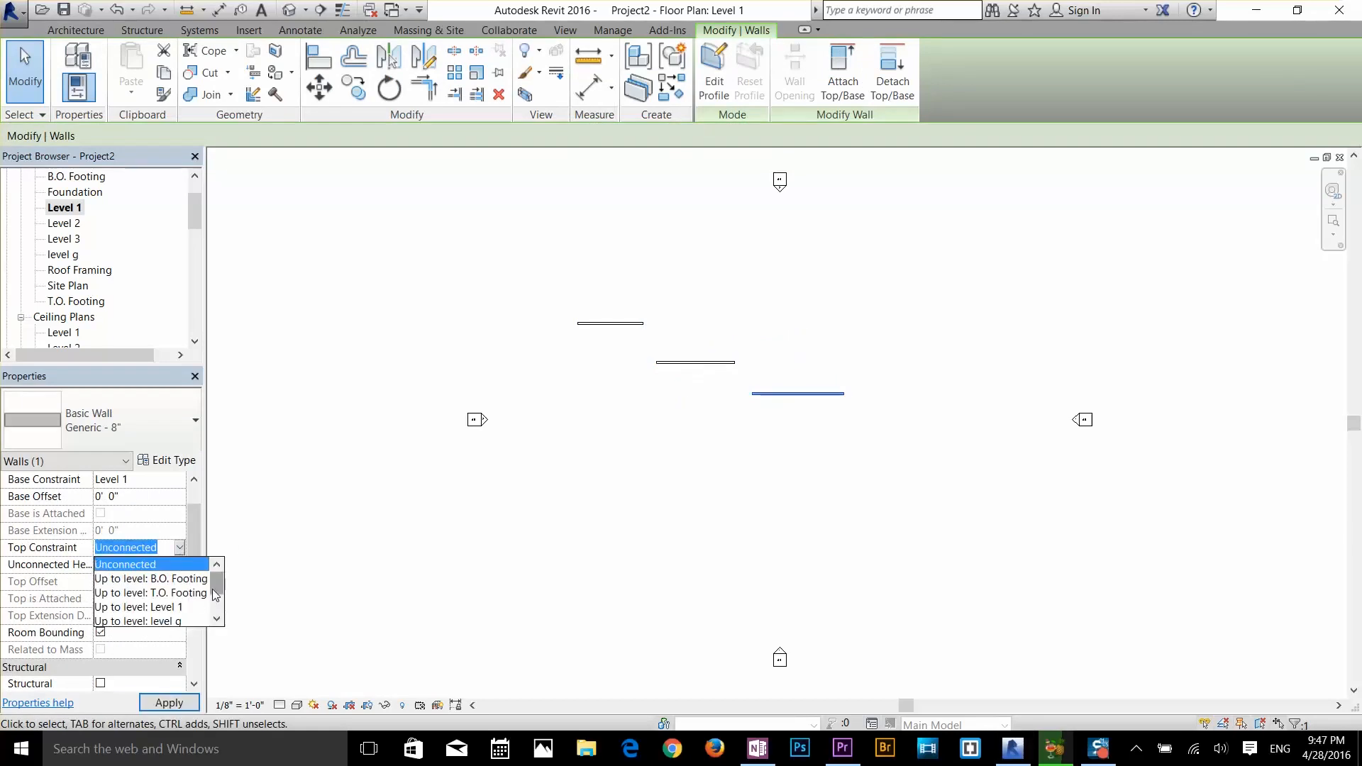
pyautogui.moveTo(215, 594); pyautogui.dragTo(213, 610)
pyautogui.click(176, 607)
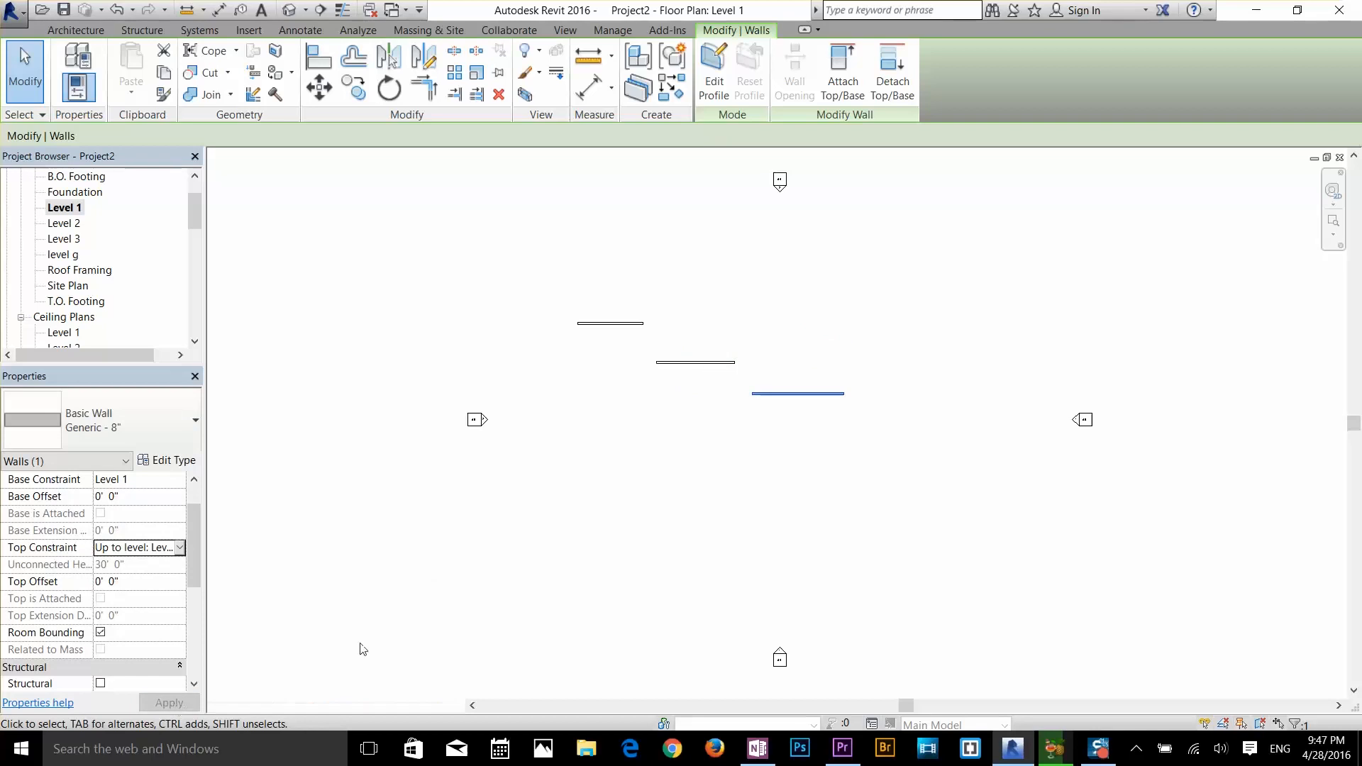
pyautogui.click(671, 525)
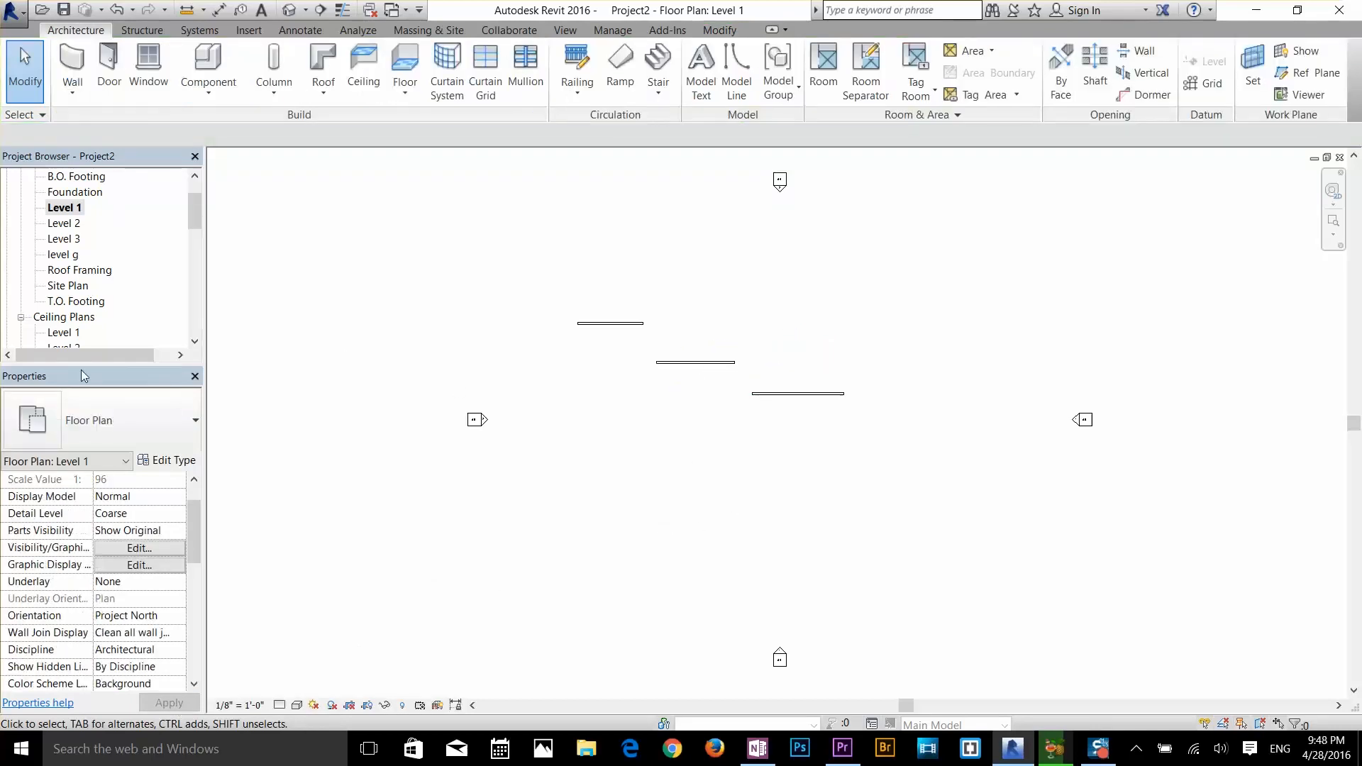
# - Open the East elevation and the North elevation to check the three walls' heights against the levels
pyautogui.scroll(-6, 92, 292)
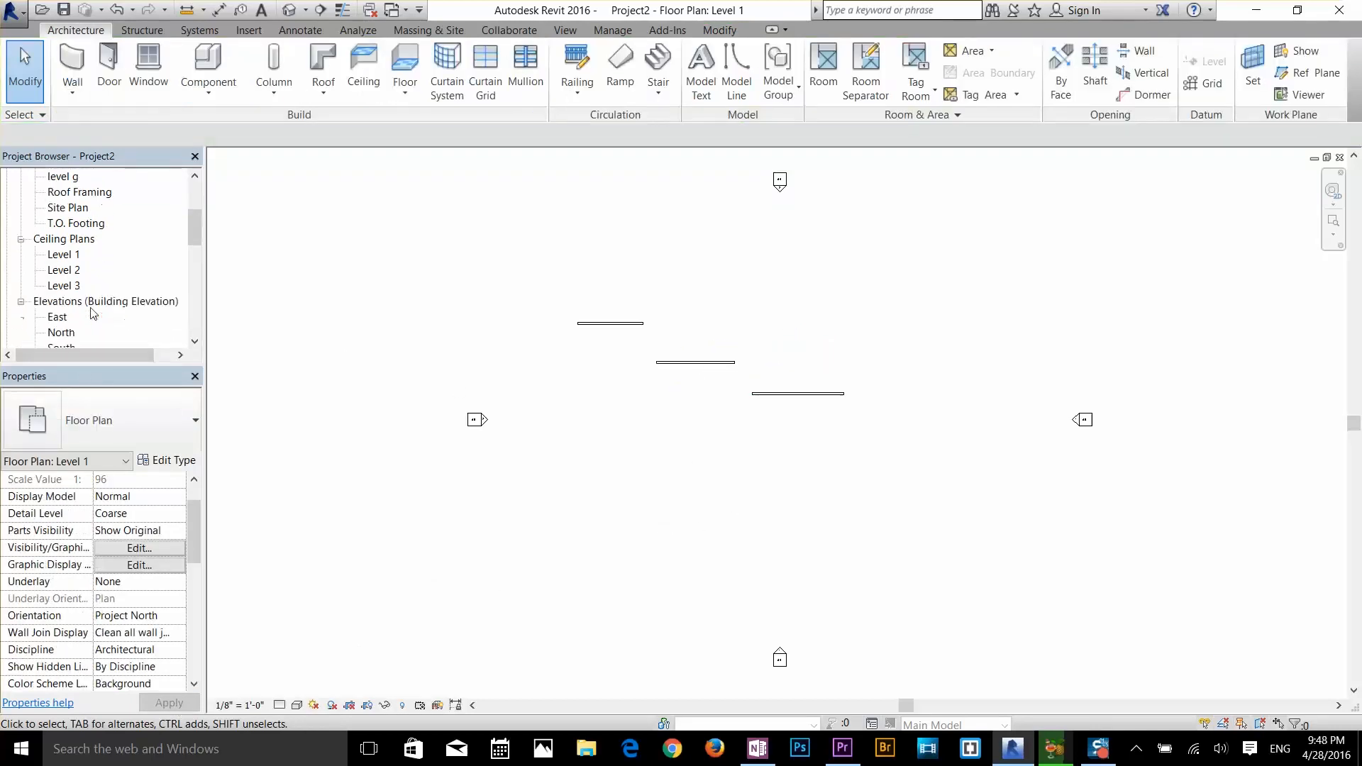
pyautogui.doubleClick(57, 301)
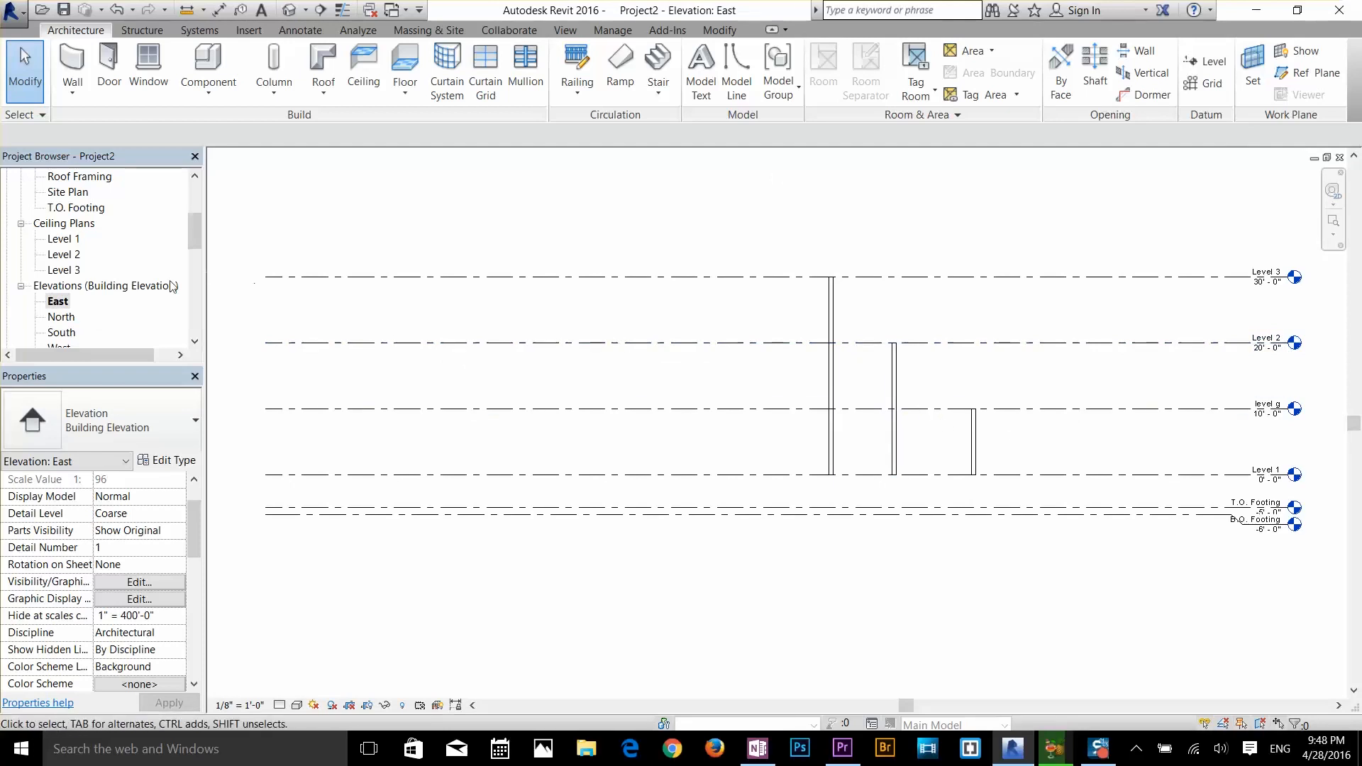
pyautogui.click(61, 317)
pyautogui.doubleClick(67, 318)
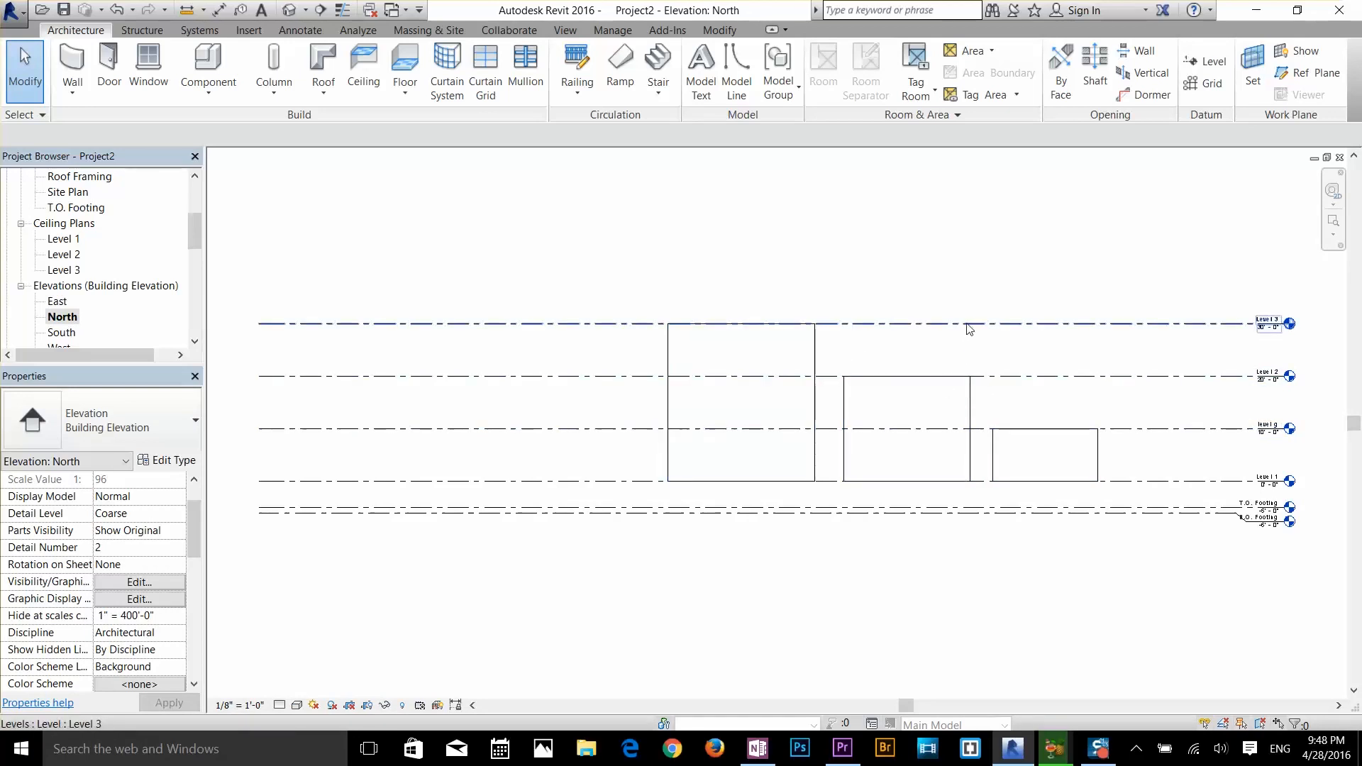
# - Try raising Level 3 to about 35' 6" in the North elevation, undo the move and clear the selection
pyautogui.moveTo(969, 324); pyautogui.dragTo(973, 296)
pyautogui.hotkey('ctrl', 'z')
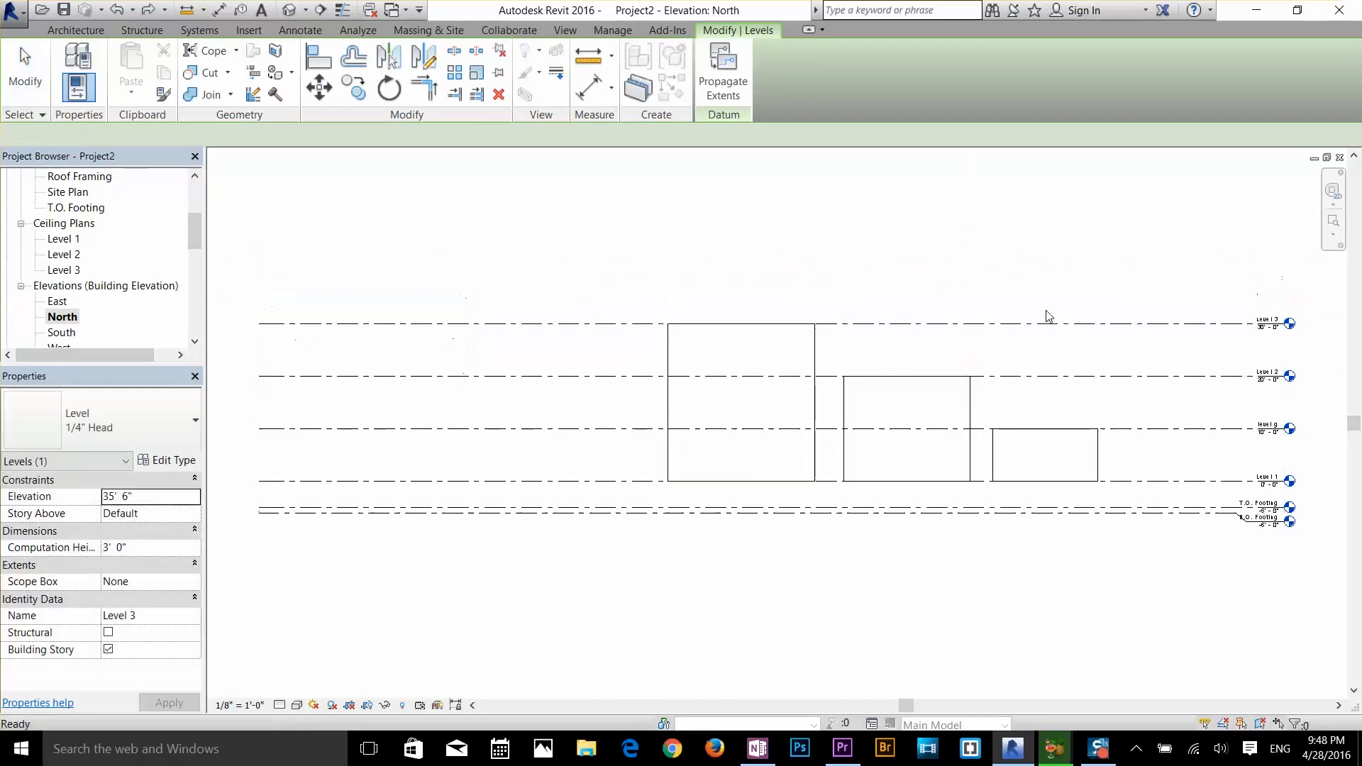
pyautogui.press('Escape')
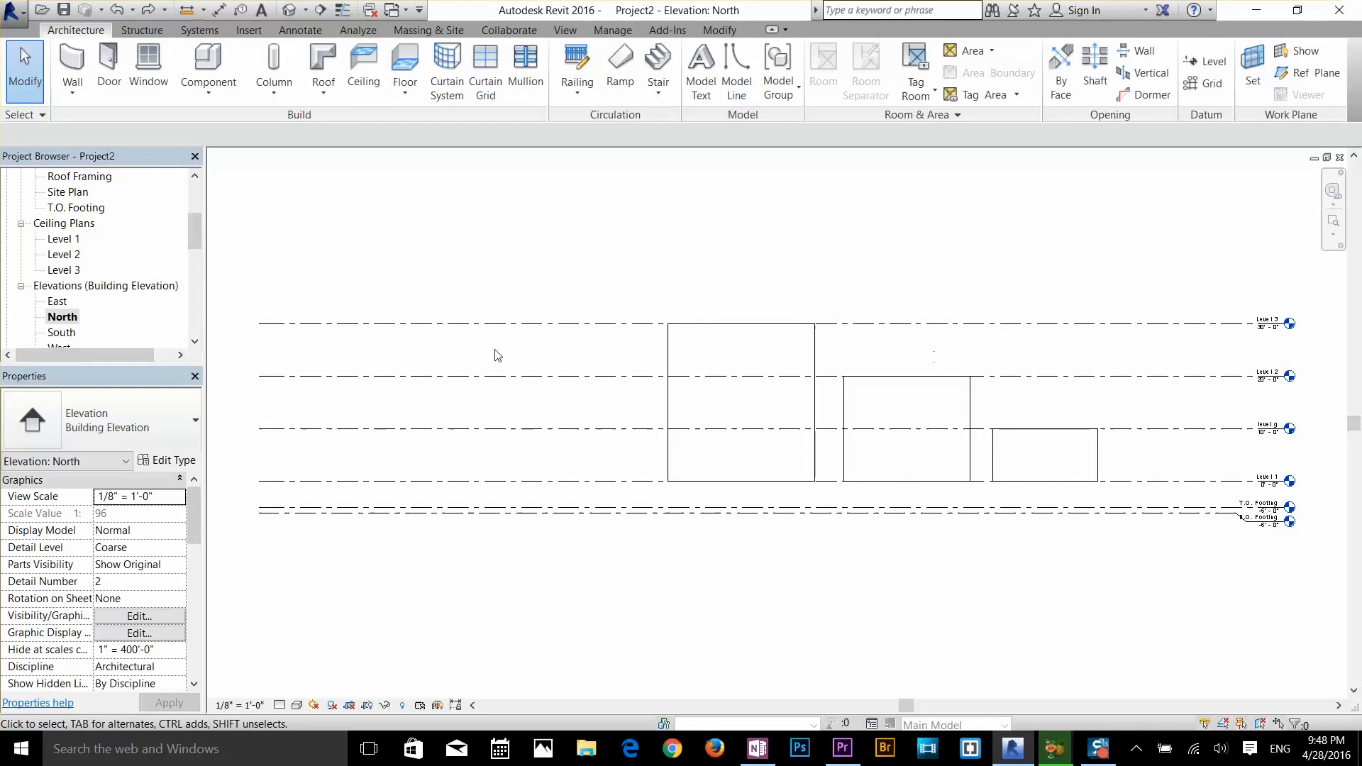
# - Open the Level 1 floor plan and draw a rectangle of walls about 44' 4" by 13' 4" above the existing walls
pyautogui.scroll(2, 197, 245)
pyautogui.doubleClick(71, 207)
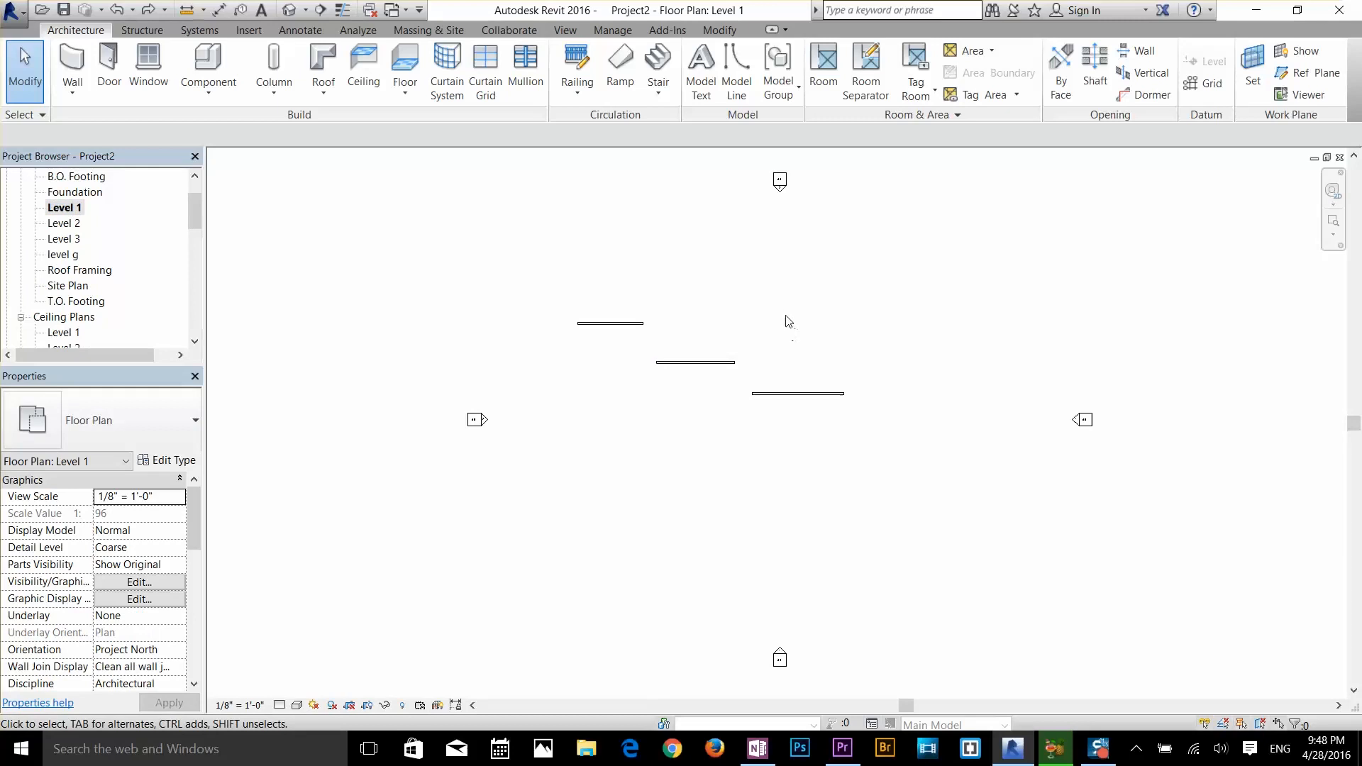
pyautogui.click(72, 63)
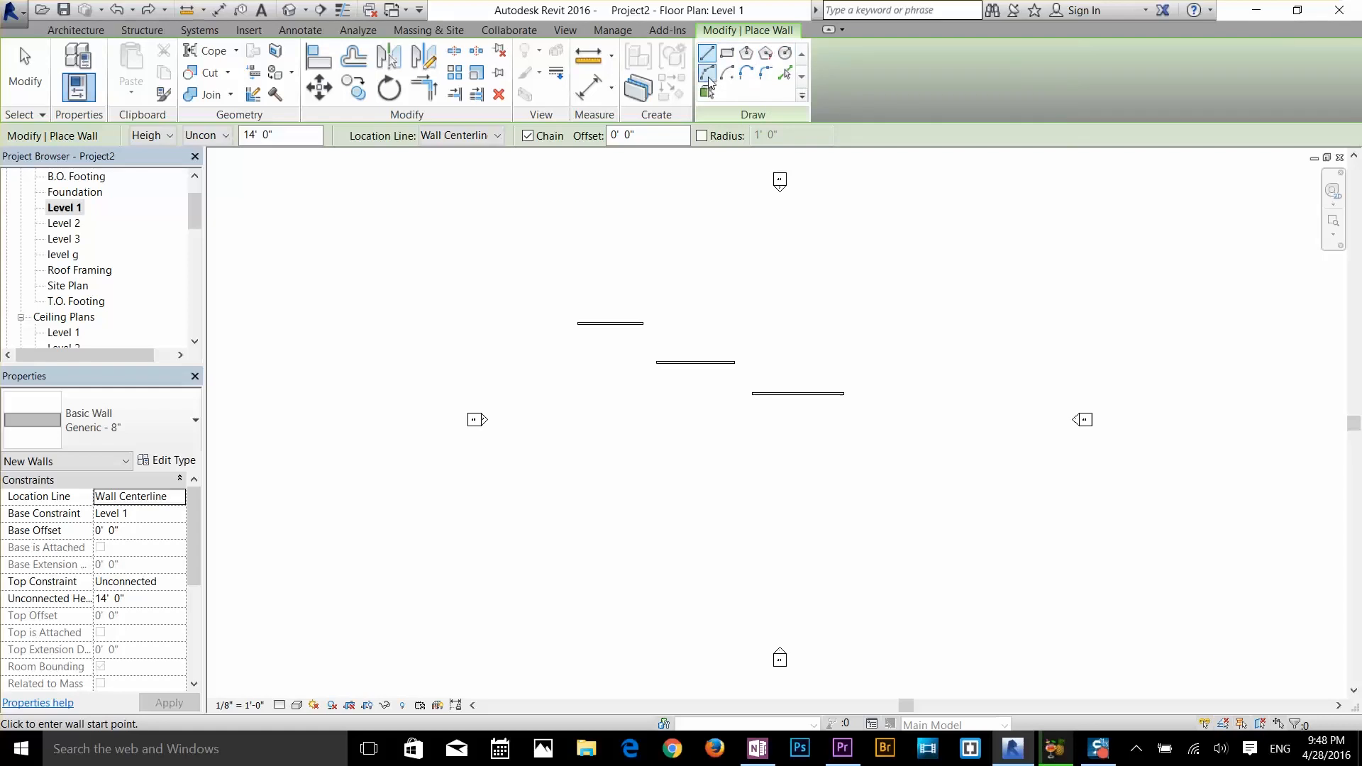
pyautogui.click(727, 54)
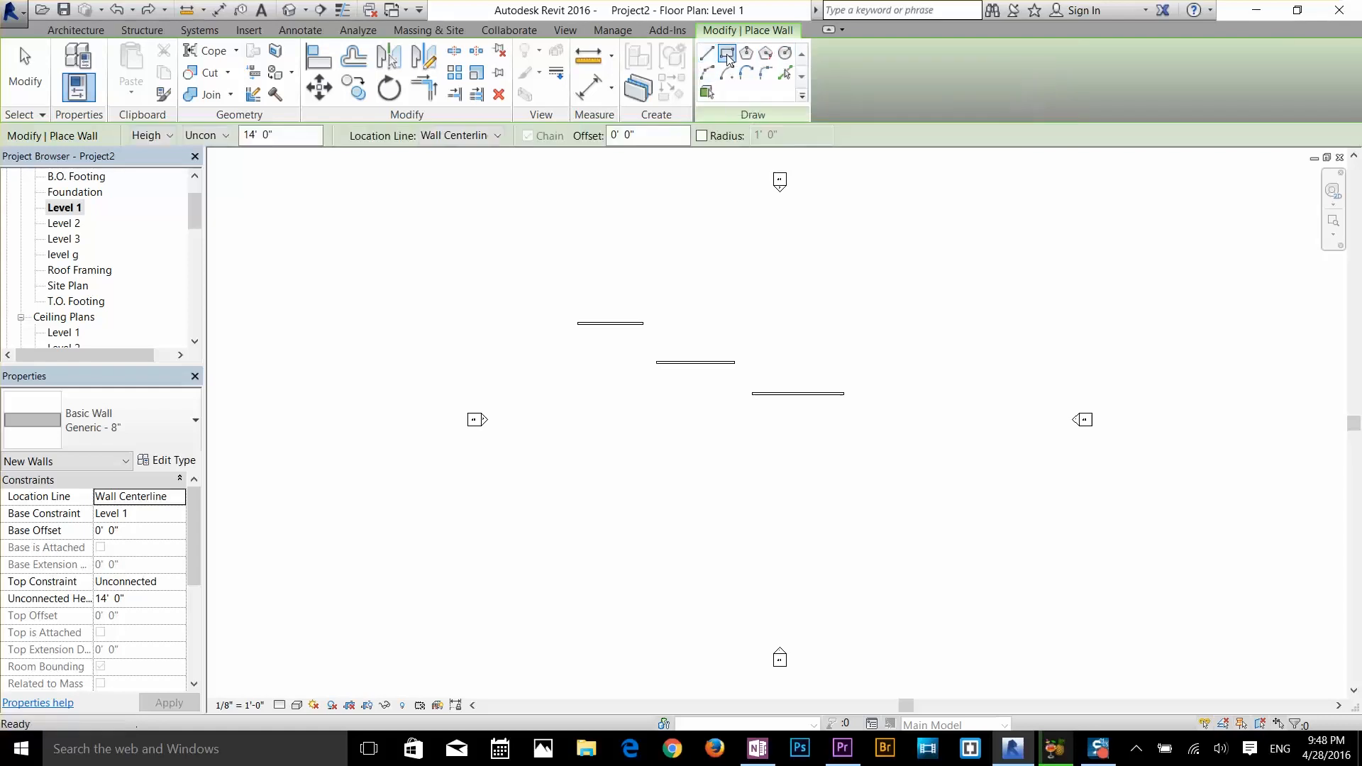
pyautogui.click(700, 291)
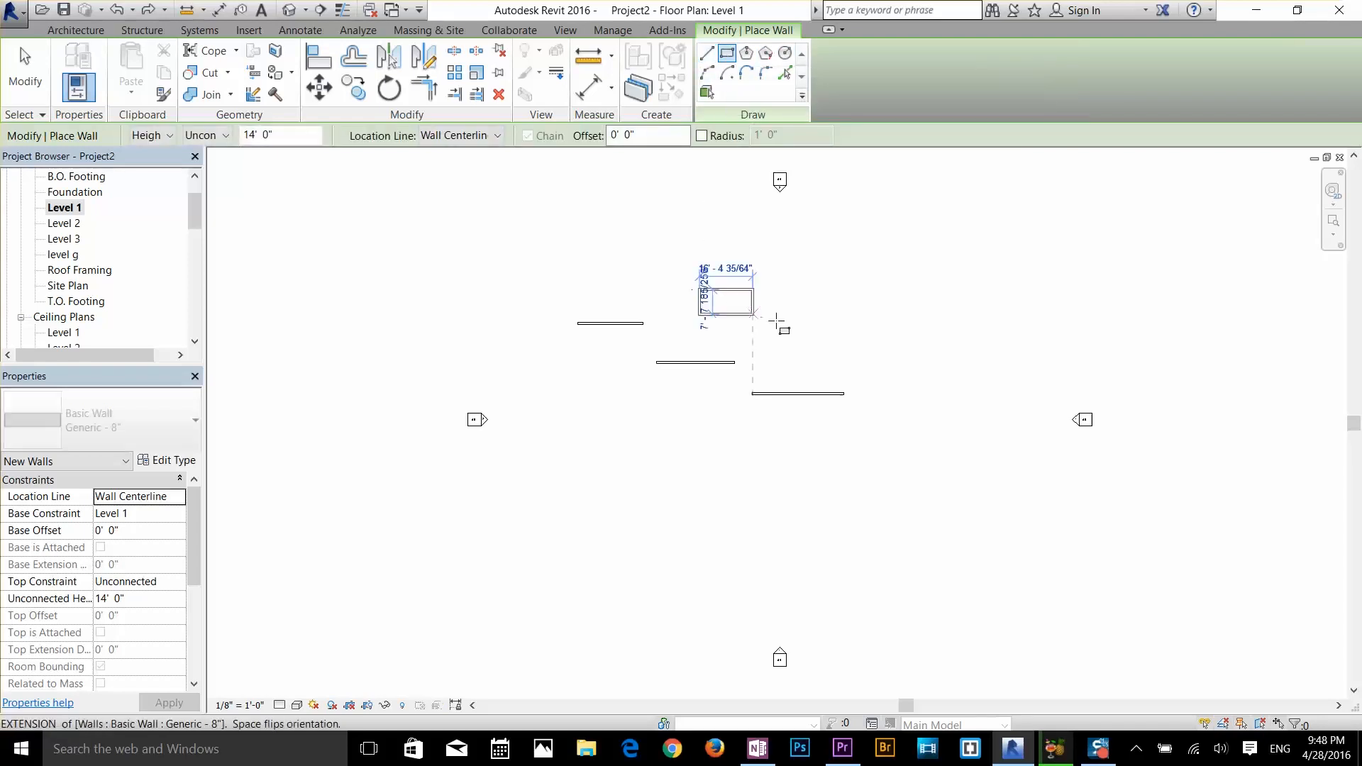
pyautogui.click(843, 331)
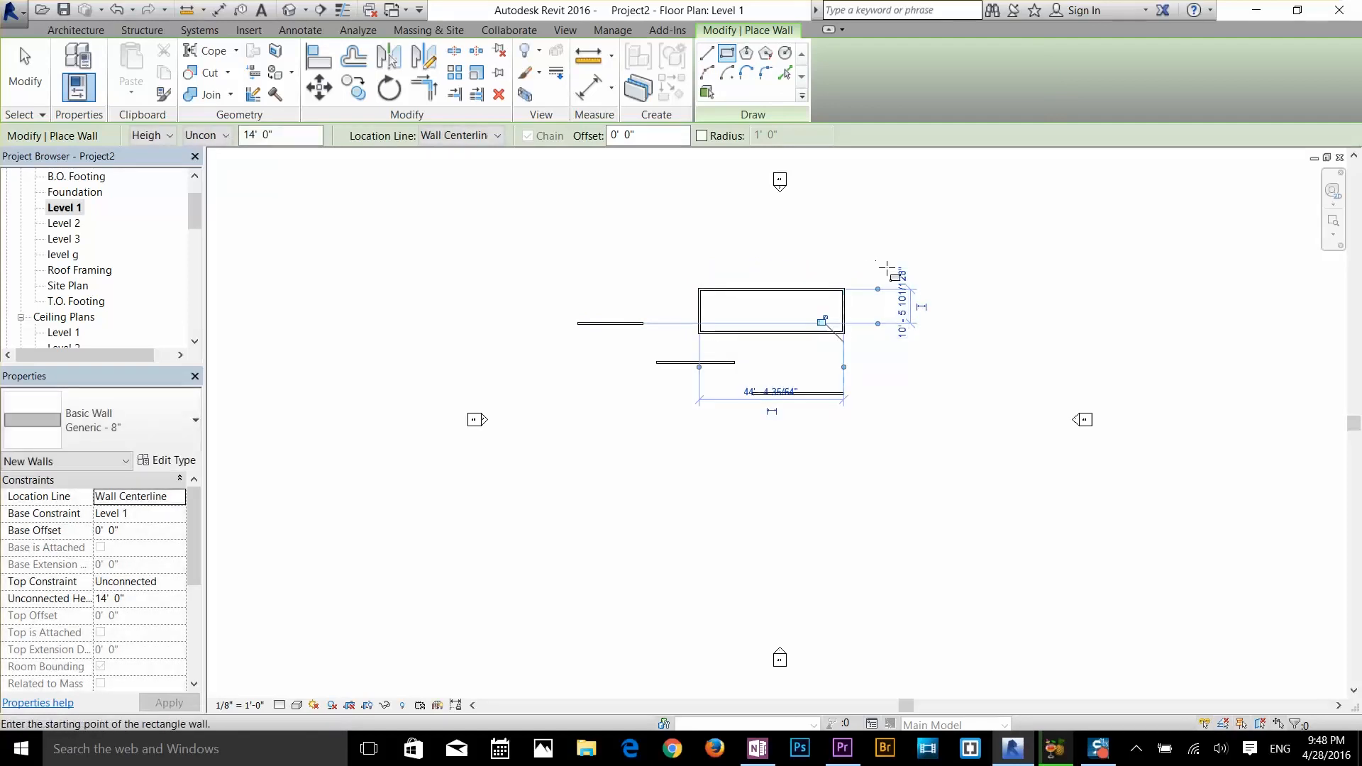
pyautogui.press('Escape')
pyautogui.press('Escape')
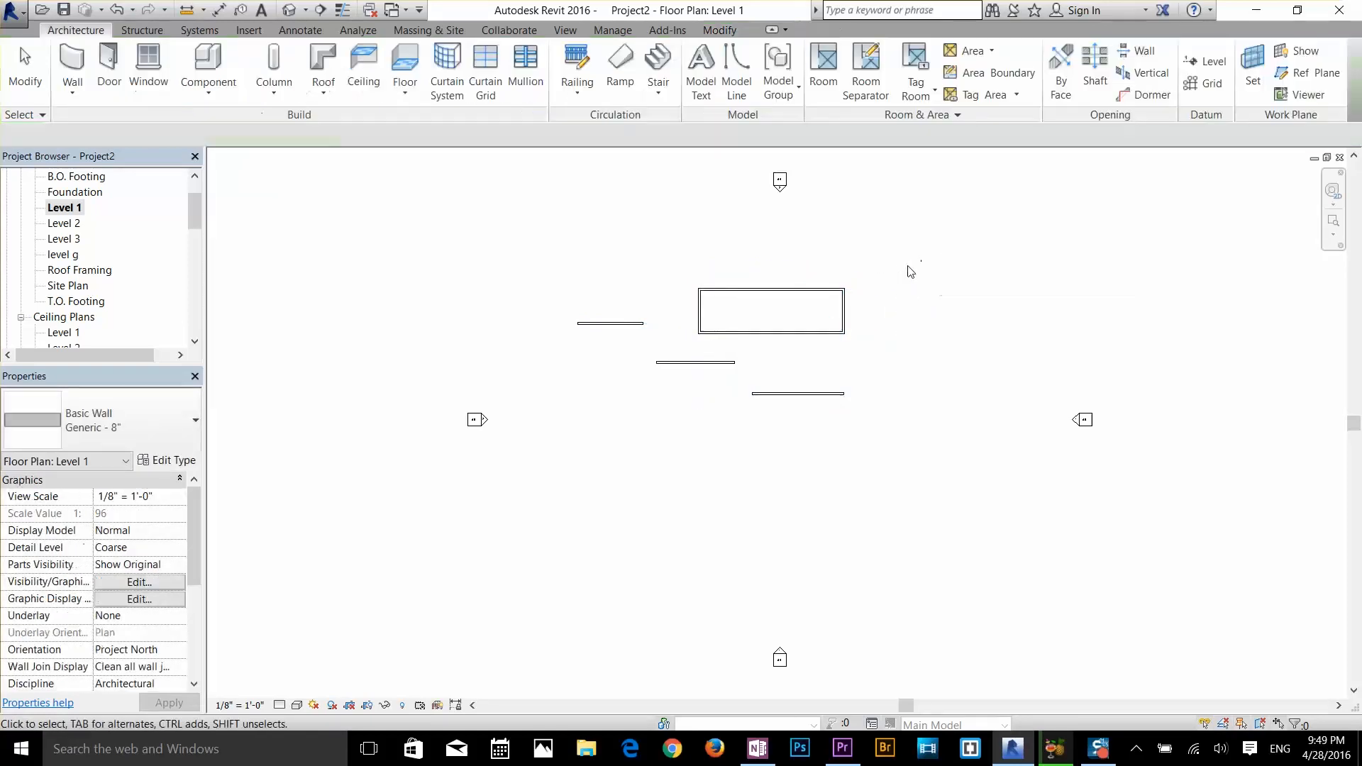
# - Set the distance between the rectangle's upper and lower walls to 10' by moving the upper wall
pyautogui.click(844, 309)
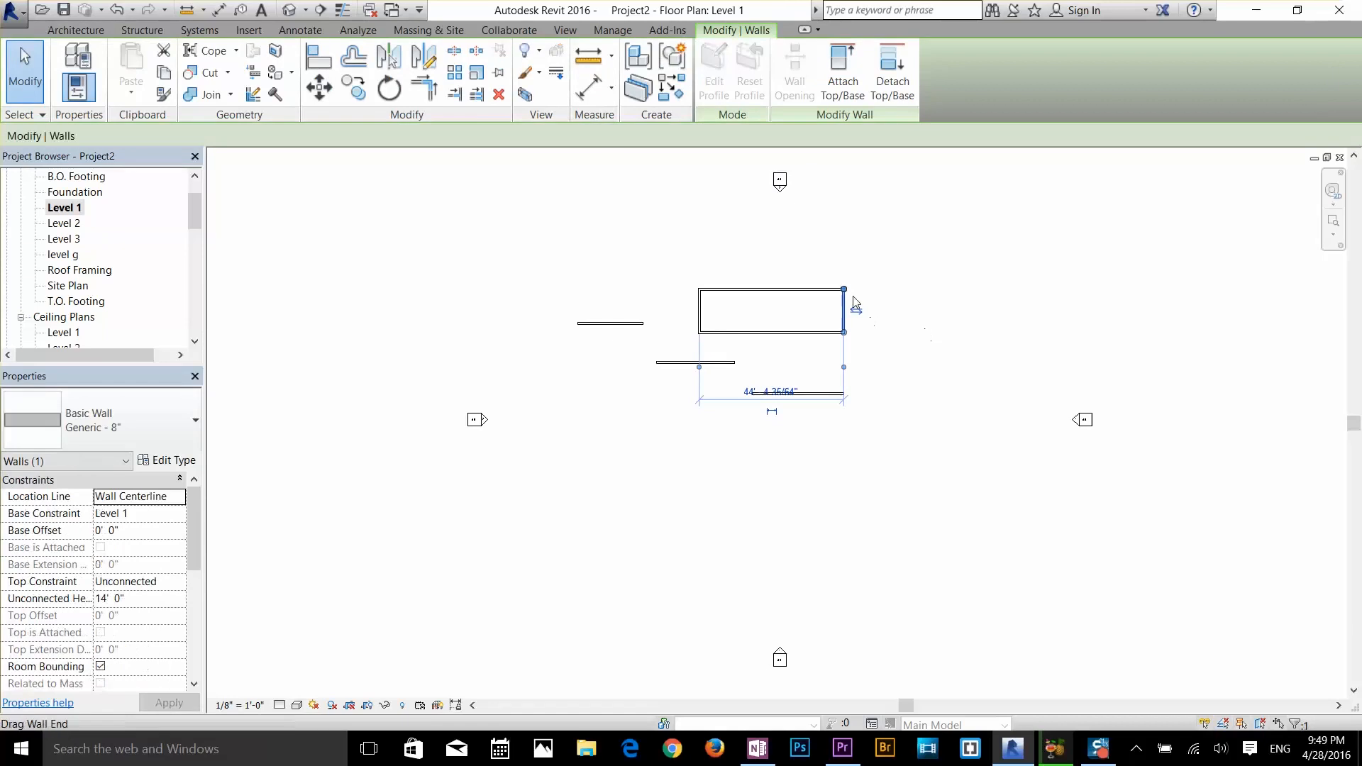
pyautogui.scroll(6, 815, 308)
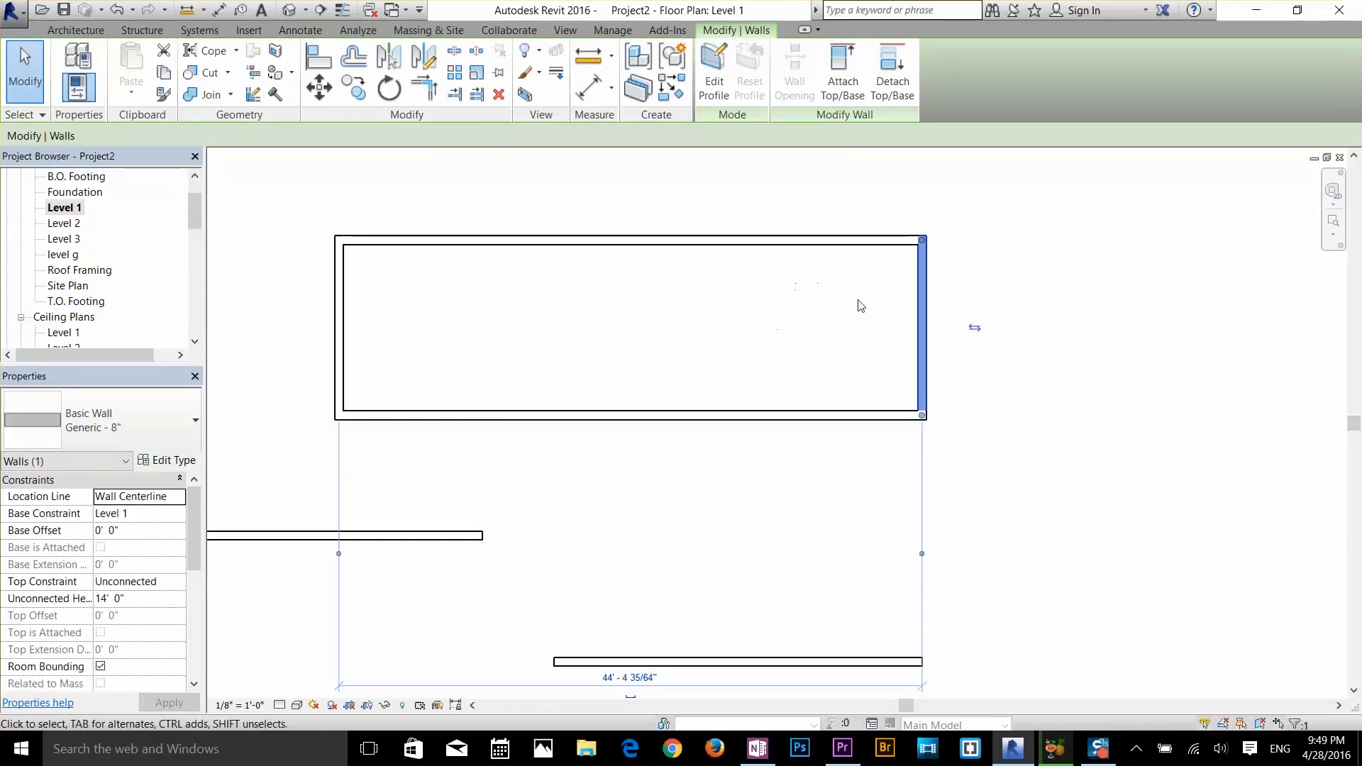
pyautogui.press('Escape')
pyautogui.click(737, 245)
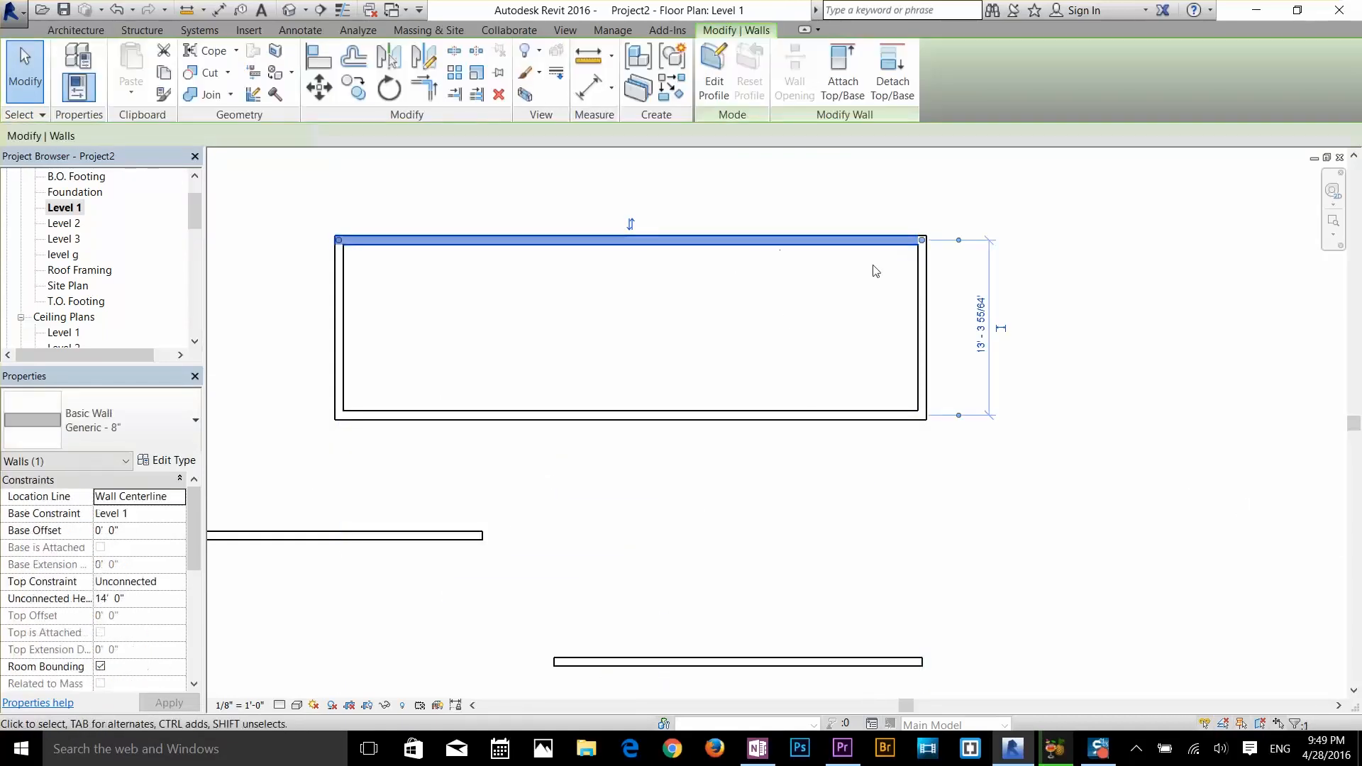
pyautogui.click(986, 326)
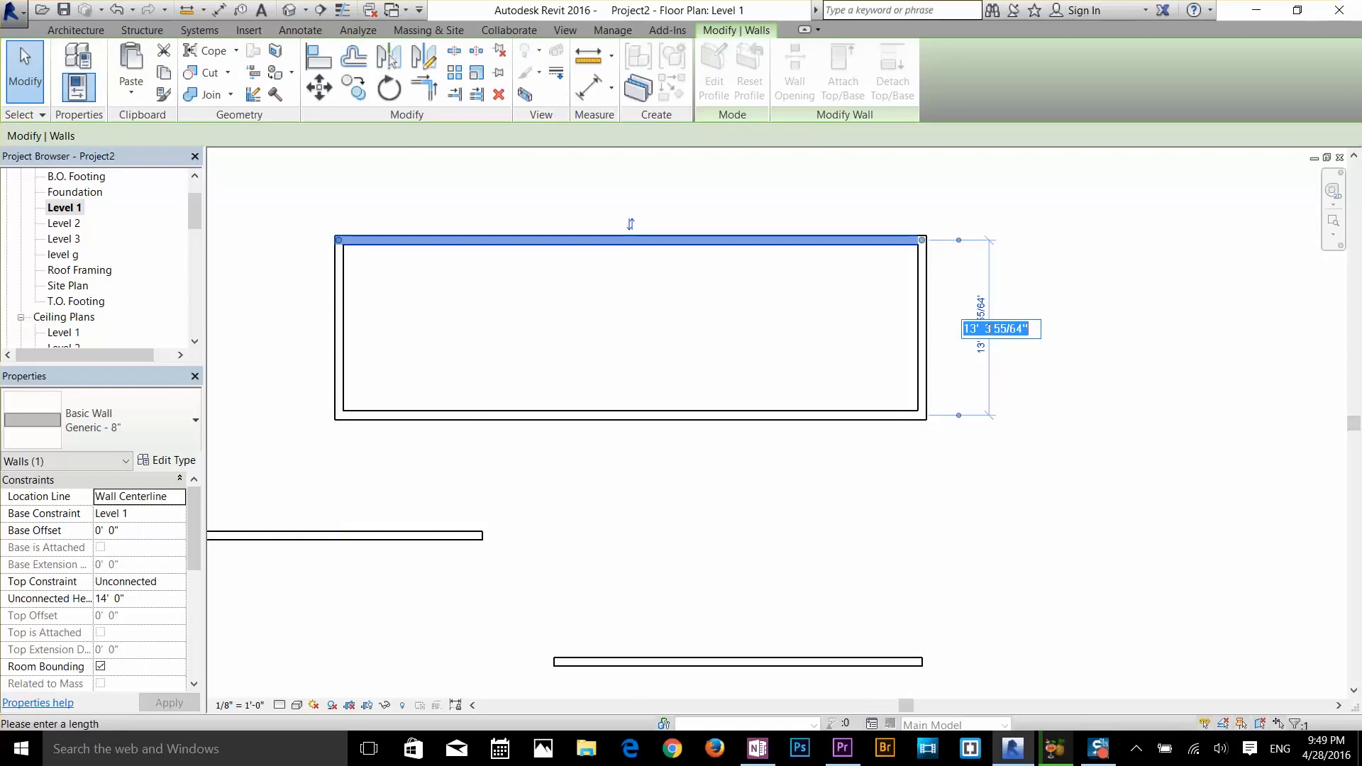
pyautogui.press('Return')
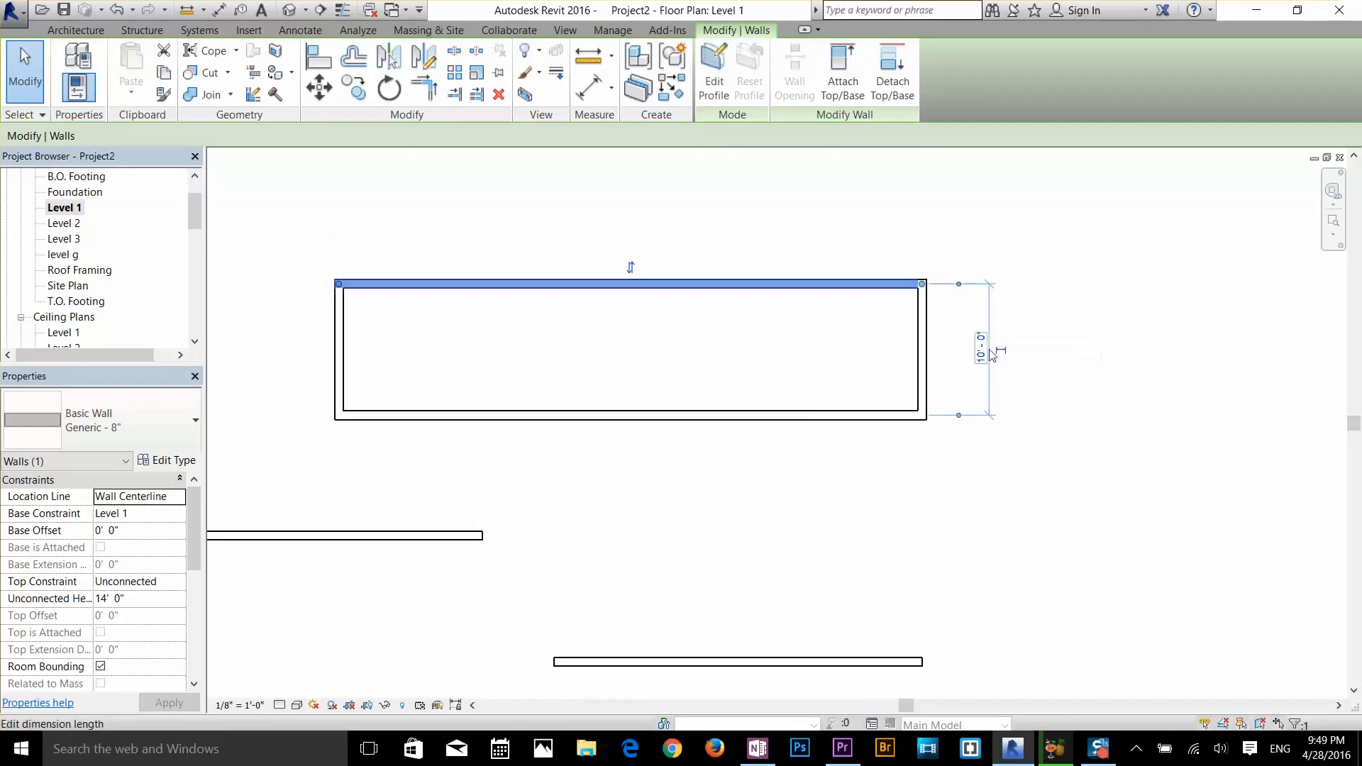
pyautogui.press('Escape')
# - Set the distance between the rectangle's two side walls to 20' by moving the right-hand wall
pyautogui.click(928, 361)
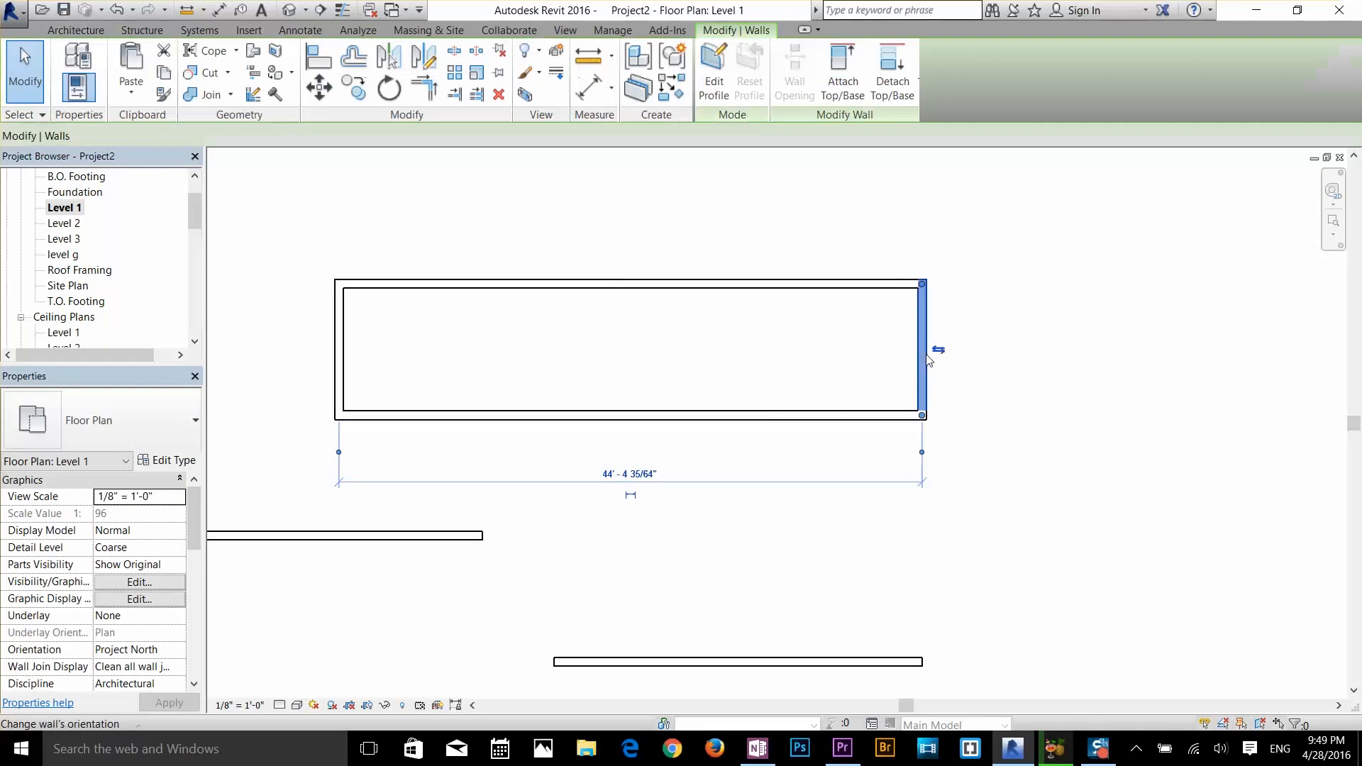
pyautogui.click(632, 476)
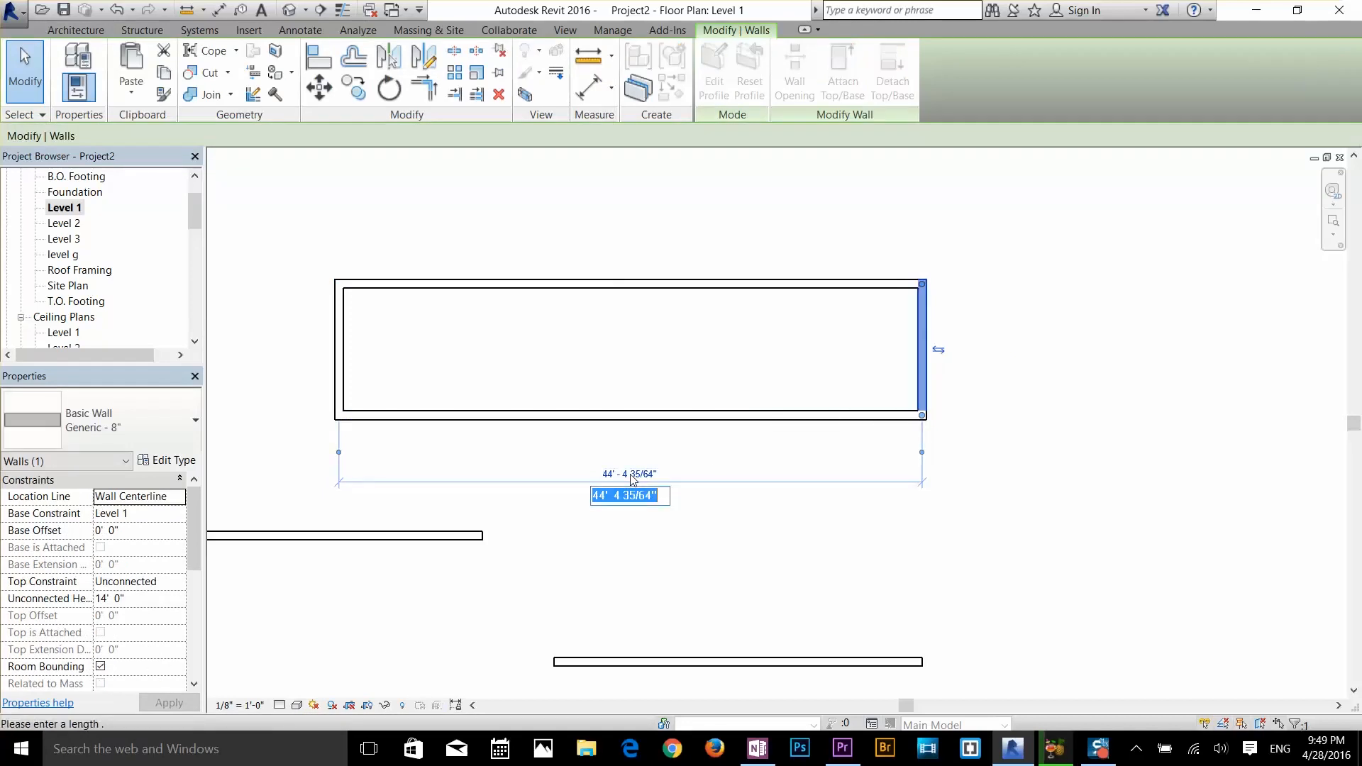
pyautogui.write('20')
pyautogui.press('Return')
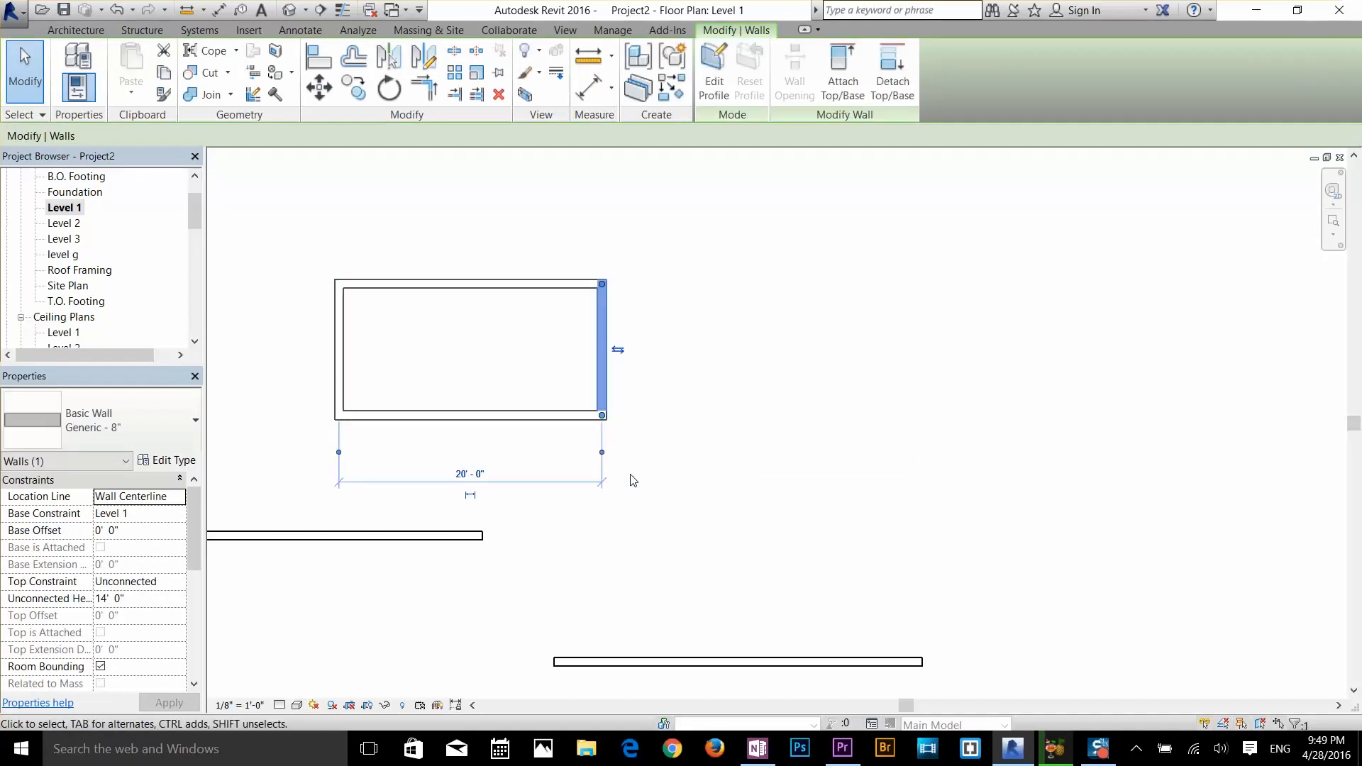
pyautogui.press('Escape')
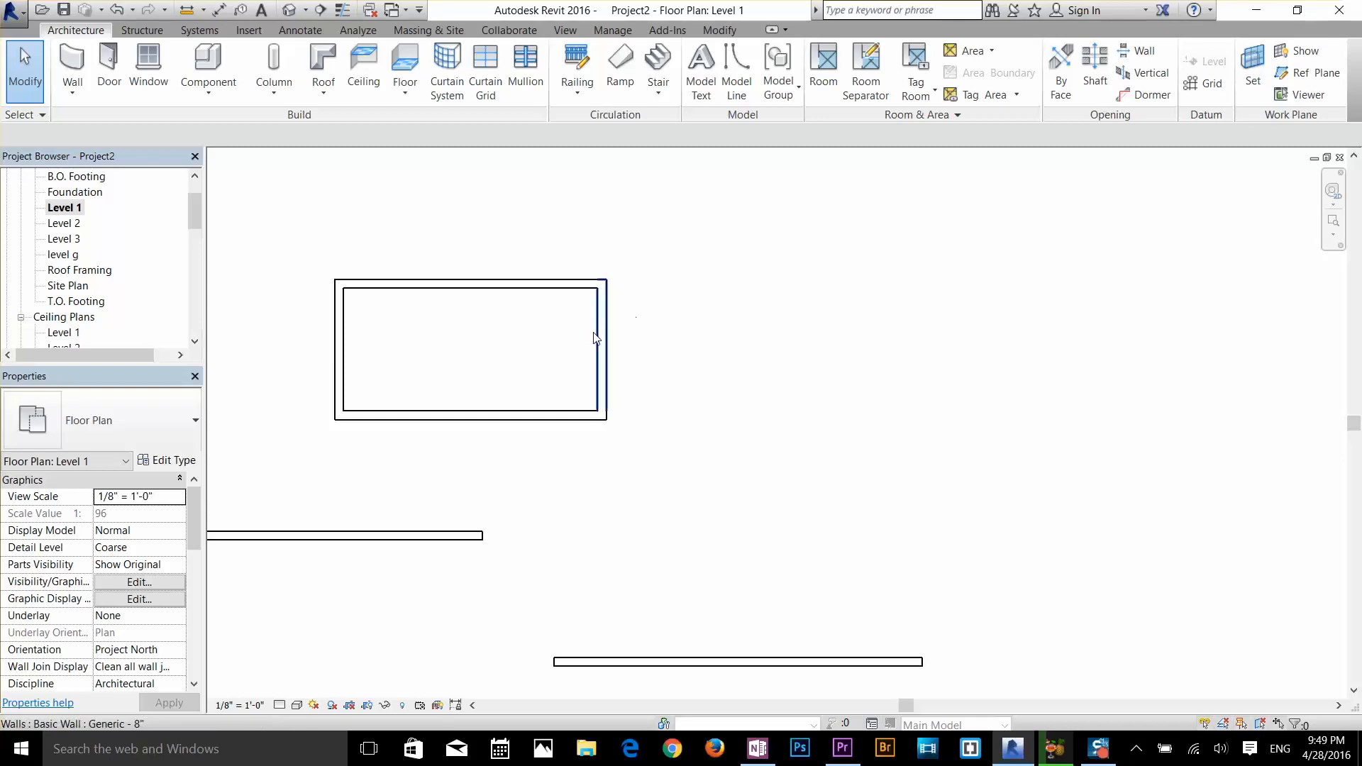
# - Draw a six-sided inscribed polygon of walls, about 7' 2" between opposite sides, just to the right of the rectangle
pyautogui.moveTo(599, 338); pyautogui.dragTo(696, 325, button='middle')
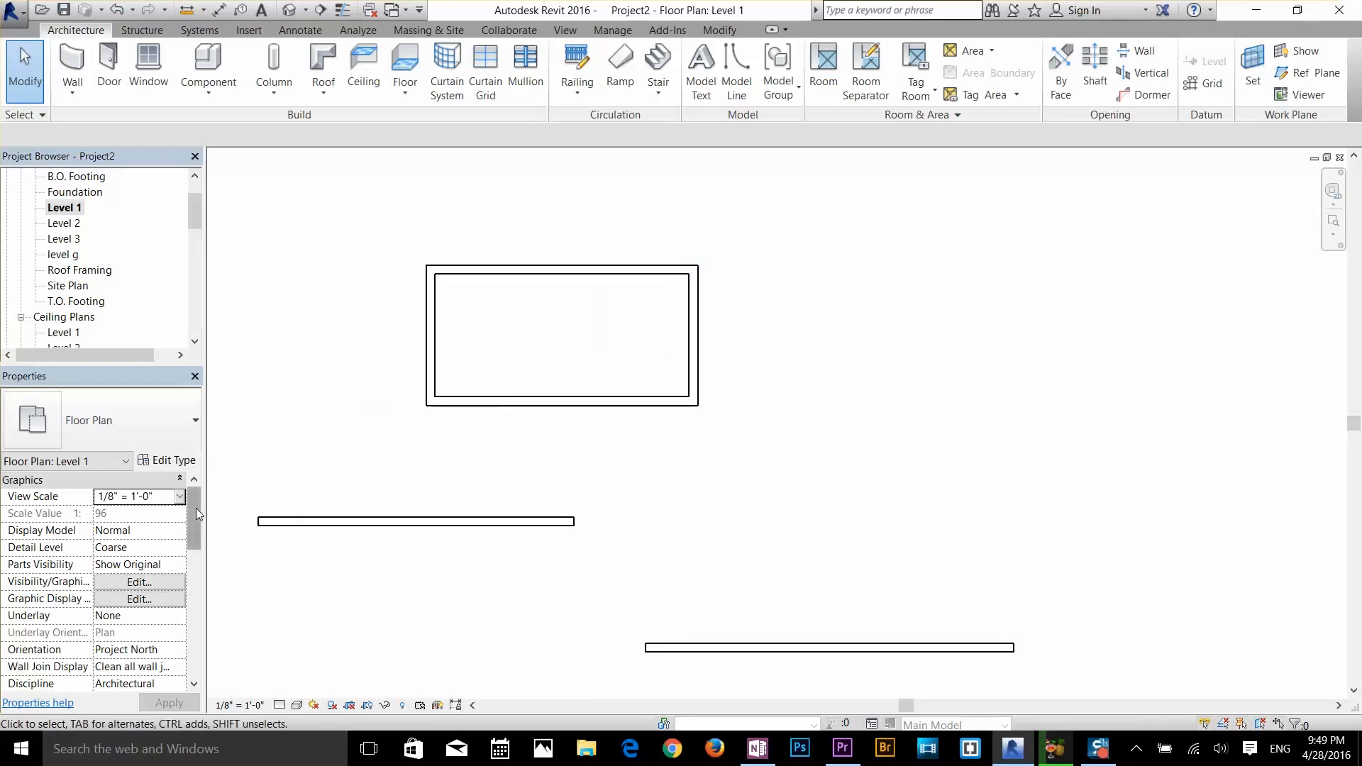
pyautogui.moveTo(196, 508)
pyautogui.mouseDown()
pyautogui.moveTo(176, 642)
pyautogui.moveTo(193, 511)
pyautogui.moveTo(193, 532)
pyautogui.mouseUp()
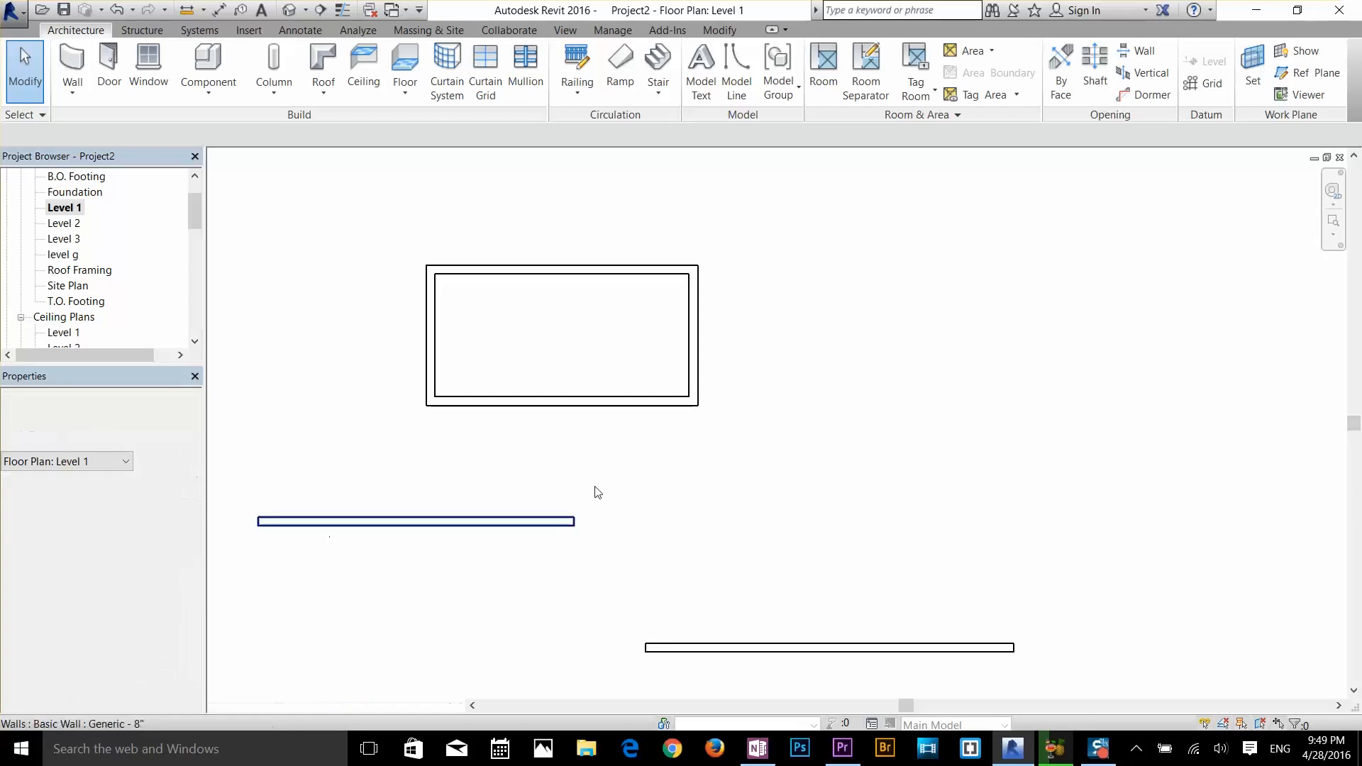
pyautogui.click(72, 64)
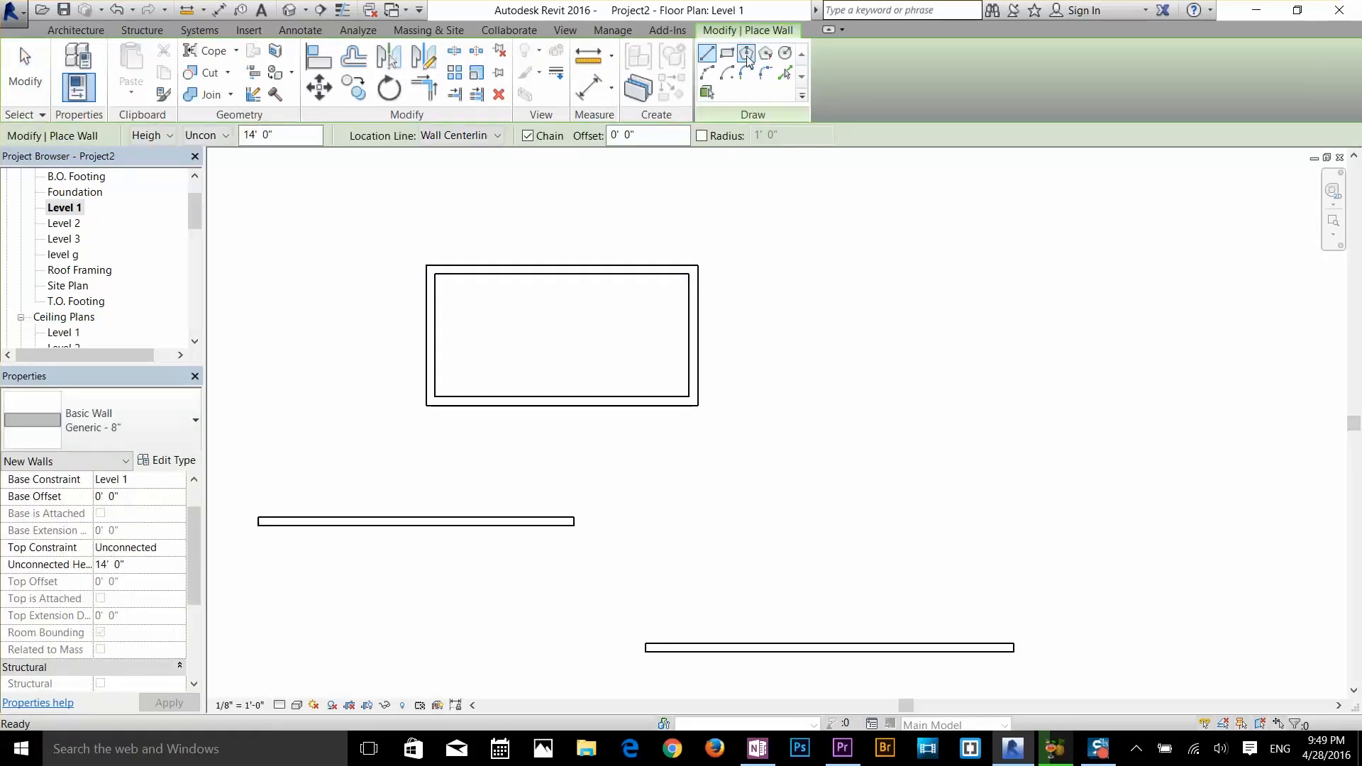
pyautogui.click(747, 55)
pyautogui.click(805, 363)
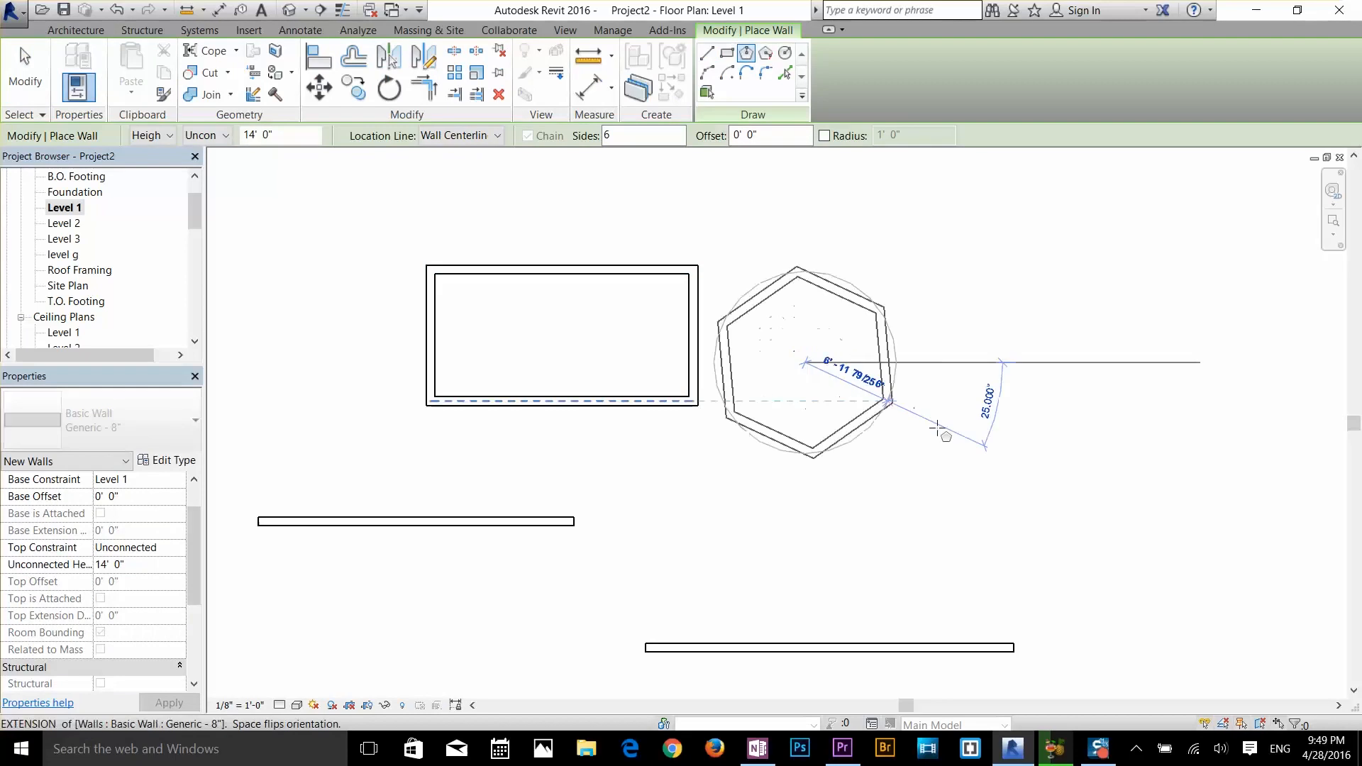
pyautogui.click(847, 401)
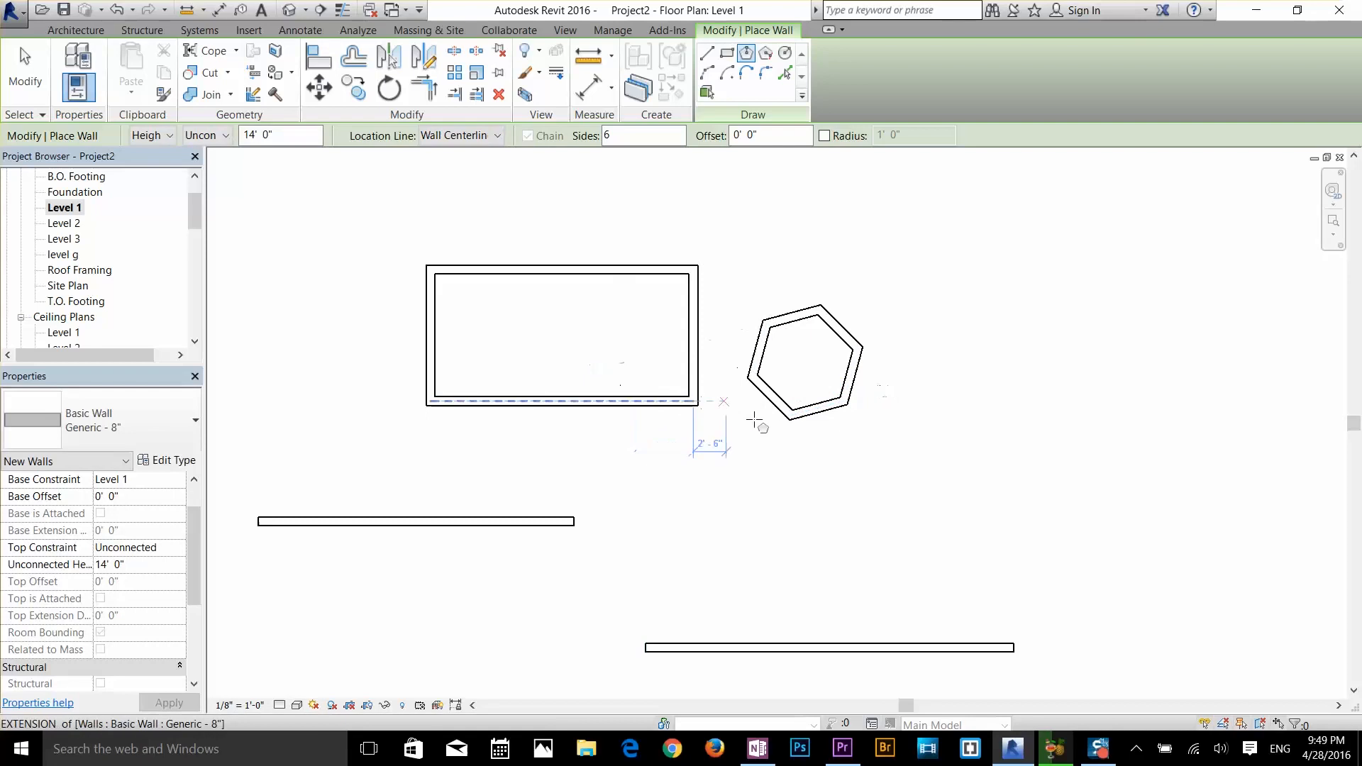
pyautogui.press('Escape')
pyautogui.press('Escape')
# - Set the top constraint of all six hexagon walls to Up to level: level g and deselect them
pyautogui.click(766, 397)
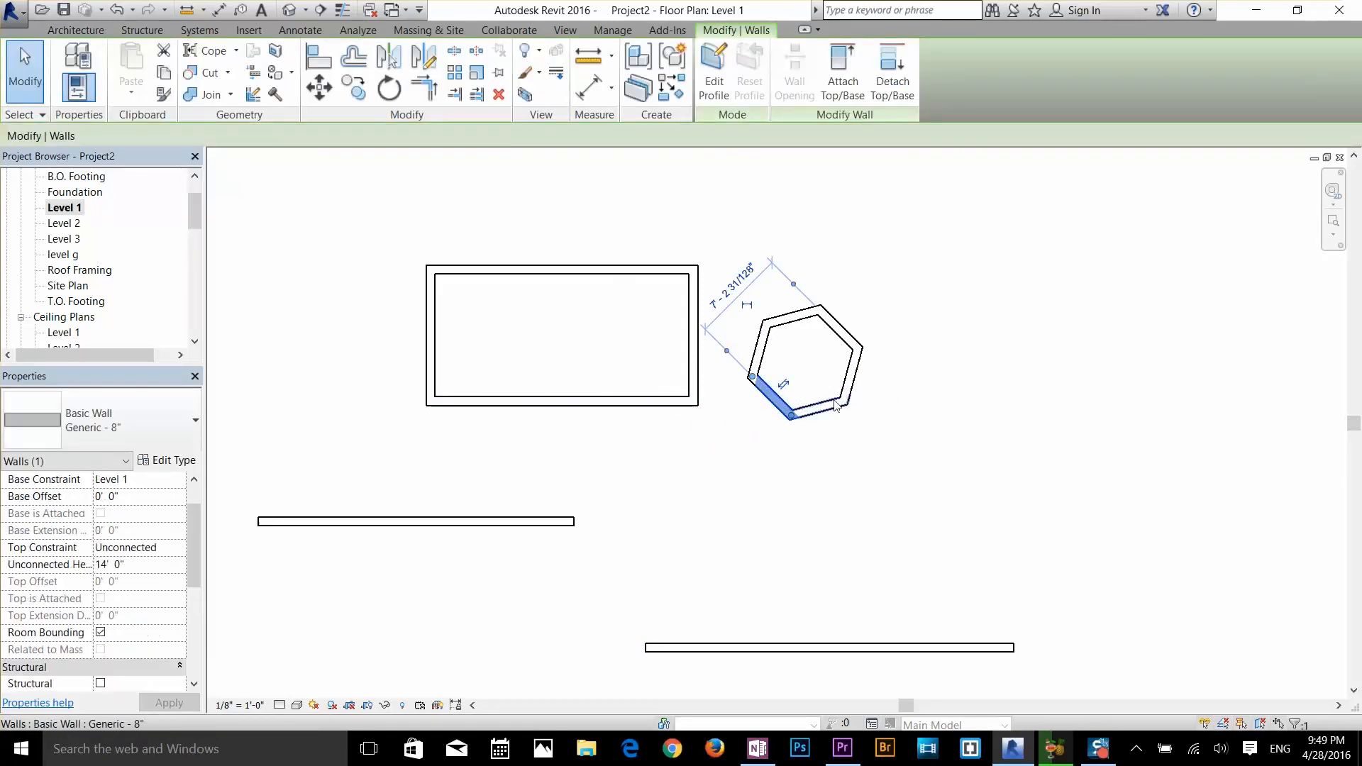
pyautogui.click(900, 310)
pyautogui.moveTo(900, 310); pyautogui.dragTo(741, 448)
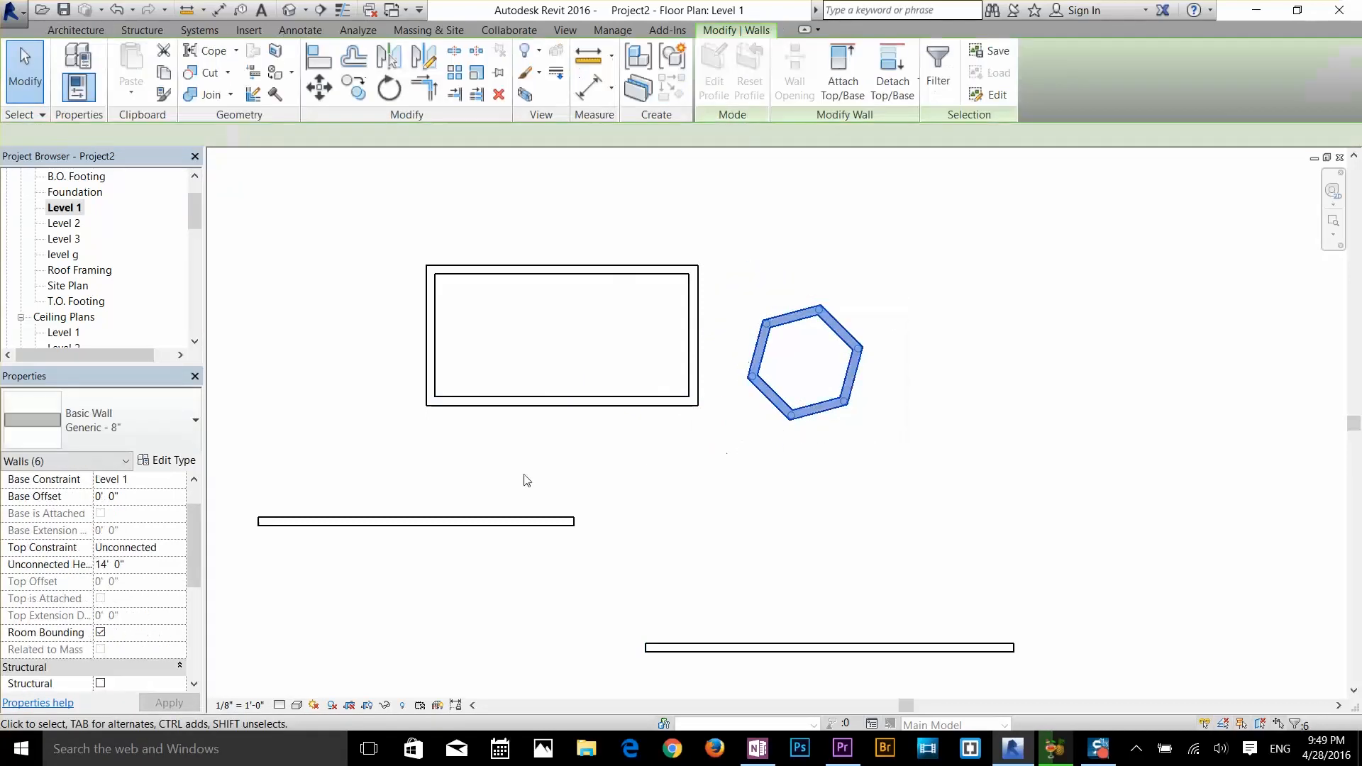
pyautogui.click(120, 547)
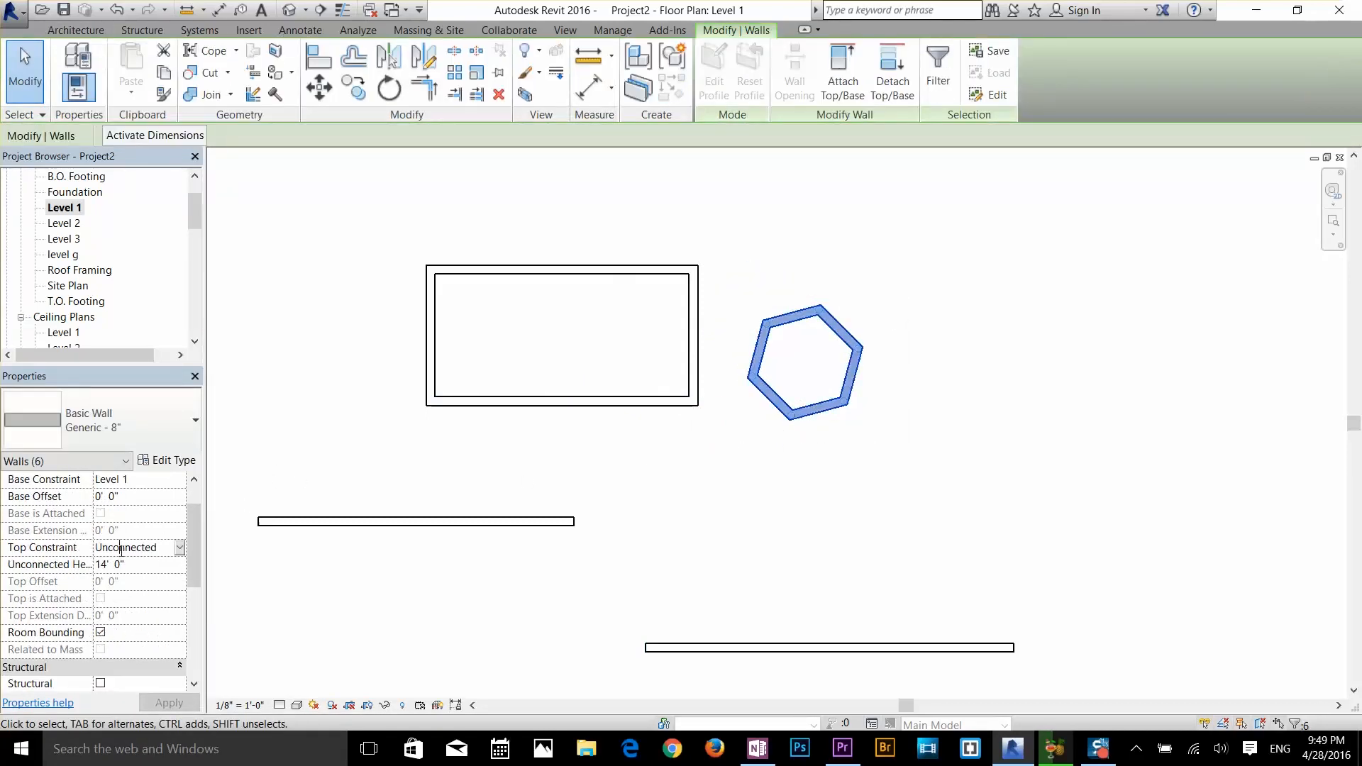
pyautogui.click(179, 551)
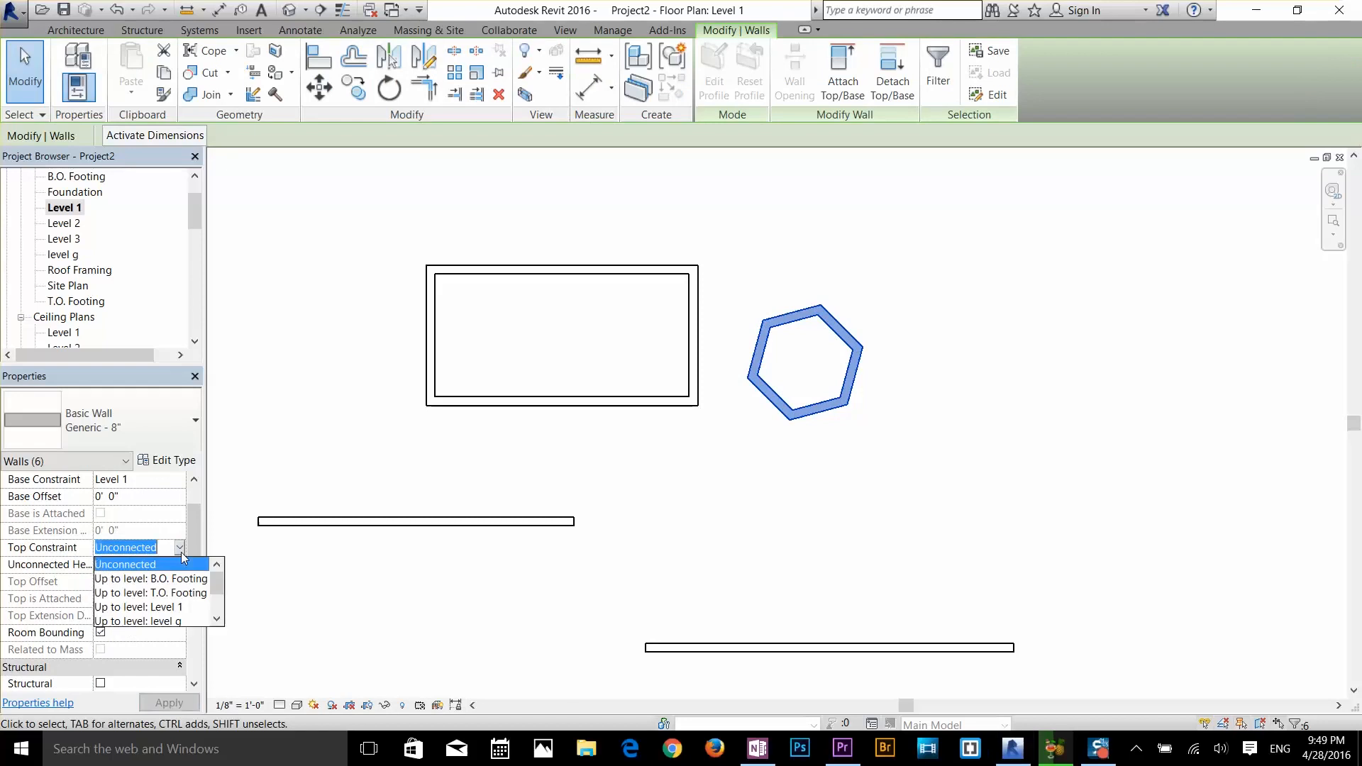
pyautogui.click(169, 621)
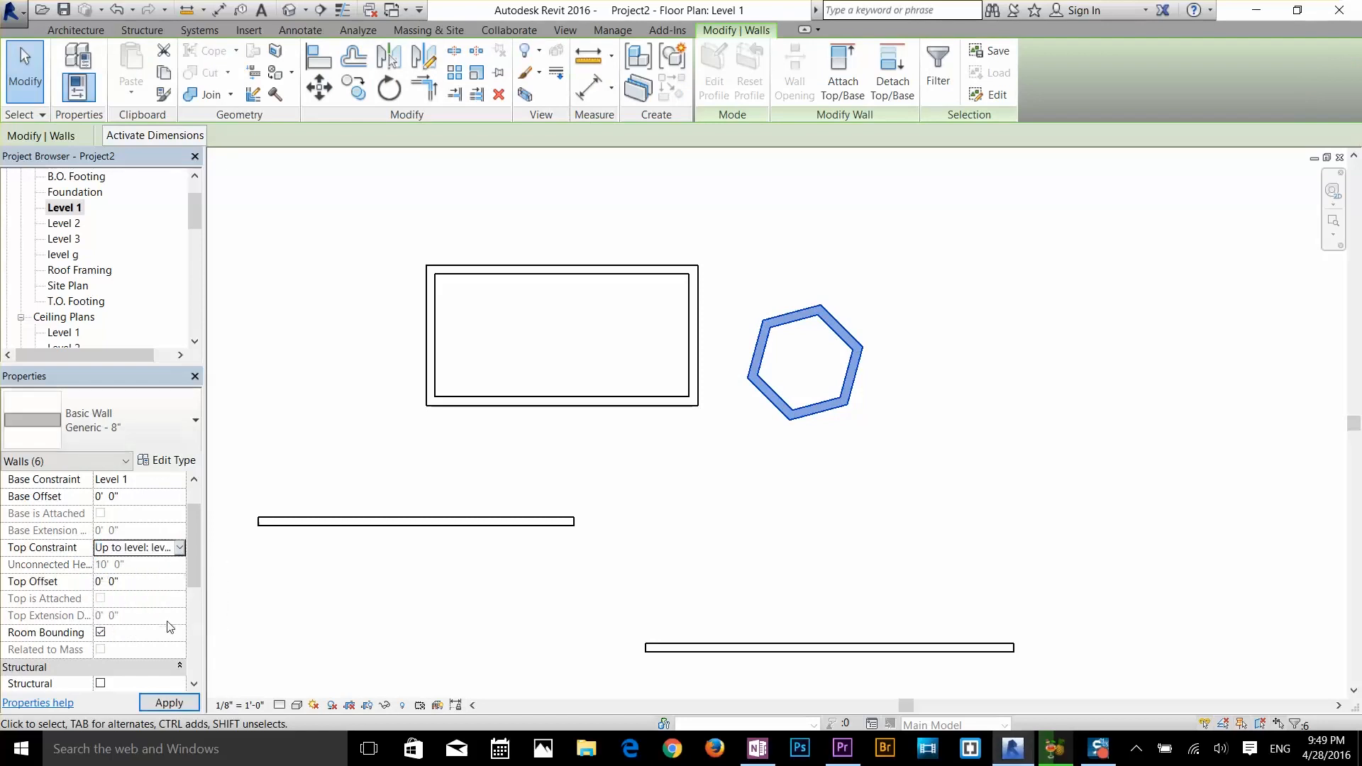
pyautogui.click(787, 525)
# - Try to set the distance between two opposite hexagon walls to 3' by moving the right-hand one
pyautogui.click(820, 410)
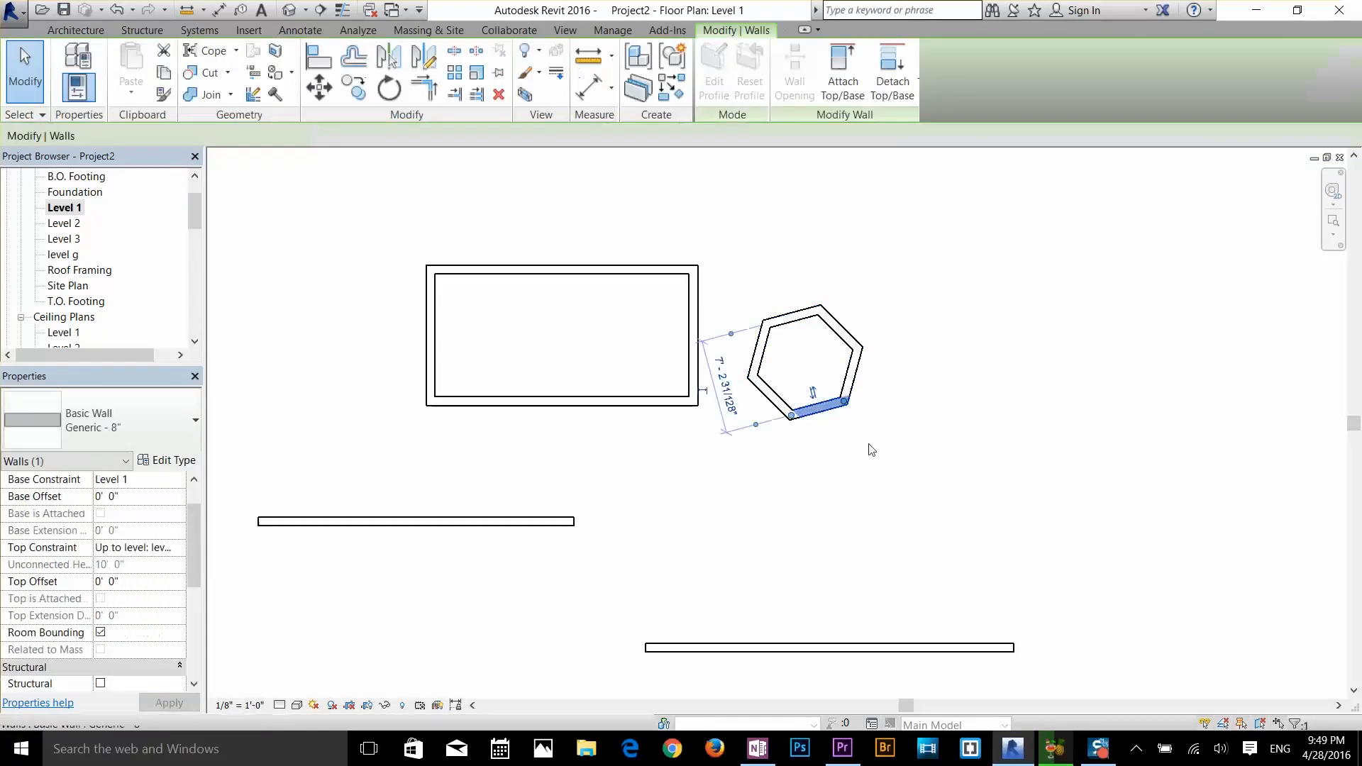
pyautogui.click(871, 449)
pyautogui.click(854, 374)
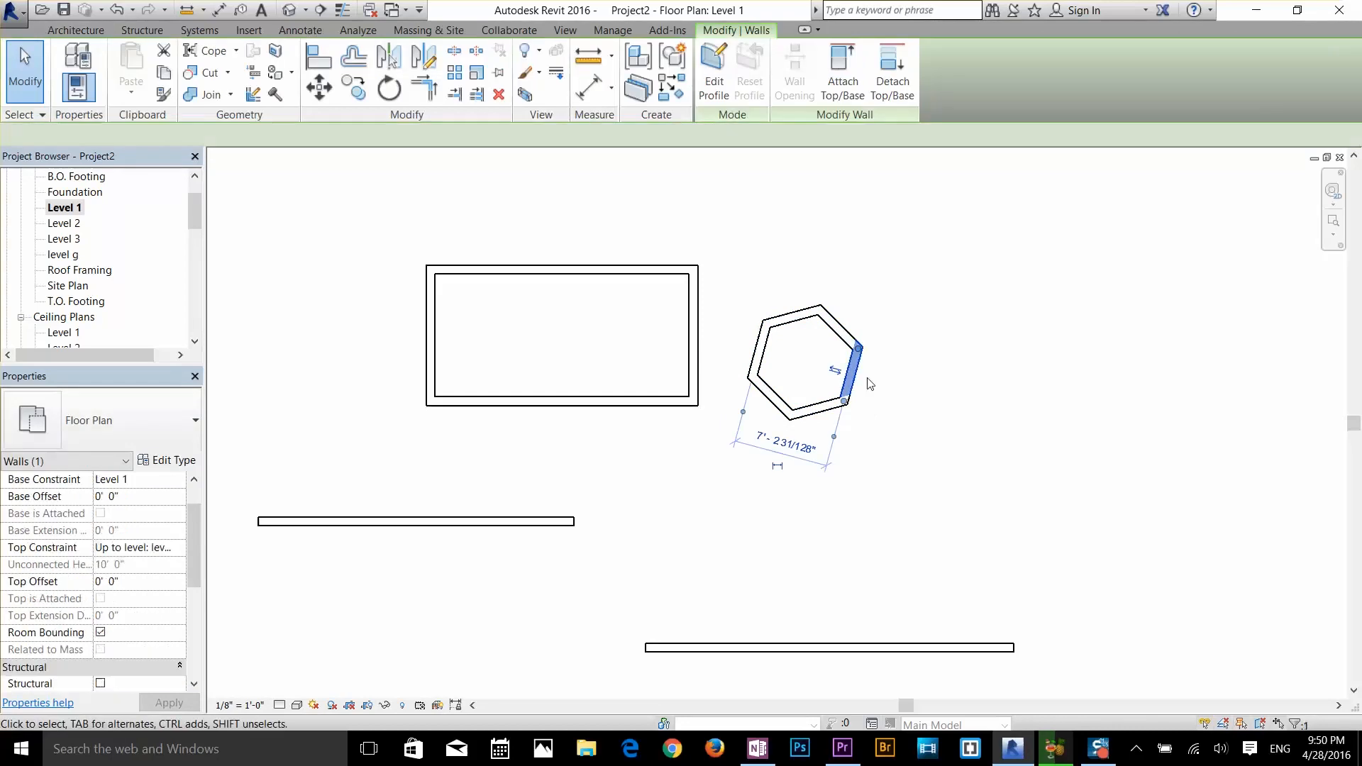
pyautogui.click(791, 454)
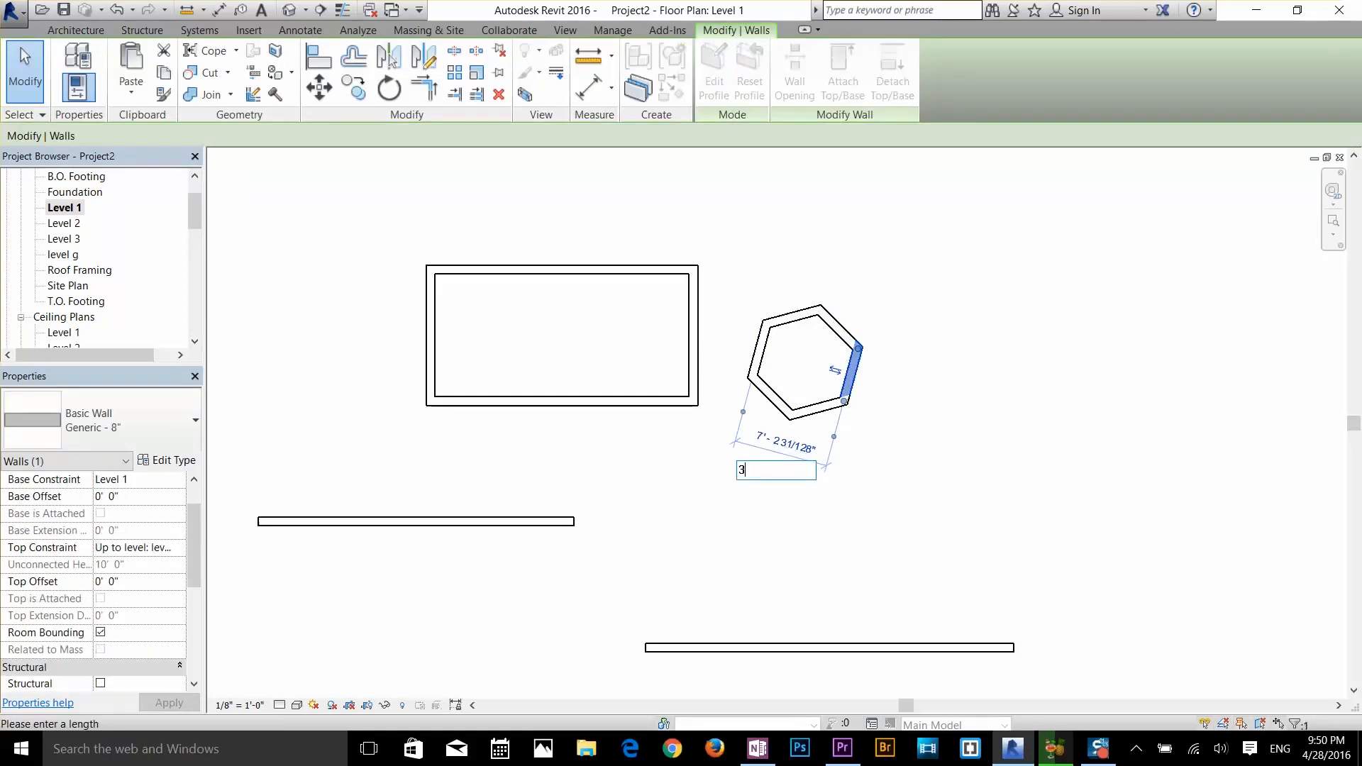
pyautogui.write('3')
pyautogui.press('Return')
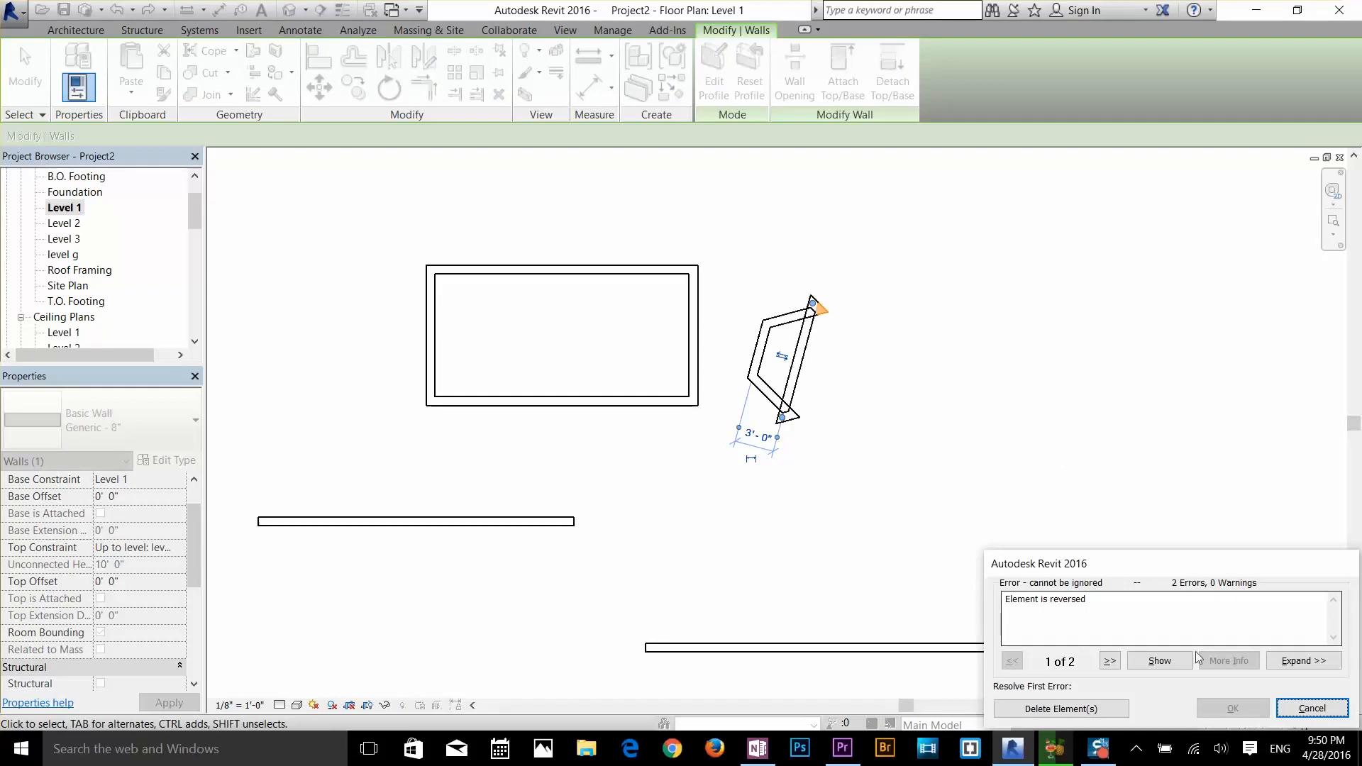
pyautogui.click(1104, 709)
pyautogui.click(1040, 542)
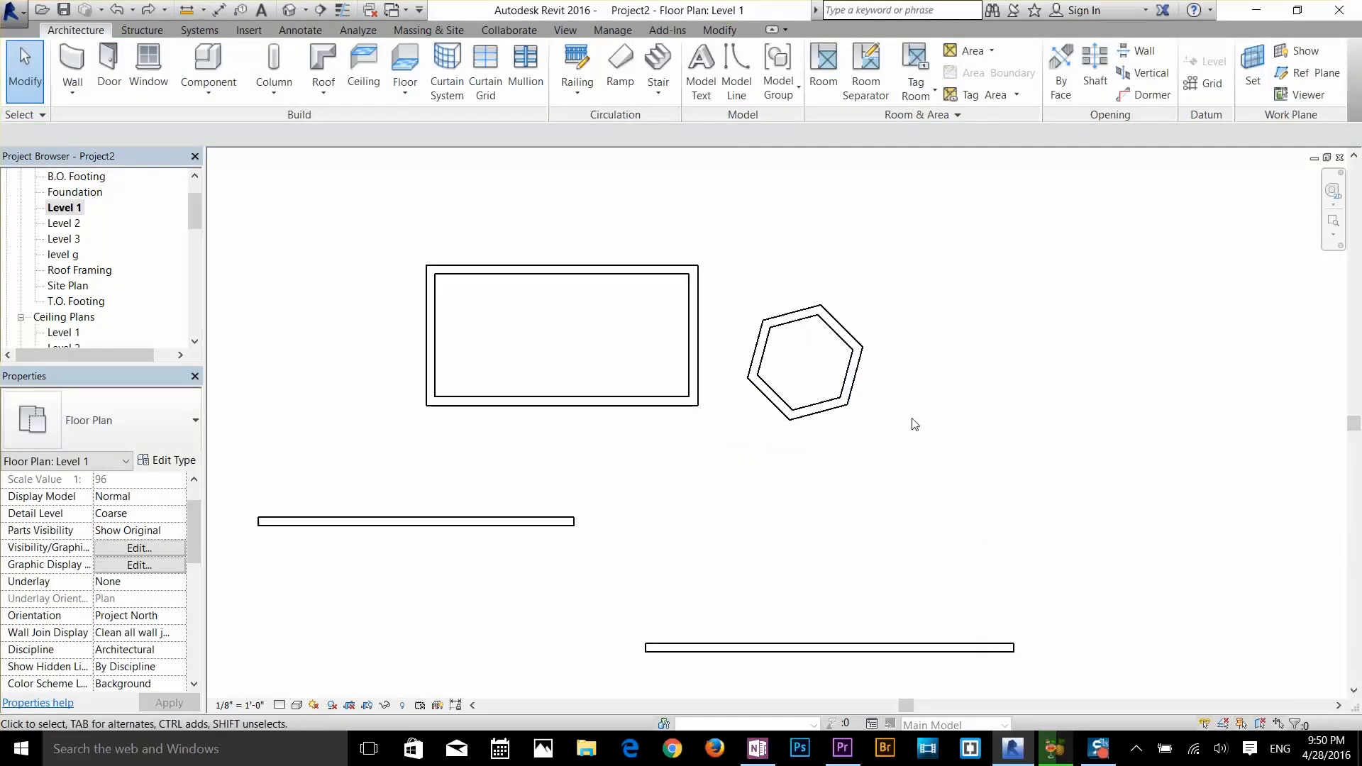
# - Draw a circular wall with a radius of about 6' 6" below the hexagon and end the wall command
pyautogui.click(72, 62)
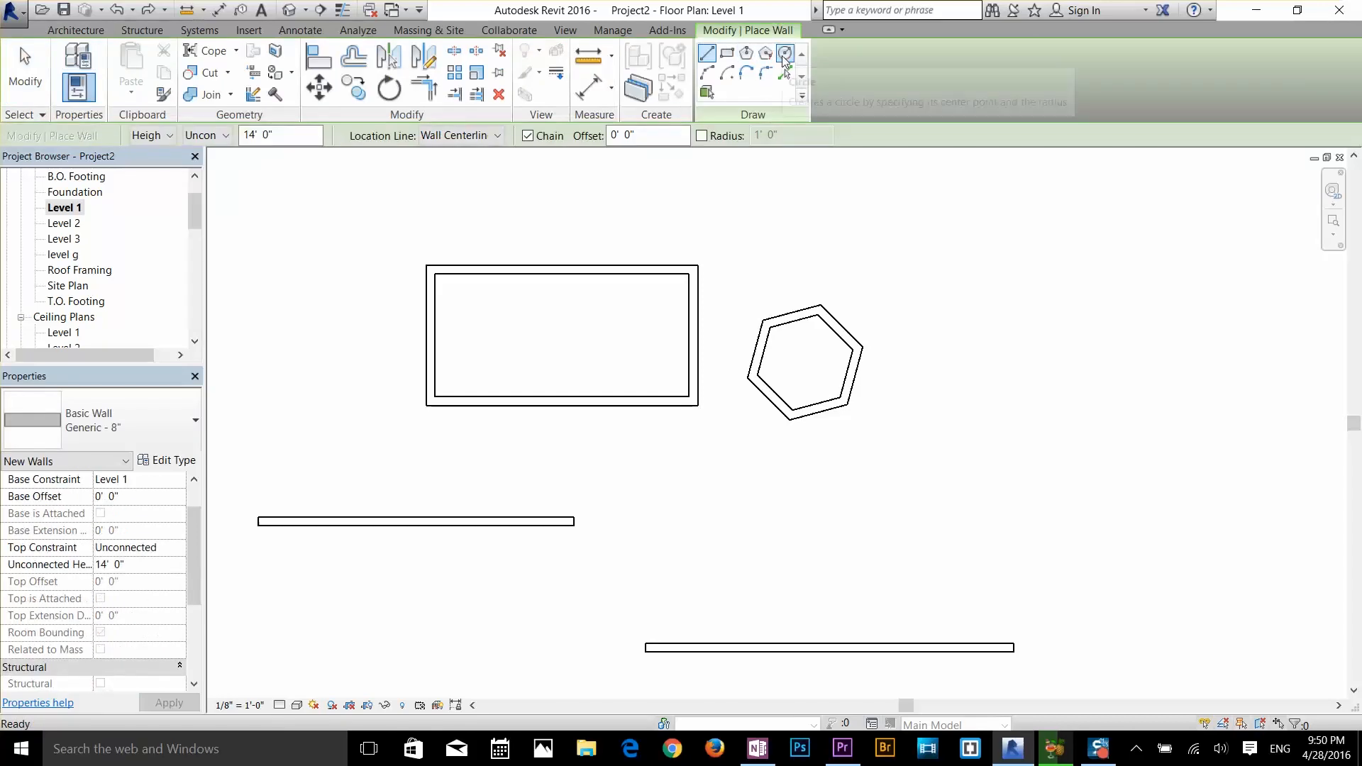
pyautogui.click(783, 54)
pyautogui.click(763, 522)
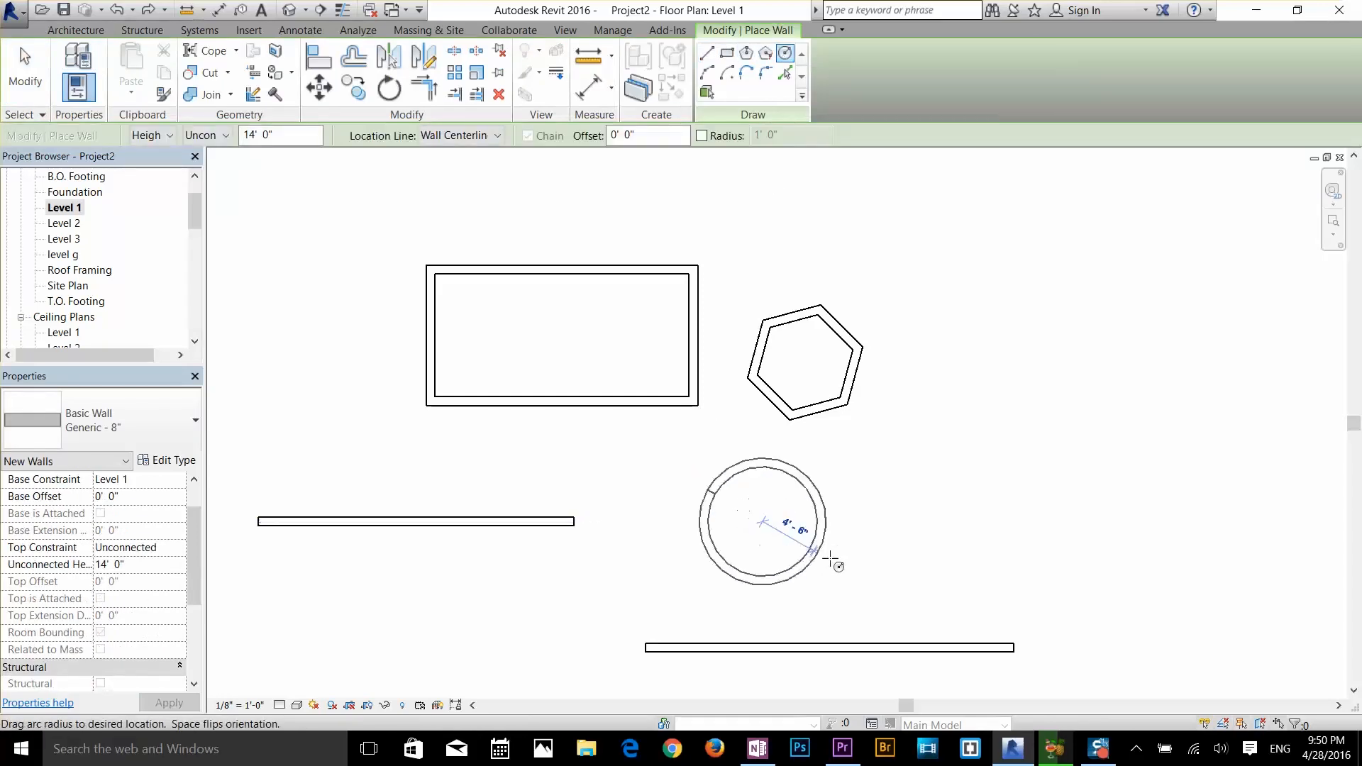
pyautogui.click(839, 558)
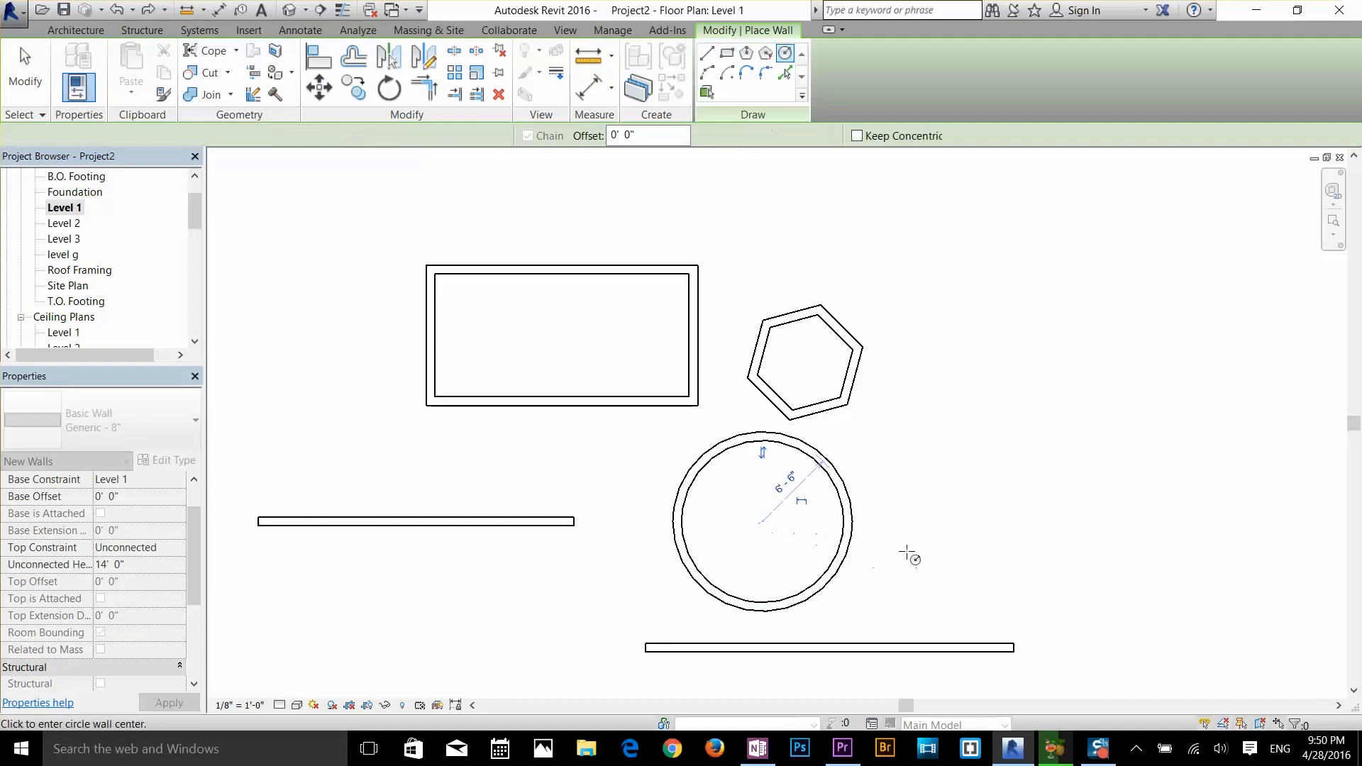
pyautogui.press('Escape')
pyautogui.press('Escape')
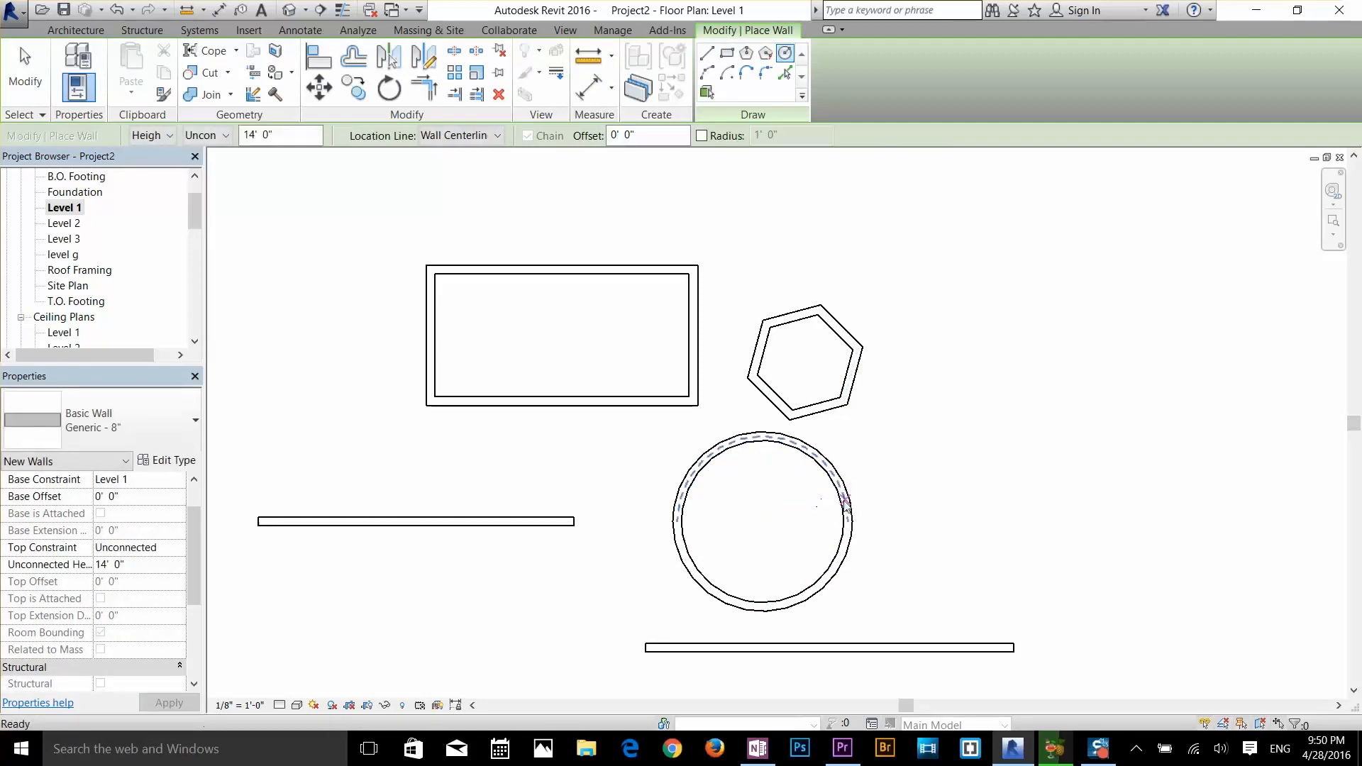
pyautogui.click(844, 559)
pyautogui.press('Escape')
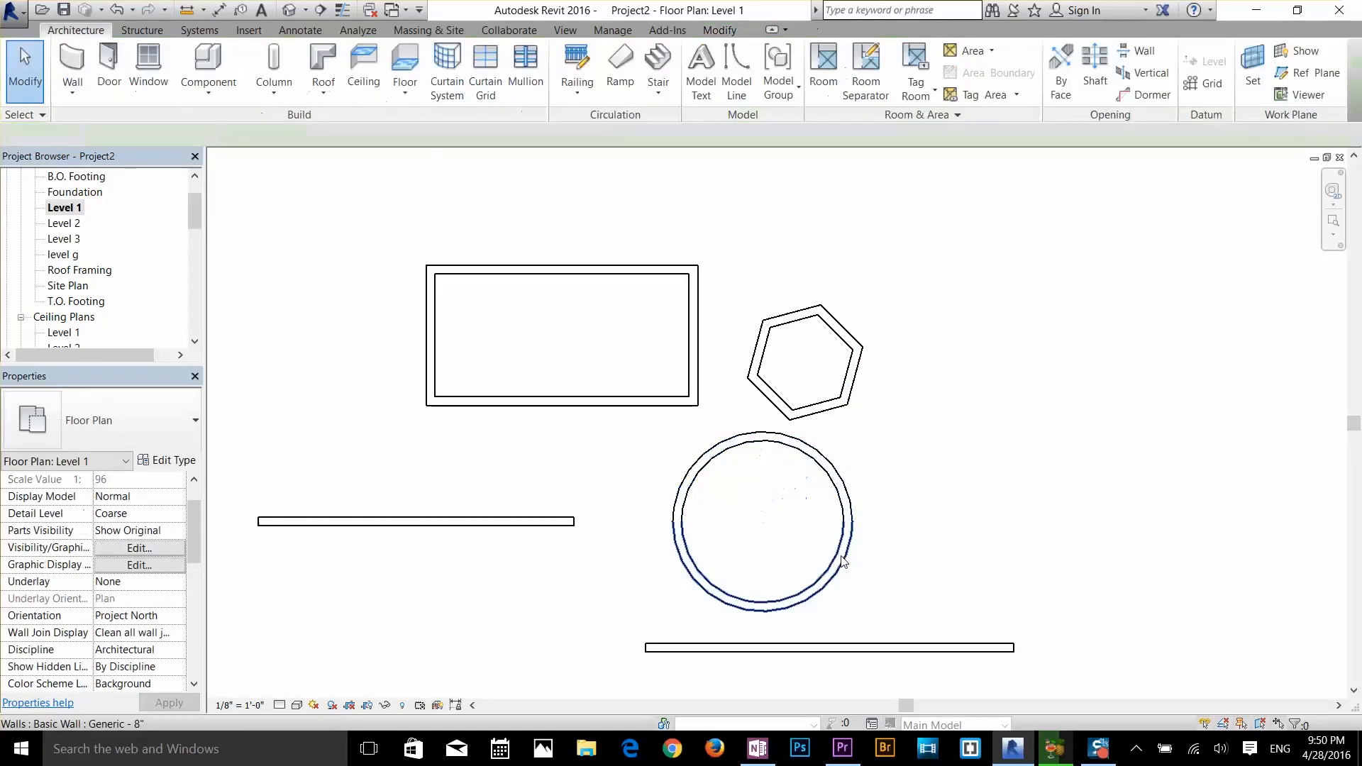
# - Examine the instance properties of the circular wall's upper half, including its graphics, structural, dimension, identity and phasing settings
pyautogui.click(842, 560)
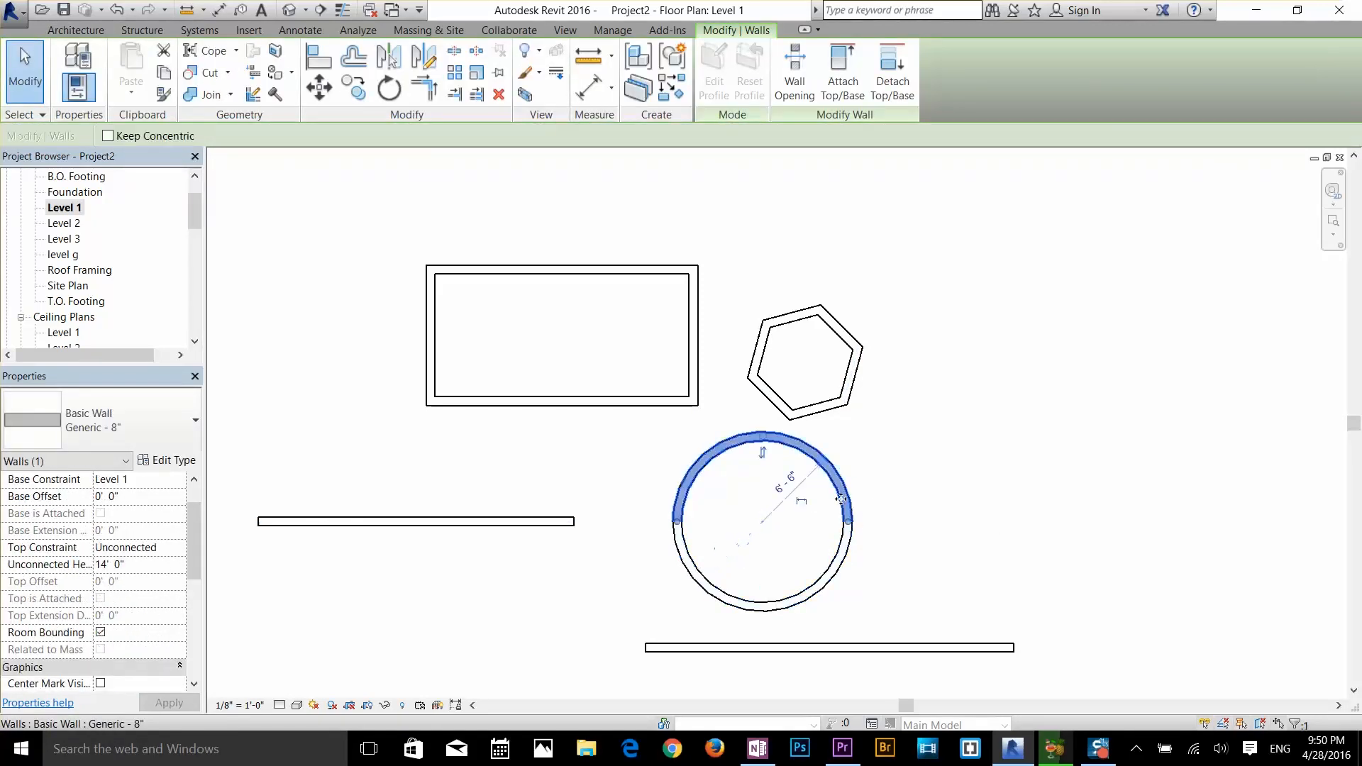
pyautogui.click(843, 505)
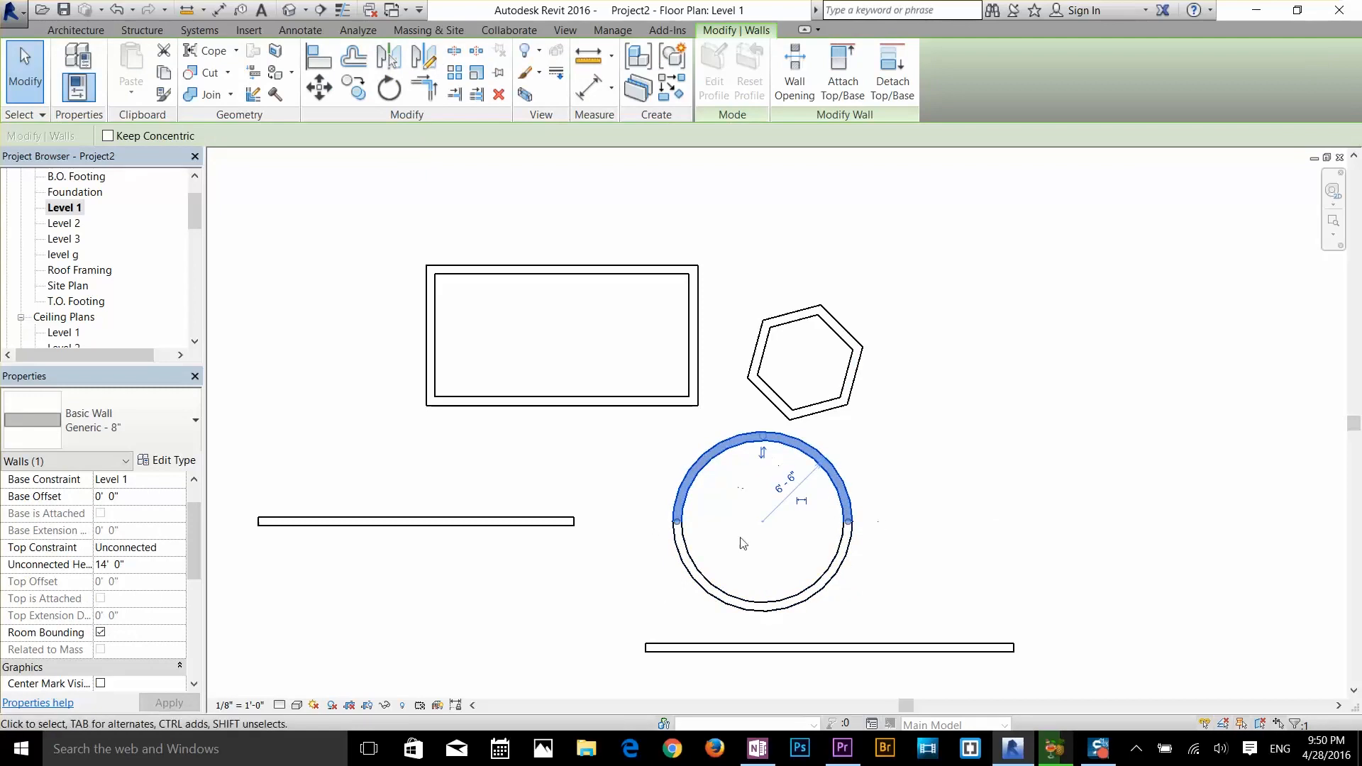
pyautogui.press('Escape')
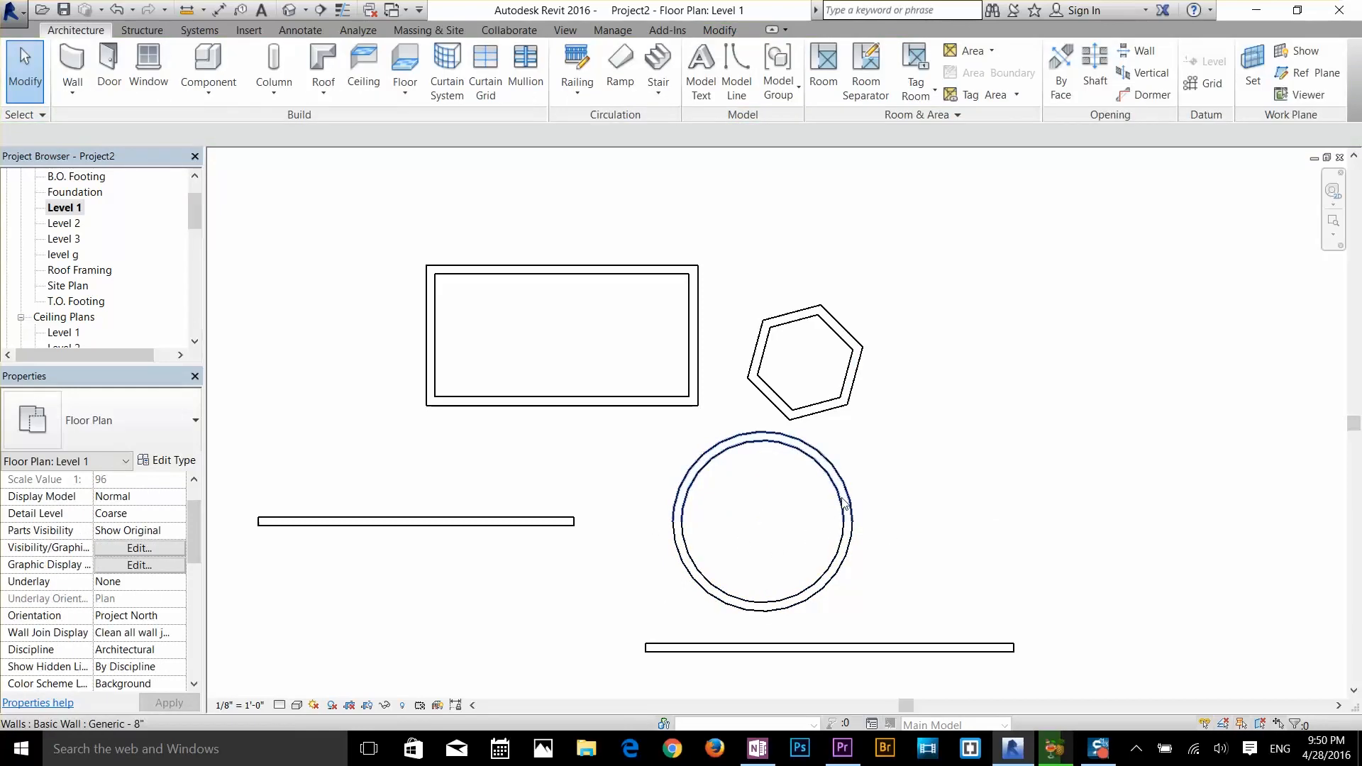
pyautogui.click(844, 502)
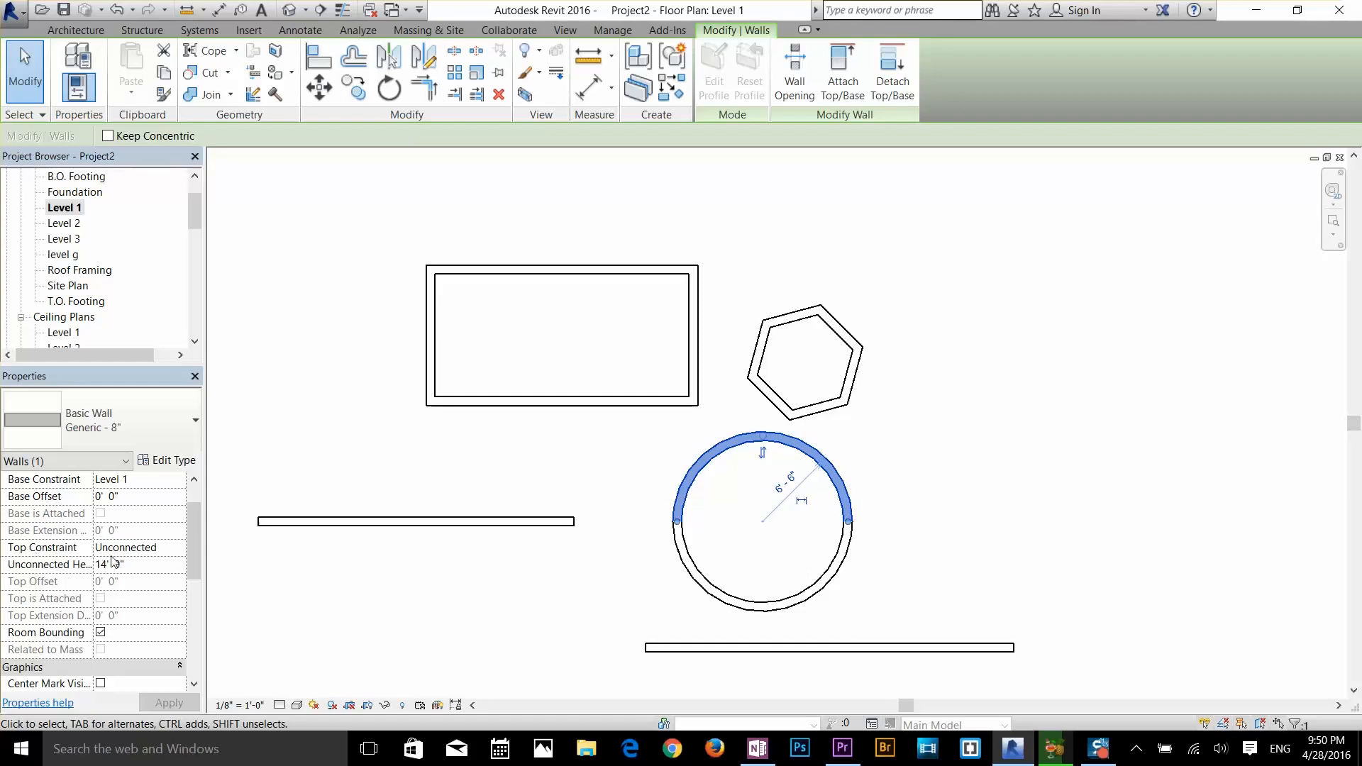
pyautogui.scroll(-3, 131, 557)
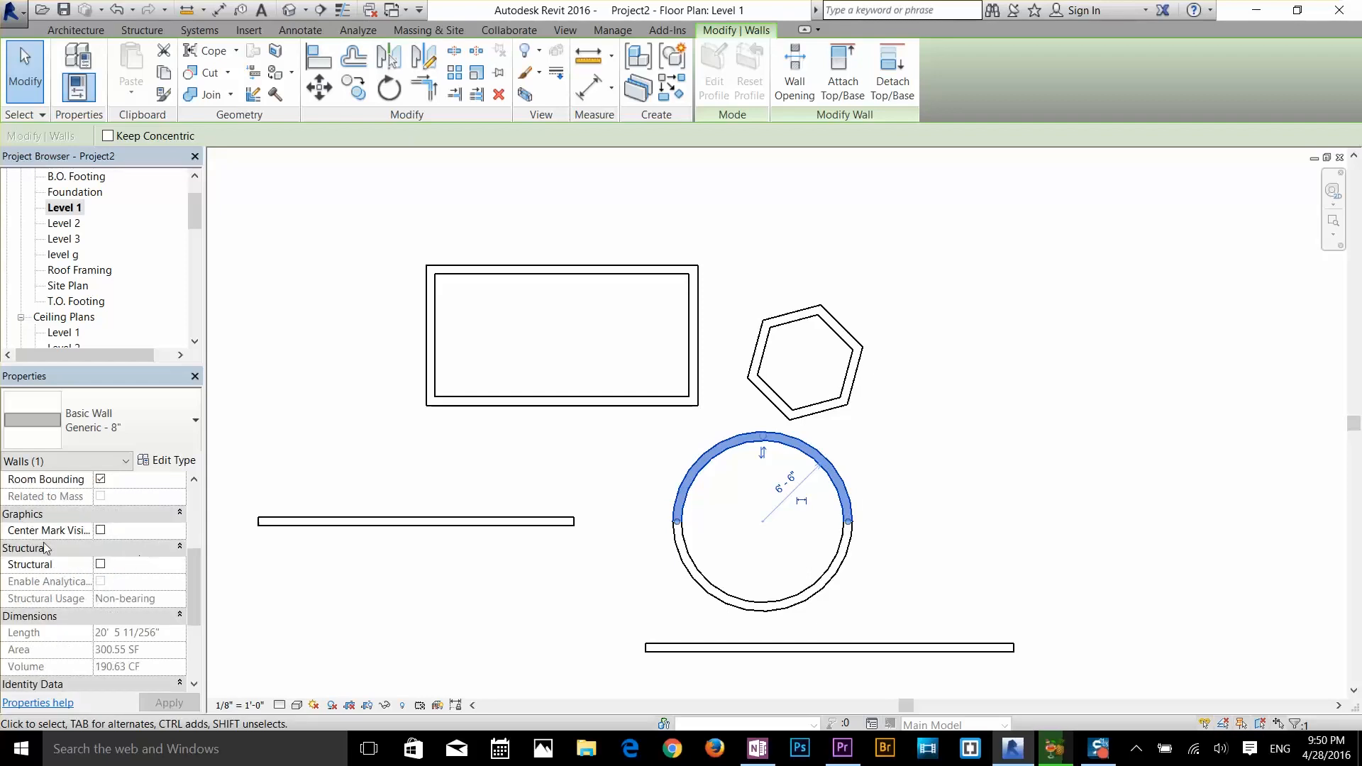
pyautogui.click(100, 531)
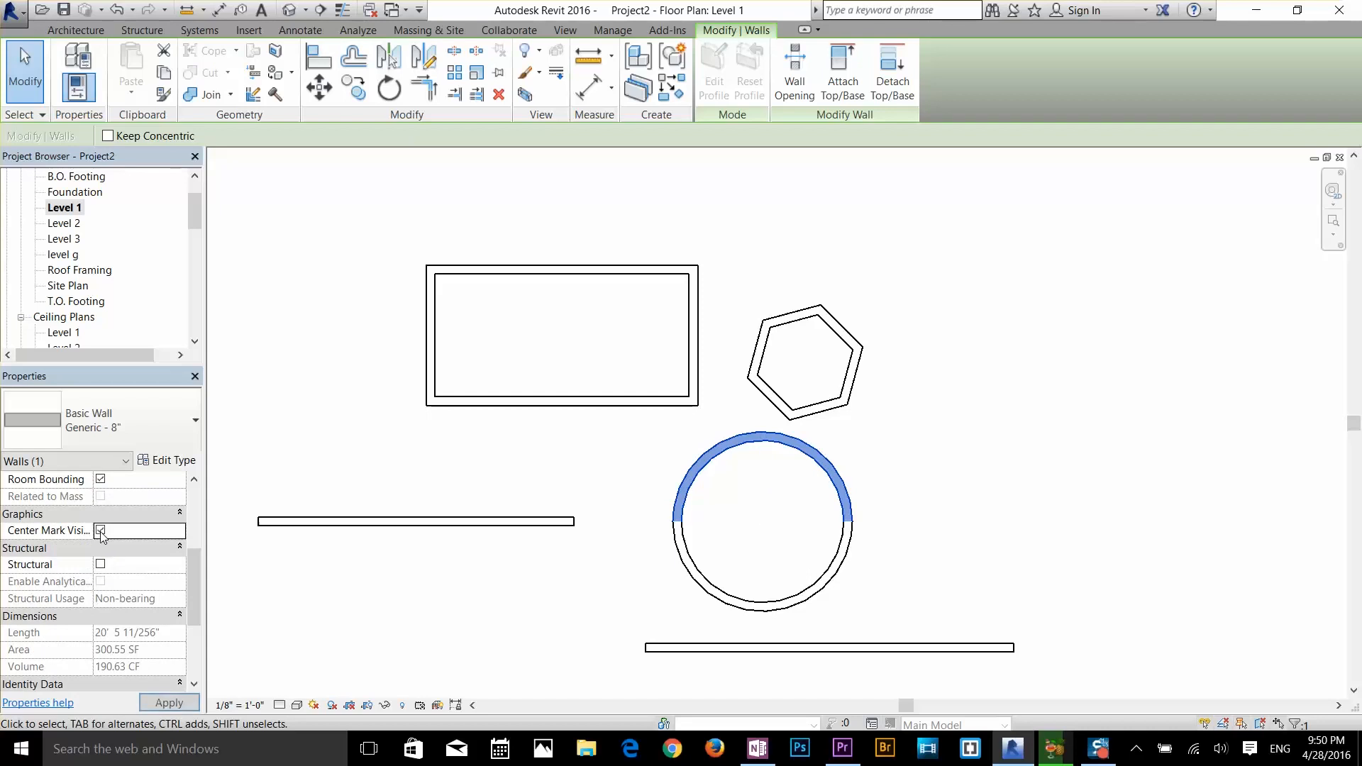
pyautogui.scroll(-3, 107, 550)
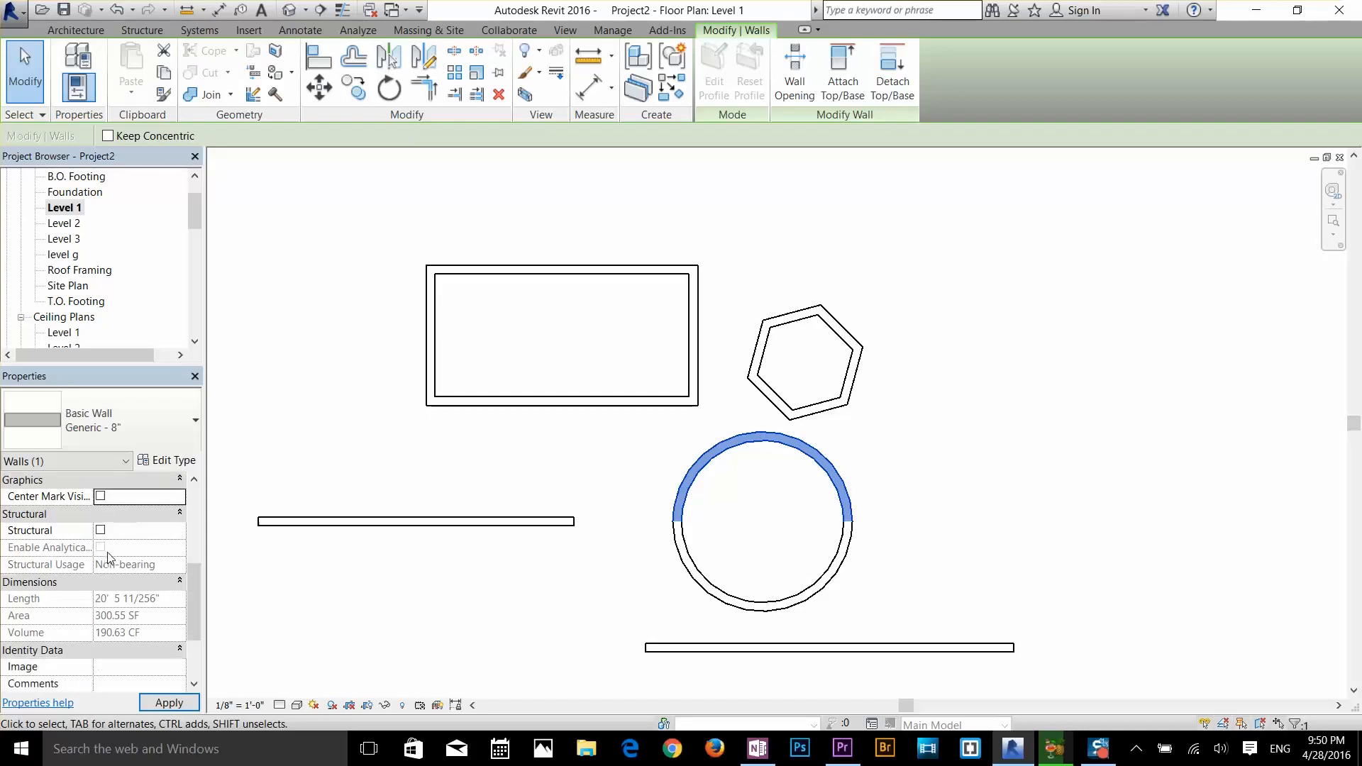
pyautogui.scroll(3, 108, 552)
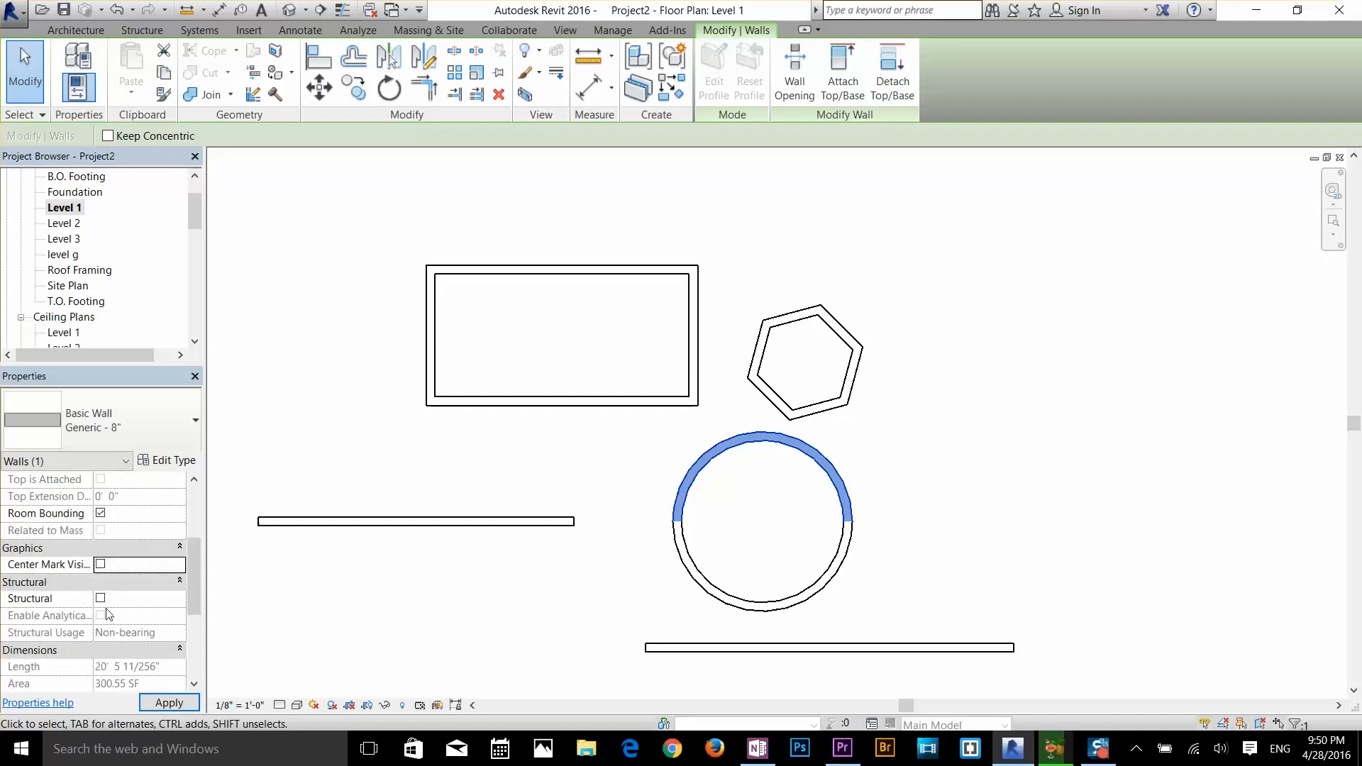
pyautogui.scroll(-2, 106, 602)
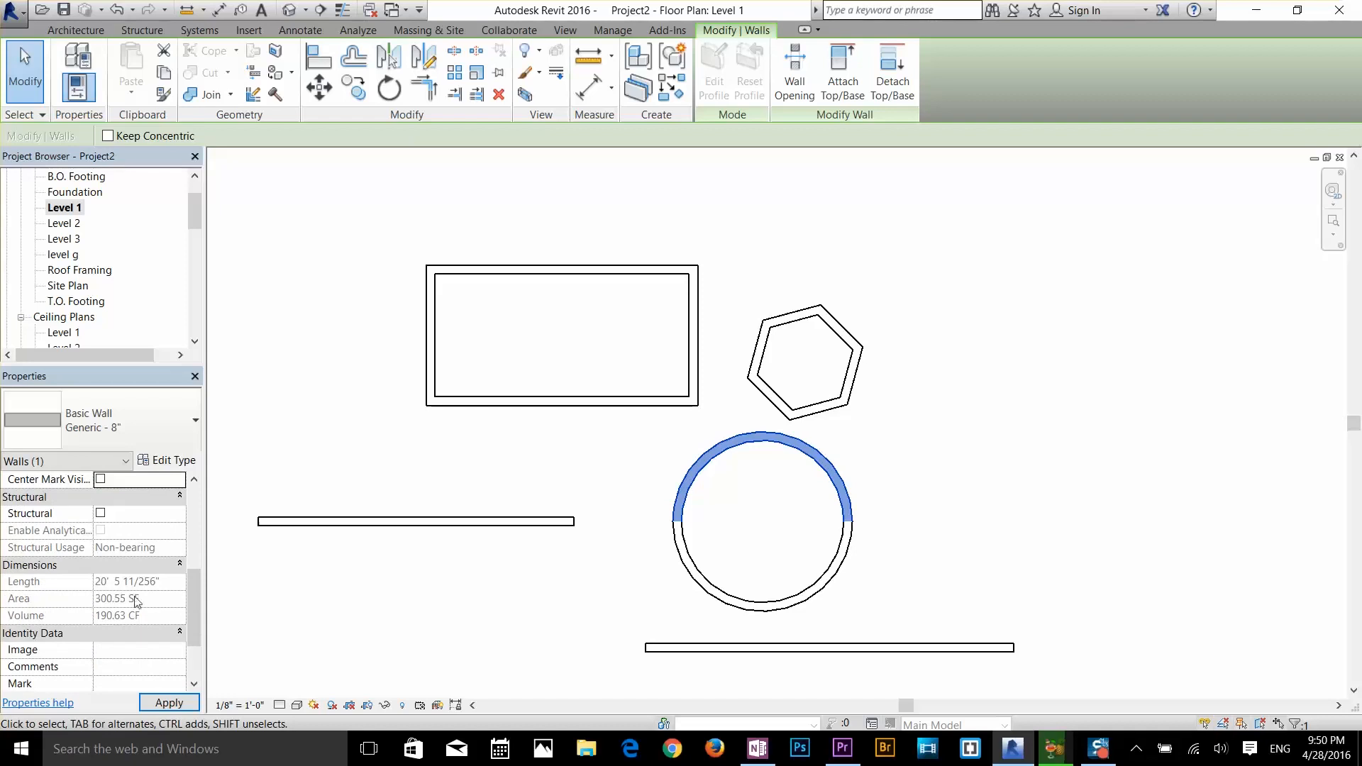
pyautogui.scroll(-2, 153, 567)
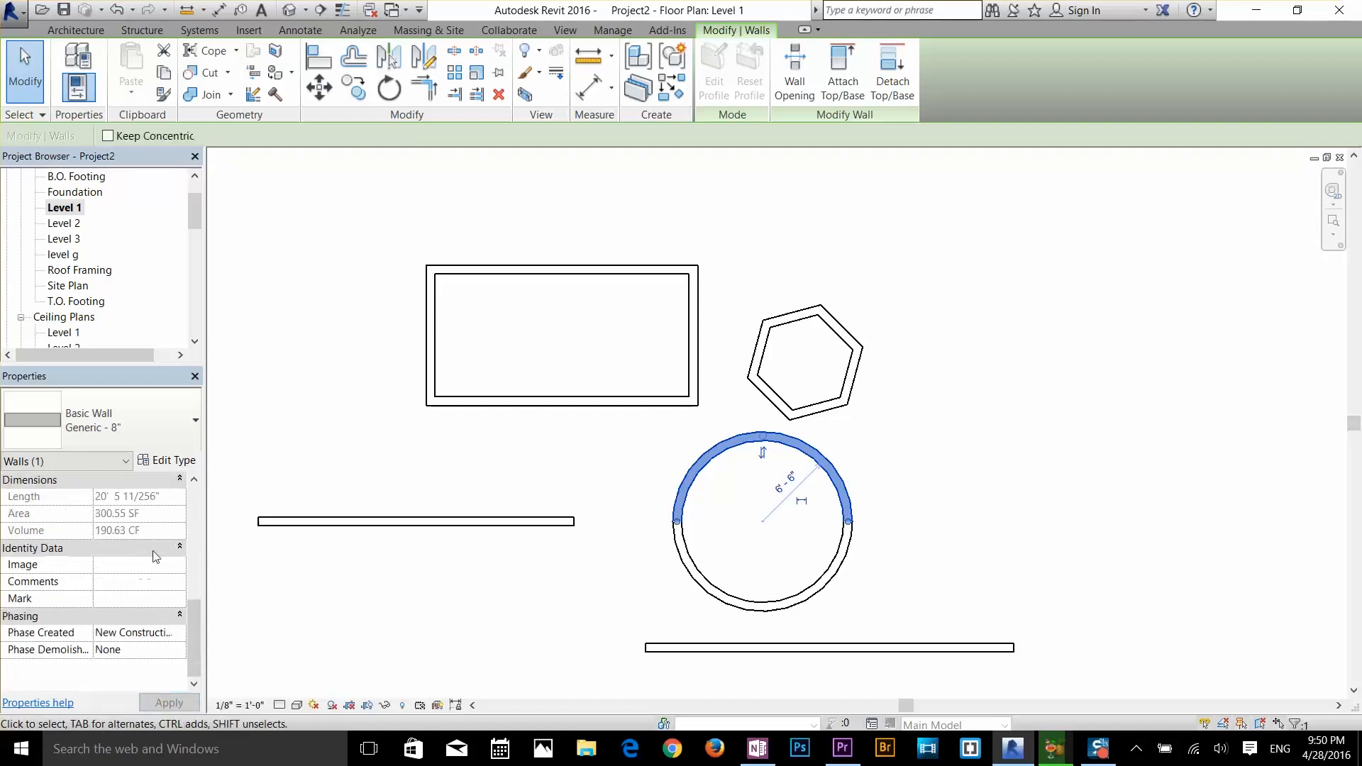
pyautogui.click(902, 517)
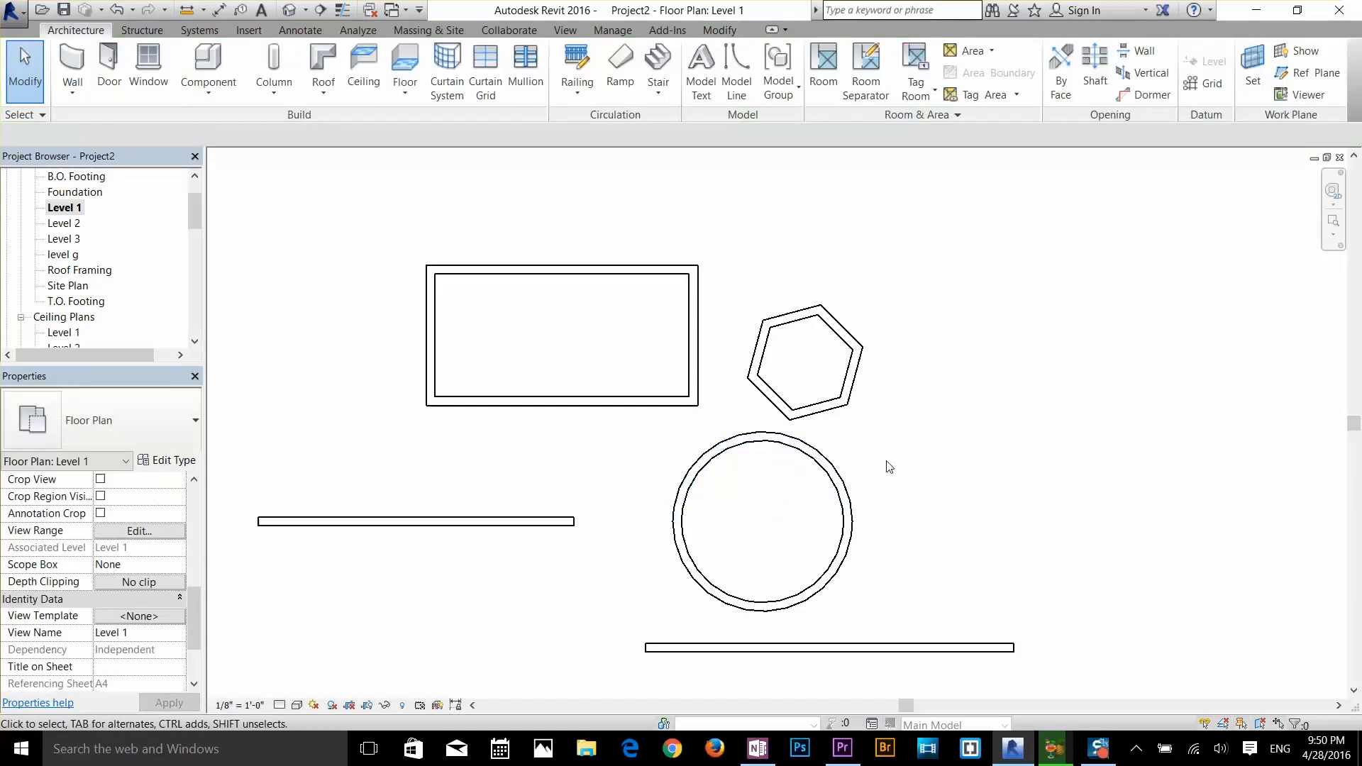
# - Draw a start-end-radius arc wall in the empty space just to the right of the circular wall
pyautogui.click(71, 67)
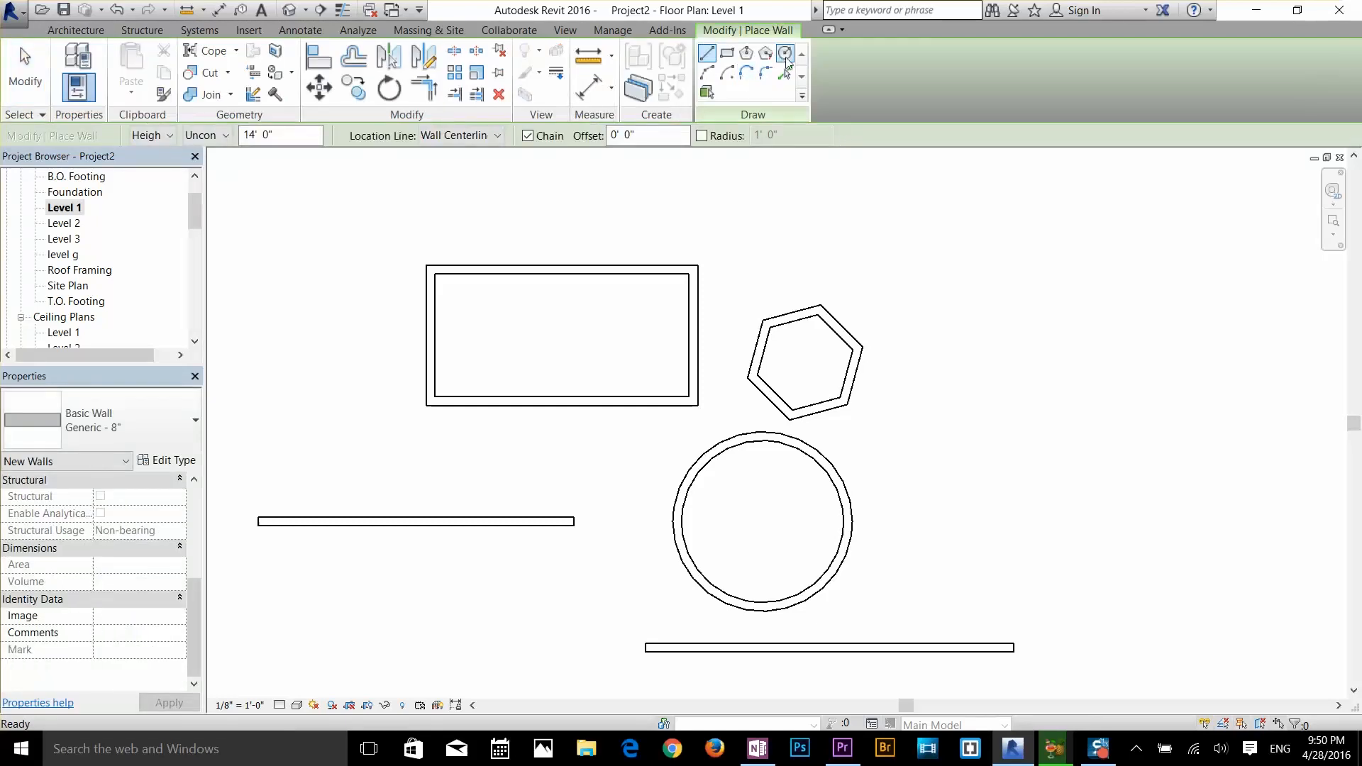
pyautogui.click(708, 74)
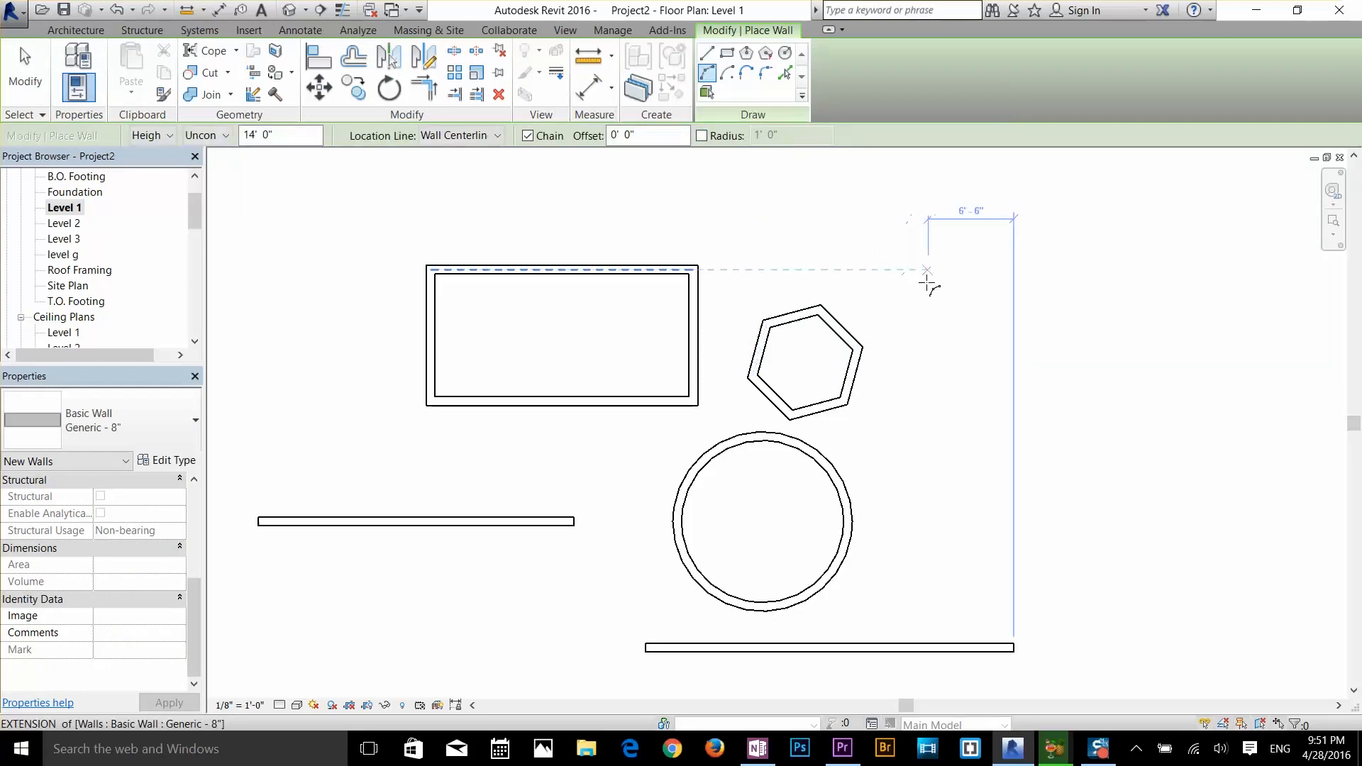
pyautogui.press('Escape')
pyautogui.click(901, 566)
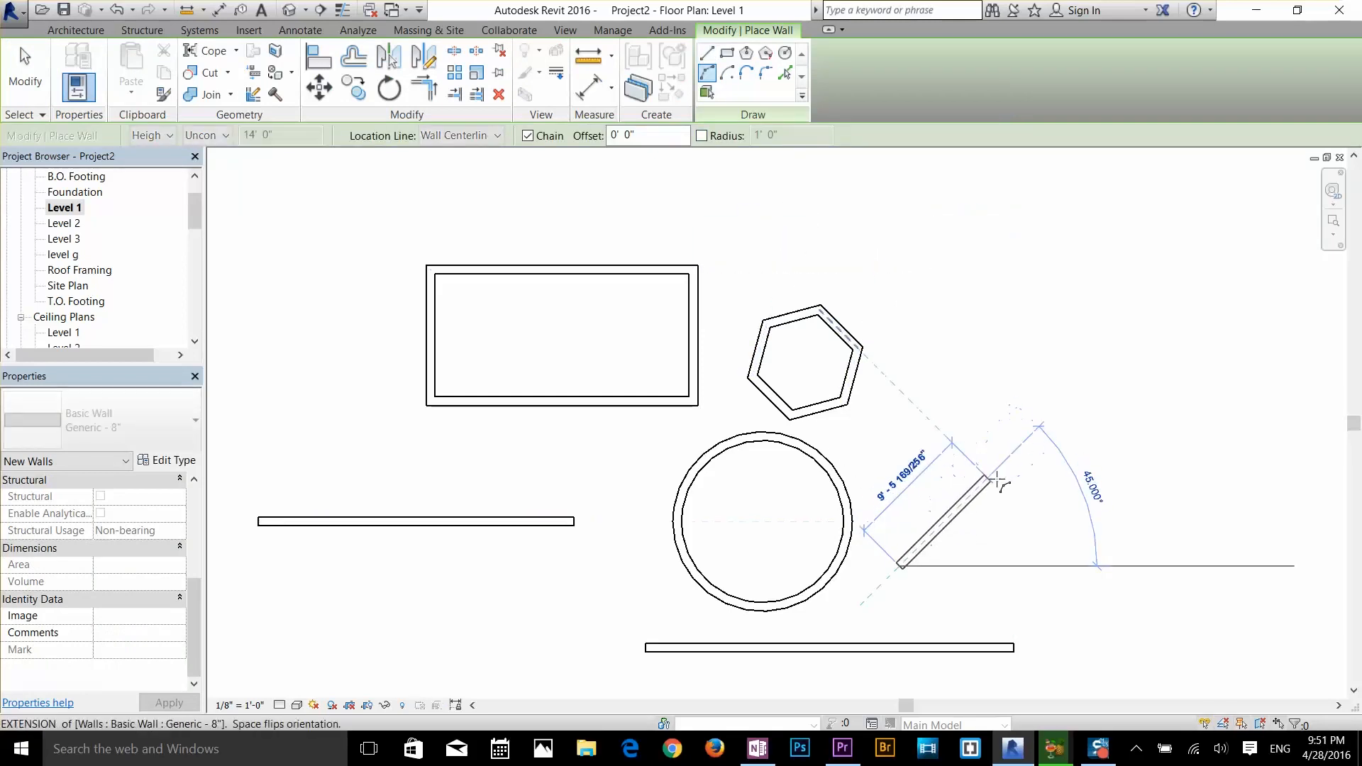
pyautogui.click(1097, 447)
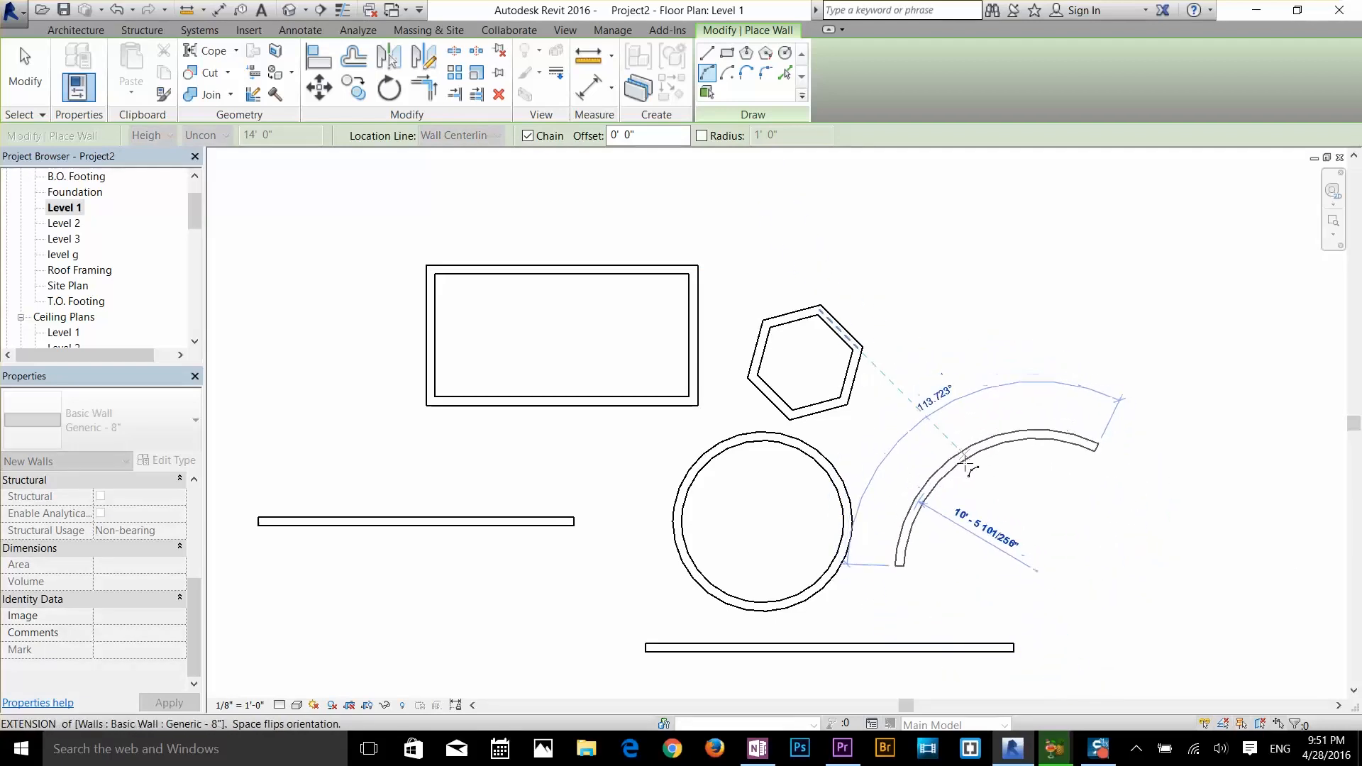
pyautogui.click(970, 463)
pyautogui.click(1137, 468)
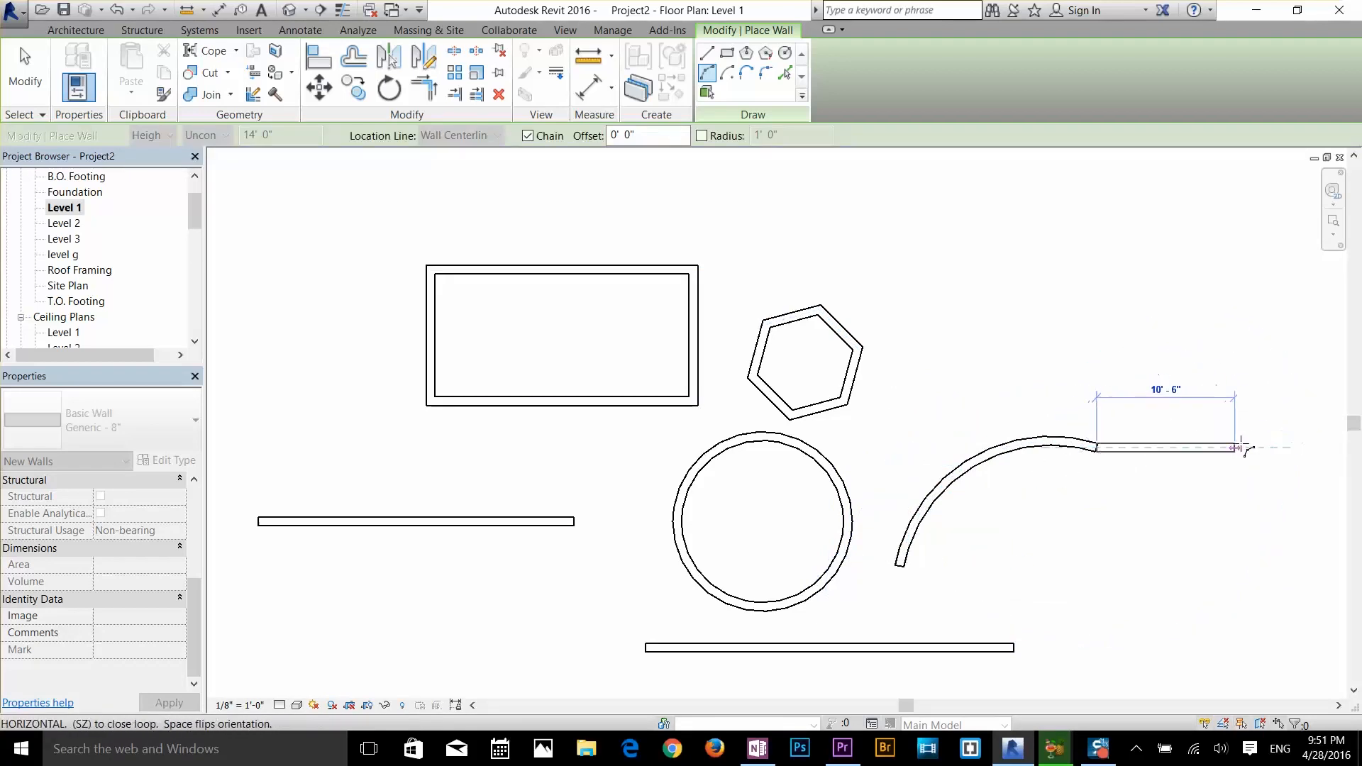
# - Chain a second arc wall with a radius of about 18' 6" tangent to the first arc's end, and end the chain
pyautogui.click(1241, 446)
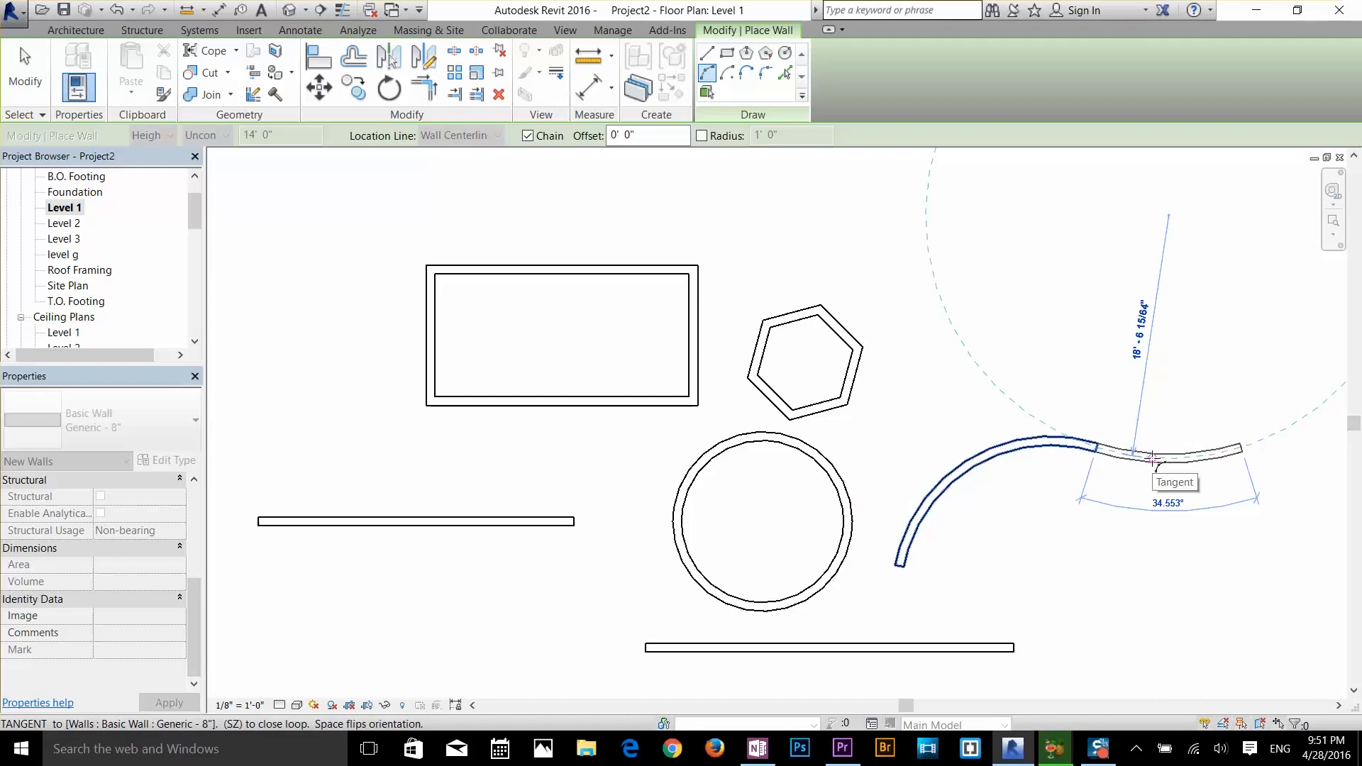
pyautogui.click(1152, 461)
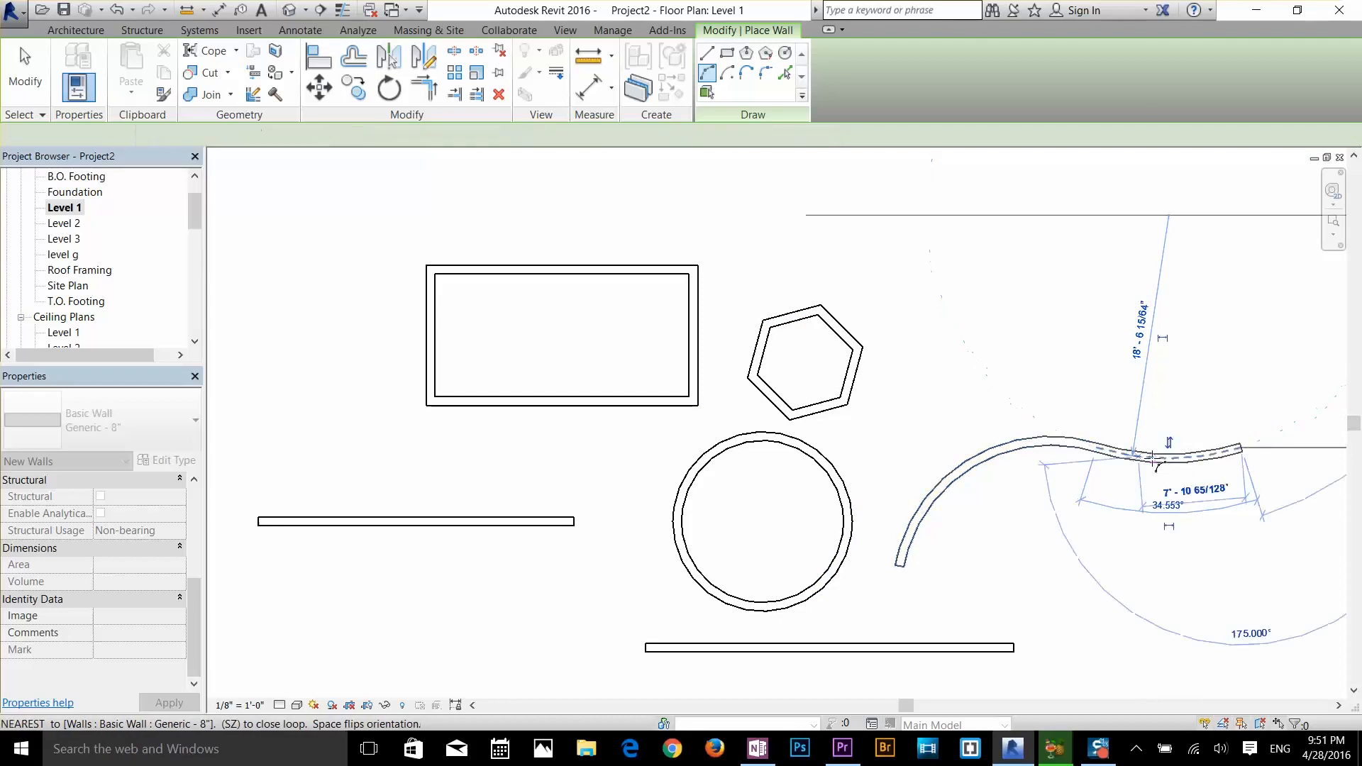
pyautogui.rightClick(1161, 383)
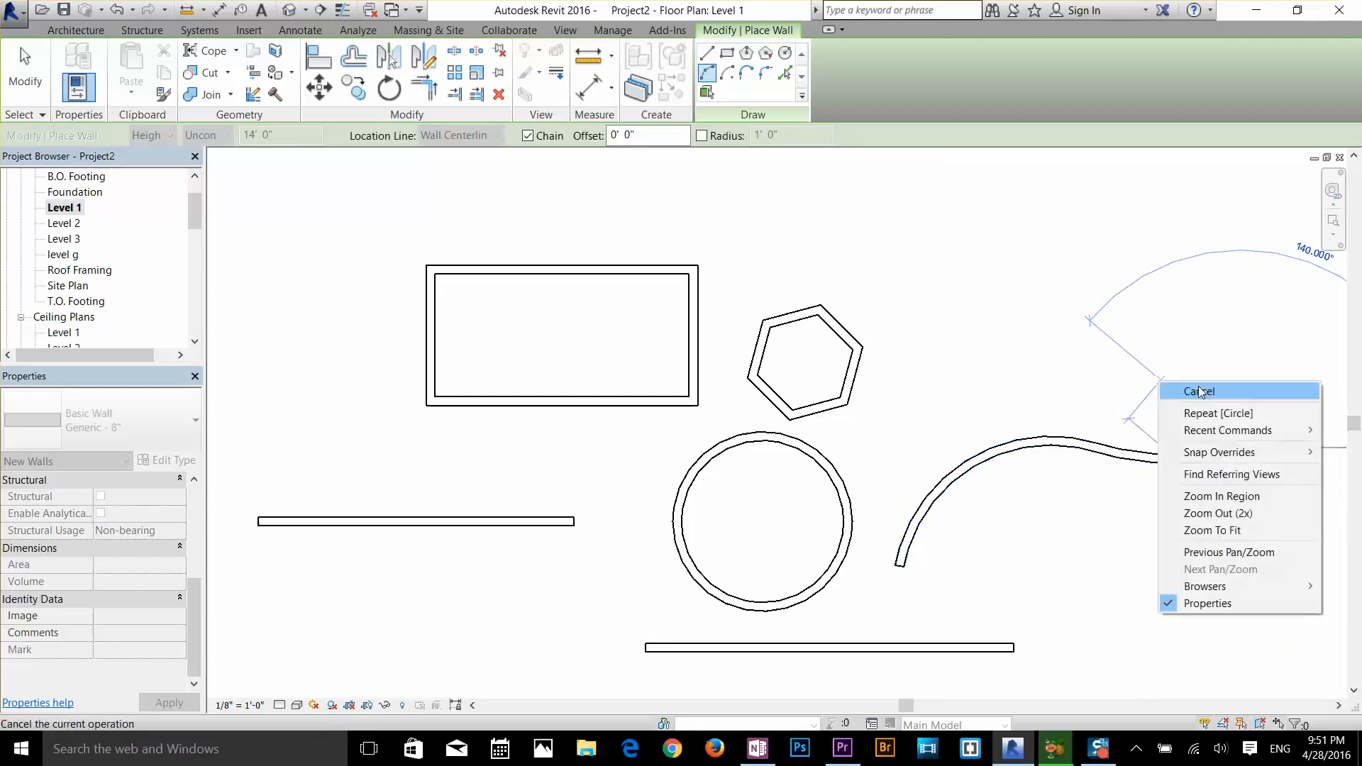
pyautogui.click(1209, 392)
pyautogui.scroll(-1, 880, 408)
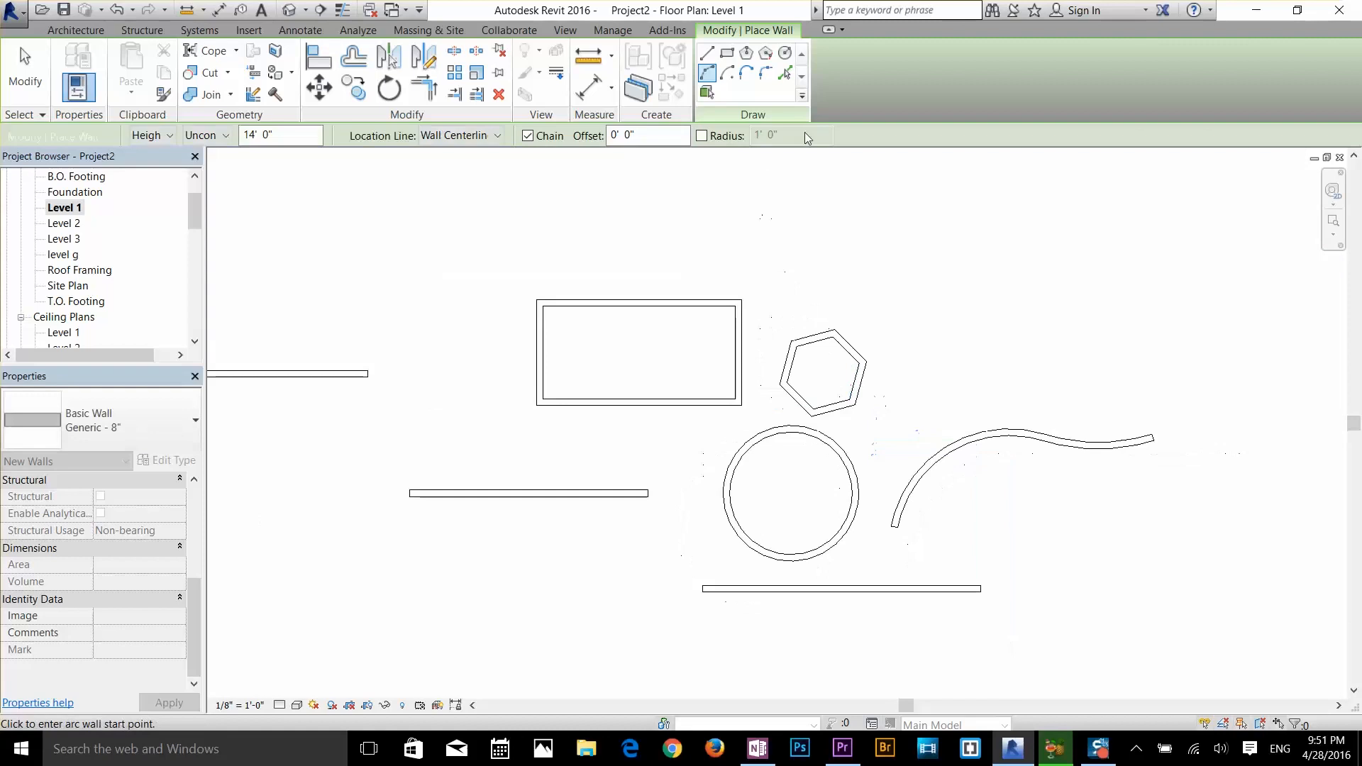
# - Draw a short center-ends arc wall above the rectangle with a radius of about 16' 6" and a 15° sweep
pyautogui.press('Escape')
pyautogui.press('w')
pyautogui.press('a')
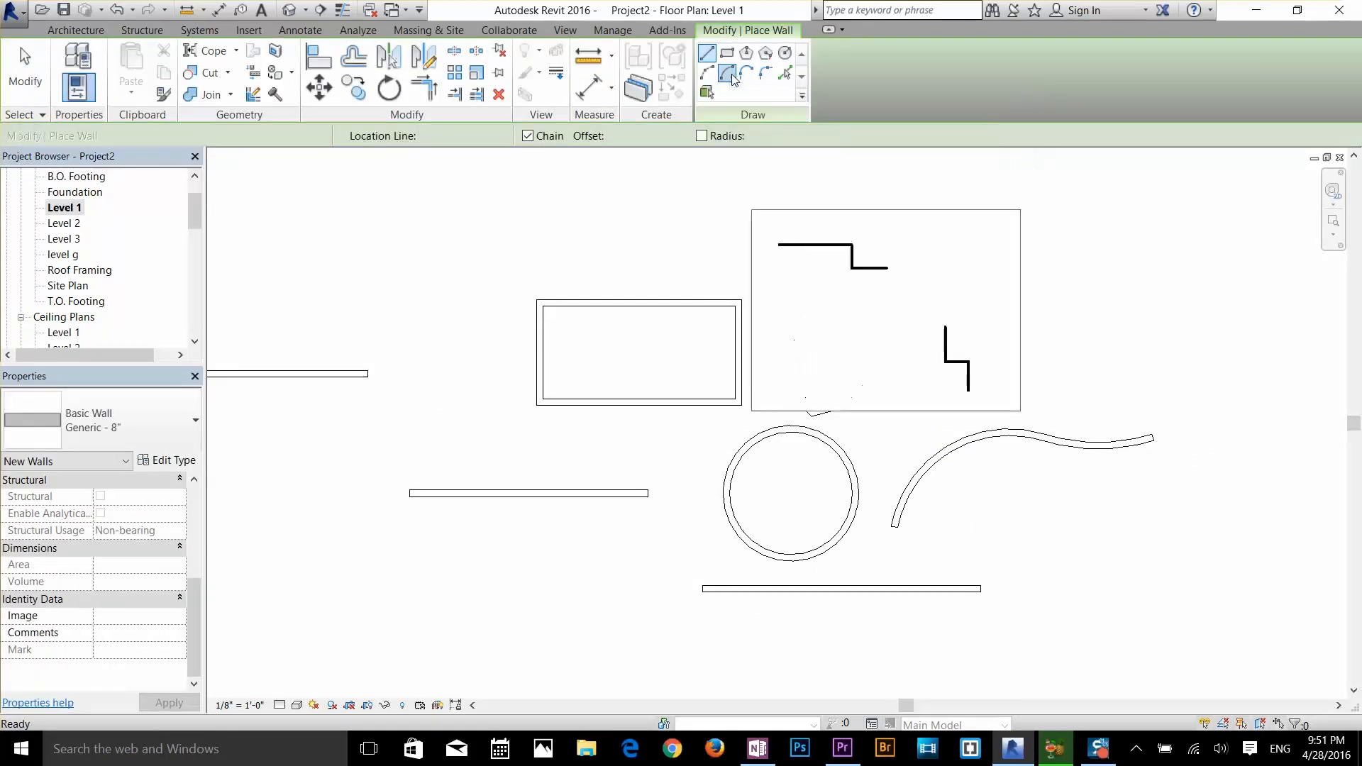
pyautogui.click(733, 76)
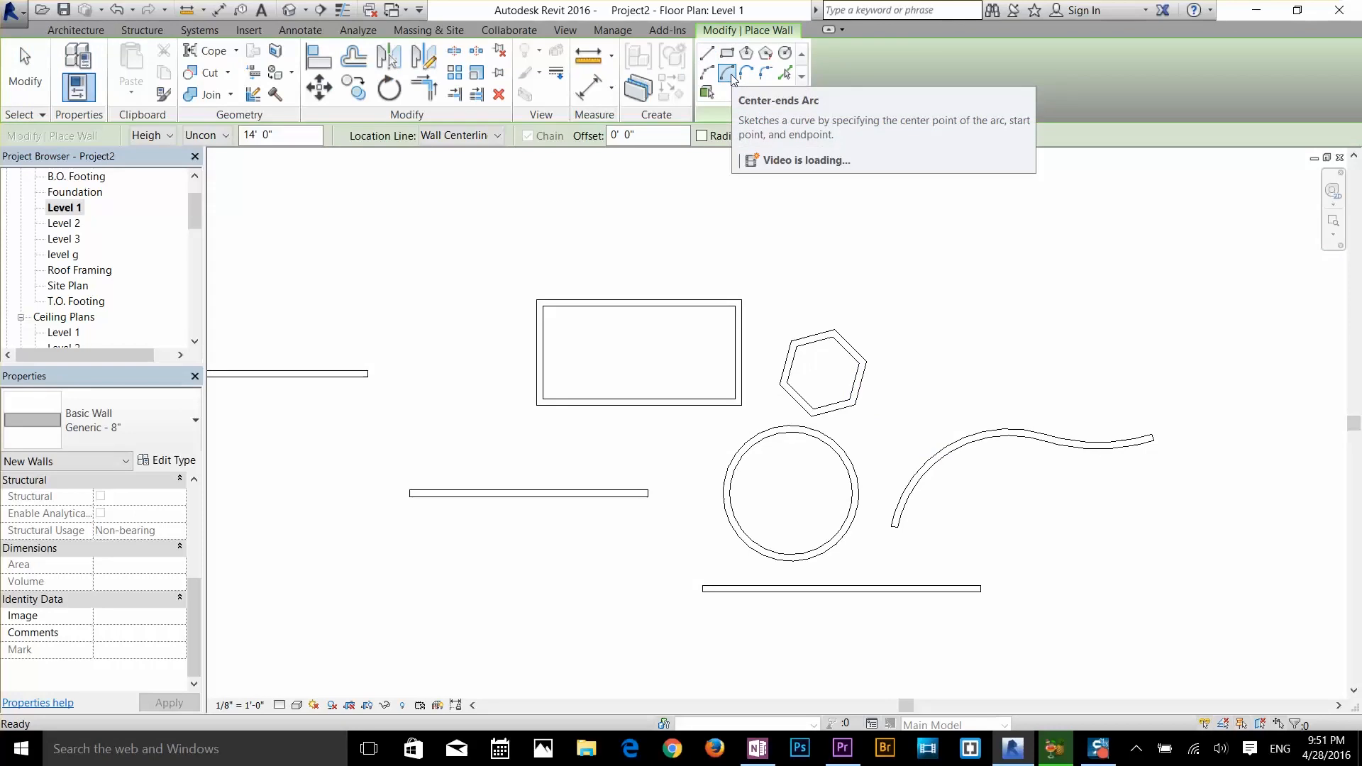
pyautogui.click(726, 77)
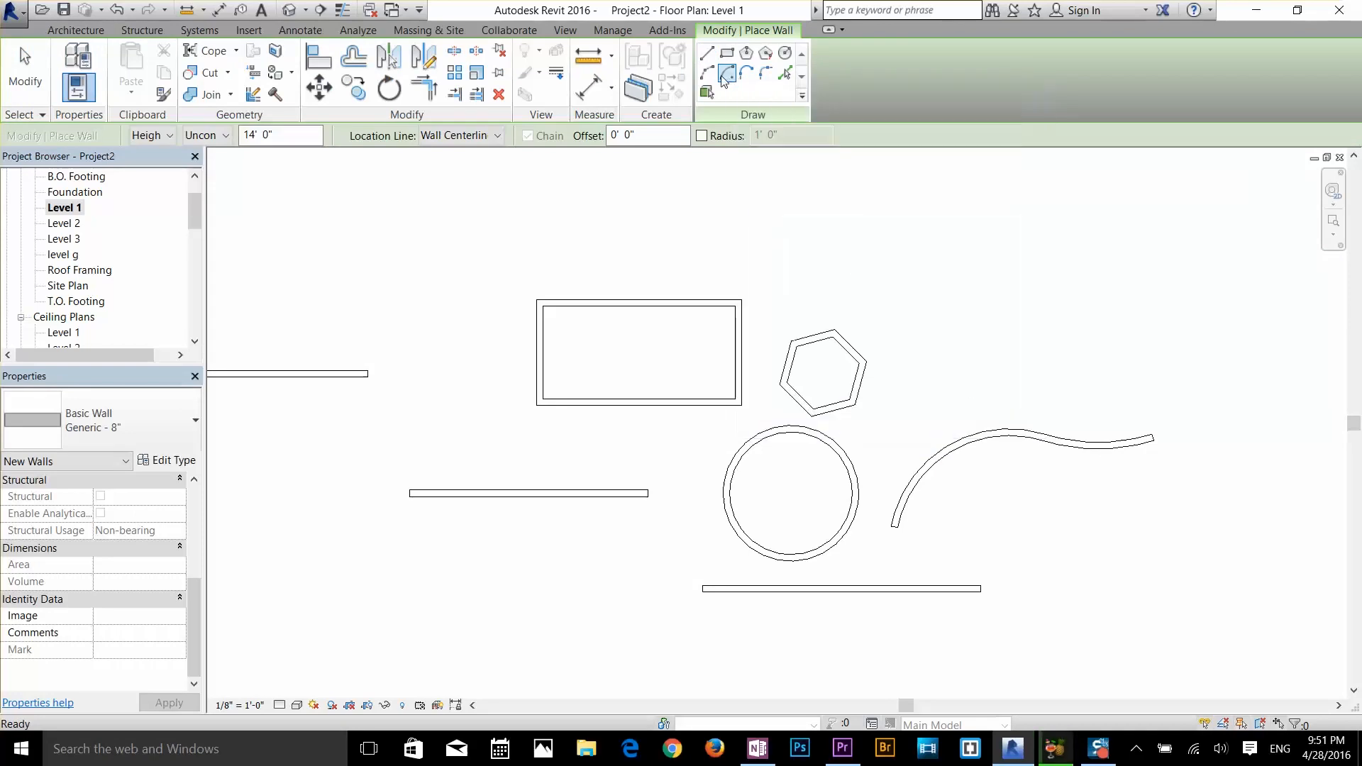
pyautogui.click(420, 263)
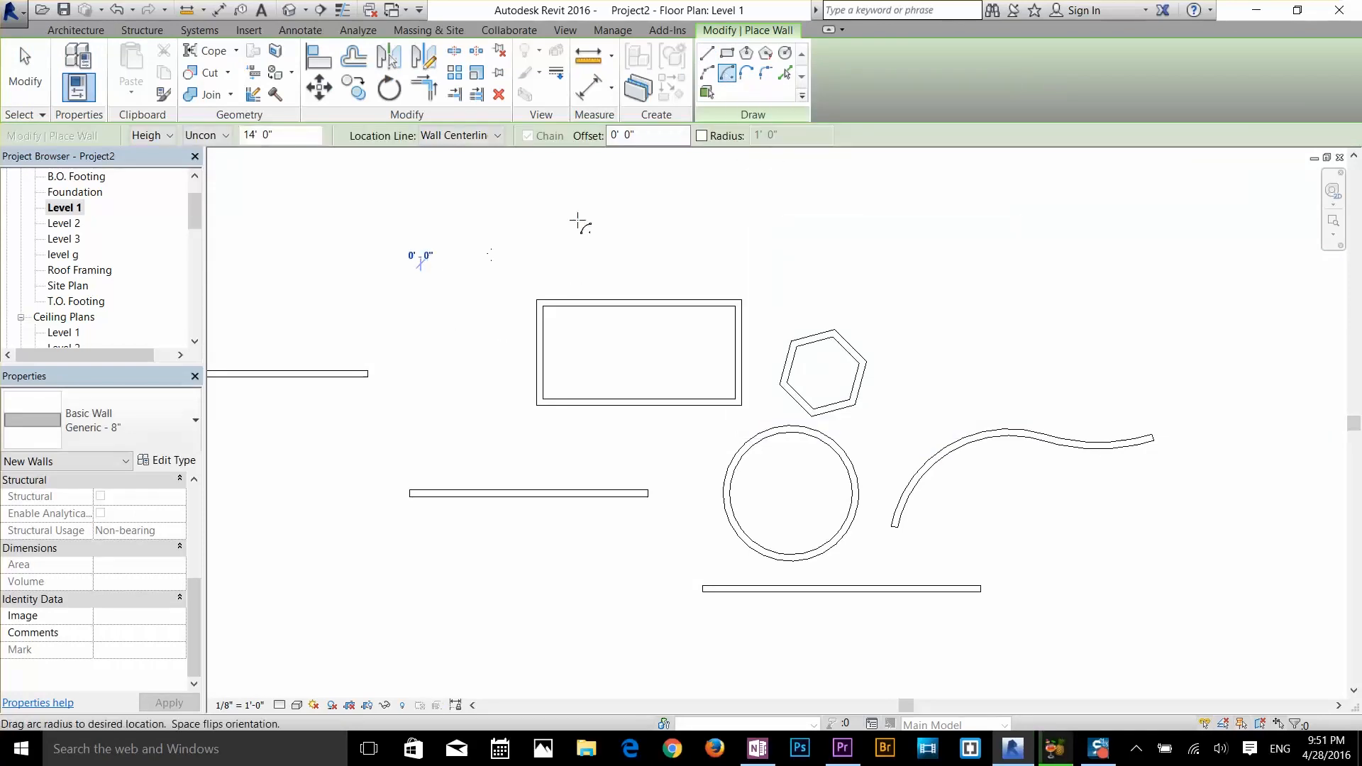
pyautogui.click(580, 224)
pyautogui.click(519, 265)
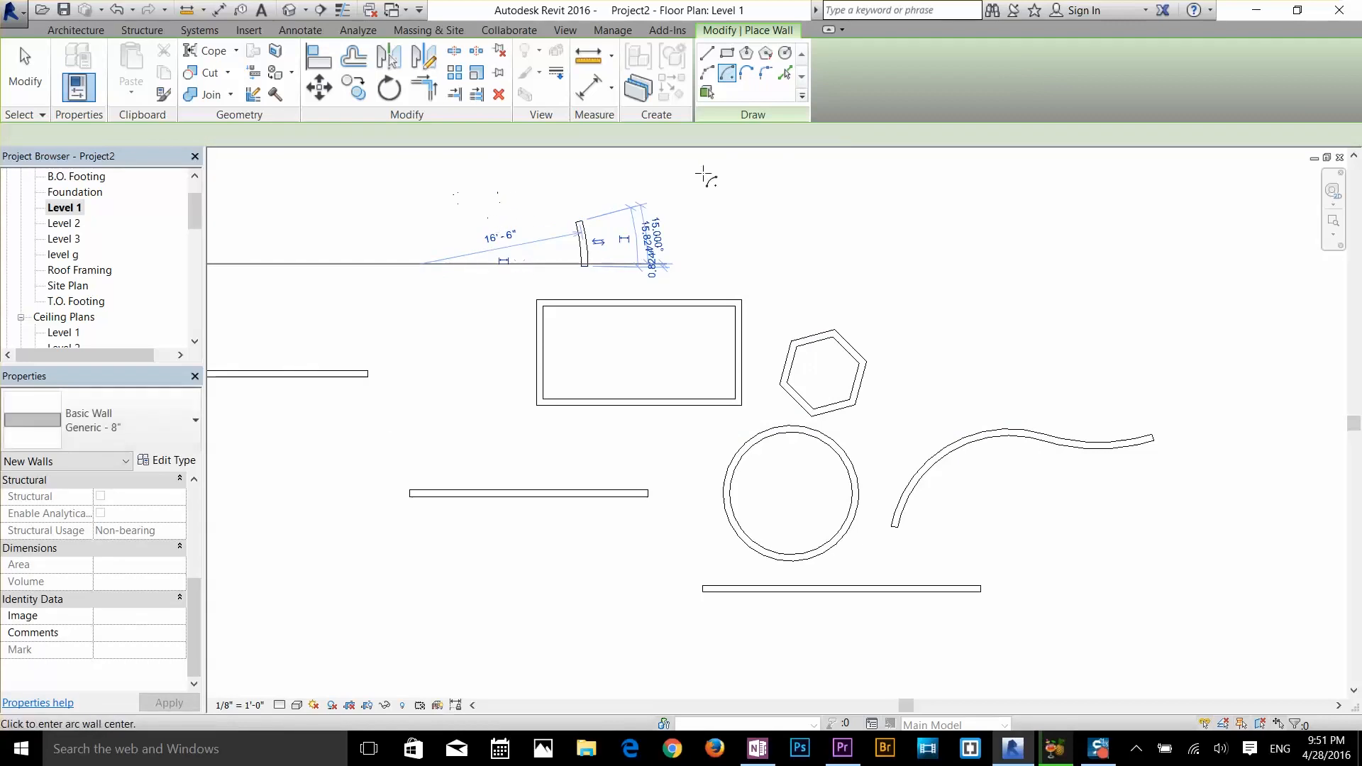
pyautogui.click(746, 72)
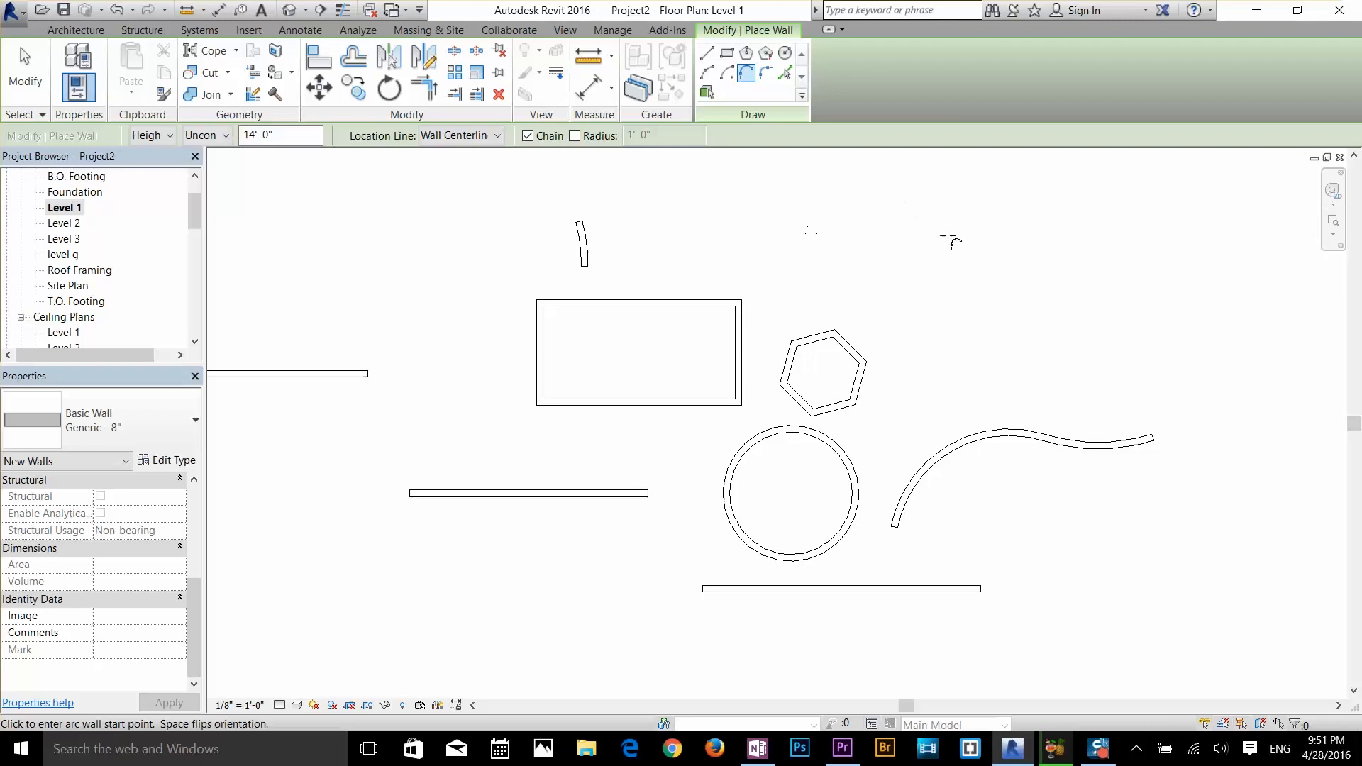
pyautogui.press('Escape')
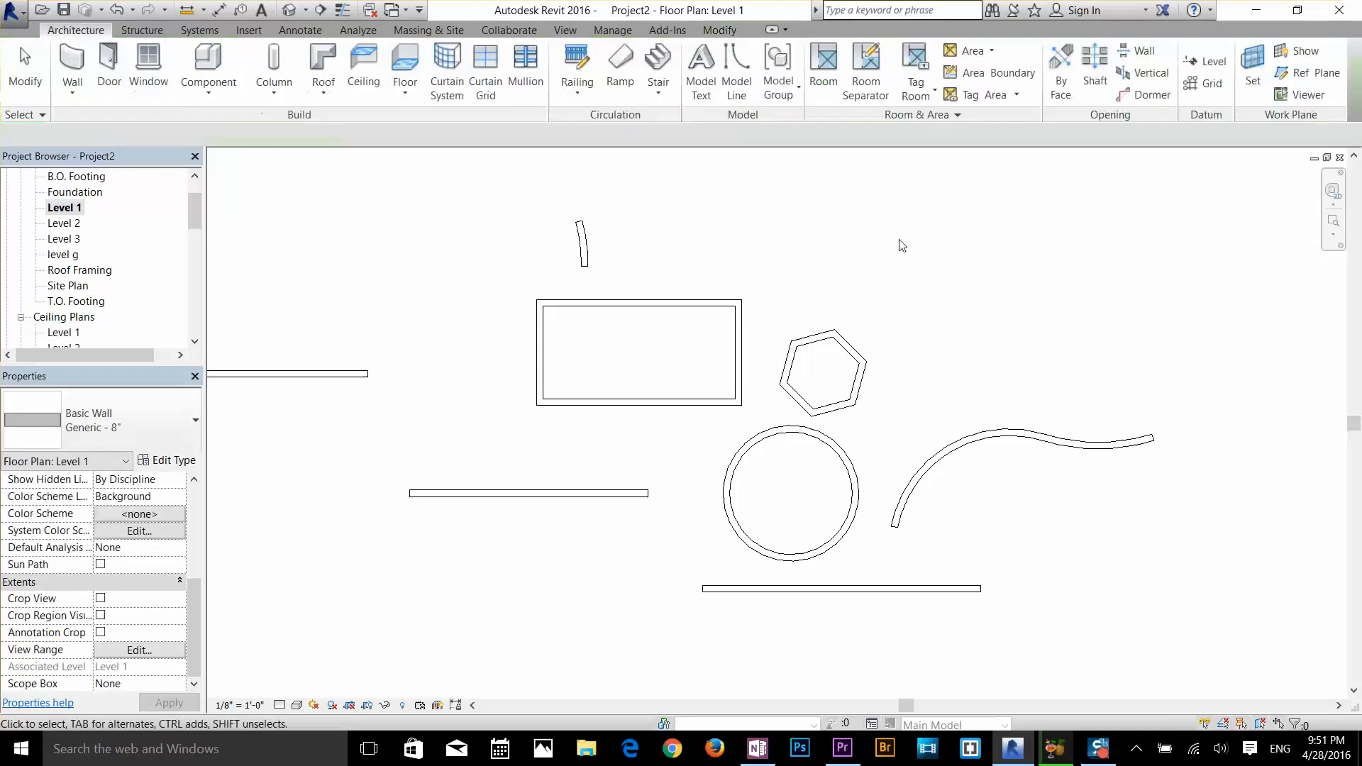
pyautogui.click(72, 71)
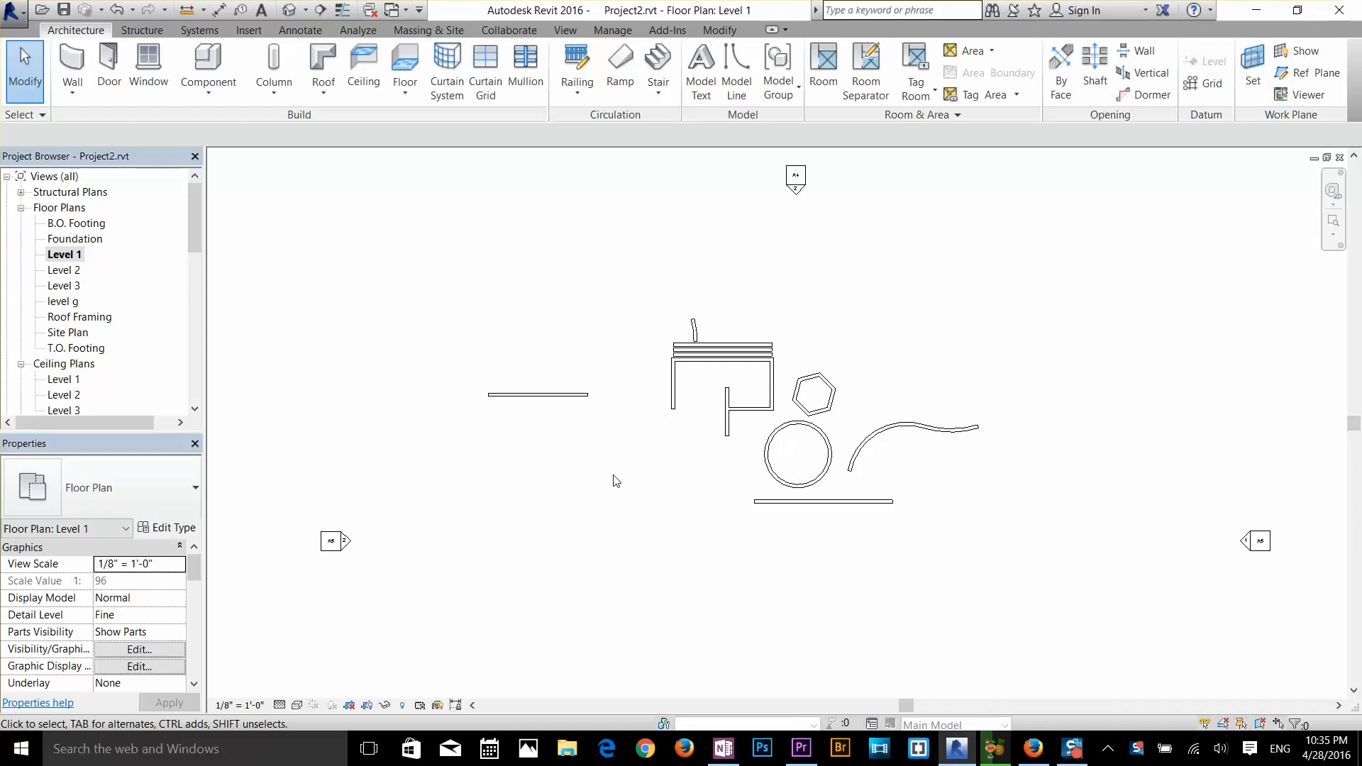
# - Select all the practice walls on the Level 1 floor plan and delete them
pyautogui.scroll(2, 702, 365)
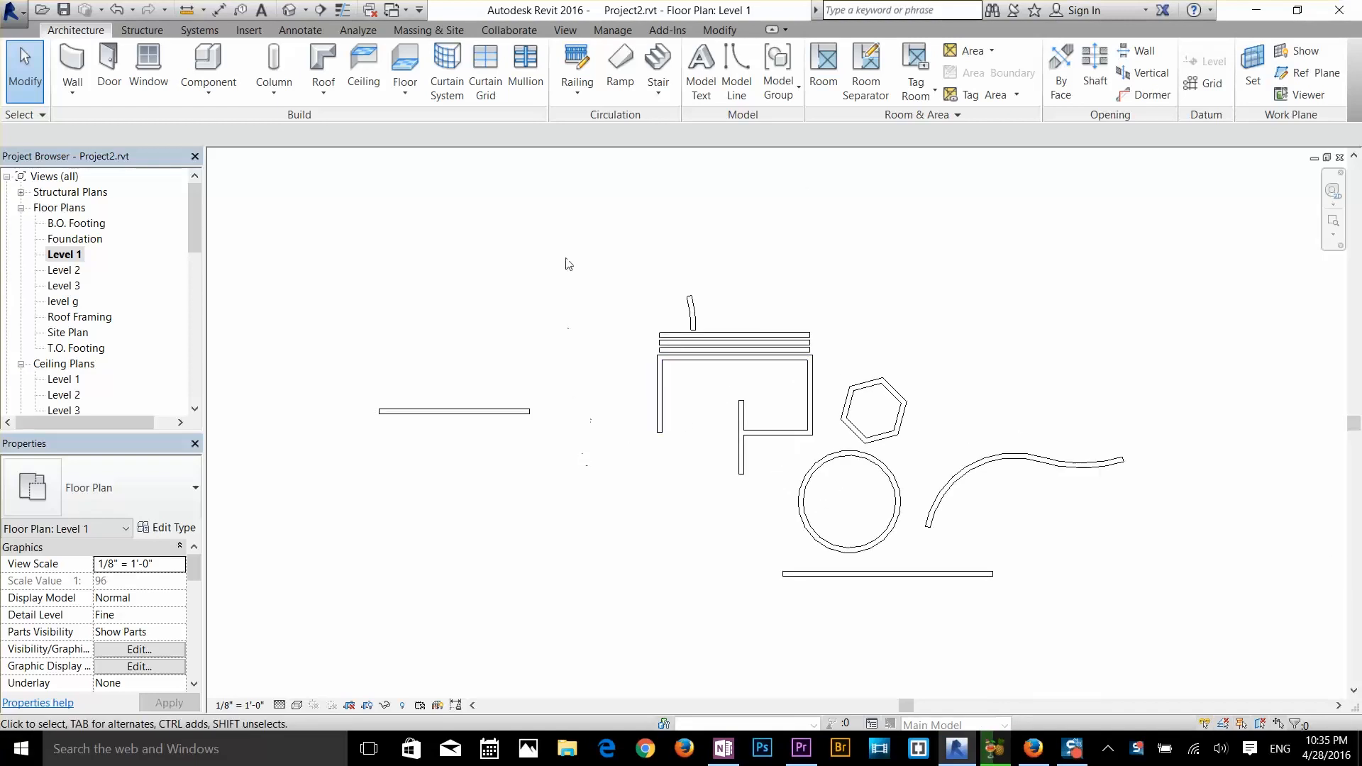
pyautogui.moveTo(568, 264)
pyautogui.mouseDown()
pyautogui.moveTo(799, 429)
pyautogui.moveTo(1034, 632)
pyautogui.mouseUp()
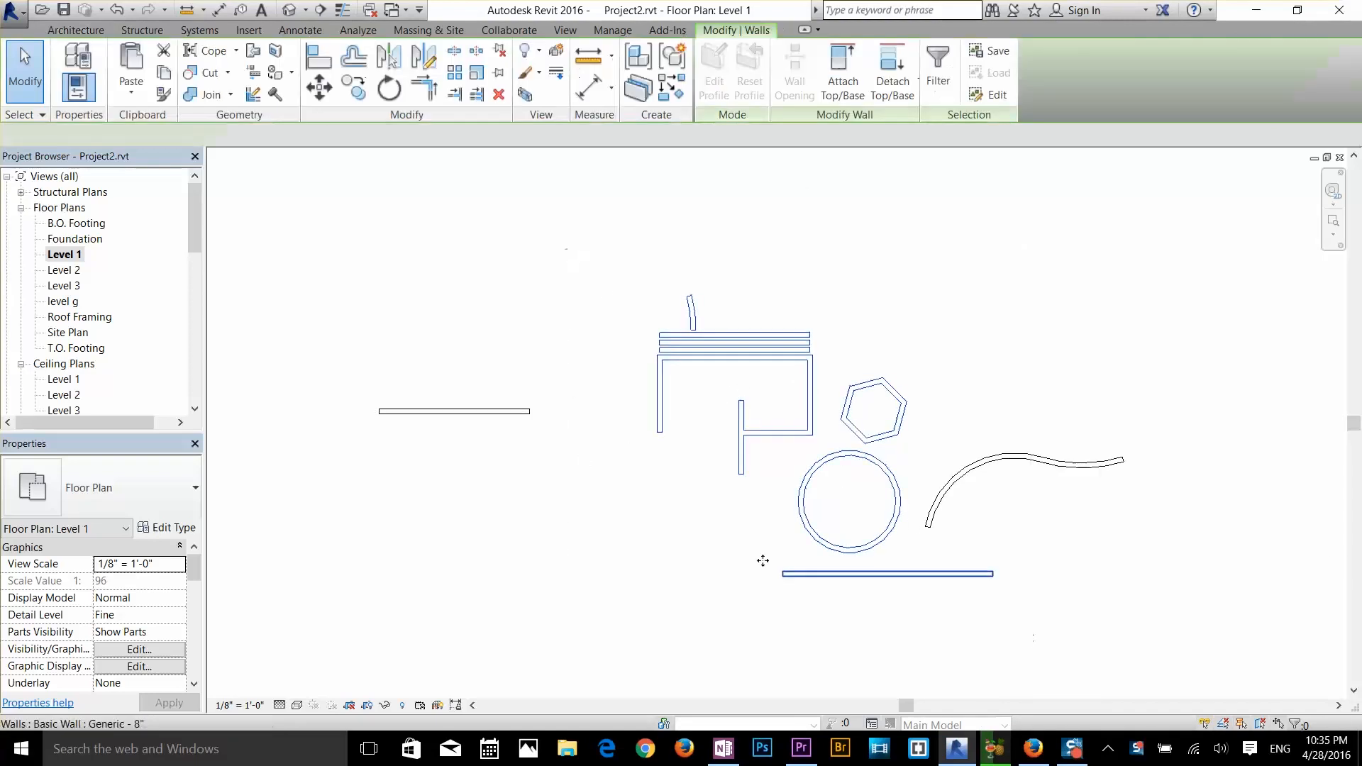
pyautogui.click(695, 539)
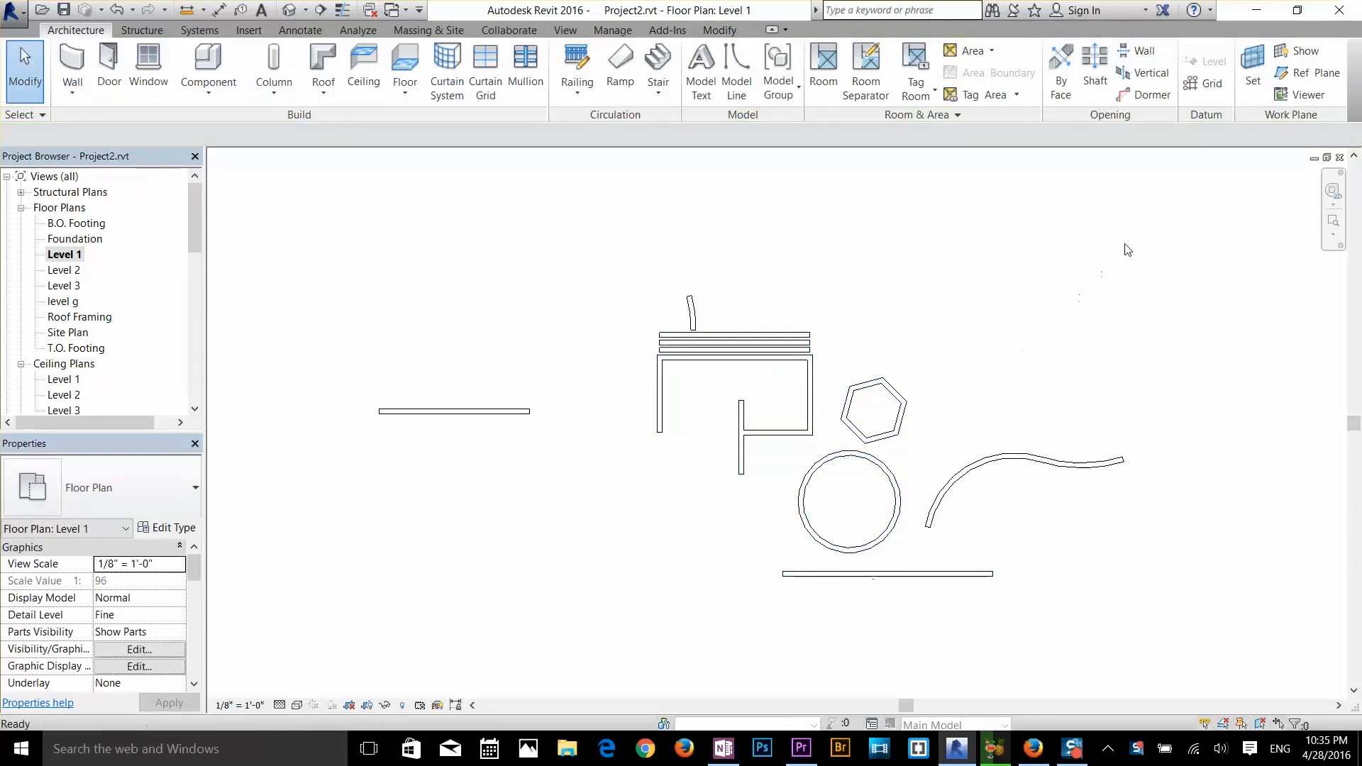
pyautogui.moveTo(1128, 249); pyautogui.dragTo(386, 593)
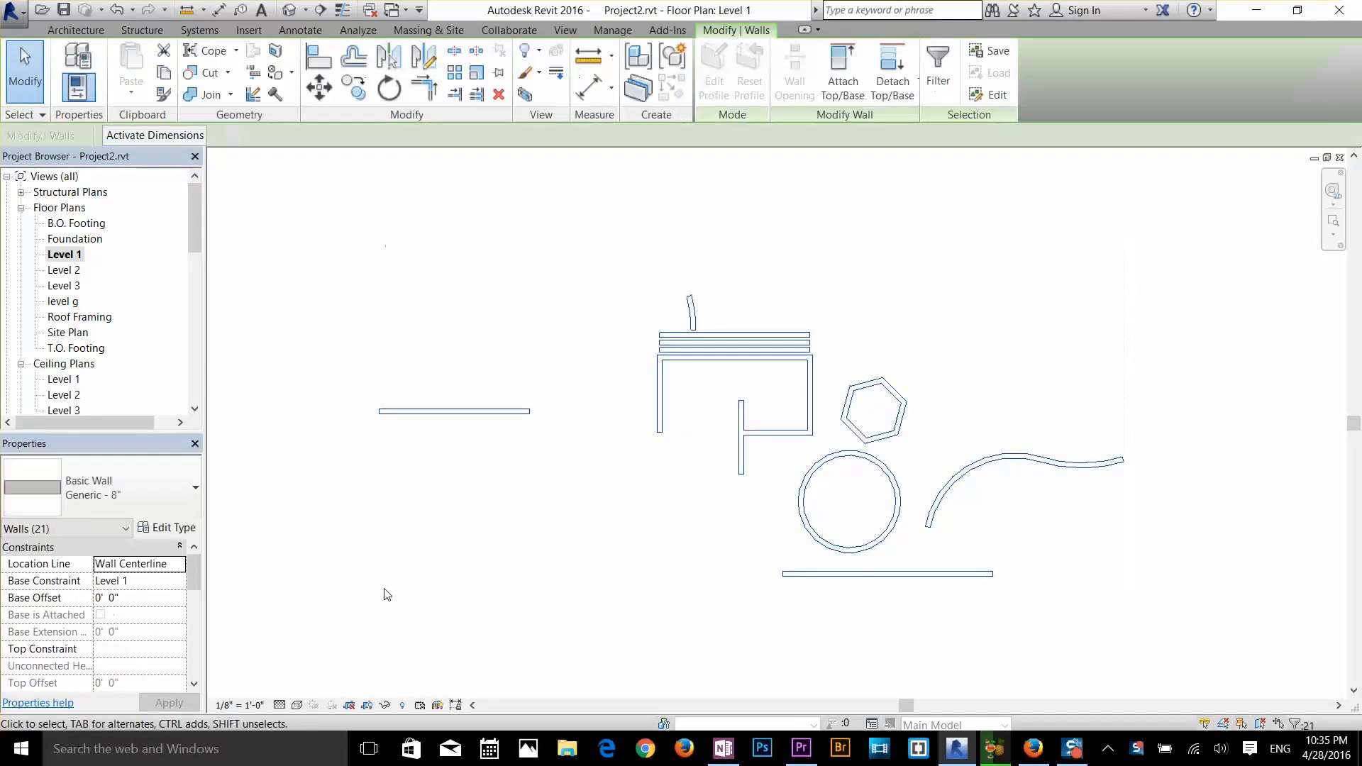
pyautogui.press('Delete')
pyautogui.scroll(-5, 541, 495)
pyautogui.scroll(1, 633, 489)
pyautogui.moveTo(641, 447); pyautogui.dragTo(648, 389, button='middle')
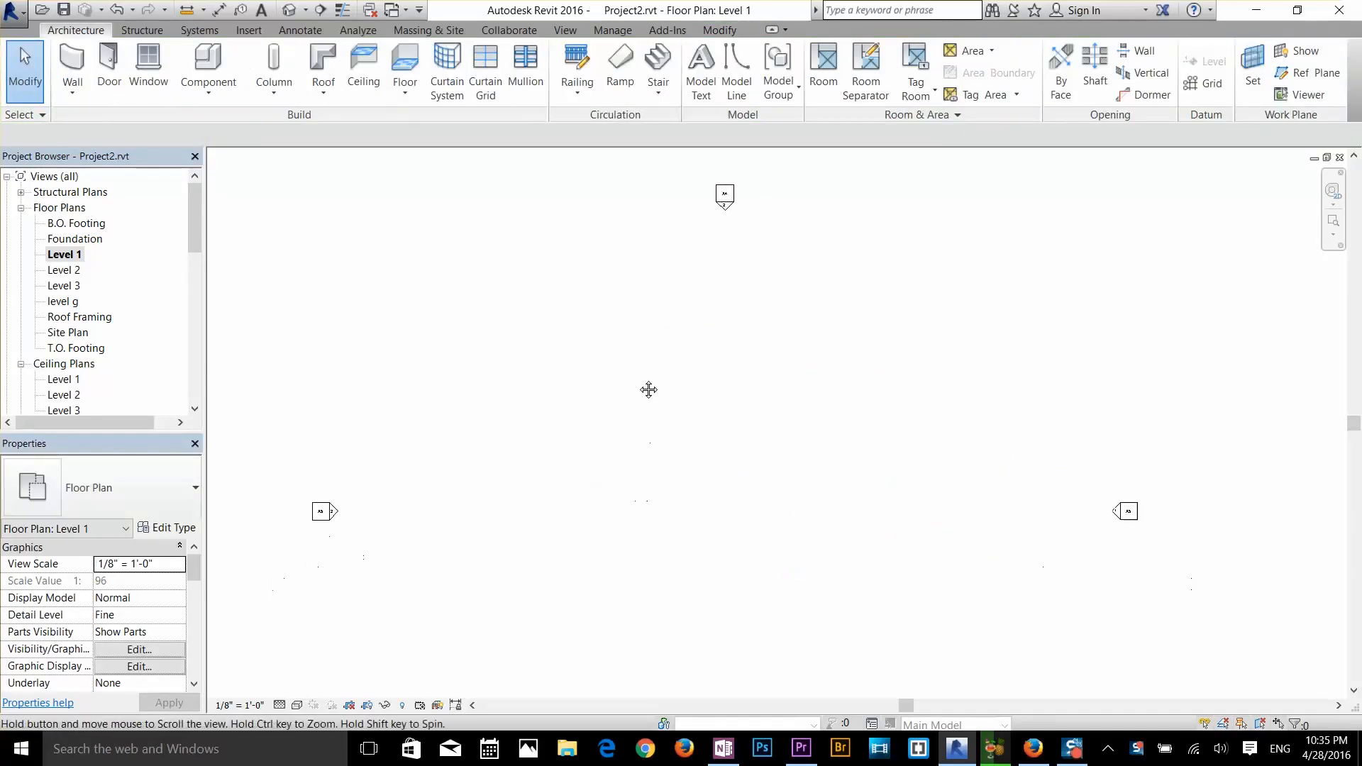
pyautogui.scroll(-1, 617, 425)
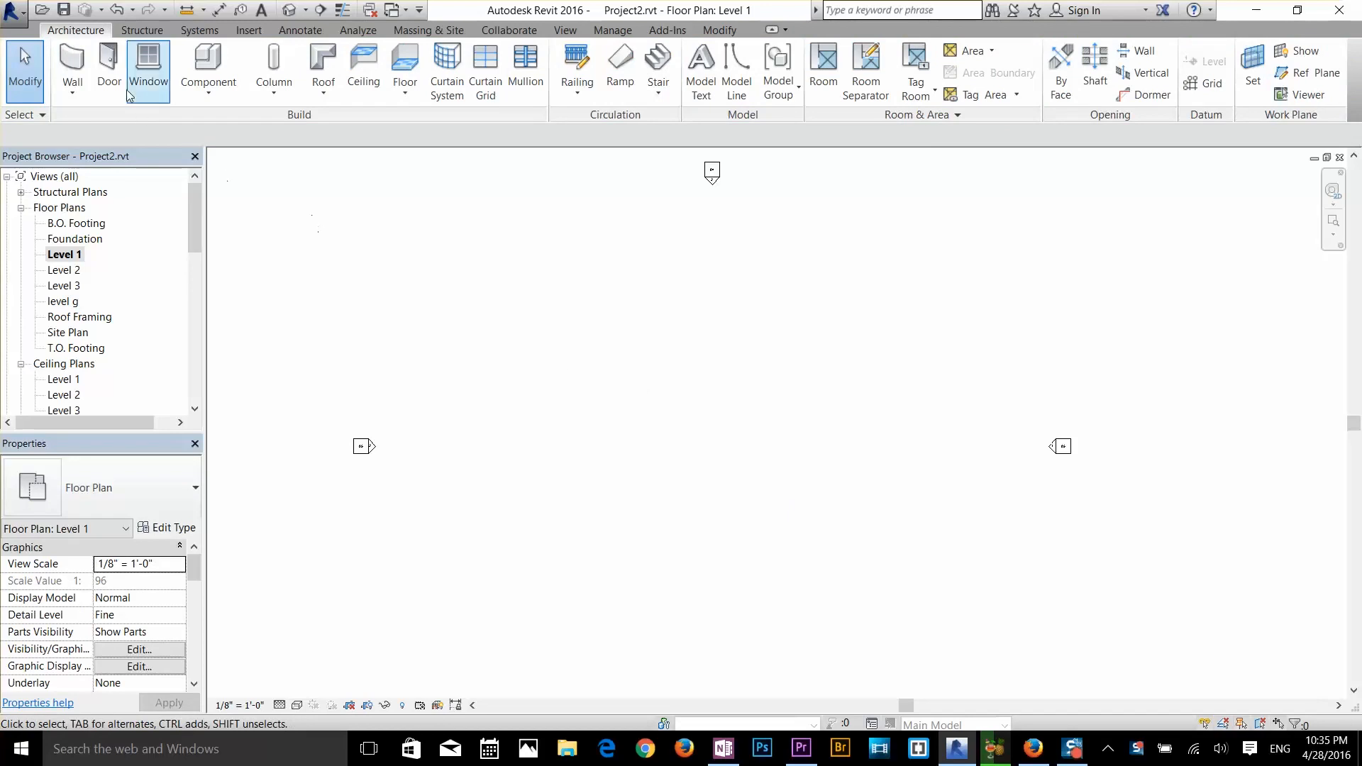
# - Start the Wall tool and set the wall type to Basic Wall Generic - 8"
pyautogui.click(71, 64)
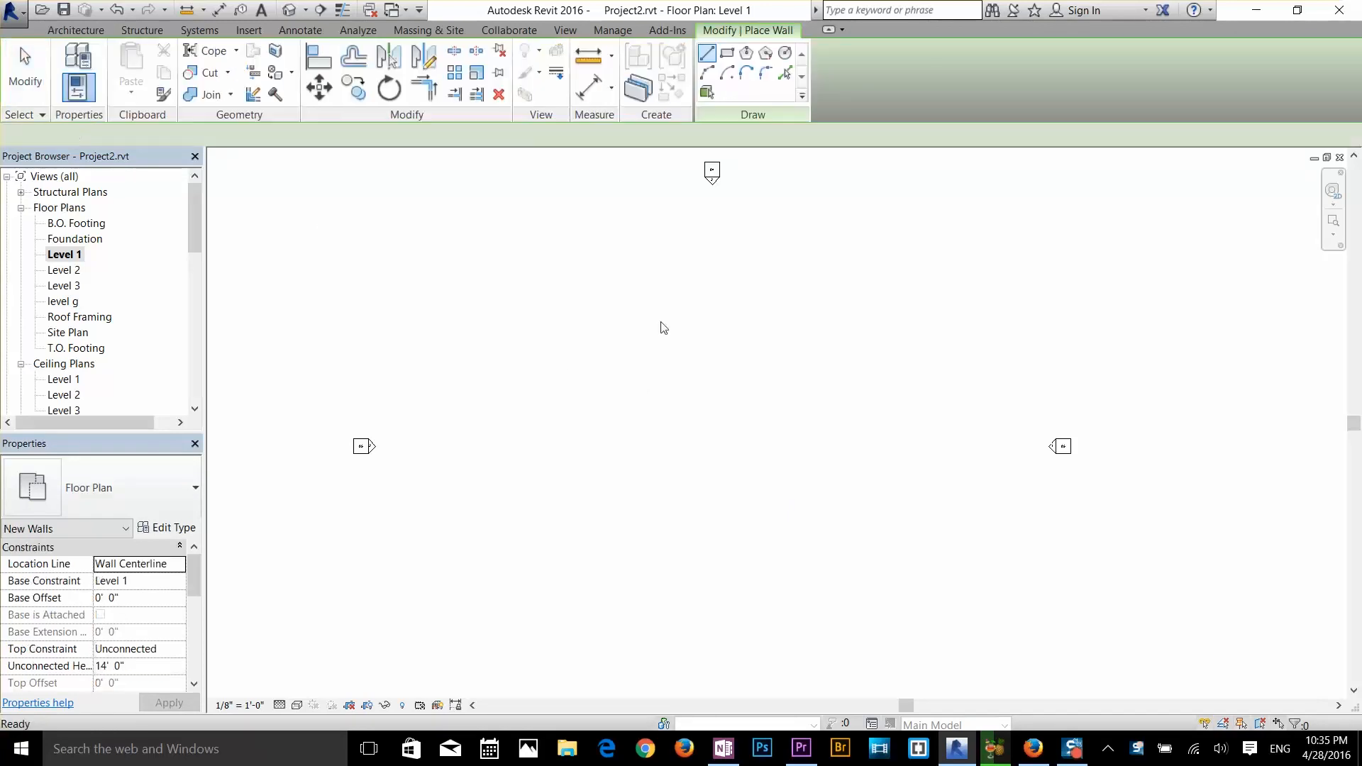
pyautogui.click(544, 394)
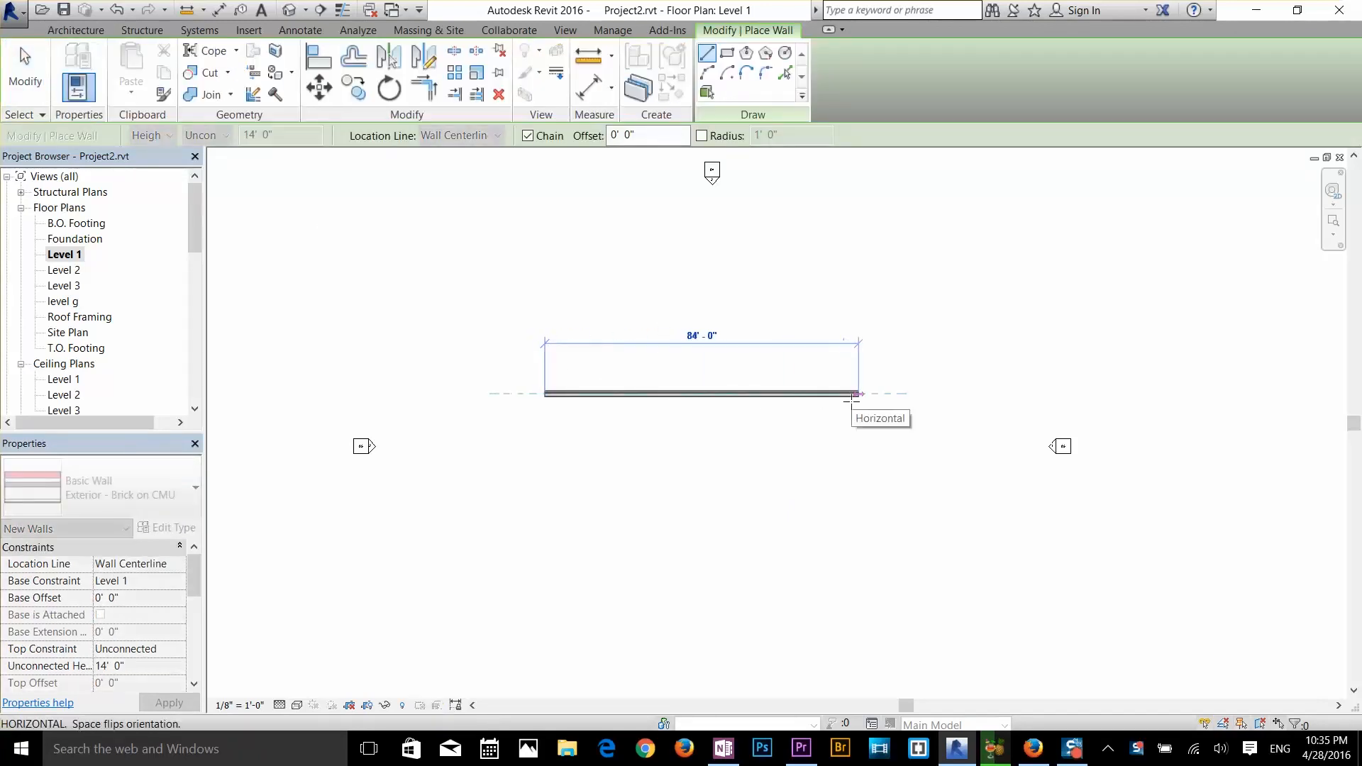
pyautogui.click(155, 496)
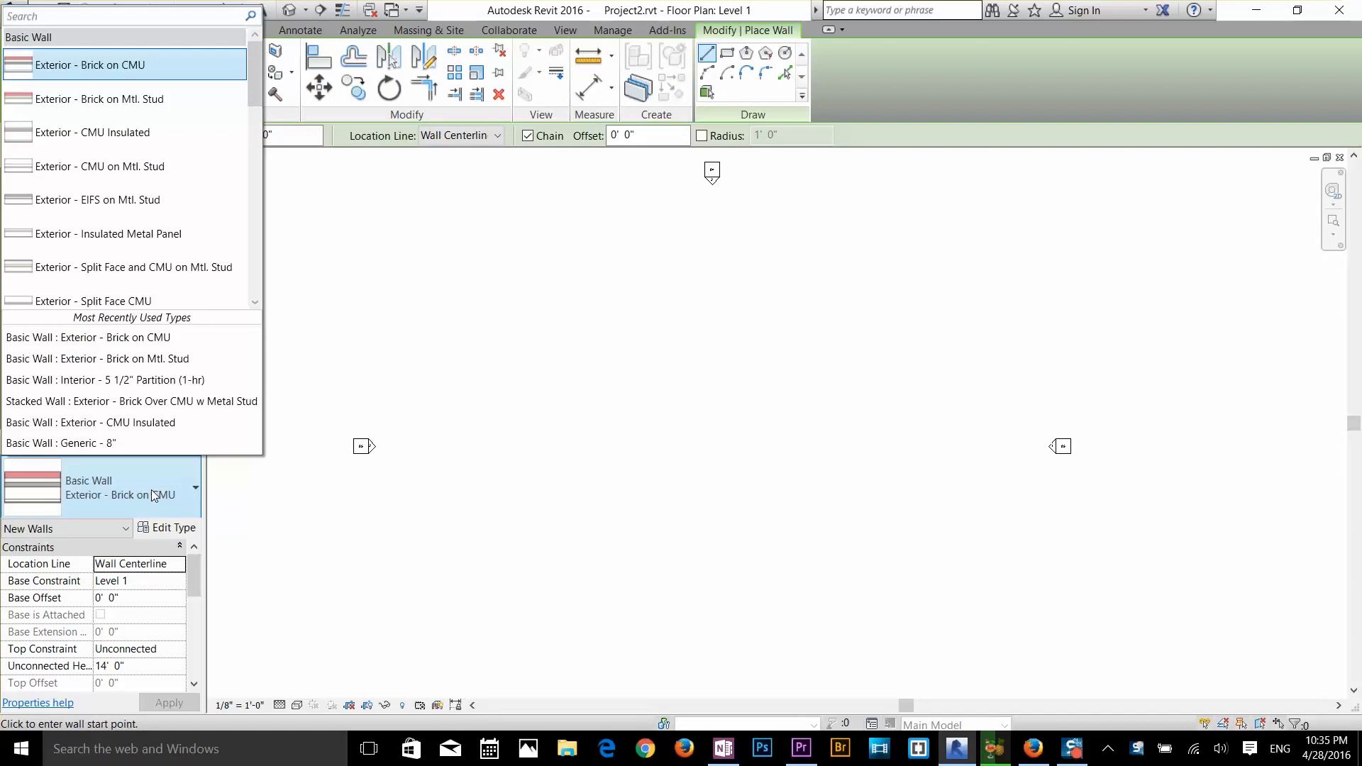
pyautogui.scroll(-6, 139, 228)
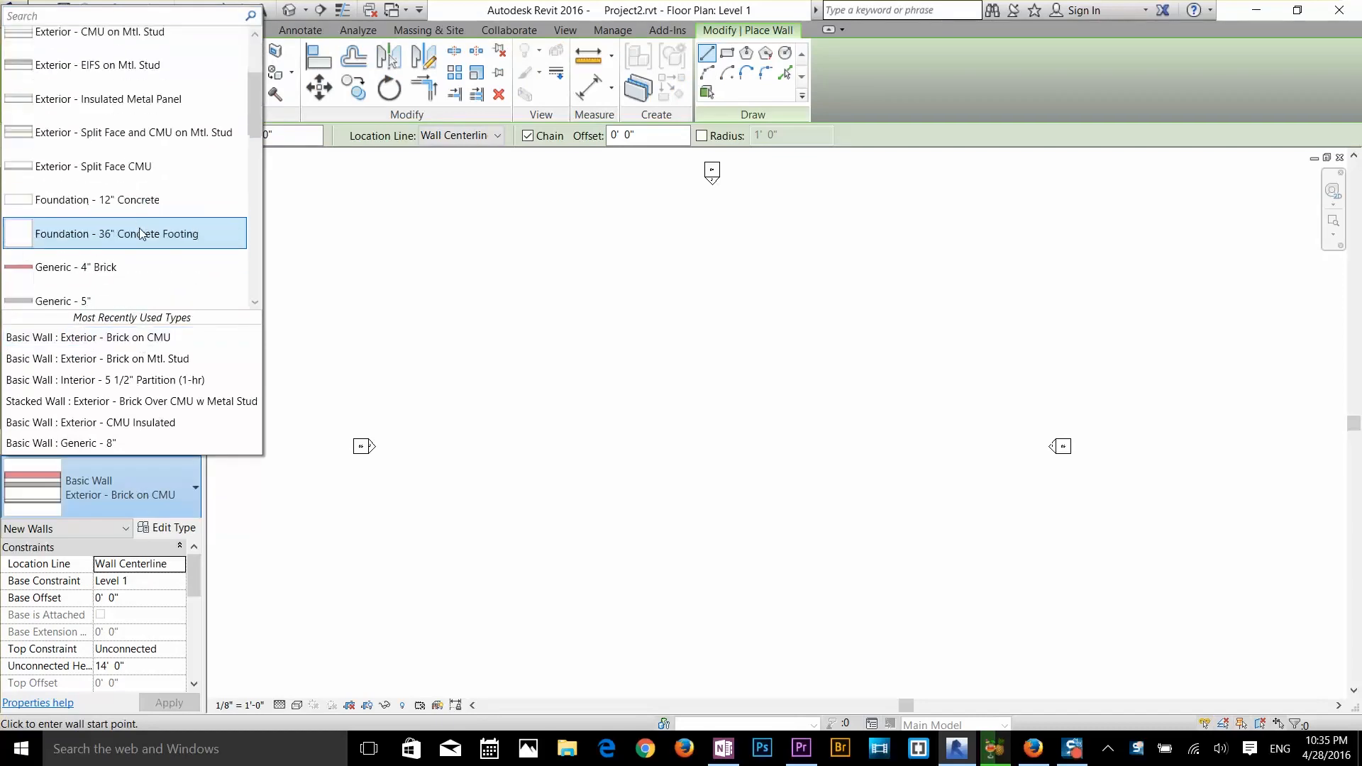
pyautogui.scroll(-3, 108, 280)
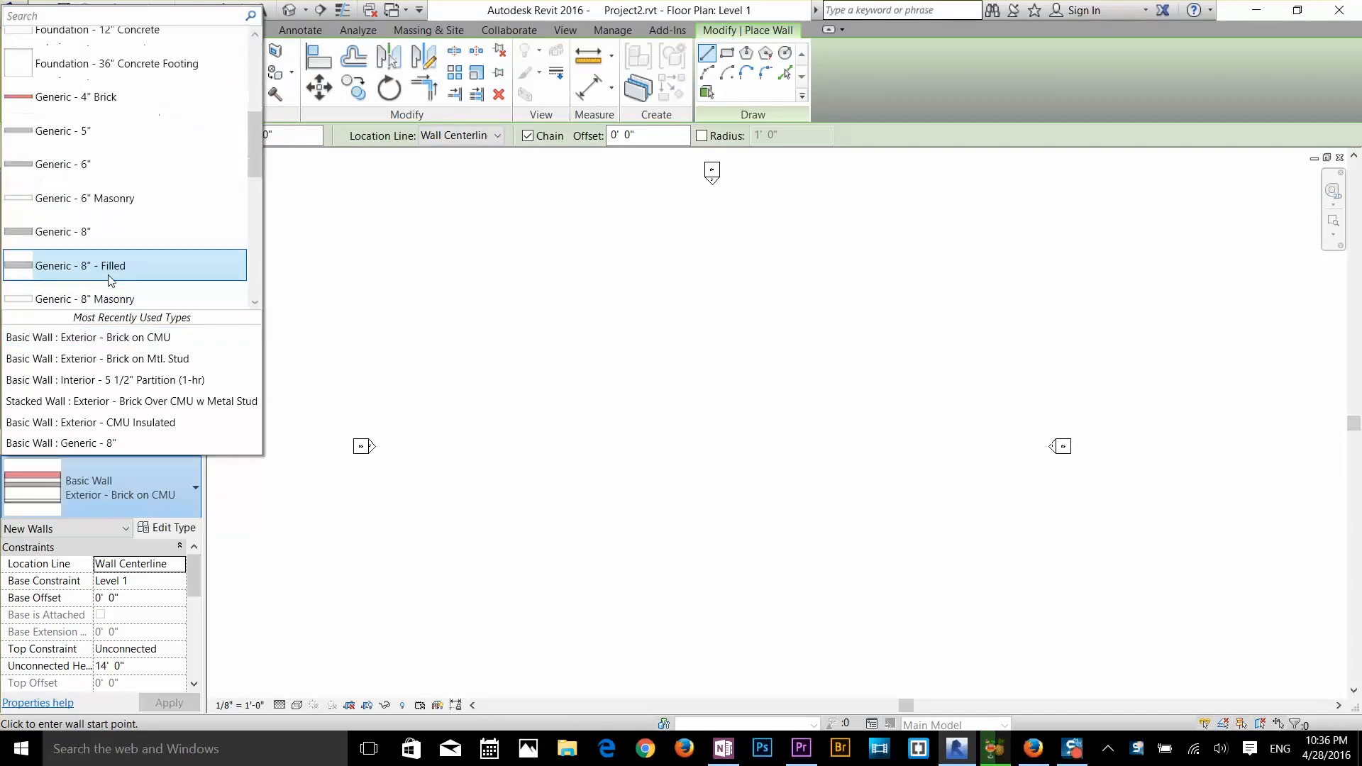
pyautogui.click(106, 232)
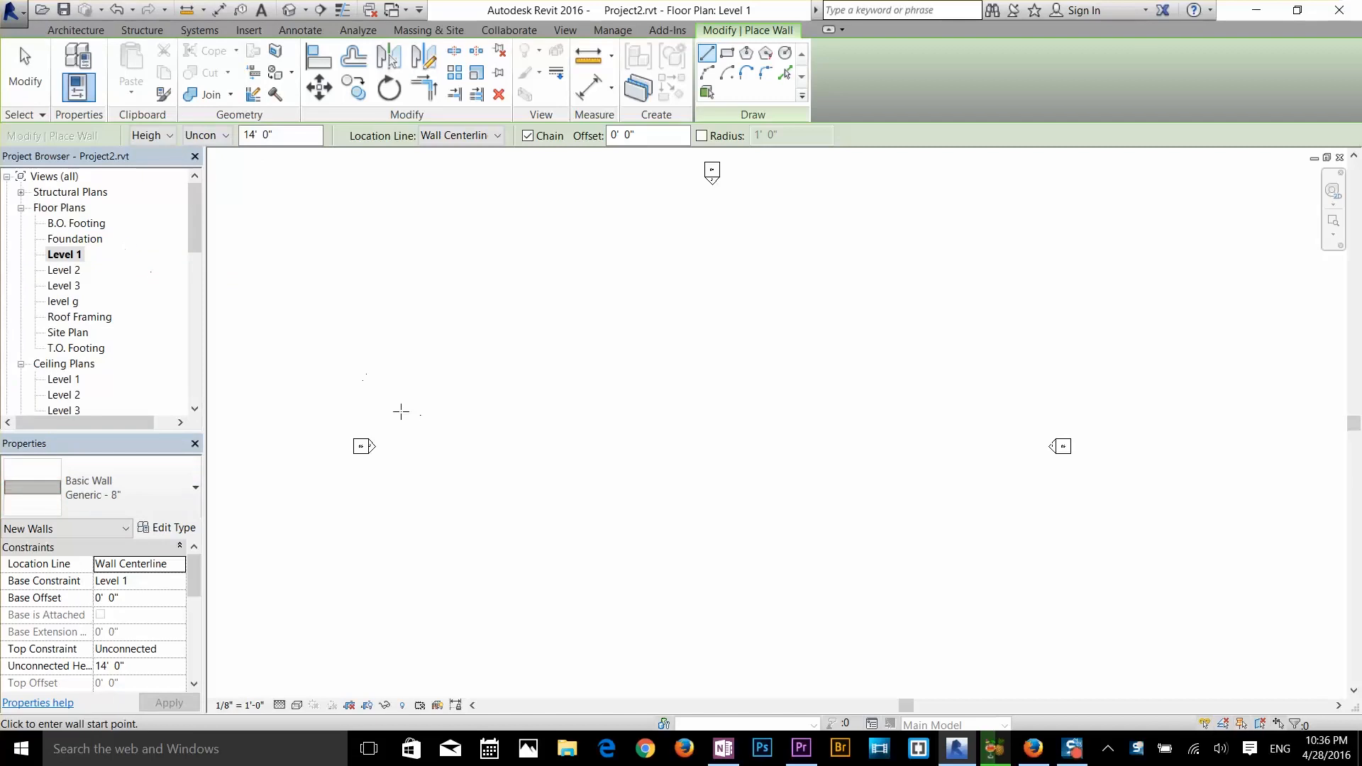
# - Draw a zigzag chain of four straight walls between the elevation markers, the third about 48' long, and end the chain
pyautogui.click(556, 402)
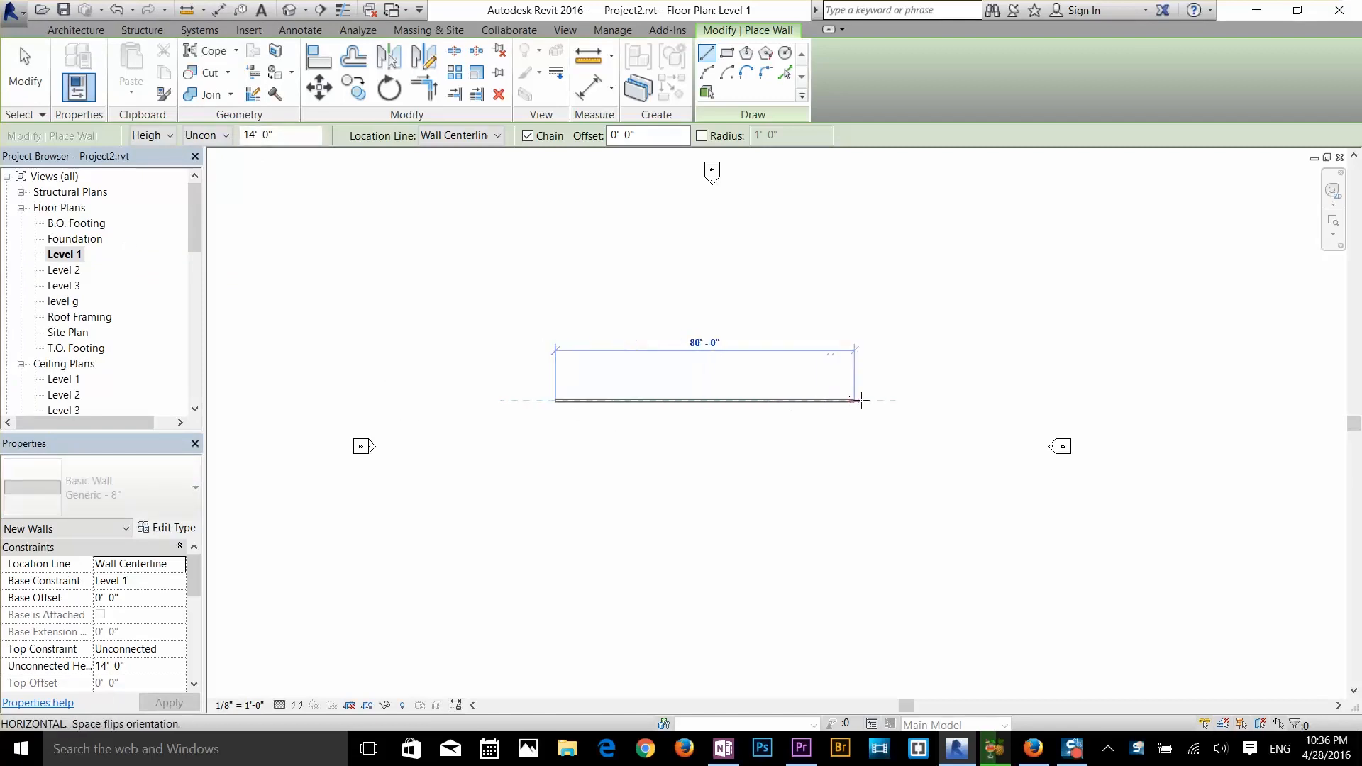
pyautogui.click(734, 388)
pyautogui.click(734, 478)
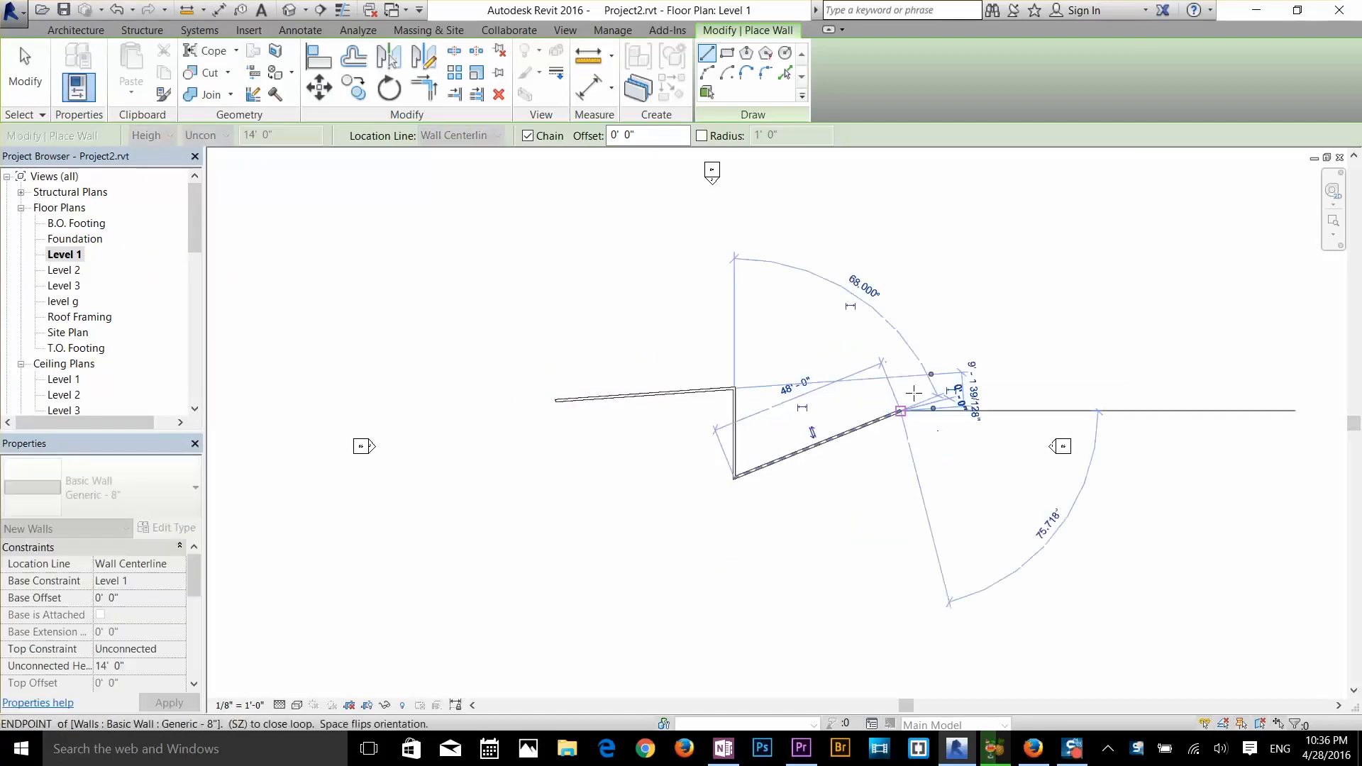
pyautogui.click(901, 410)
pyautogui.click(867, 302)
pyautogui.rightClick(850, 344)
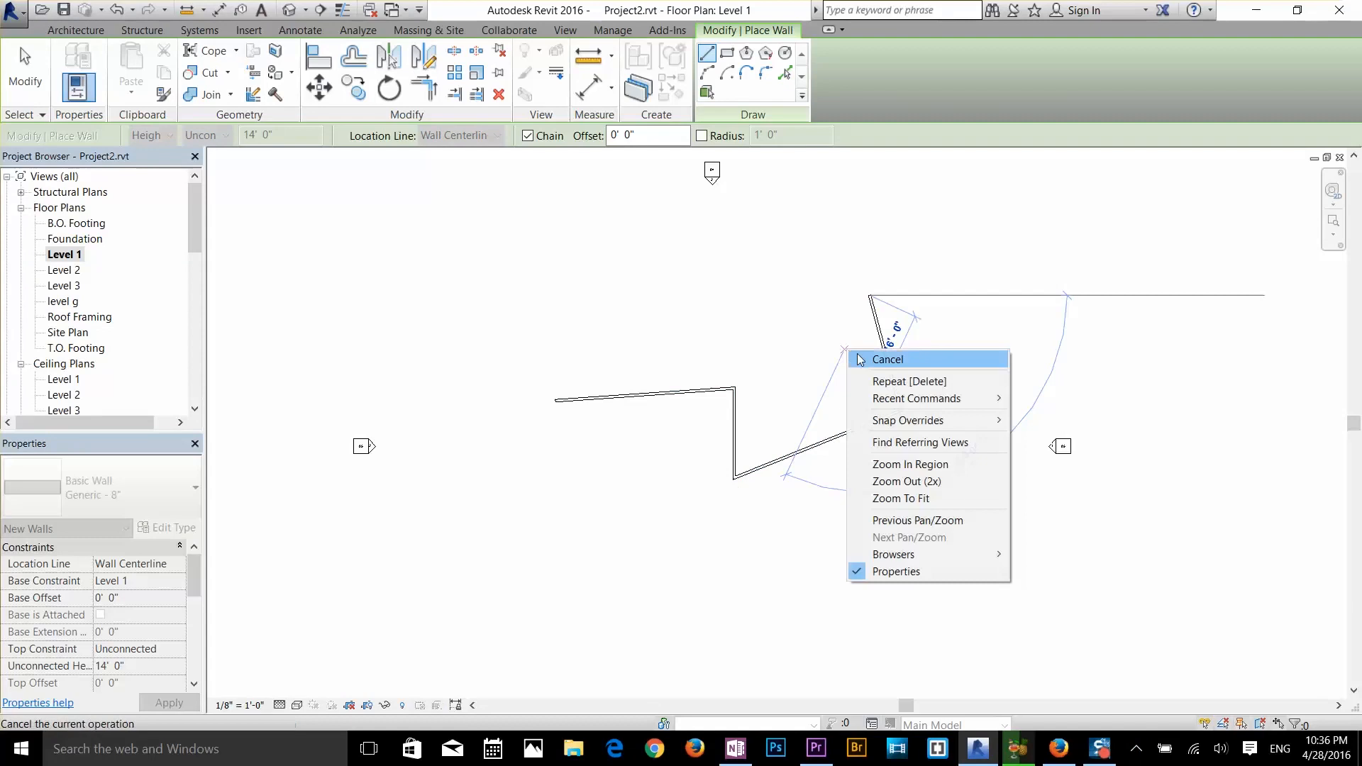
pyautogui.click(860, 358)
pyautogui.scroll(1, 778, 406)
pyautogui.scroll(1, 801, 336)
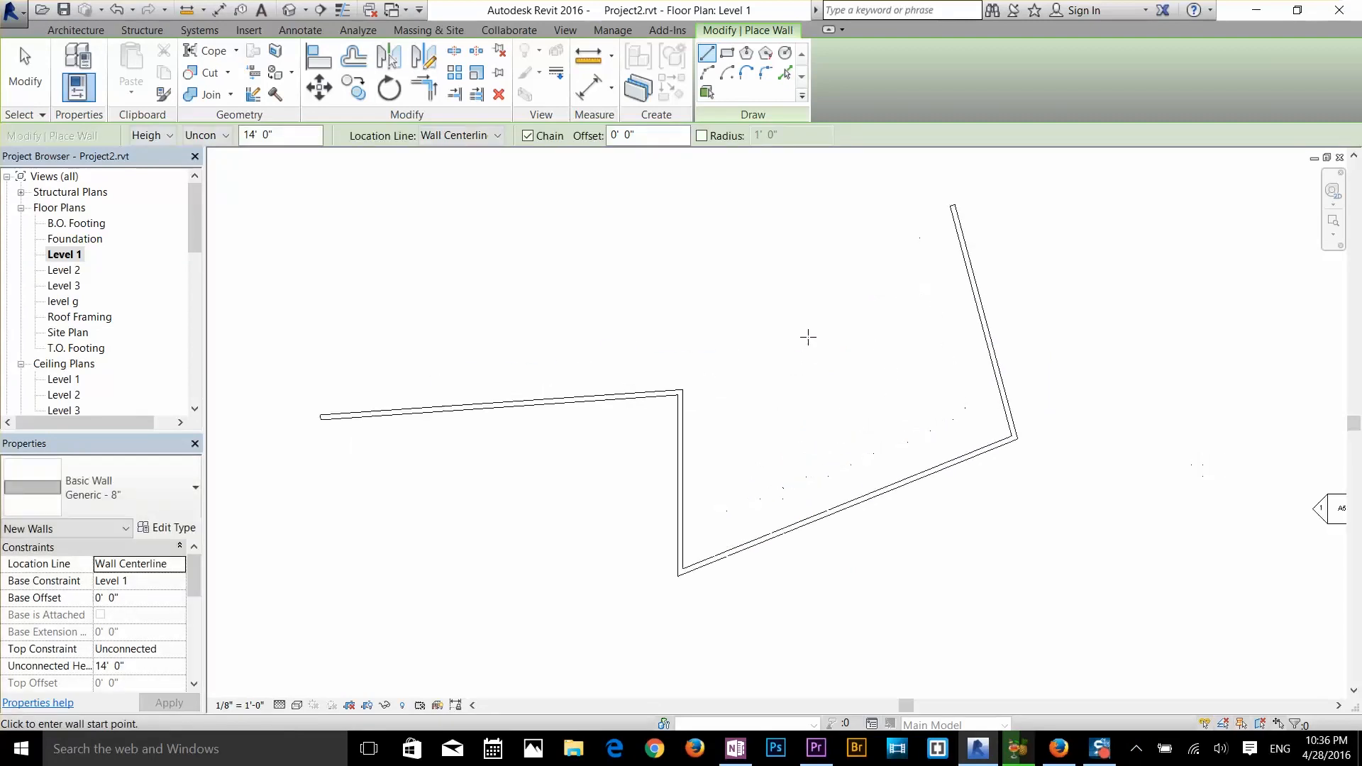
pyautogui.click(320, 417)
pyautogui.press('Escape')
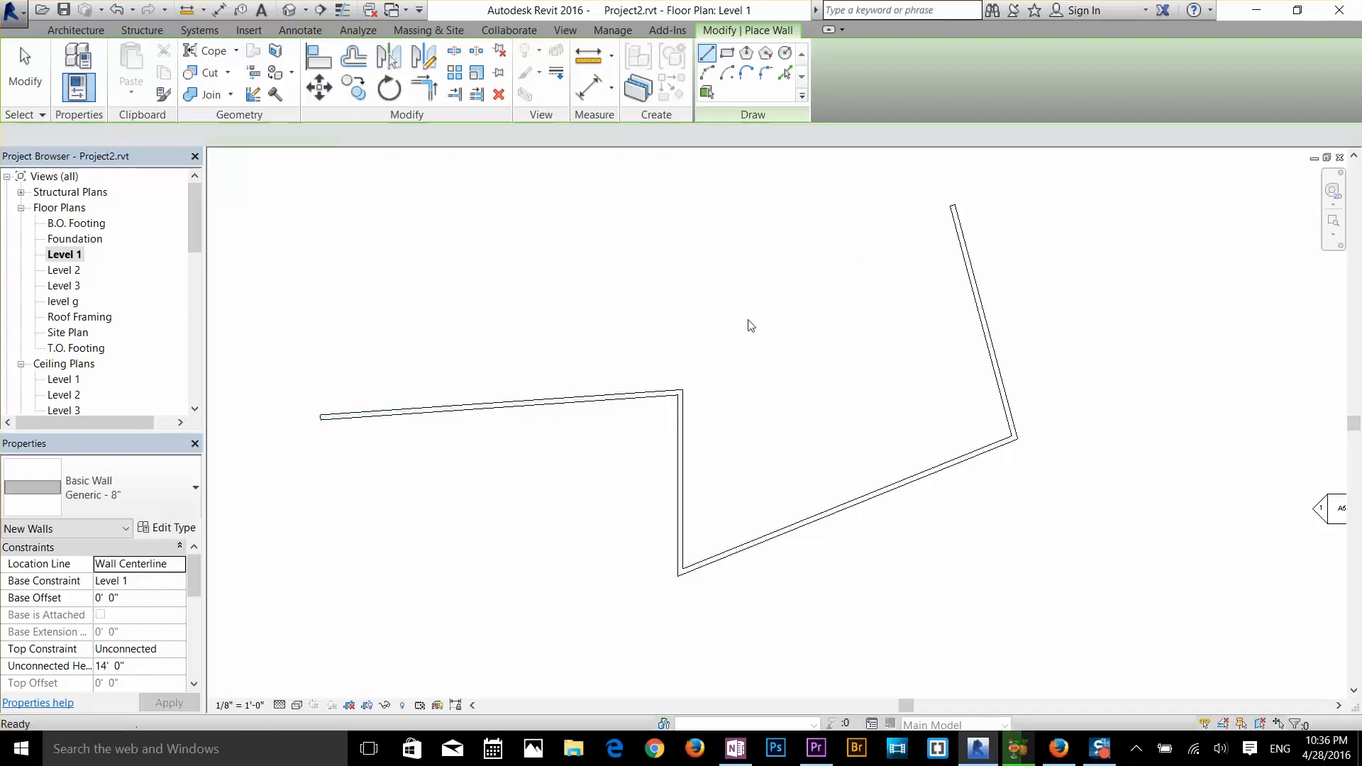
pyautogui.press('Escape')
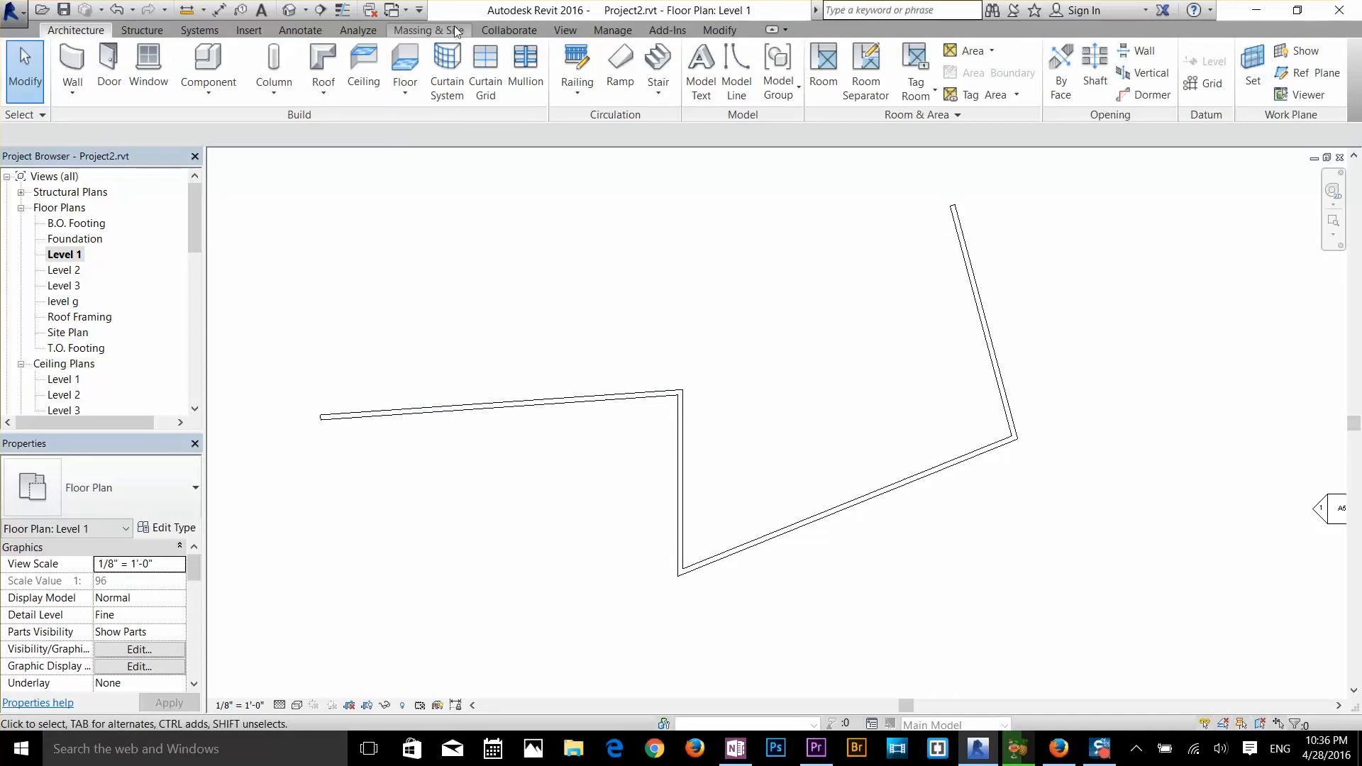
# - Enable all object snaps in the project's snap settings and accept them
pyautogui.click(449, 30)
pyautogui.click(599, 31)
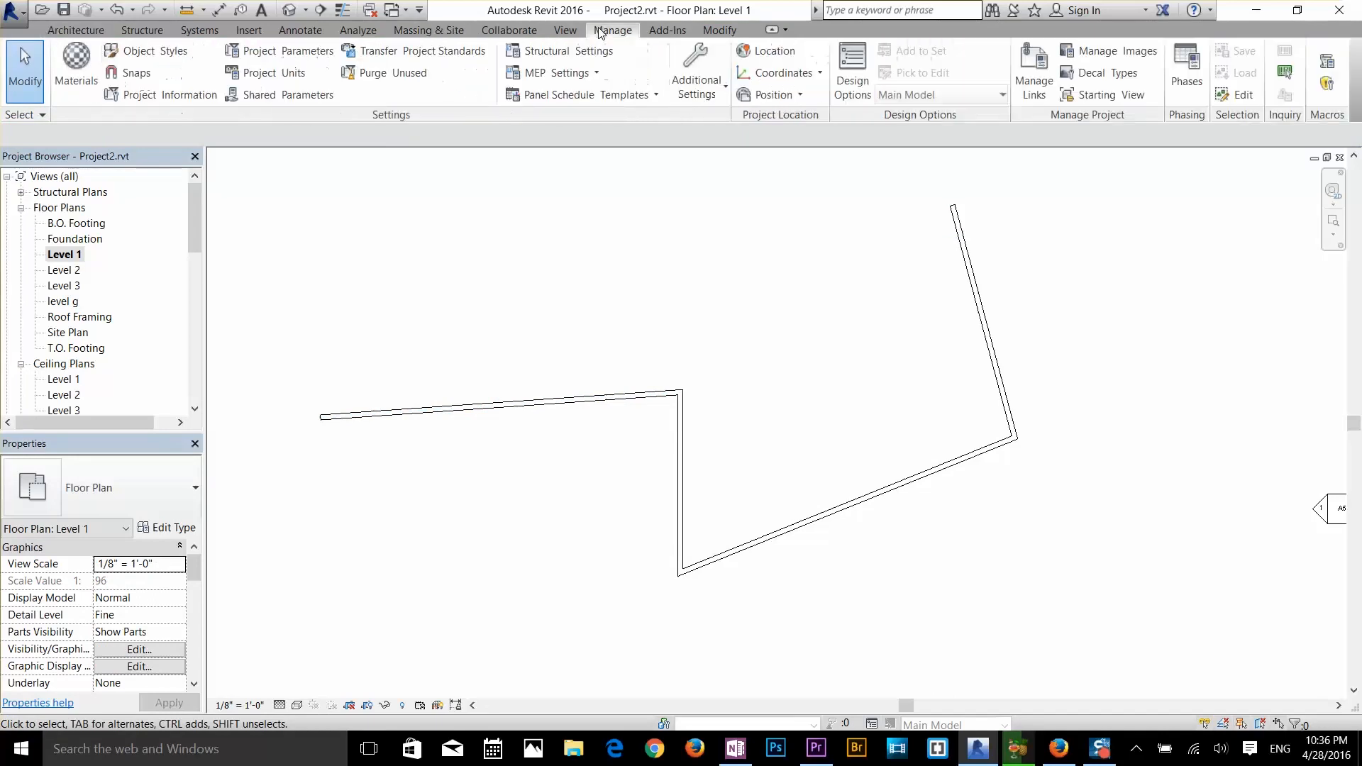
pyautogui.click(136, 76)
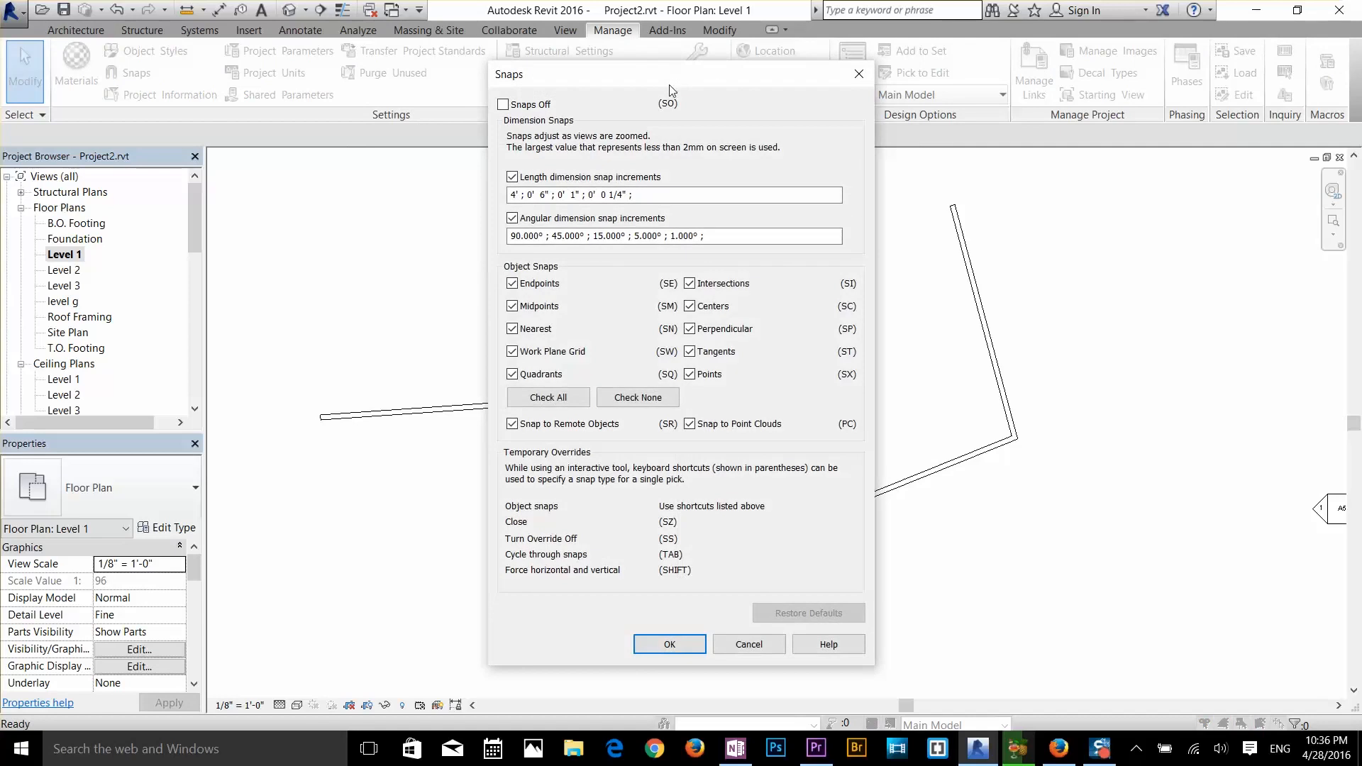
pyautogui.moveTo(670, 84); pyautogui.dragTo(709, 60)
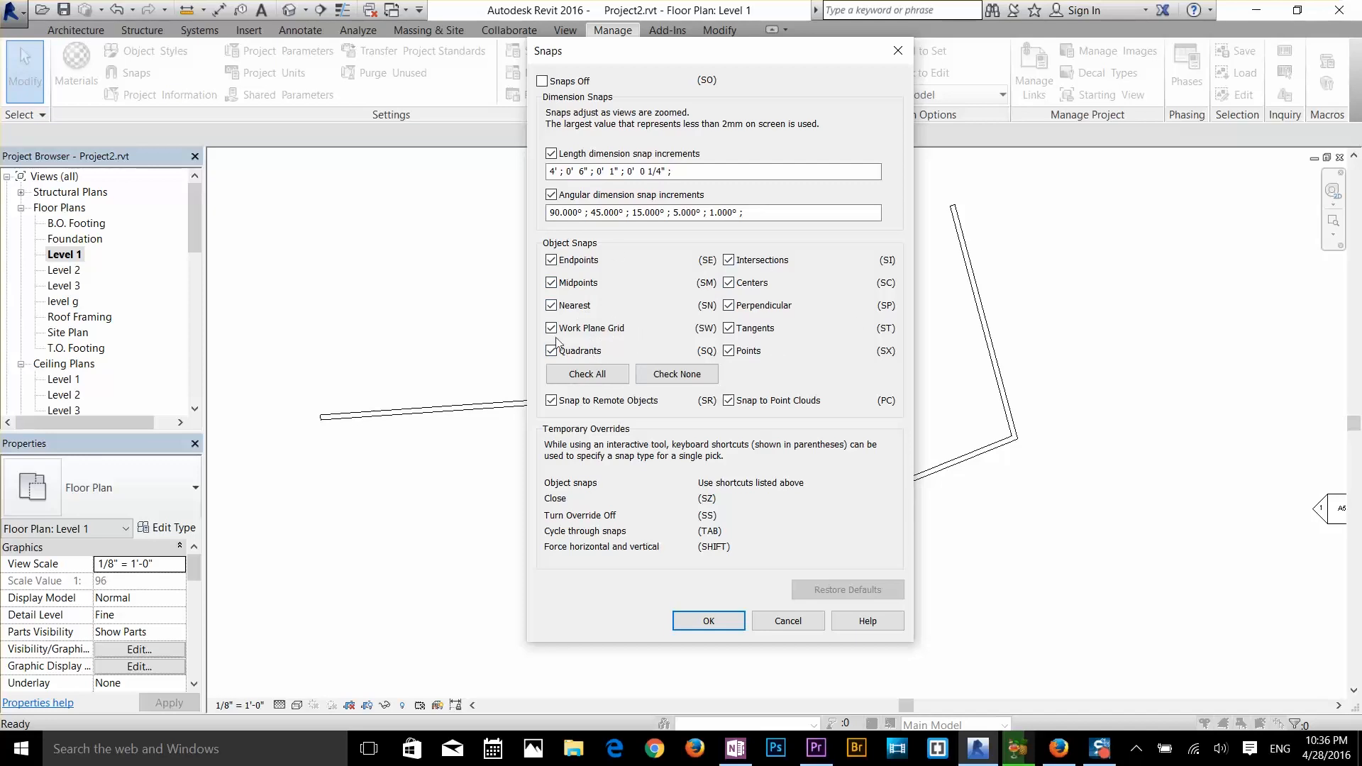
pyautogui.click(563, 375)
pyautogui.click(724, 623)
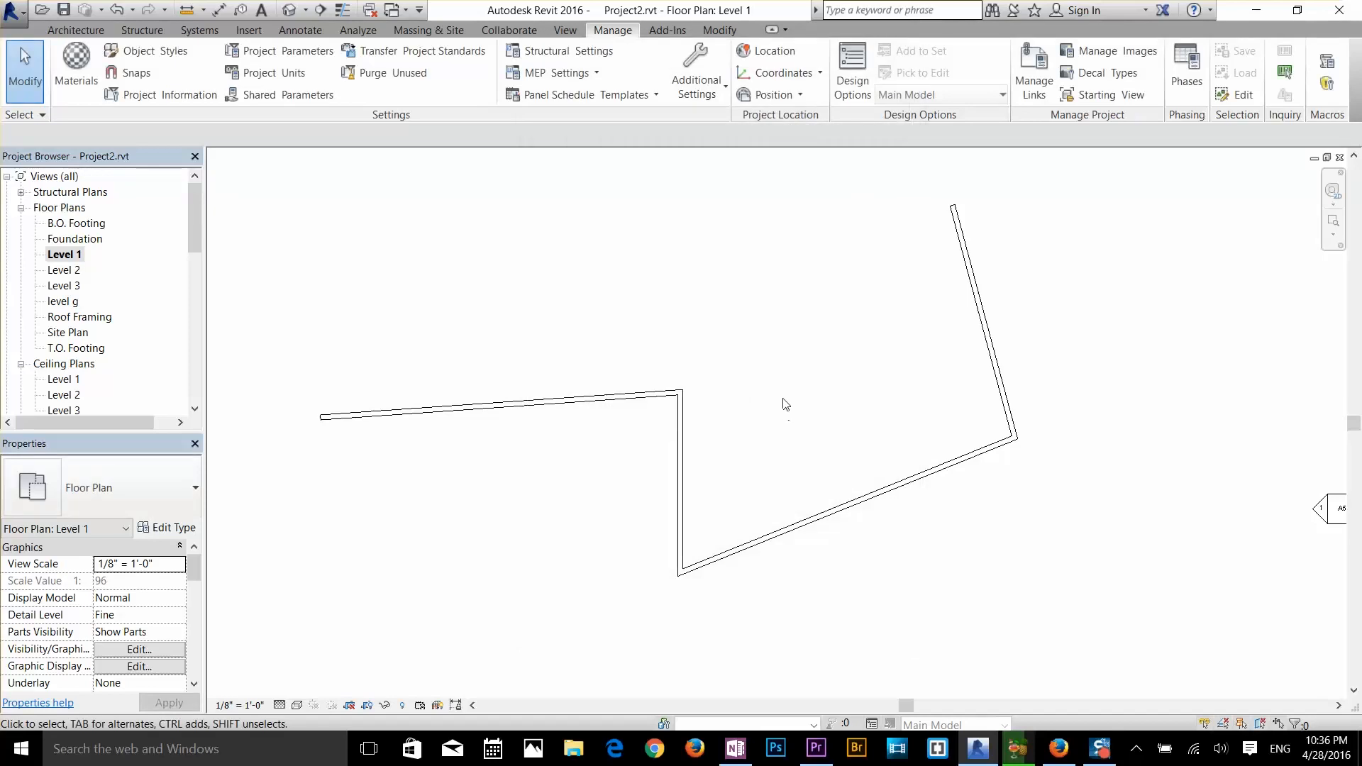
# - Preview a horizontal wall below the zigzag walls, examine how its length snap increments depend on the zoom level, and cancel it
pyautogui.scroll(-1, 784, 405)
pyautogui.moveTo(809, 398); pyautogui.dragTo(799, 303, button='middle')
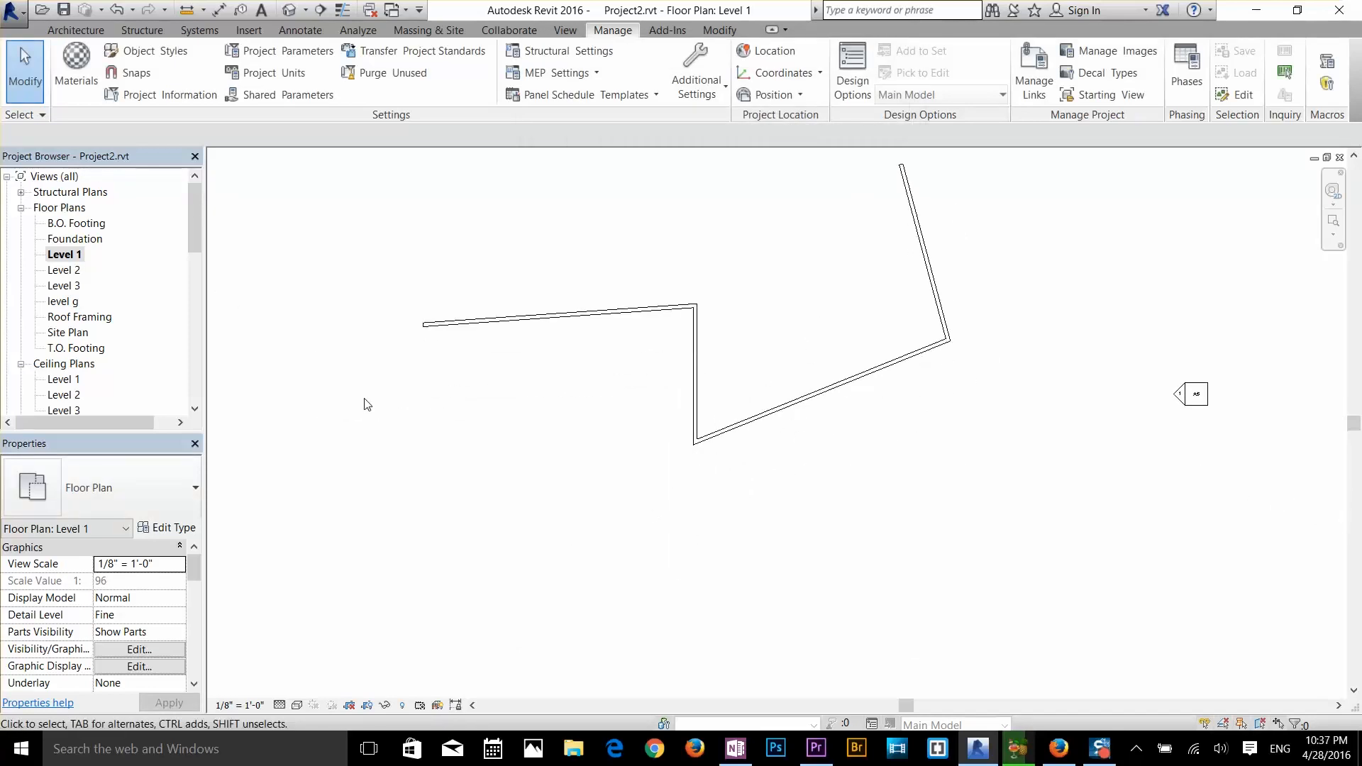
pyautogui.press('s')
pyautogui.press('Escape')
pyautogui.press('w')
pyautogui.press('a')
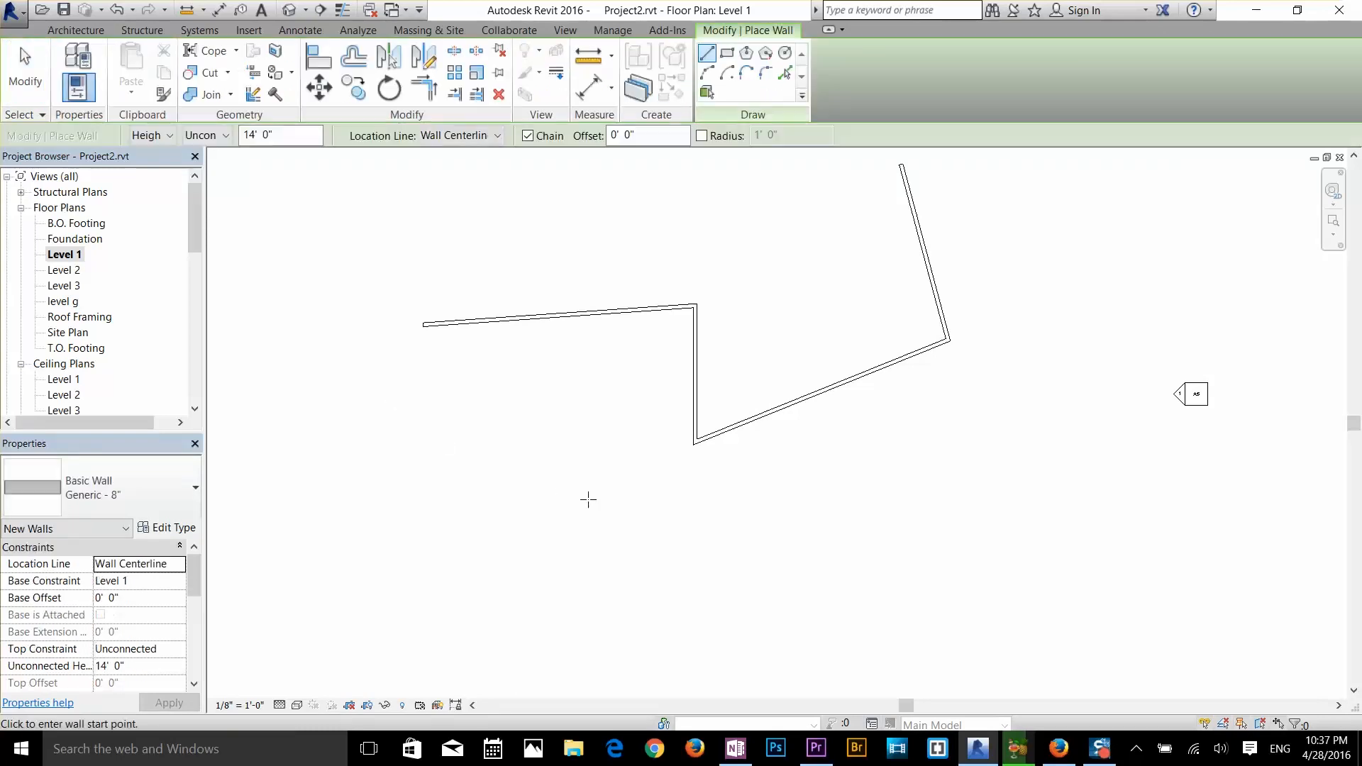
pyautogui.click(565, 520)
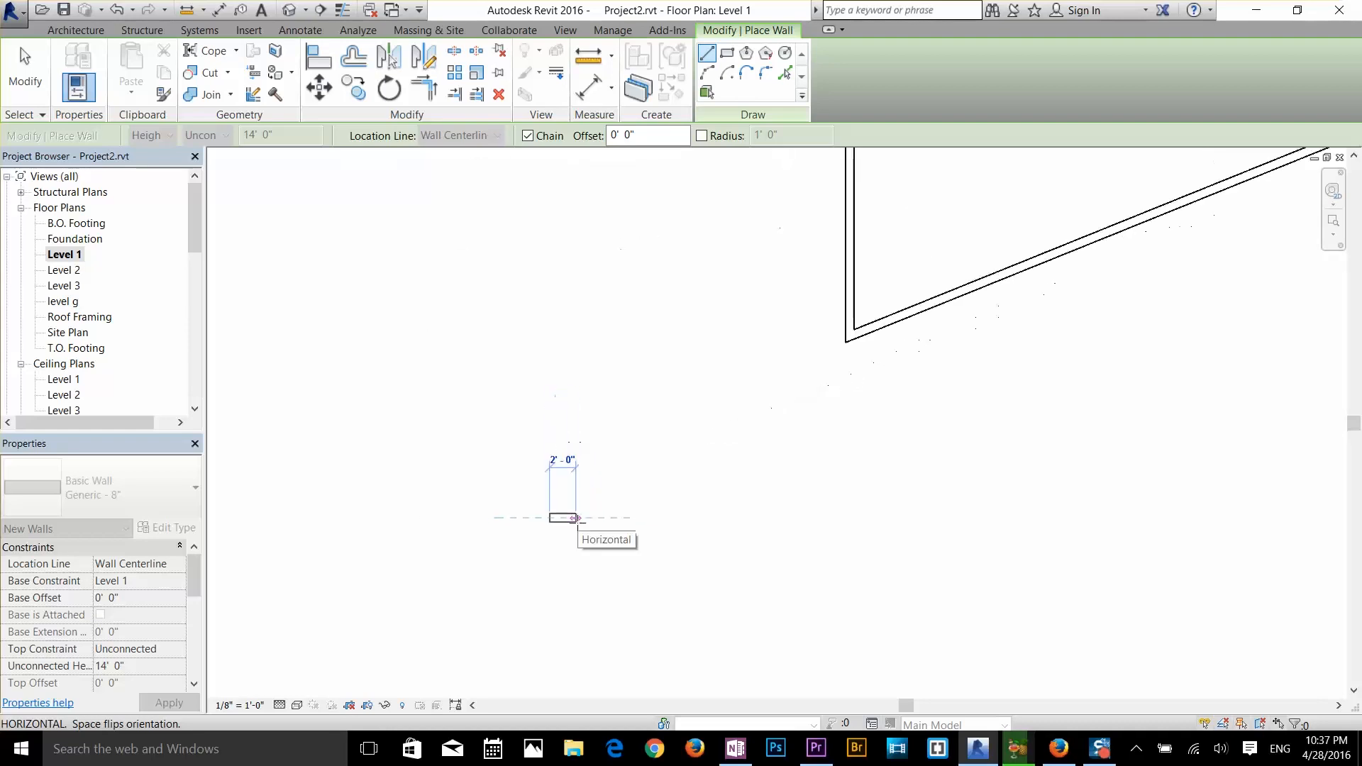
pyautogui.scroll(4, 578, 518)
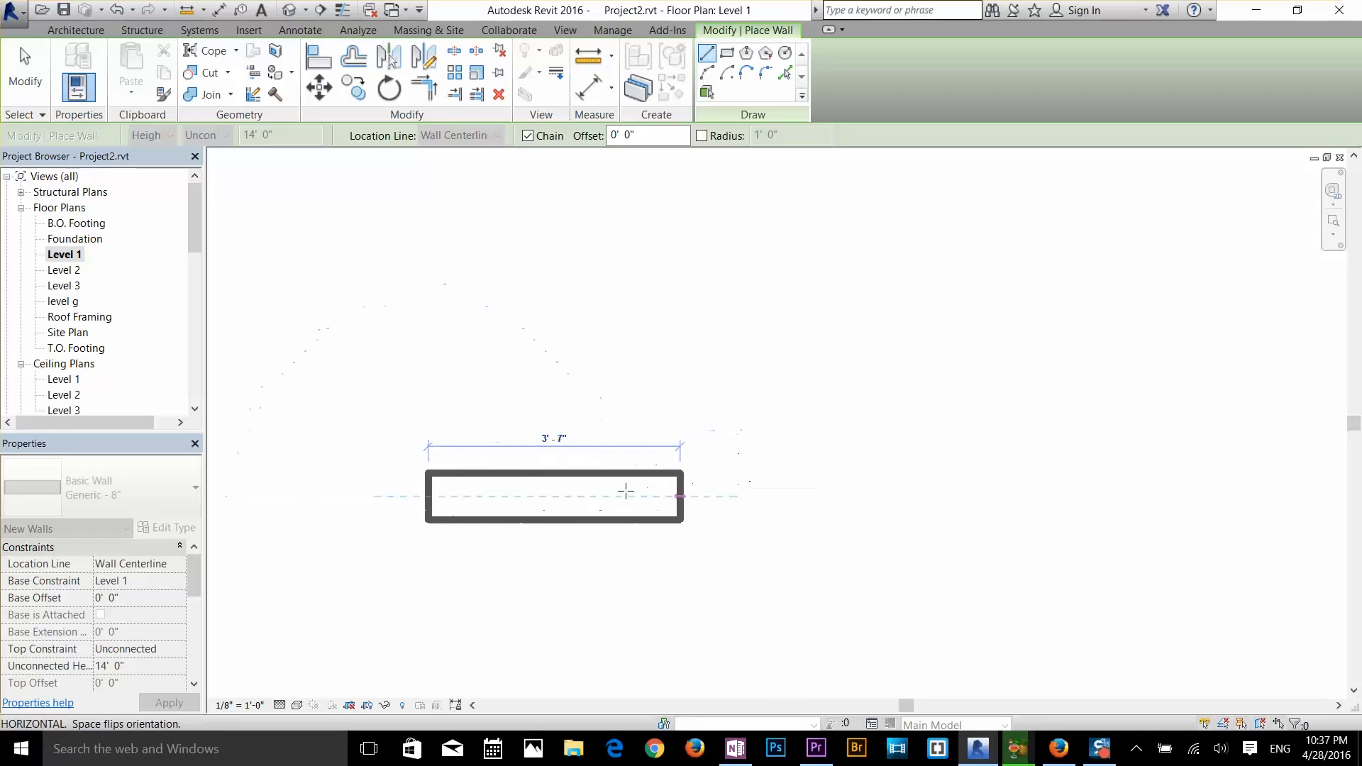
pyautogui.scroll(5, 623, 489)
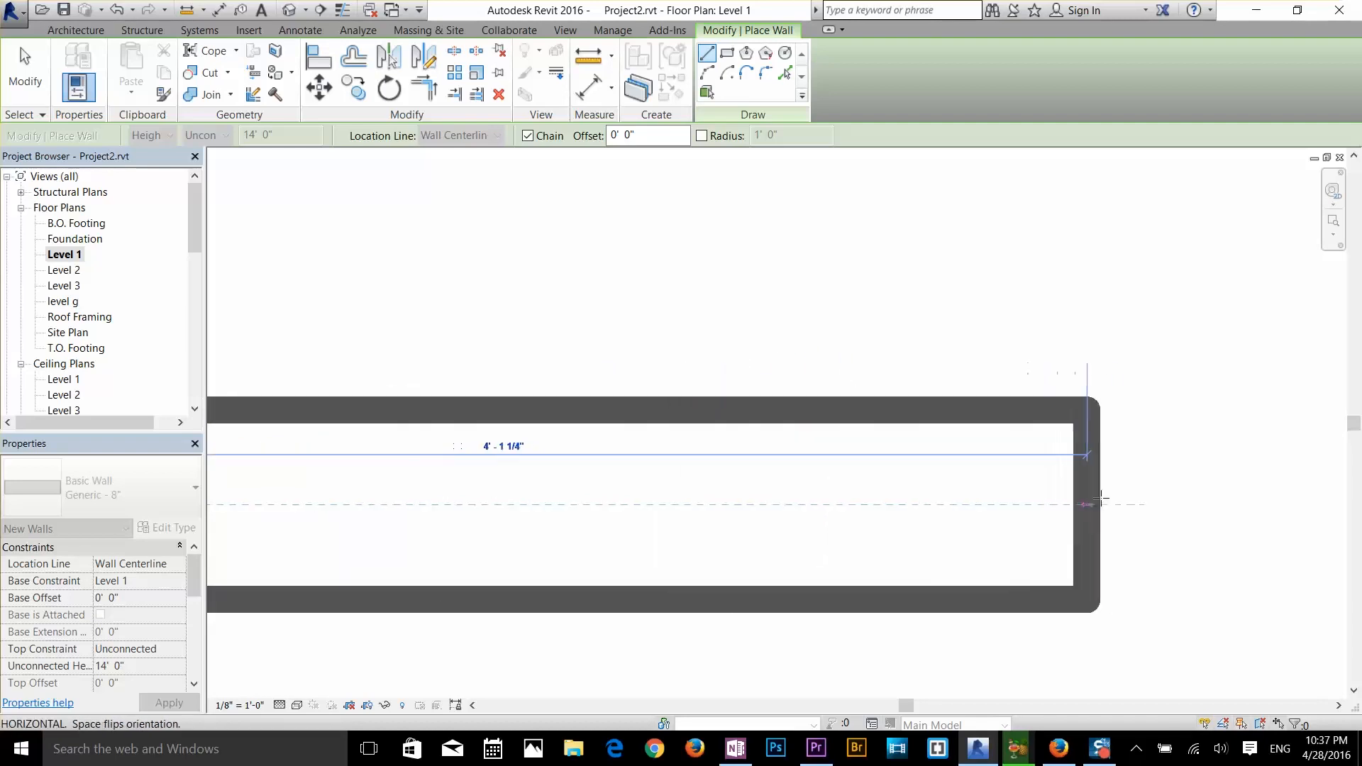
pyautogui.scroll(-4, 1064, 482)
pyautogui.moveTo(1056, 478); pyautogui.dragTo(726, 480, button='middle')
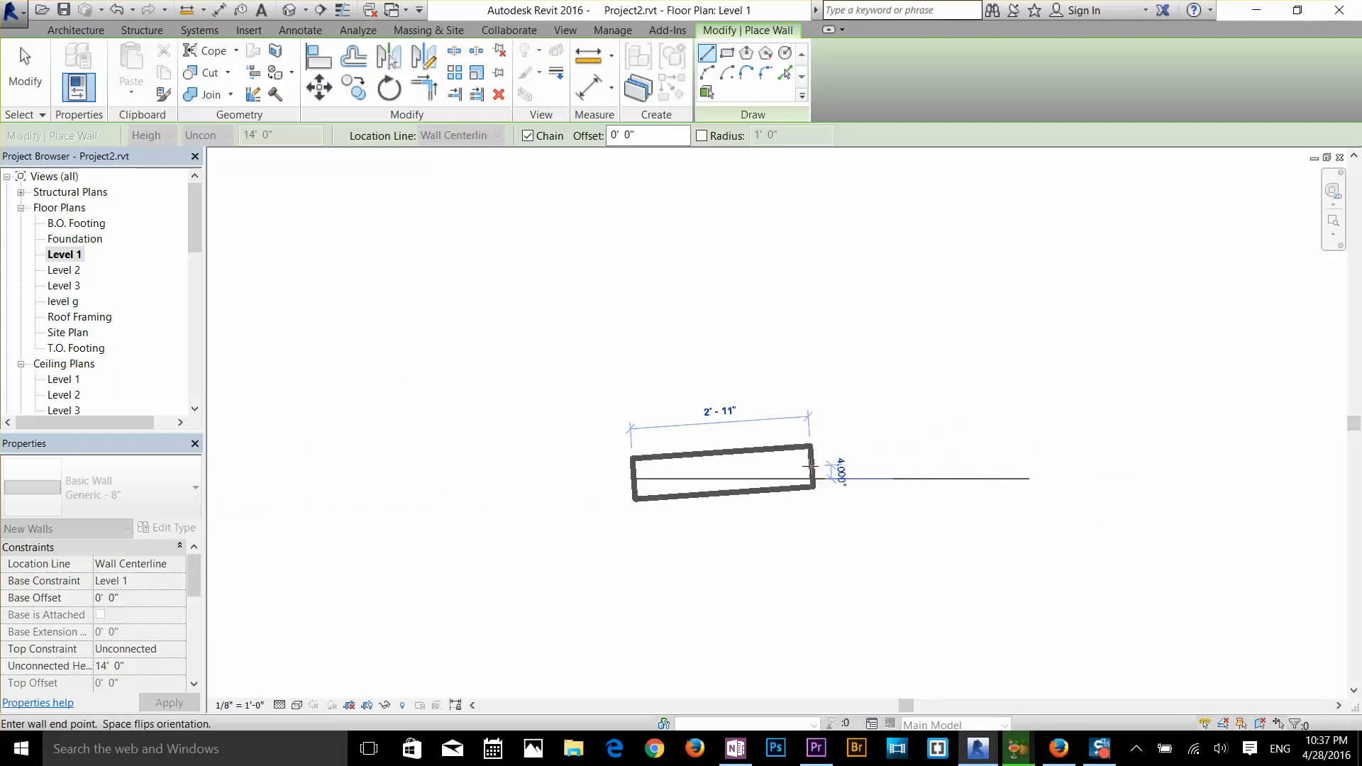
pyautogui.press('Escape')
pyautogui.press('Escape')
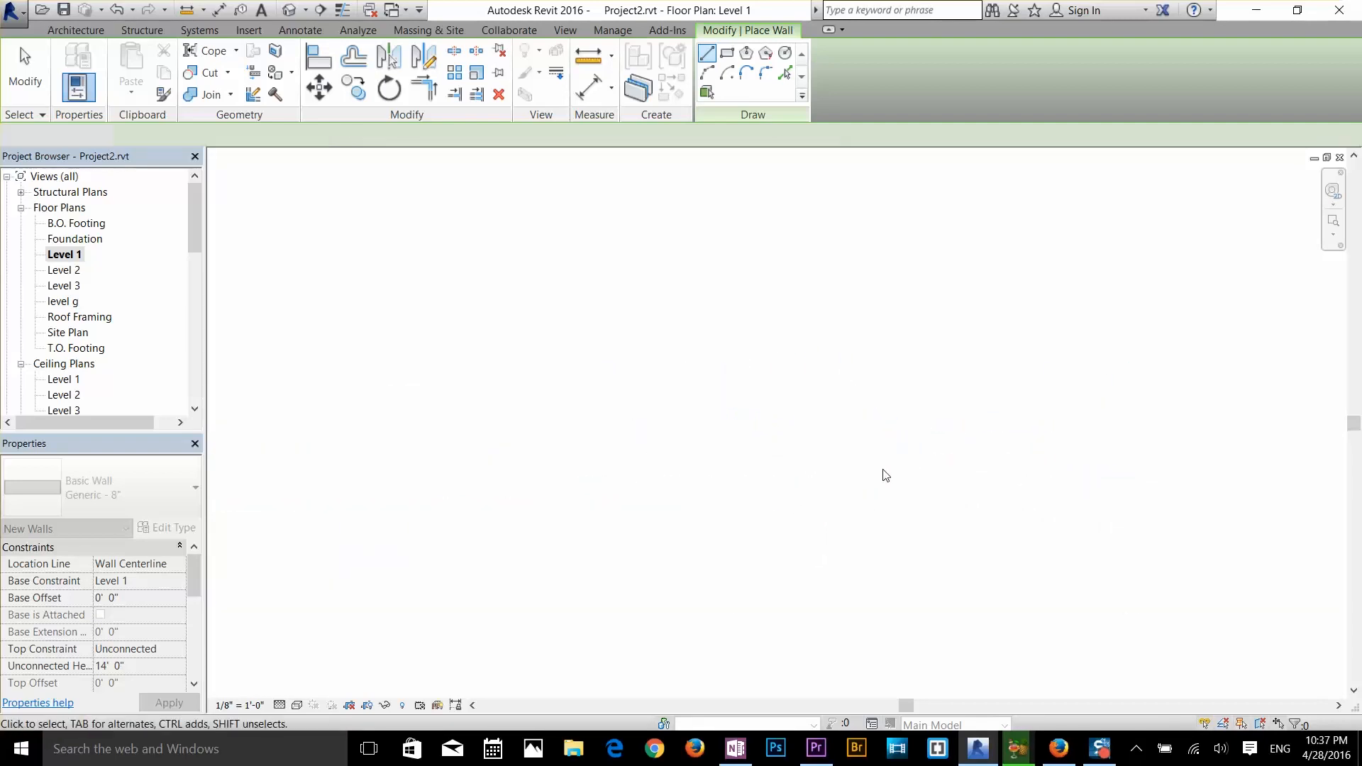
# - Add a 2' increment to the length dimension snap increments, and check the updated list in the snap settings
pyautogui.click(137, 74)
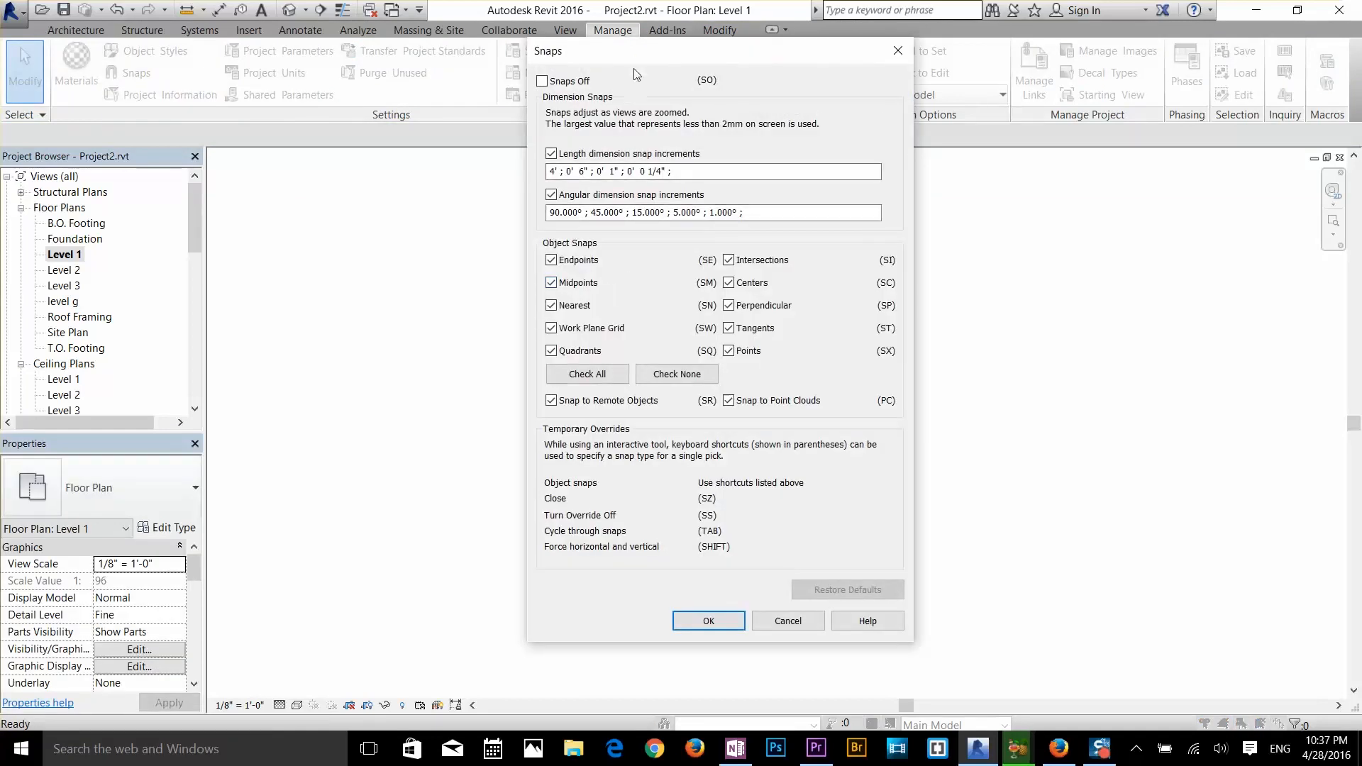
pyautogui.moveTo(634, 54); pyautogui.dragTo(632, 95)
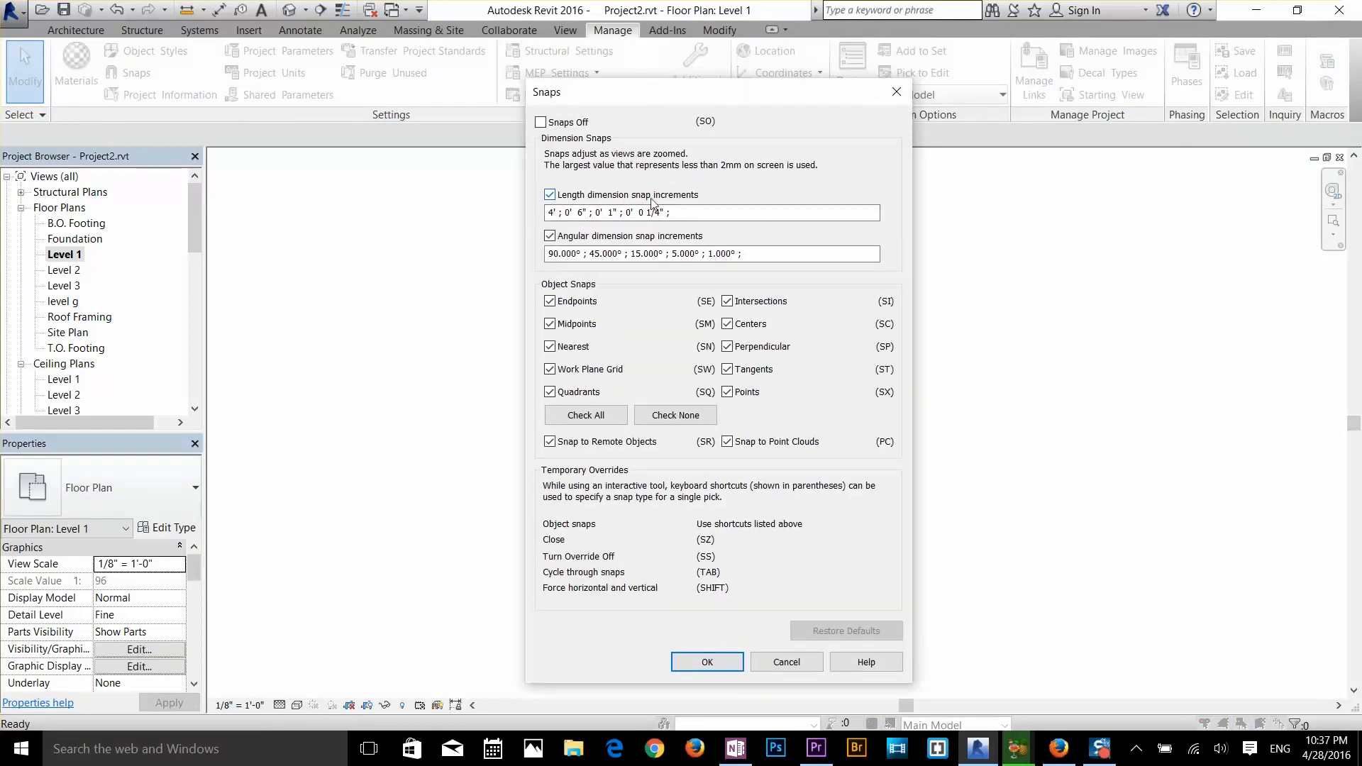
pyautogui.click(707, 214)
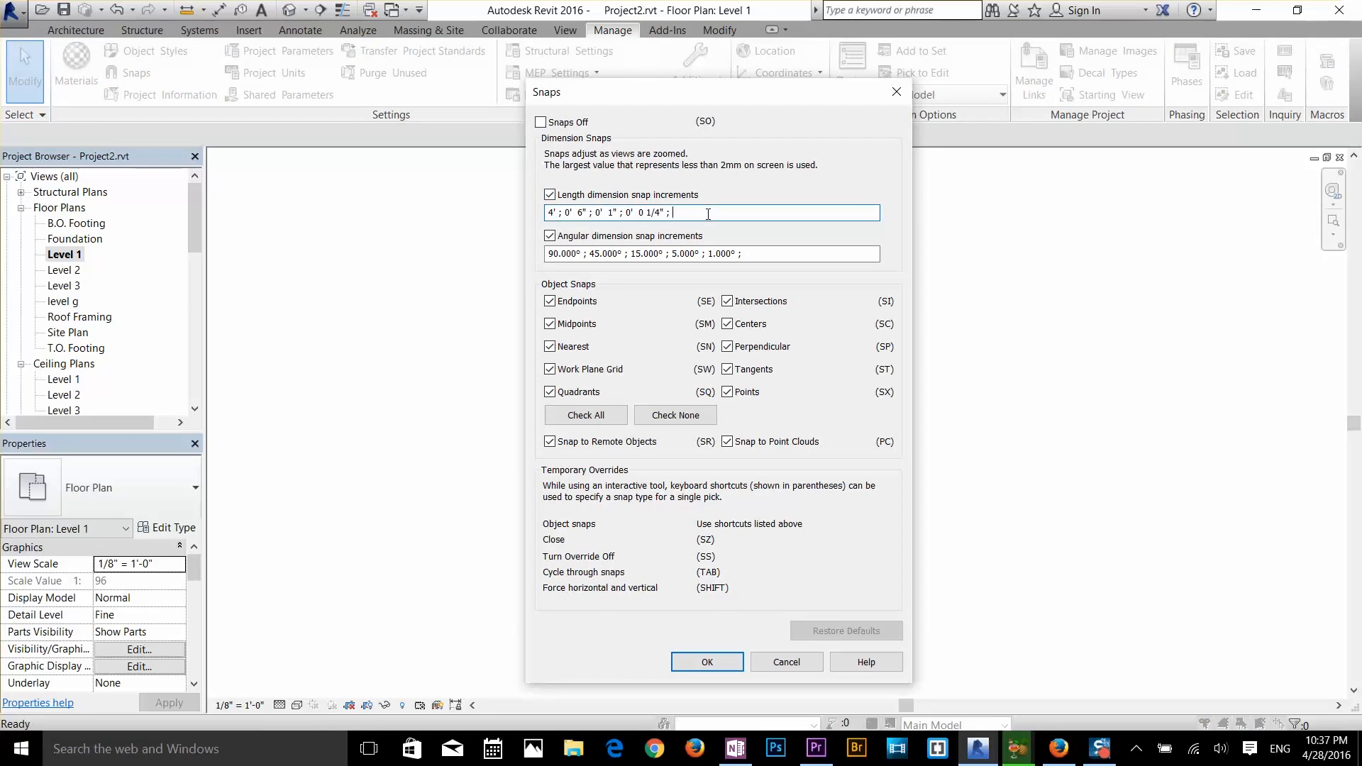
pyautogui.write('2')
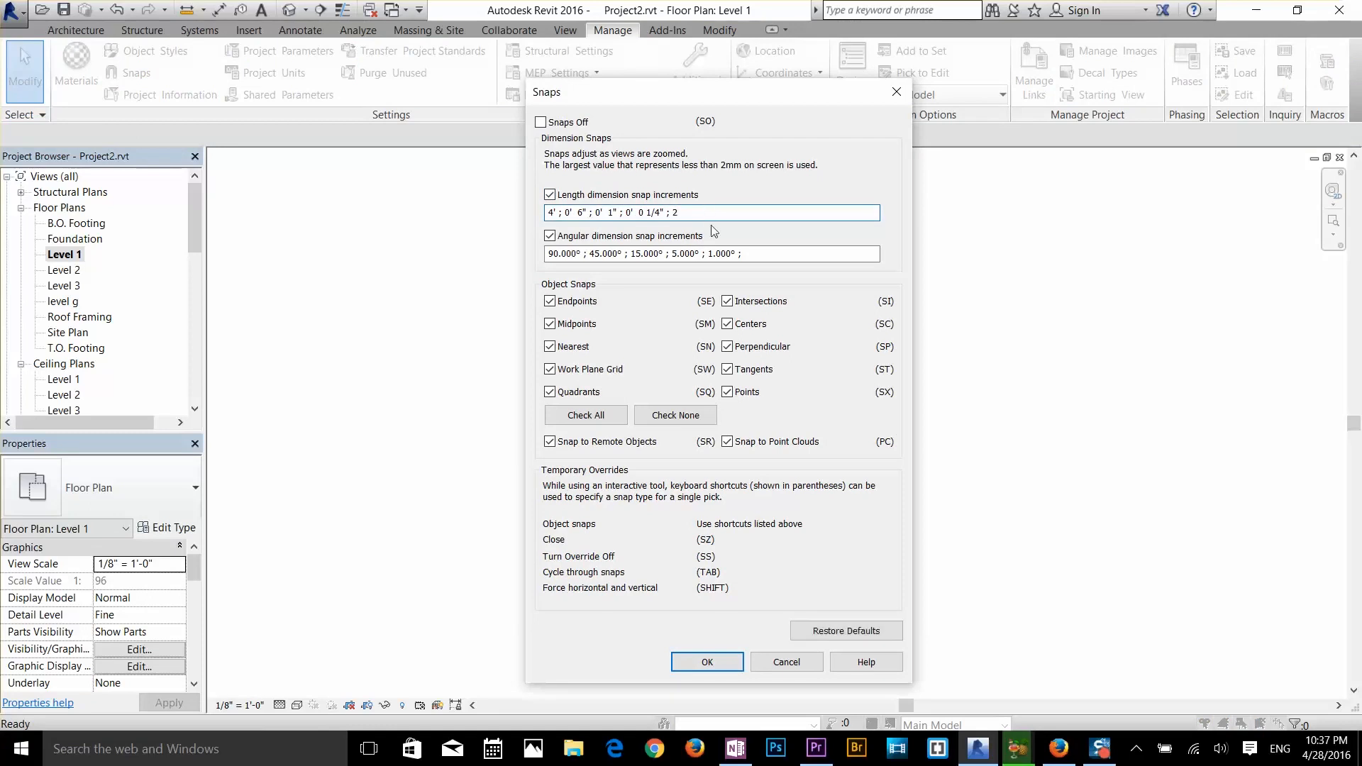
pyautogui.click(707, 662)
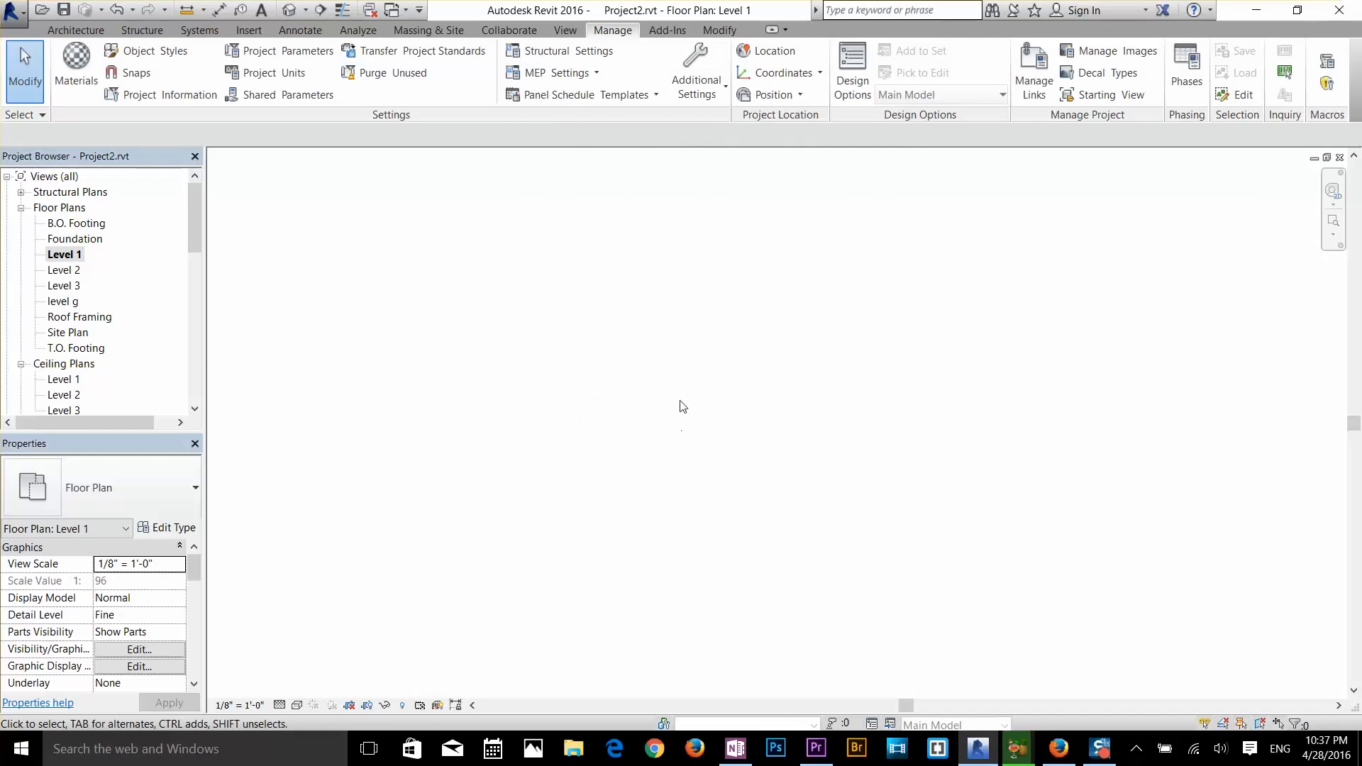
pyautogui.click(129, 72)
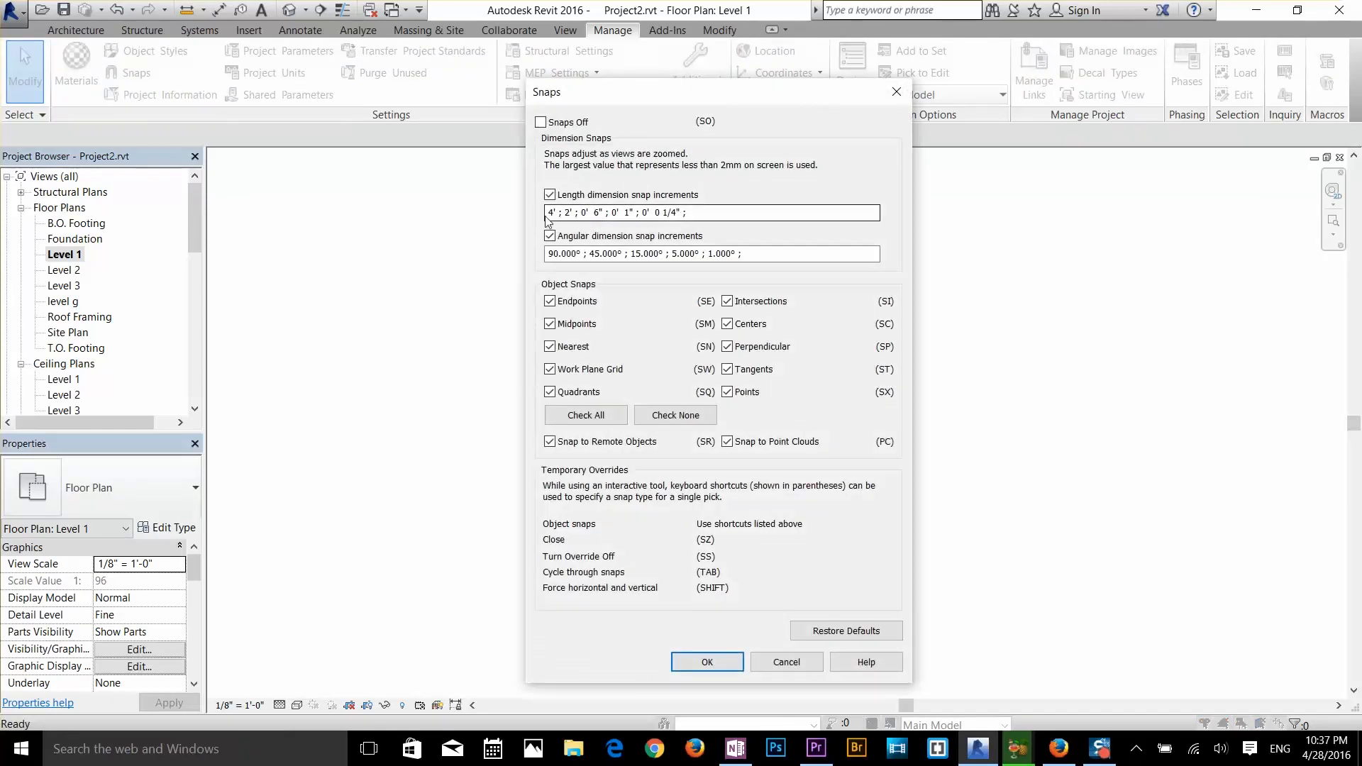
pyautogui.click(708, 662)
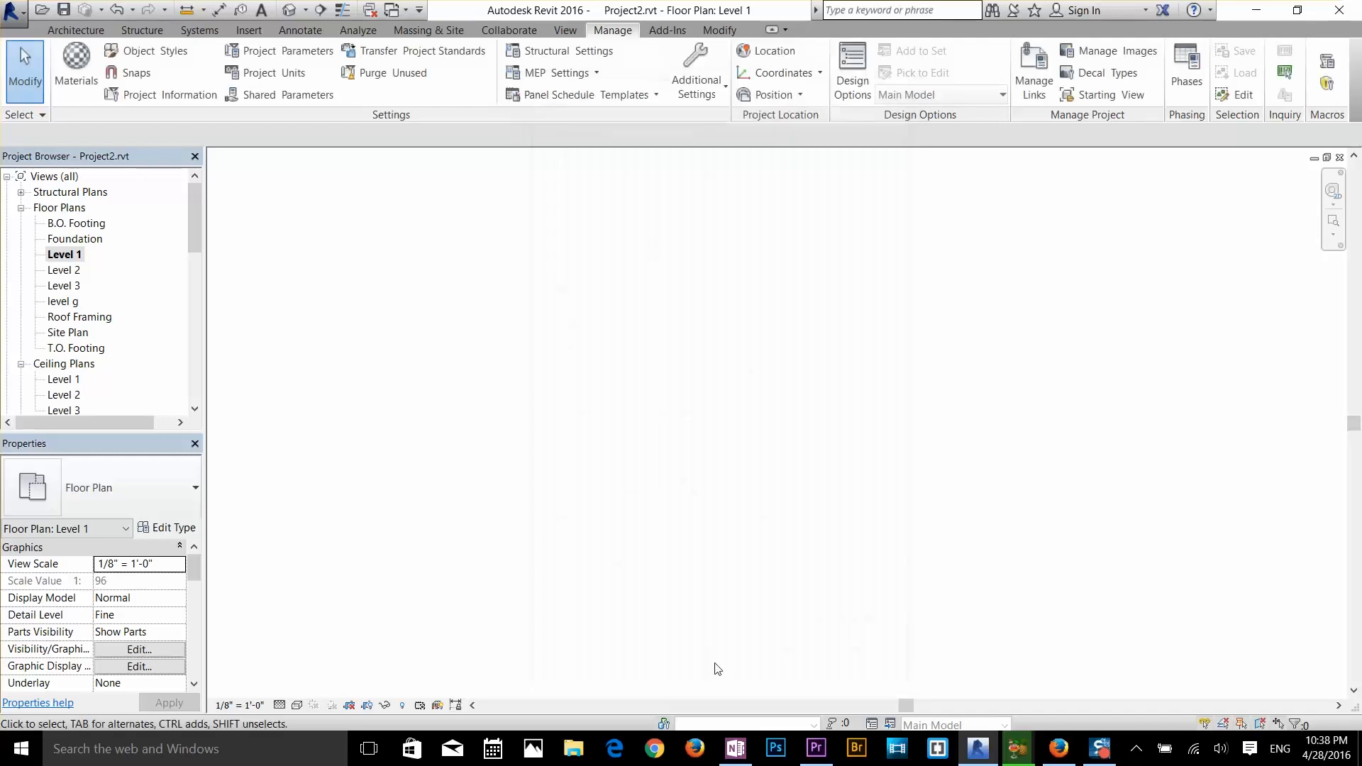
# - Preview another horizontal wall below the zigzag walls to examine length snapping with the revised increments, and cancel the Wall tool
pyautogui.press('w')
pyautogui.press('a')
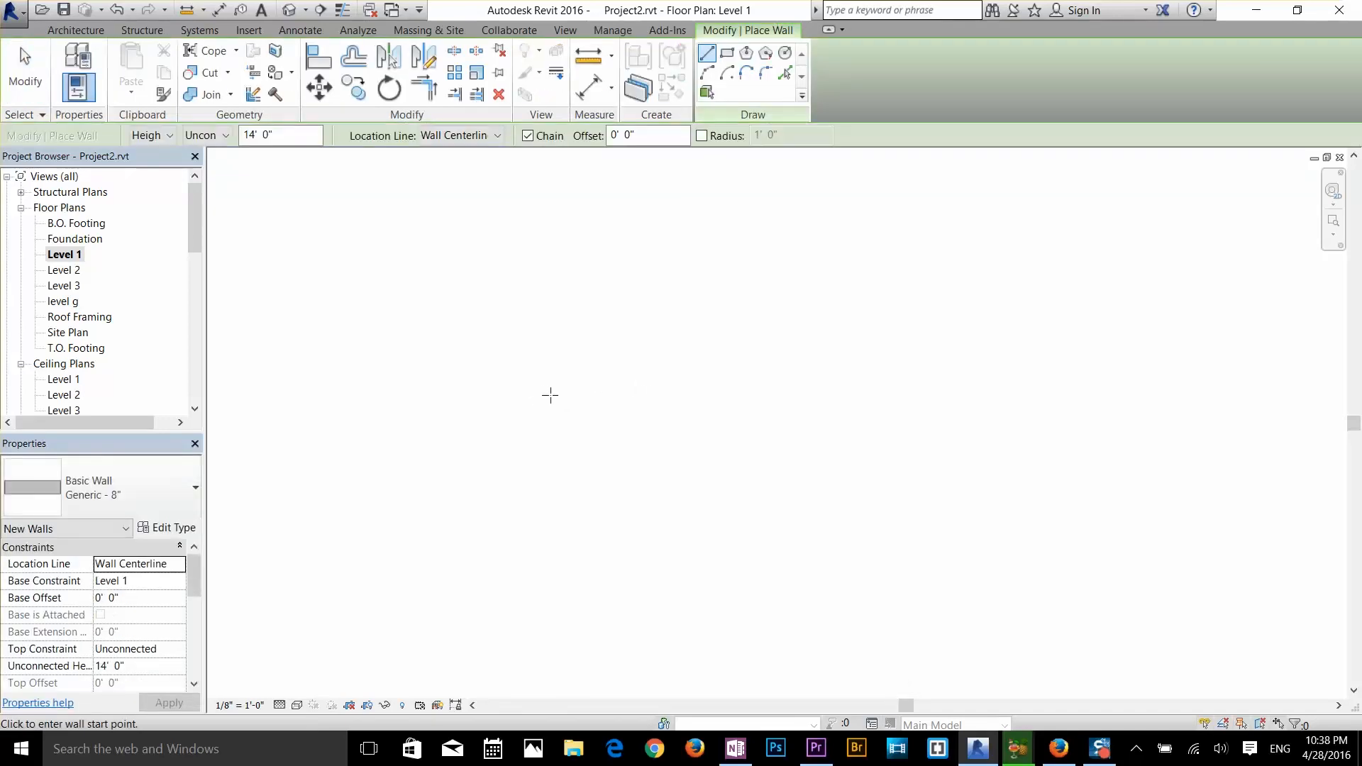
pyautogui.scroll(-6, 552, 394)
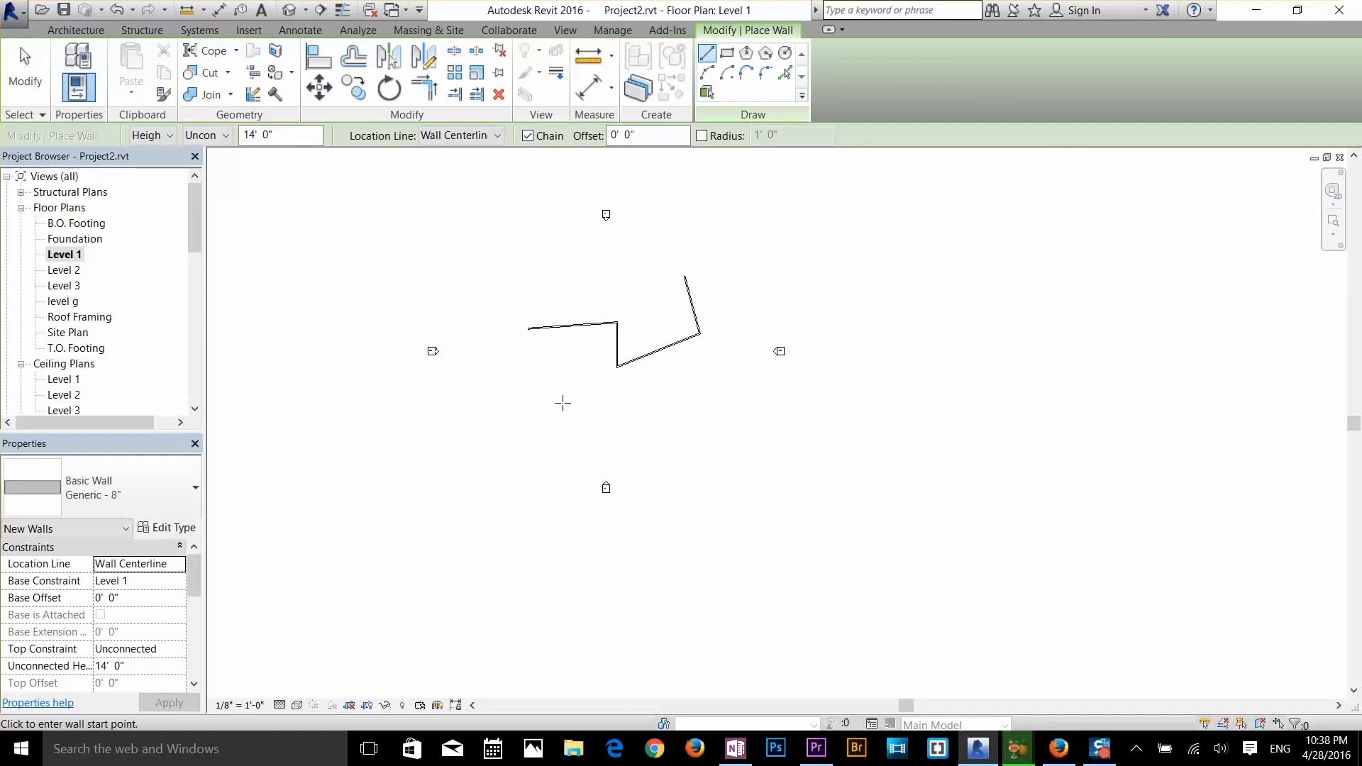
pyautogui.click(506, 378)
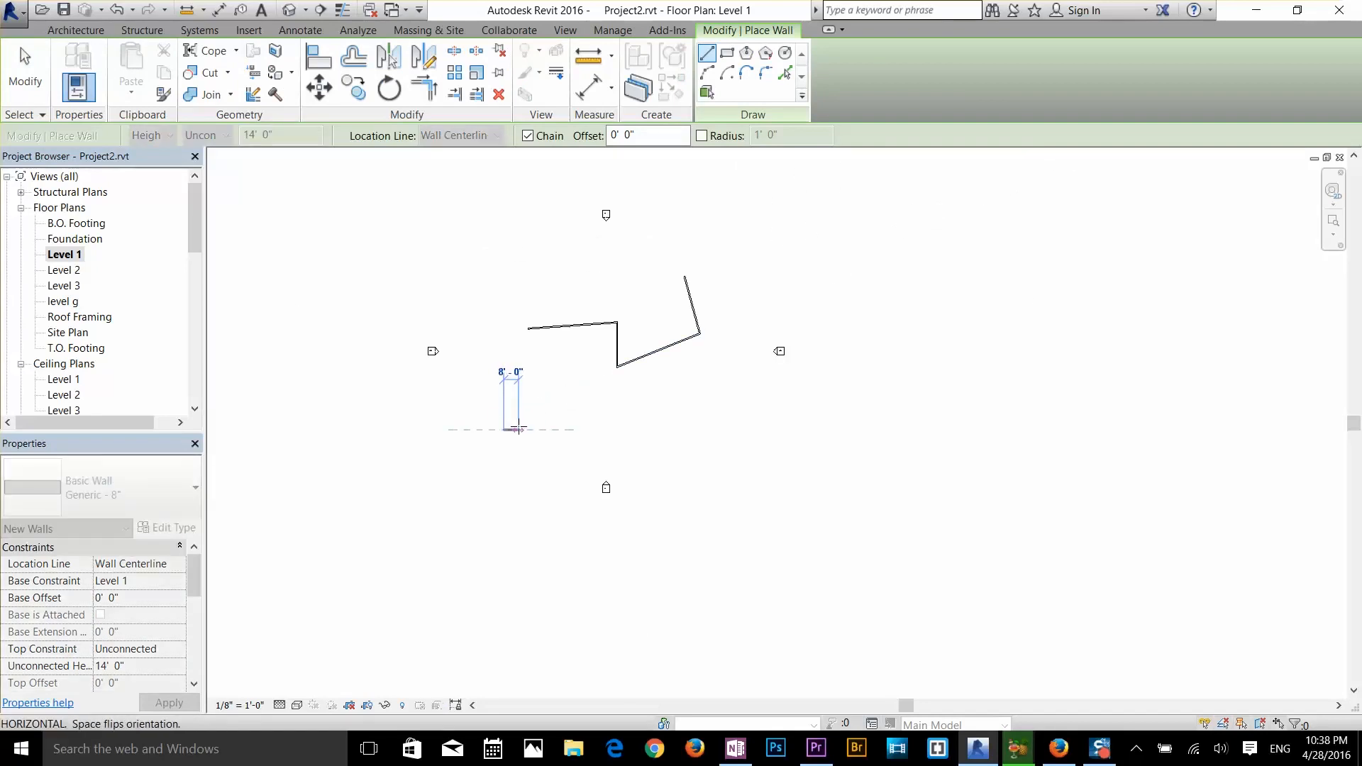
pyautogui.scroll(3, 518, 429)
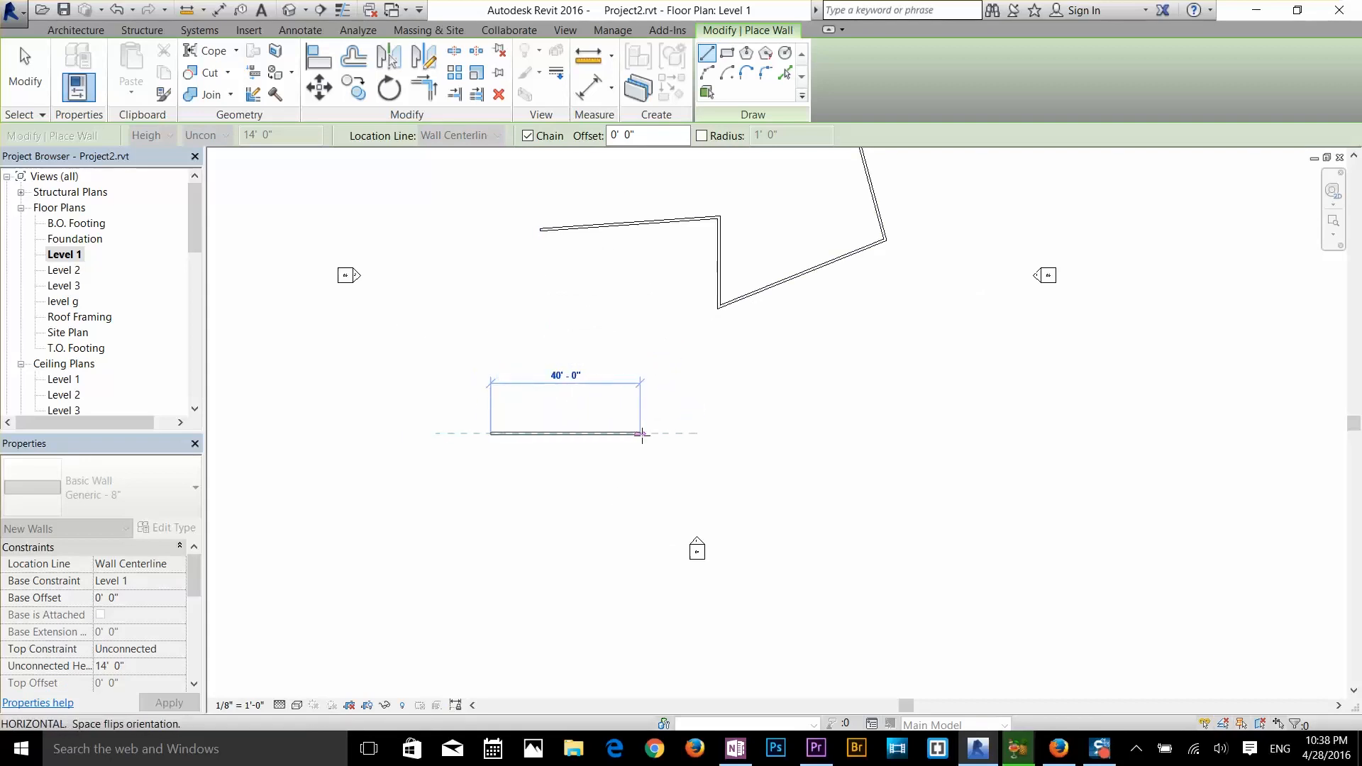
pyautogui.press('Escape')
pyautogui.press('Escape')
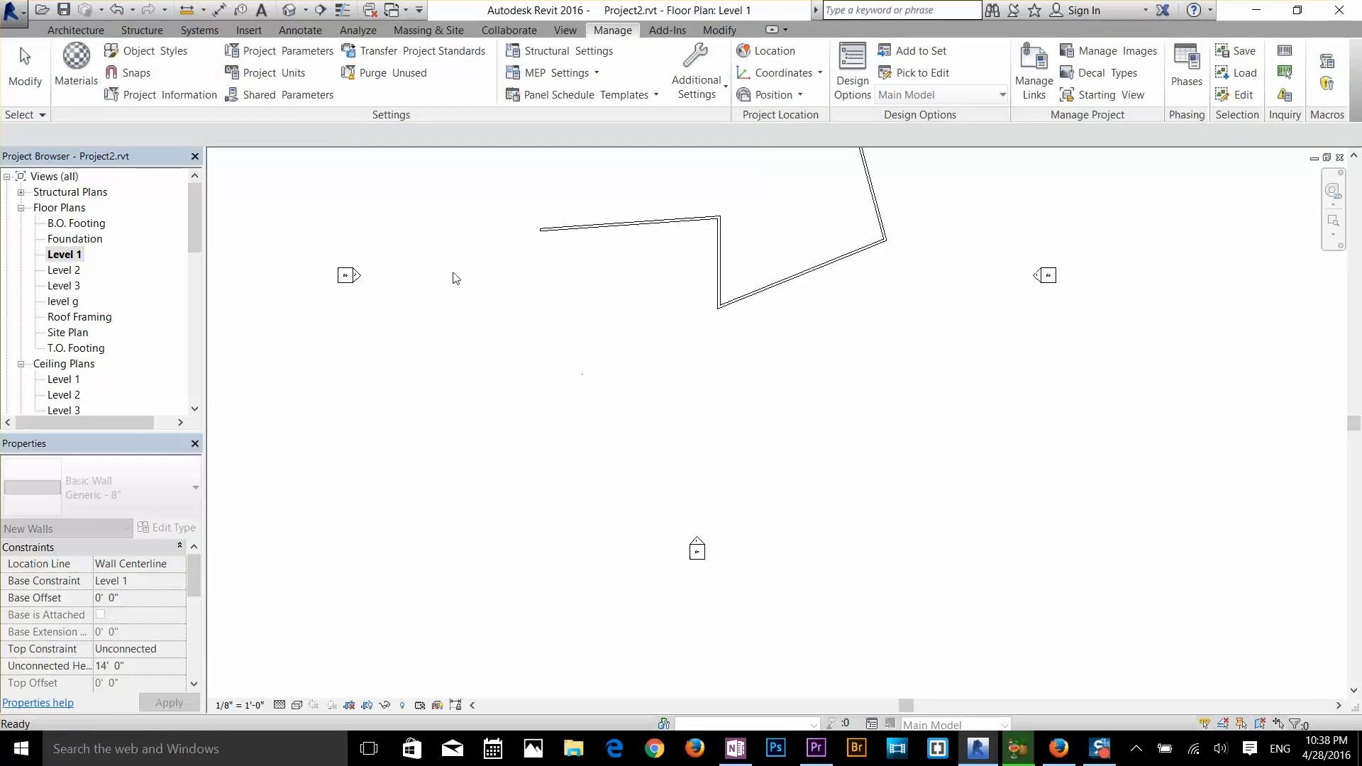
# - Remove the 2' increment from the length dimension snap increments in the project's snap settings and accept the change
pyautogui.click(128, 73)
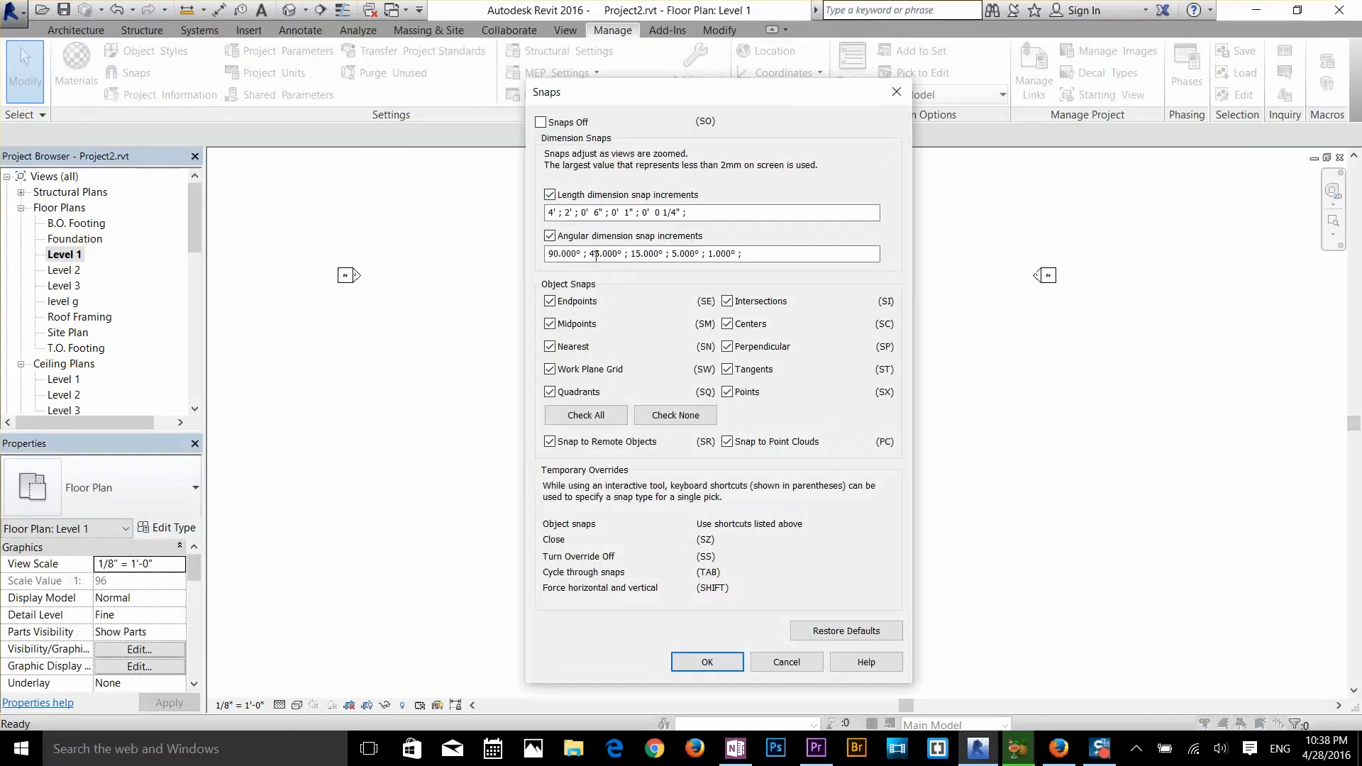
pyautogui.click(571, 212)
pyautogui.press('BackSpace')
pyautogui.press('BackSpace')
pyautogui.press('BackSpace')
pyautogui.press('BackSpace')
pyautogui.press('BackSpace')
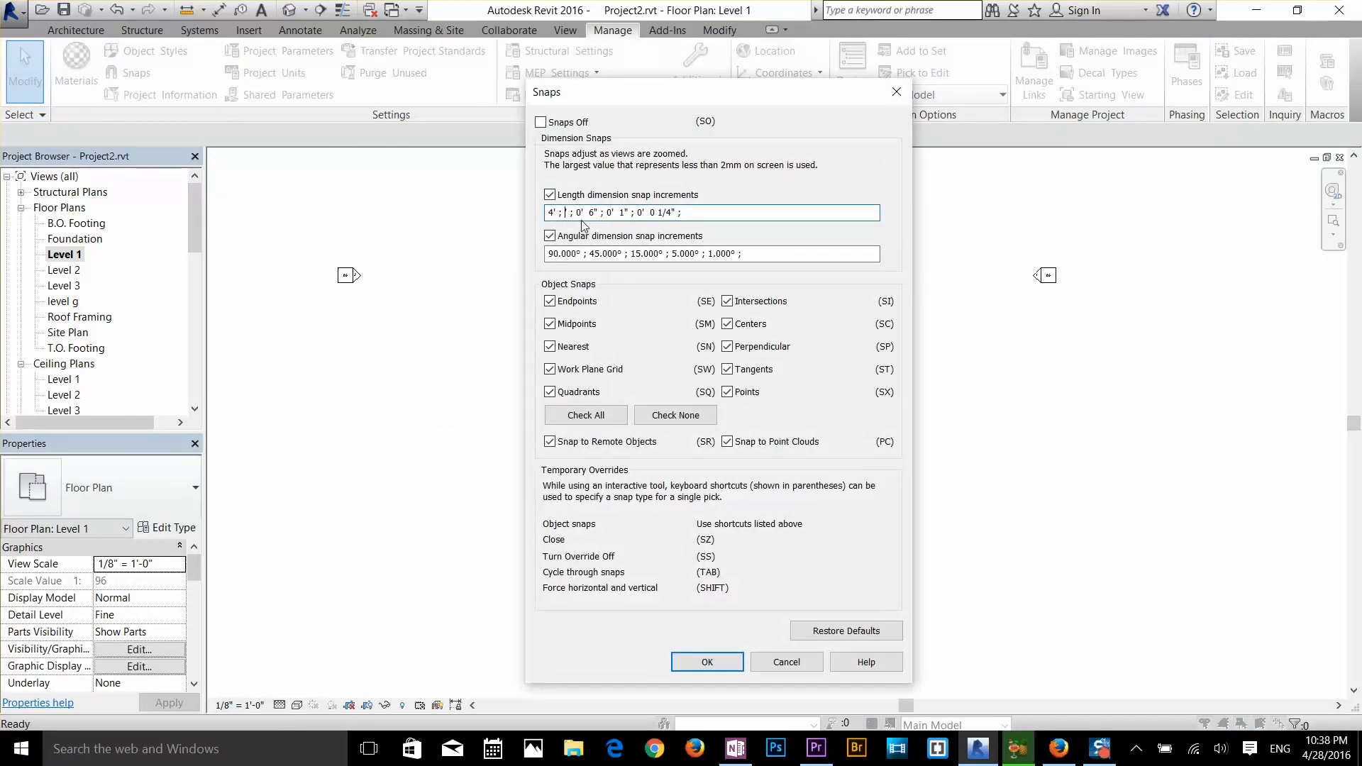
pyautogui.press('BackSpace')
pyautogui.click(707, 658)
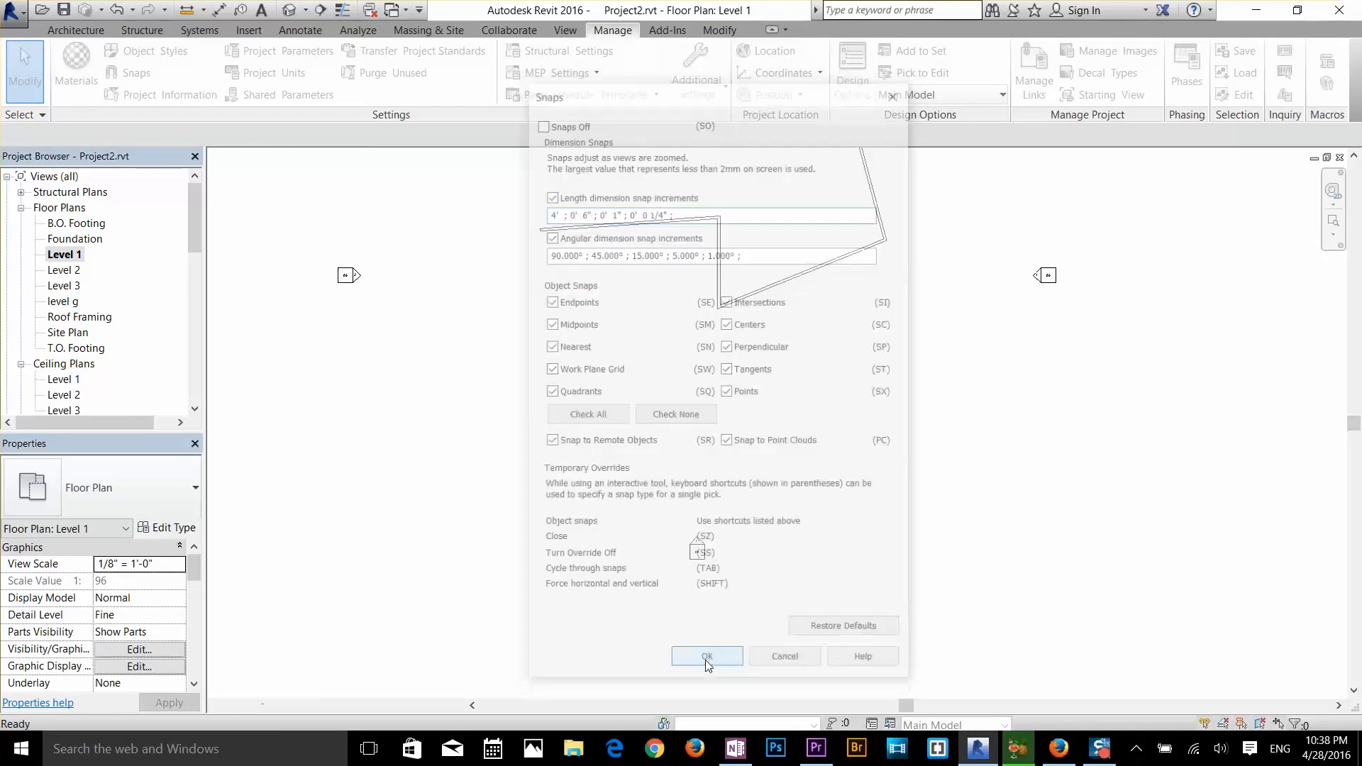
# - Draw a horizontal Exterior - Brick on CMU wall between the west and east elevation markers and exit the Wall tool
pyautogui.moveTo(689, 353); pyautogui.dragTo(719, 498, button='middle')
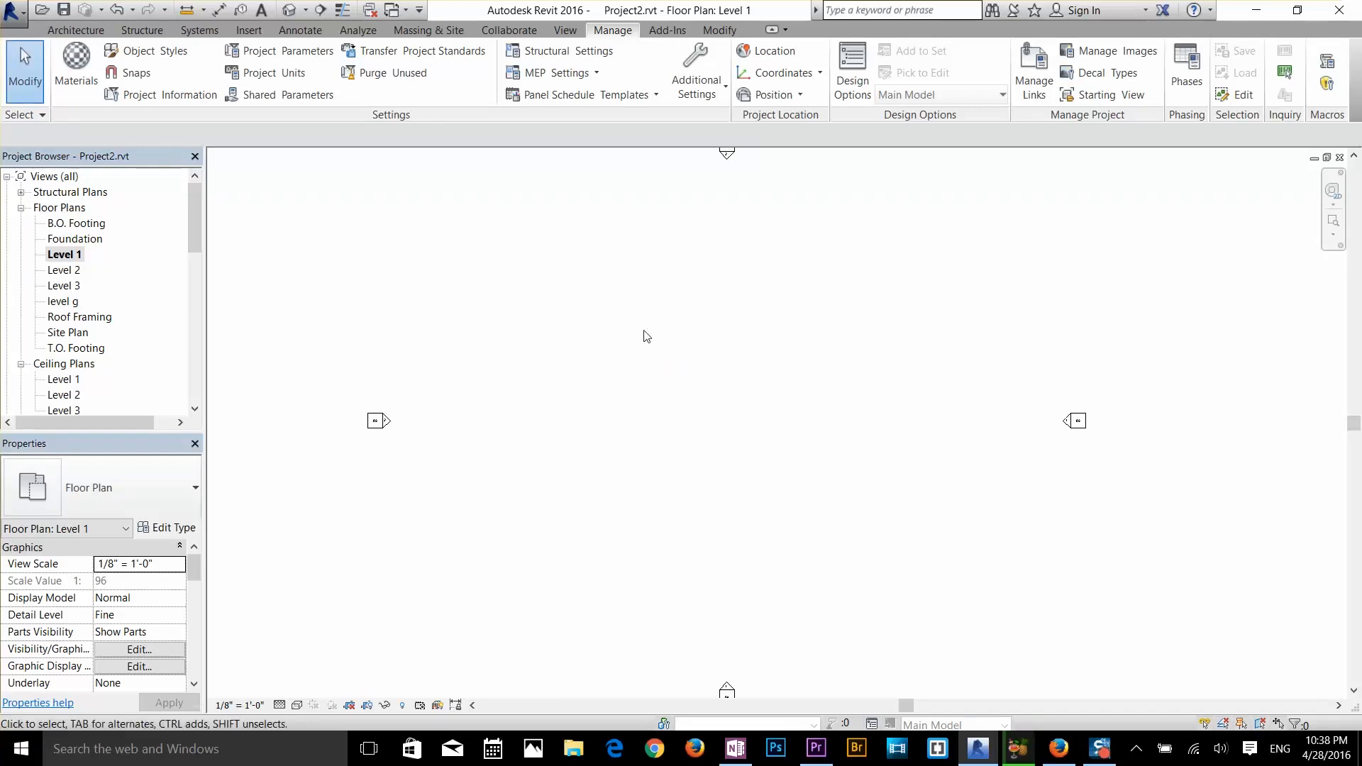
pyautogui.click(76, 30)
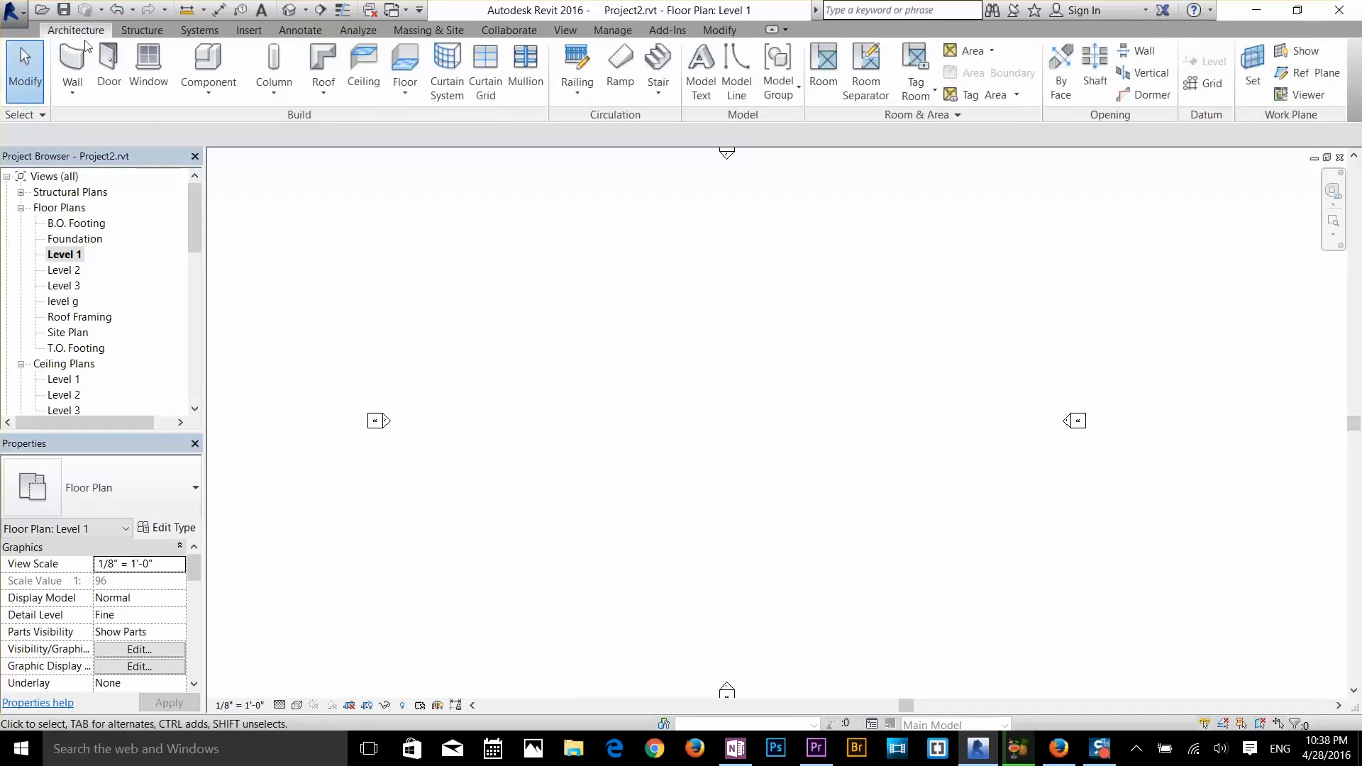
pyautogui.click(82, 60)
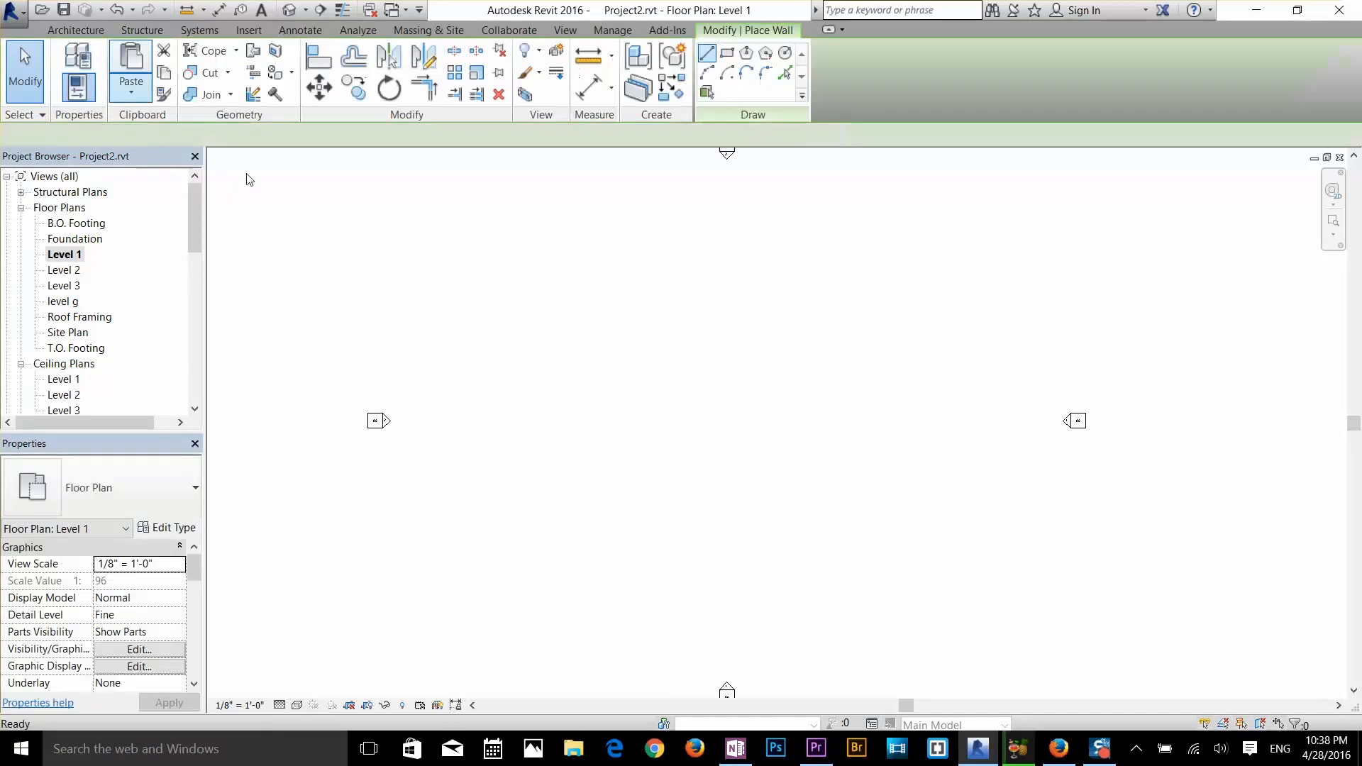
pyautogui.click(113, 494)
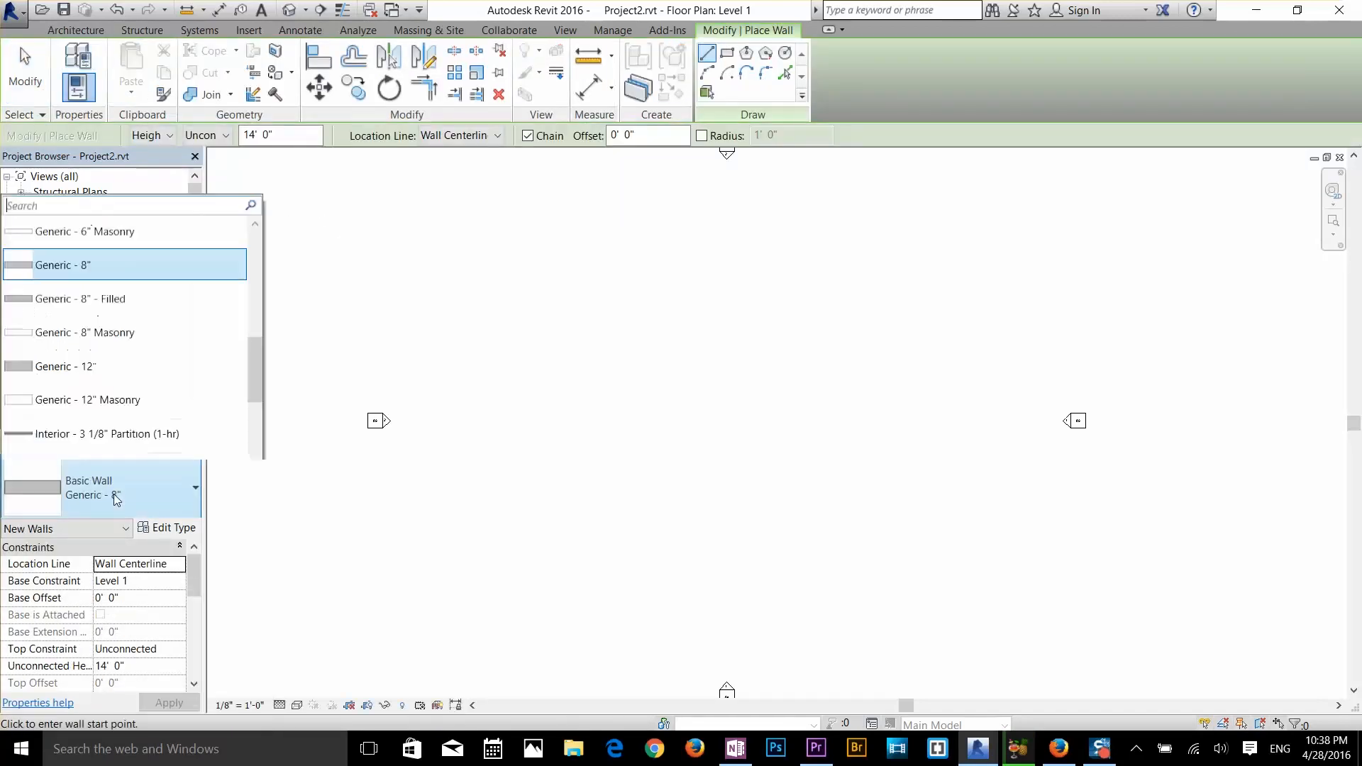
pyautogui.scroll(5, 101, 157)
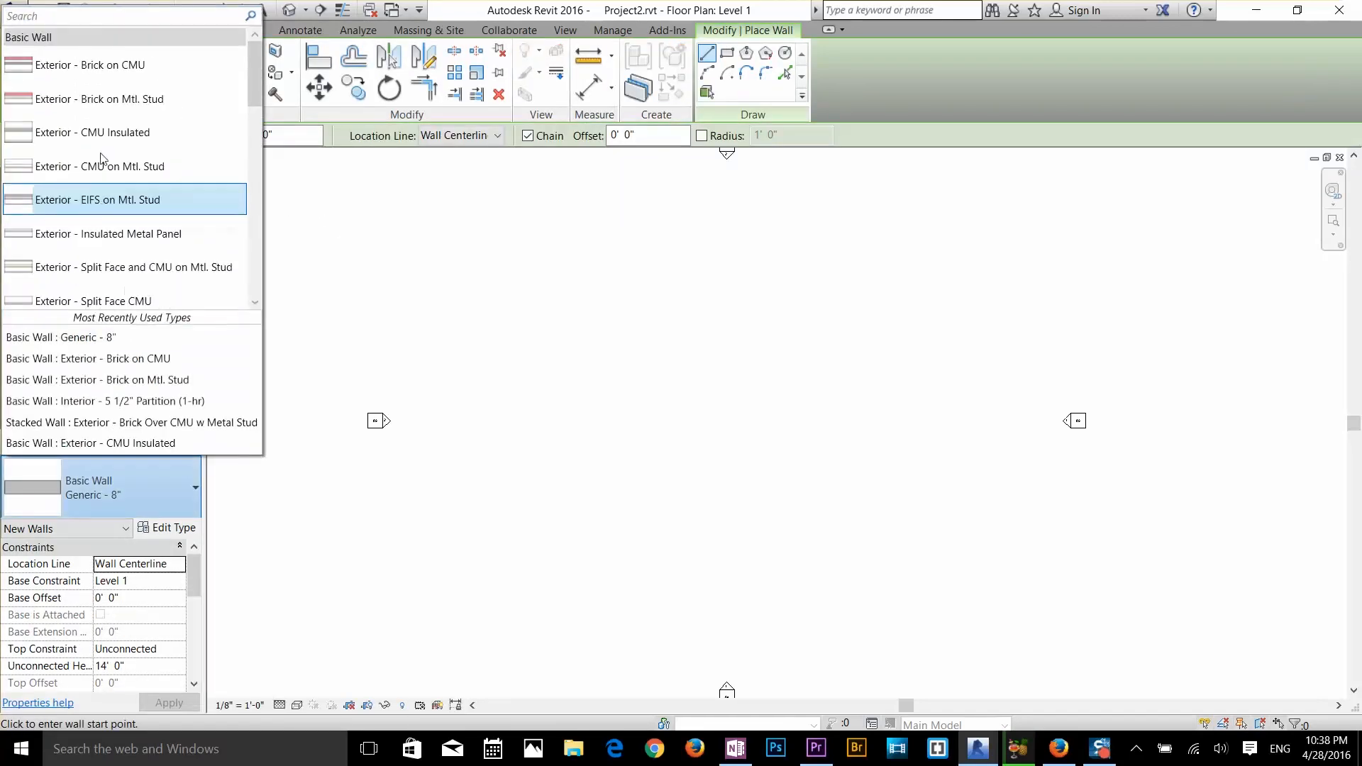
pyautogui.click(101, 71)
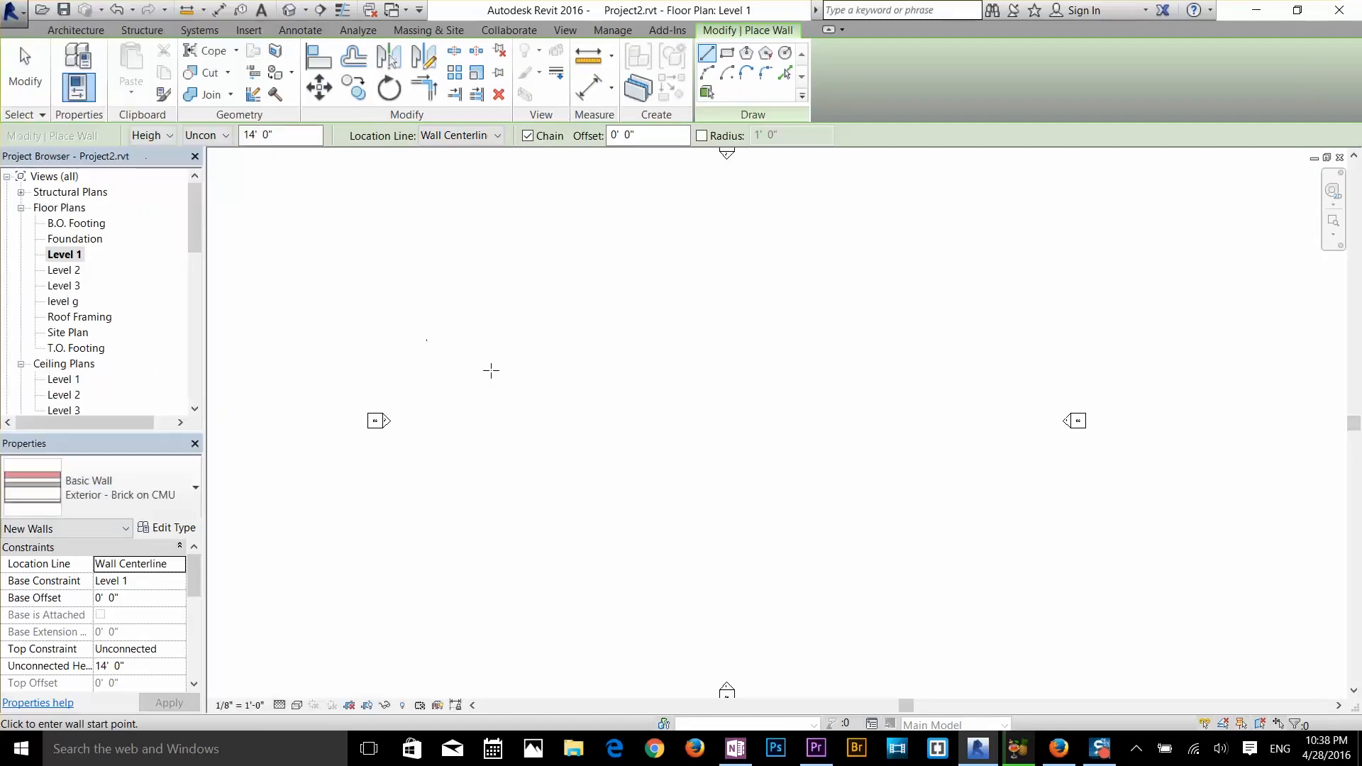
pyautogui.click(561, 411)
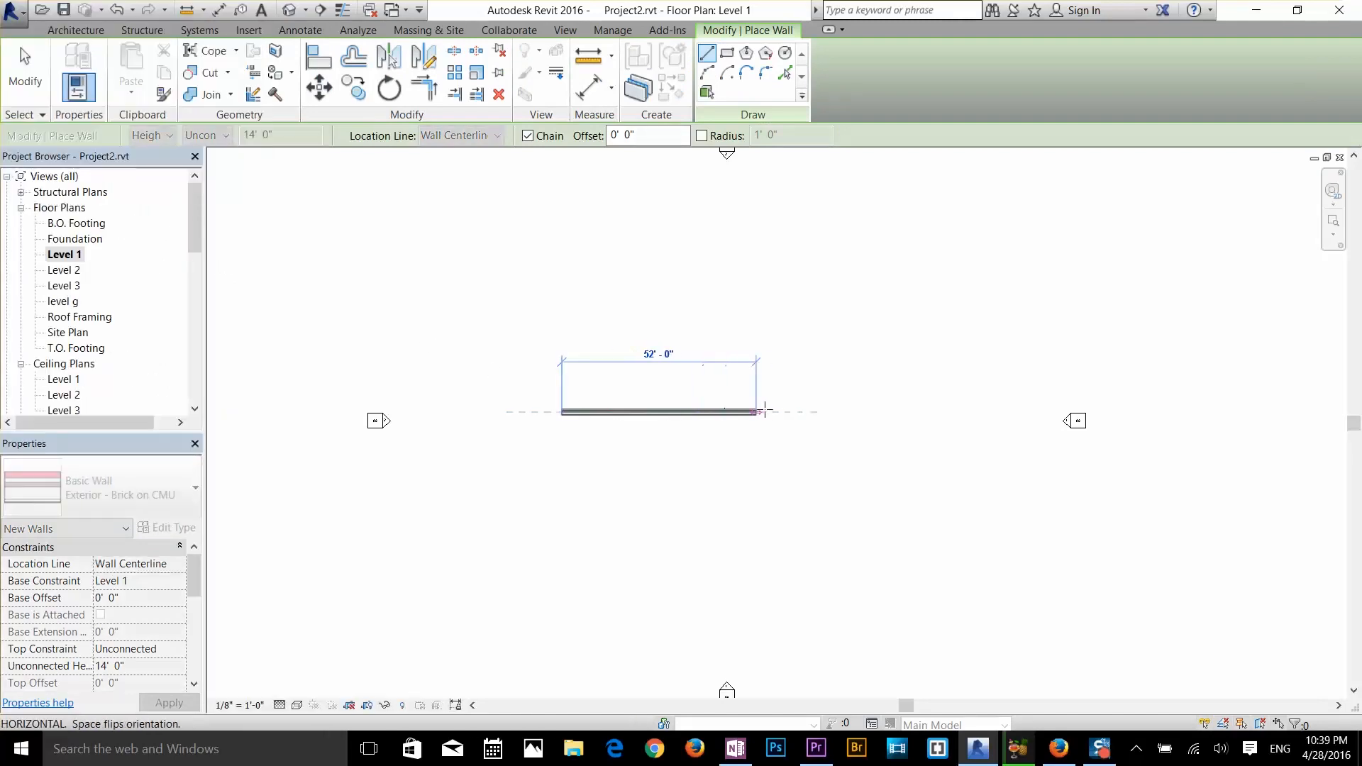
pyautogui.click(816, 411)
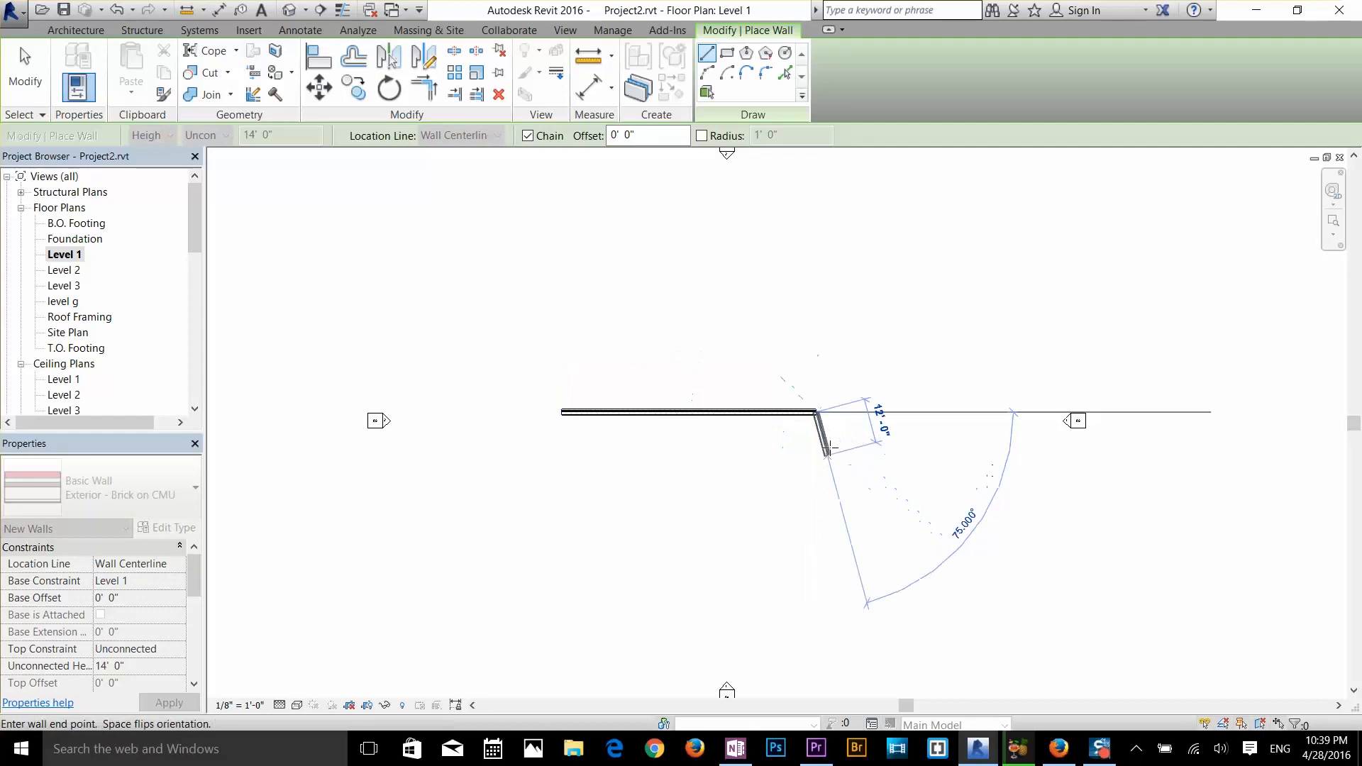
pyautogui.rightClick(829, 454)
pyautogui.click(846, 459)
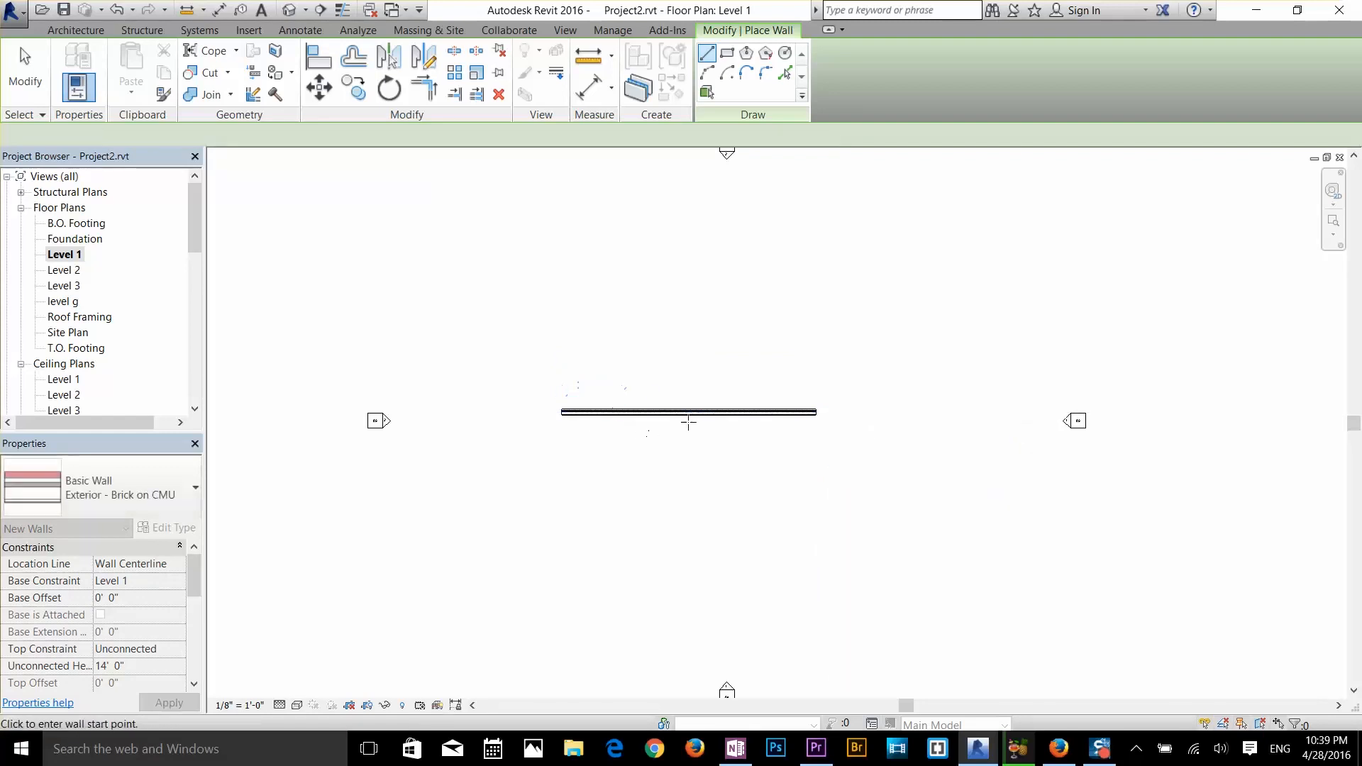
pyautogui.scroll(2, 651, 403)
pyautogui.scroll(3, 651, 402)
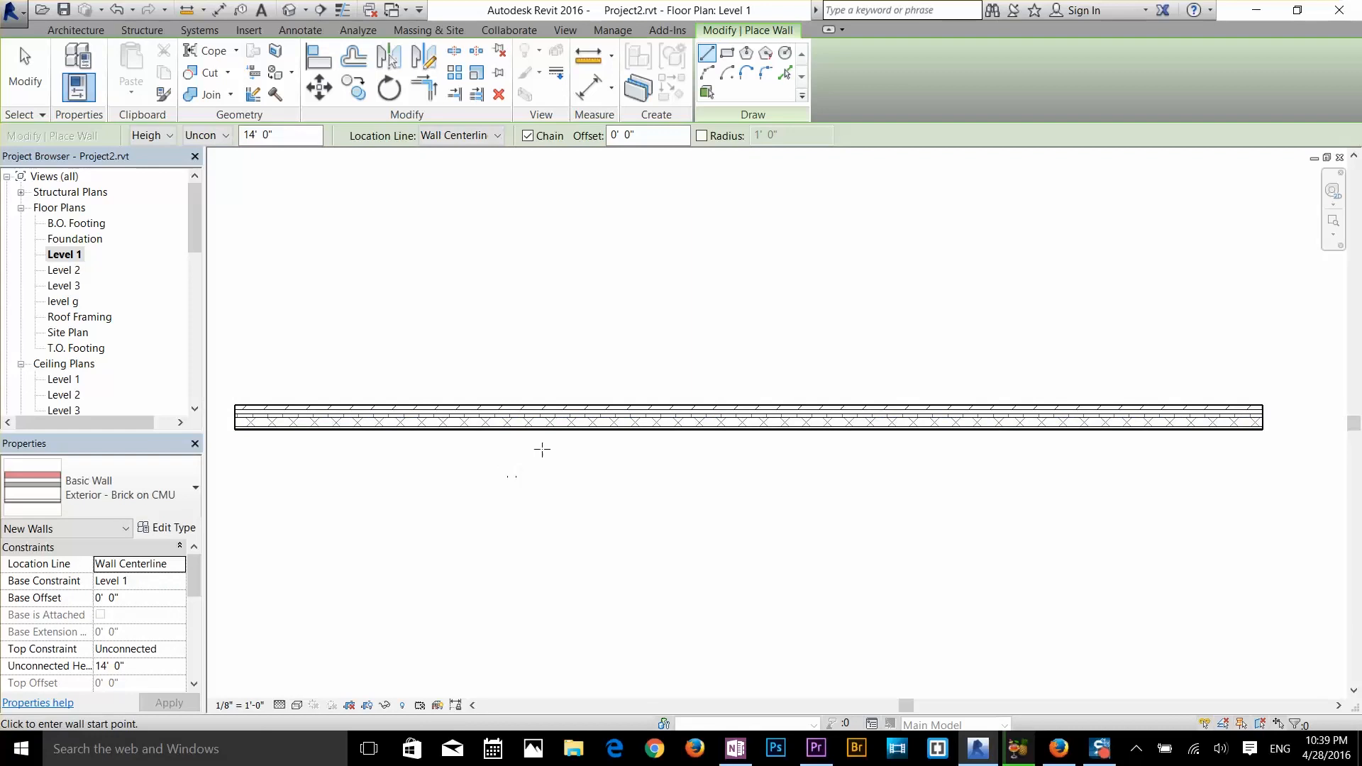
pyautogui.press('Escape')
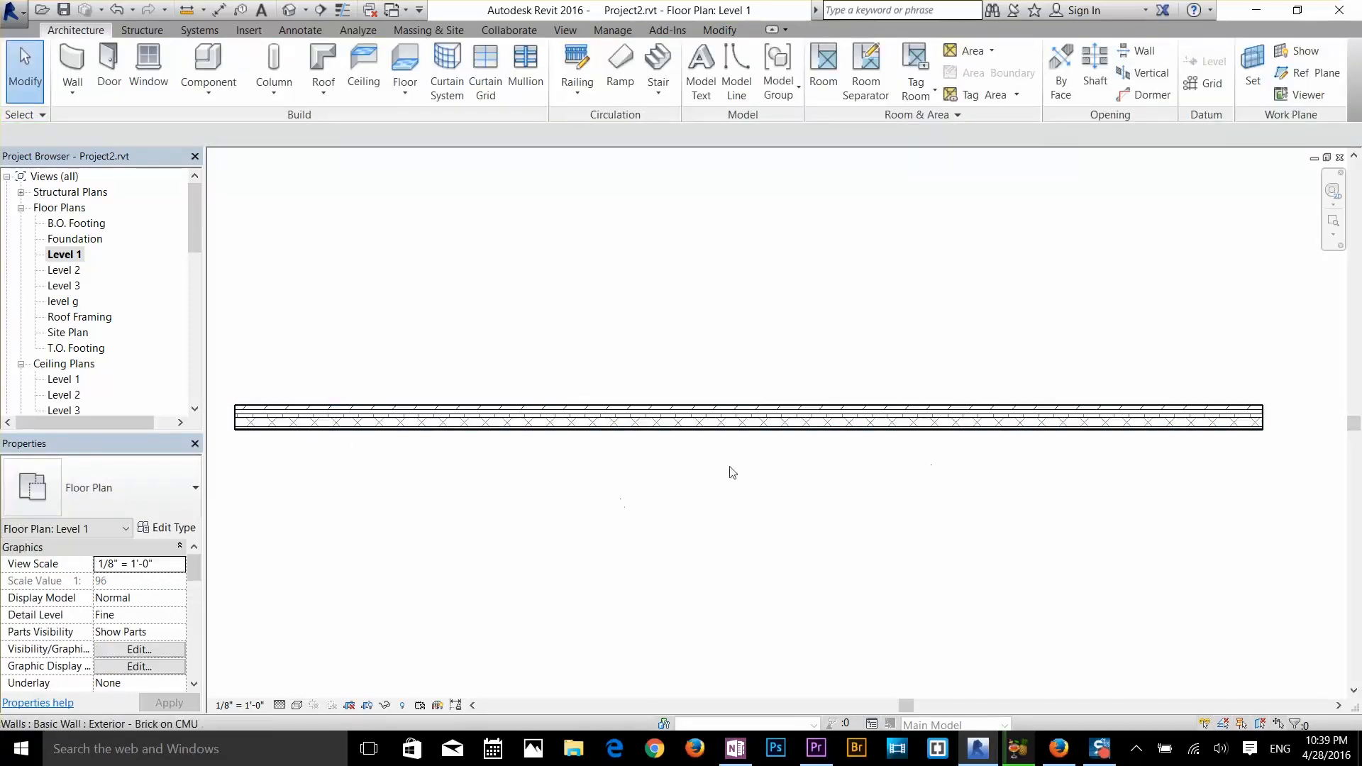
# - Compare the wall at Coarse and Medium detail levels, leaving the Level 1 view at Medium to show the wall's layers
pyautogui.click(279, 705)
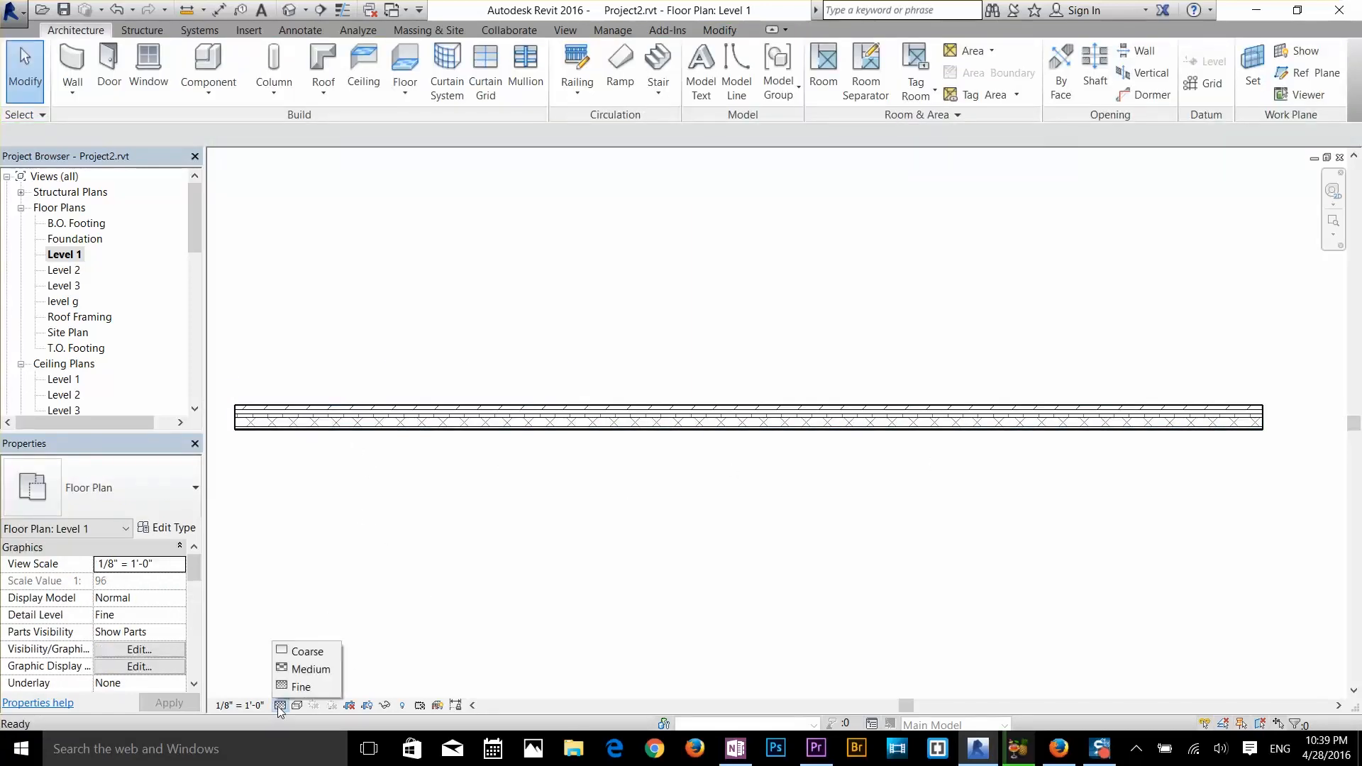
pyautogui.click(307, 652)
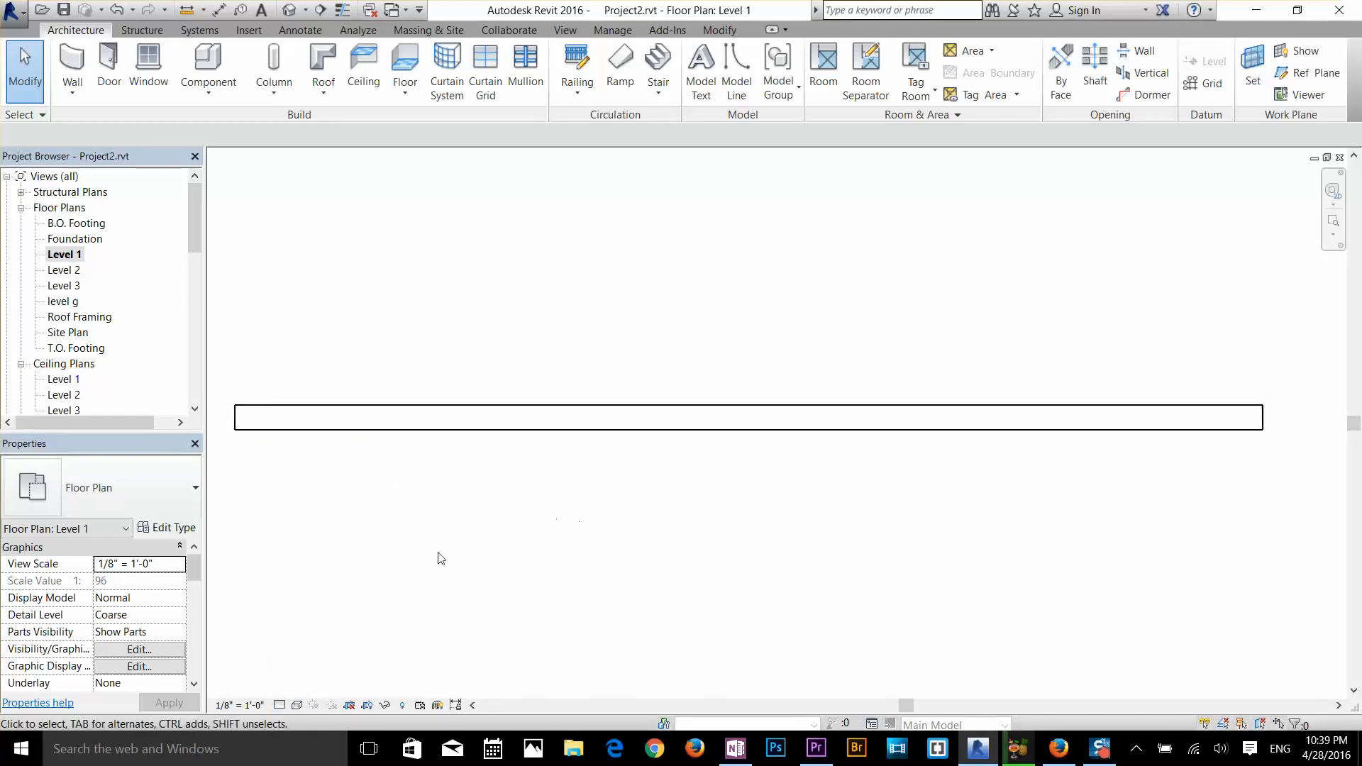
pyautogui.click(279, 705)
pyautogui.click(306, 670)
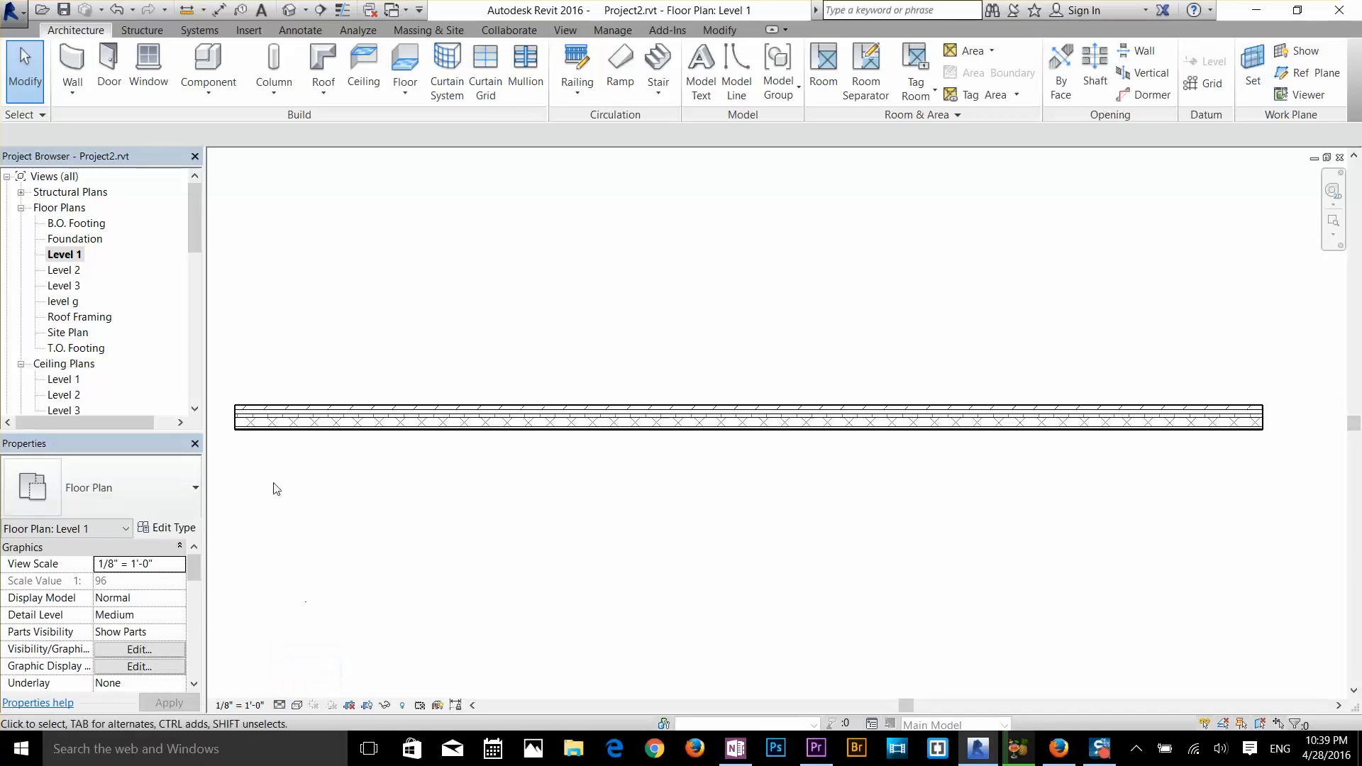
pyautogui.scroll(3, 230, 409)
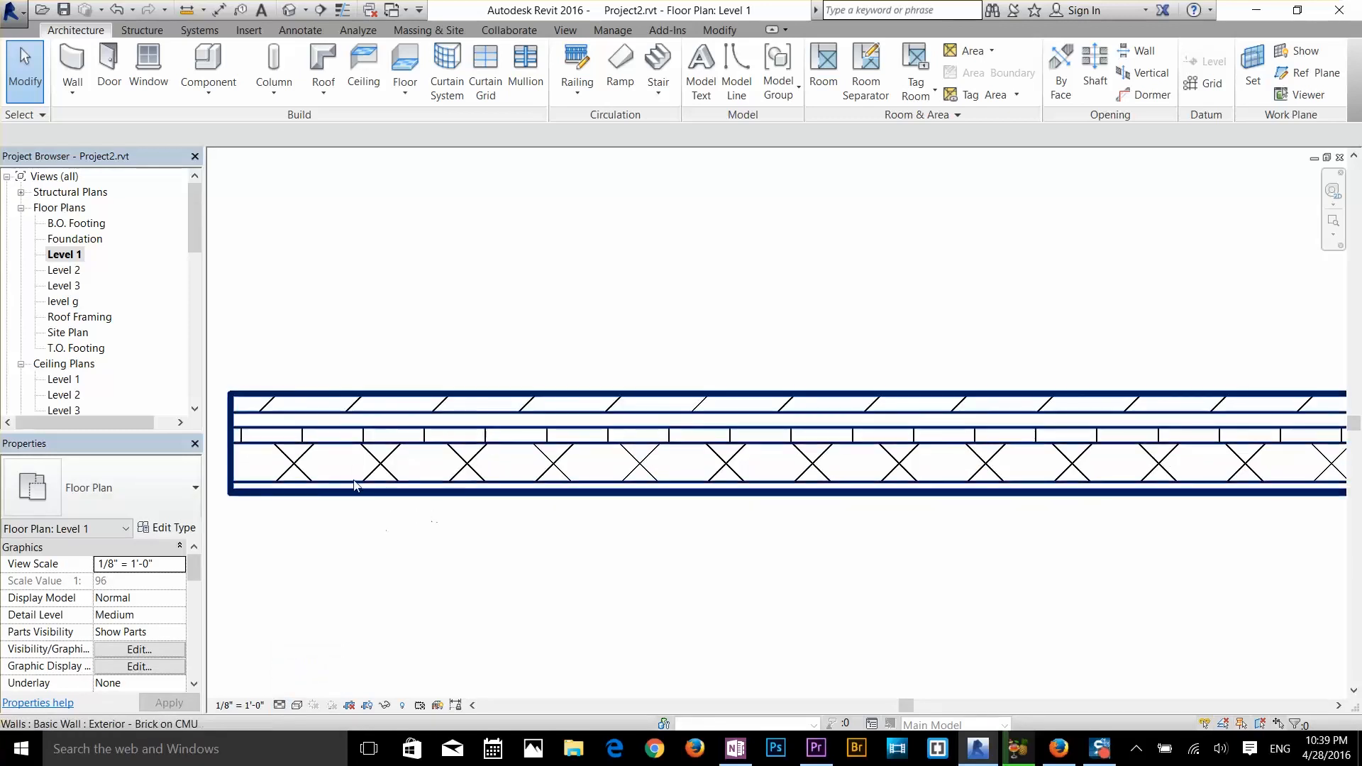
pyautogui.moveTo(370, 473); pyautogui.dragTo(527, 467, button='middle')
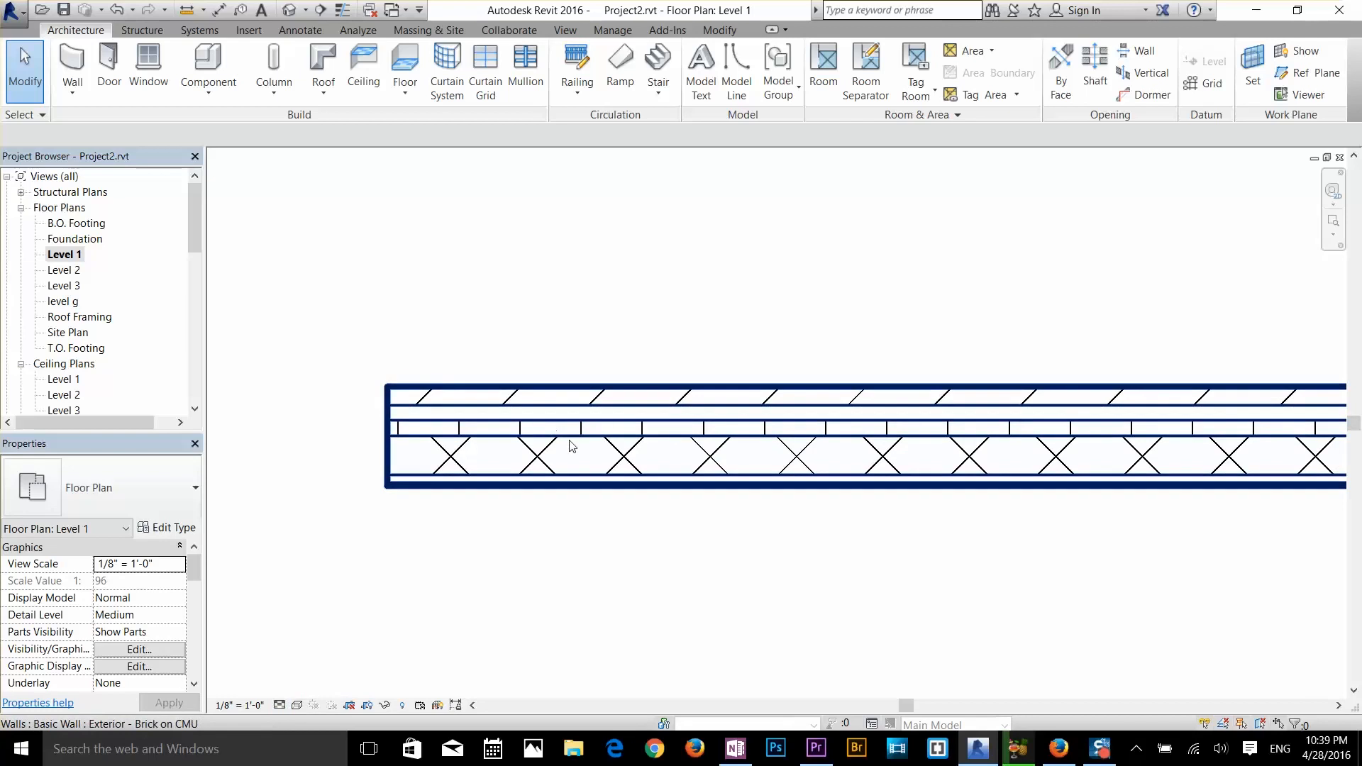
# - Select the horizontal brick wall, look through its instance properties, and deselect it
pyautogui.click(735, 465)
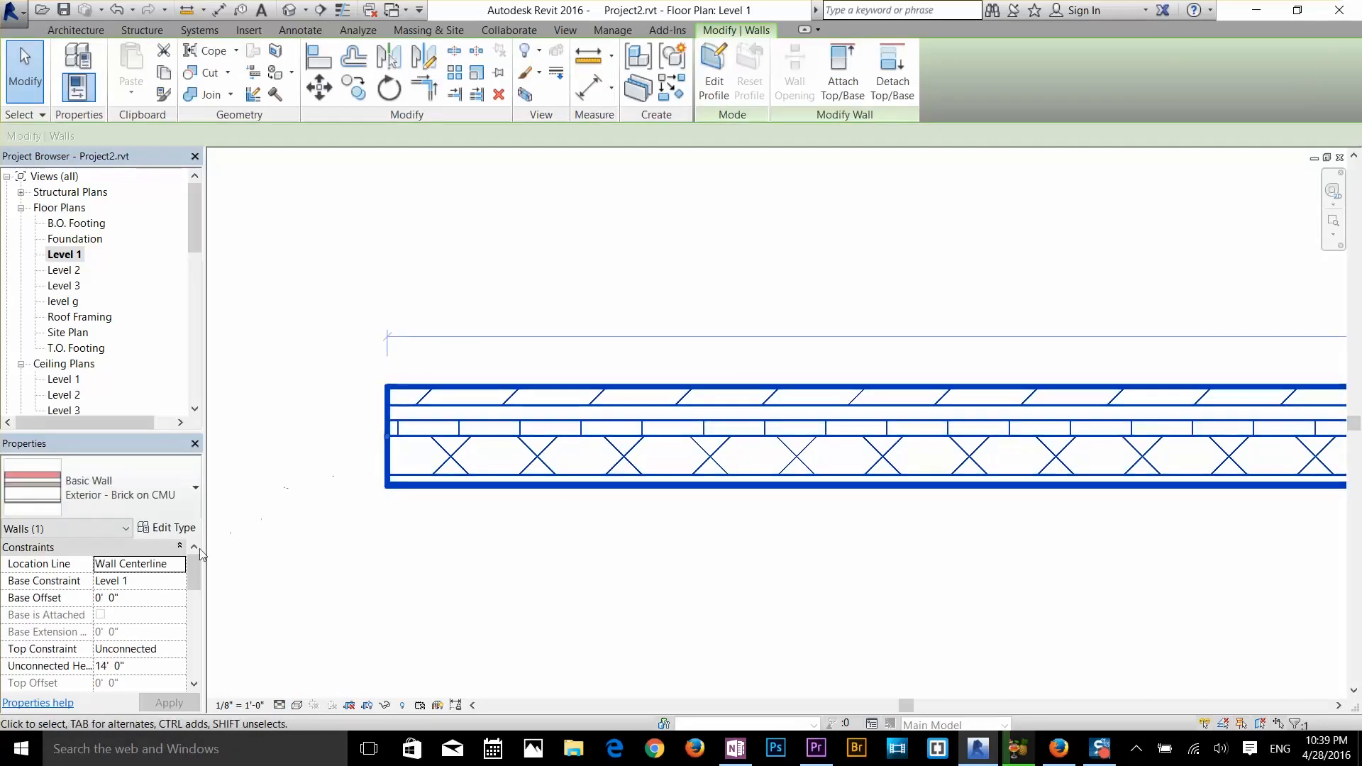
pyautogui.moveTo(192, 576); pyautogui.dragTo(193, 584)
pyautogui.click(323, 576)
# - Draw a rectangle of Exterior - Brick on CMU walls about 42' 6" by 20' 6", and exit the Wall tool
pyautogui.scroll(-3, 403, 568)
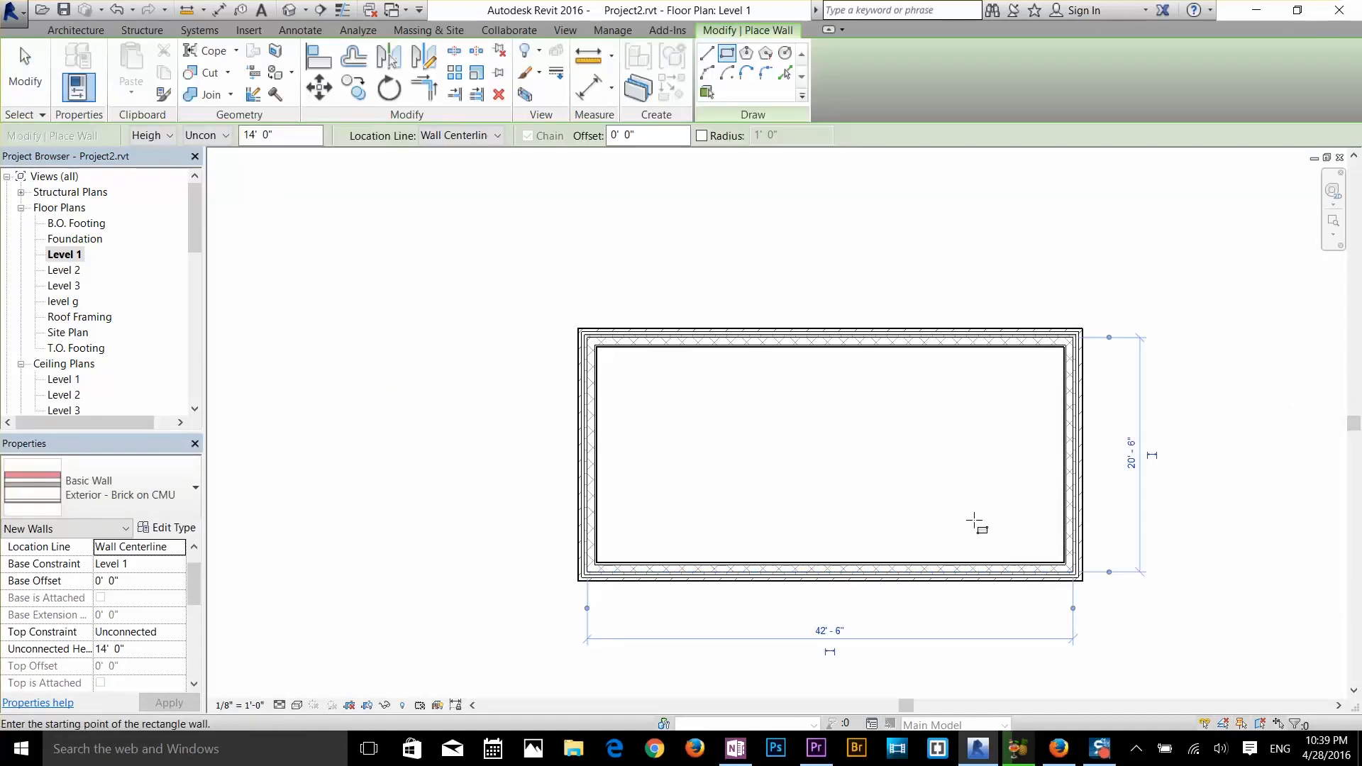
pyautogui.scroll(3, 979, 523)
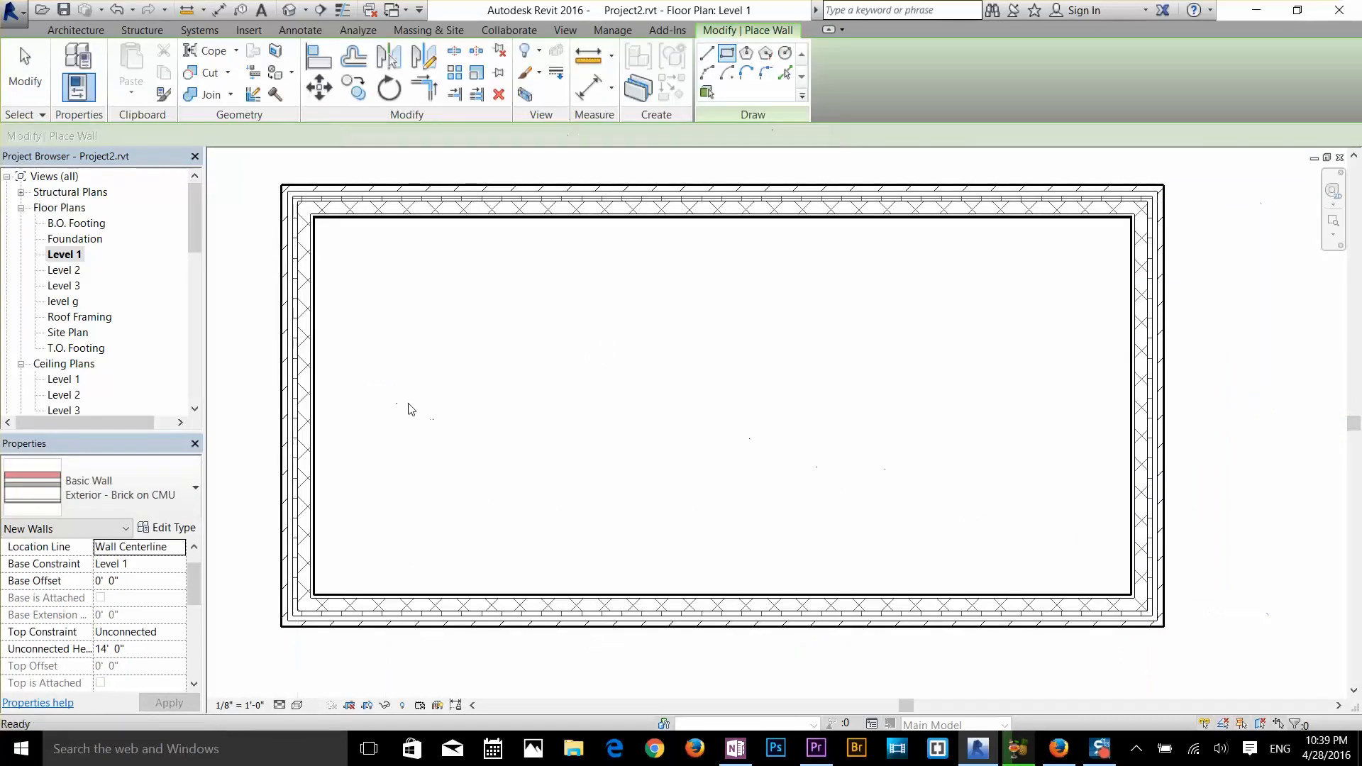
pyautogui.press('Escape')
pyautogui.press('Escape')
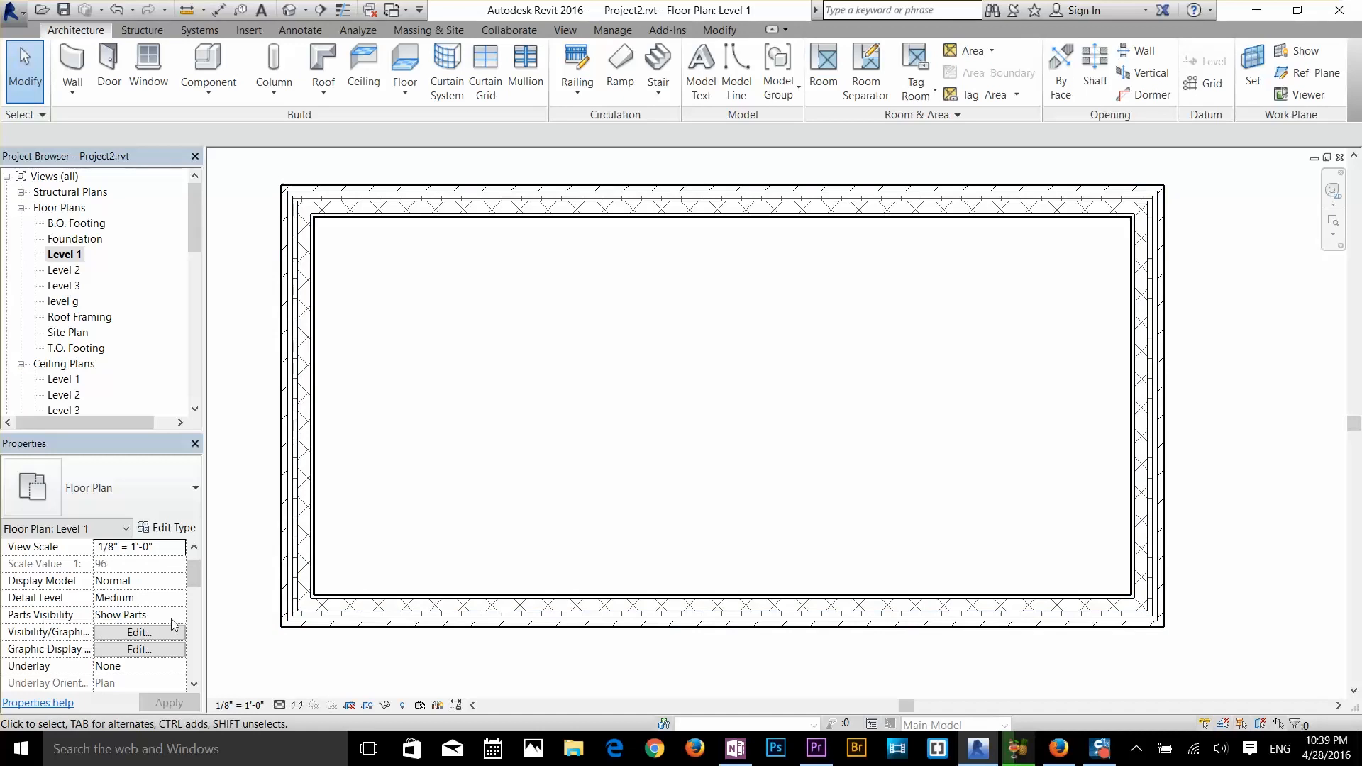
# - Examine the Level 1 floor plan's view properties and its type properties without changing them
pyautogui.scroll(-3, 172, 619)
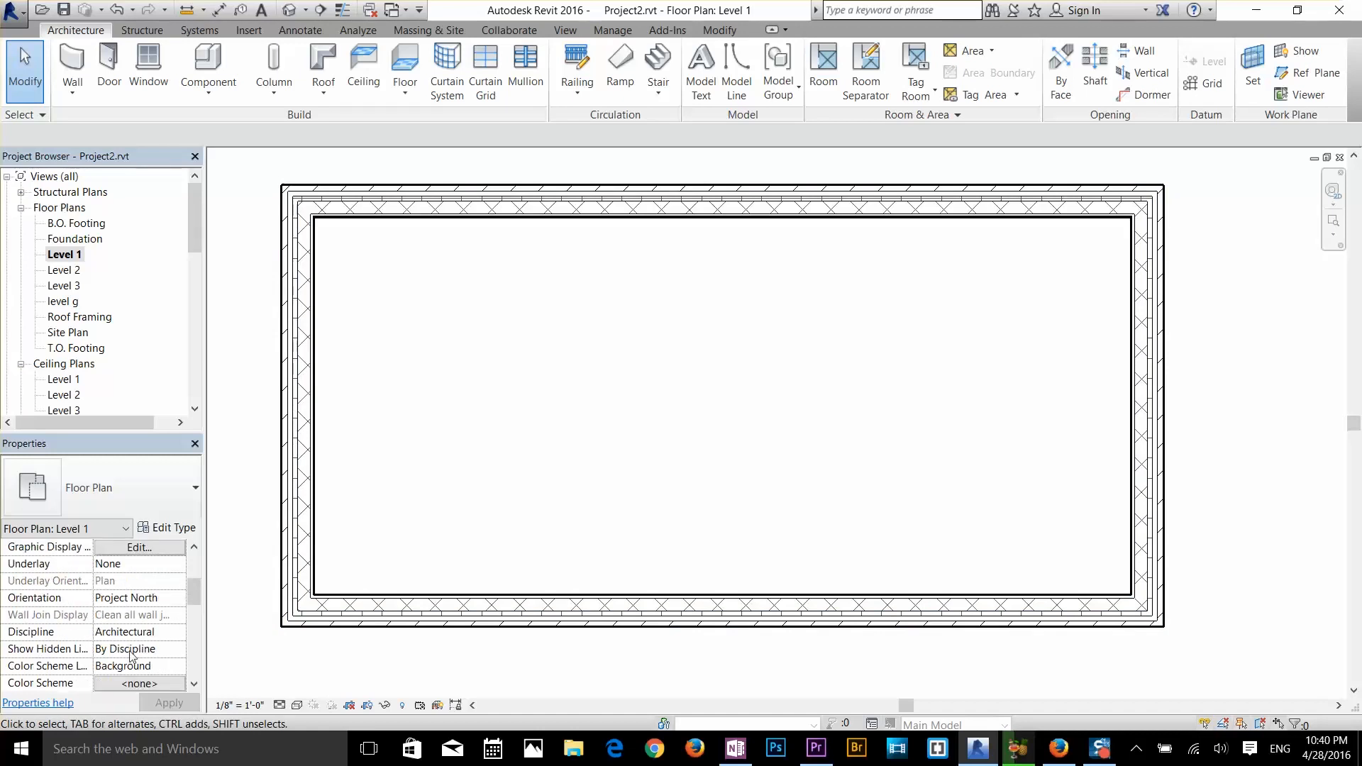
pyautogui.scroll(-2, 153, 642)
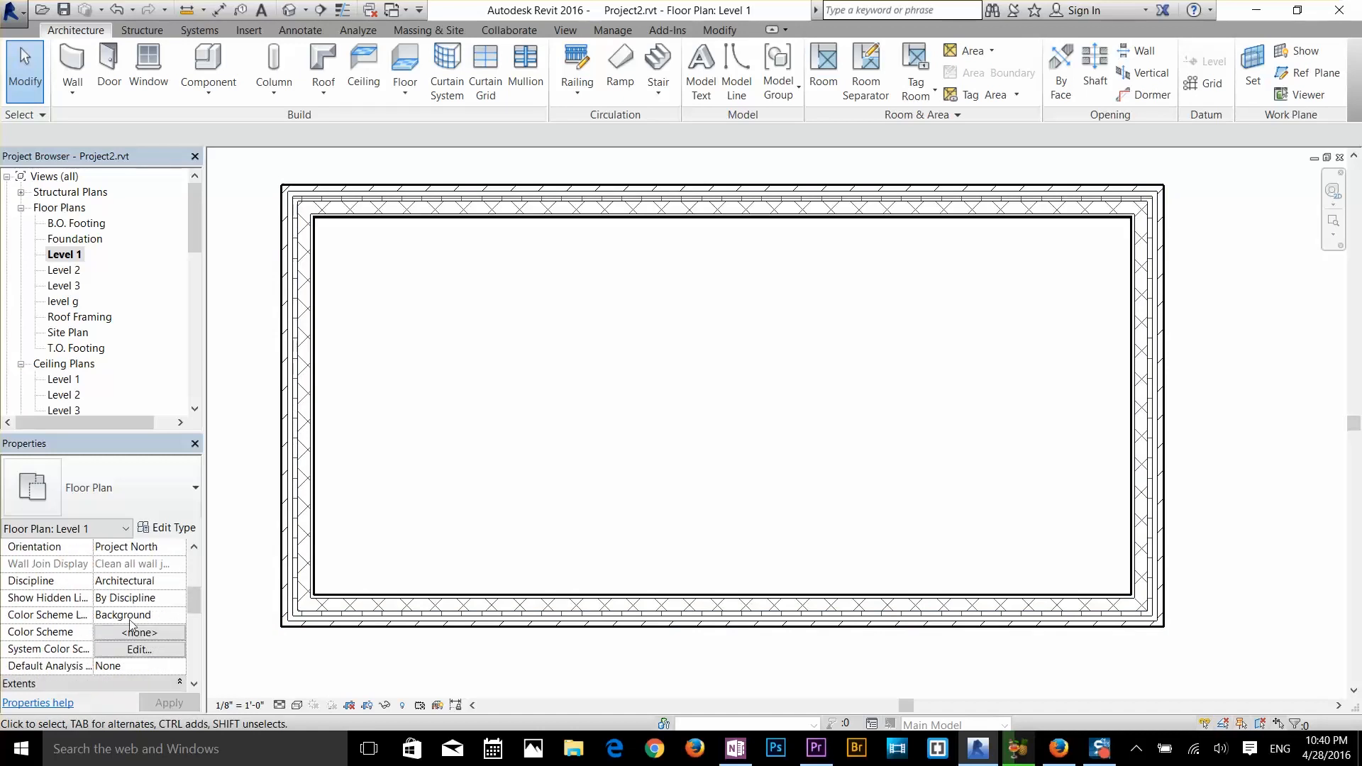
pyautogui.click(132, 615)
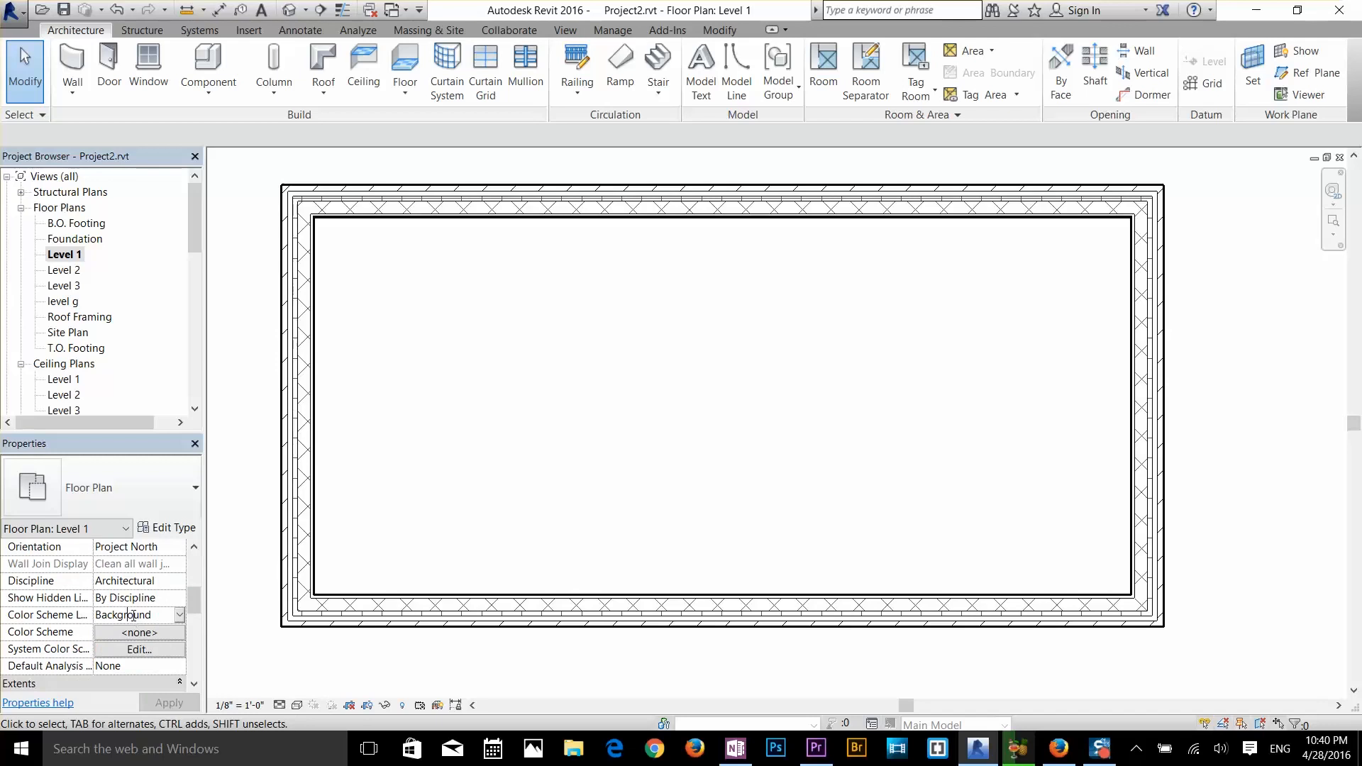
pyautogui.click(180, 615)
pyautogui.click(180, 614)
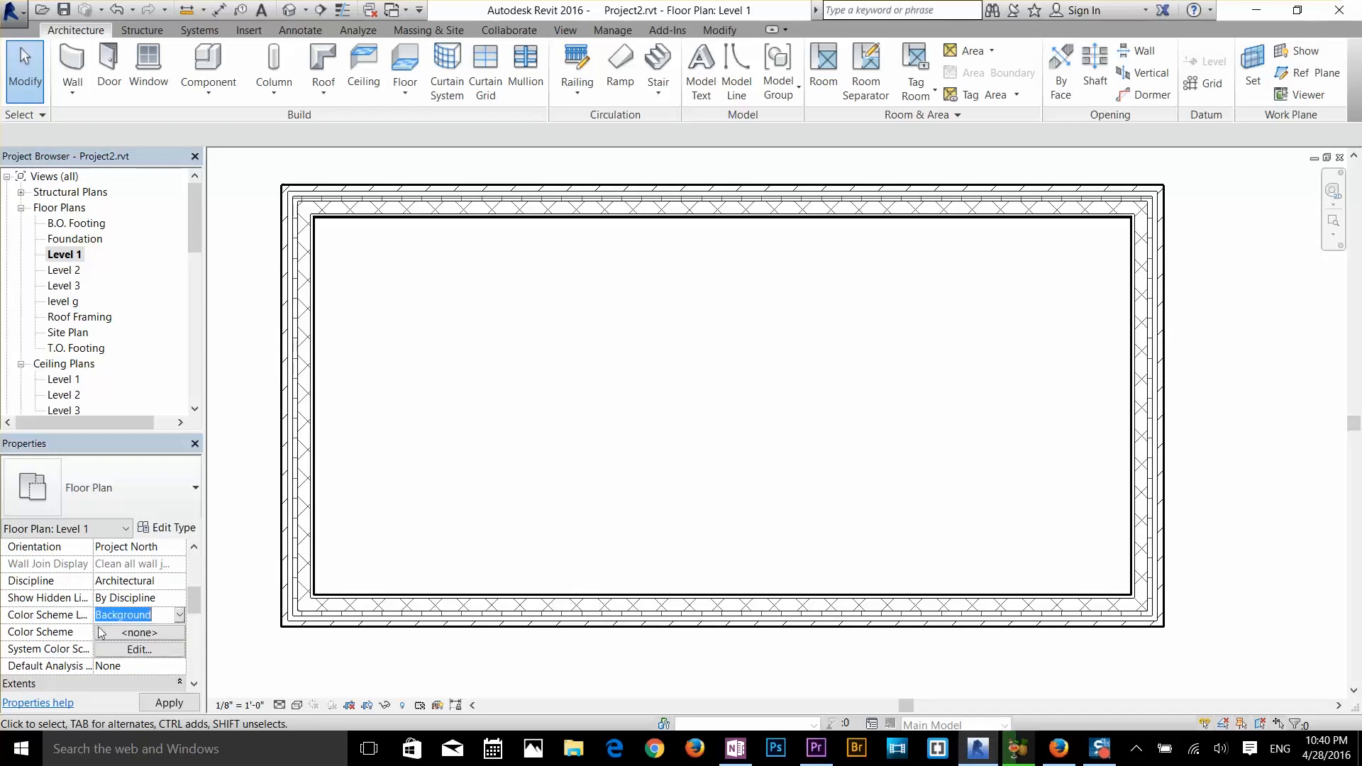
pyautogui.scroll(-1, 53, 647)
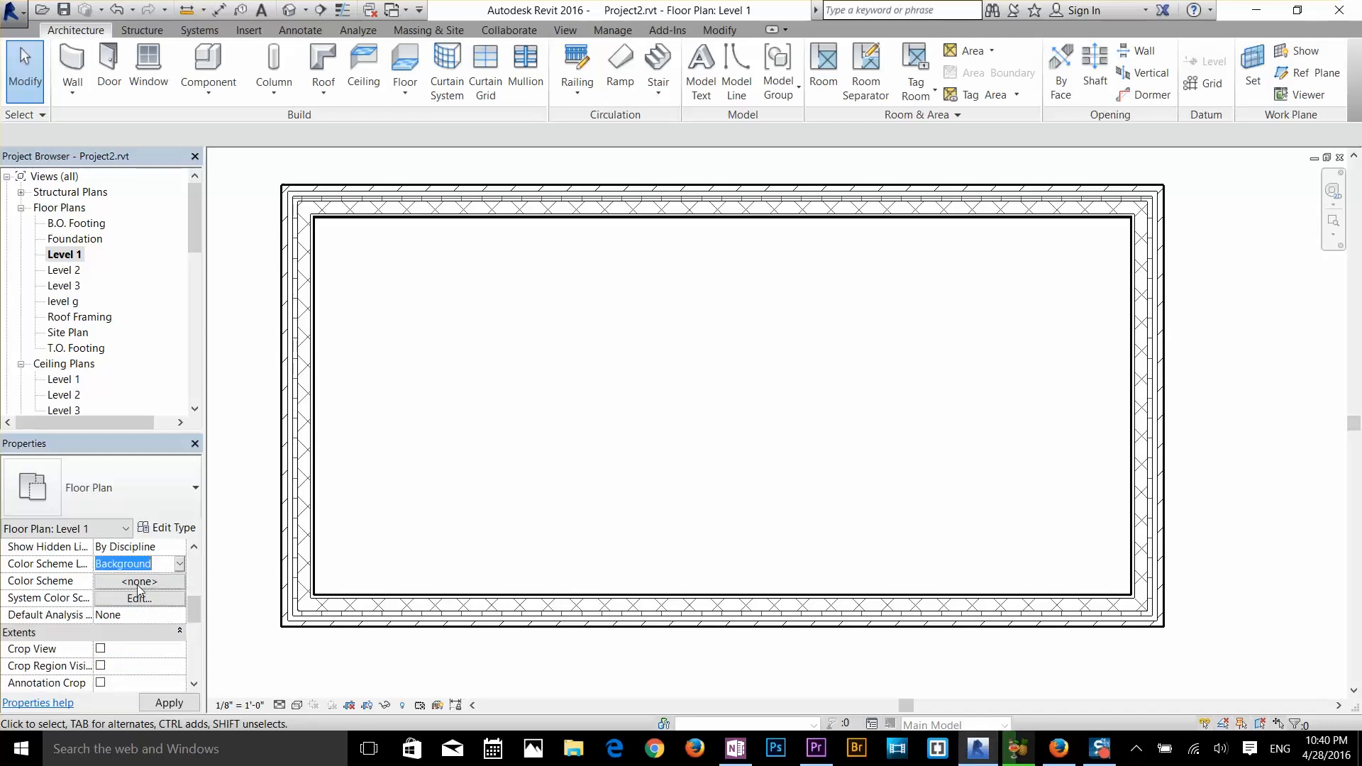
pyautogui.scroll(-2, 138, 603)
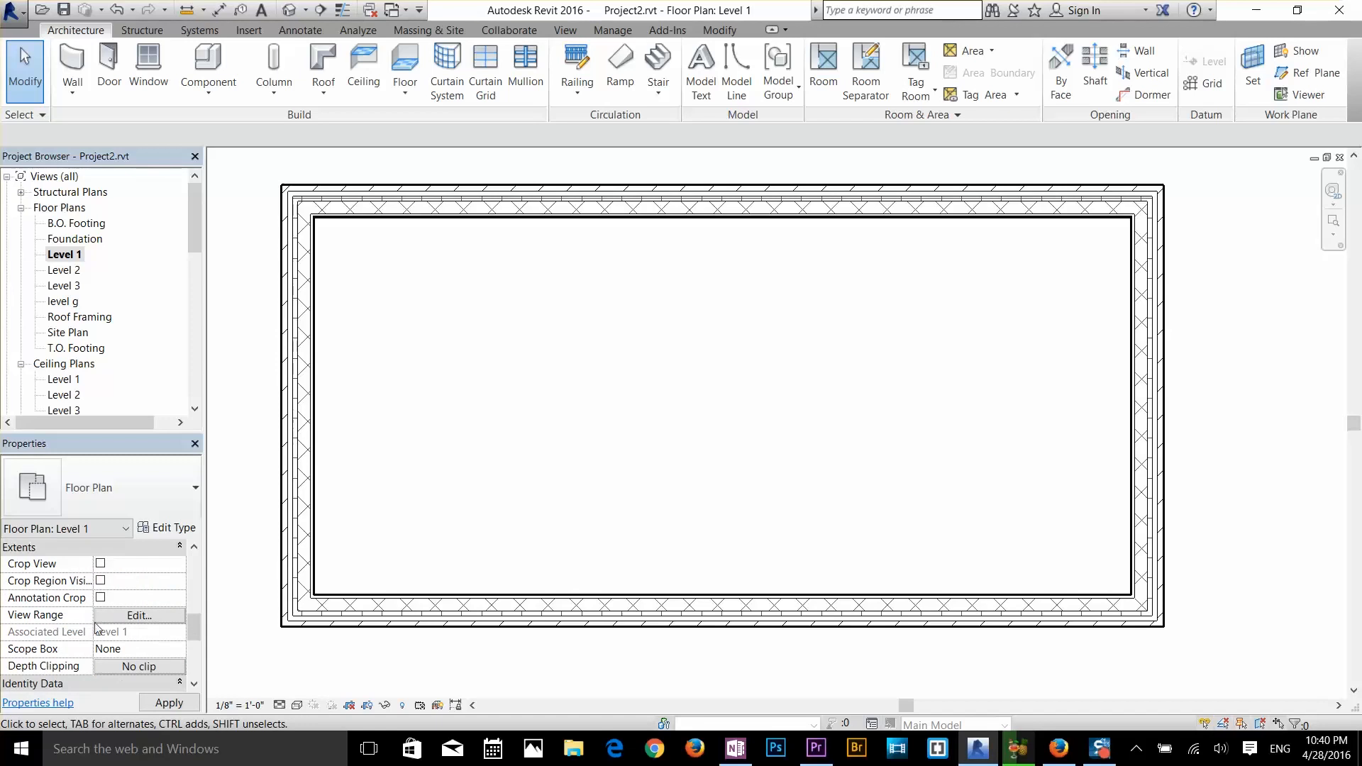
pyautogui.scroll(-4, 83, 627)
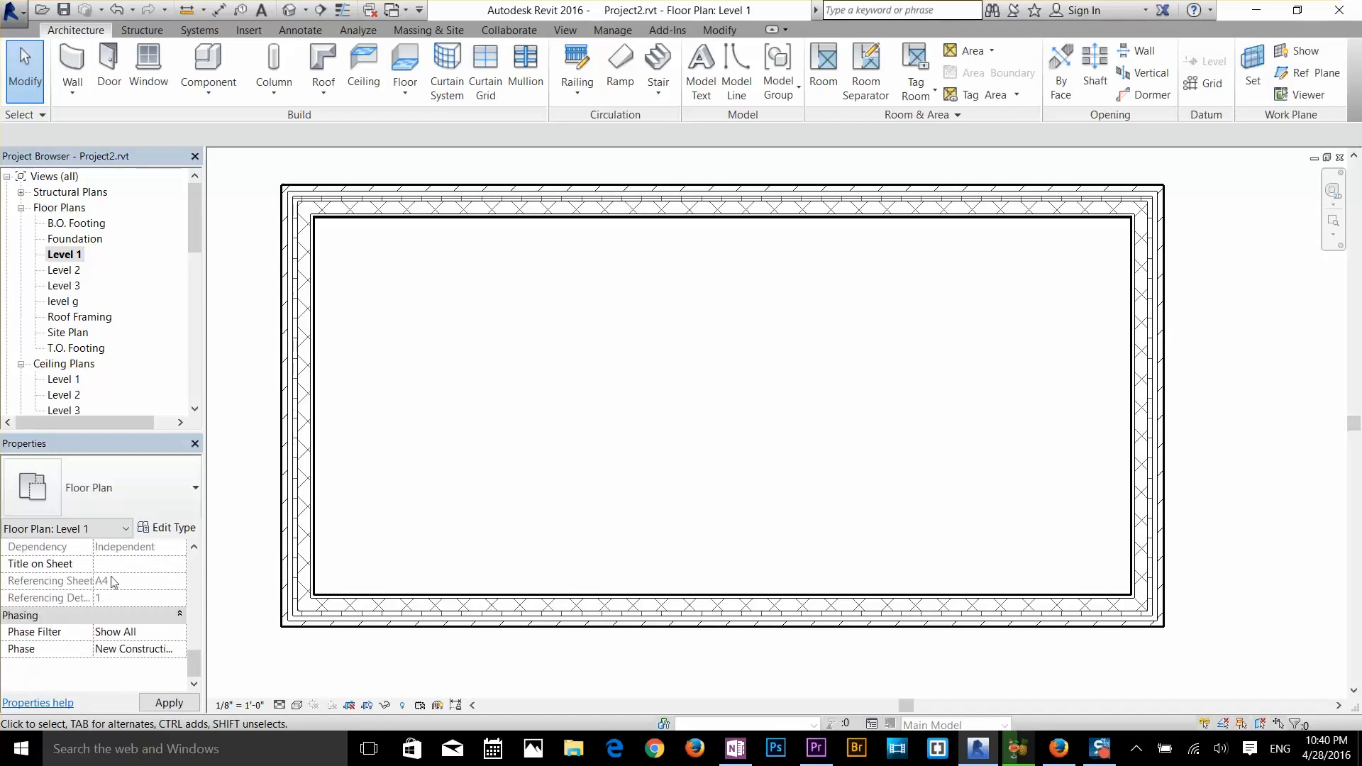
pyautogui.click(165, 531)
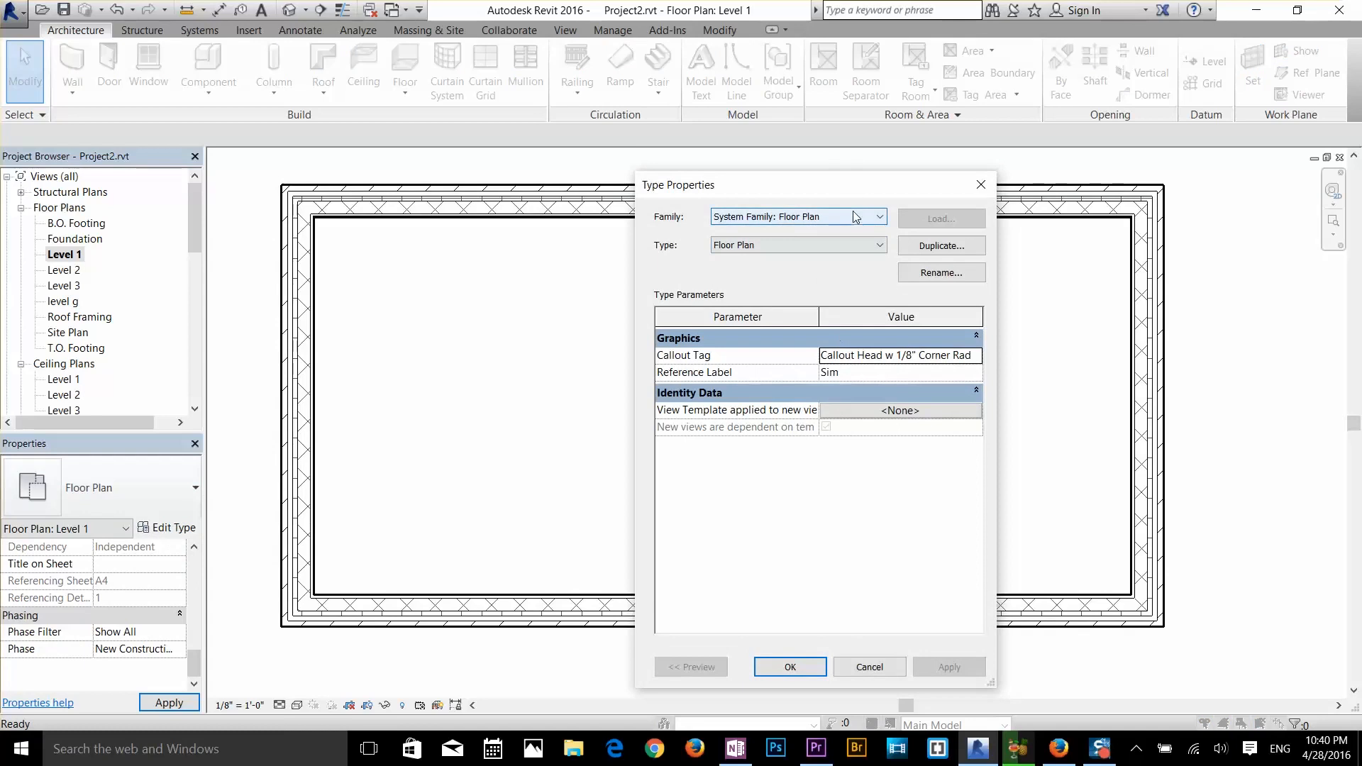
pyautogui.click(869, 667)
# - Select the east wall of the rectangular enclosure
pyautogui.click(1154, 469)
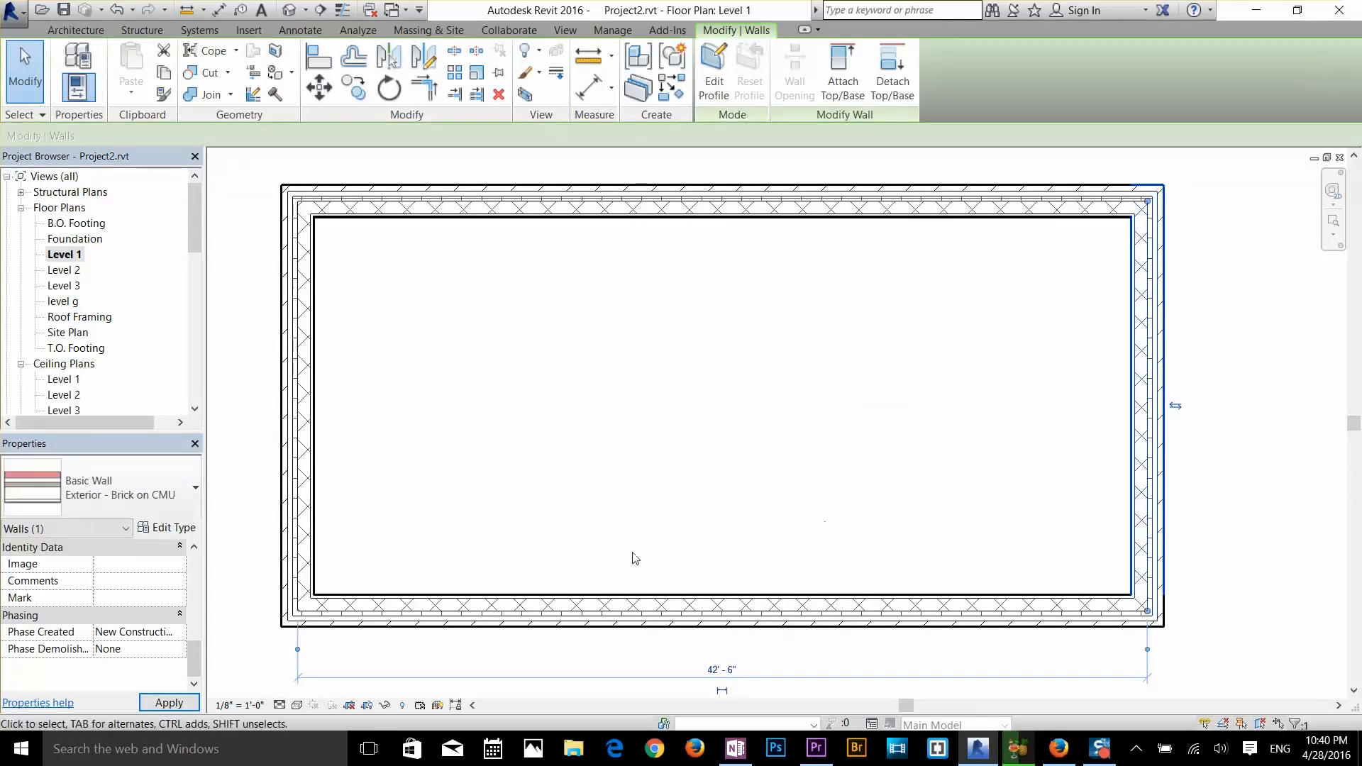
# - Open the layer structure of the selected Exterior - Brick on CMU wall type and enlarge the assembly dialog to show all layers
pyautogui.click(164, 527)
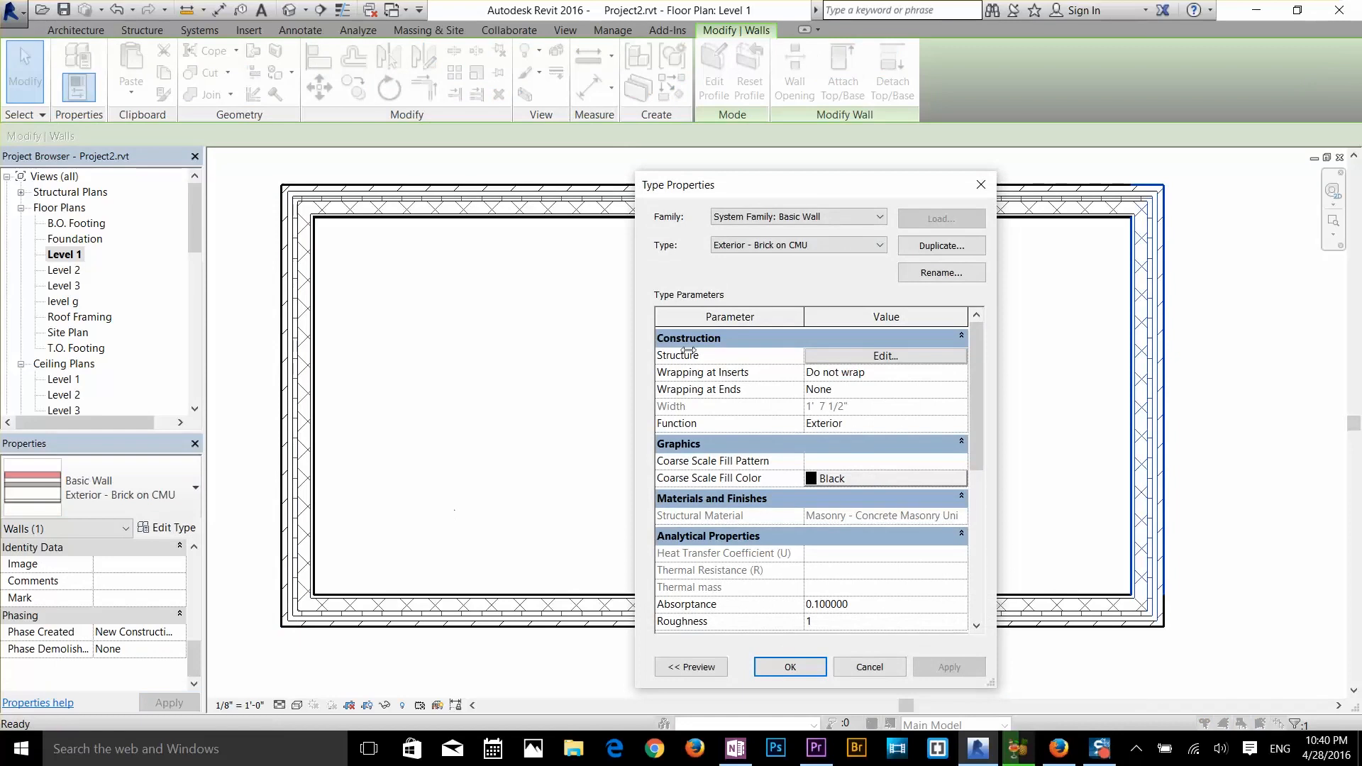
pyautogui.moveTo(800, 194); pyautogui.dragTo(266, 157)
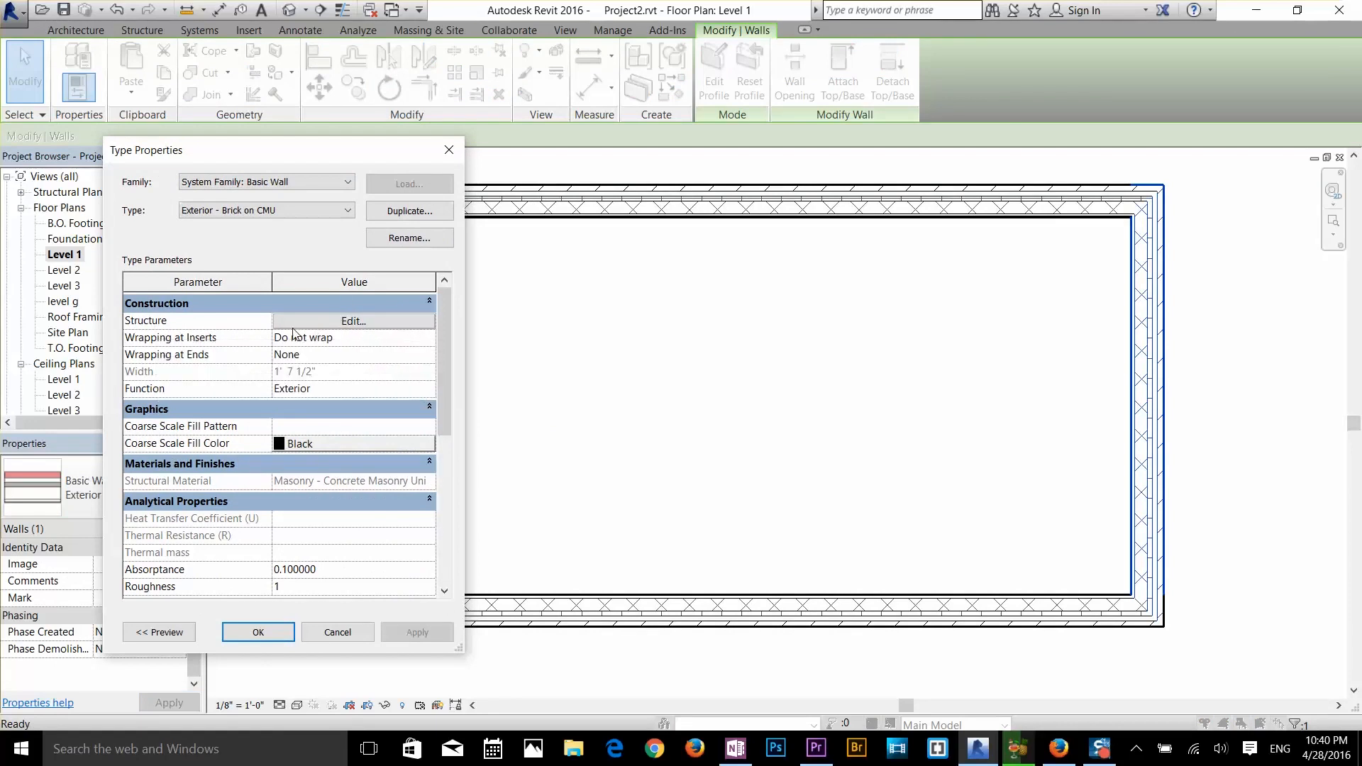
pyautogui.click(337, 325)
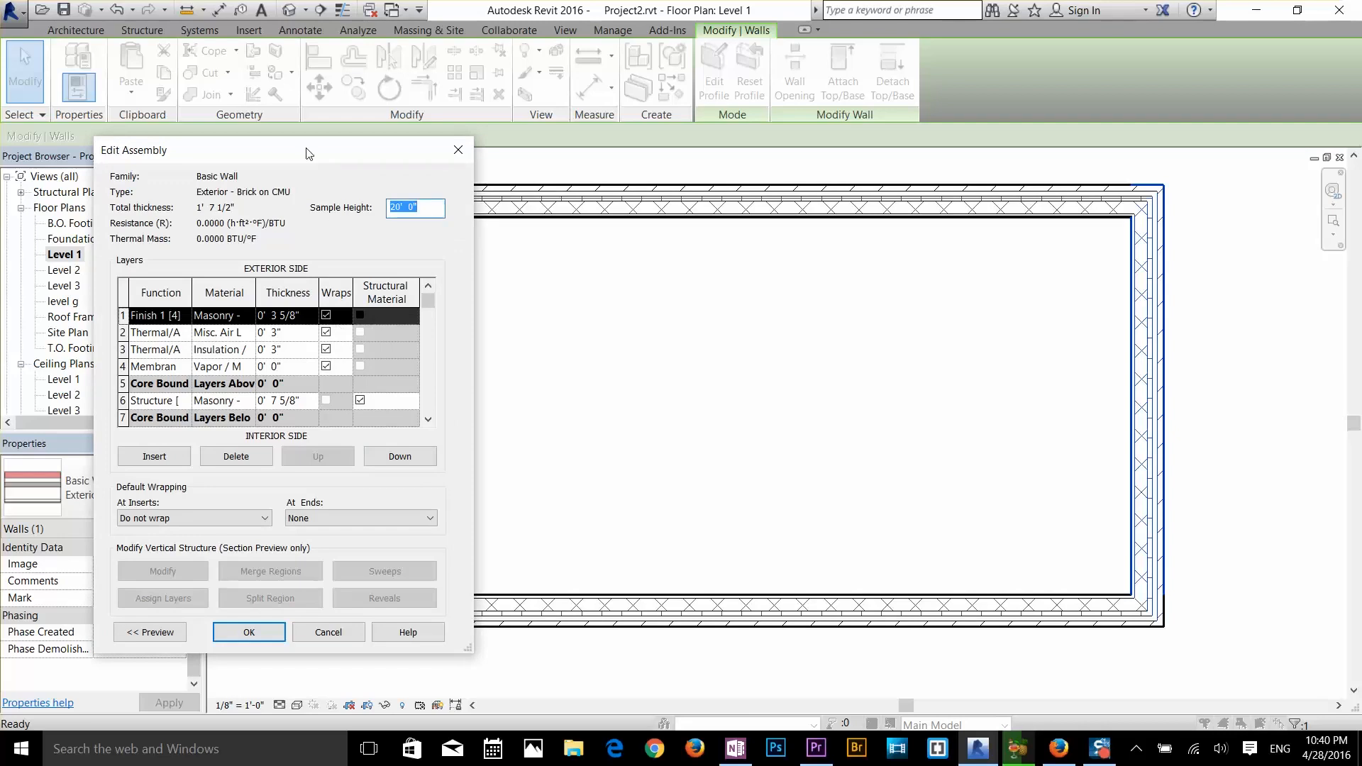
pyautogui.moveTo(306, 151); pyautogui.dragTo(323, 118)
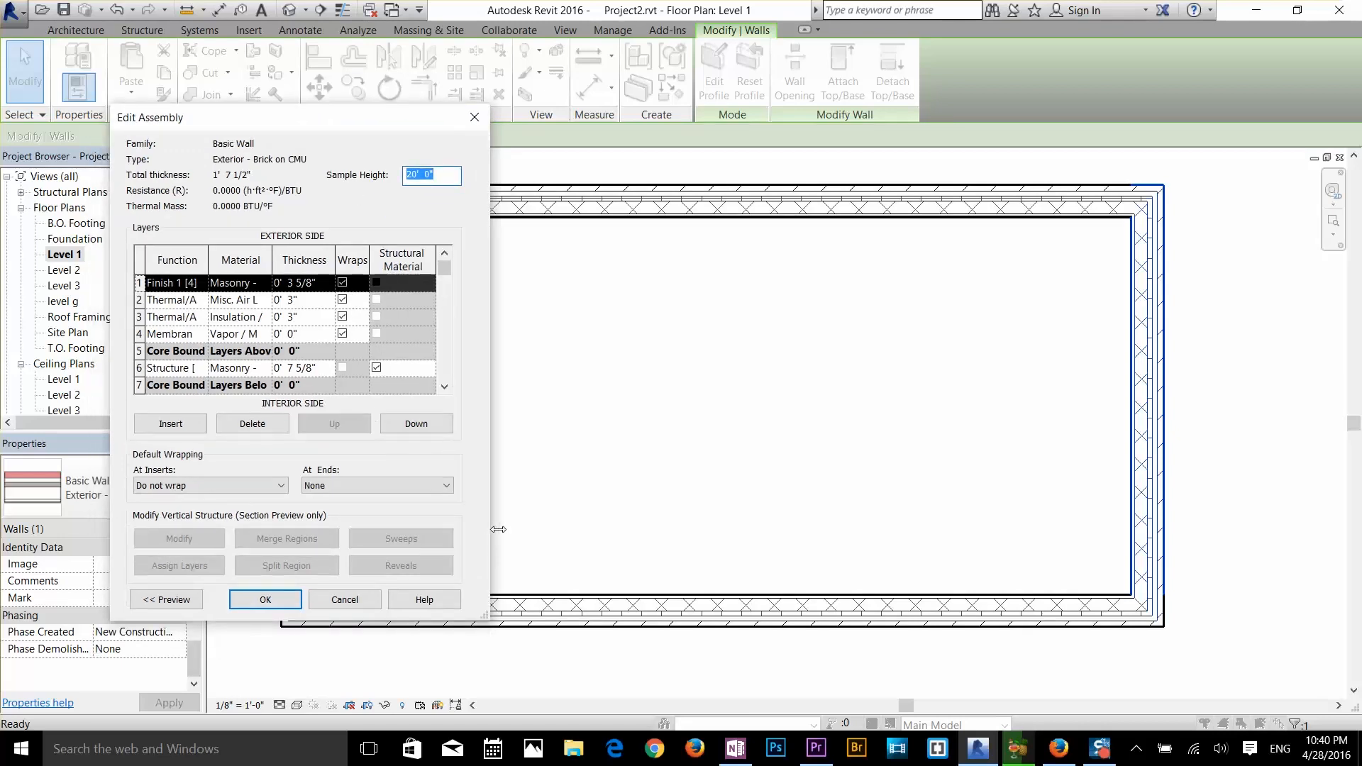
pyautogui.moveTo(498, 529); pyautogui.dragTo(669, 533)
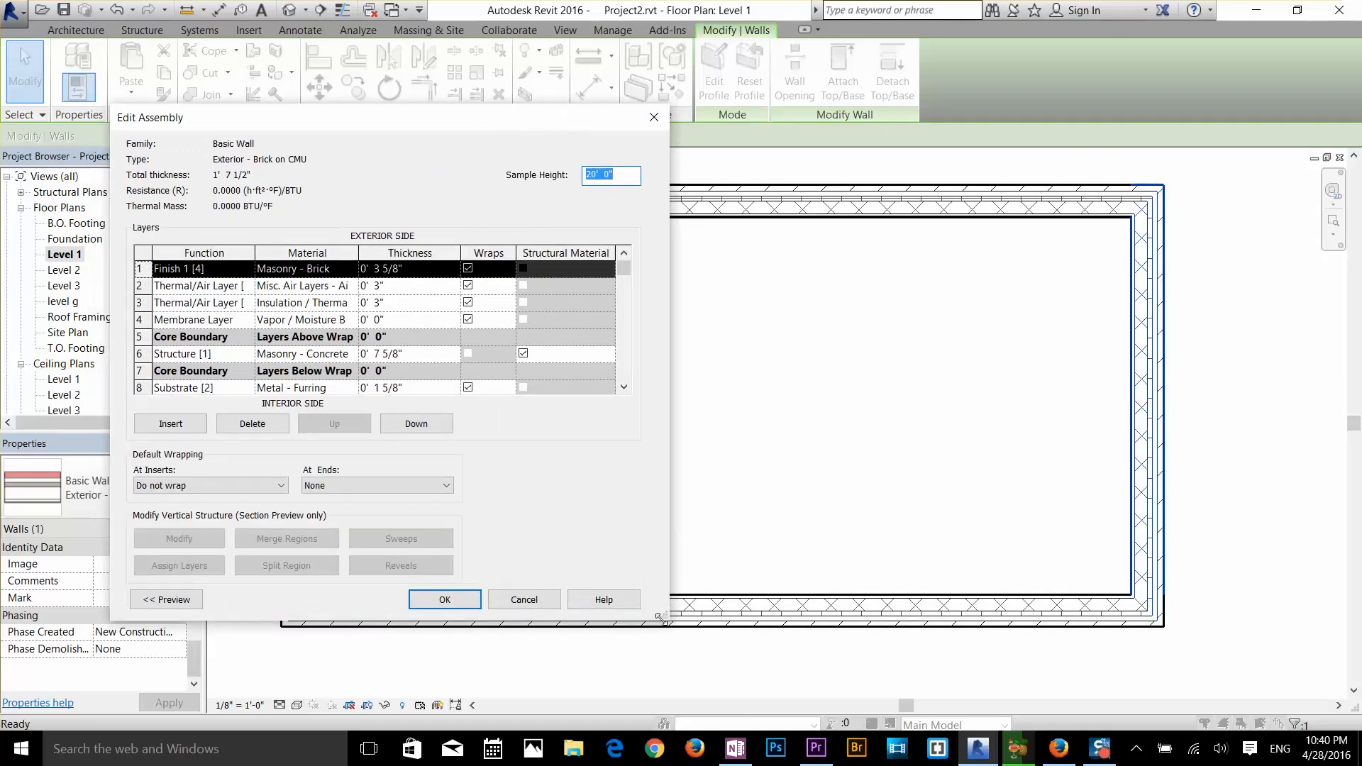
pyautogui.moveTo(660, 617); pyautogui.dragTo(717, 670)
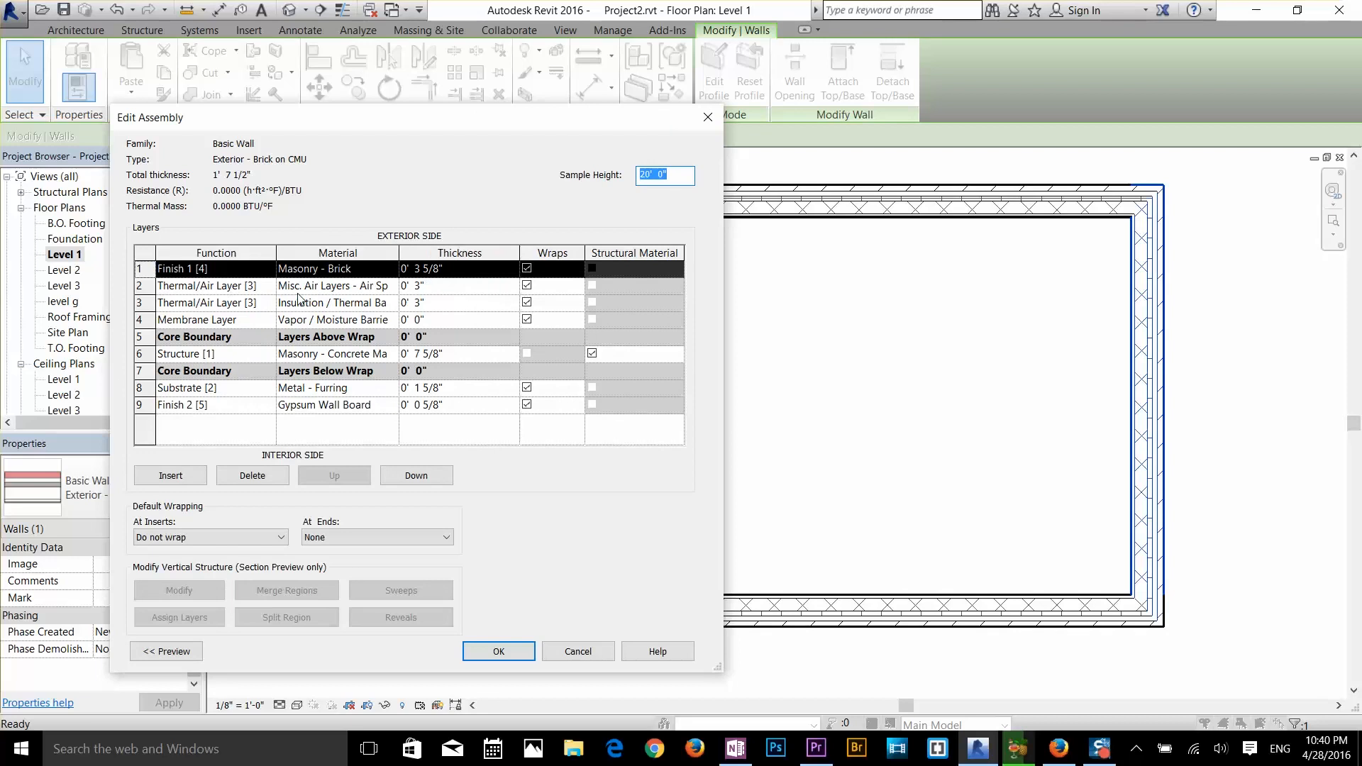
# - Move the Metal - Furring substrate layer up to sit between the thermal insulation and the membrane layer, and apply the wall type change
pyautogui.click(422, 303)
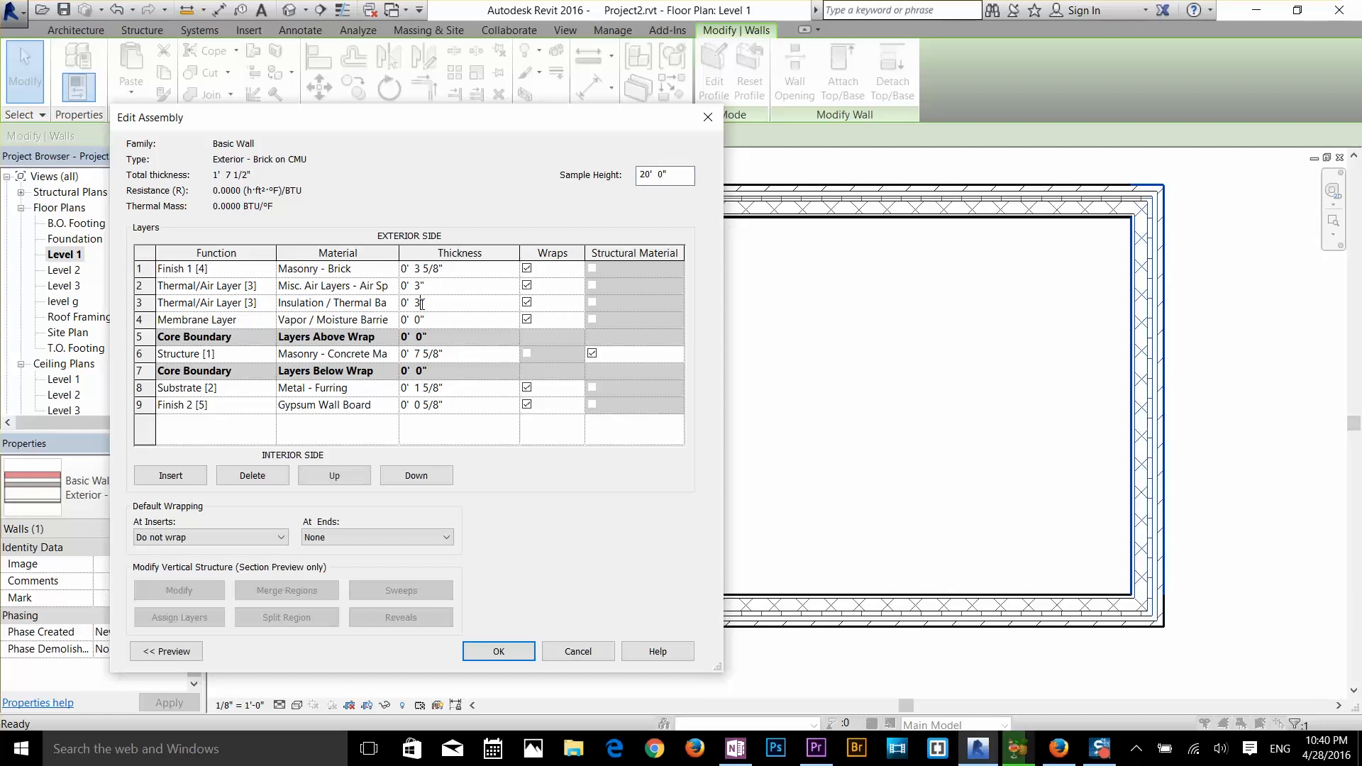
pyautogui.click(212, 321)
pyautogui.click(346, 389)
pyautogui.click(336, 482)
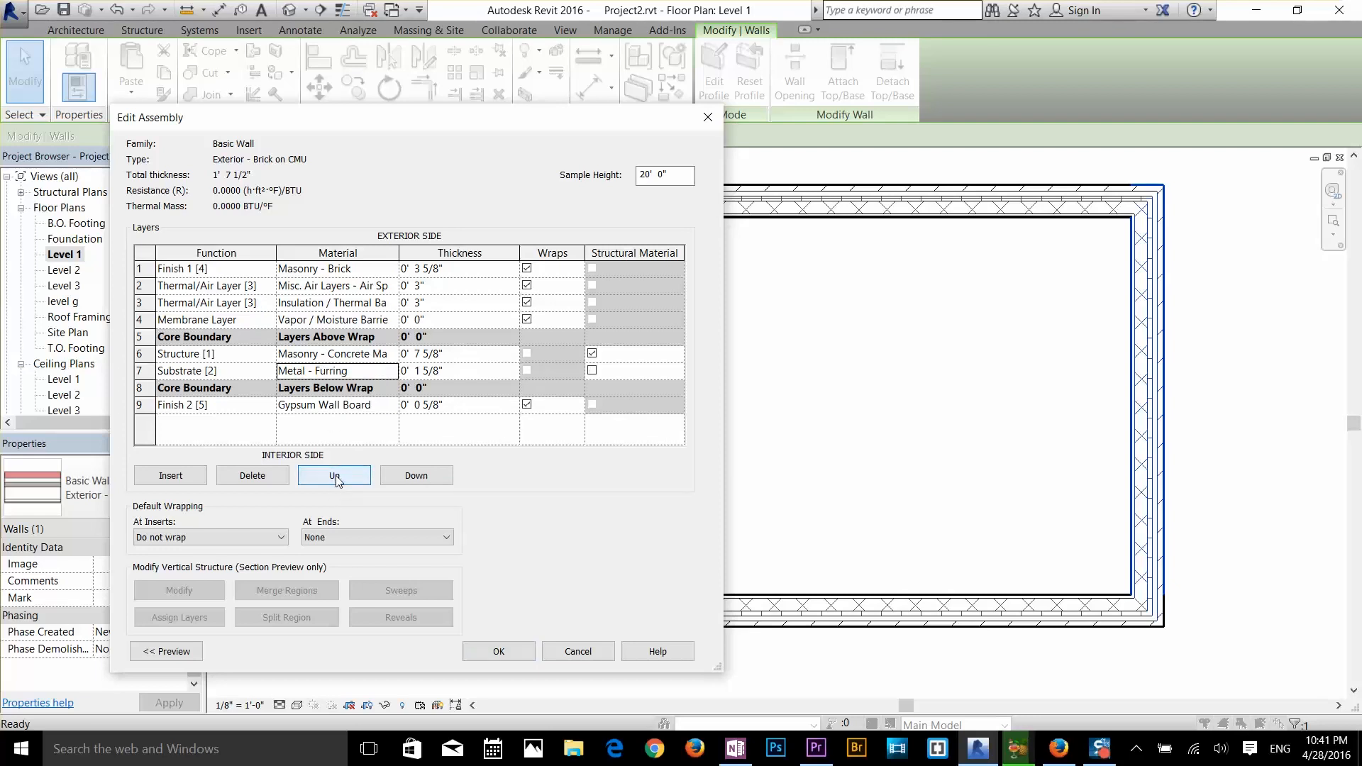
pyautogui.click(336, 476)
pyautogui.click(336, 477)
pyautogui.click(336, 476)
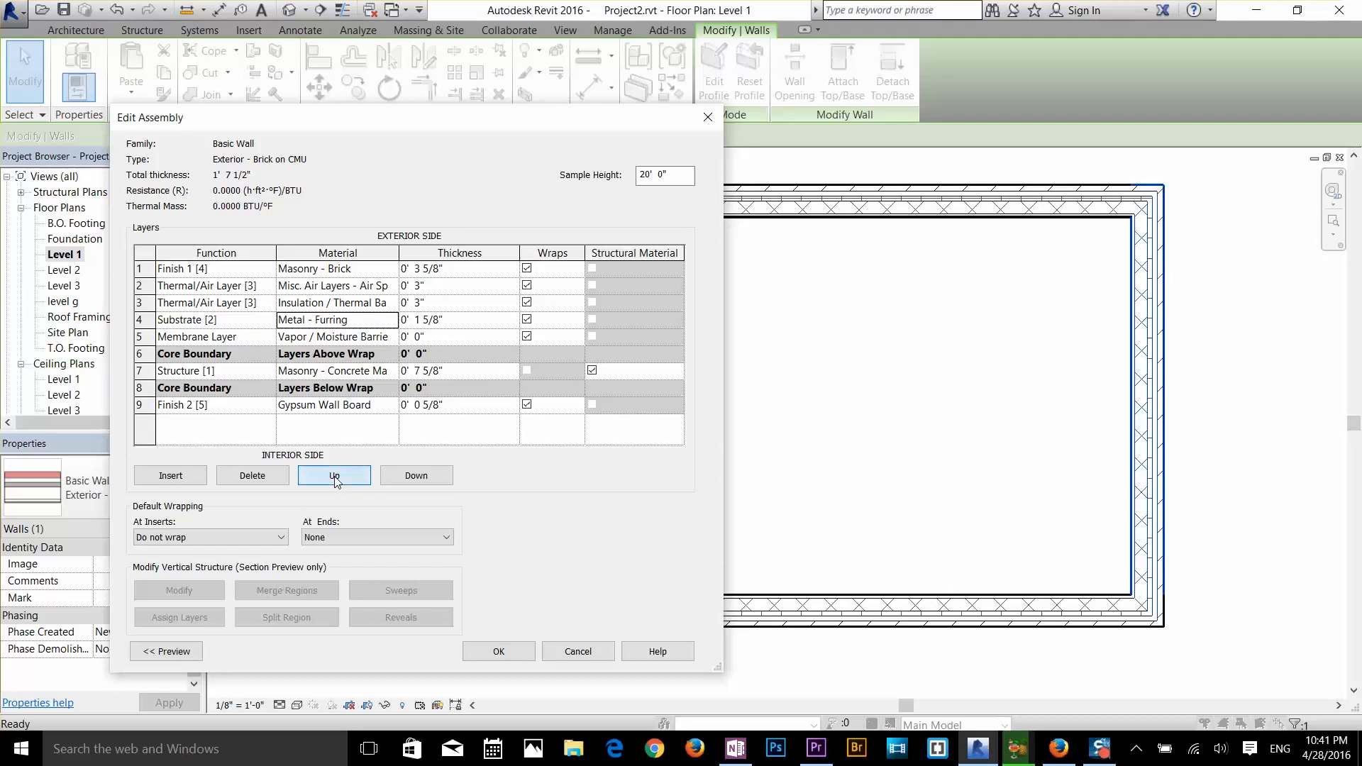
pyautogui.click(483, 652)
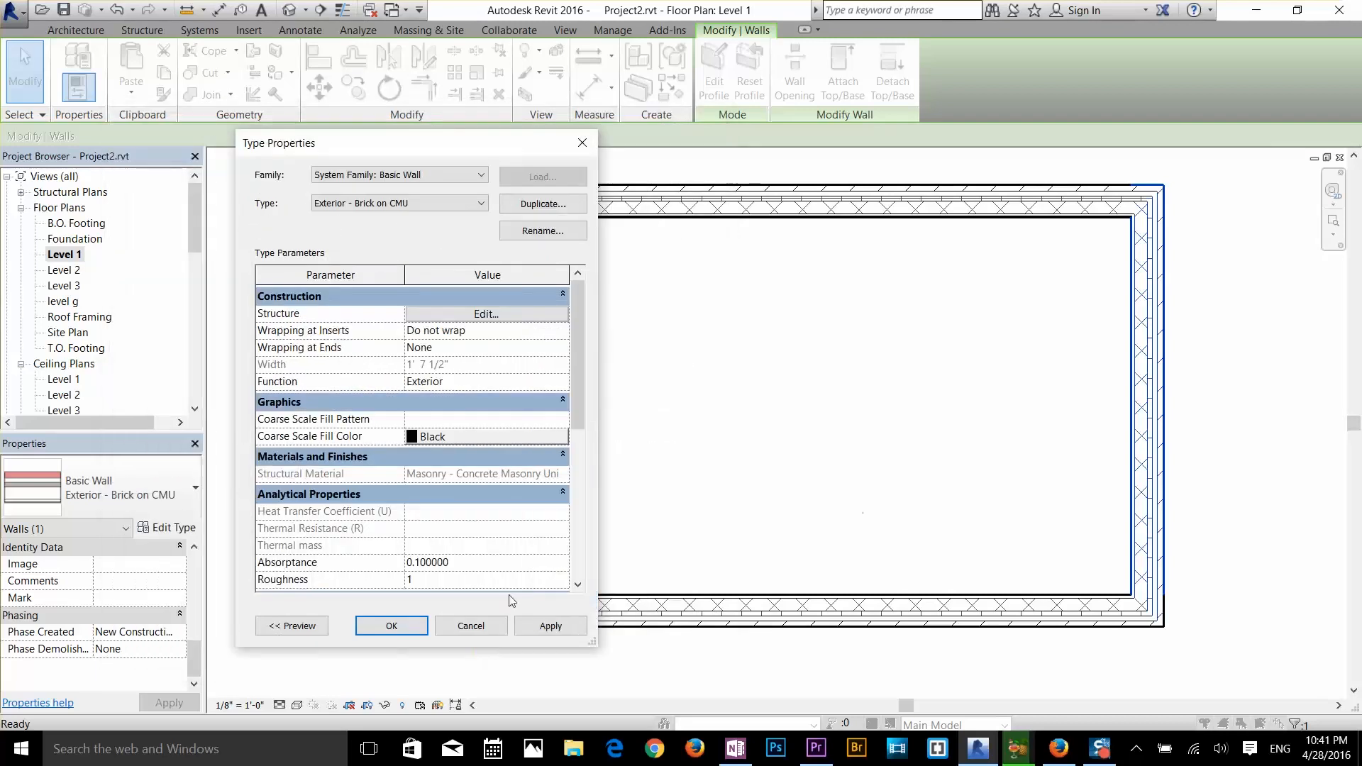
pyautogui.click(549, 627)
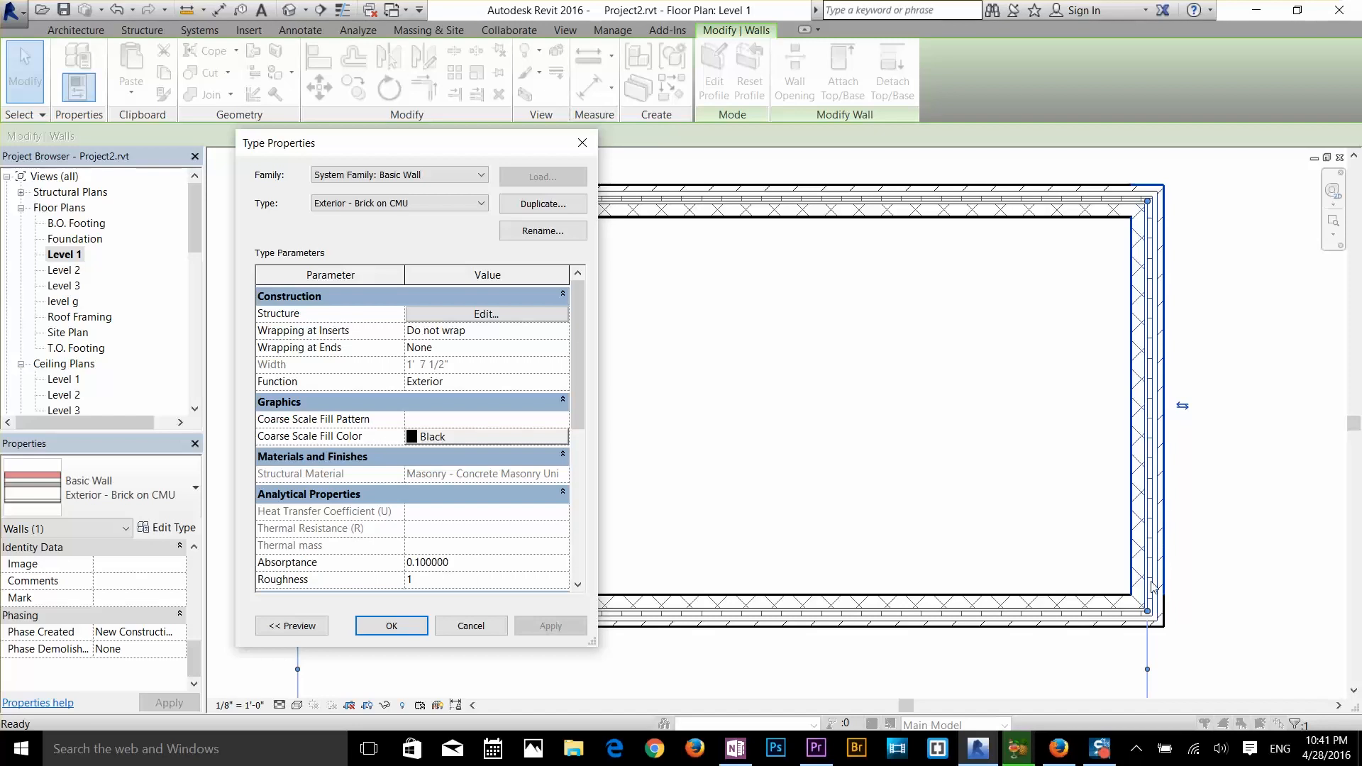
pyautogui.moveTo(580, 390); pyautogui.dragTo(568, 489)
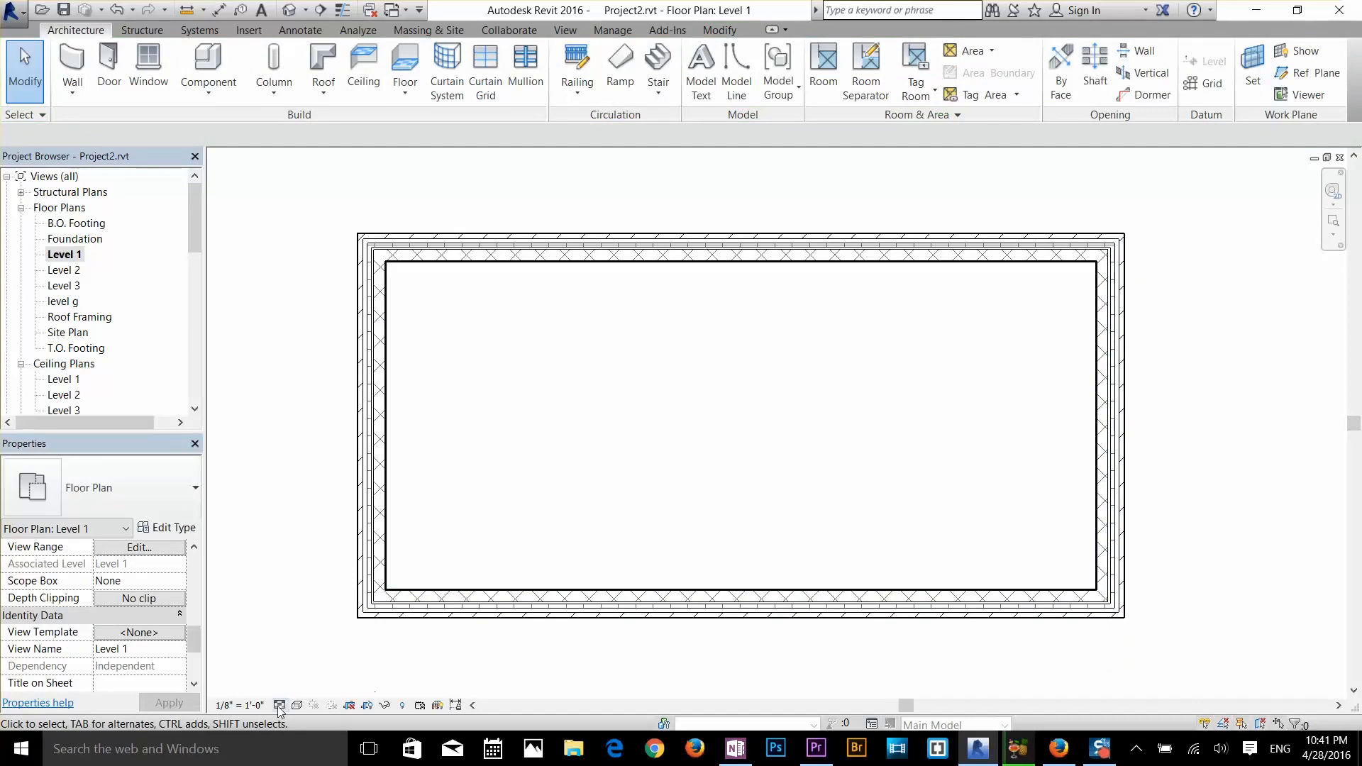
# - Set the Level 1 plan's detail level to Fine and its visual style to Shaded to inspect the wall layers
pyautogui.click(278, 705)
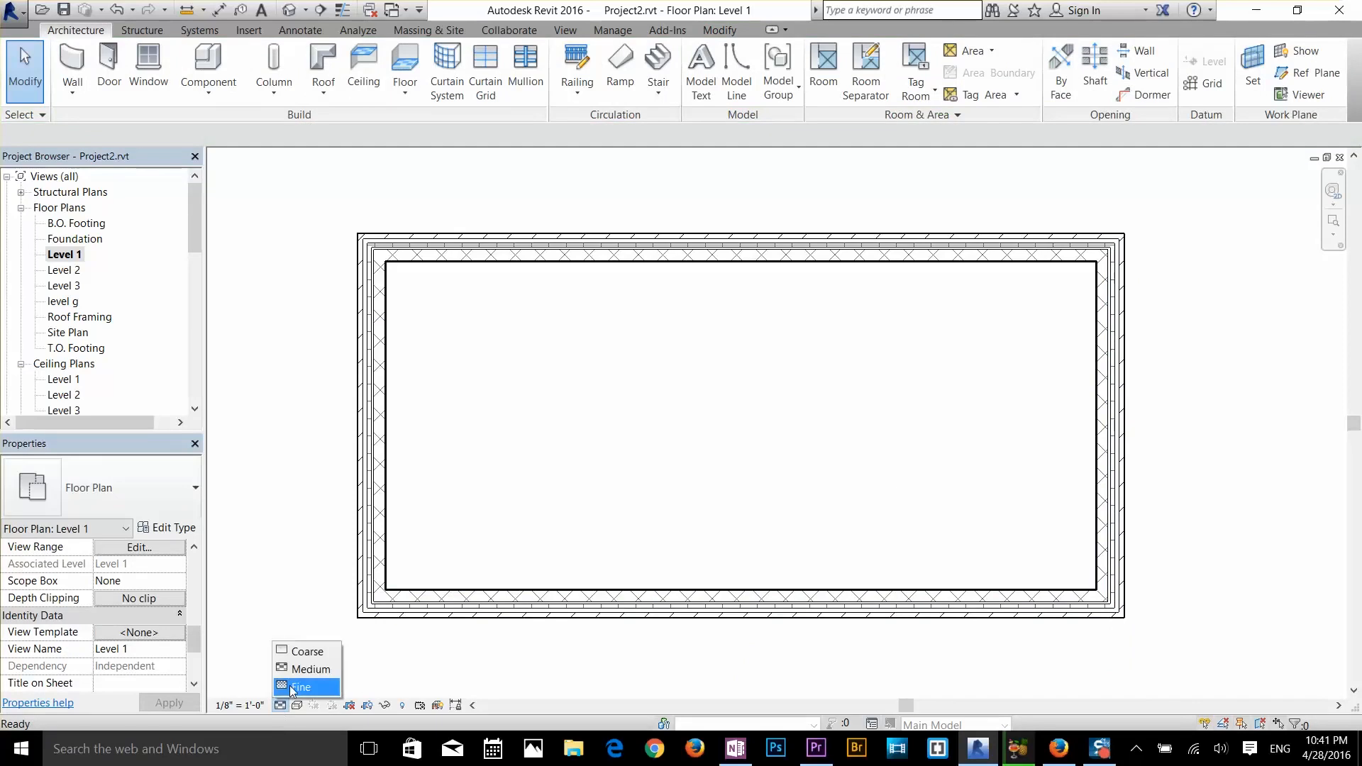
pyautogui.click(289, 685)
pyautogui.click(297, 705)
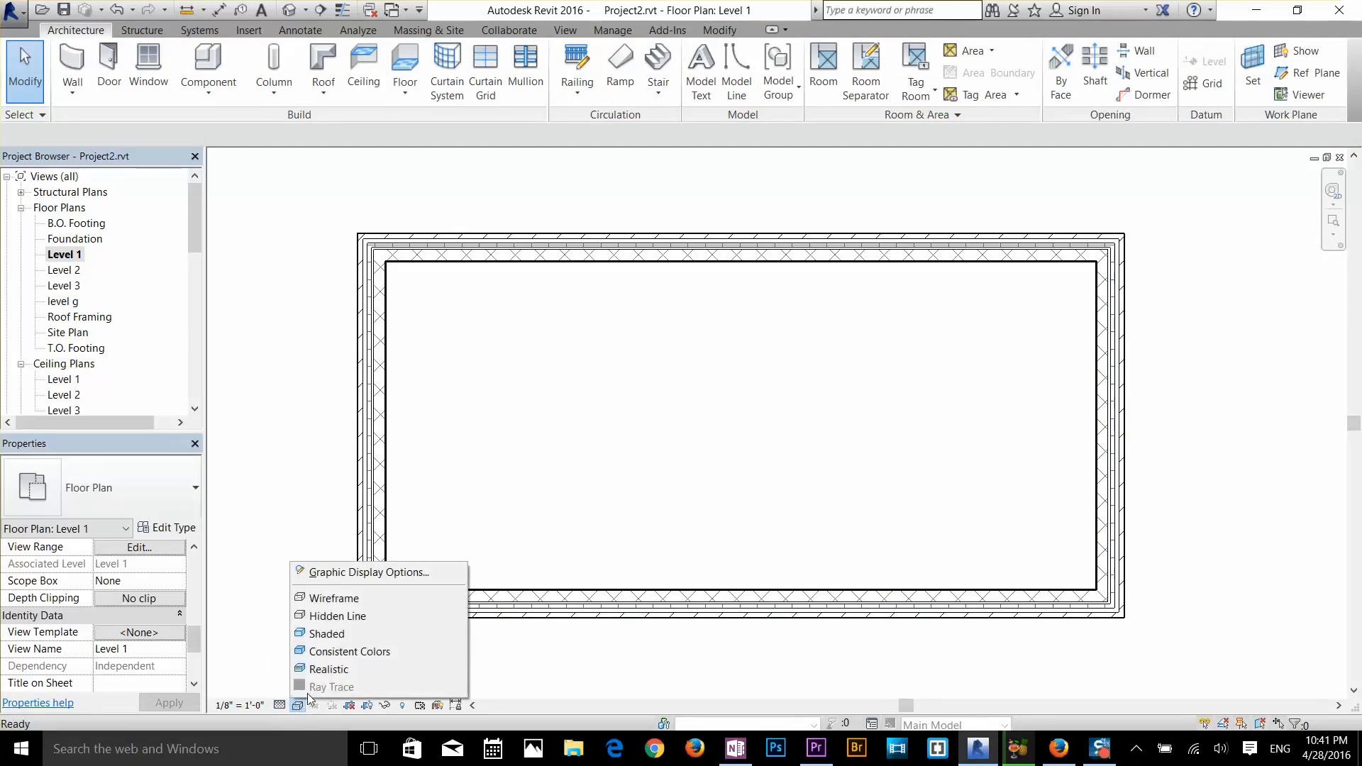
pyautogui.click(337, 636)
pyautogui.scroll(6, 1141, 494)
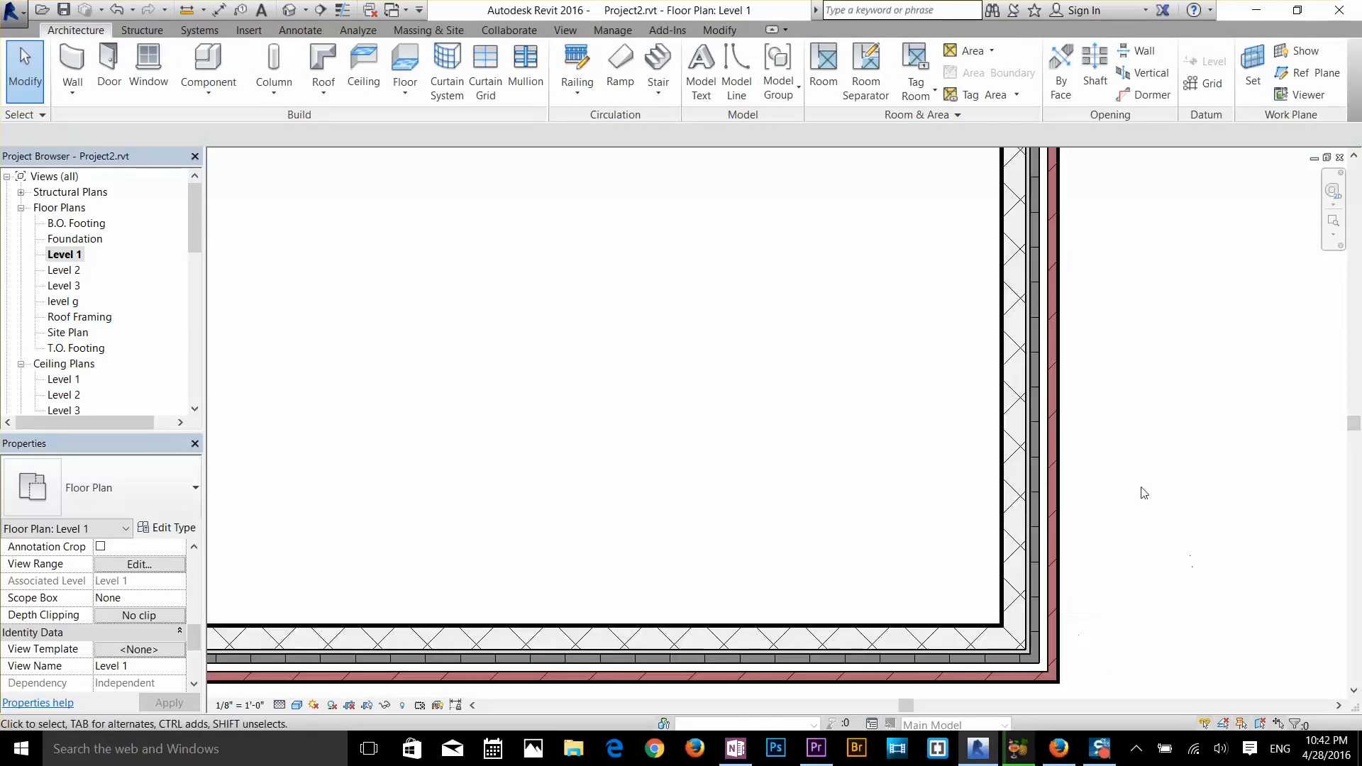
pyautogui.scroll(2, 1030, 460)
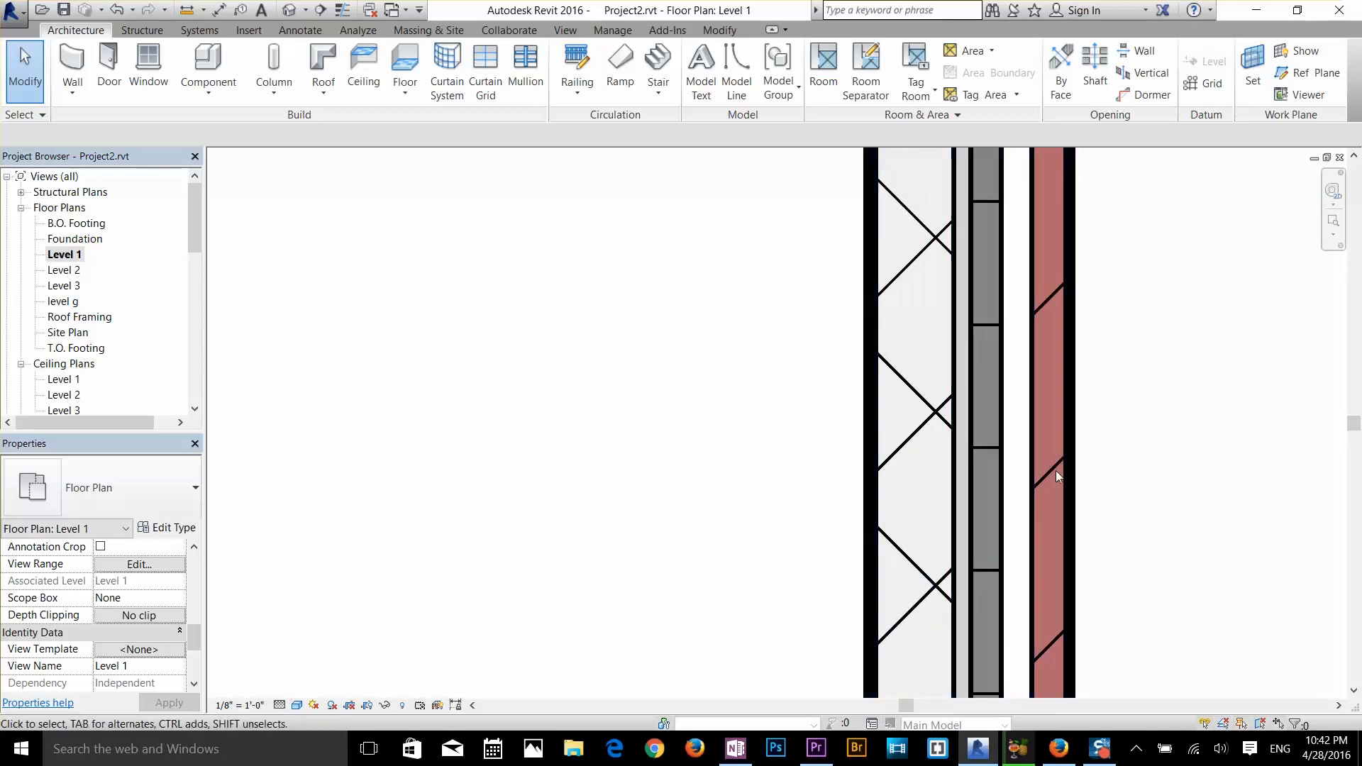
pyautogui.scroll(-6, 899, 475)
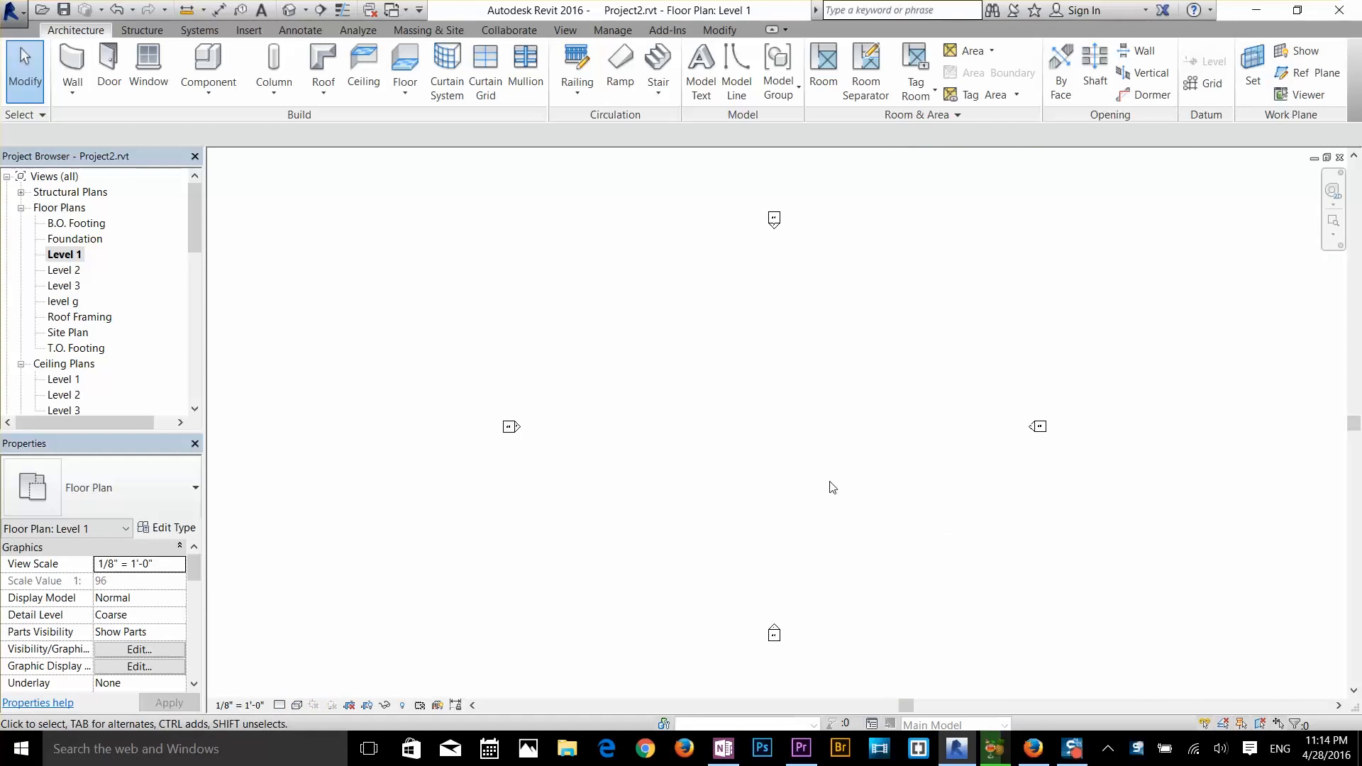
# - Draw a closed rectangle of architectural Generic - 8" walls, about 84' wide and 88' high, between the elevation markers
pyautogui.click(72, 89)
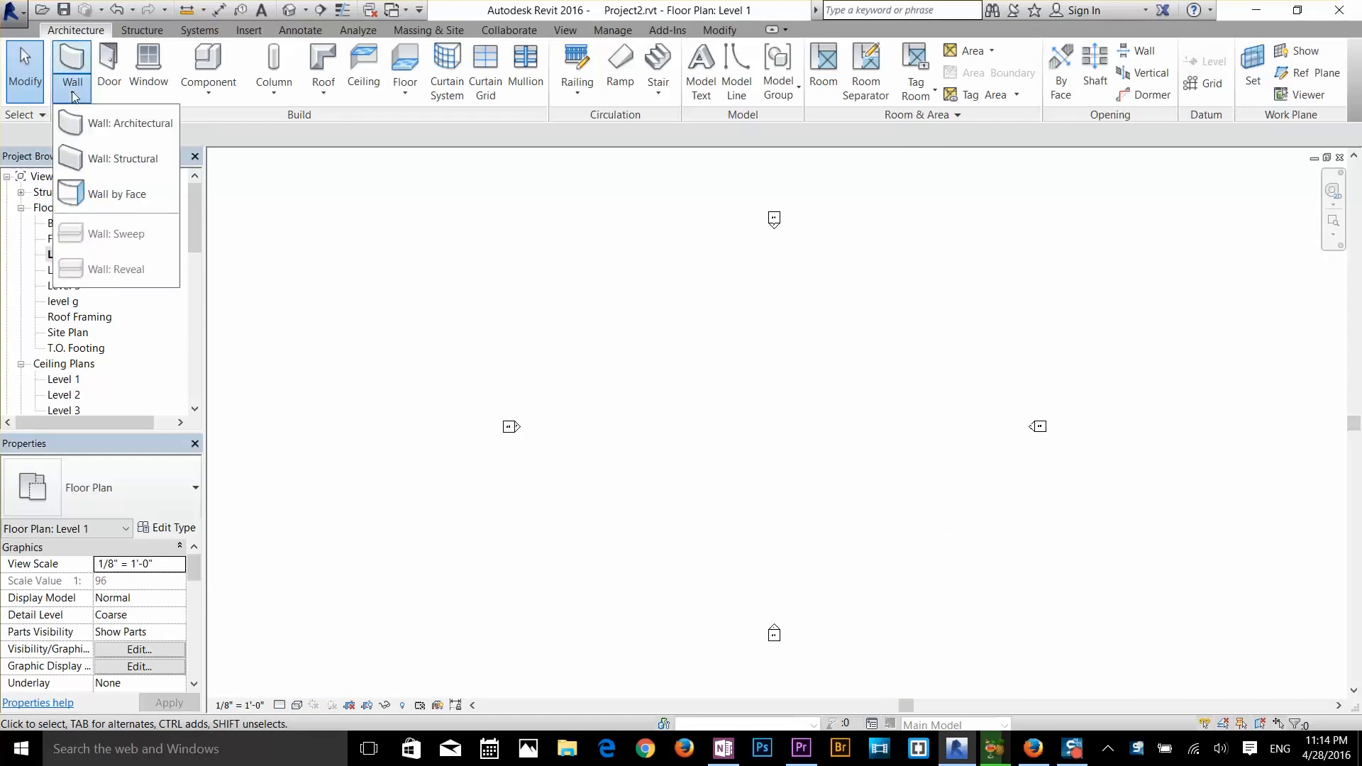
pyautogui.click(88, 128)
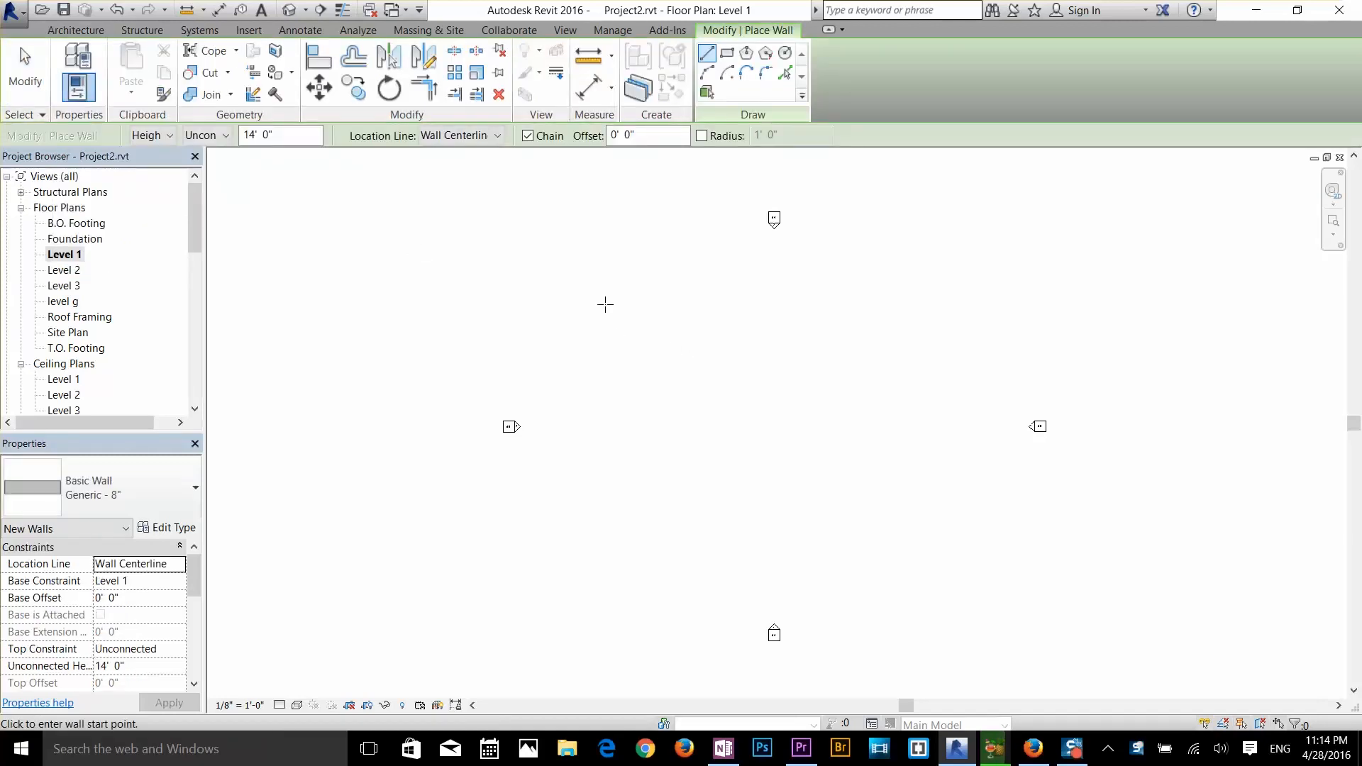
pyautogui.click(605, 305)
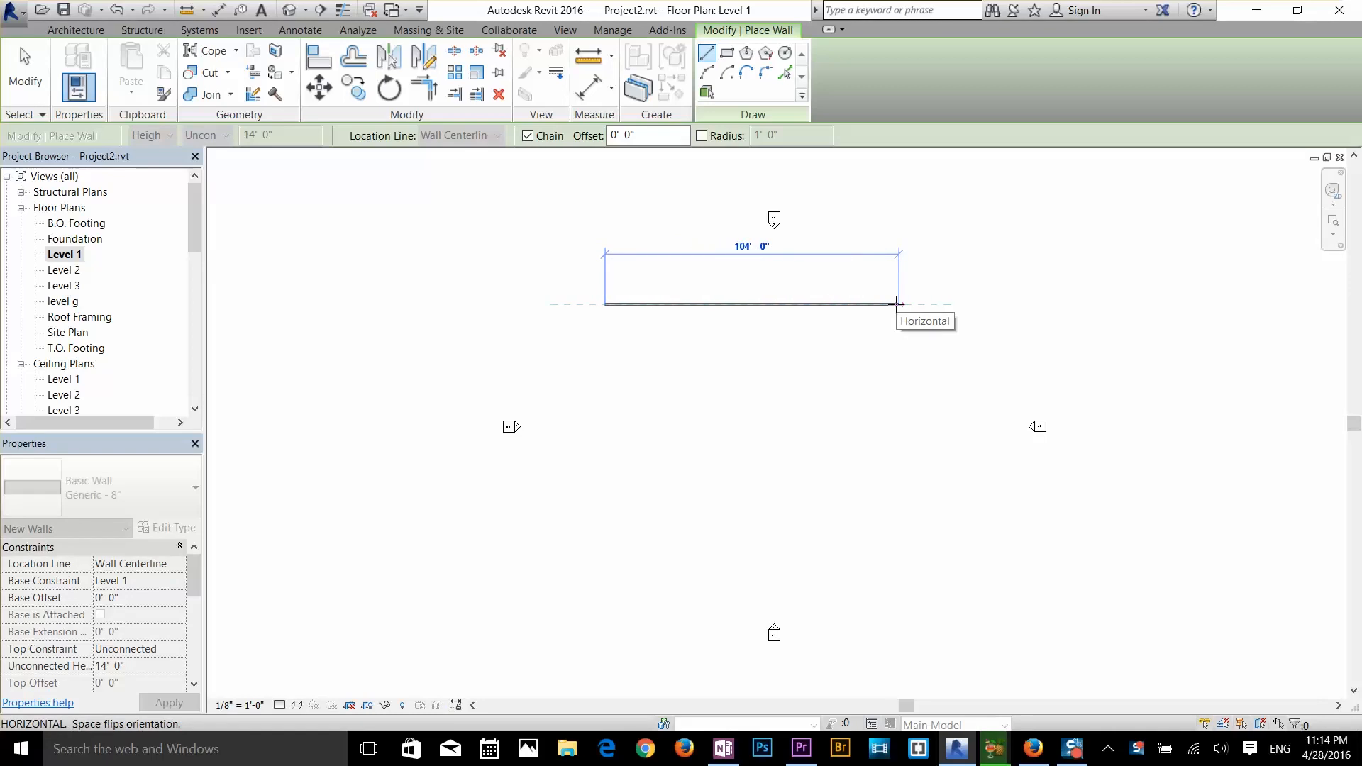
pyautogui.click(839, 304)
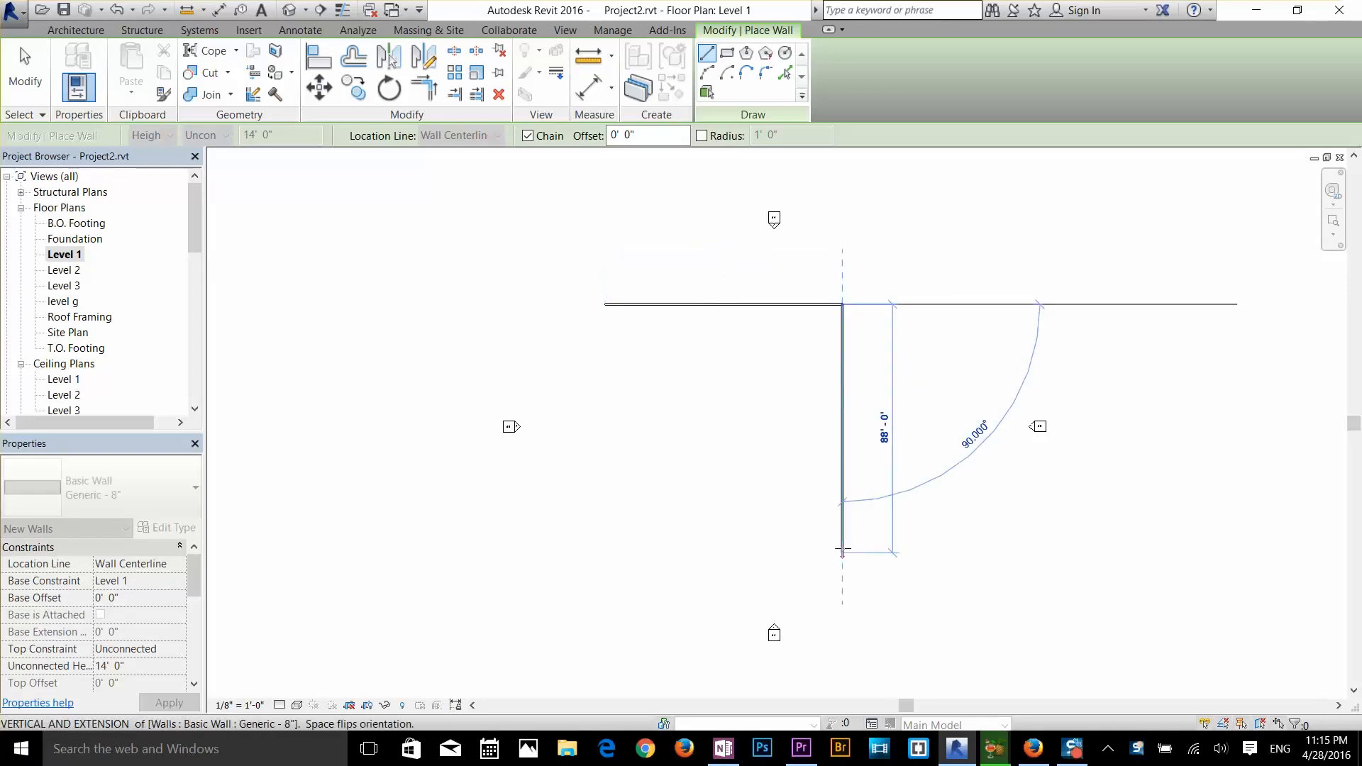
pyautogui.click(842, 551)
pyautogui.click(605, 551)
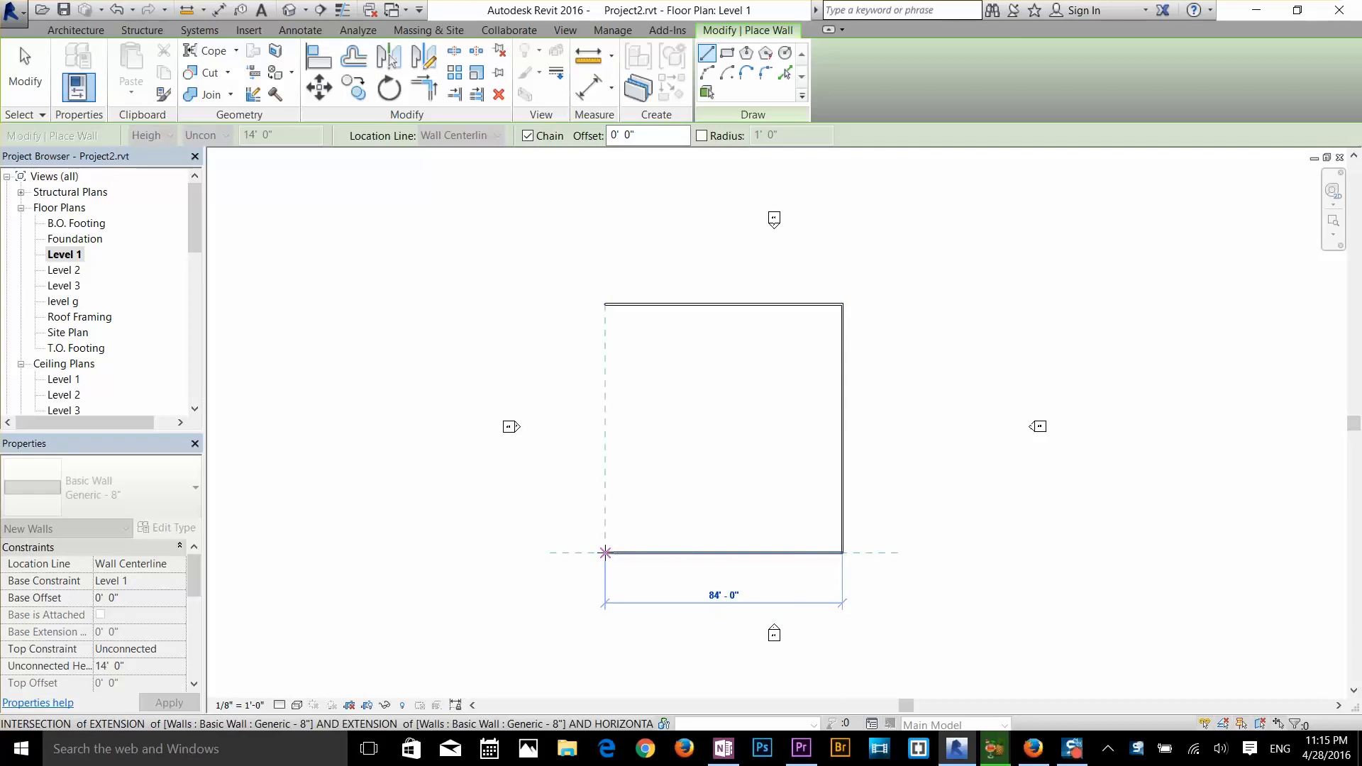
pyautogui.click(606, 306)
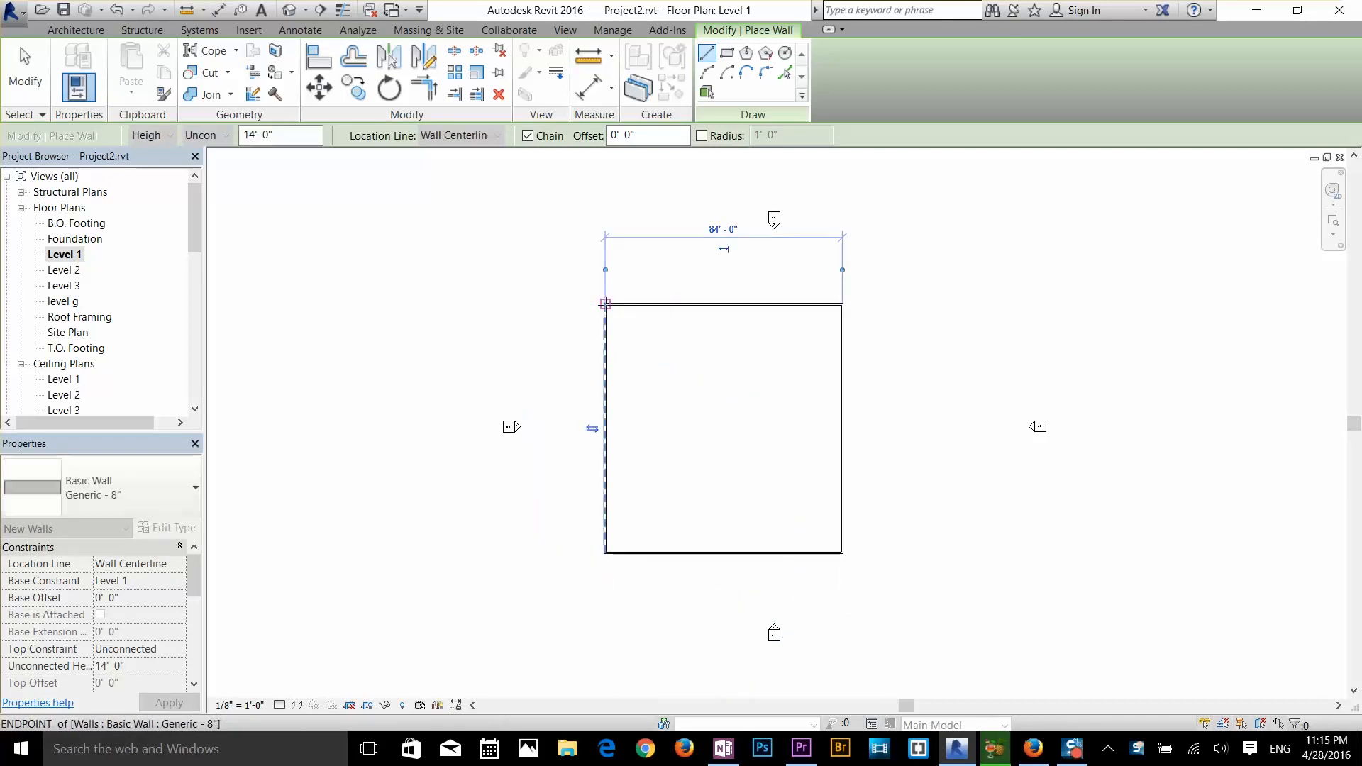
pyautogui.rightClick(707, 345)
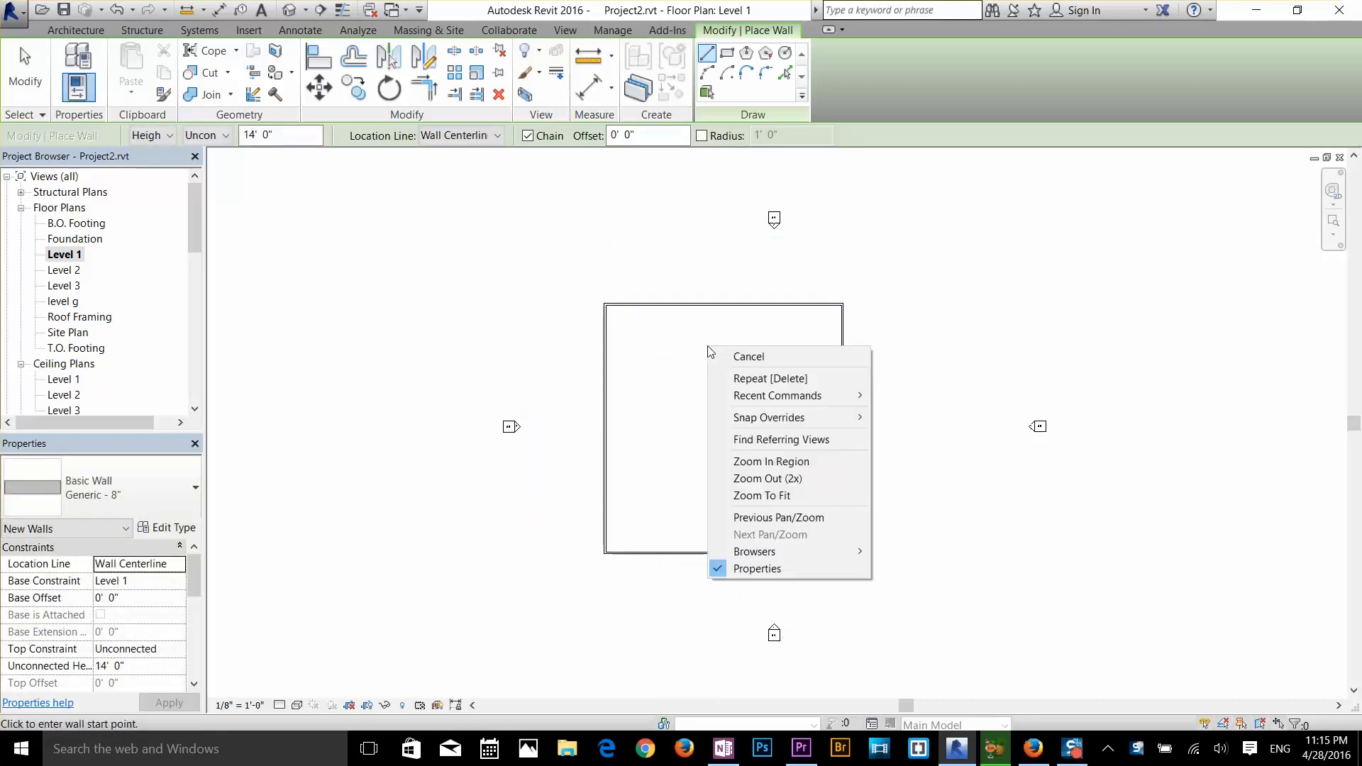
pyautogui.press('Escape')
pyautogui.press('Escape')
# - Move the upper horizontal wall so its distance to the lower wall is 60'
pyautogui.click(706, 306)
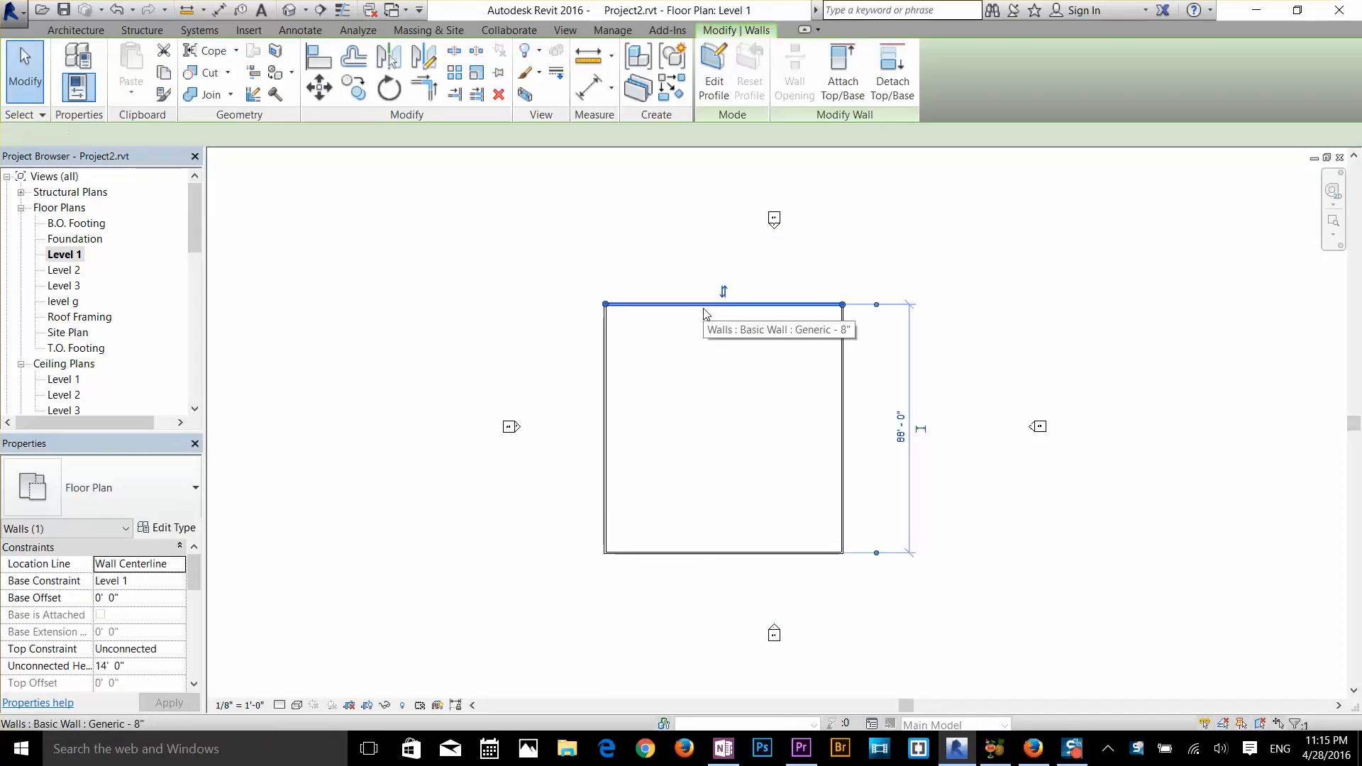
pyautogui.click(901, 430)
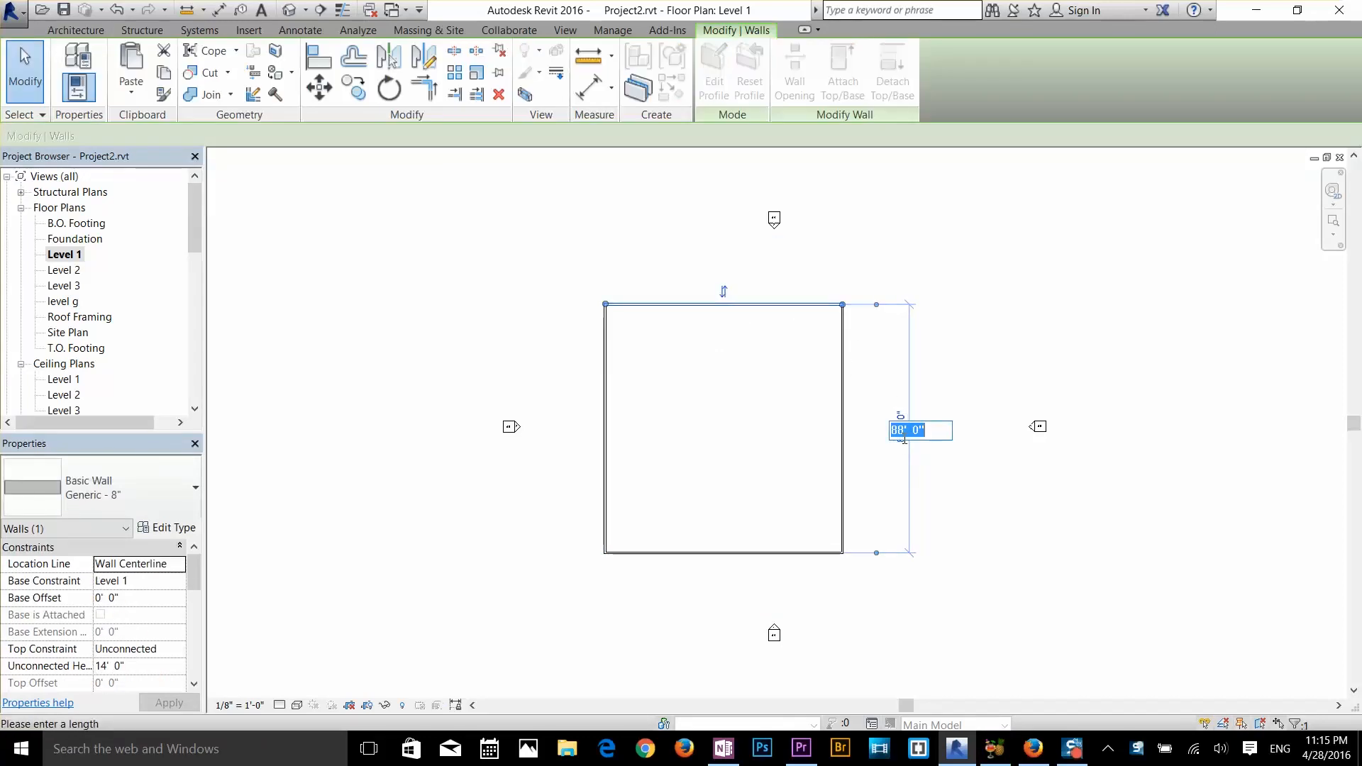
pyautogui.press('Return')
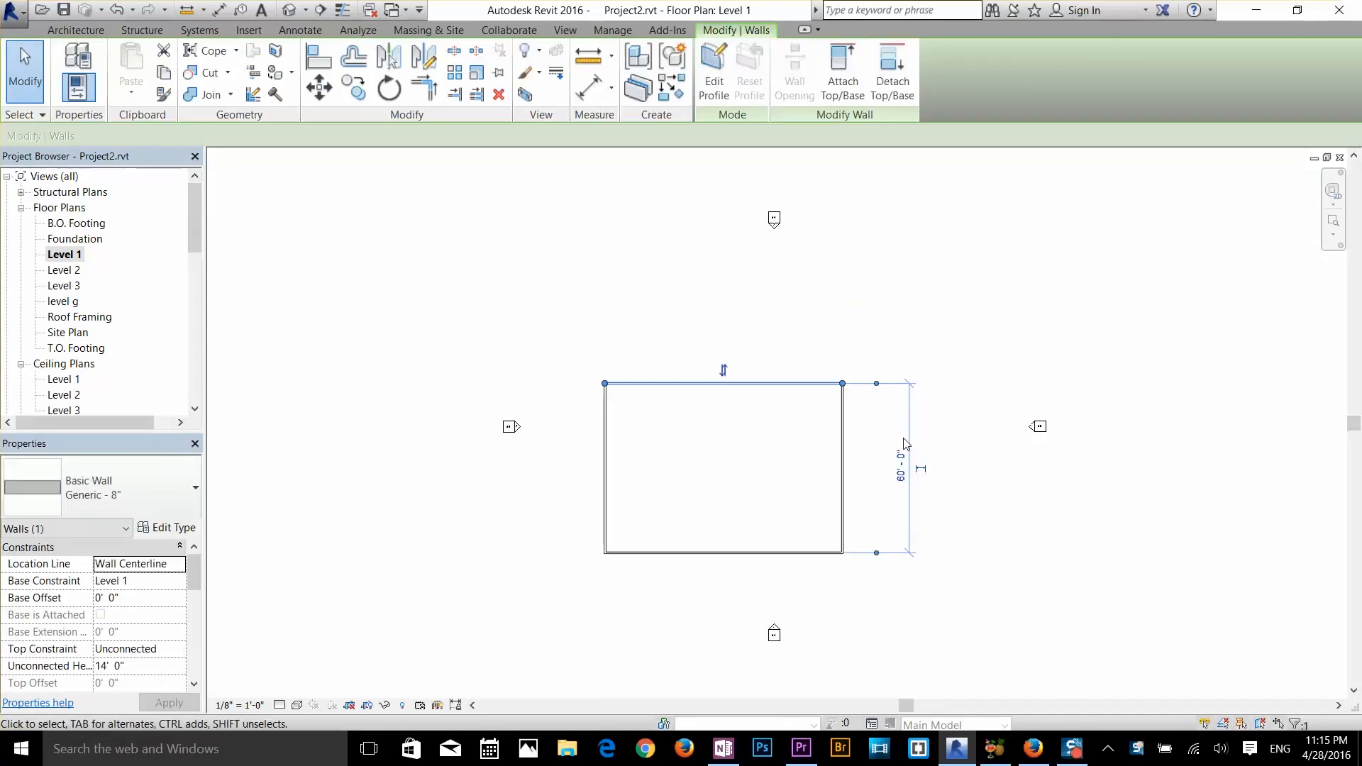
pyautogui.click(756, 480)
pyautogui.click(720, 553)
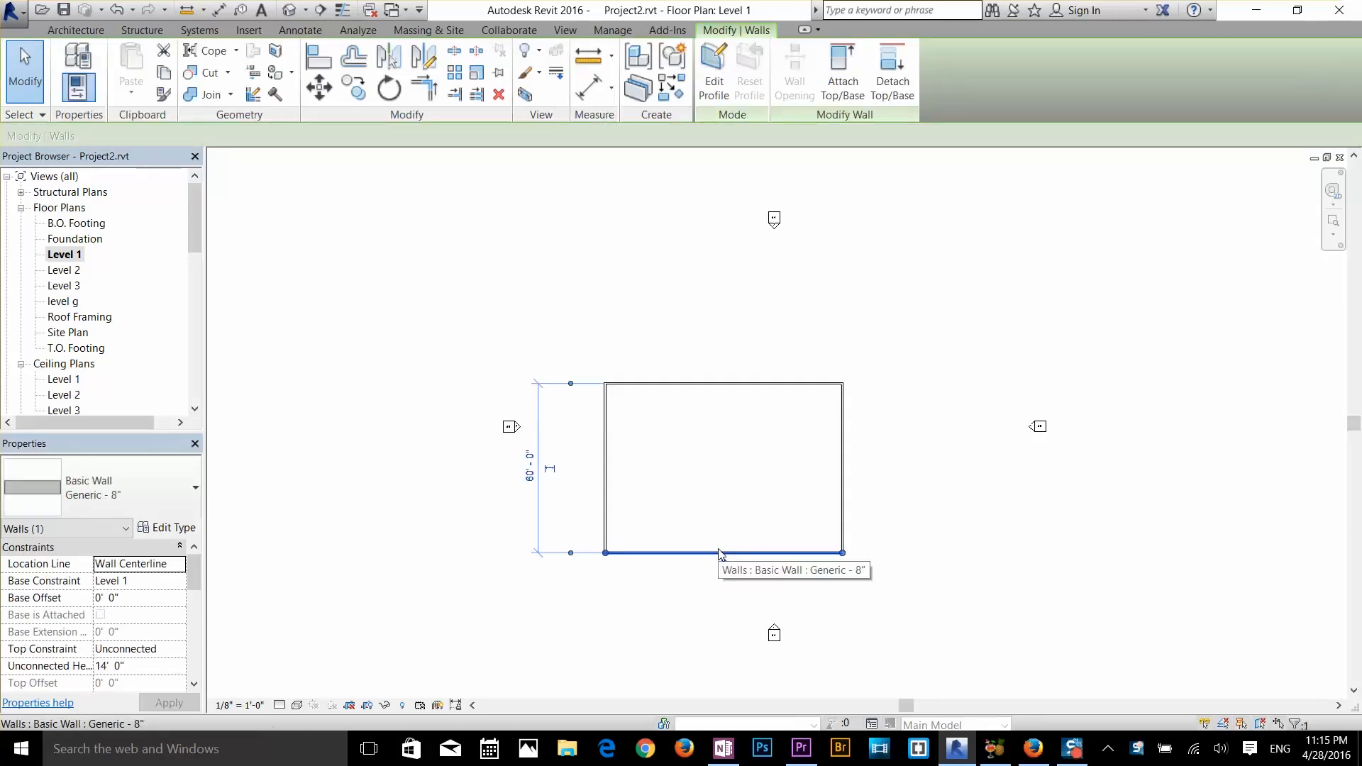
# - Move the right vertical wall so its distance to the left wall is 60'
pyautogui.click(842, 481)
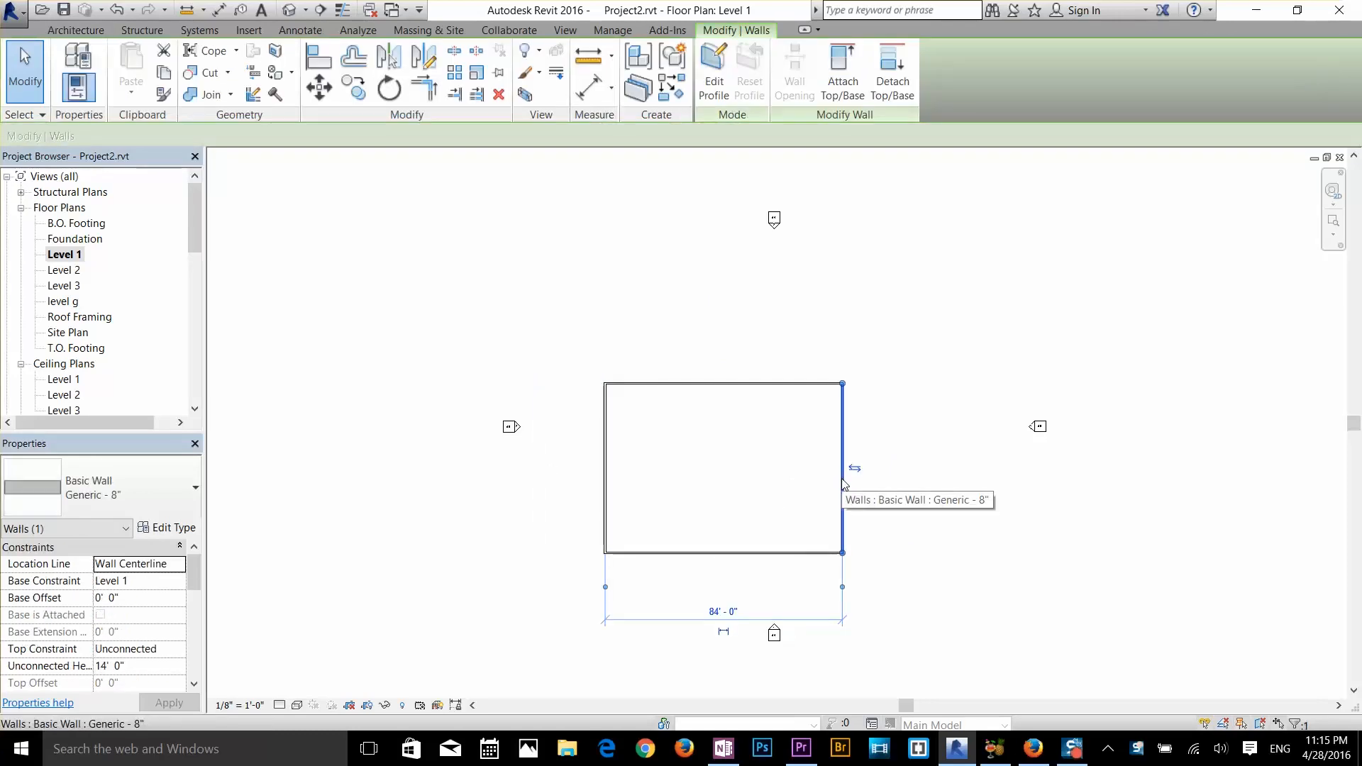
pyautogui.click(722, 611)
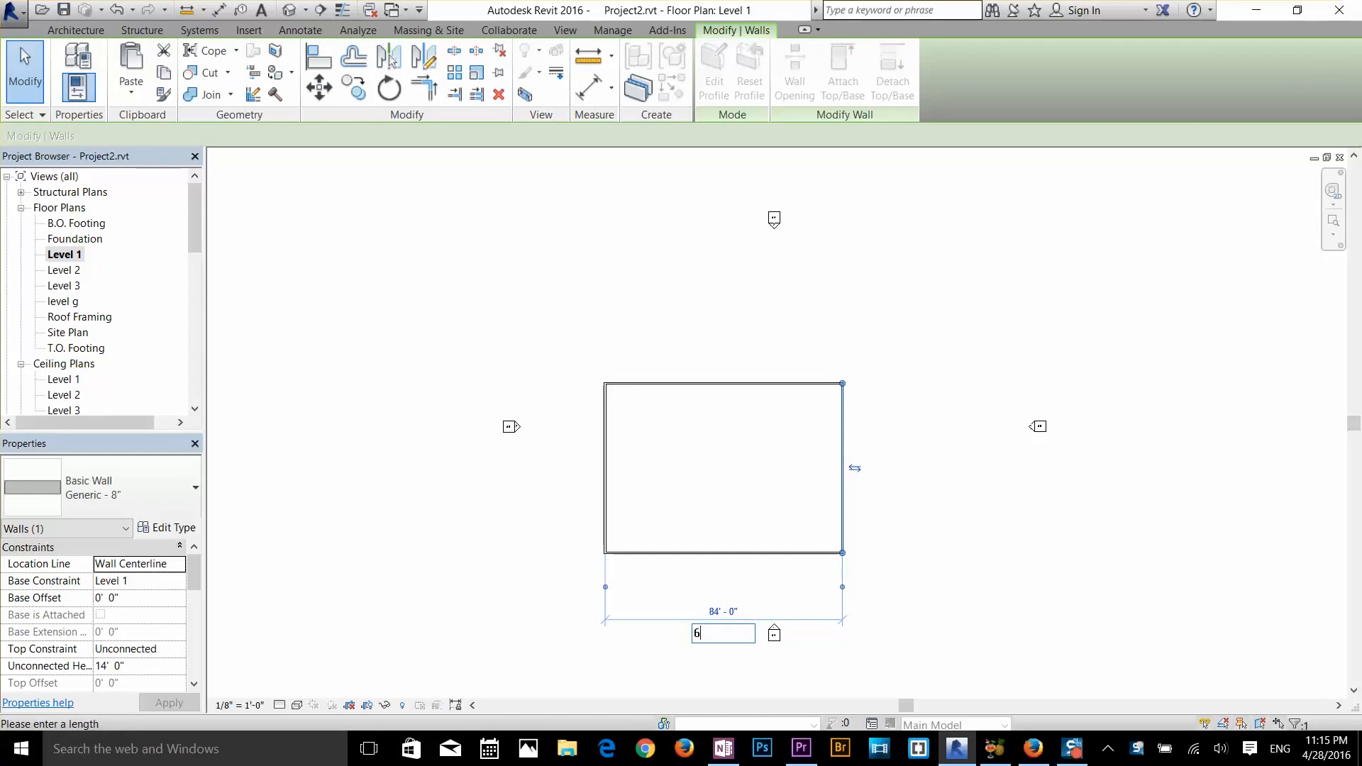
pyautogui.press('Return')
pyautogui.scroll(3, 710, 564)
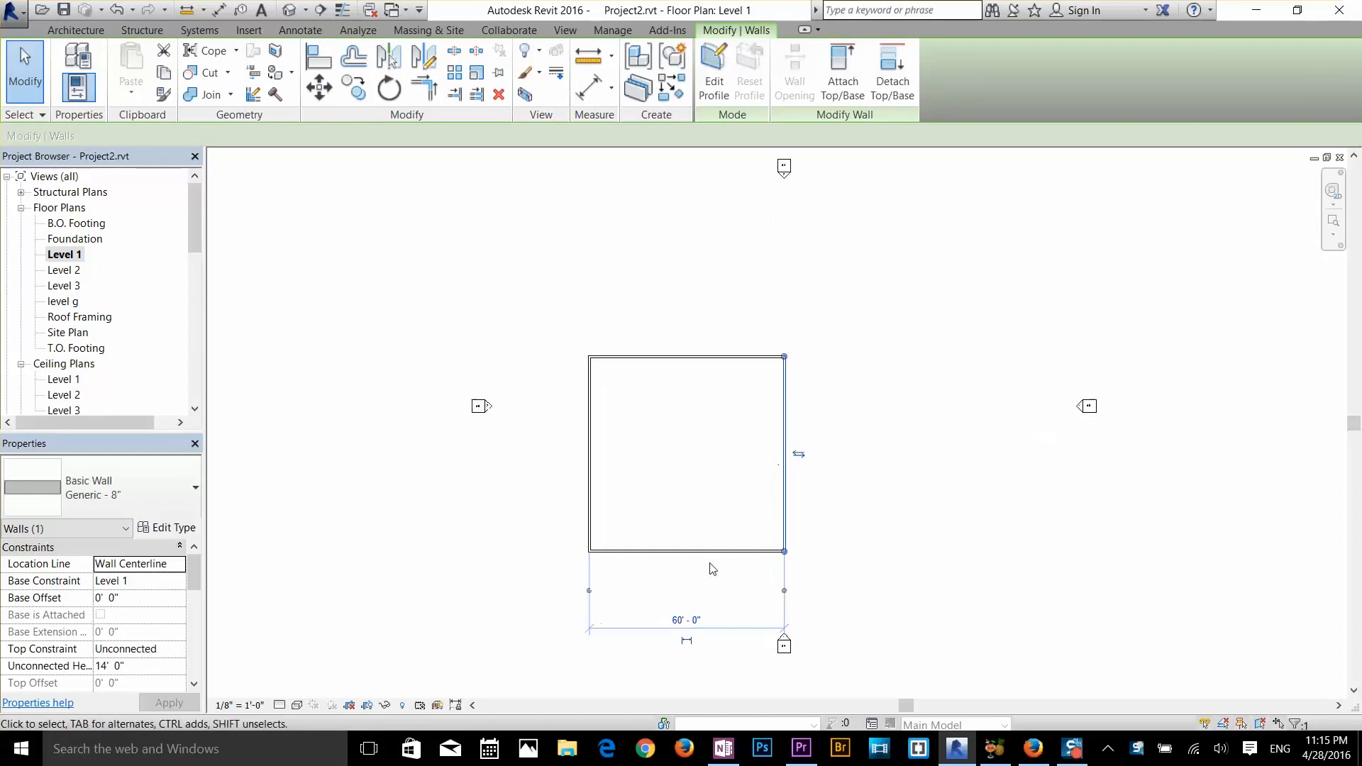
pyautogui.scroll(2, 674, 410)
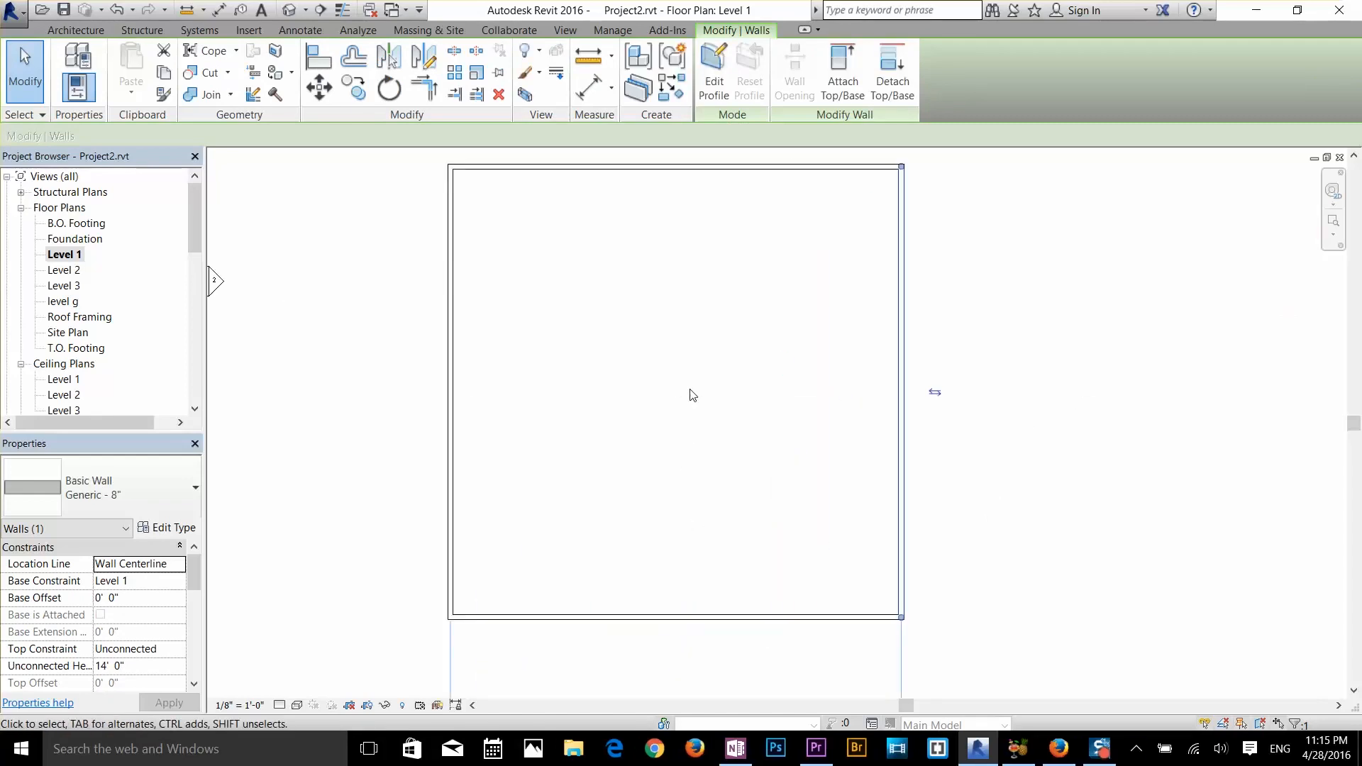
pyautogui.moveTo(690, 389); pyautogui.dragTo(708, 420, button='middle')
pyautogui.click(708, 420)
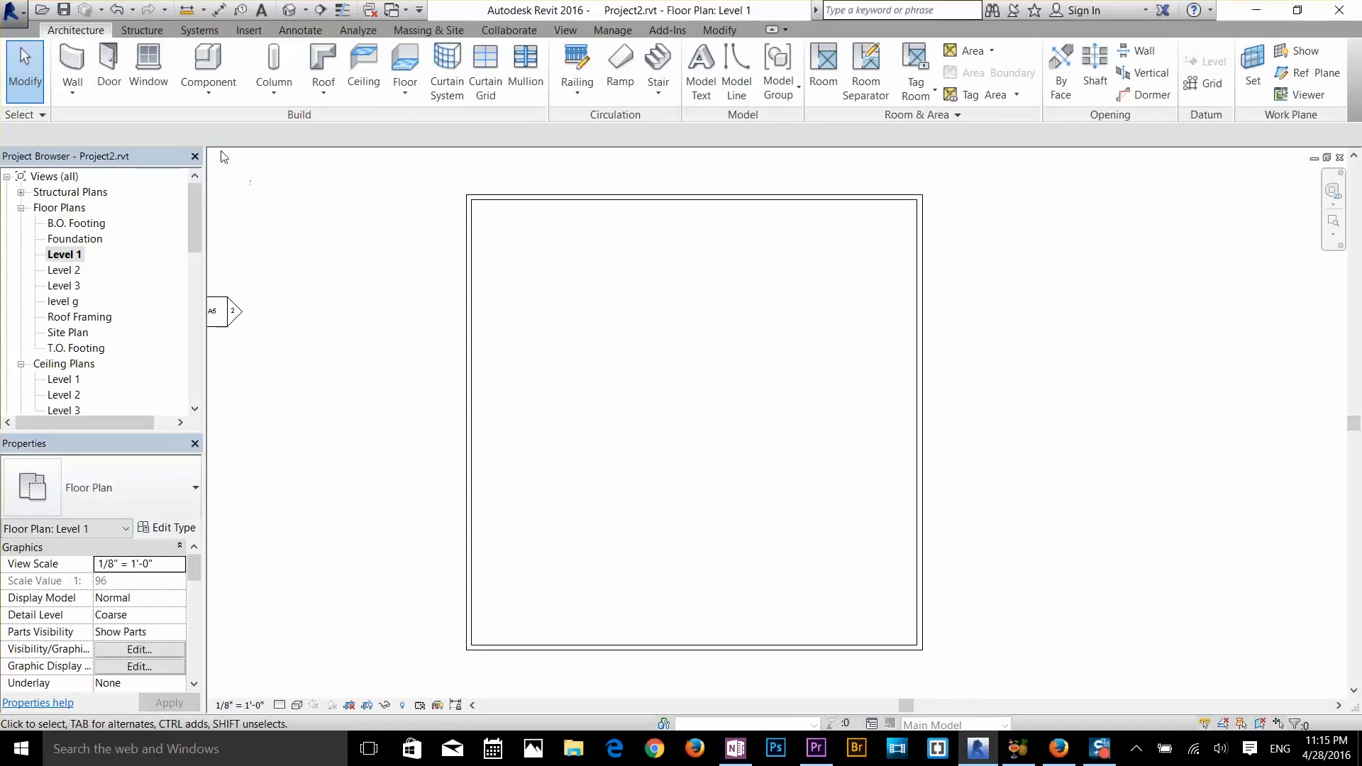
# - Draw Generic - 8" interior walls enclosing an upper-left room about 24'-6" wide and 26'-6" deep
pyautogui.click(71, 62)
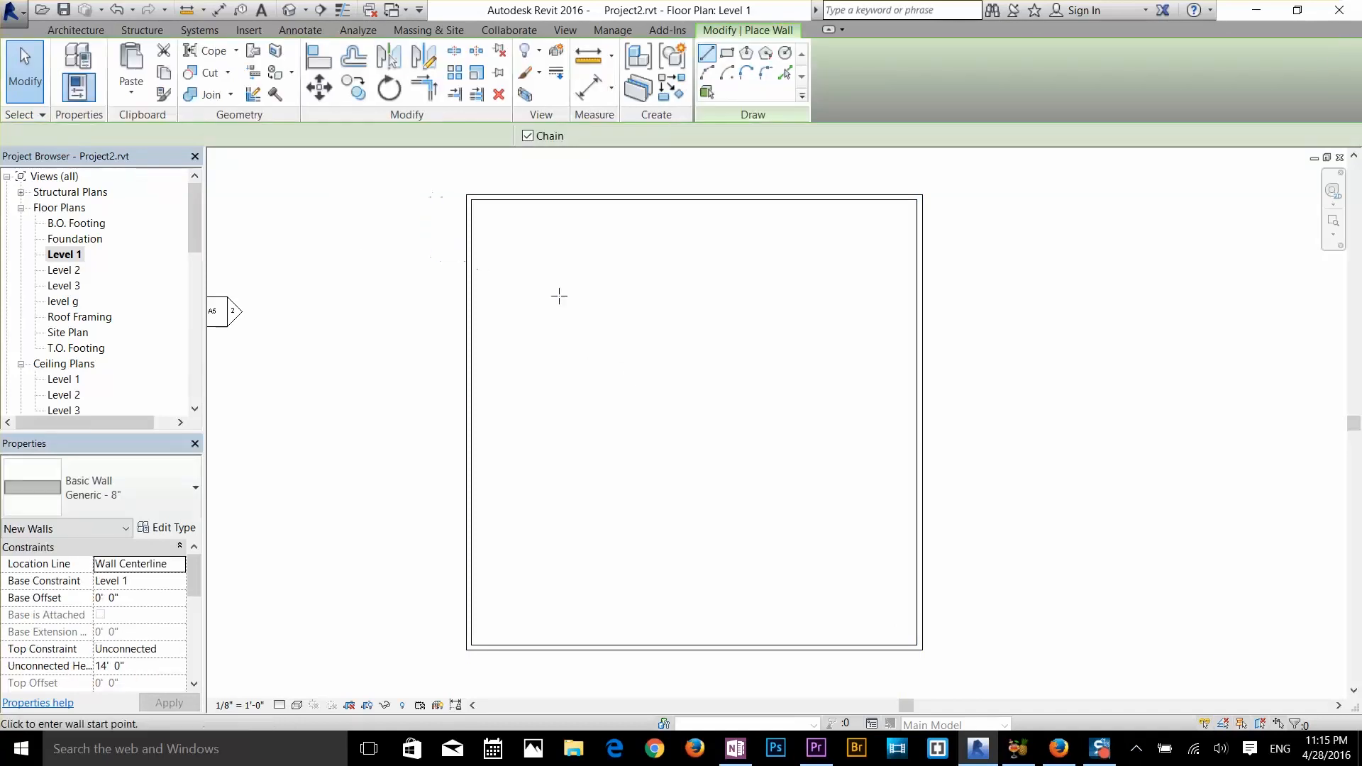
pyautogui.click(654, 197)
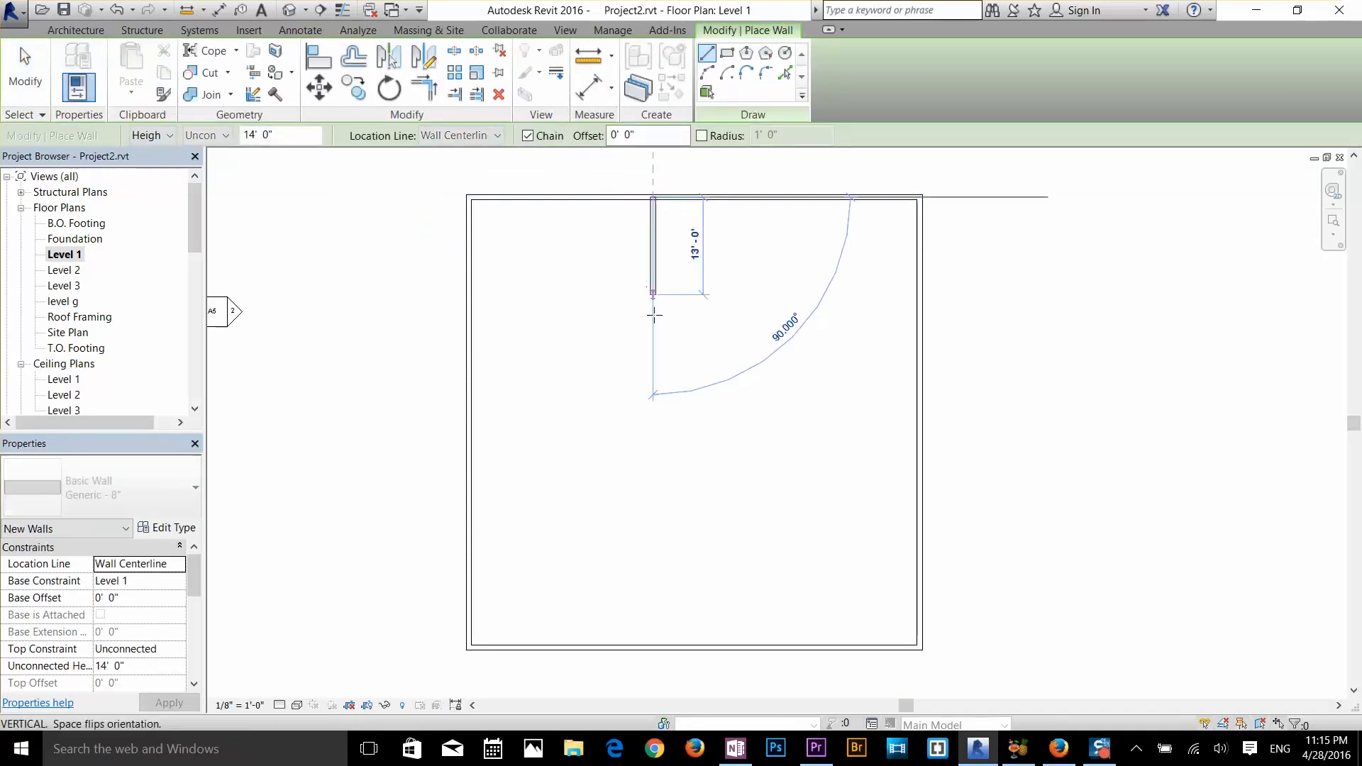
pyautogui.click(653, 395)
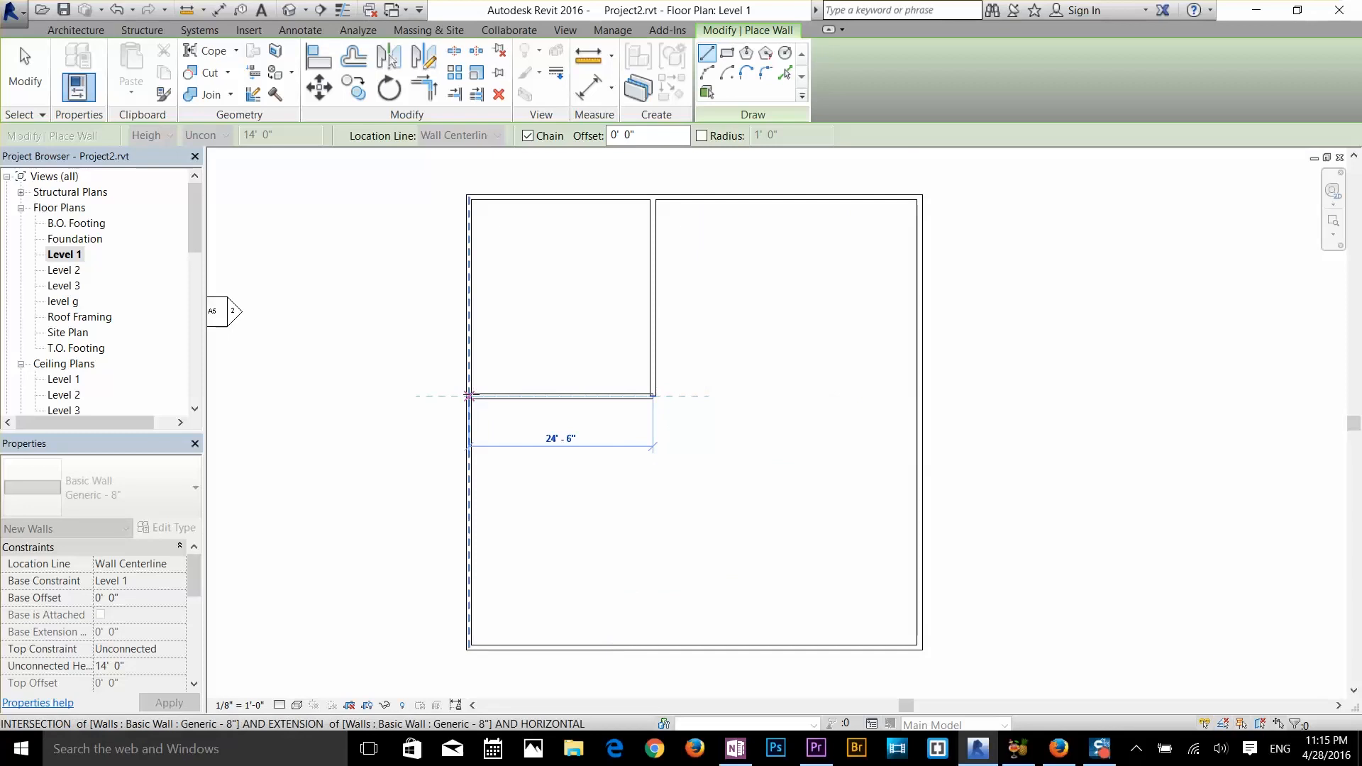
pyautogui.click(471, 396)
pyautogui.press('Escape')
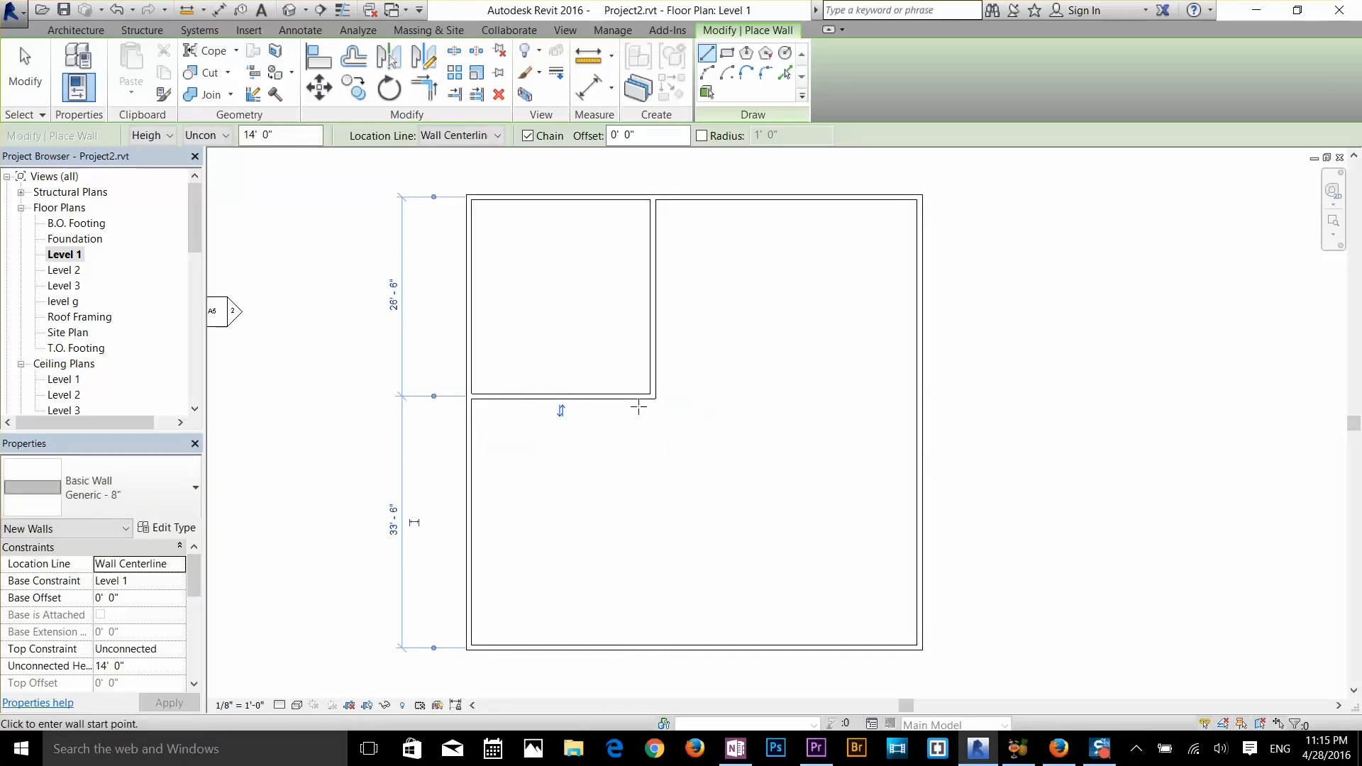
# - Draw walls enclosing a second room about 10'-6" deep directly below the upper-left room, ending at the left exterior wall
pyautogui.click(652, 396)
pyautogui.click(652, 475)
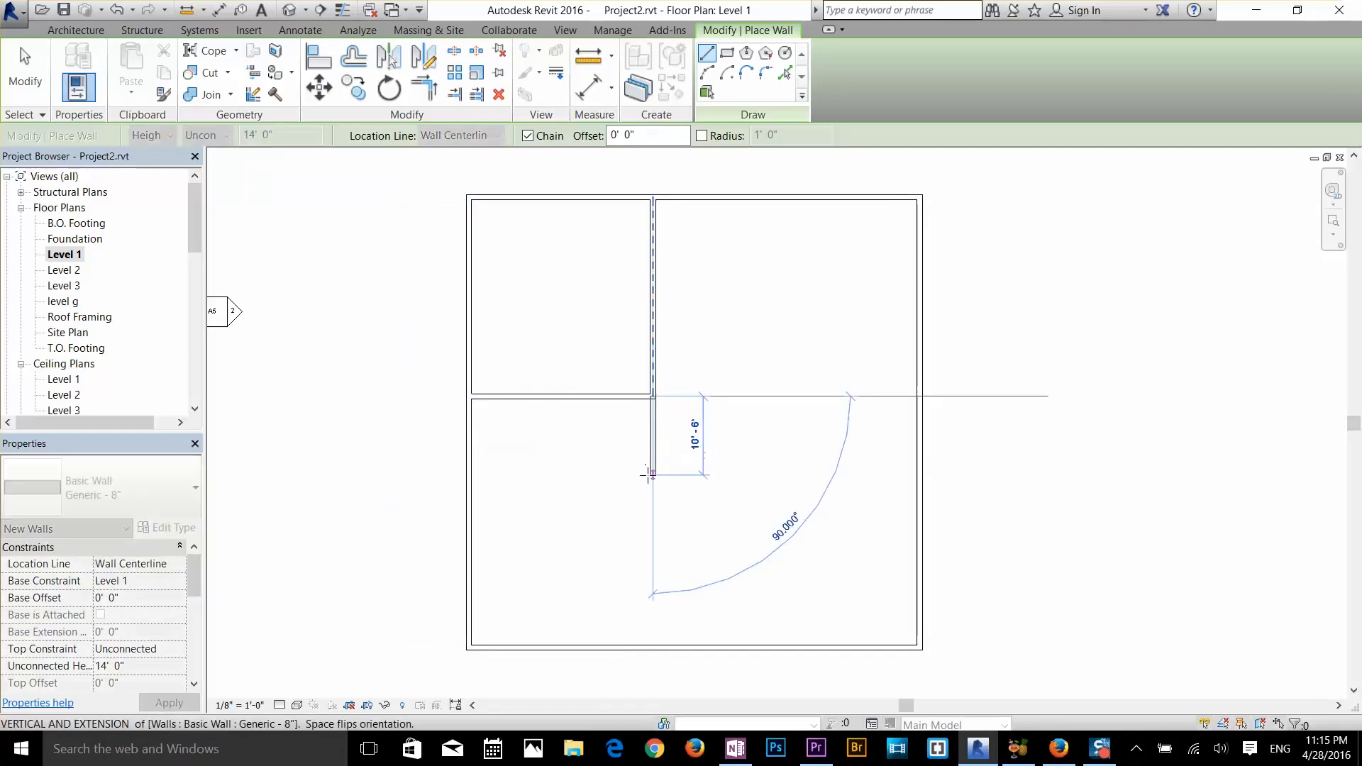
pyautogui.click(471, 475)
pyautogui.press('Escape')
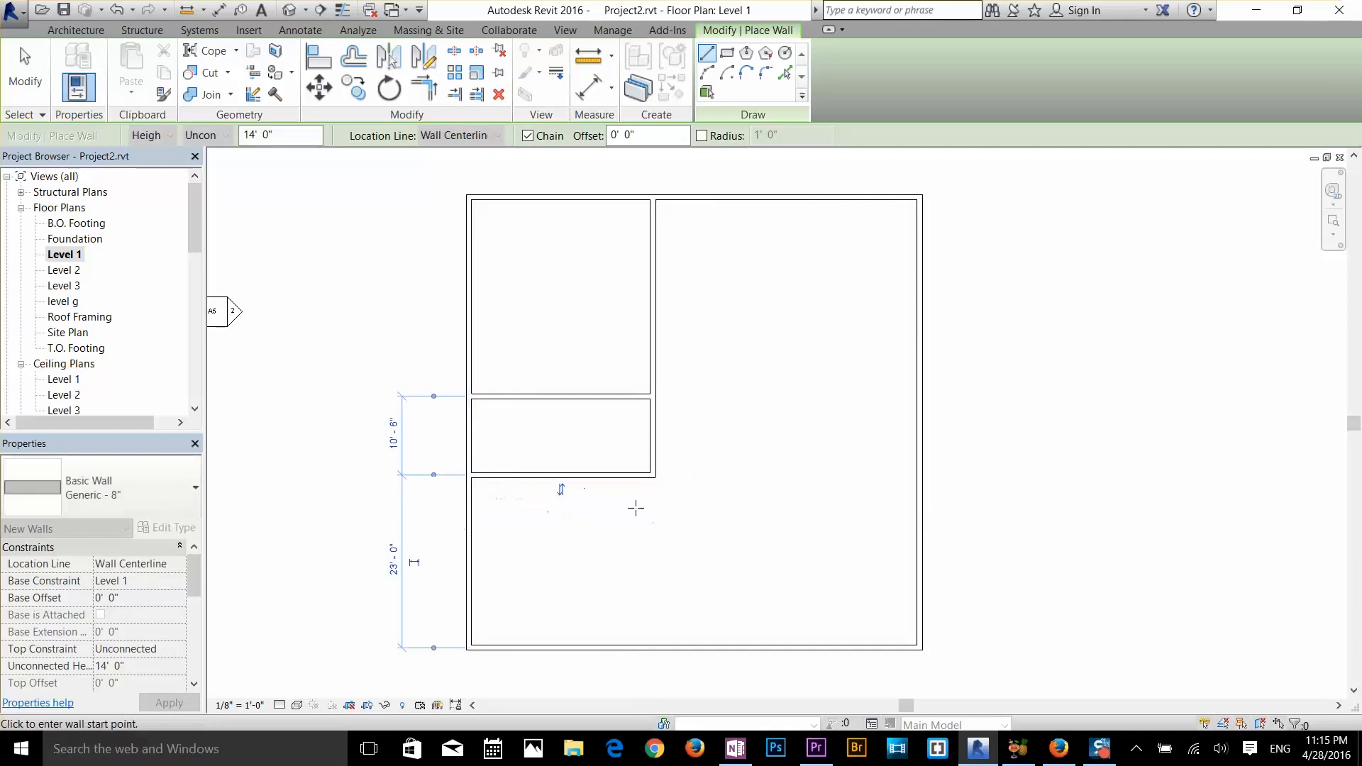
# - Extend the vertical interior wall from the second room's lower-right corner down to the lower exterior wall
pyautogui.click(653, 475)
pyautogui.click(652, 647)
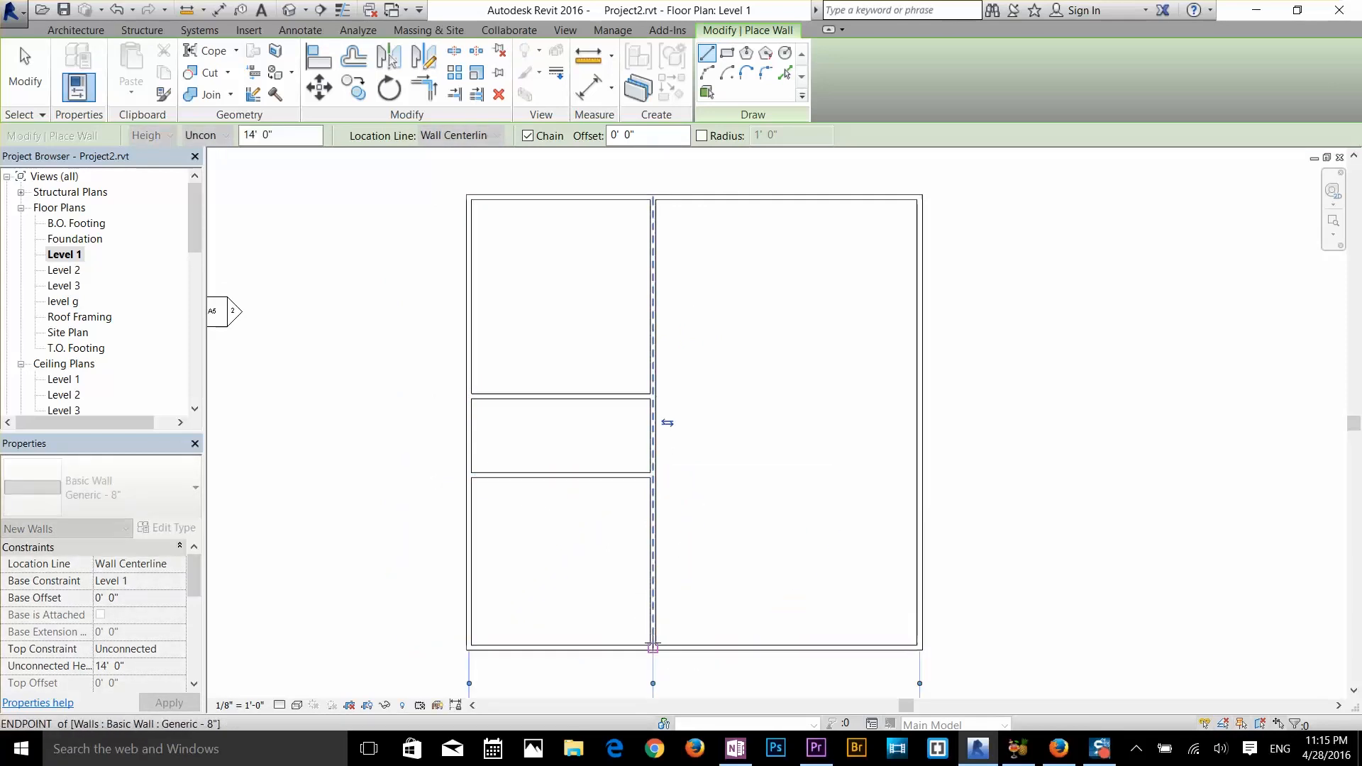
pyautogui.press('Escape')
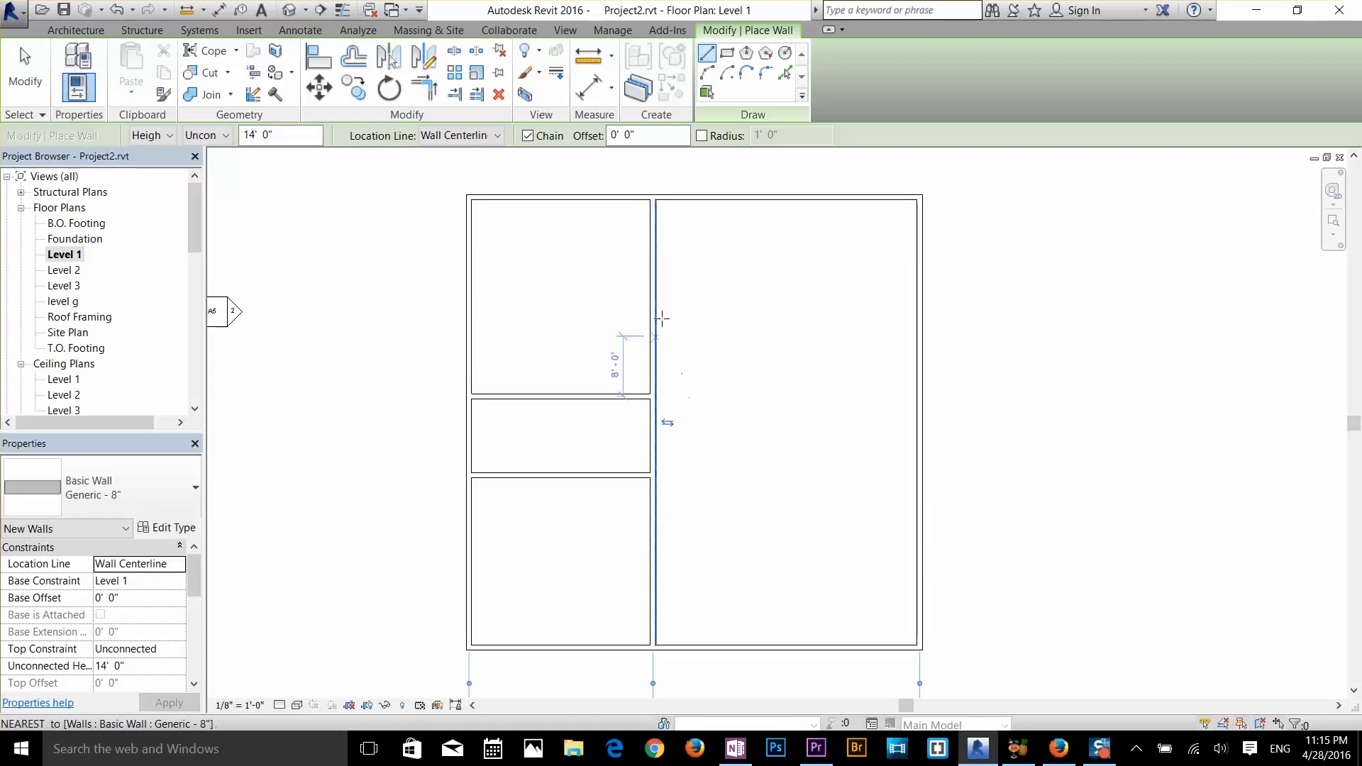
# - Draw a wall from the vertical interior wall to the right exterior wall, about 18'-6" below the upper wall, and enclose a 15' by 10' room beneath it
pyautogui.click(652, 337)
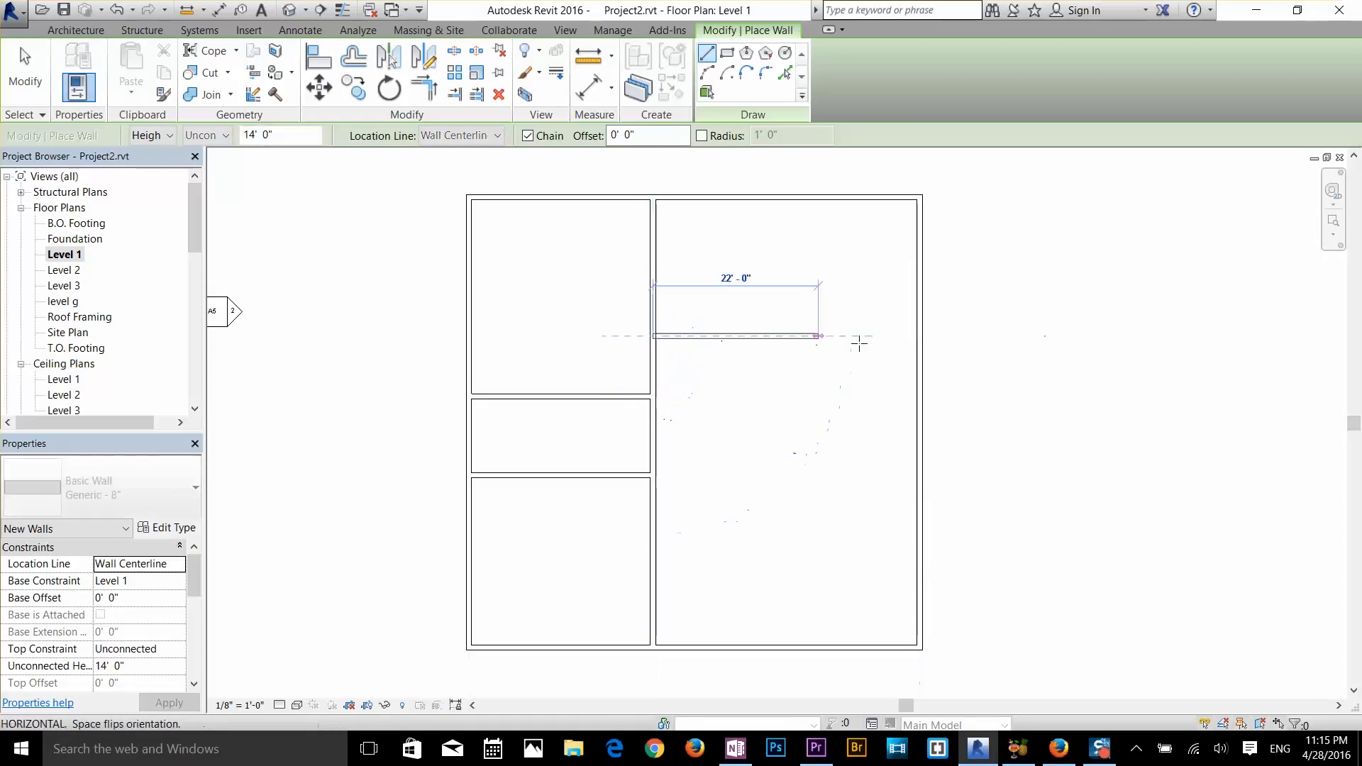
pyautogui.click(920, 336)
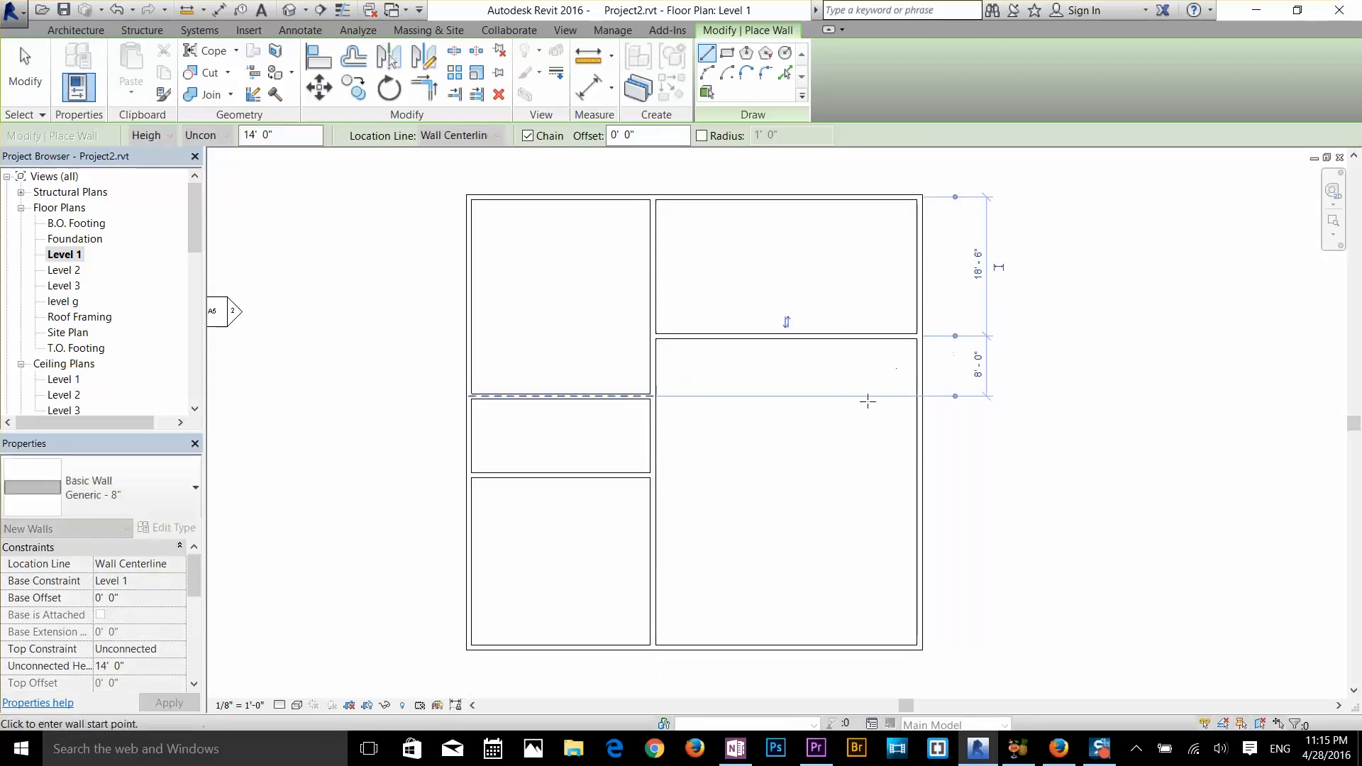
pyautogui.click(807, 337)
pyautogui.click(806, 410)
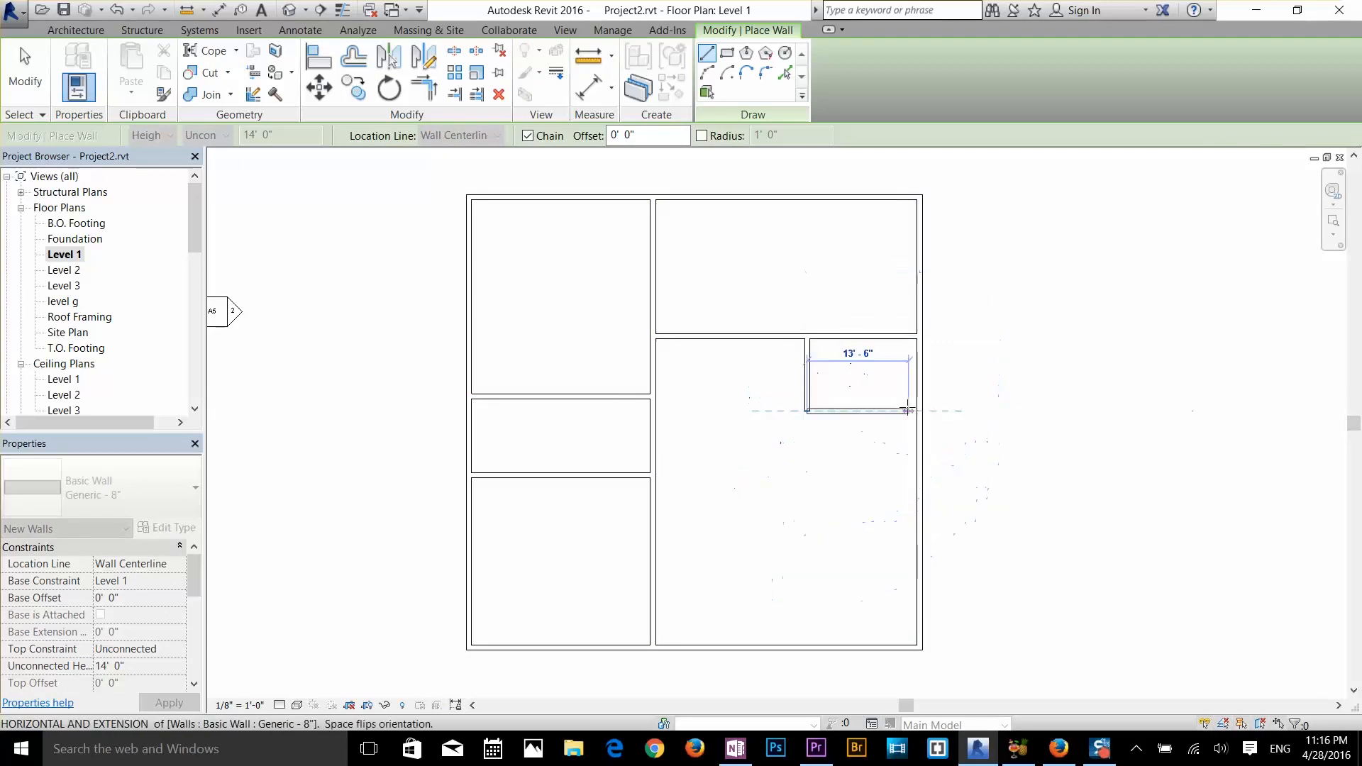
pyautogui.click(920, 411)
pyautogui.press('Escape')
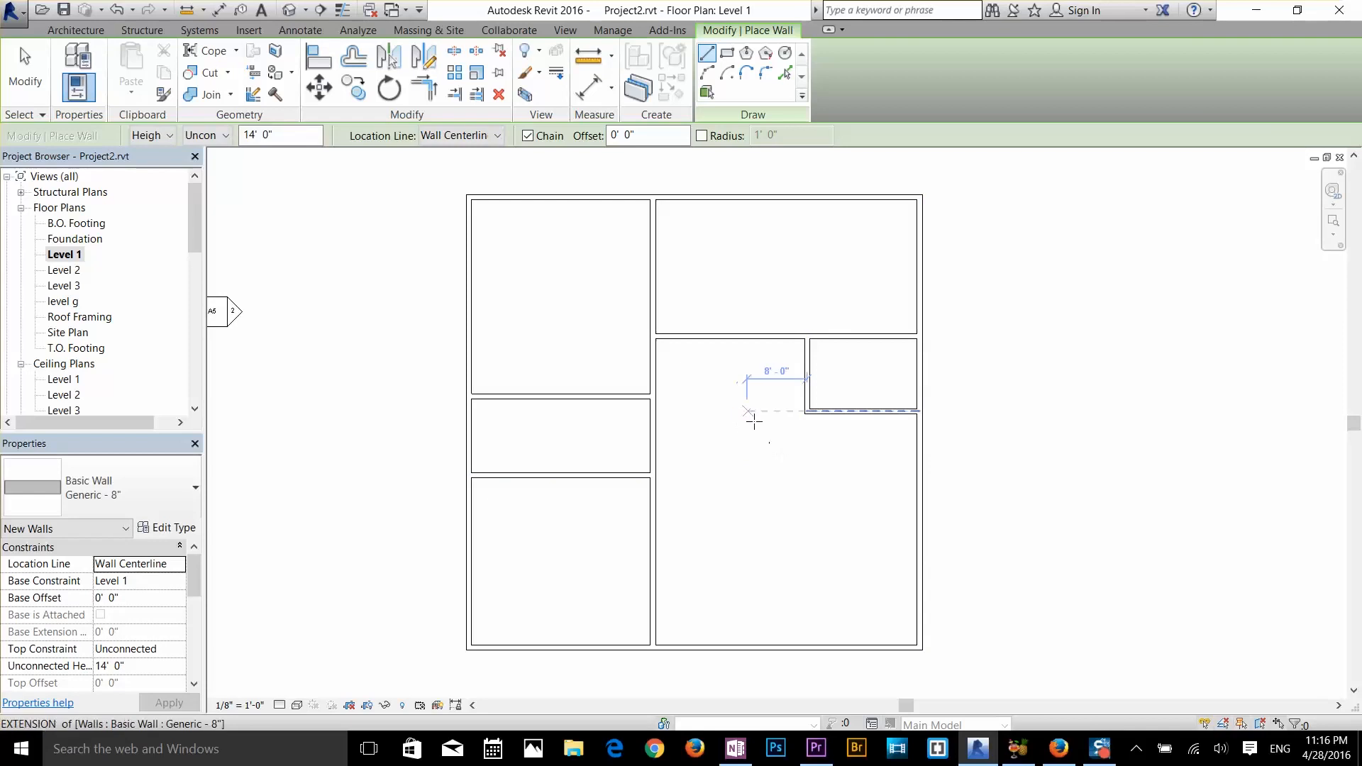
pyautogui.press('Escape')
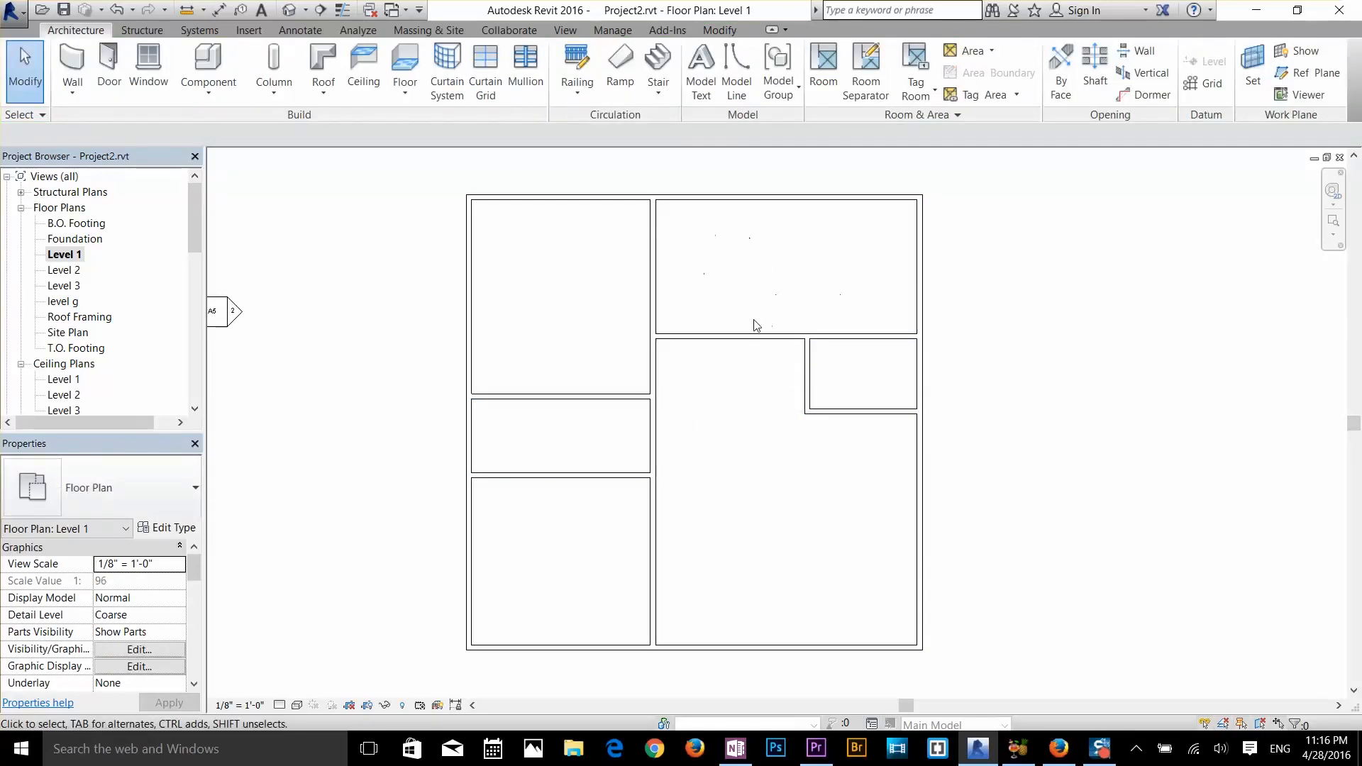
# - Move the right-hand horizontal interior wall so its distance to the upper exterior wall is 20'
pyautogui.click(754, 336)
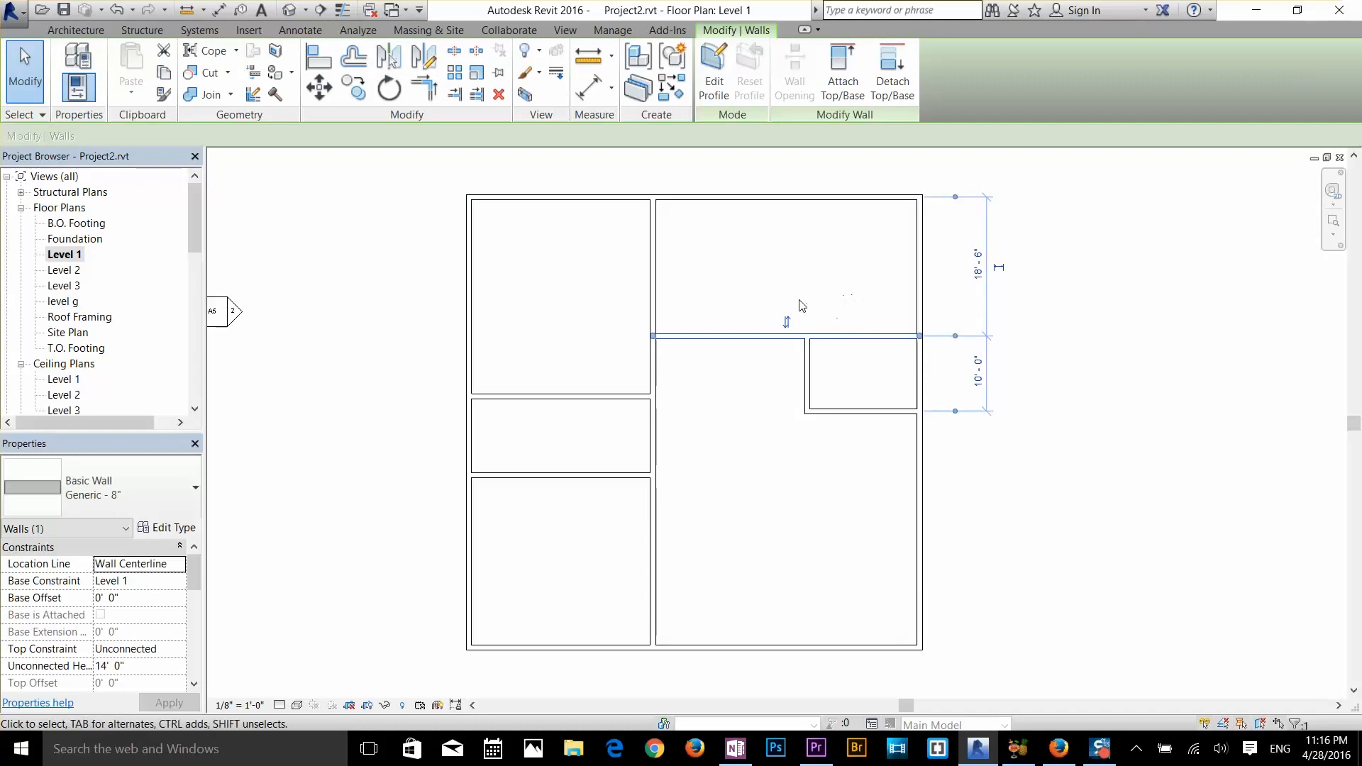
pyautogui.click(978, 265)
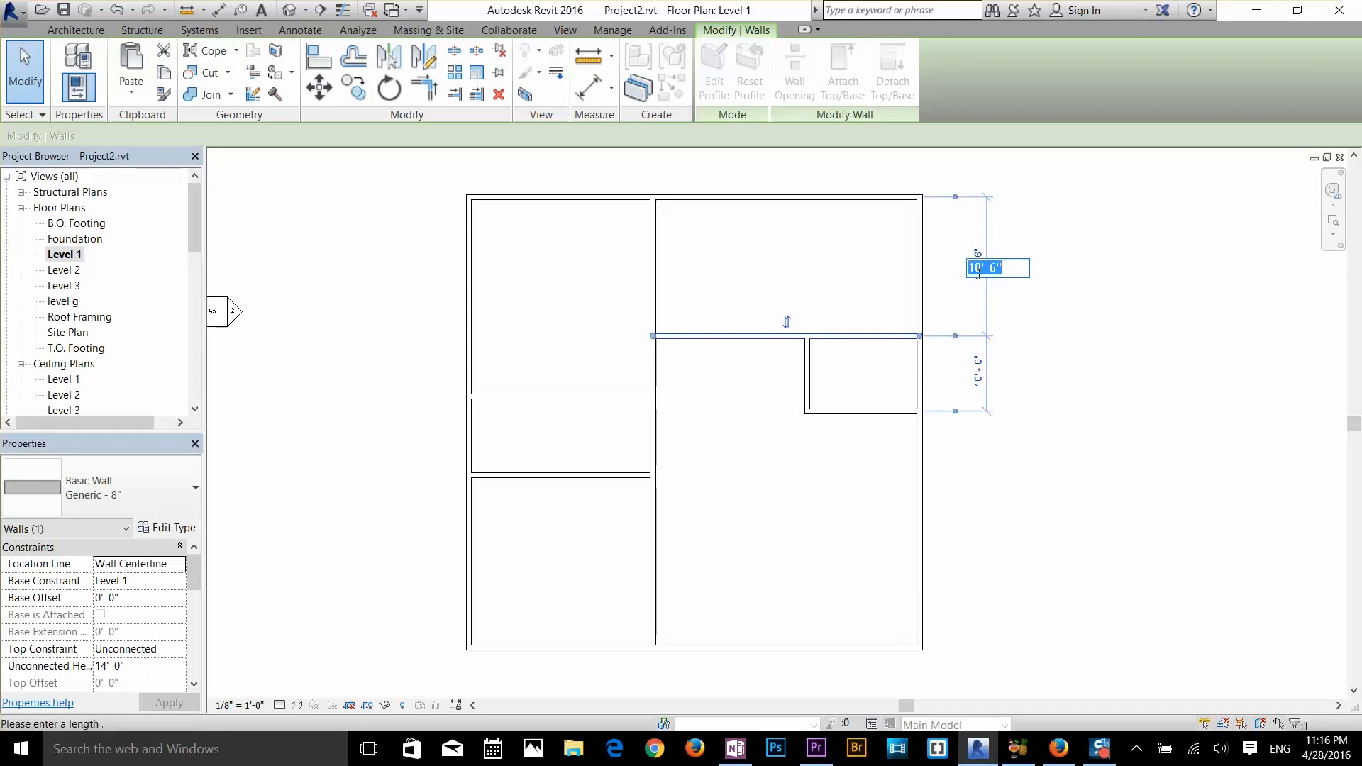
pyautogui.write('20')
pyautogui.press('Return')
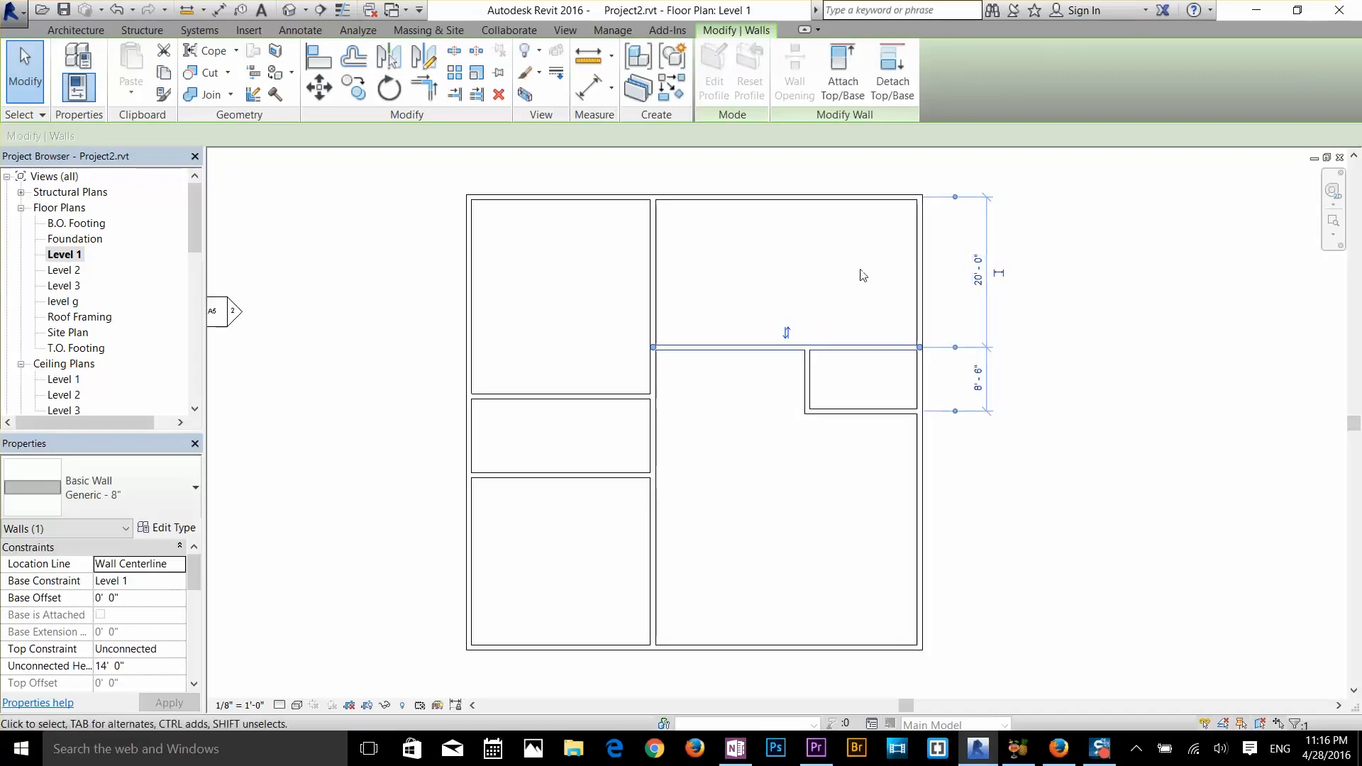
# - Examine the temporary dimensions of the interior walls bordering the upper-right room
pyautogui.click(785, 208)
pyautogui.click(653, 289)
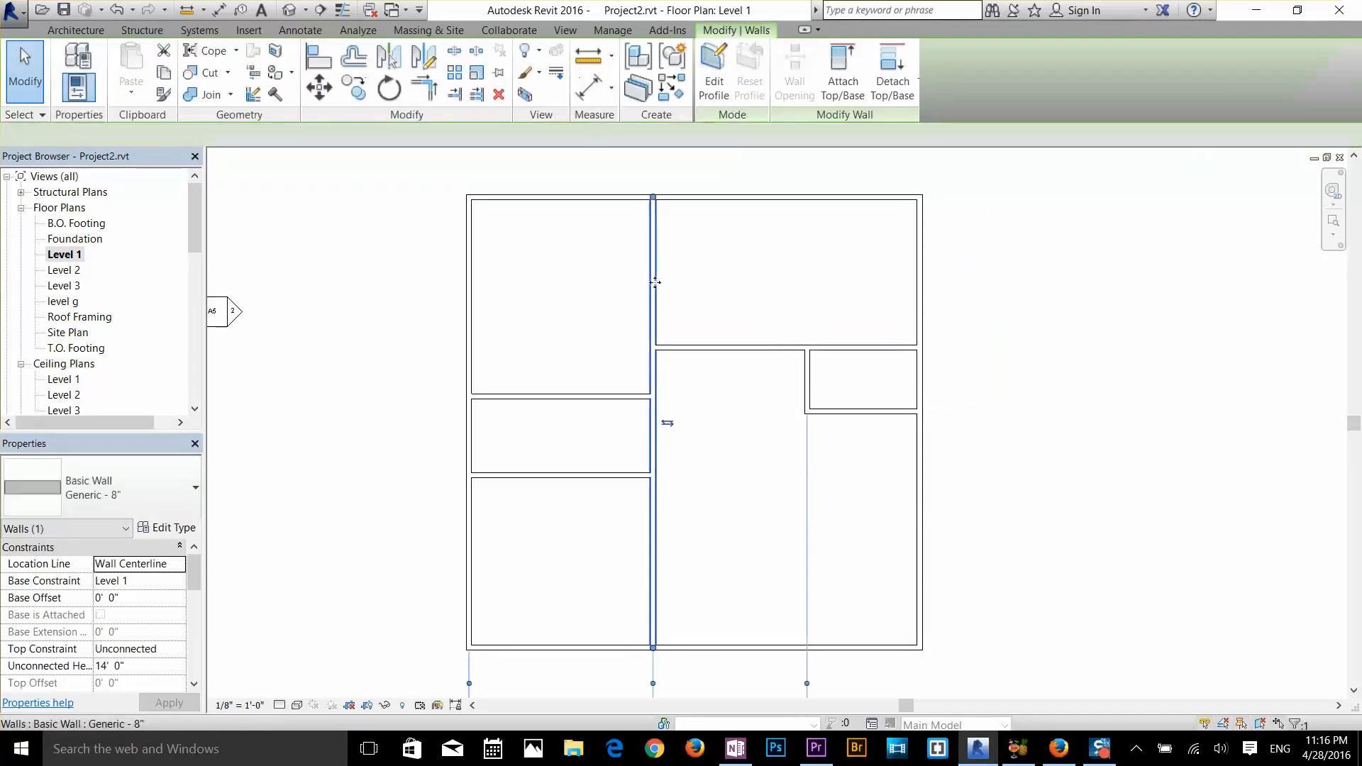
pyautogui.scroll(-1, 812, 343)
pyautogui.moveTo(811, 343); pyautogui.dragTo(834, 441, button='middle')
pyautogui.click(831, 342)
pyautogui.click(835, 252)
pyautogui.scroll(1, 836, 445)
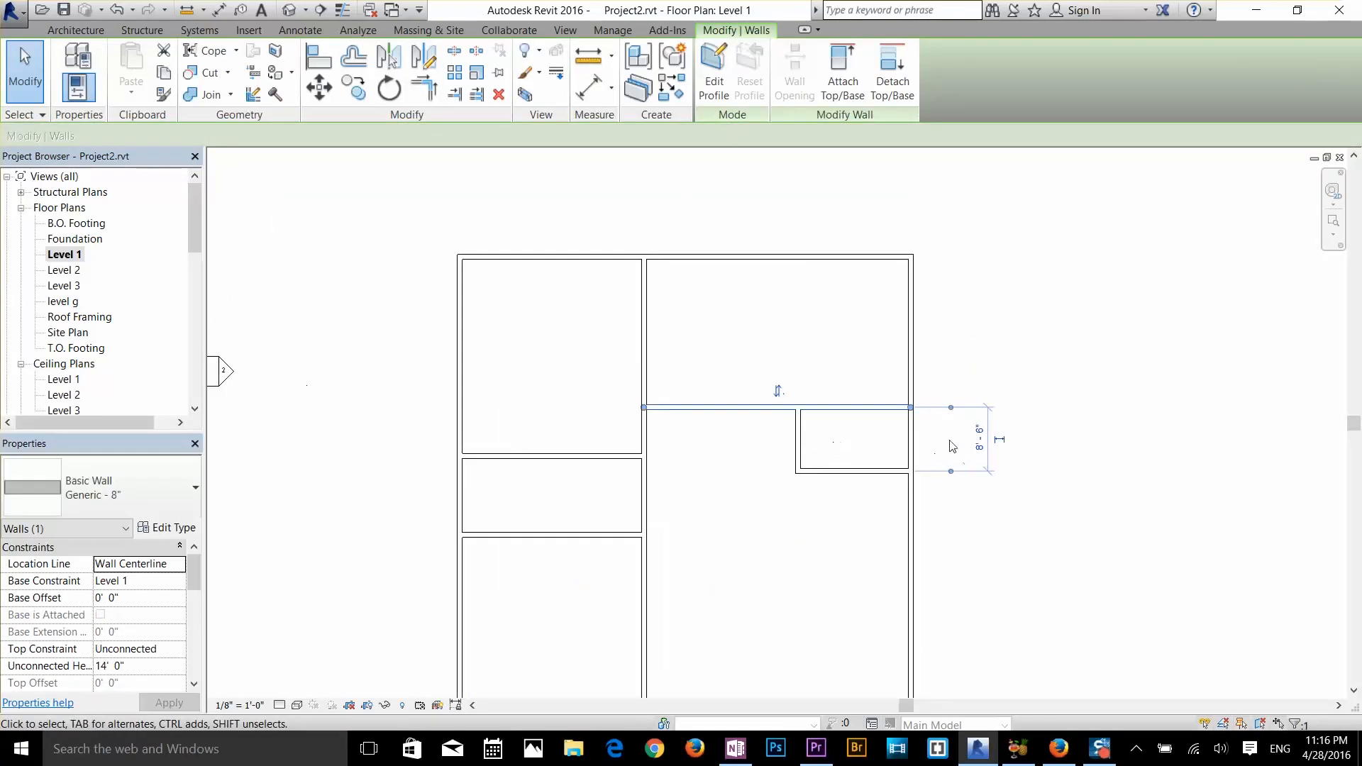
pyautogui.click(952, 446)
# - Select the upper exterior wall and move its temporary dimension's witness lines to the upper-right room's inner wall faces
pyautogui.click(830, 264)
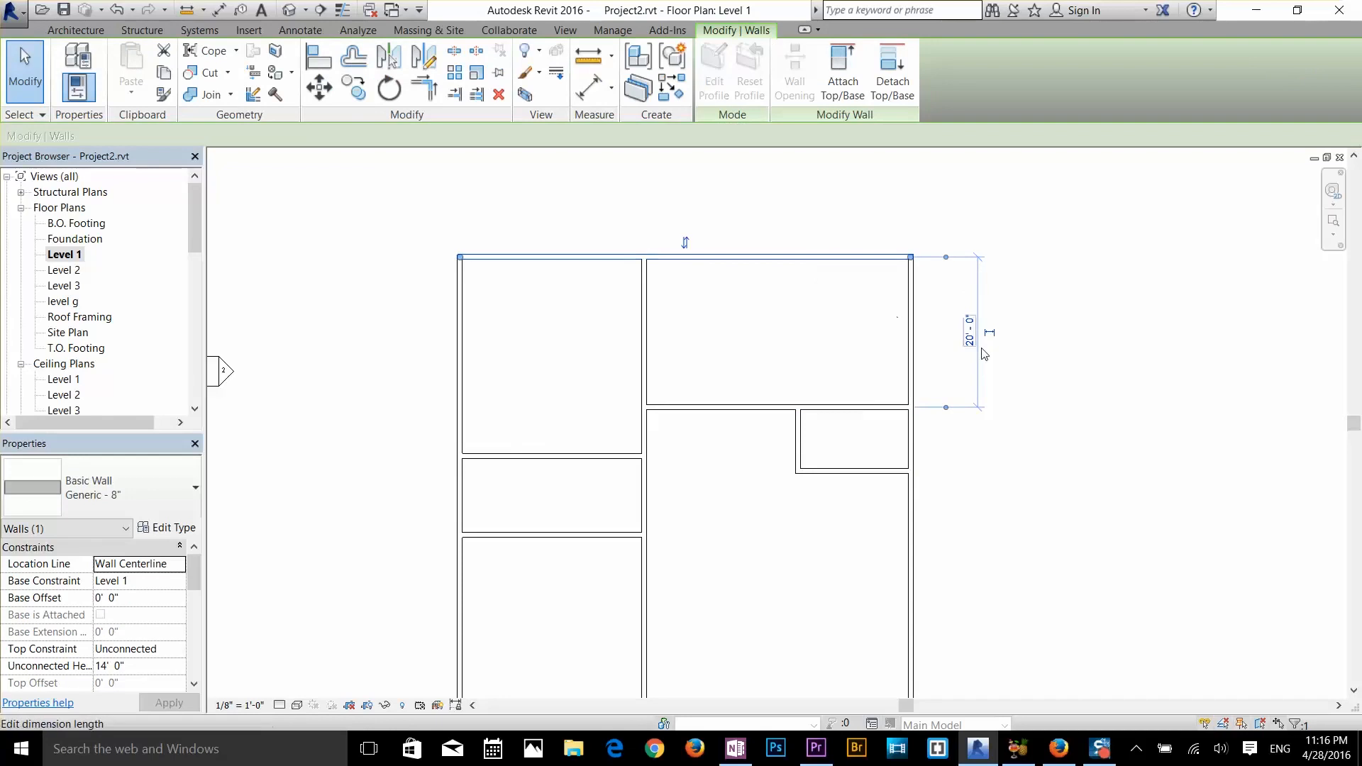
pyautogui.scroll(1, 995, 302)
pyautogui.scroll(3, 995, 302)
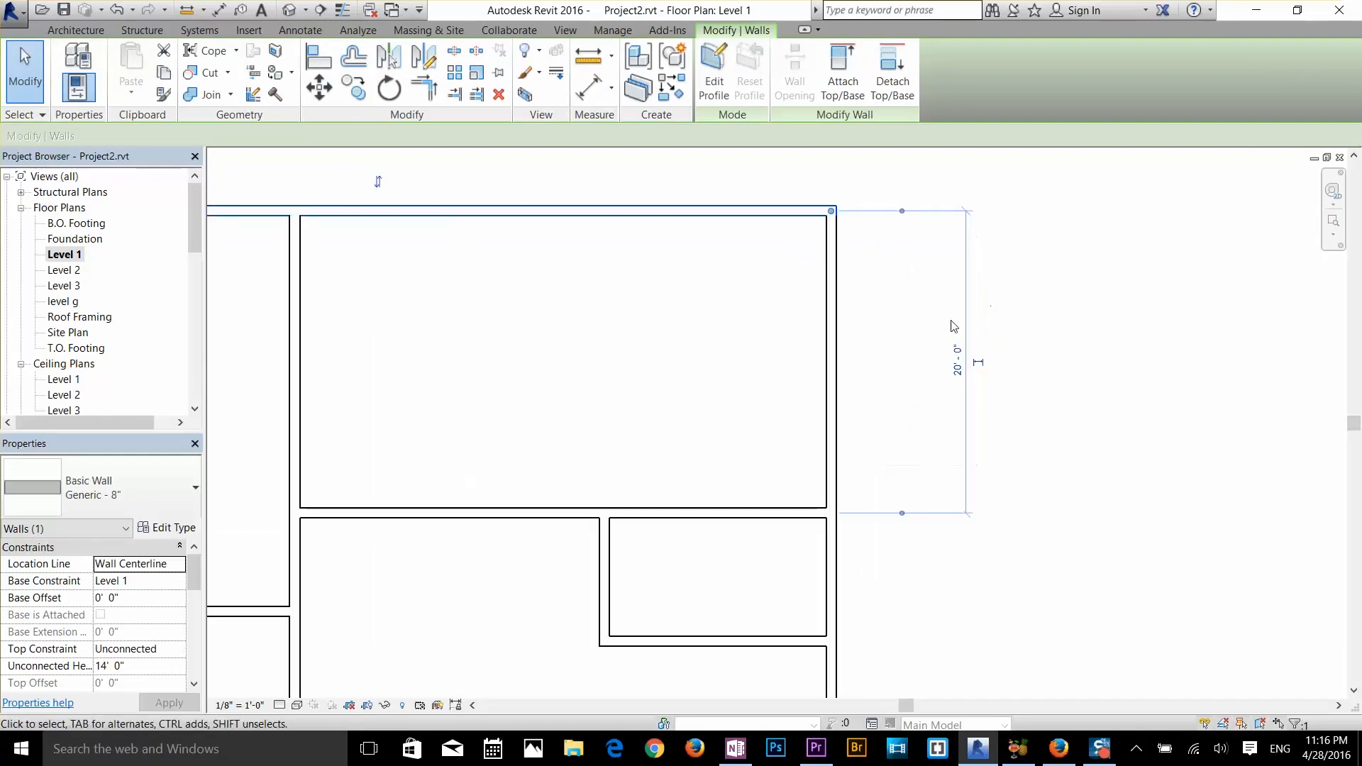
pyautogui.moveTo(910, 355); pyautogui.dragTo(915, 411, button='middle')
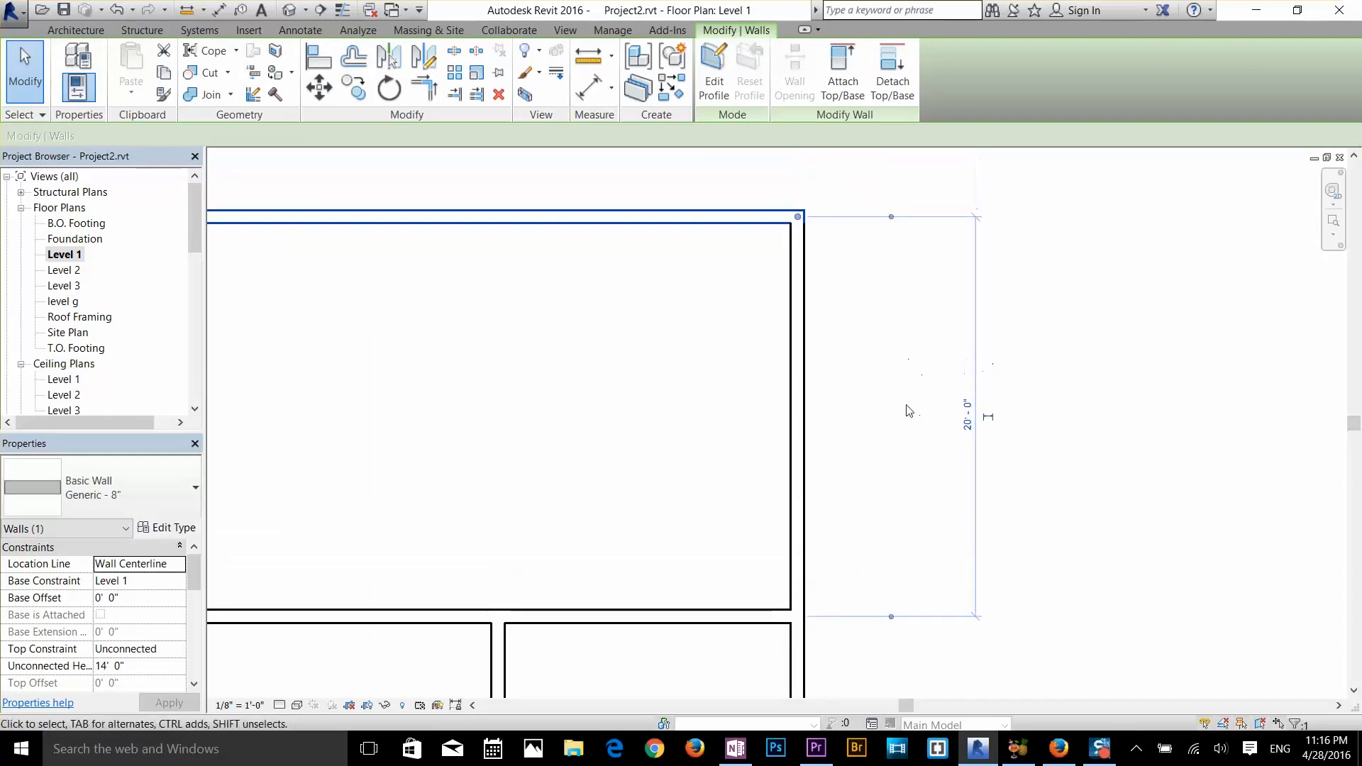
pyautogui.click(798, 222)
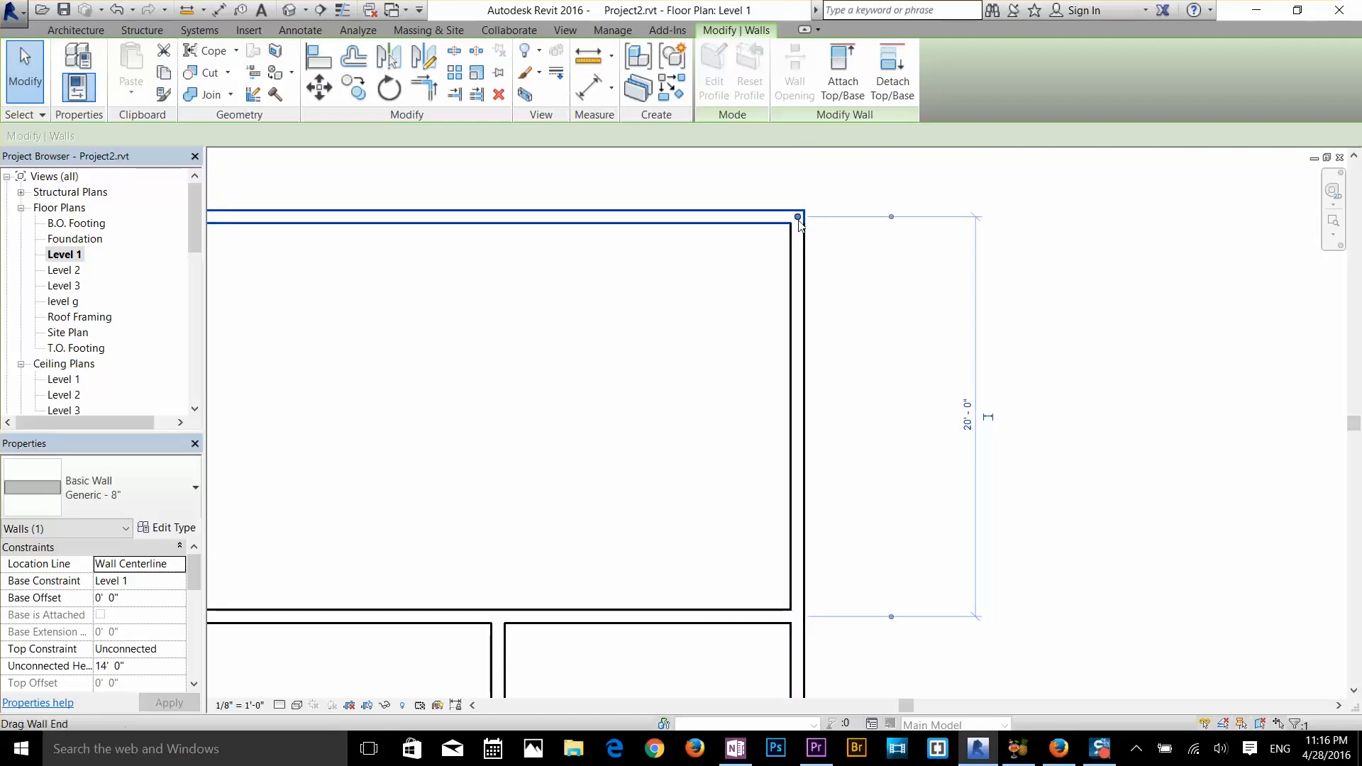
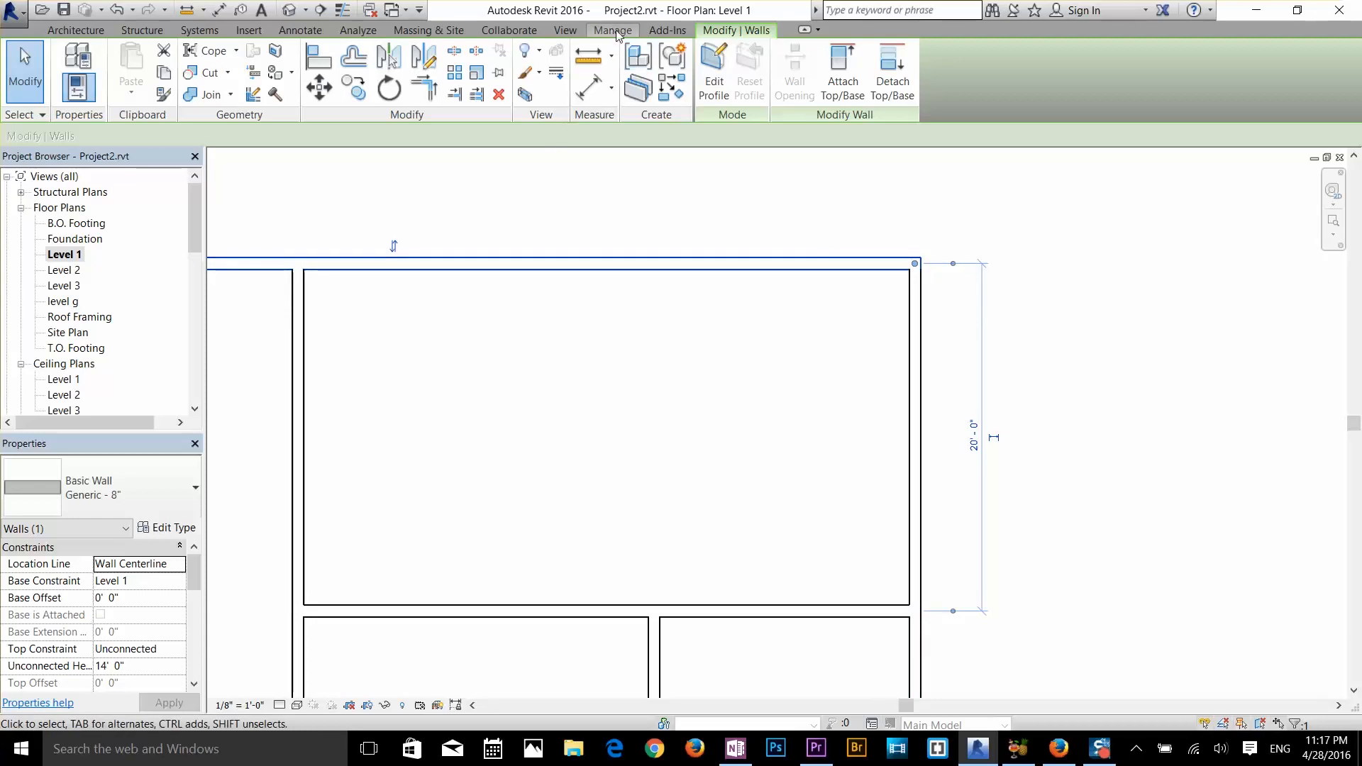
pyautogui.moveTo(953, 263); pyautogui.dragTo(954, 283)
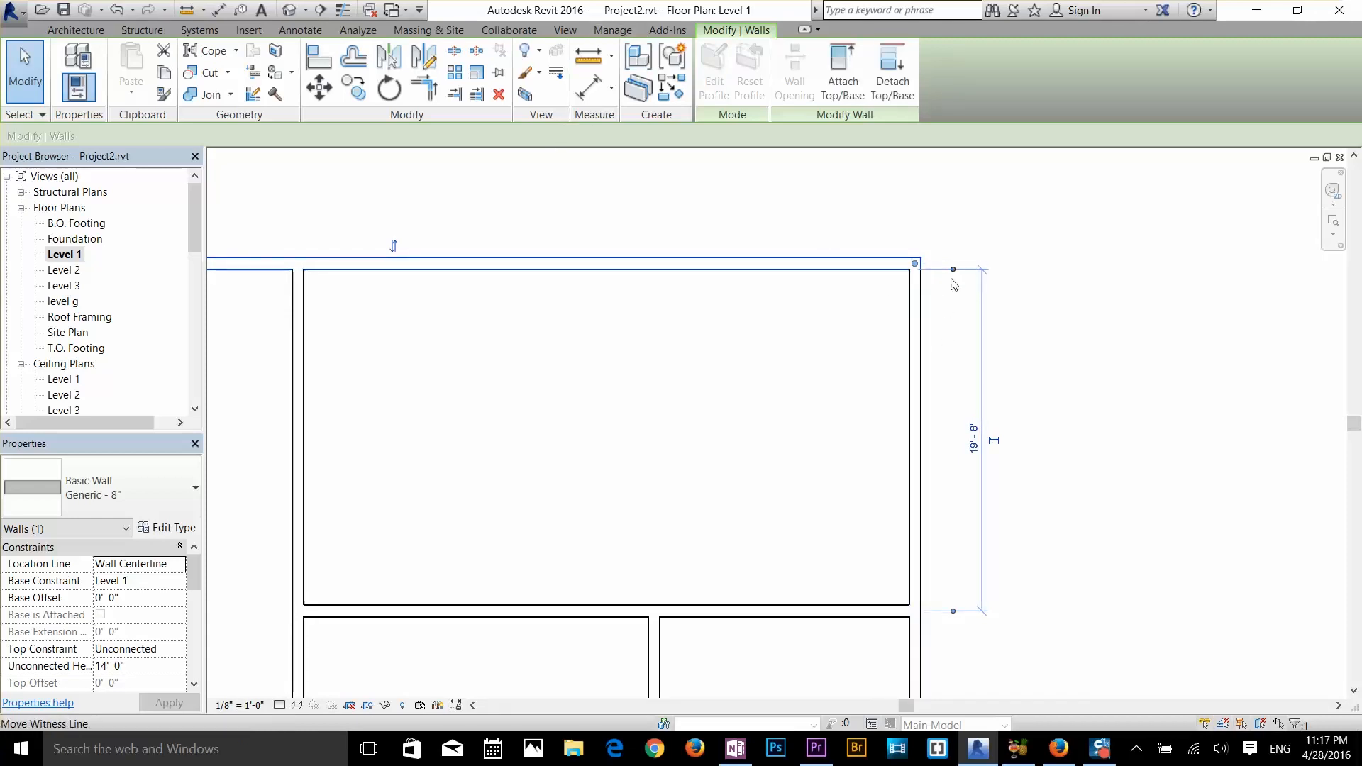
pyautogui.click(954, 612)
pyautogui.click(951, 618)
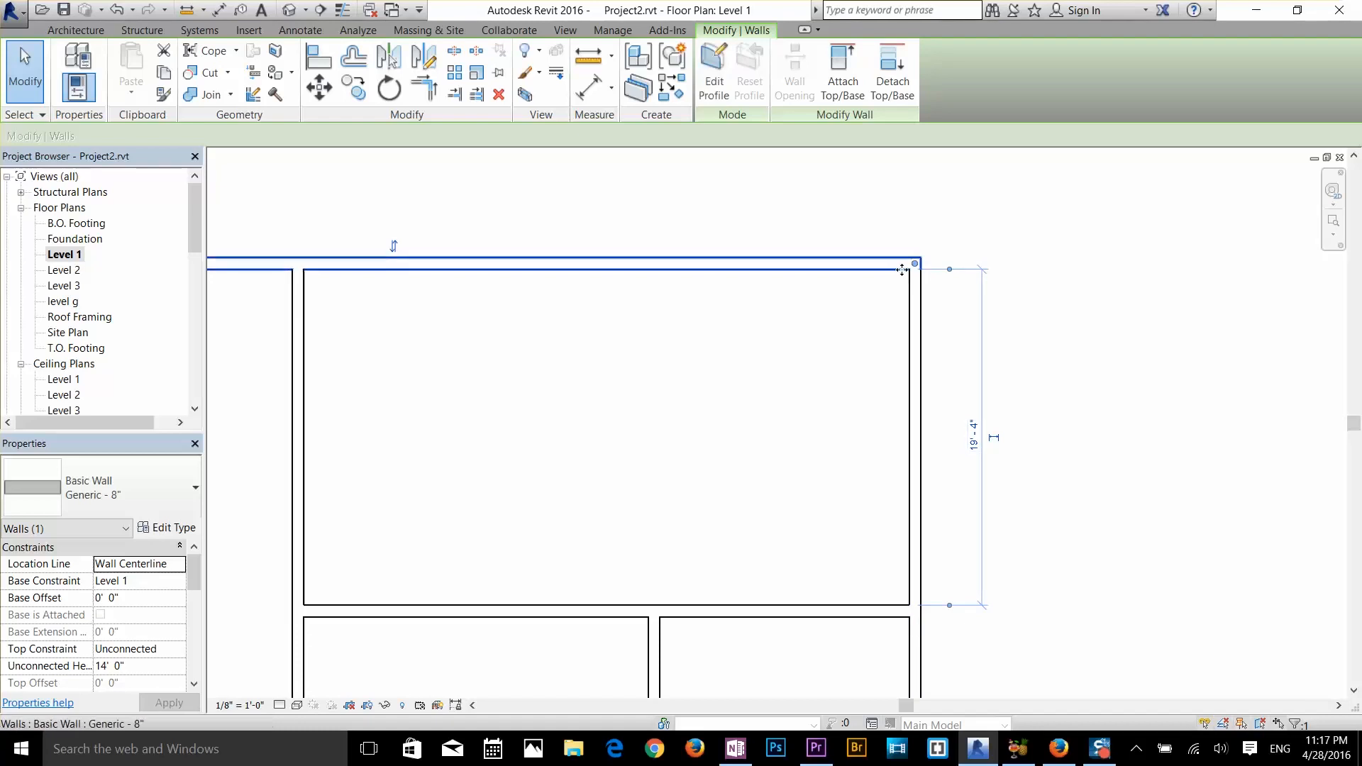
# - Set the upper-right room's face-to-face depth to 20' by moving the upper exterior wall
pyautogui.click(976, 445)
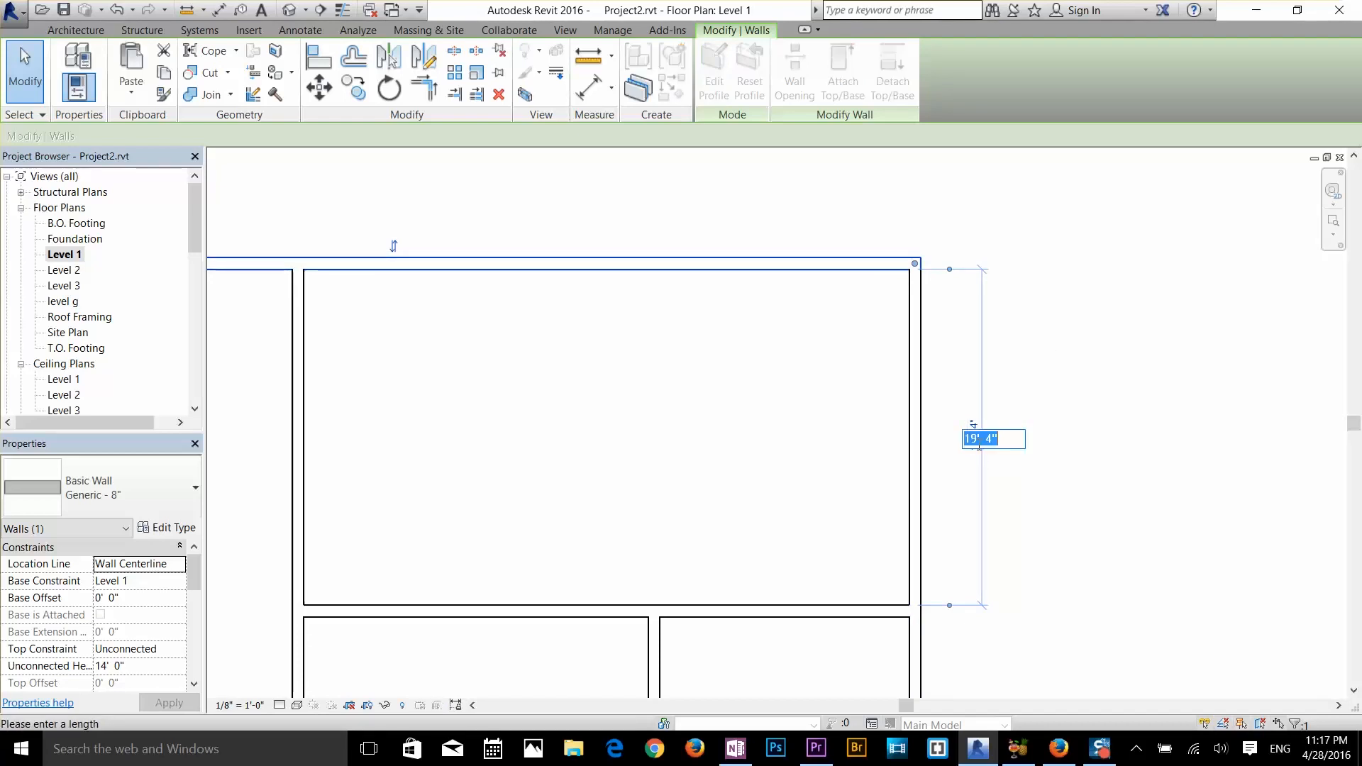
pyautogui.write('20')
pyautogui.press('Return')
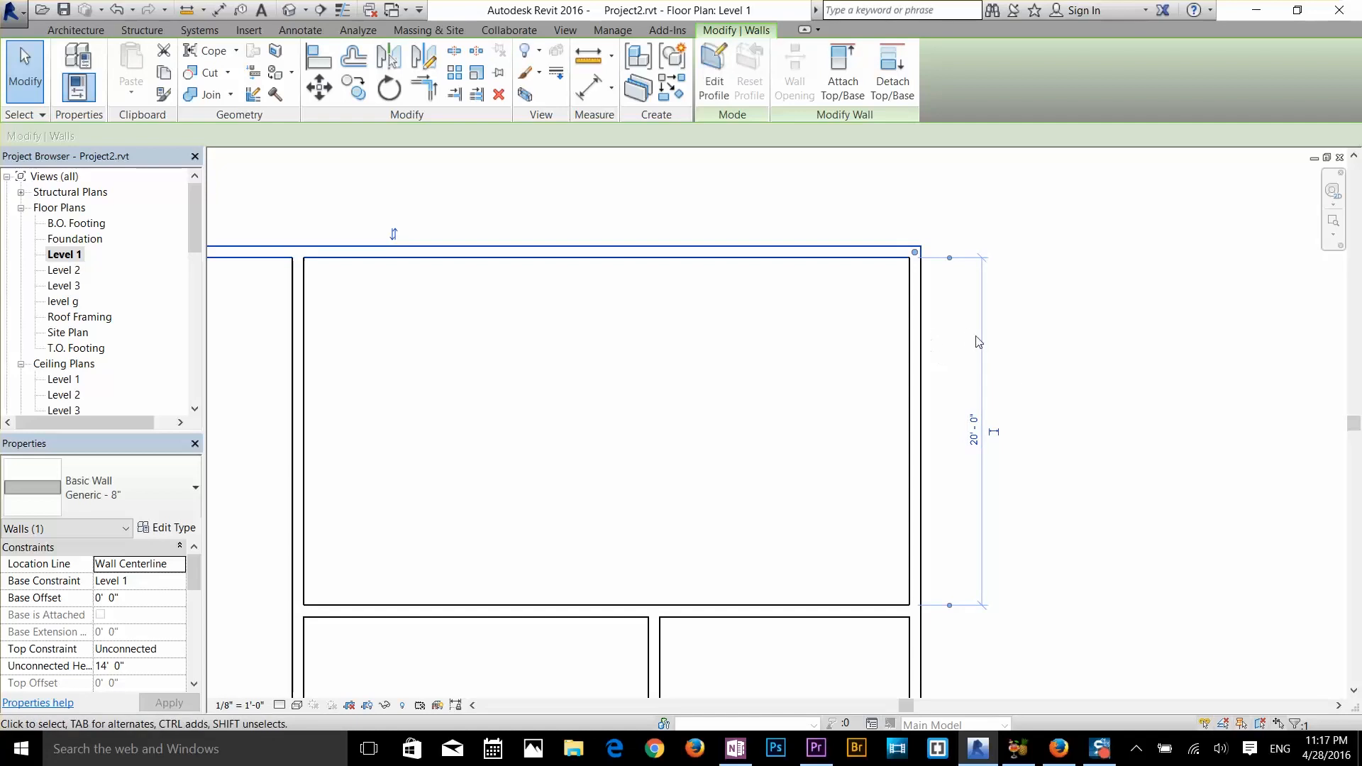
pyautogui.click(1022, 387)
# - Select the small right-hand room's lower wall and move its temporary dimension's witness lines to the room's inner wall faces
pyautogui.scroll(-3, 756, 388)
pyautogui.moveTo(768, 388); pyautogui.dragTo(897, 243, button='middle')
pyautogui.scroll(1, 931, 424)
pyautogui.click(801, 454)
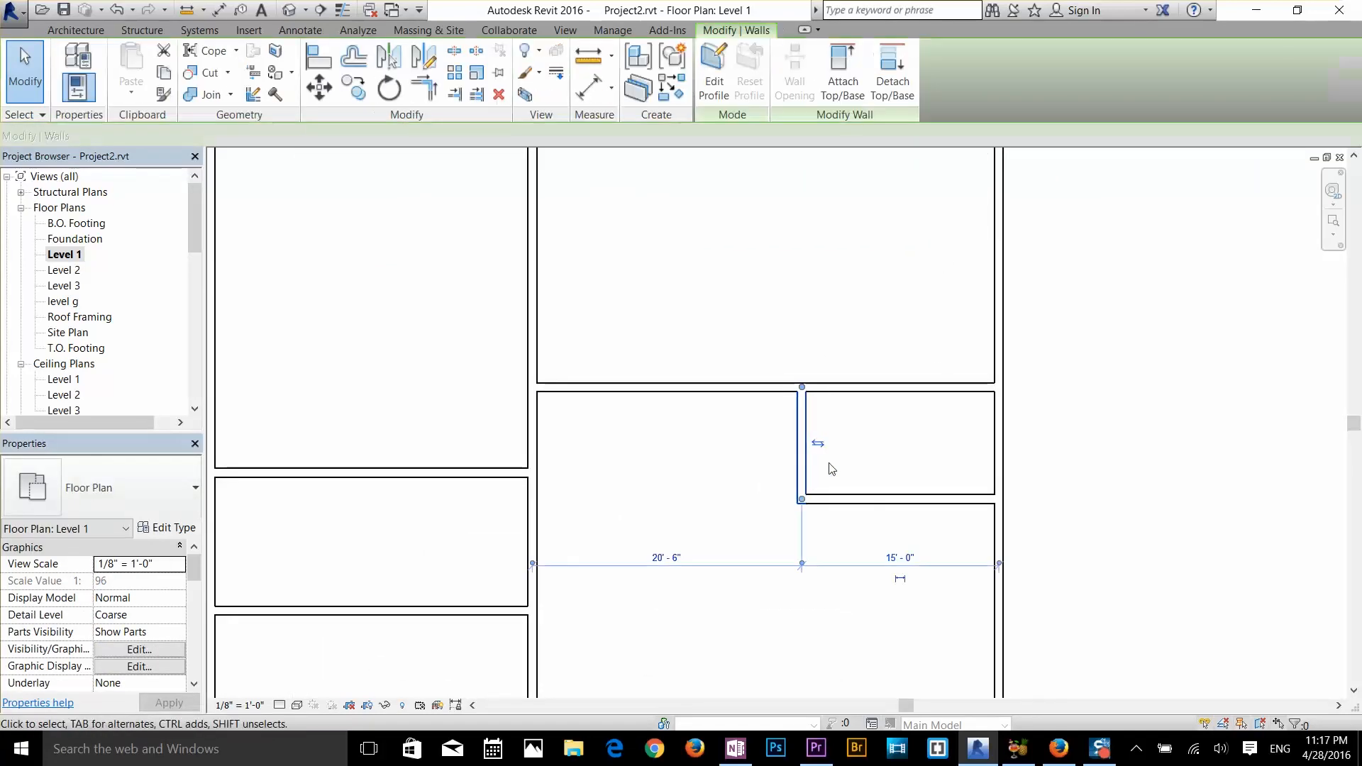
pyautogui.scroll(2, 814, 529)
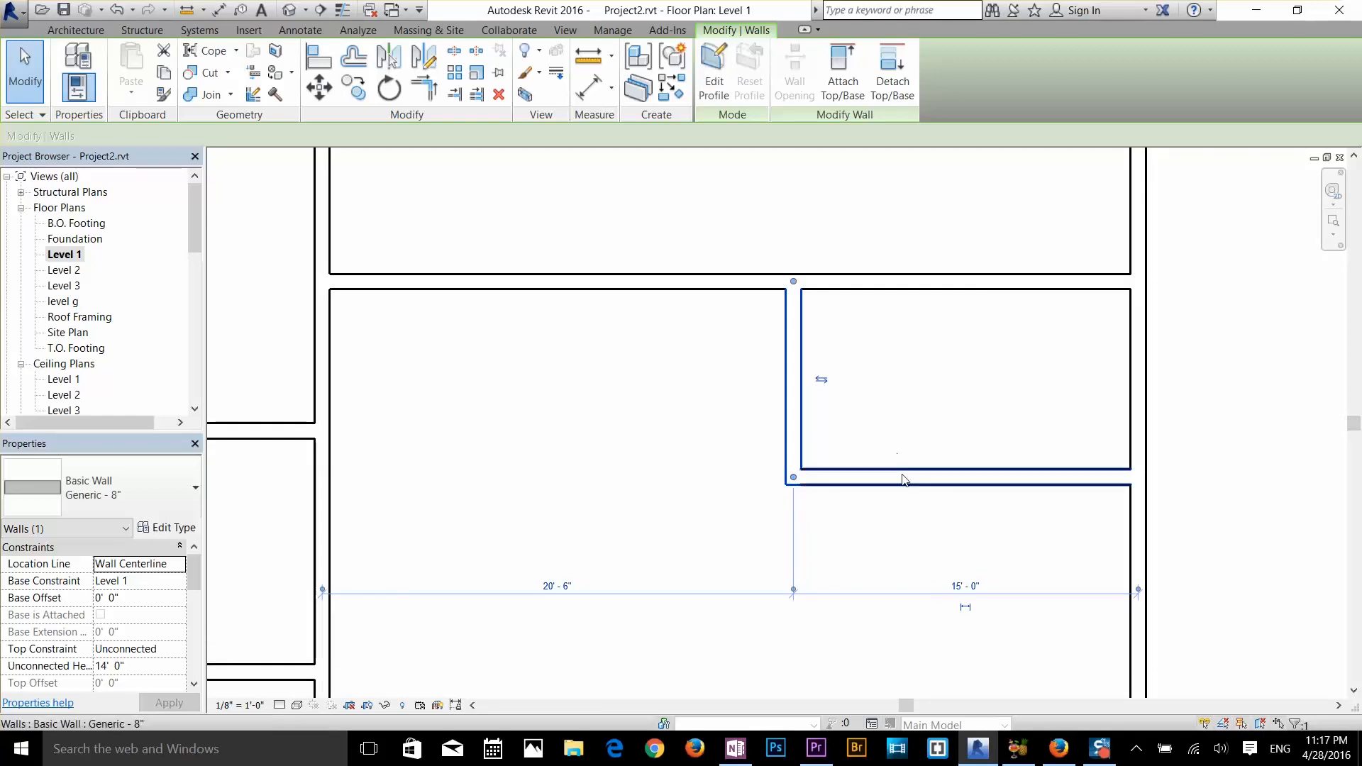
pyautogui.click(964, 471)
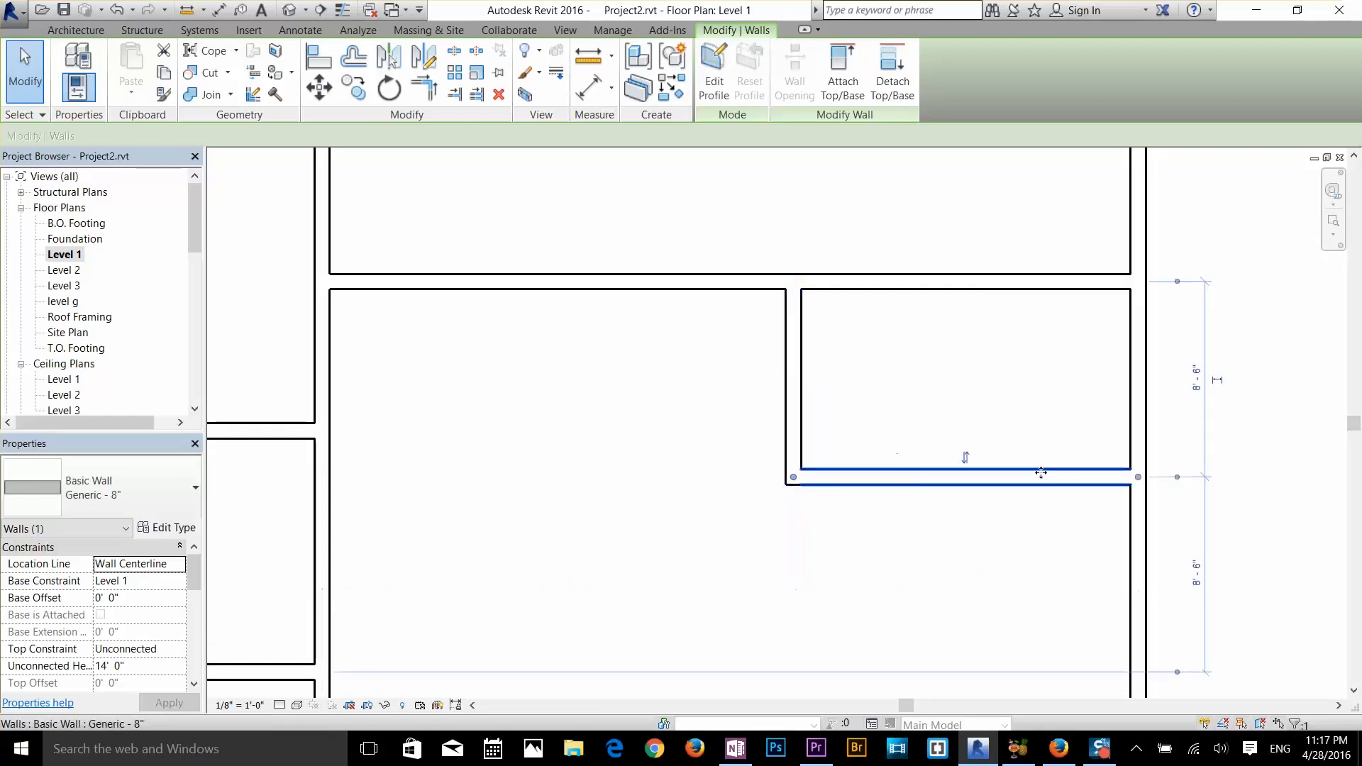
pyautogui.click(1177, 282)
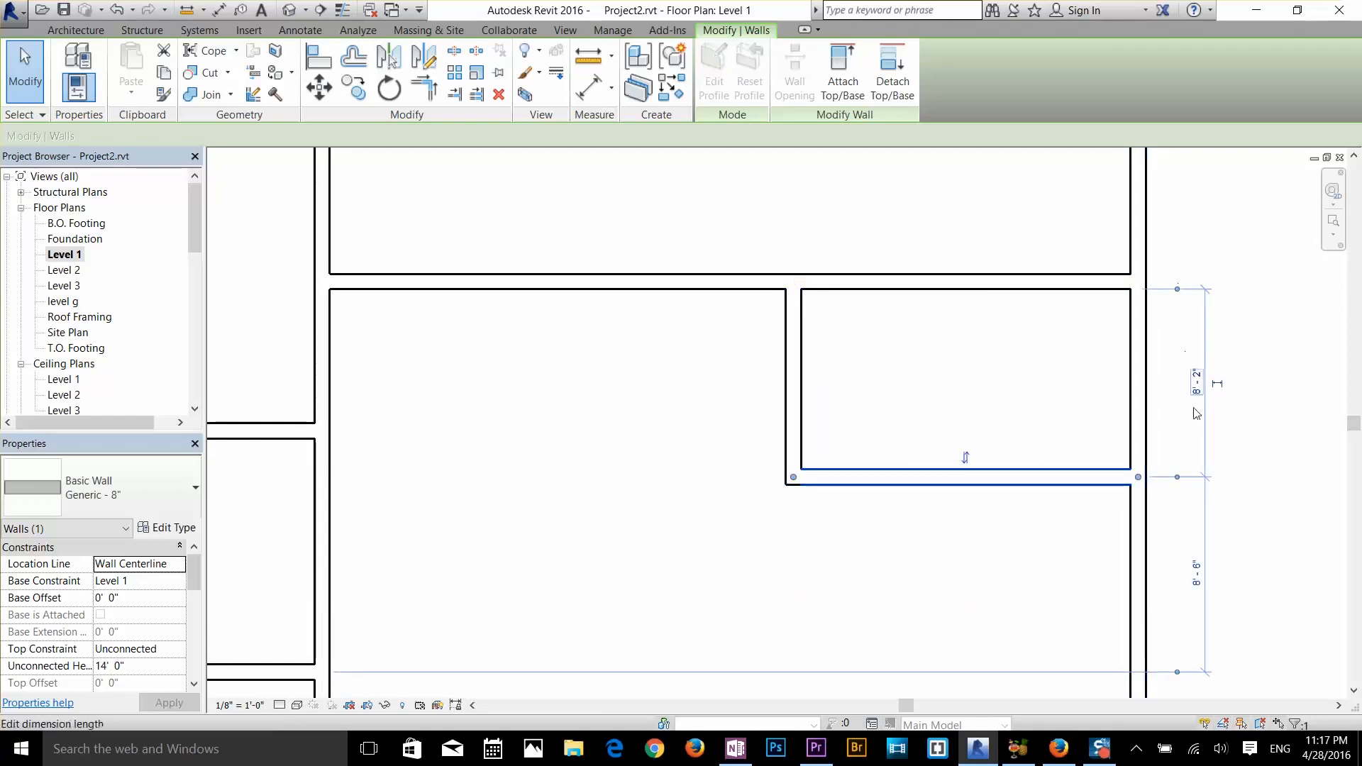
pyautogui.click(1175, 485)
pyautogui.click(1174, 485)
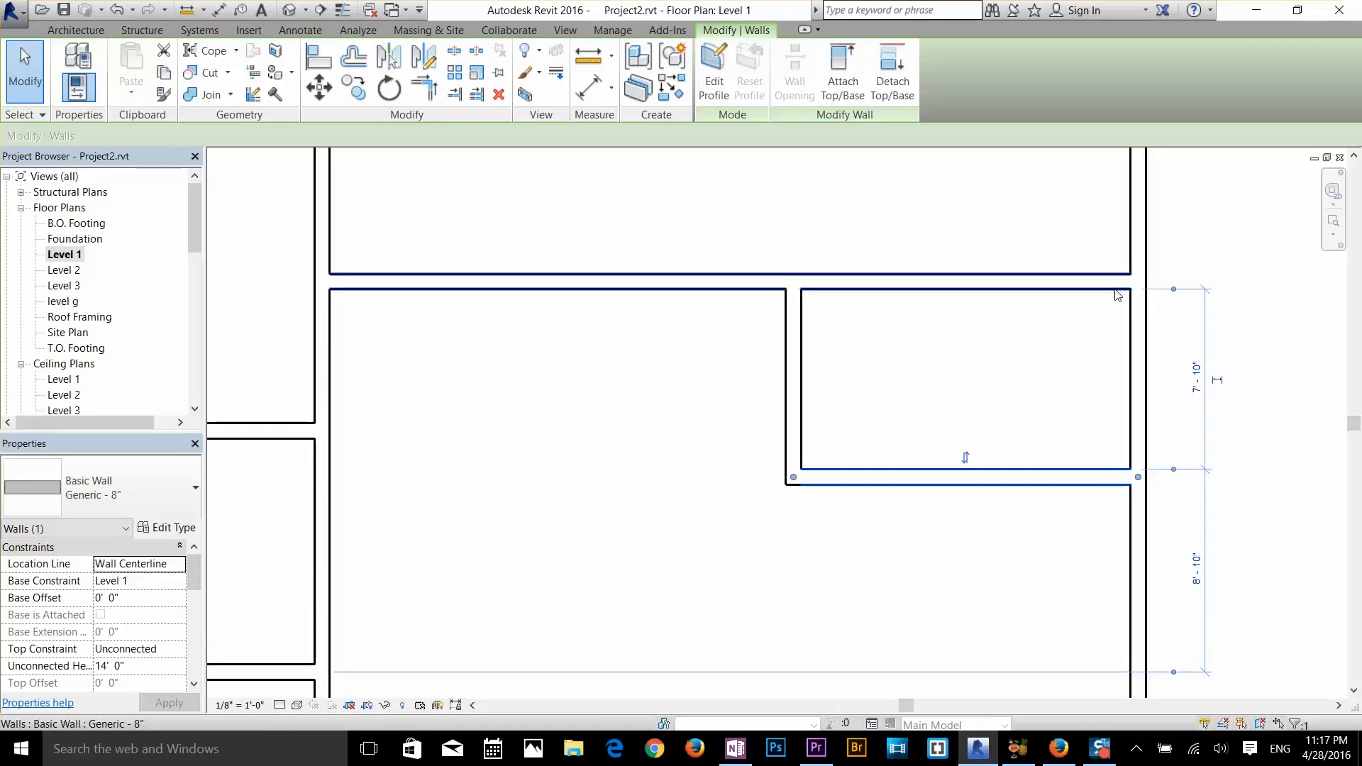
# - Set the small right-hand room's face-to-face depth to 8' and deselect its lower wall
pyautogui.click(1199, 380)
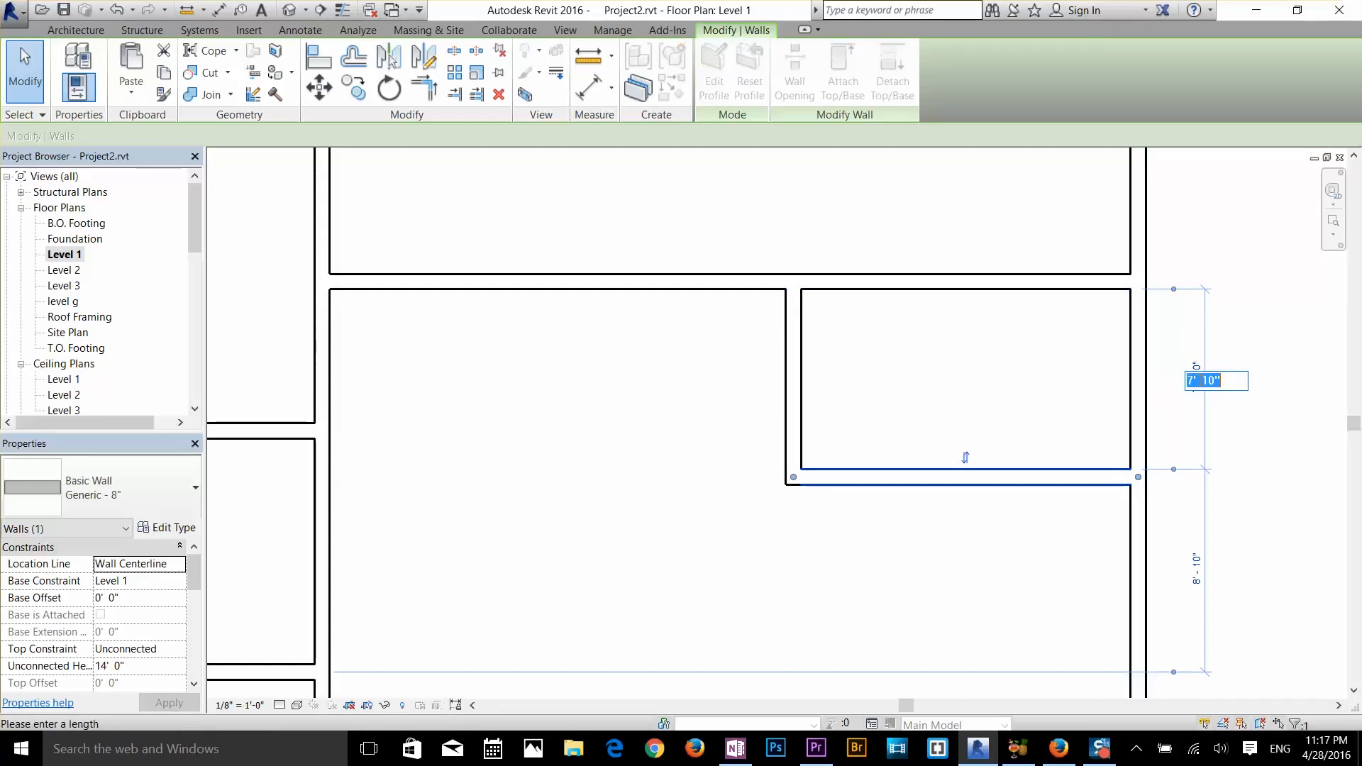
pyautogui.write('8')
pyautogui.press('Return')
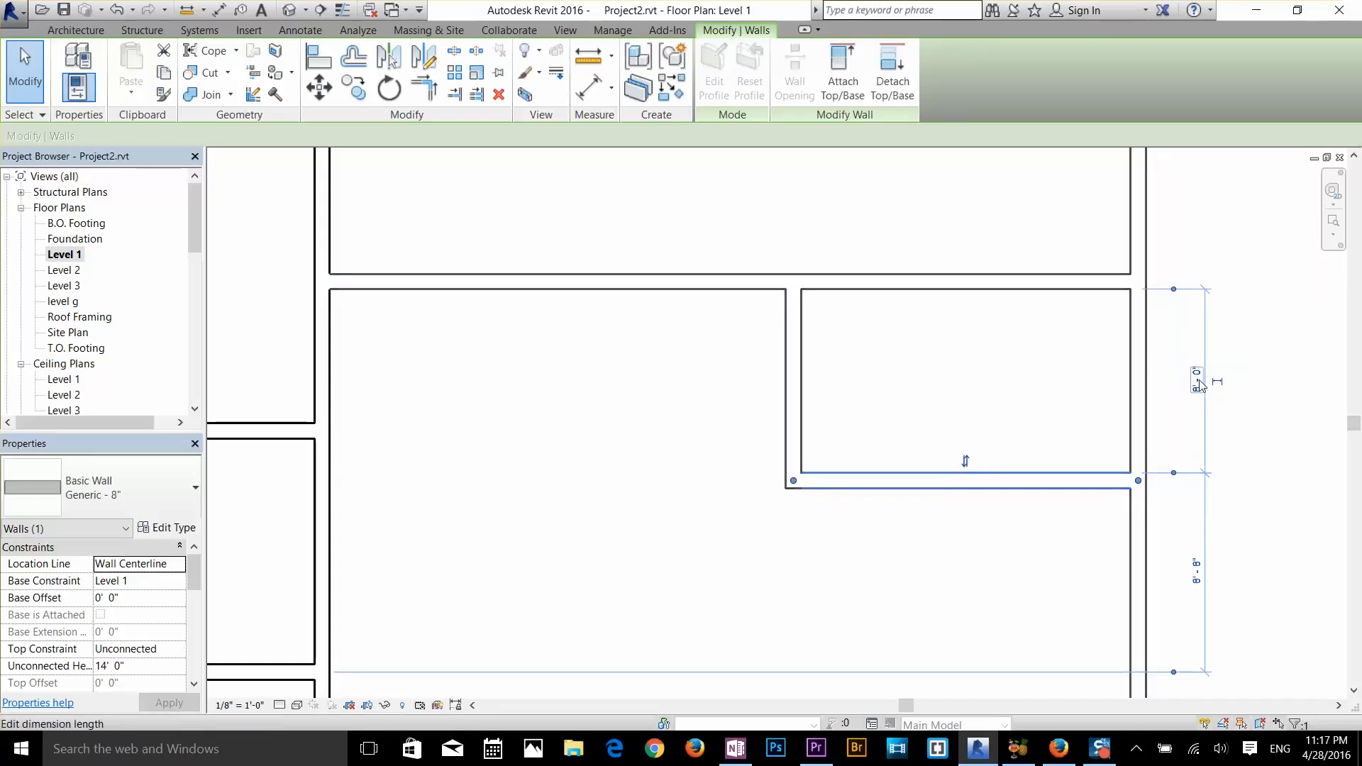
pyautogui.press('Escape')
pyautogui.scroll(-1, 976, 496)
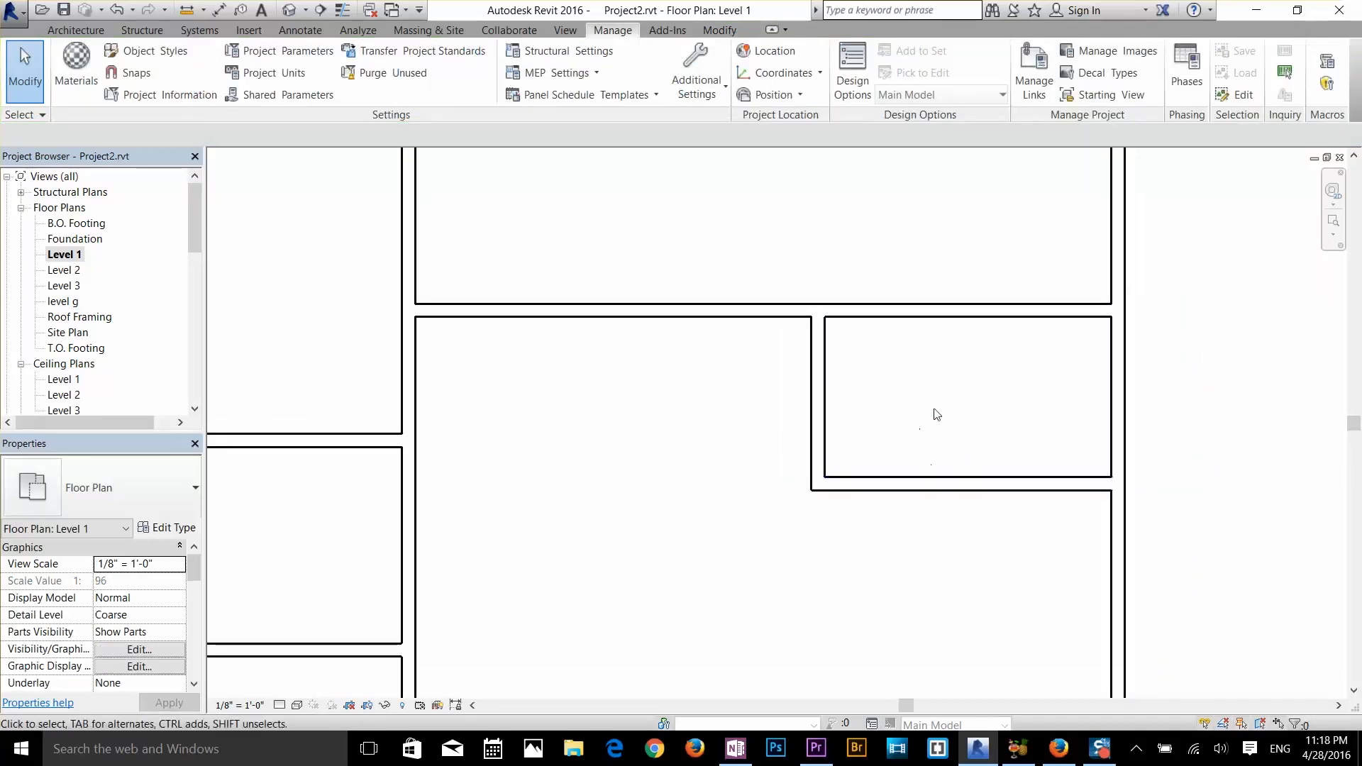
pyautogui.click(868, 483)
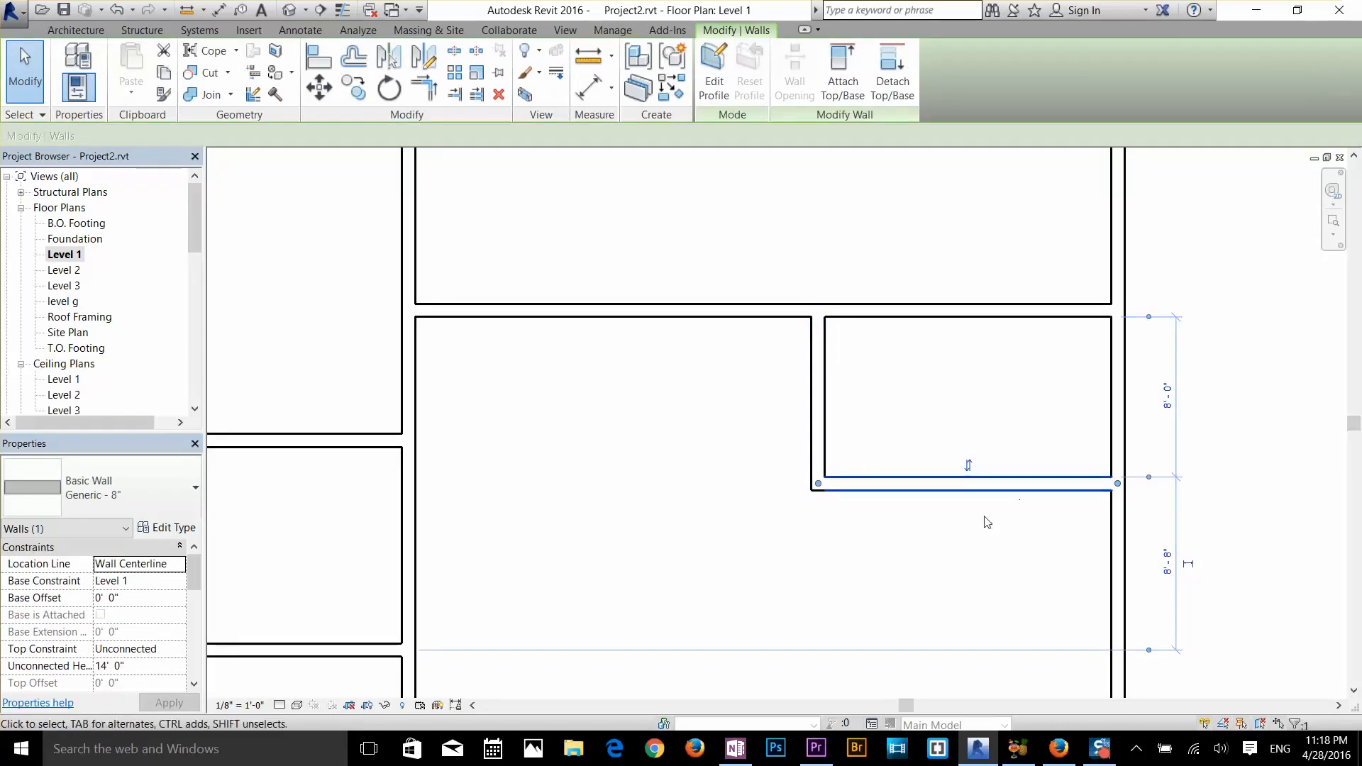
pyautogui.click(824, 417)
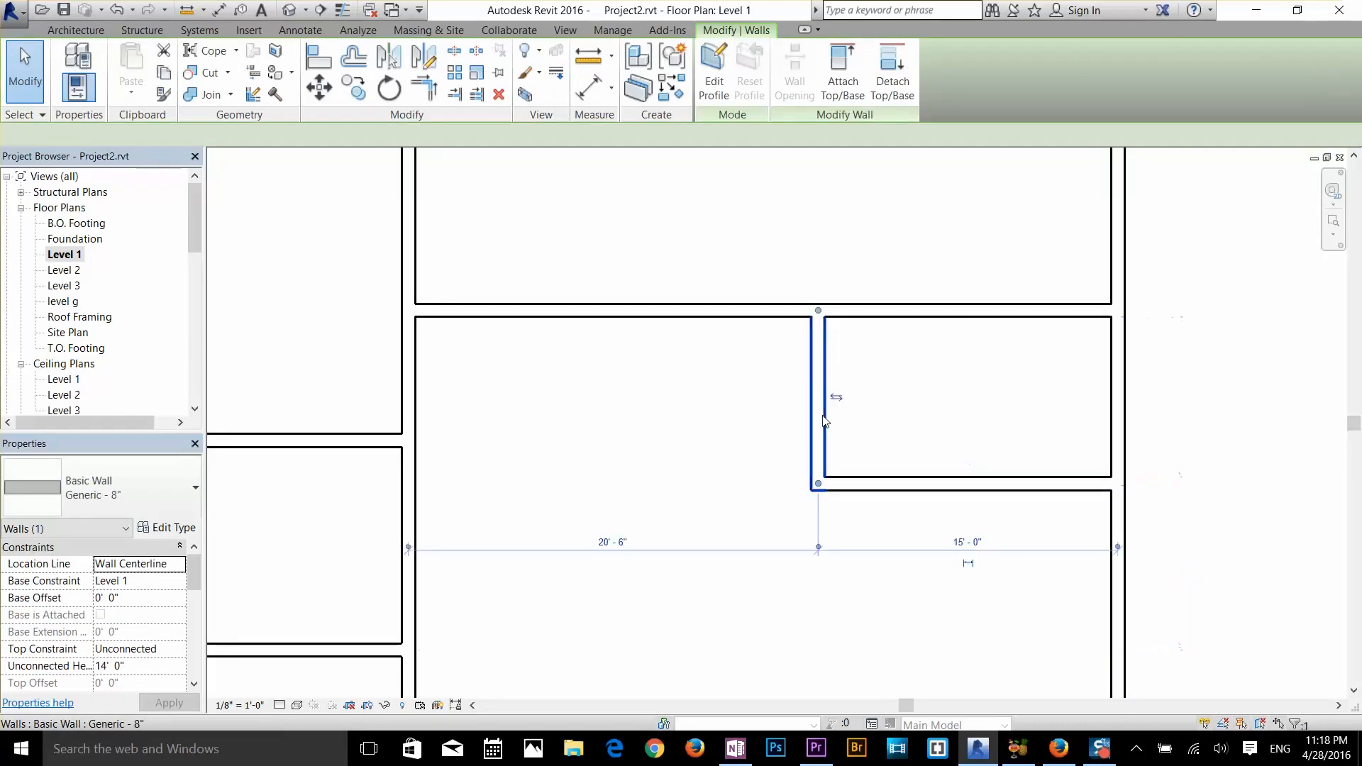
pyautogui.click(966, 543)
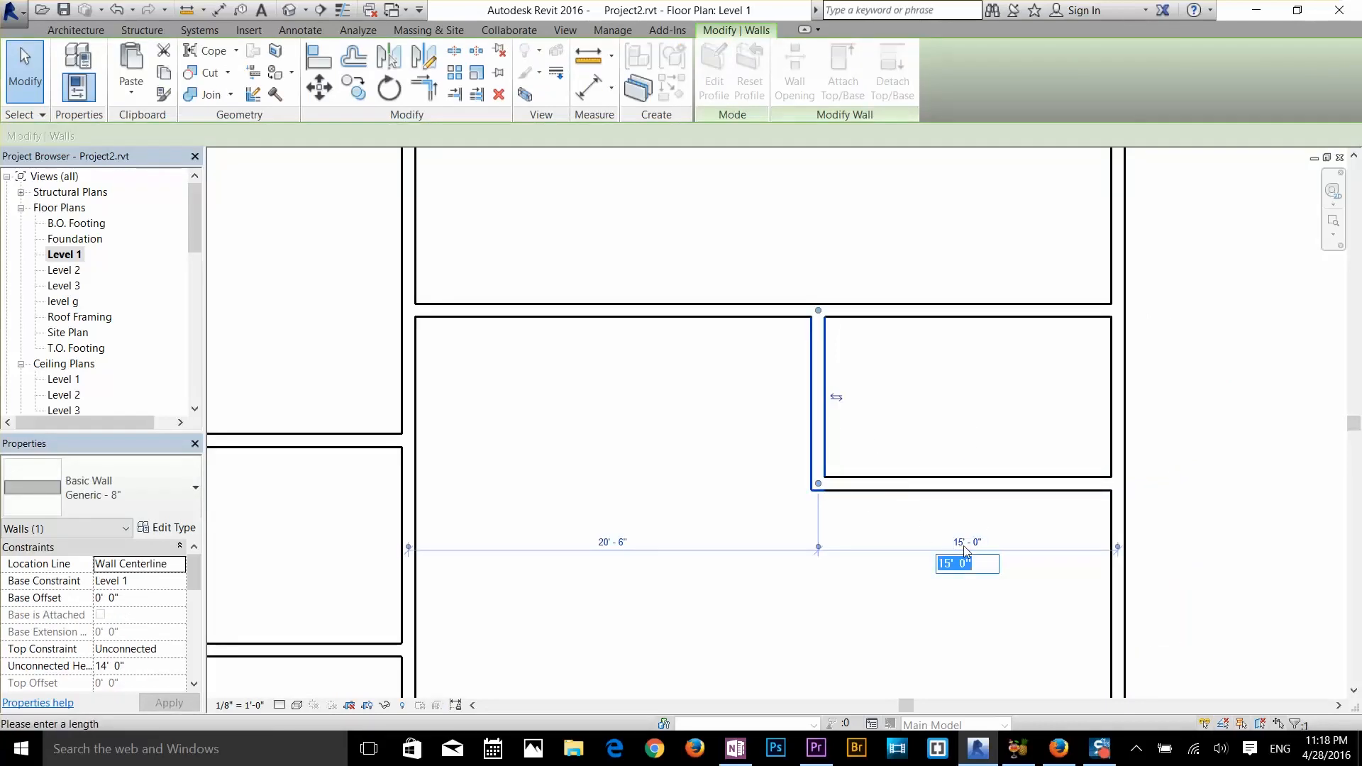
pyautogui.click(818, 486)
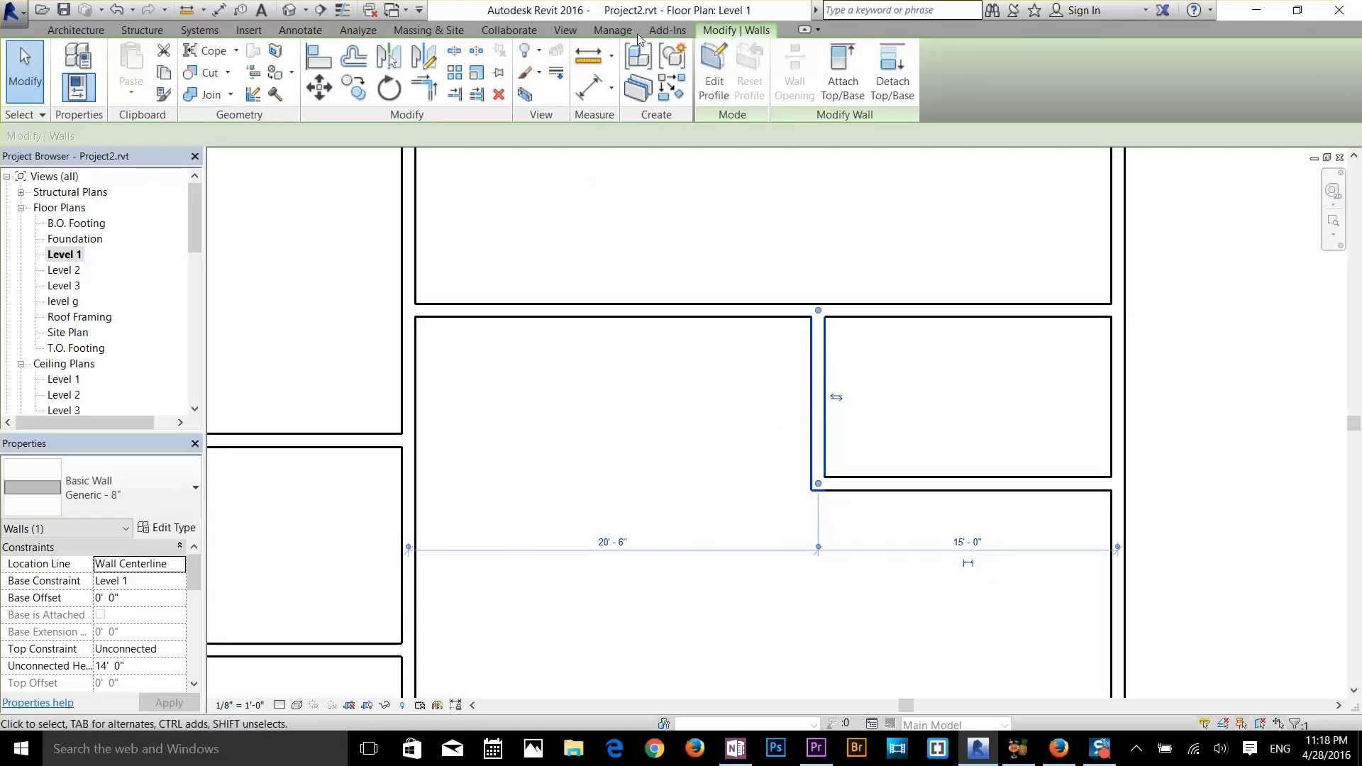
# - Configure temporary dimensions to measure walls from their faces
pyautogui.click(612, 29)
pyautogui.click(695, 83)
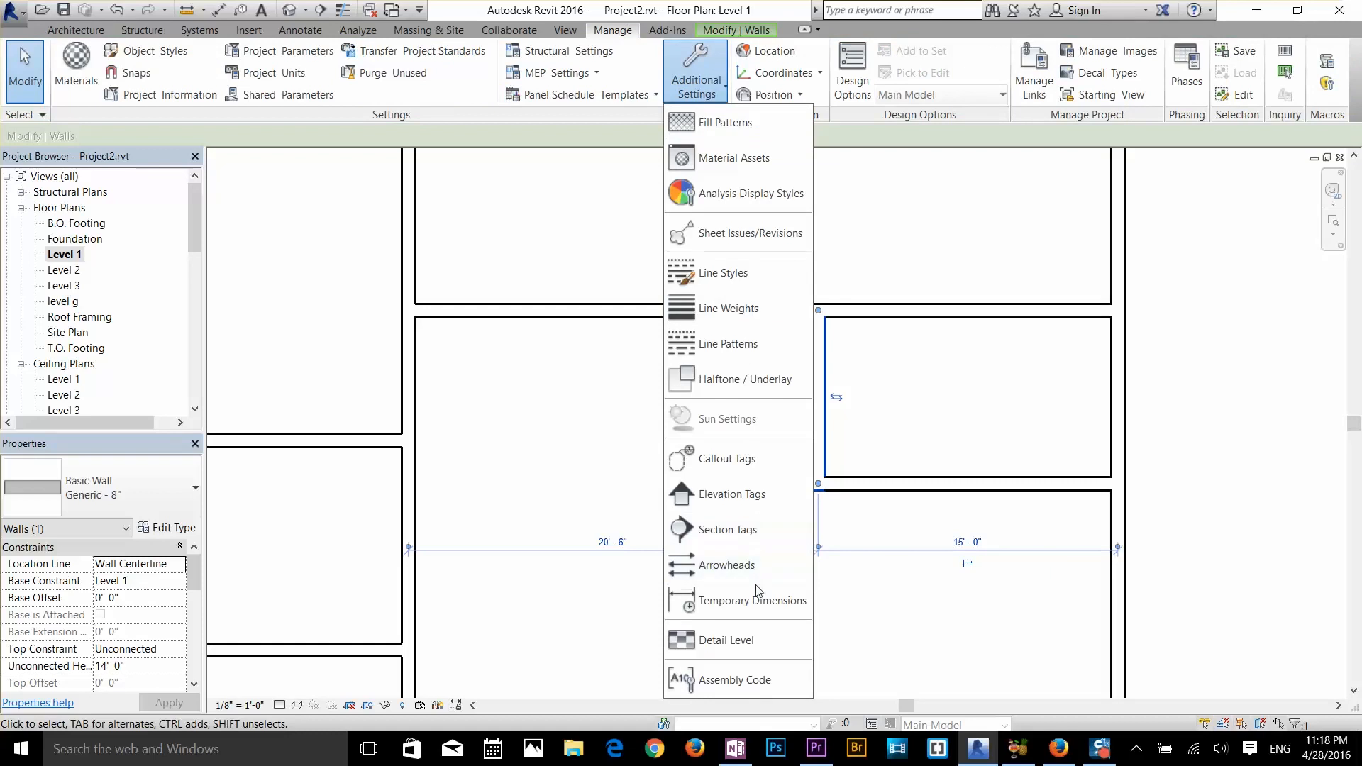
pyautogui.click(717, 600)
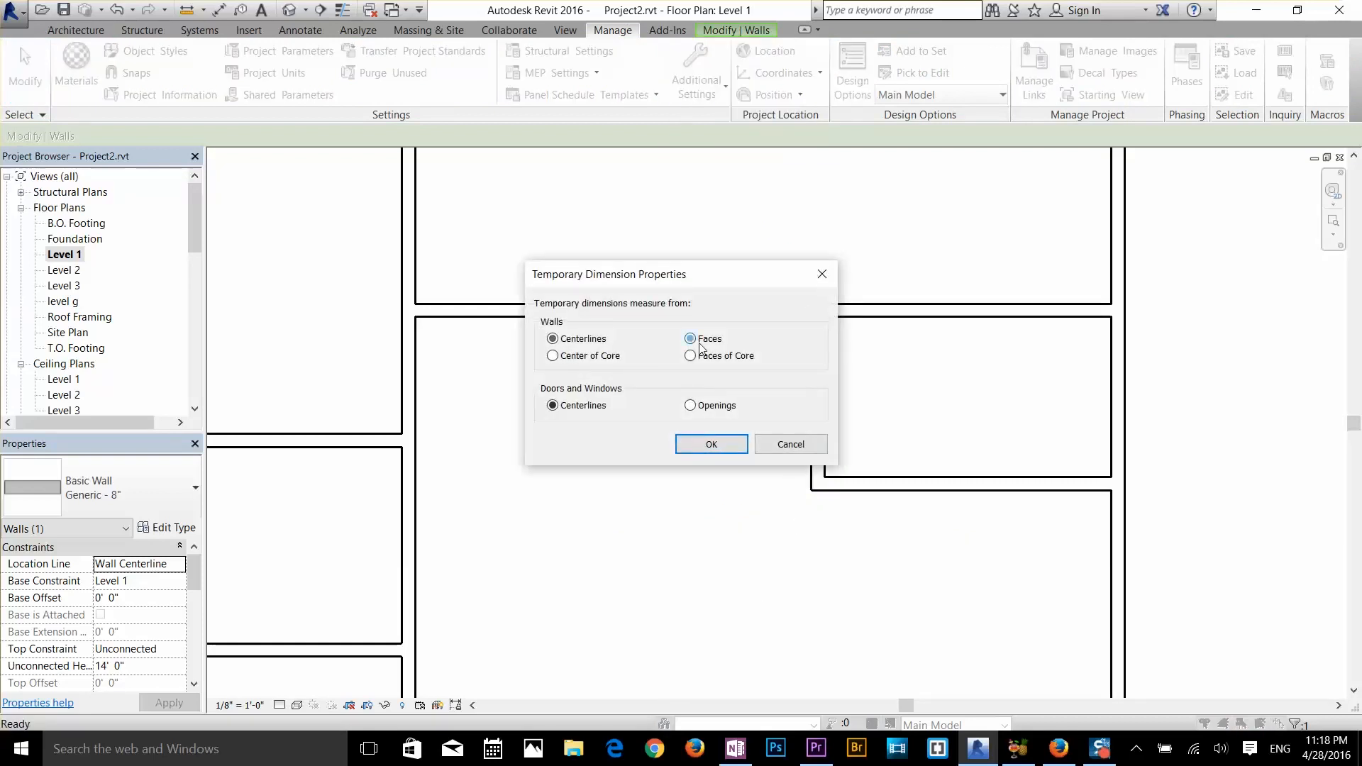
pyautogui.click(712, 444)
# - Set the small right-hand room's face-to-face width to 8' by moving its left wall
pyautogui.click(822, 448)
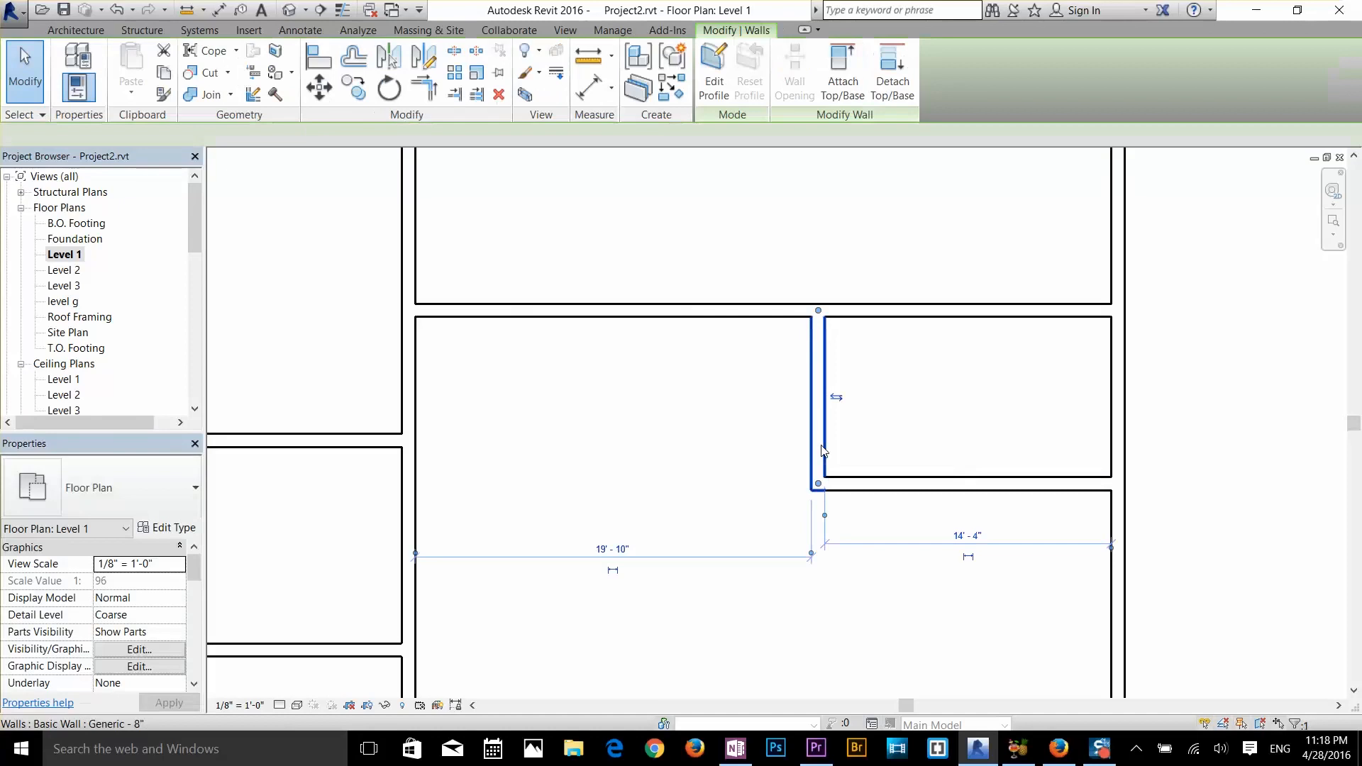
pyautogui.scroll(2, 826, 528)
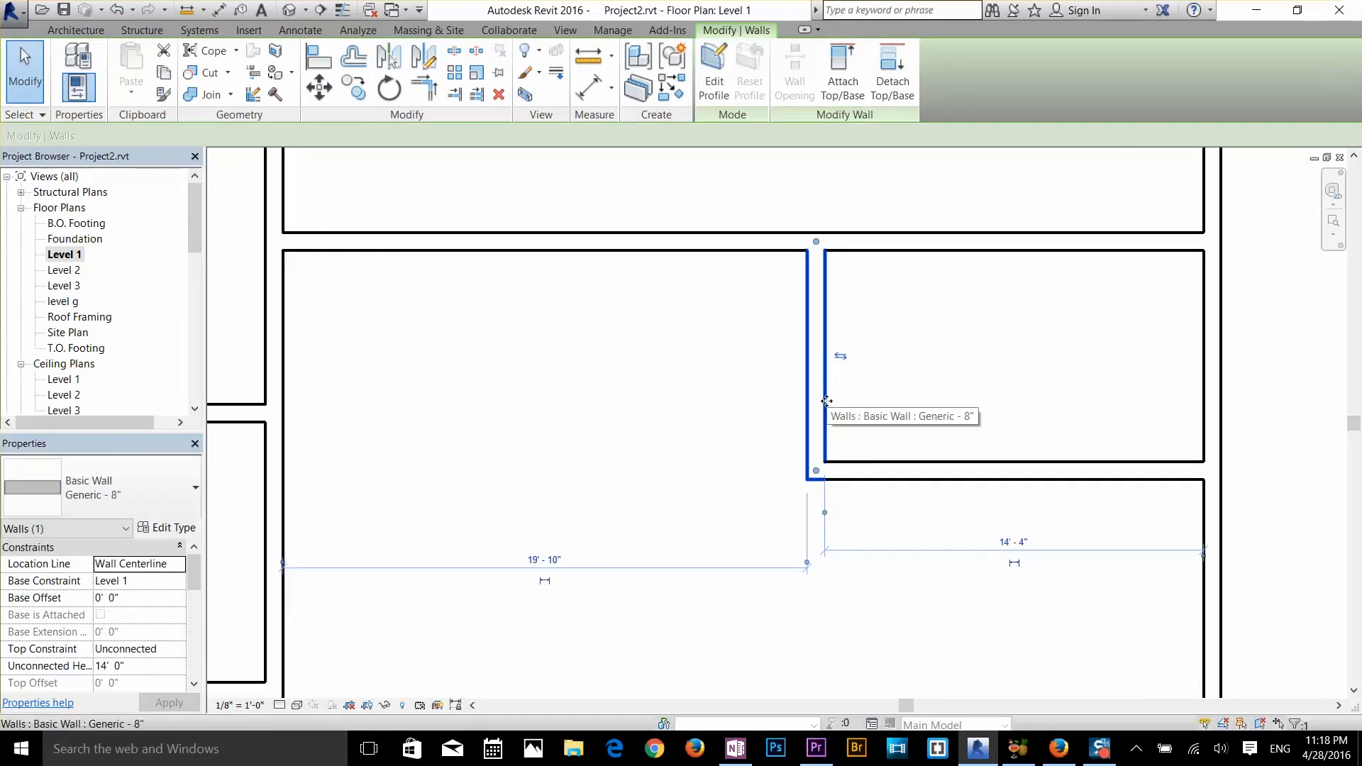
pyautogui.click(1014, 543)
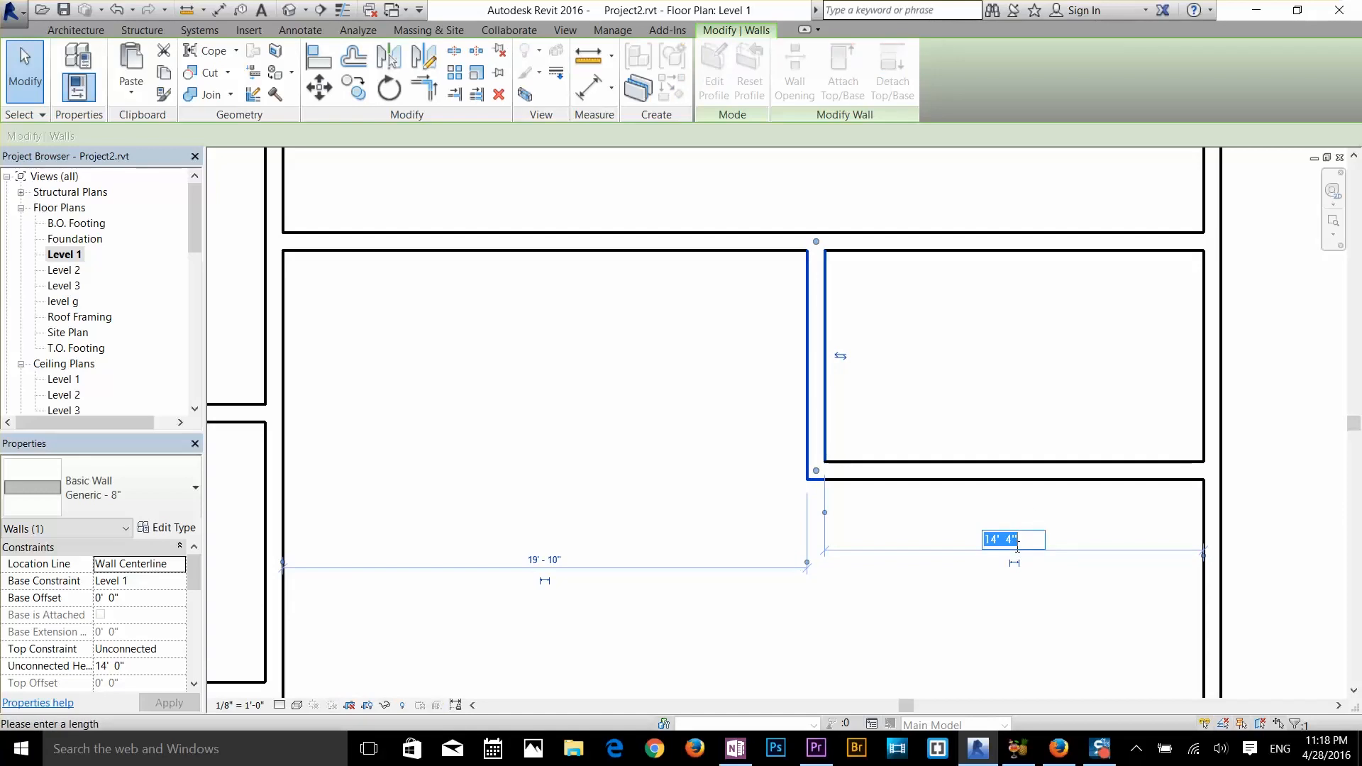
pyautogui.write('8')
pyautogui.press('Return')
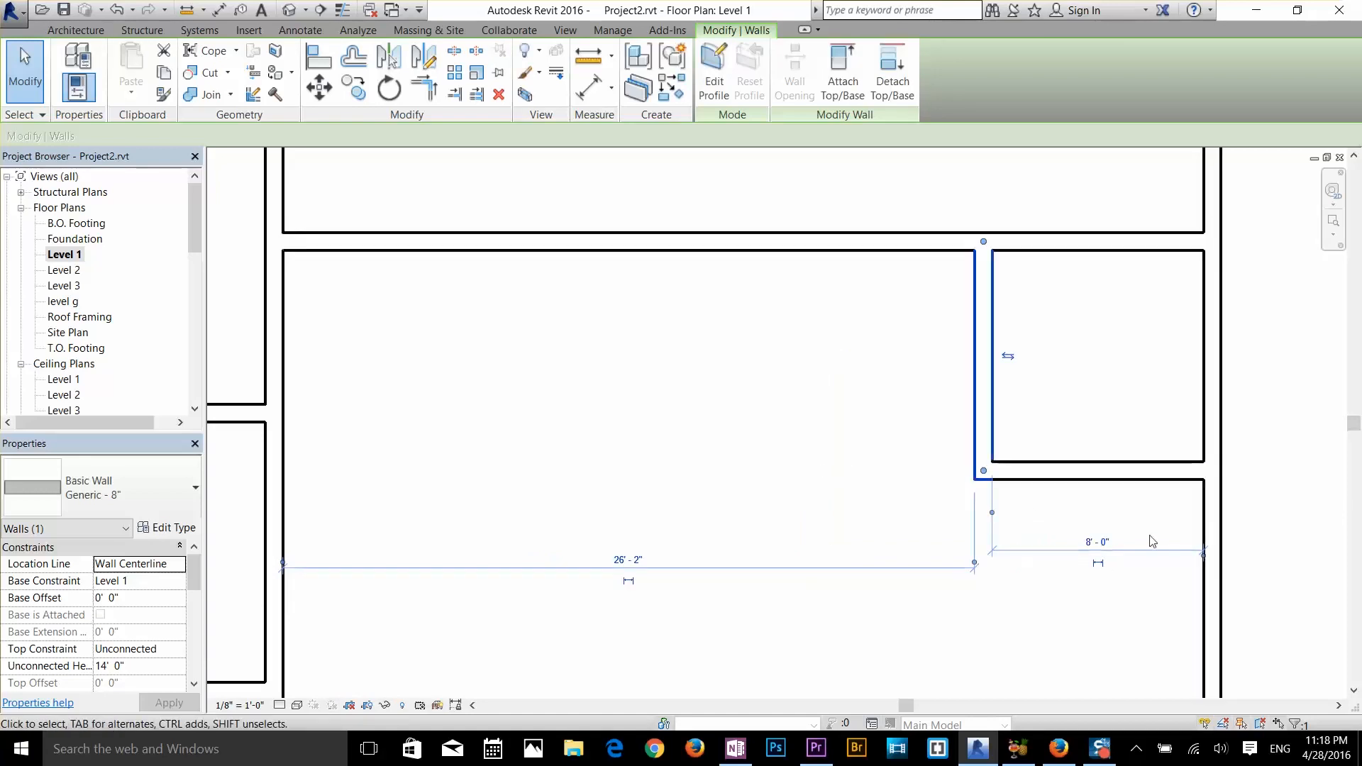
pyautogui.scroll(-3, 993, 515)
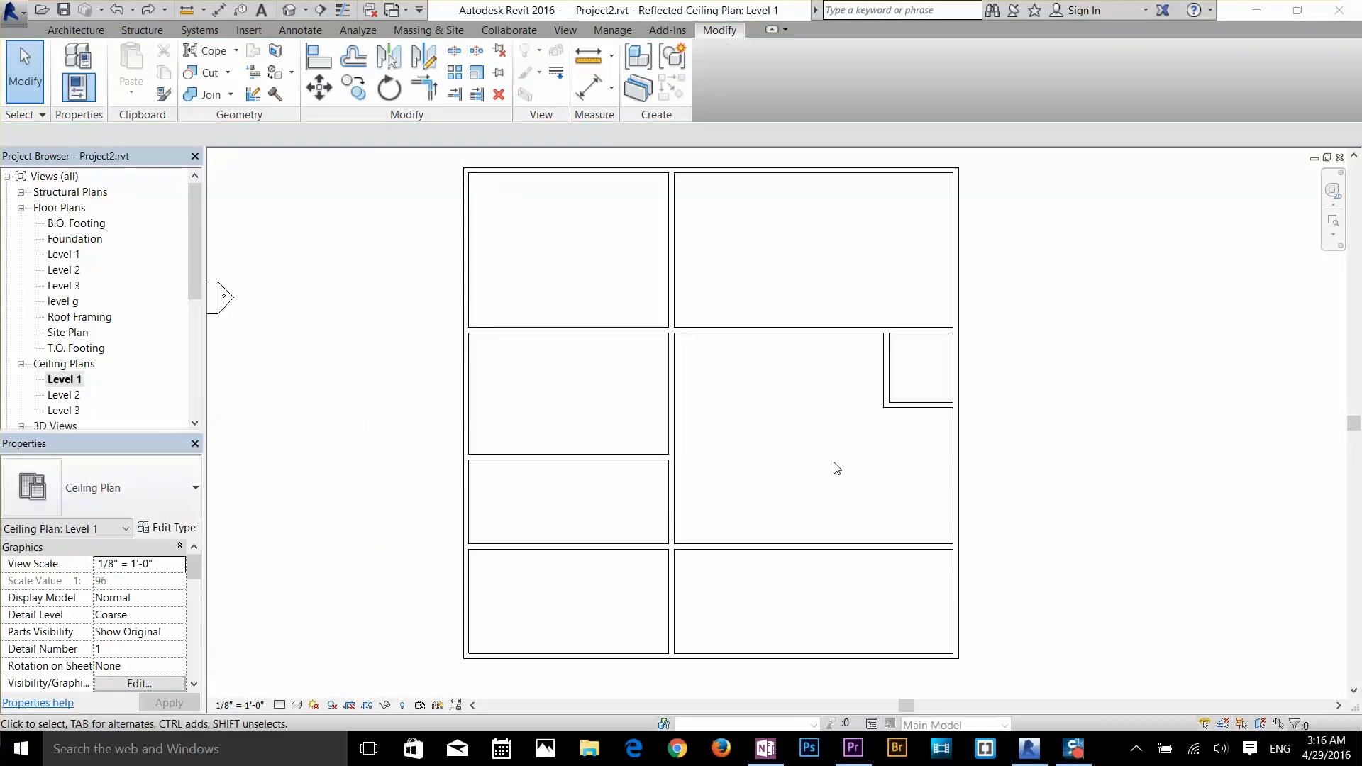
# - Move the wall between the two middle-left rooms up to about 6'-8" below the wall above, using its right endpoint as the base
pyautogui.click(722, 39)
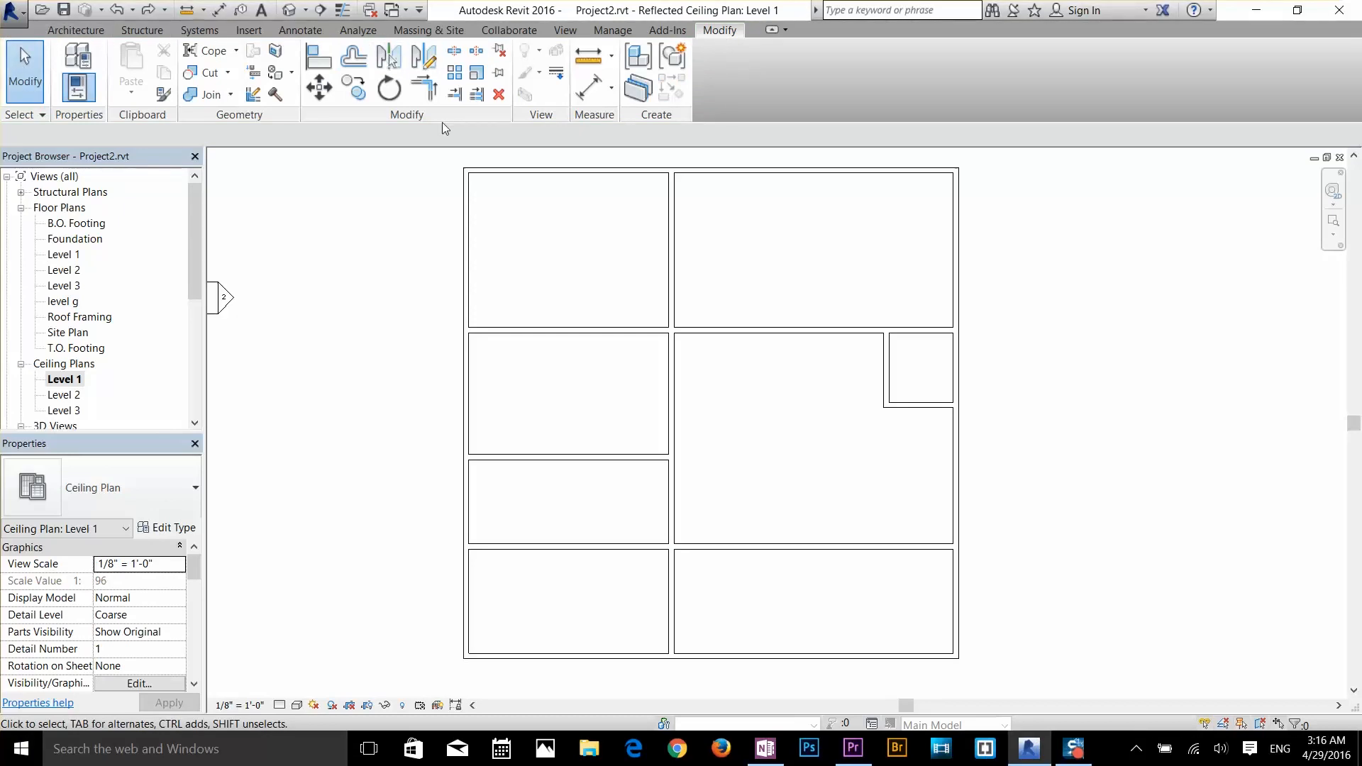
pyautogui.click(320, 89)
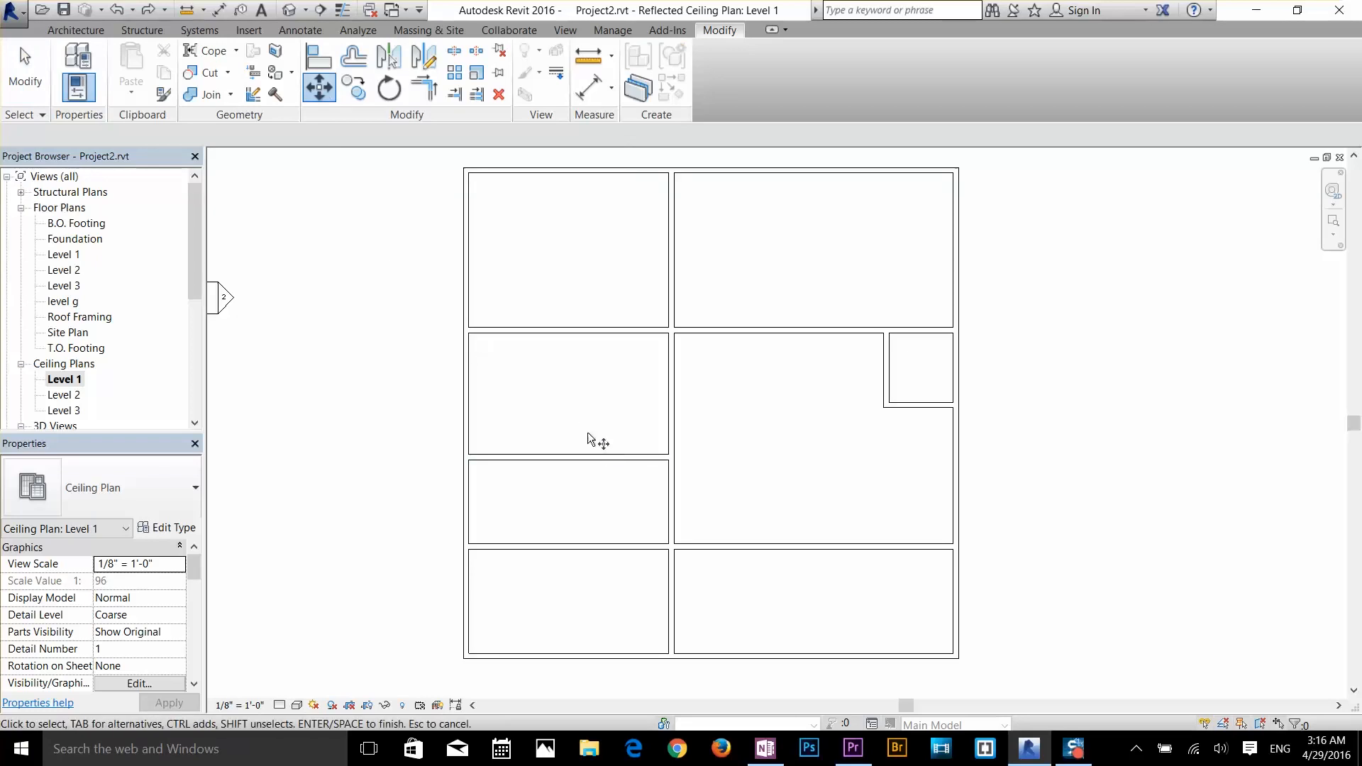
pyautogui.click(557, 457)
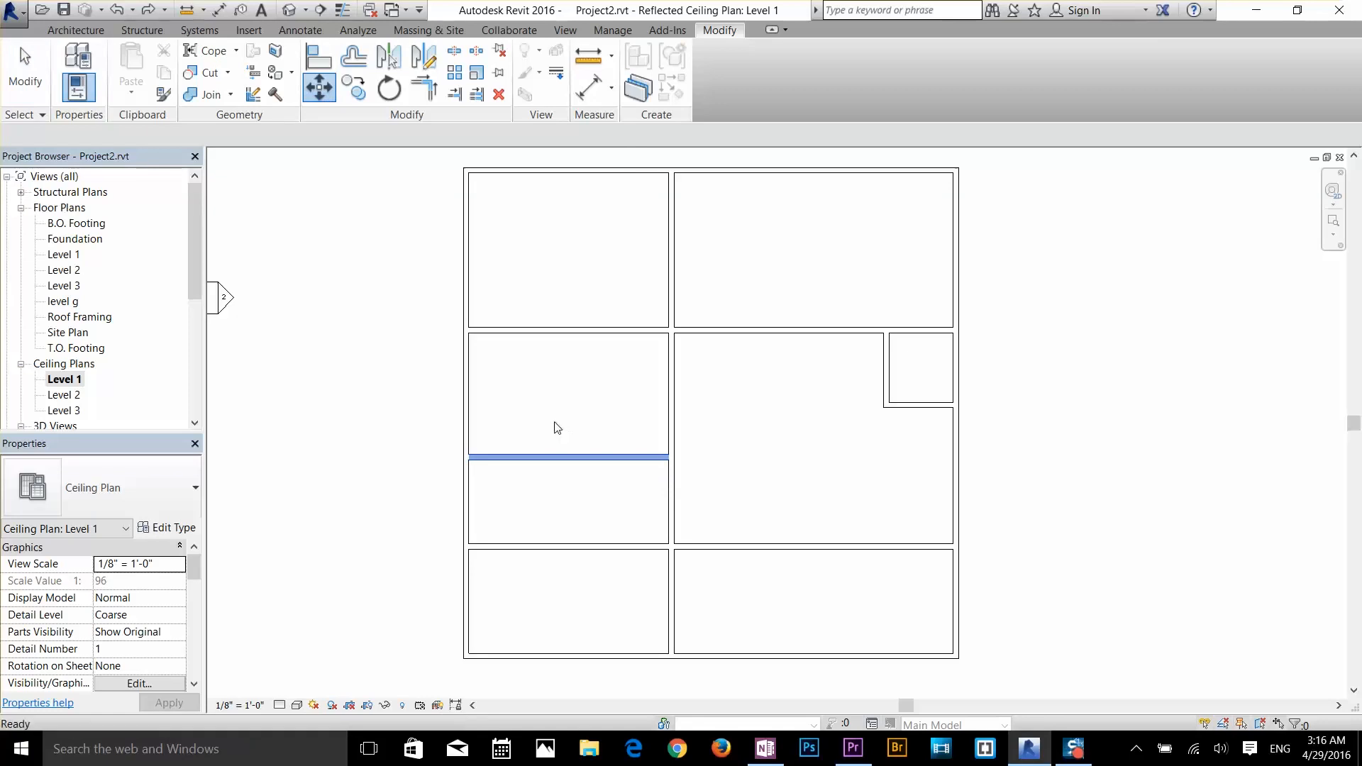
pyautogui.press('Return')
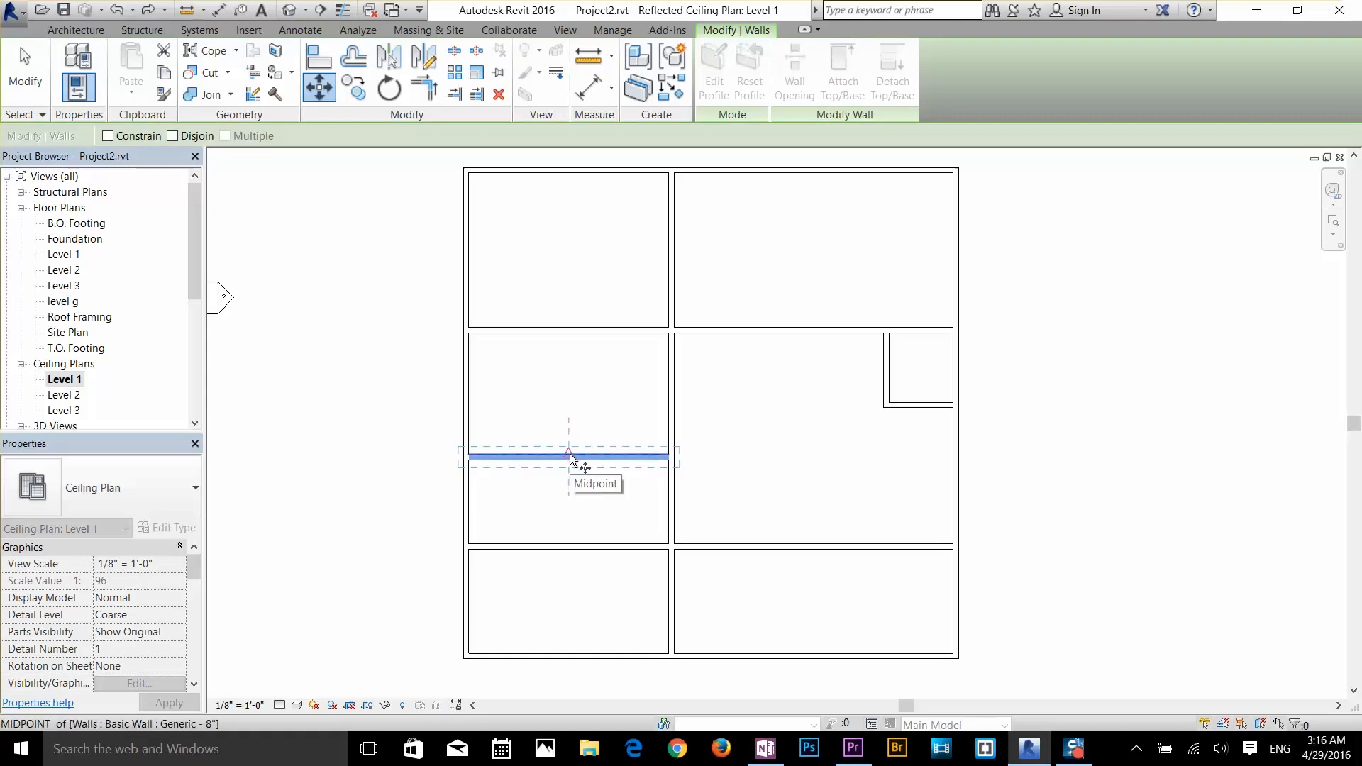
pyautogui.click(666, 454)
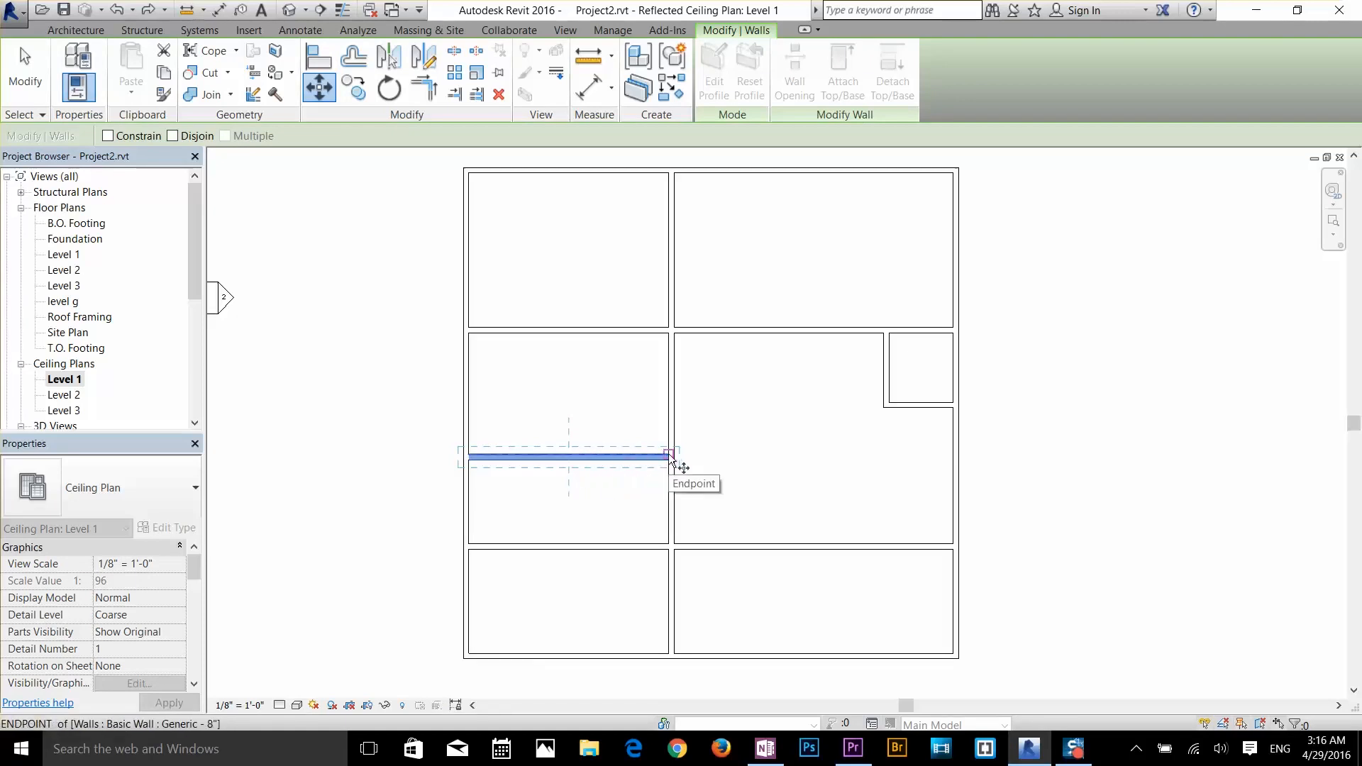
pyautogui.click(670, 388)
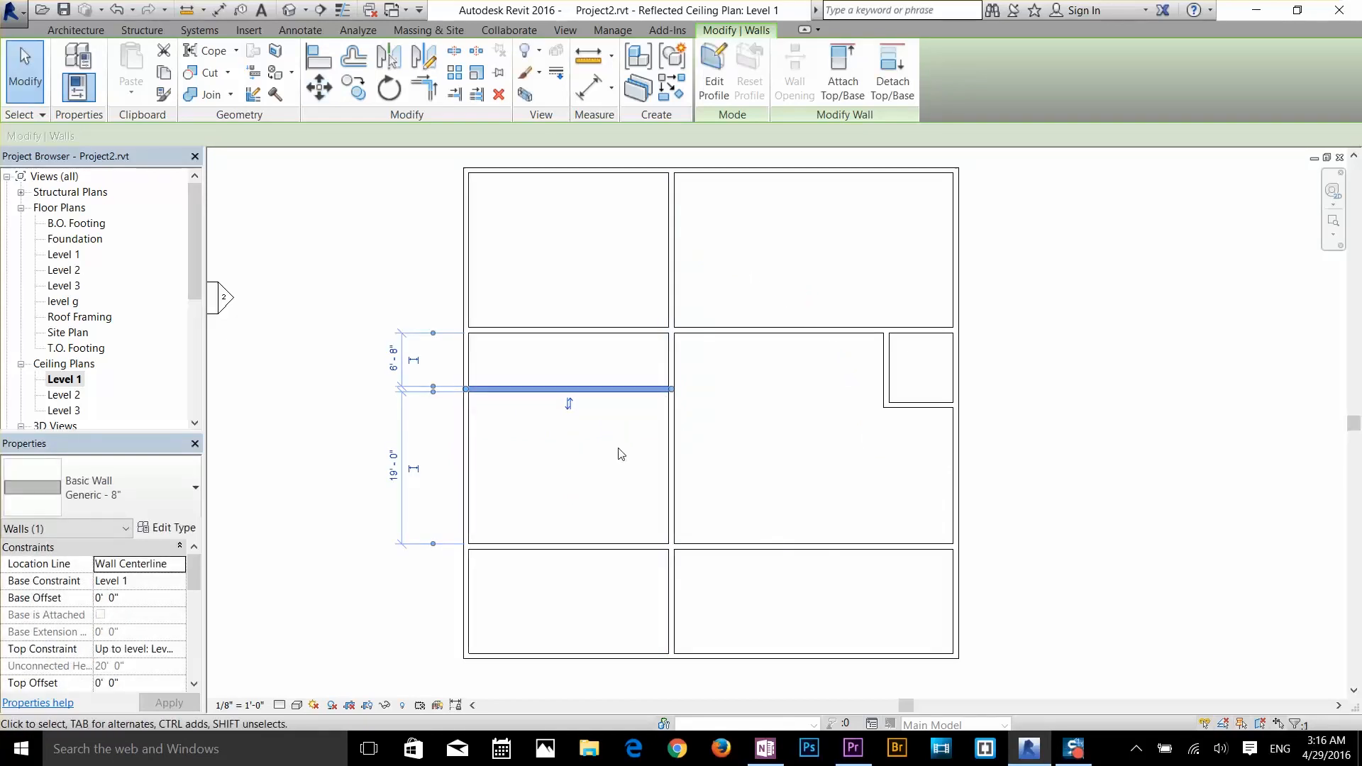
pyautogui.press('Escape')
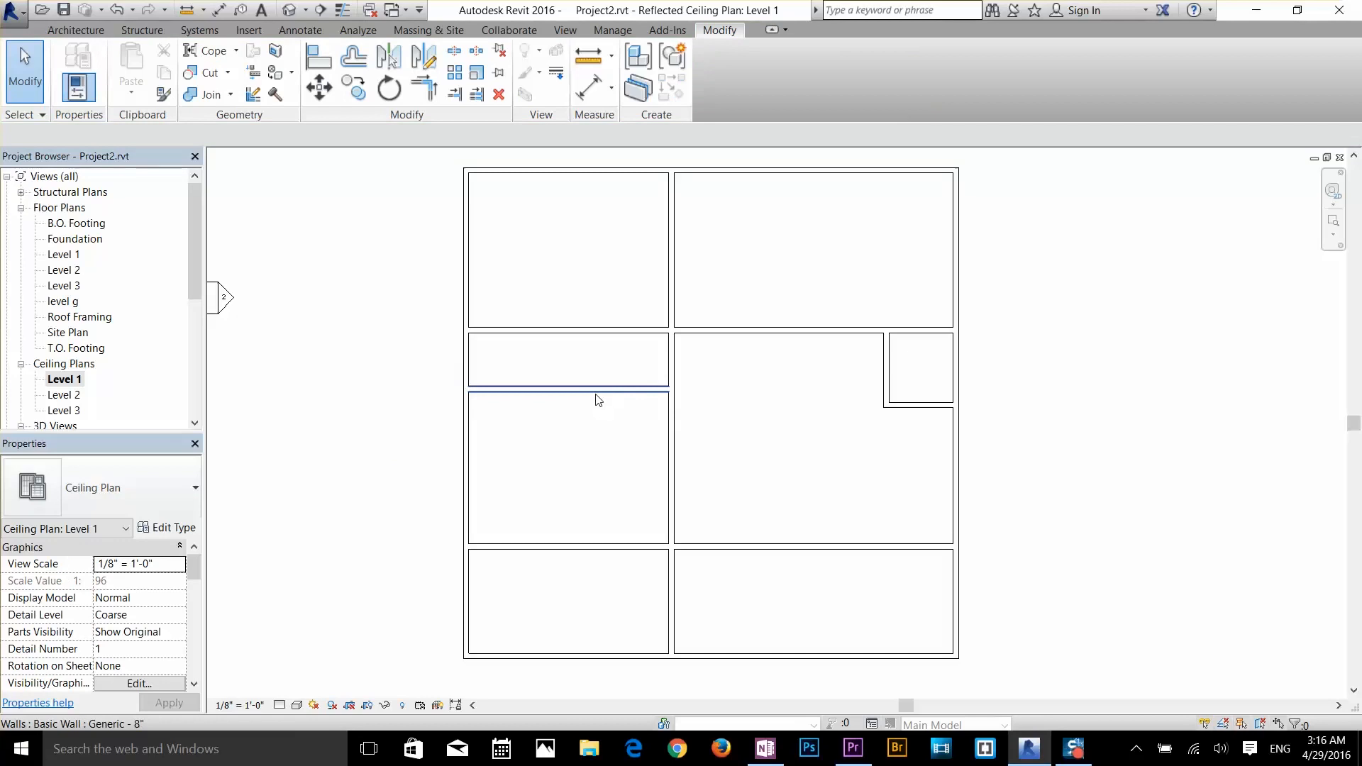
# - Move the same middle-left wall down from its midpoint to about 14'-8" below the wall above it, and deselect it
pyautogui.click(598, 396)
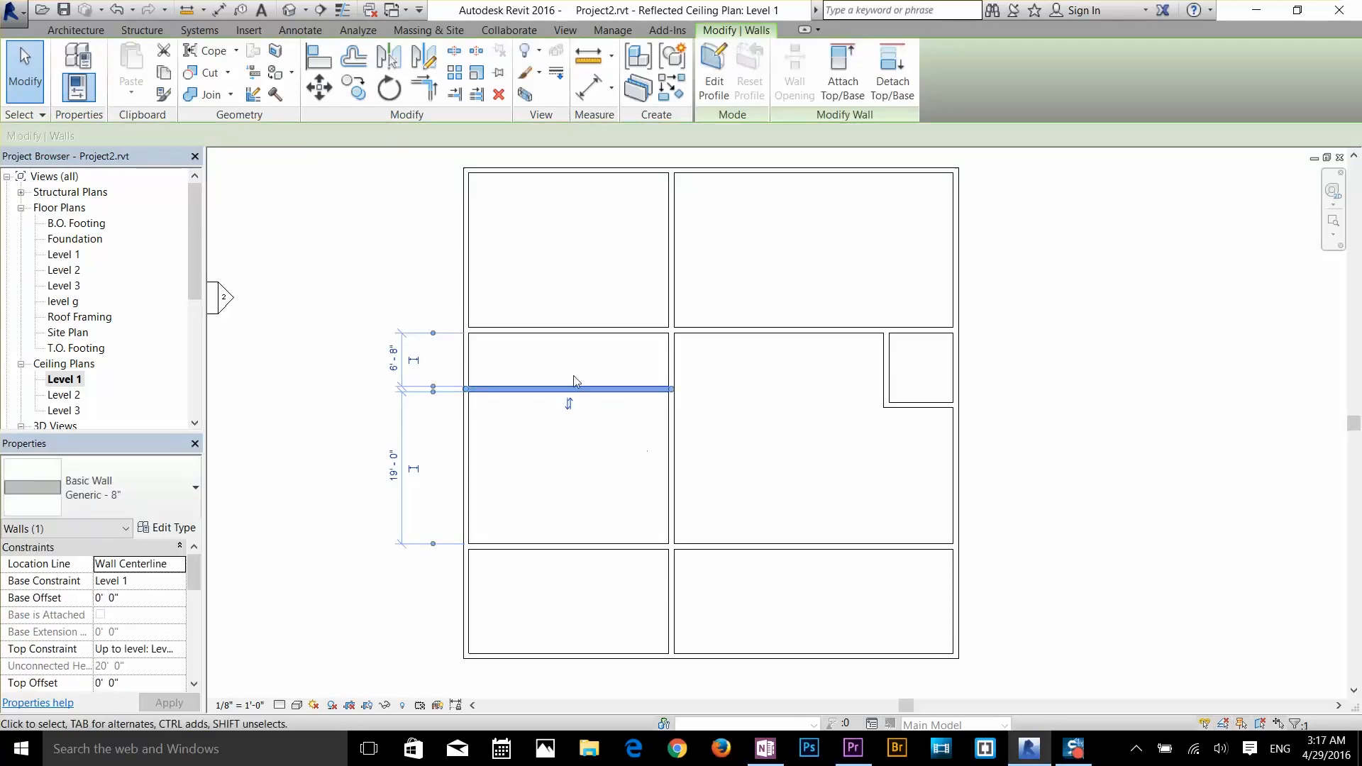
pyautogui.click(319, 89)
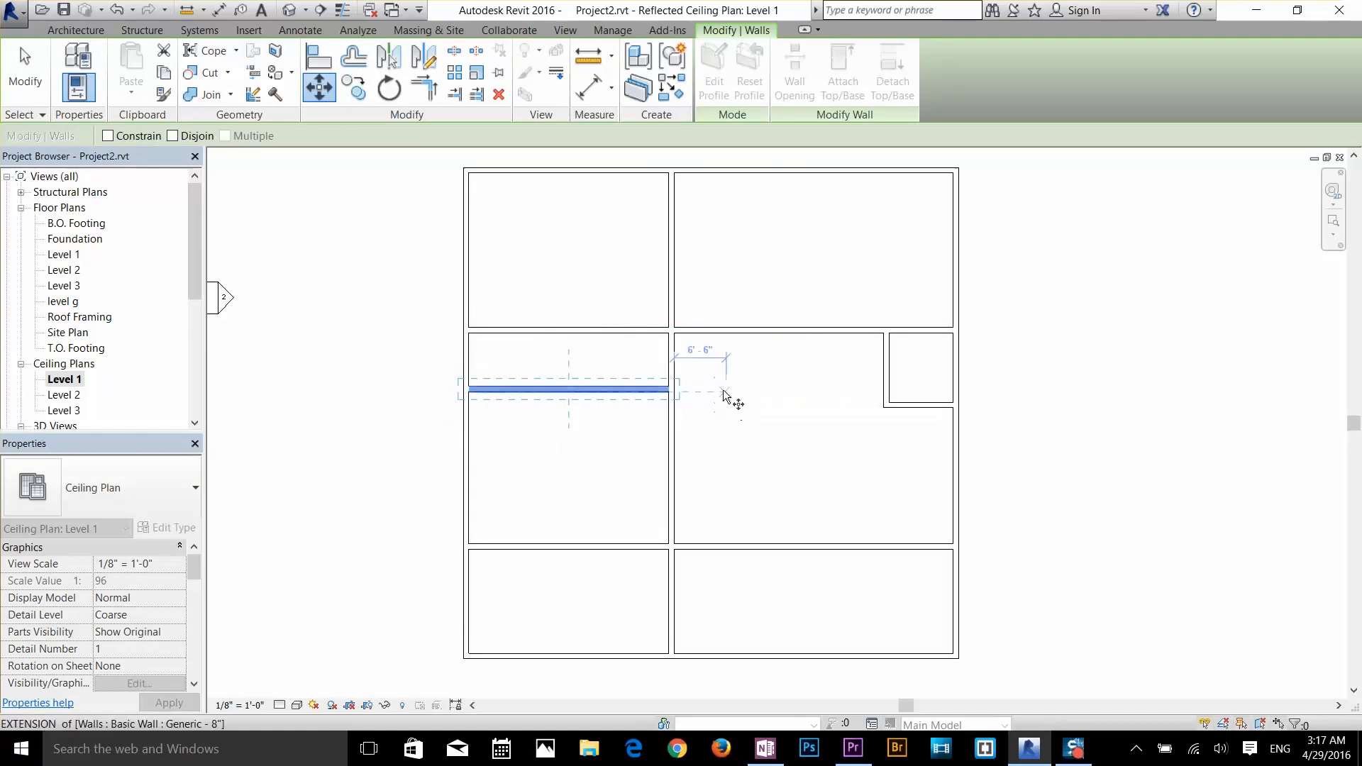
pyautogui.click(568, 387)
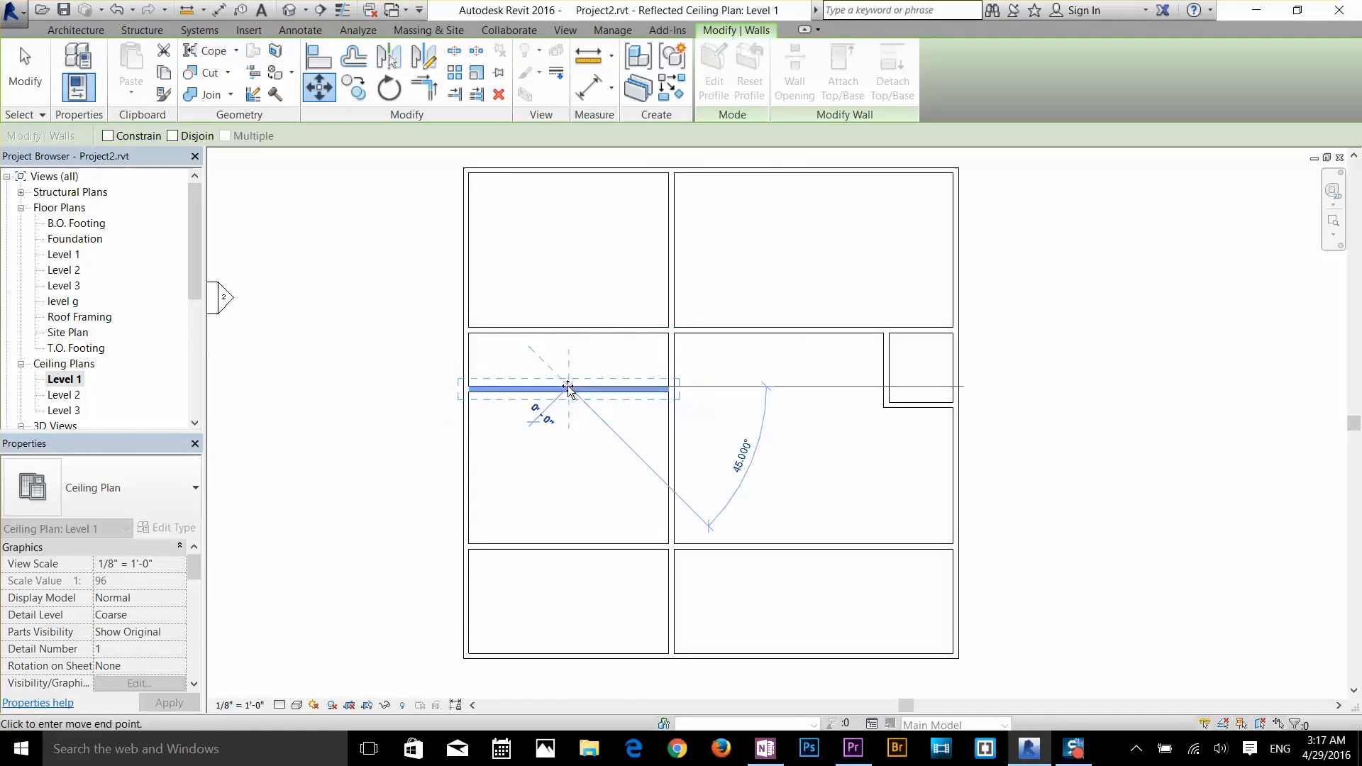
pyautogui.click(568, 452)
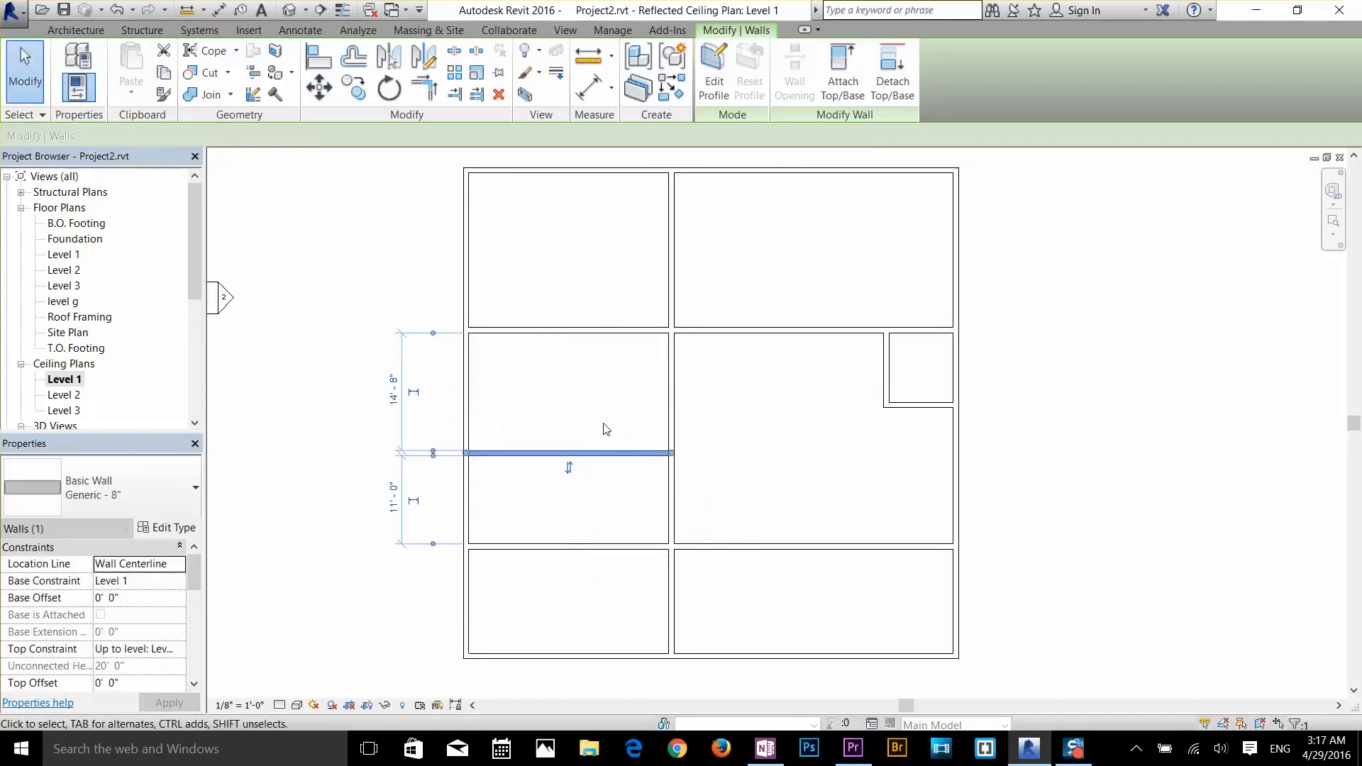
pyautogui.press('Escape')
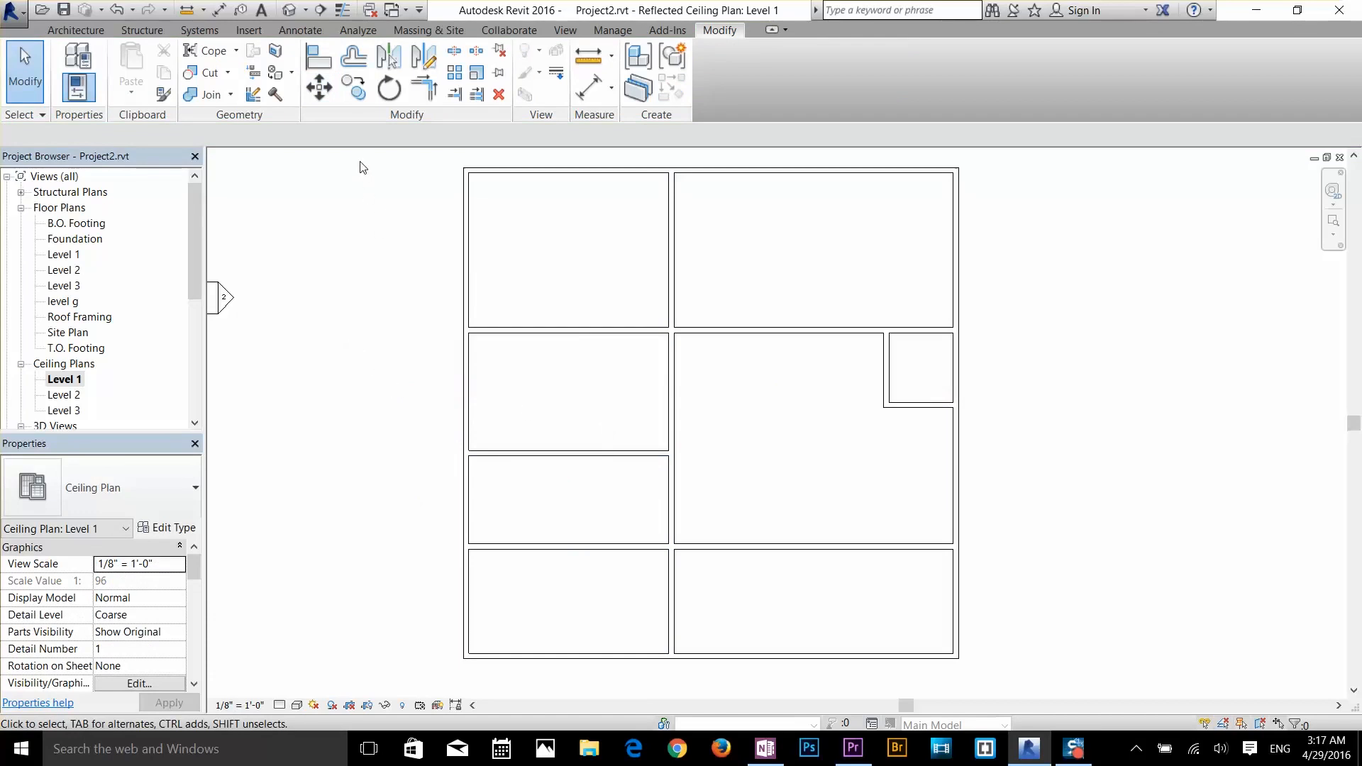
# - Copy the small right-hand room's left and lower walls from their shared corner into the open area of the large room
pyautogui.click(886, 386)
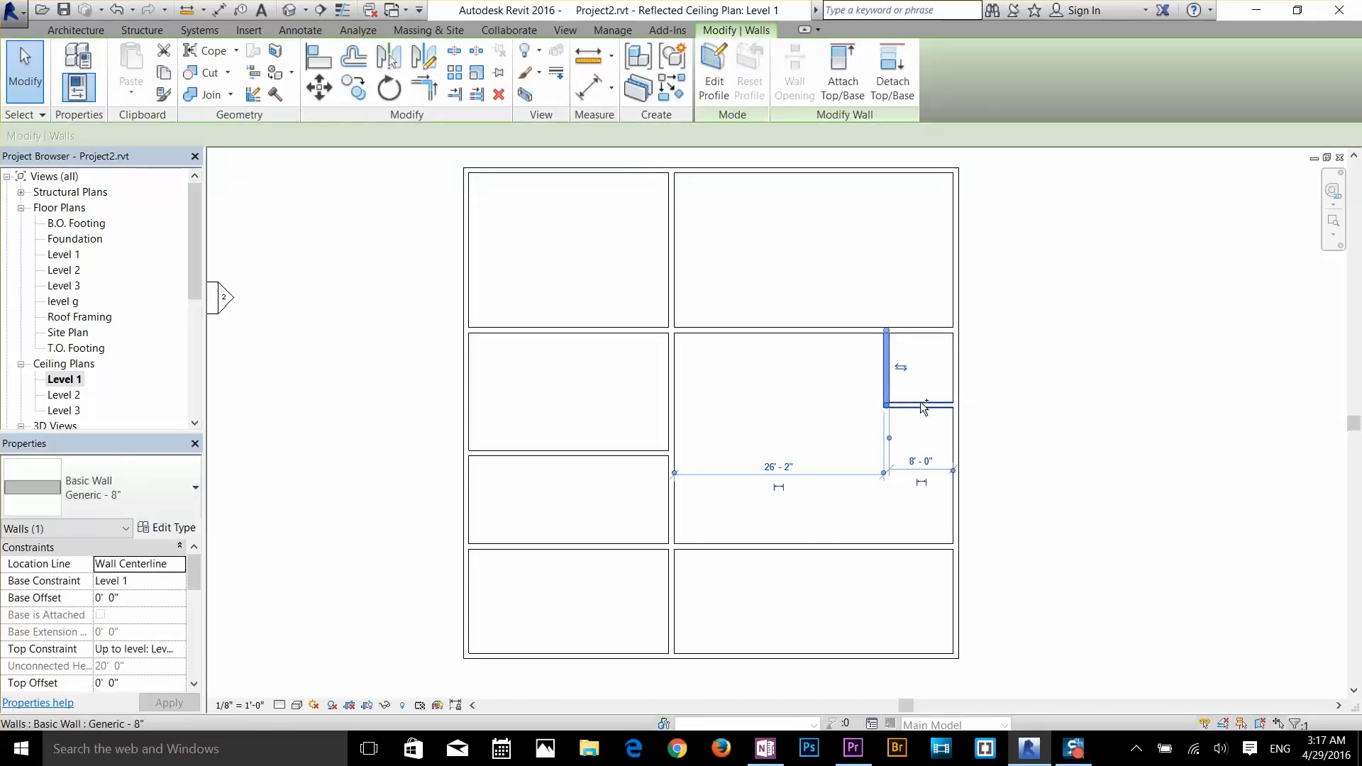
pyautogui.keyDown('ctrl'); pyautogui.click(921, 402); pyautogui.keyUp('ctrl')
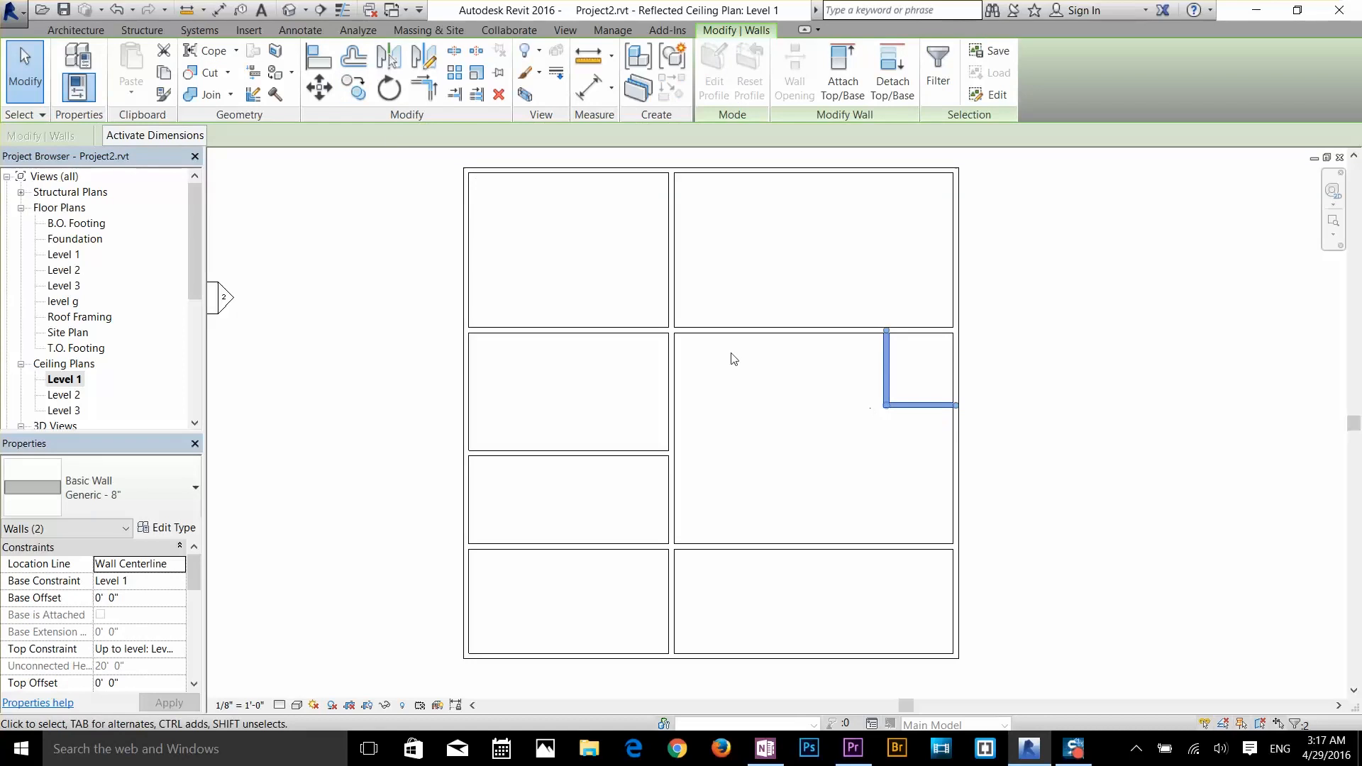
pyautogui.click(353, 87)
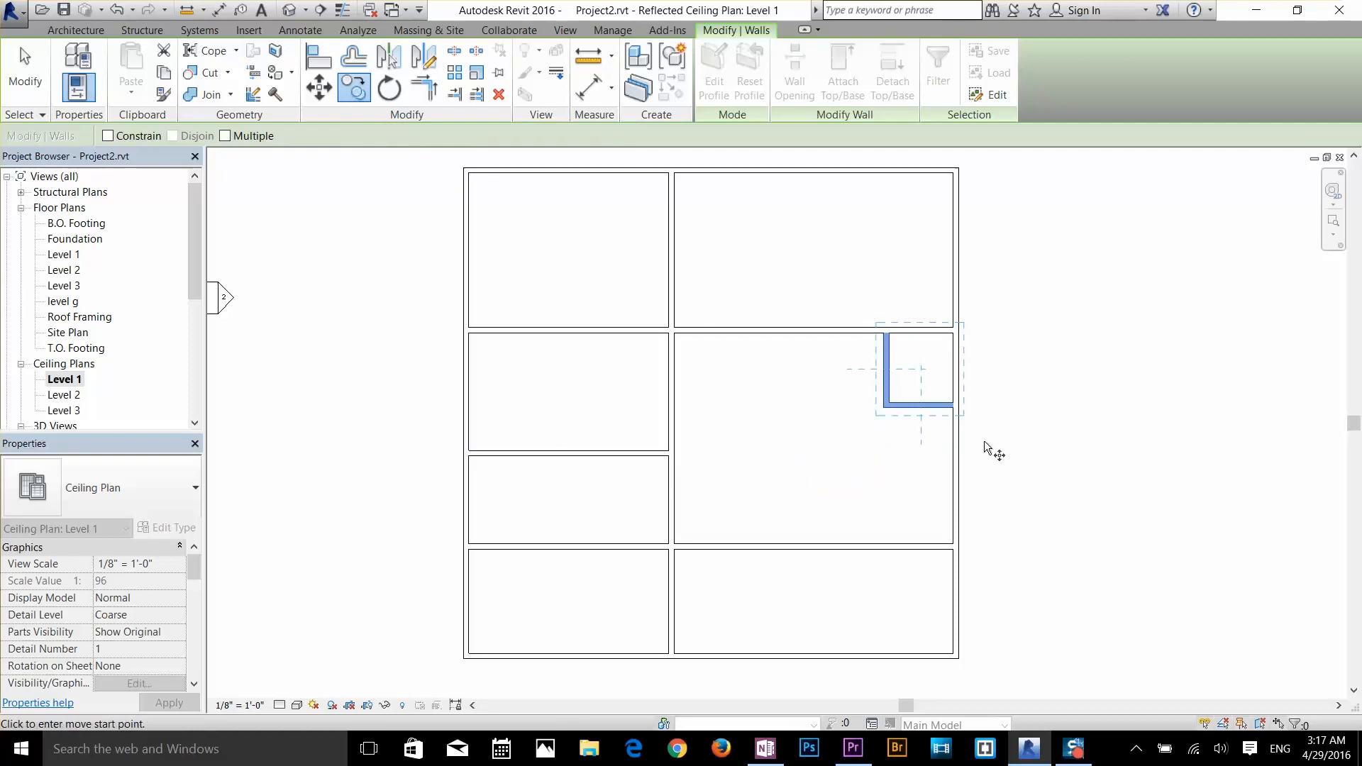
pyautogui.click(887, 405)
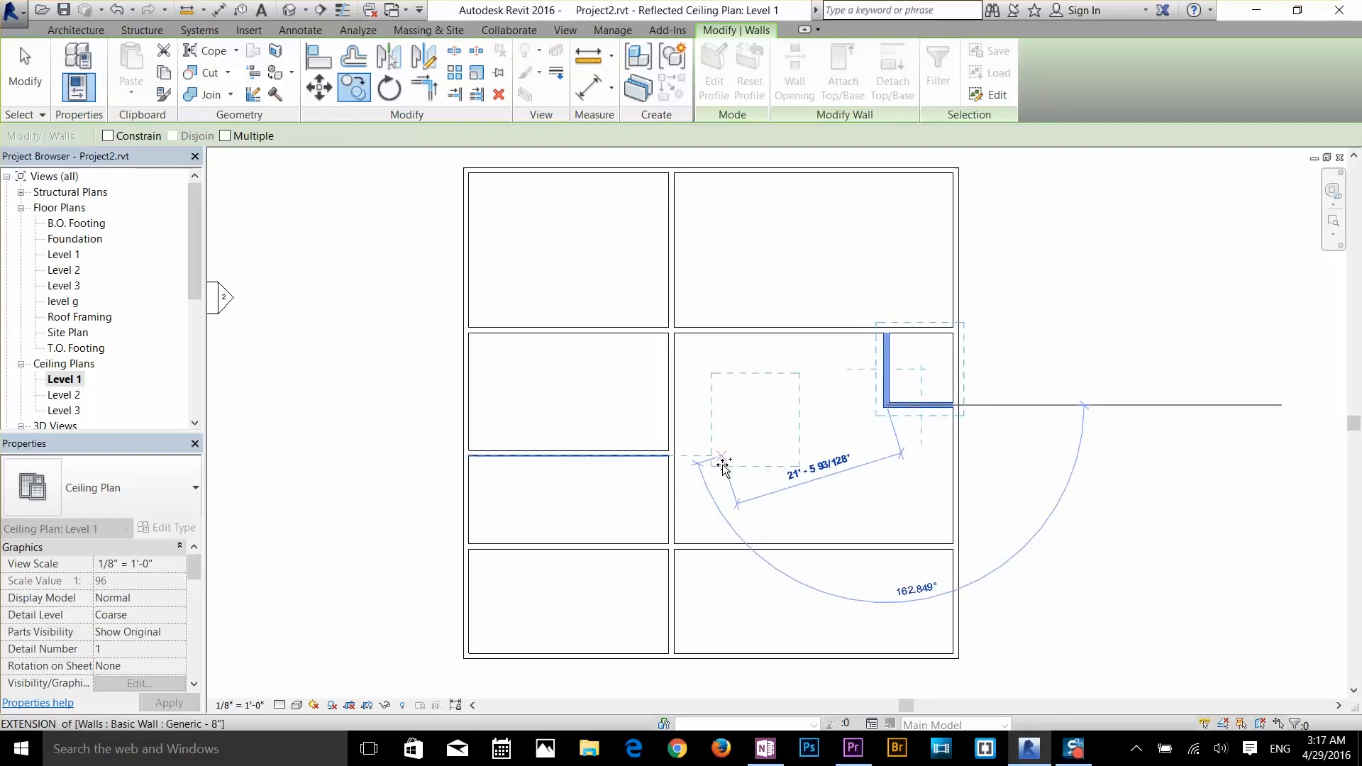
pyautogui.click(727, 502)
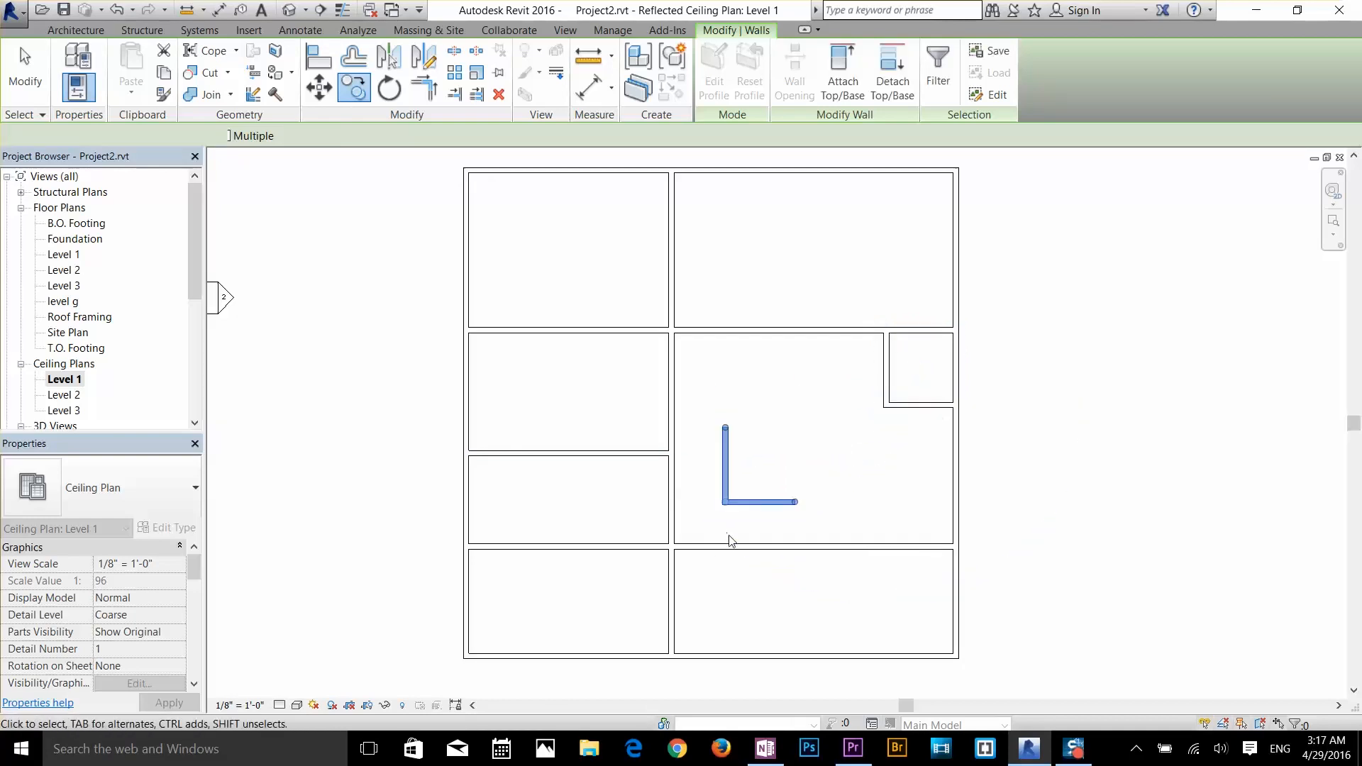
pyautogui.press('Escape')
# - Delete the copied L-shaped pair of walls from the large room
pyautogui.moveTo(808, 419)
pyautogui.mouseDown()
pyautogui.moveTo(716, 521)
pyautogui.moveTo(801, 436)
pyautogui.mouseUp()
pyautogui.click(724, 517)
pyautogui.press('Delete')
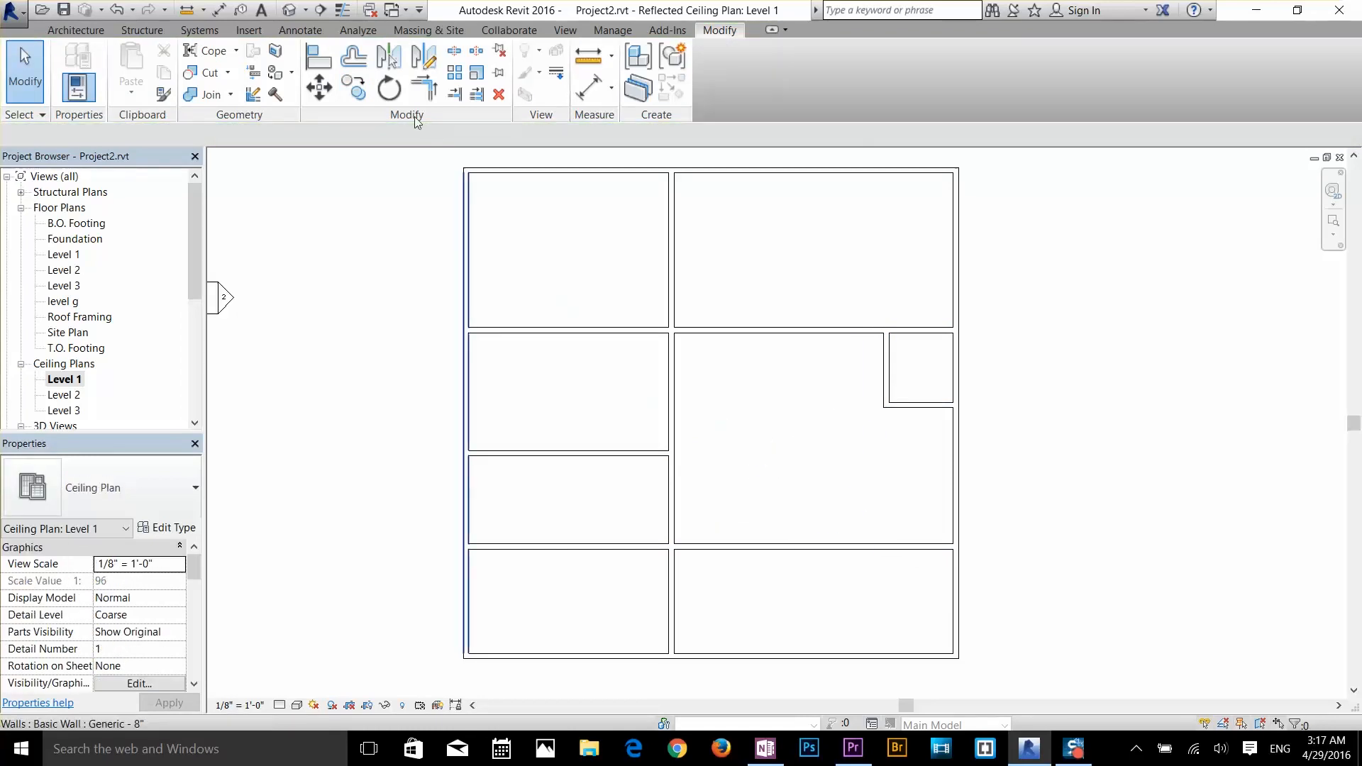
# - Rotate the small right-hand room's left wall about 40° around its midpoint, swinging its lower end toward the exterior wall
pyautogui.click(390, 88)
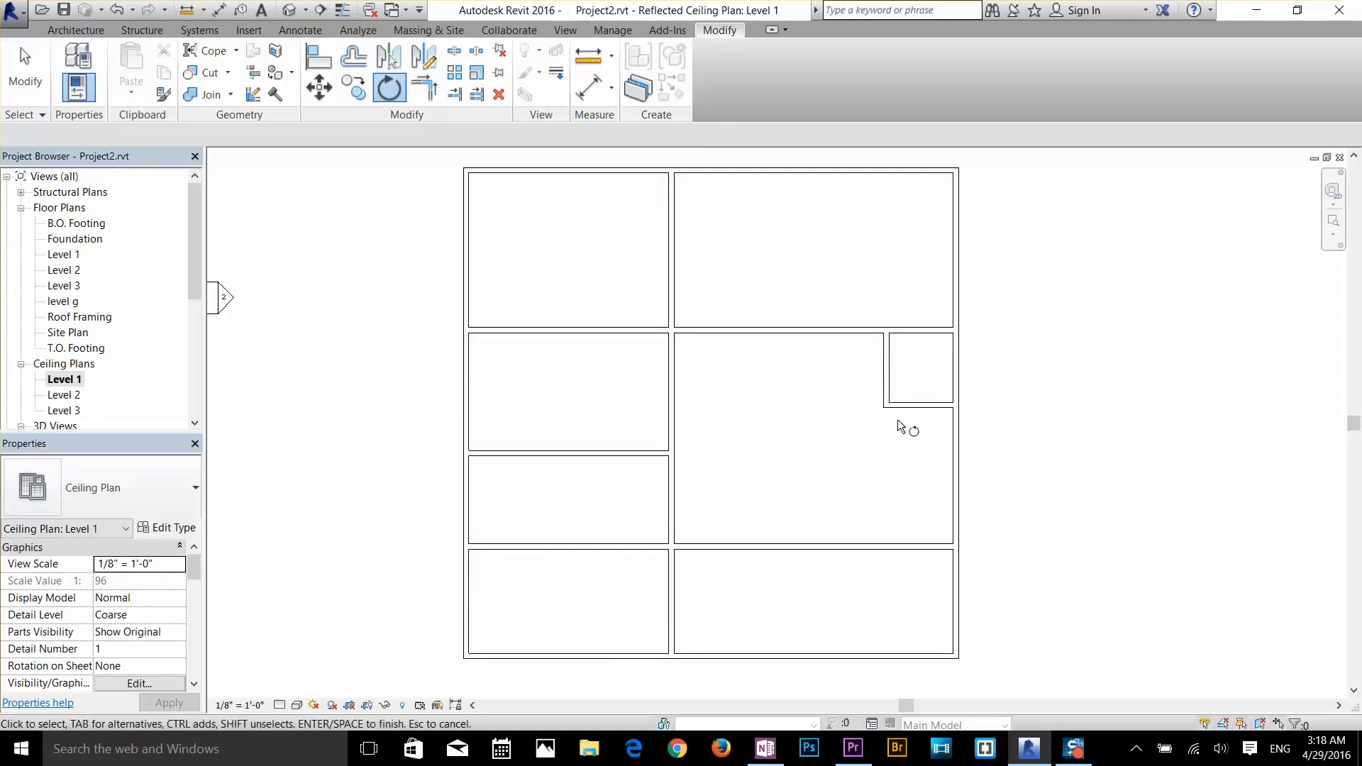
pyautogui.click(891, 378)
pyautogui.press('Return')
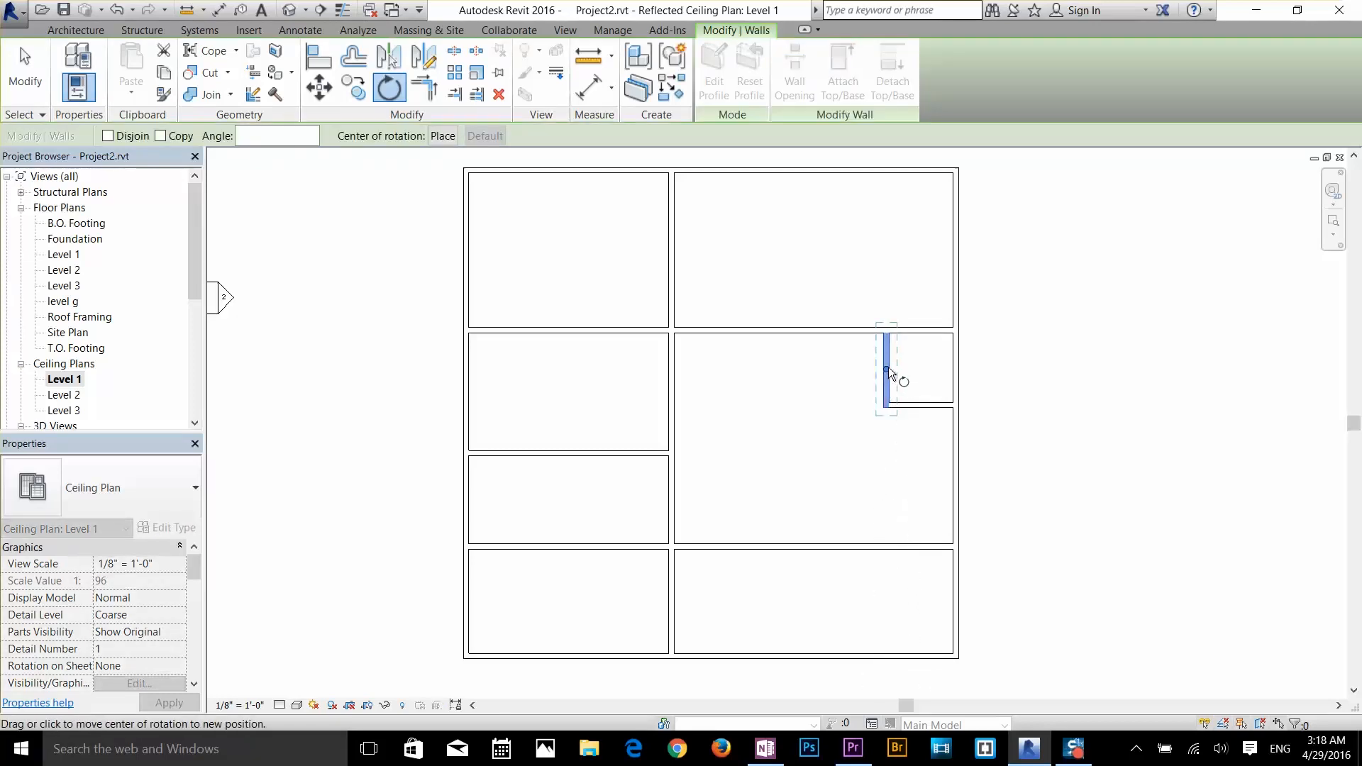
pyautogui.click(887, 403)
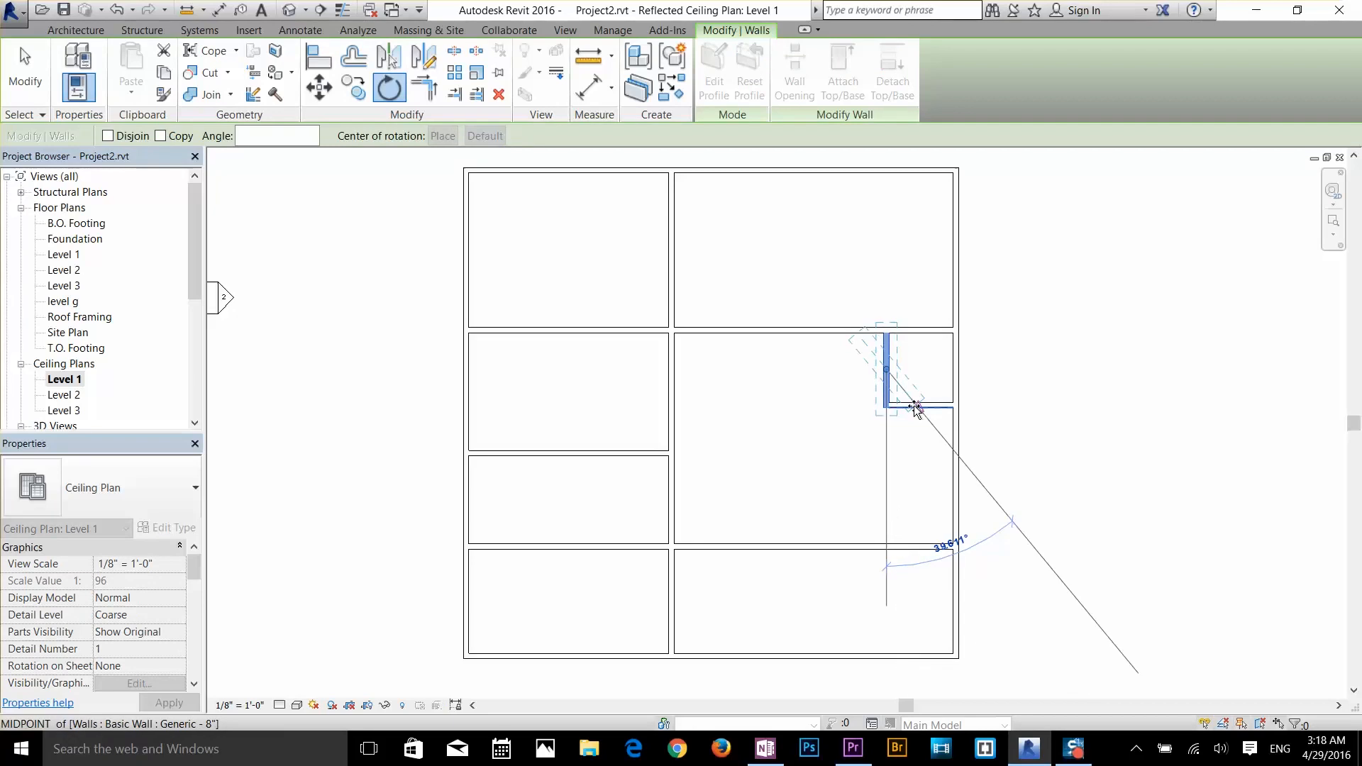
pyautogui.click(915, 410)
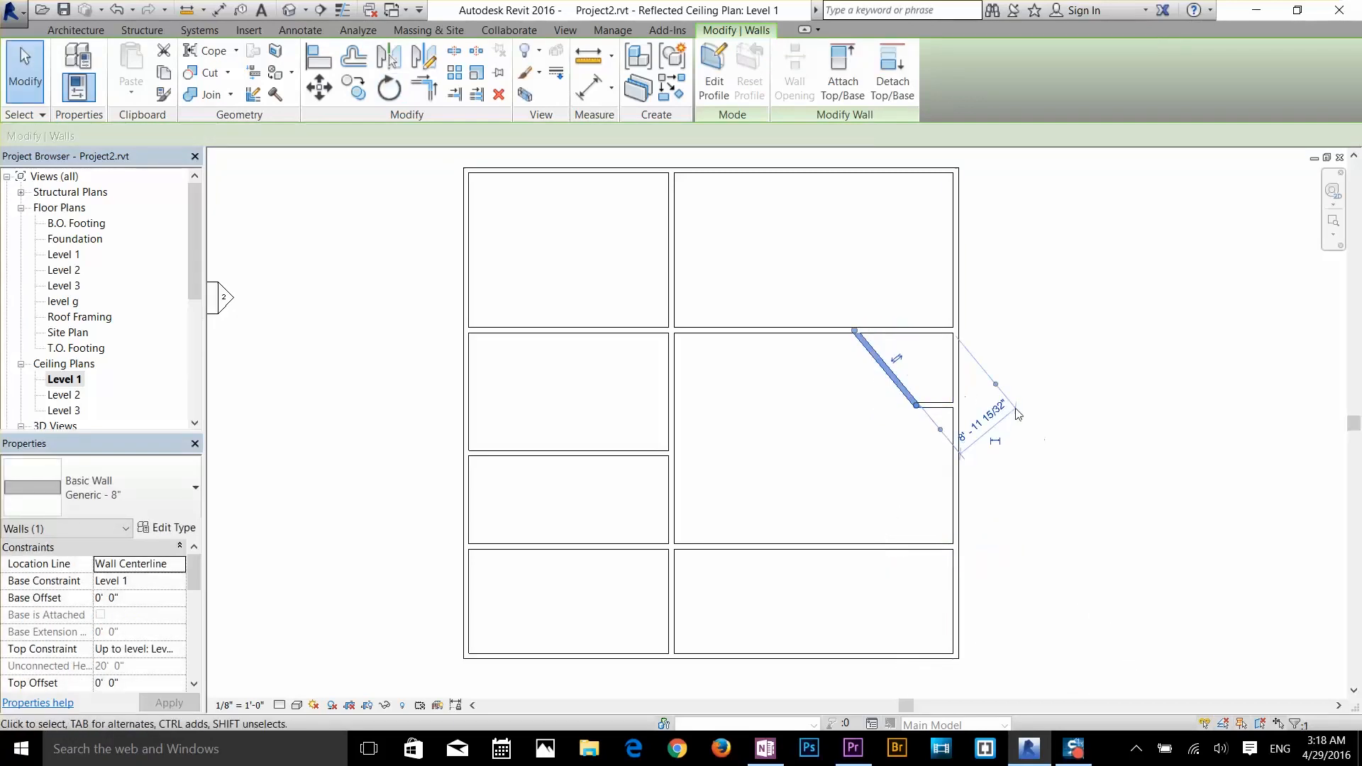
pyautogui.press('Escape')
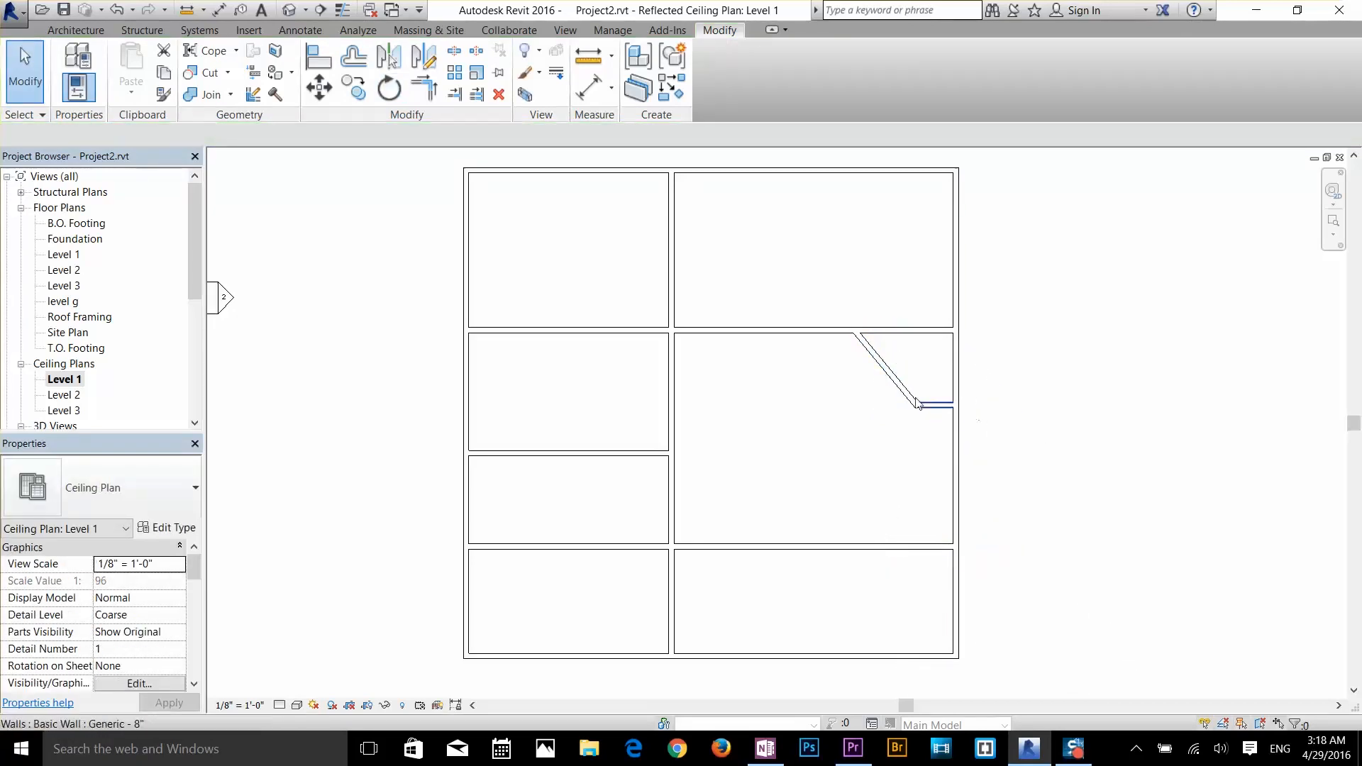
# - Rotate the slanted left wall of the small right-hand room about 91° around its midpoint, starting from its upper end
pyautogui.click(907, 394)
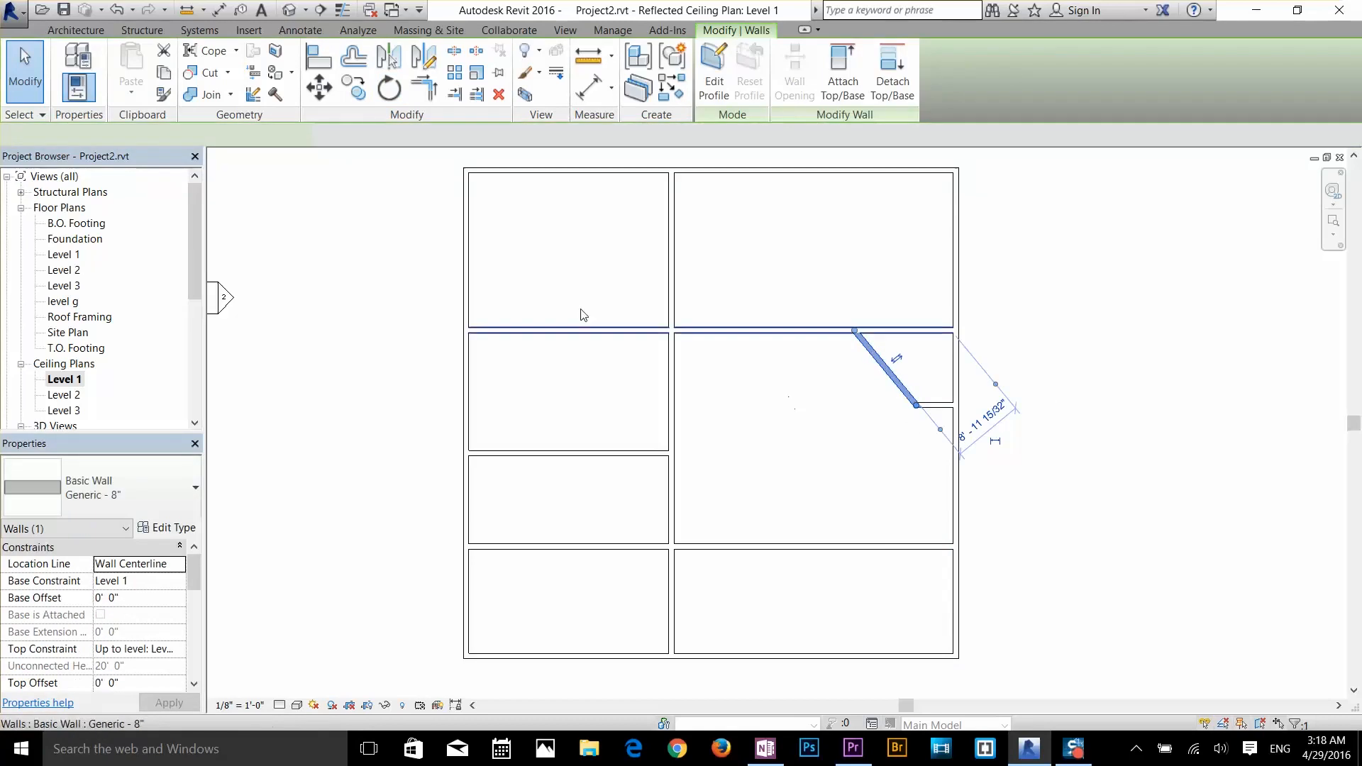
pyautogui.click(390, 91)
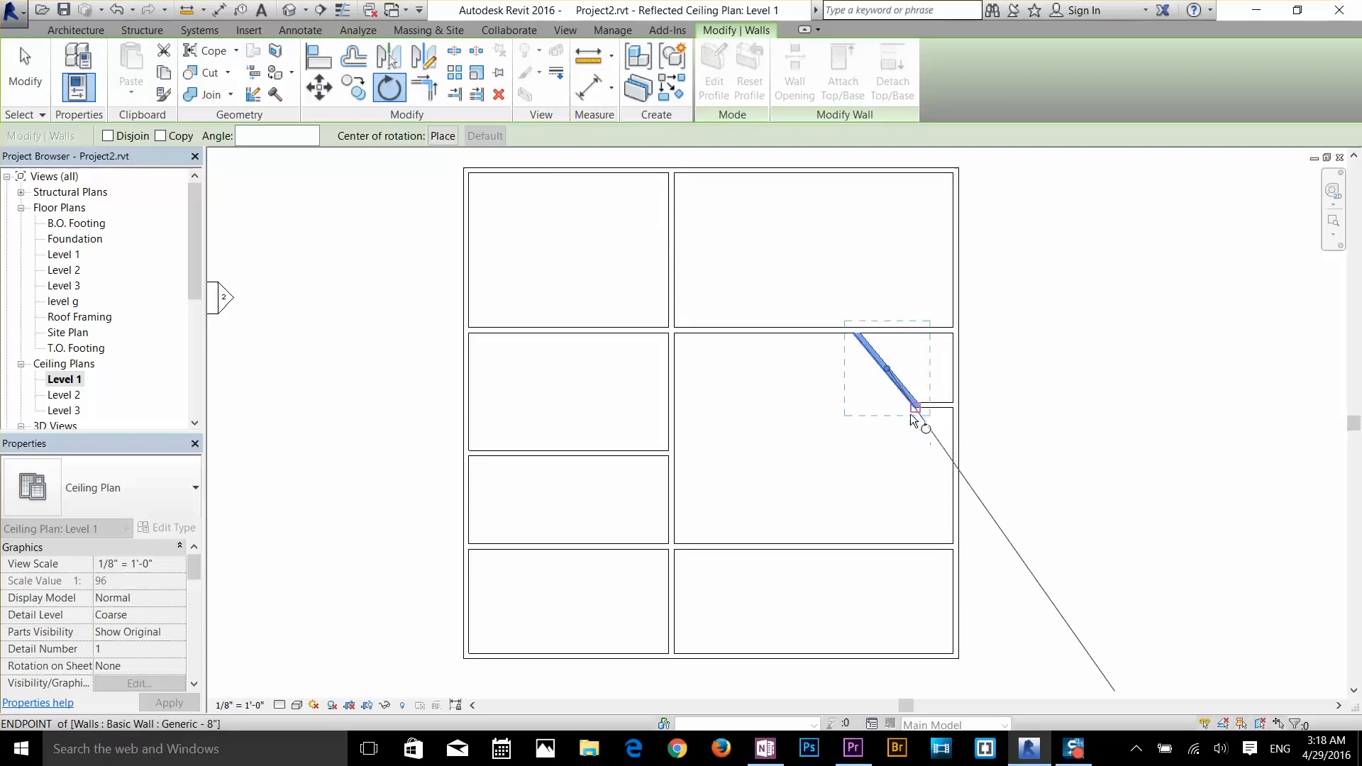
pyautogui.click(860, 333)
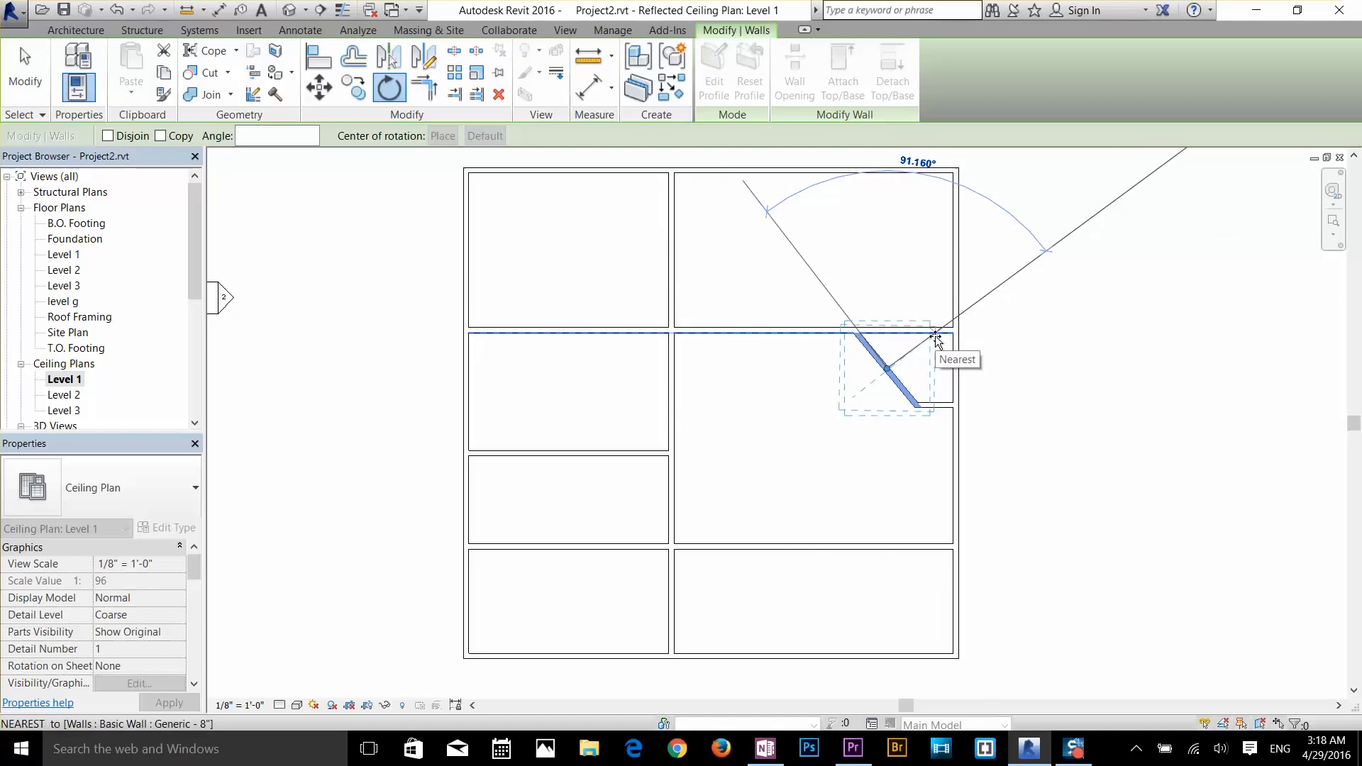
pyautogui.click(934, 339)
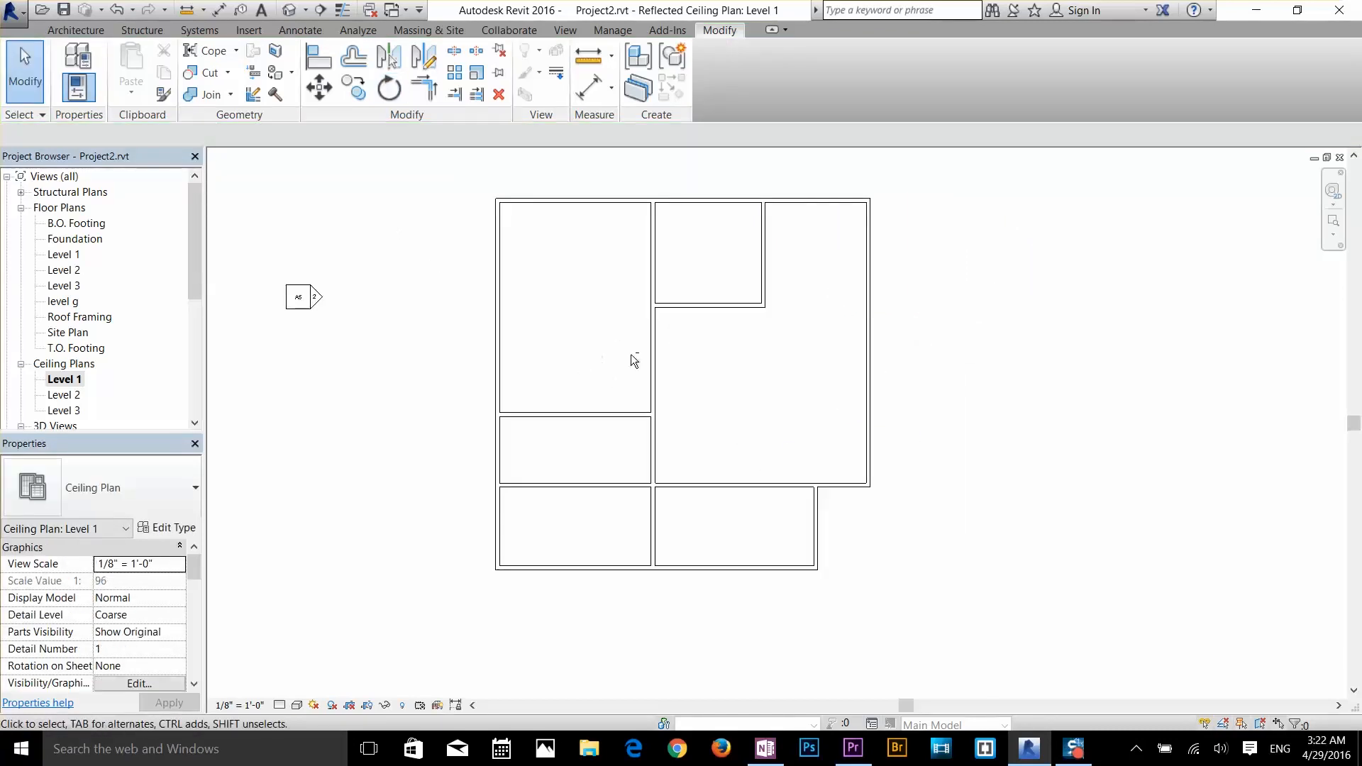
# - Align the upper middle room's right wall with the centerline of the bottom-right room's right exterior wall
pyautogui.scroll(2, 710, 319)
pyautogui.scroll(2, 738, 352)
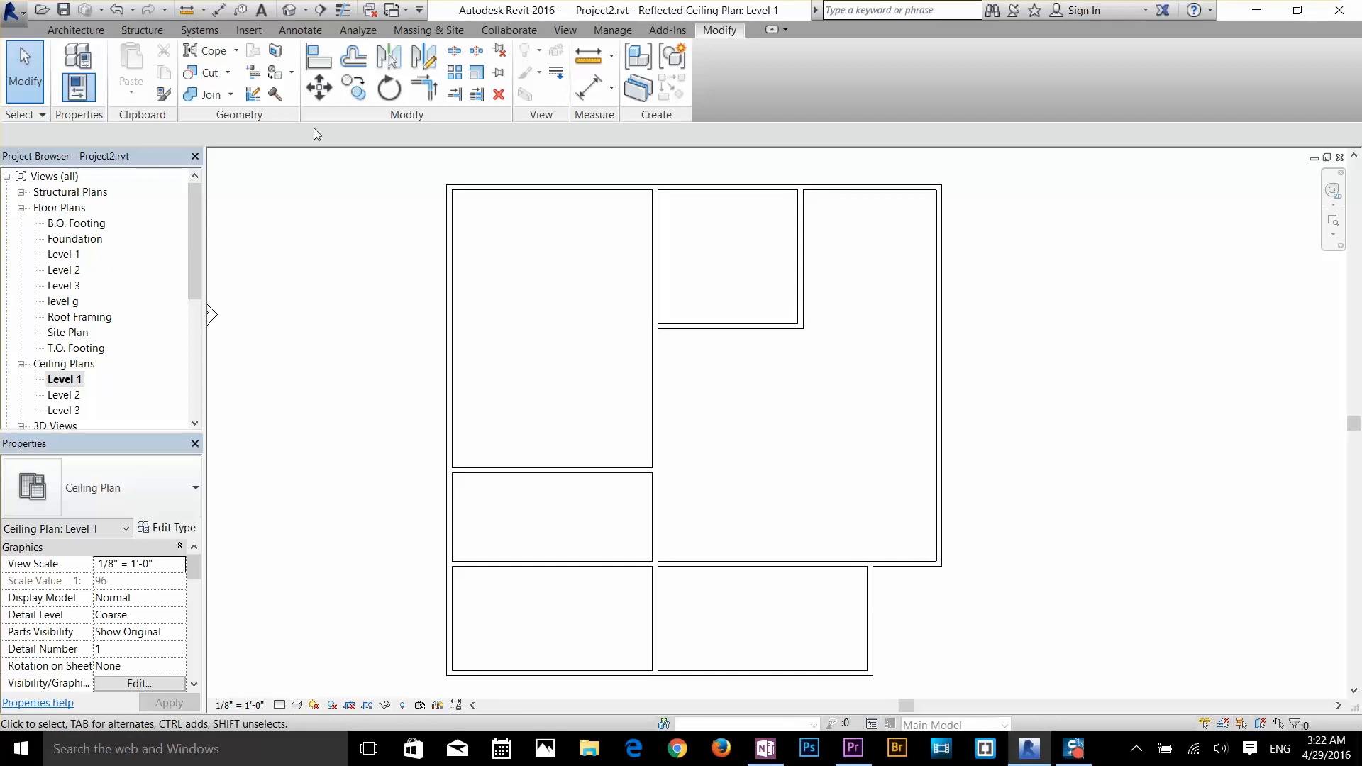
pyautogui.click(318, 57)
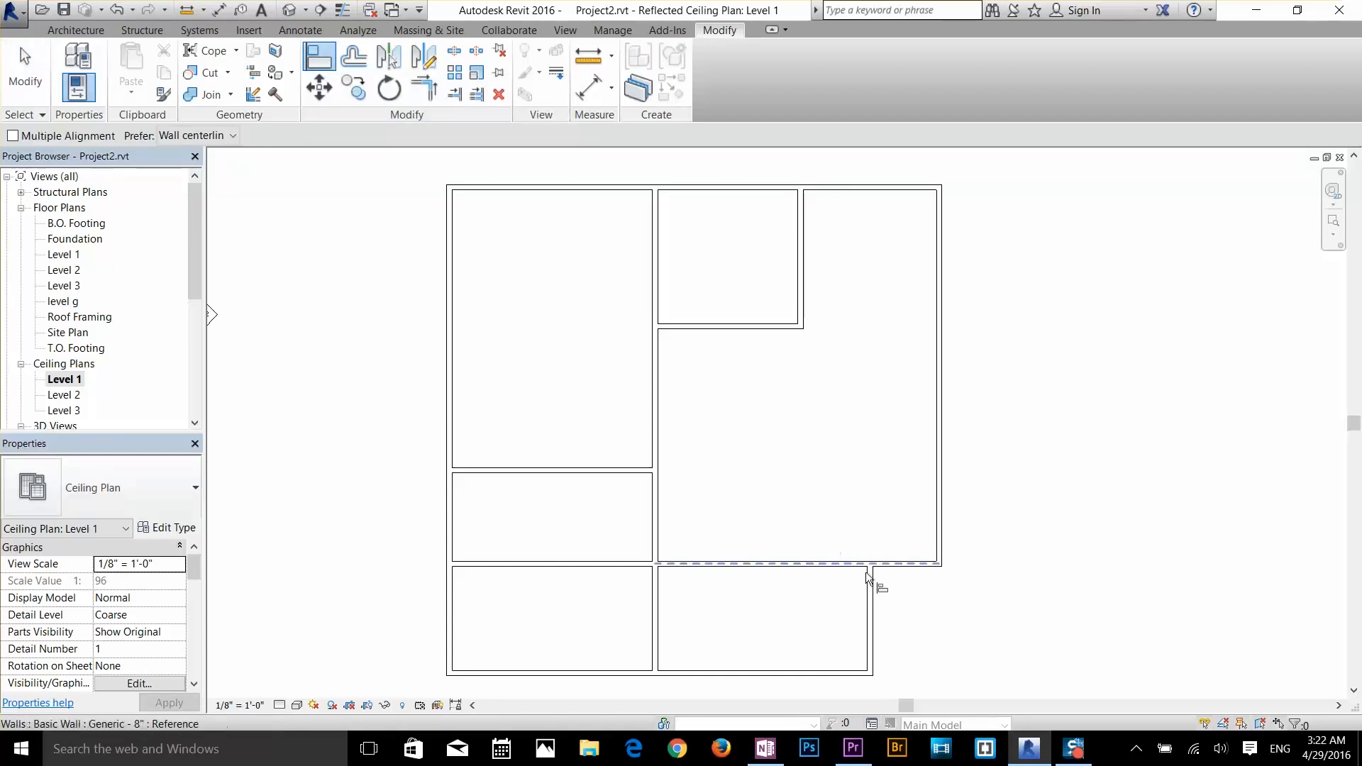
pyautogui.click(874, 604)
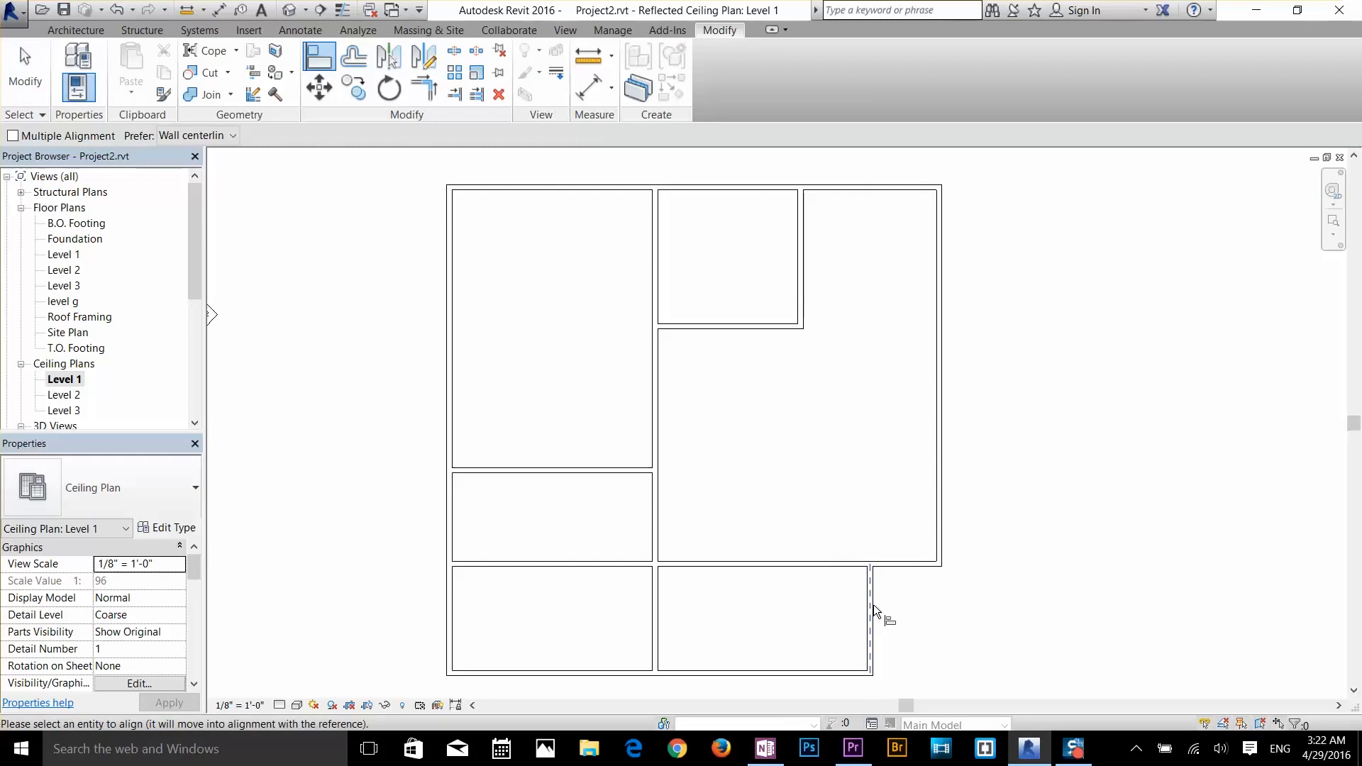
pyautogui.click(801, 290)
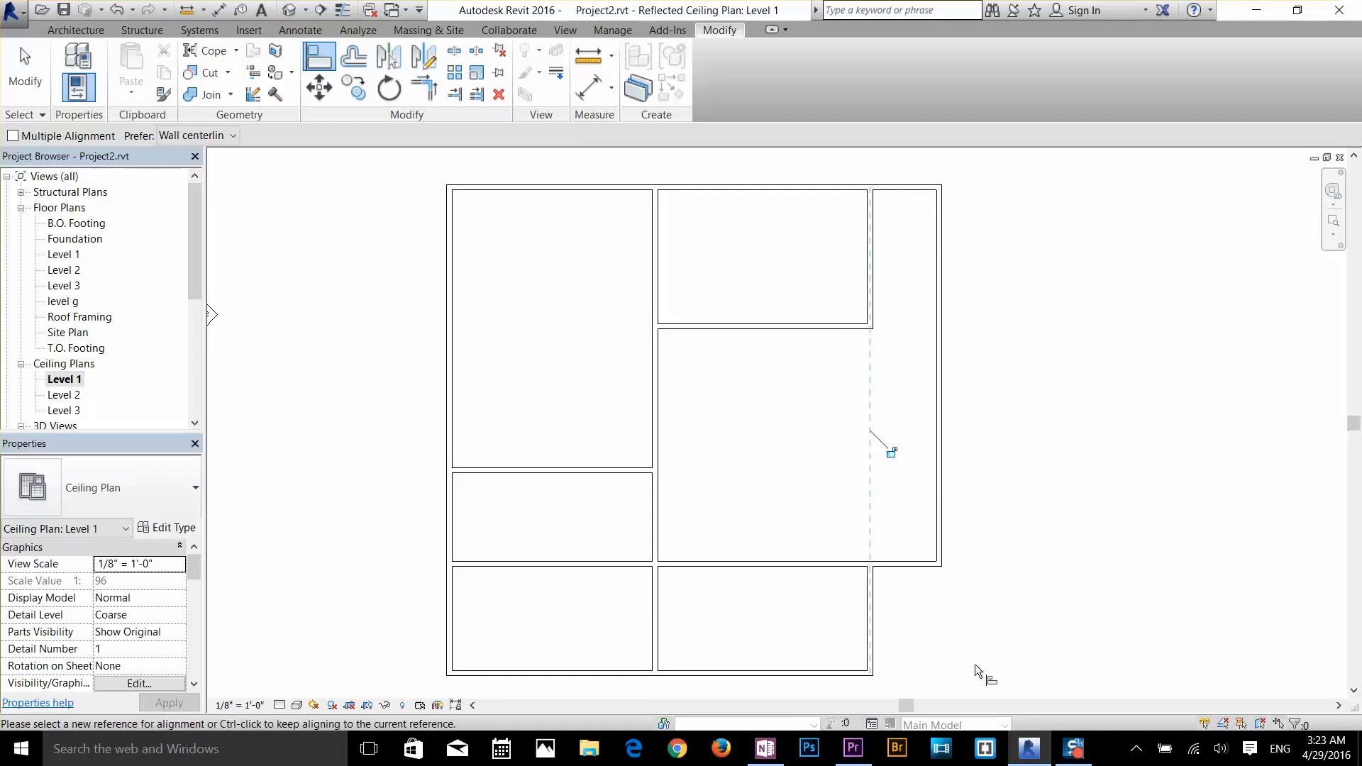
pyautogui.press('Escape')
pyautogui.press('Escape')
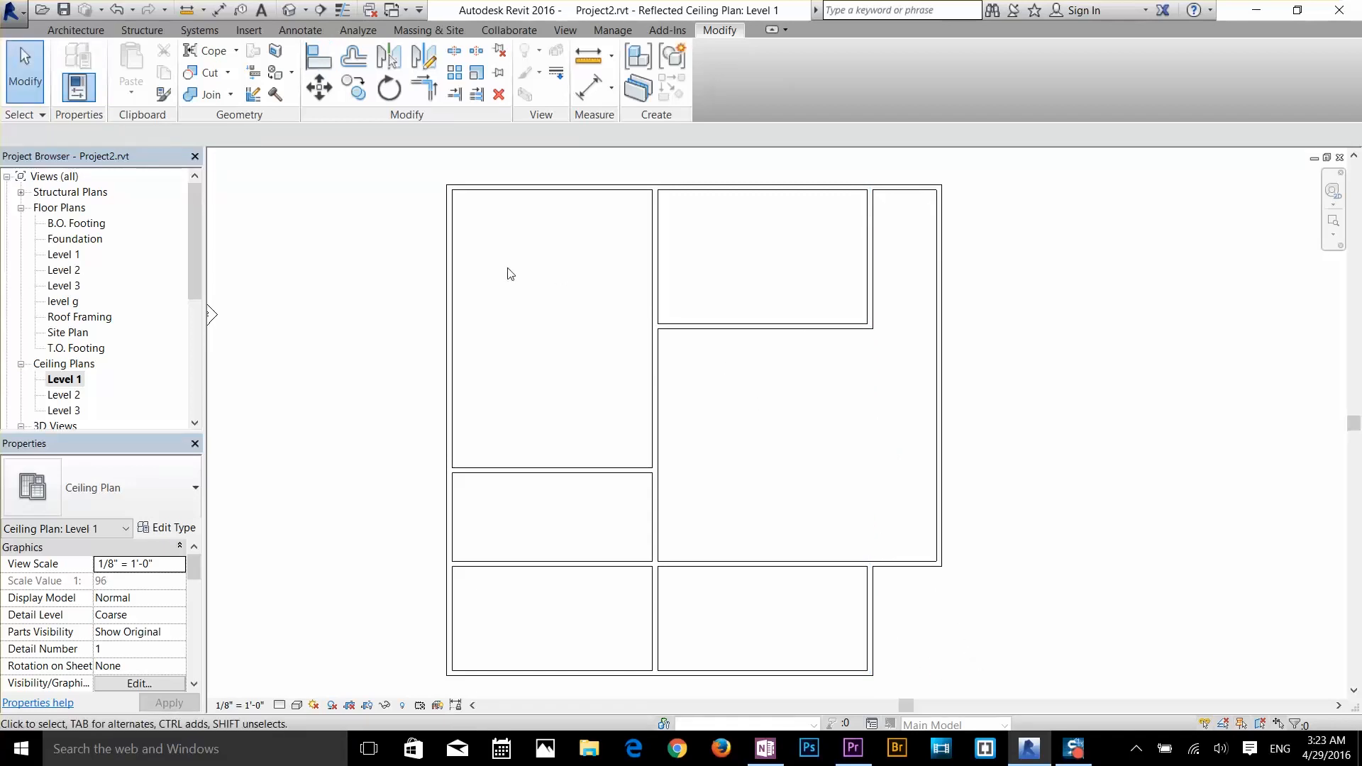
# - Offset a copy of the large right-hand room's lower wall 5' upward into the room
pyautogui.click(352, 62)
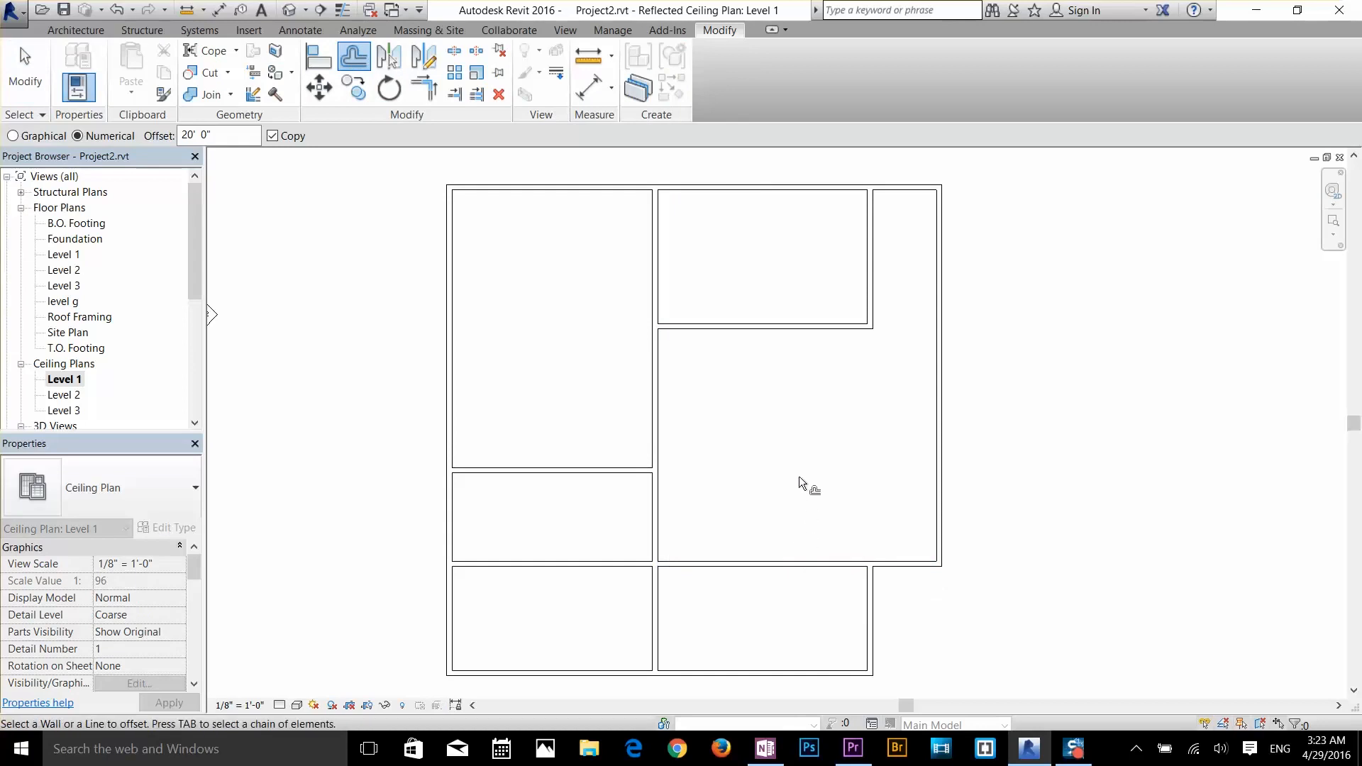
pyautogui.click(193, 137)
pyautogui.moveTo(226, 134); pyautogui.dragTo(172, 135)
pyautogui.write('5')
pyautogui.press('Return')
pyautogui.click(773, 559)
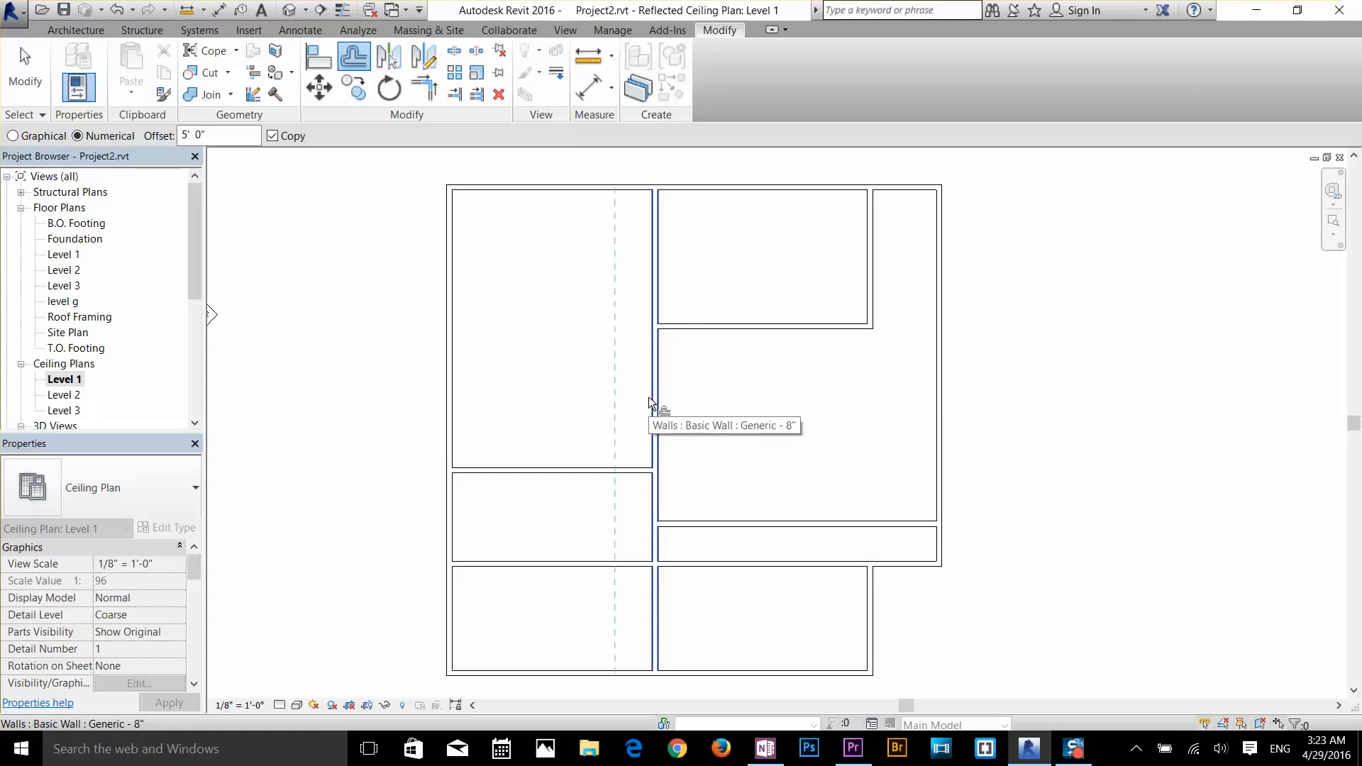
pyautogui.press('Escape')
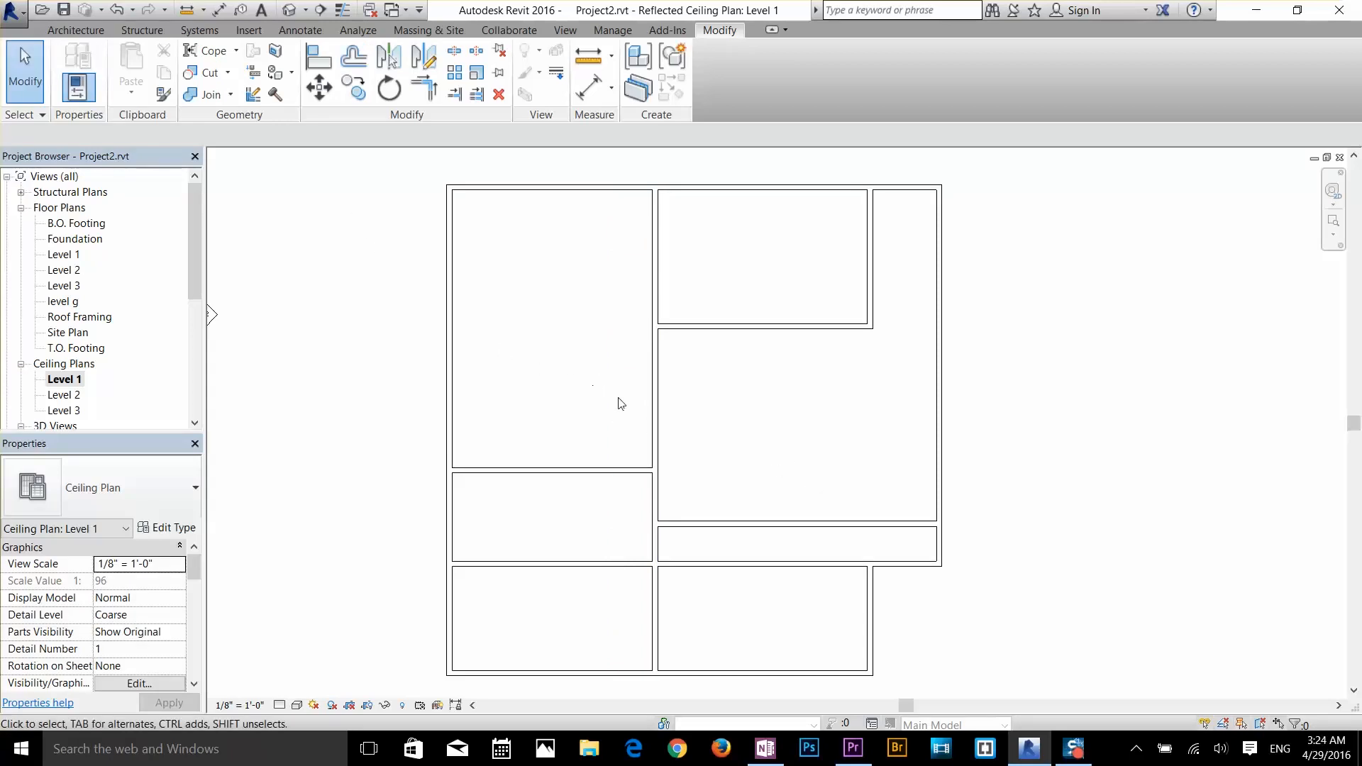
# - Draw a freestanding Generic - 8" wall about 13' long at 45° in the middle of the large right-hand room
pyautogui.press('w')
pyautogui.press('a')
pyautogui.click(738, 455)
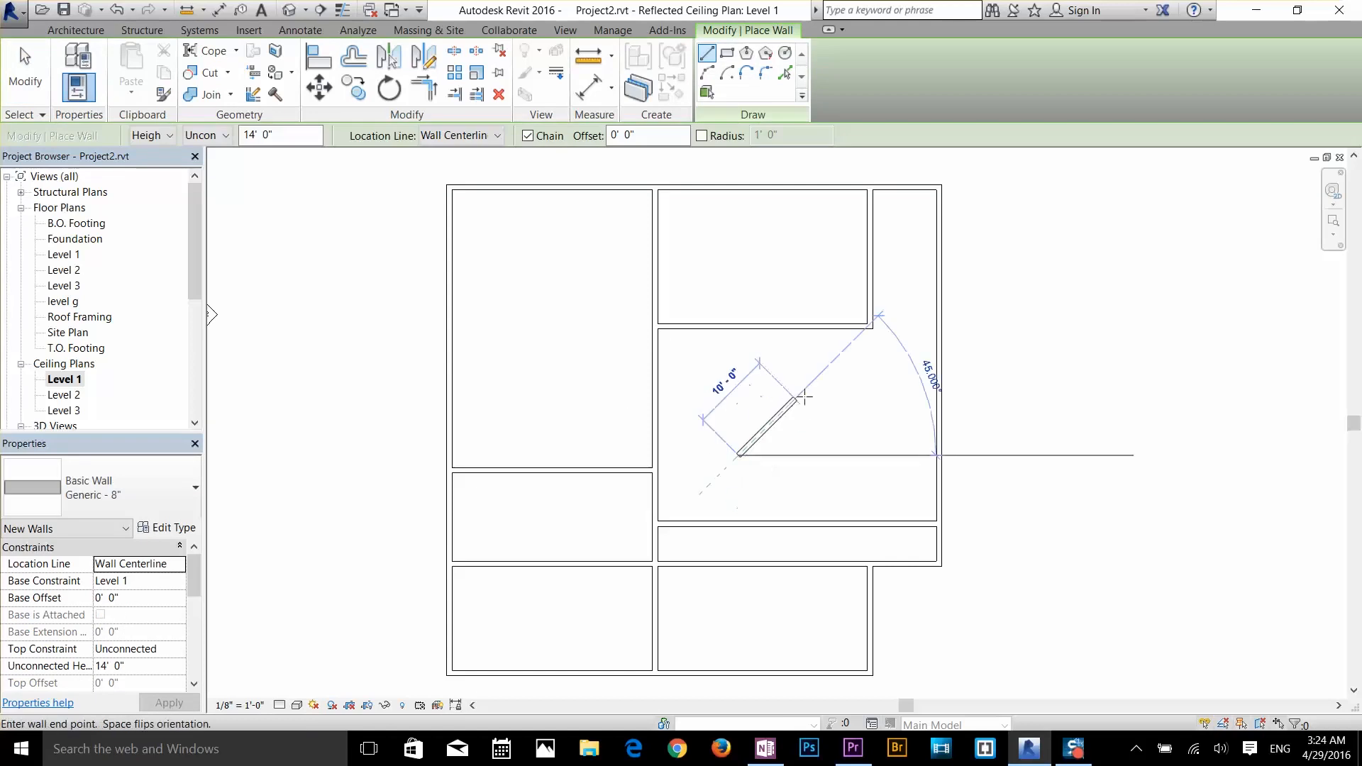
pyautogui.click(814, 382)
pyautogui.press('Escape')
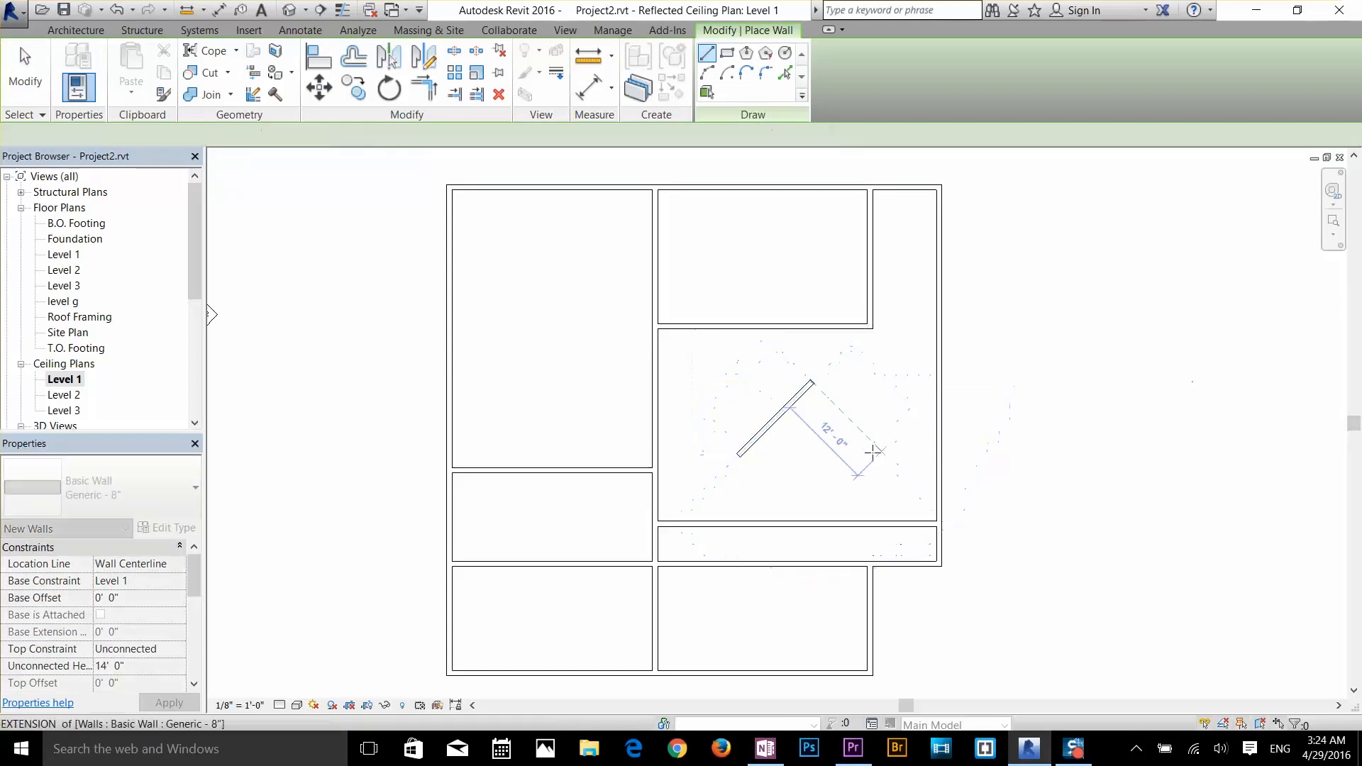
pyautogui.press('Escape')
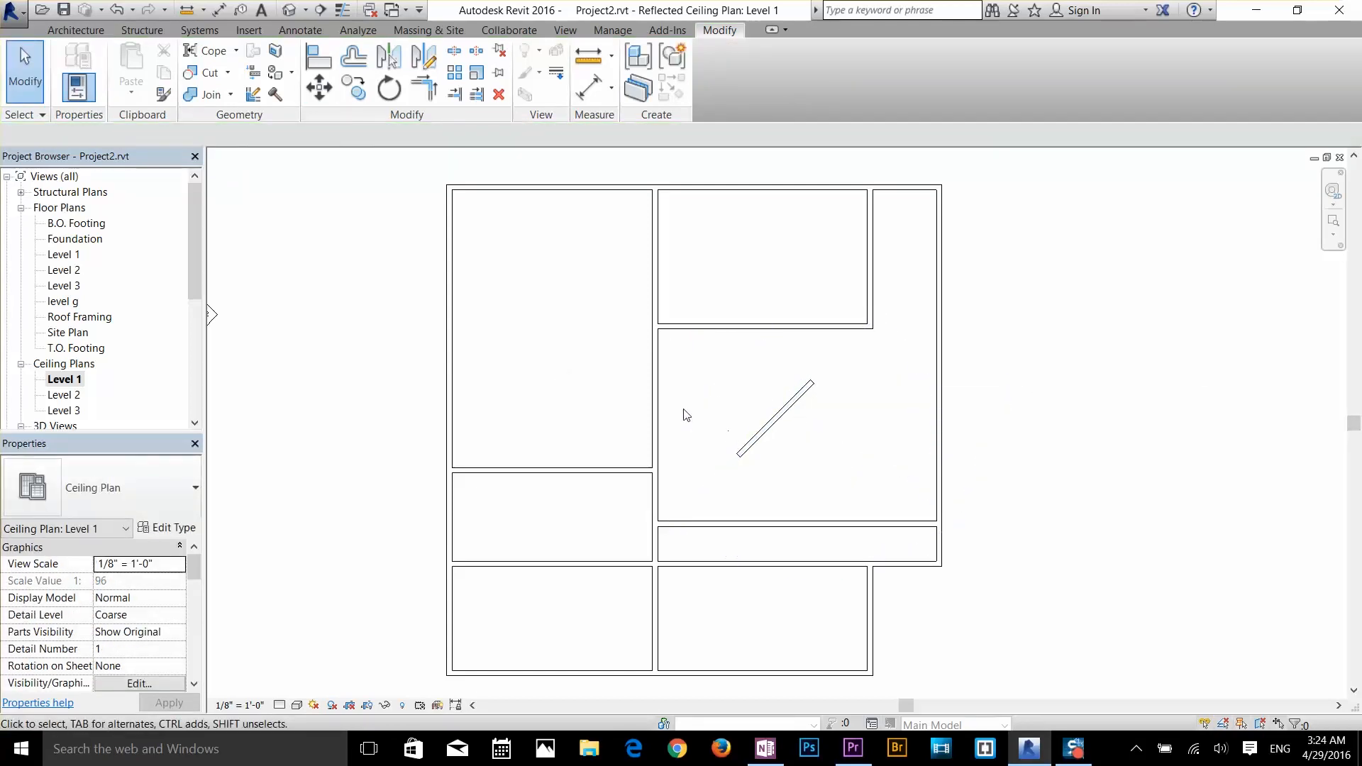
# - Move the freestanding 45° wall horizontally about 6'-6" toward the central vertical wall
pyautogui.click(319, 87)
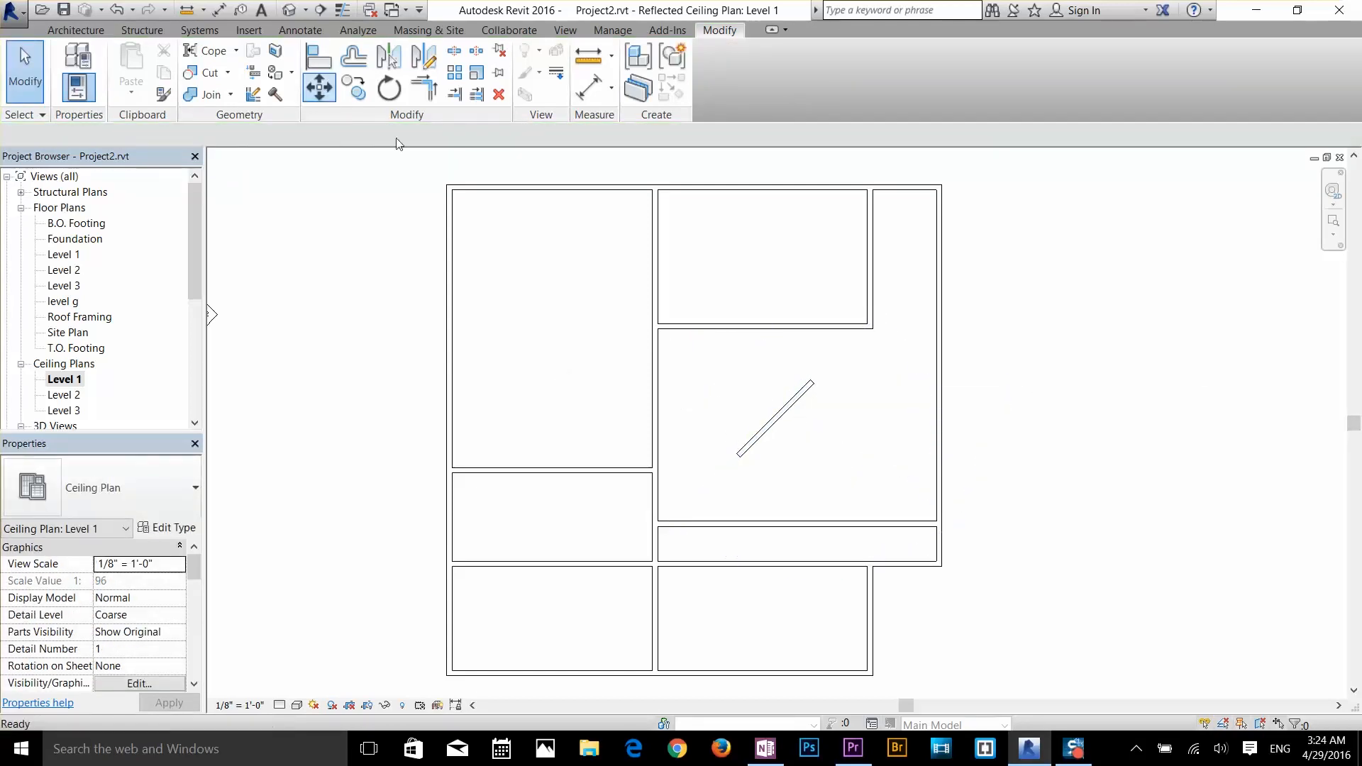
pyautogui.click(783, 409)
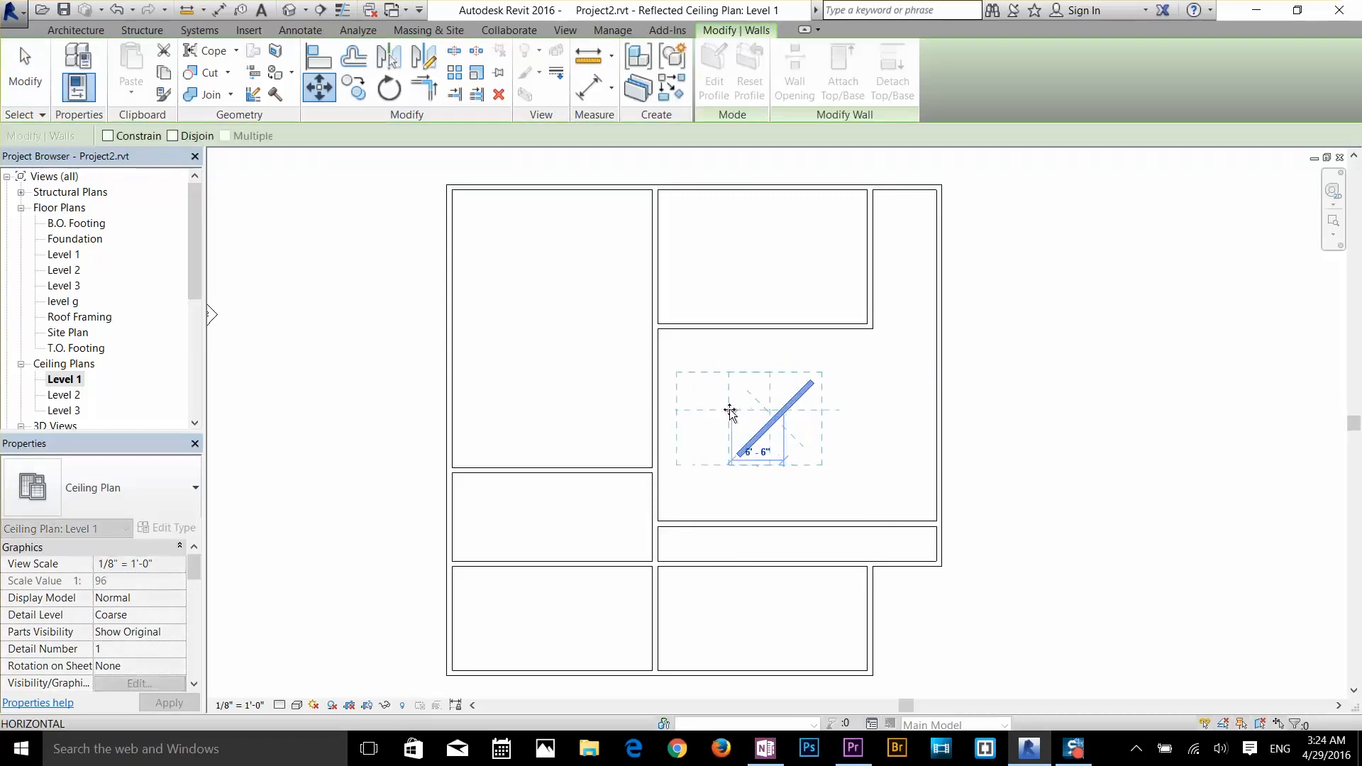
pyautogui.click(727, 410)
pyautogui.press('Escape')
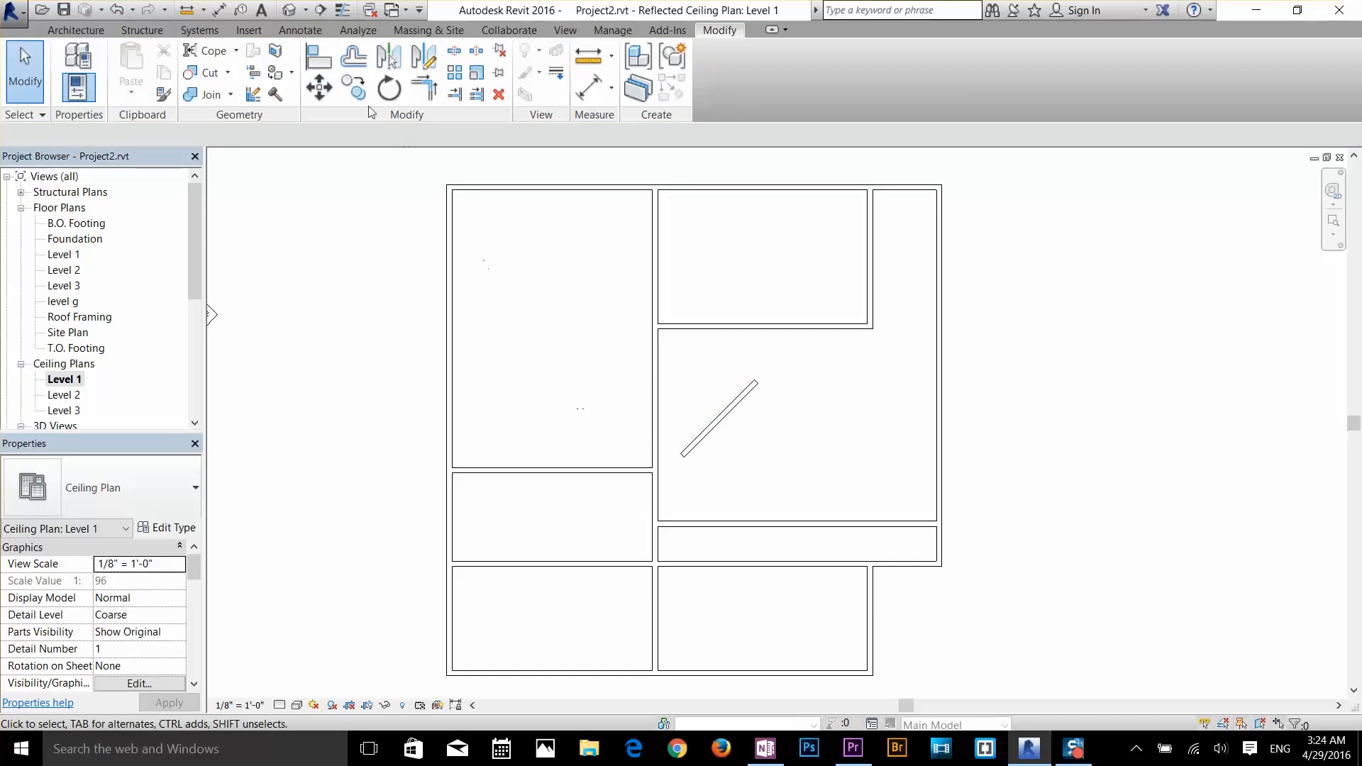
# - Mirror the freestanding 45° wall across the central vertical wall into the large left-hand room, using that wall as the axis
pyautogui.click(389, 58)
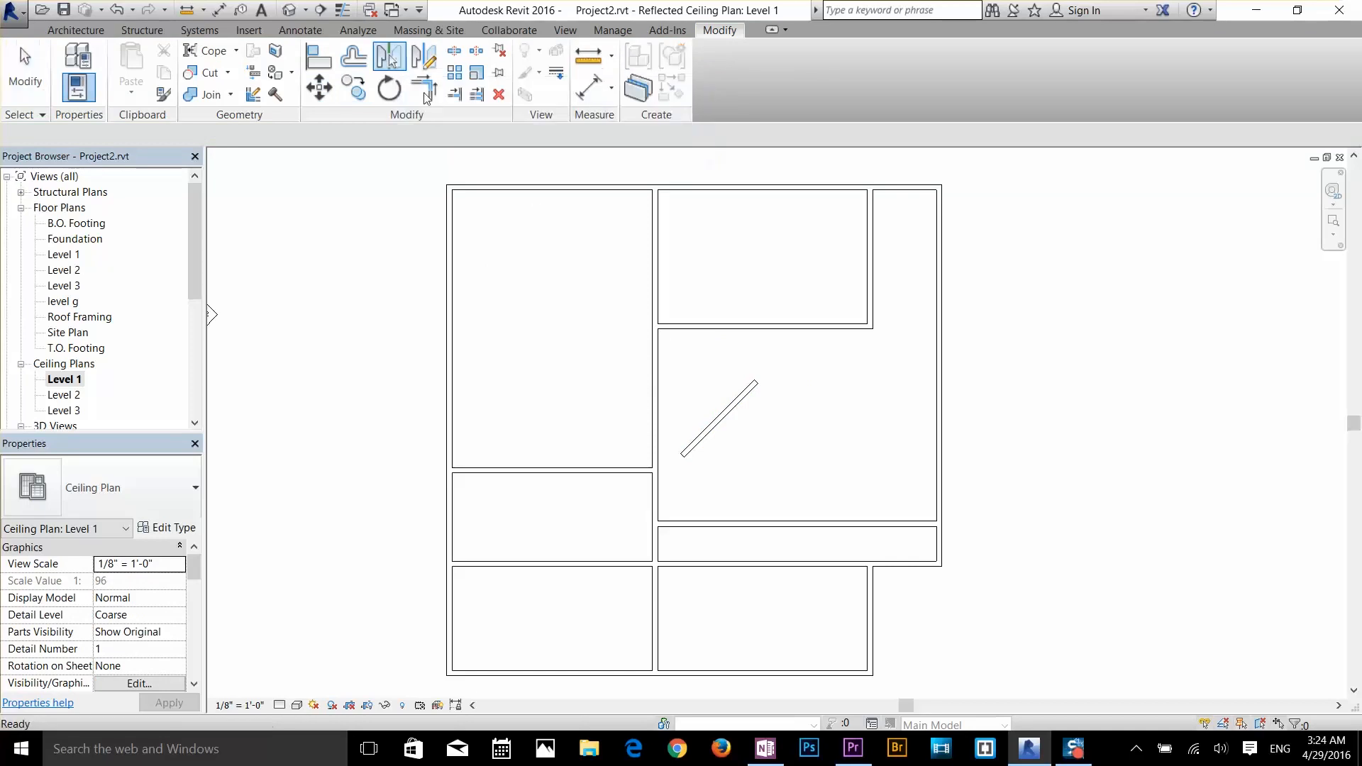
pyautogui.click(708, 423)
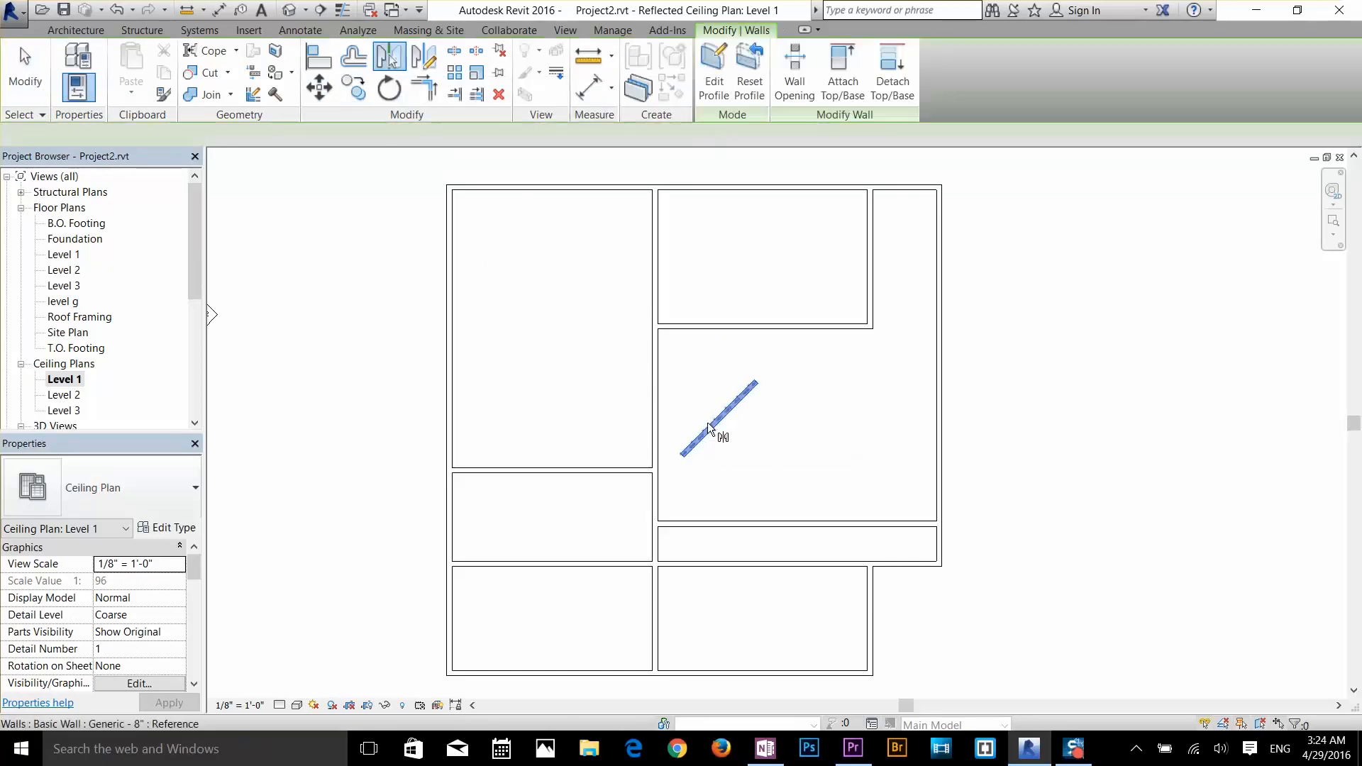
pyautogui.click(655, 415)
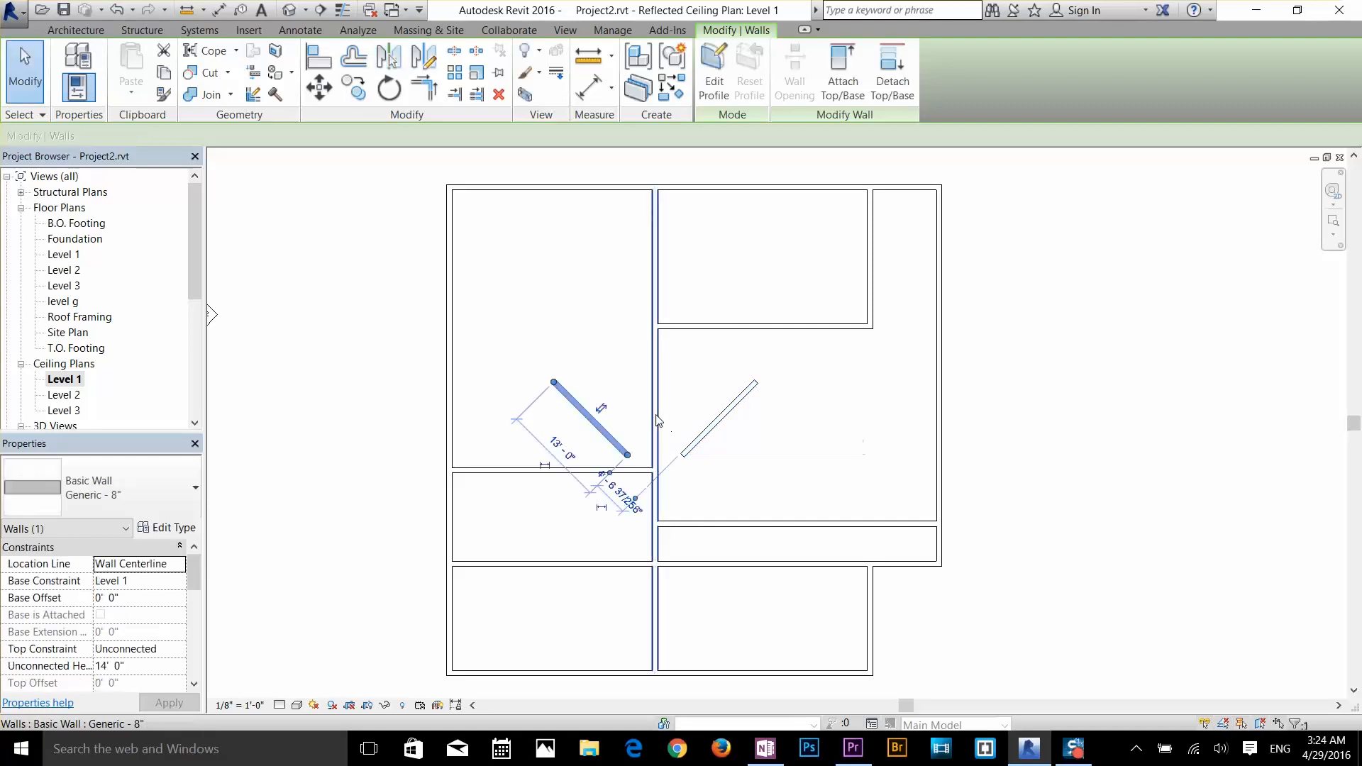
pyautogui.click(575, 439)
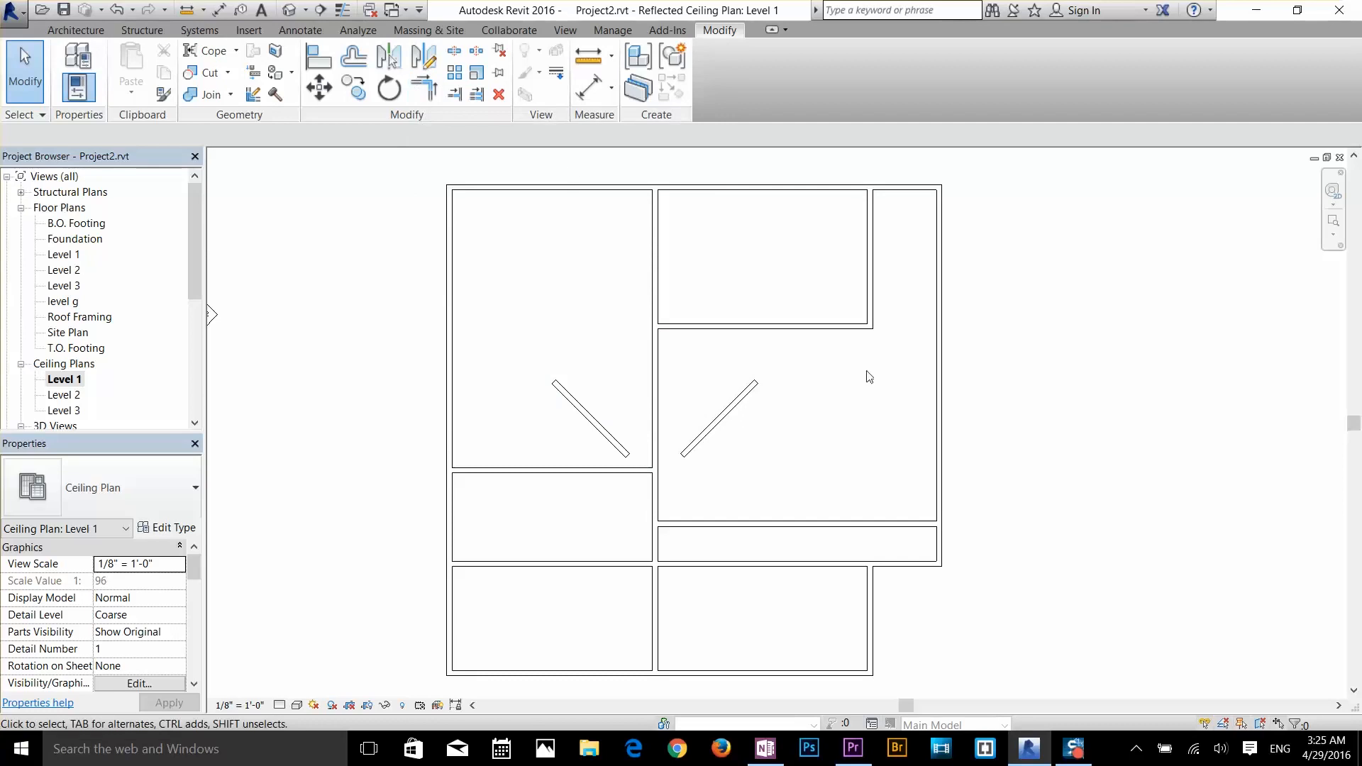
# - Trim/extend the bottom exterior wall and the right exterior wall to meet in a corner at the building's lower right
pyautogui.moveTo(989, 546); pyautogui.dragTo(939, 408, button='middle')
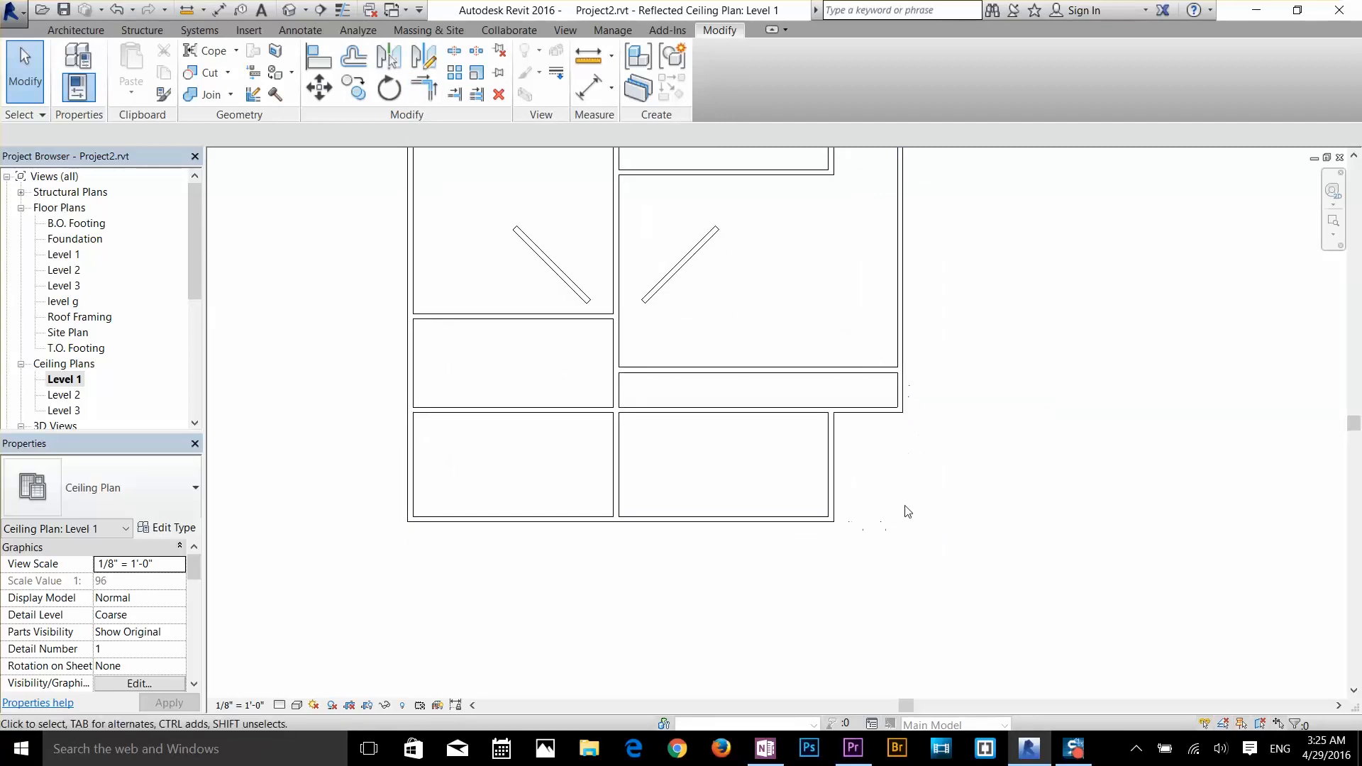
pyautogui.click(425, 87)
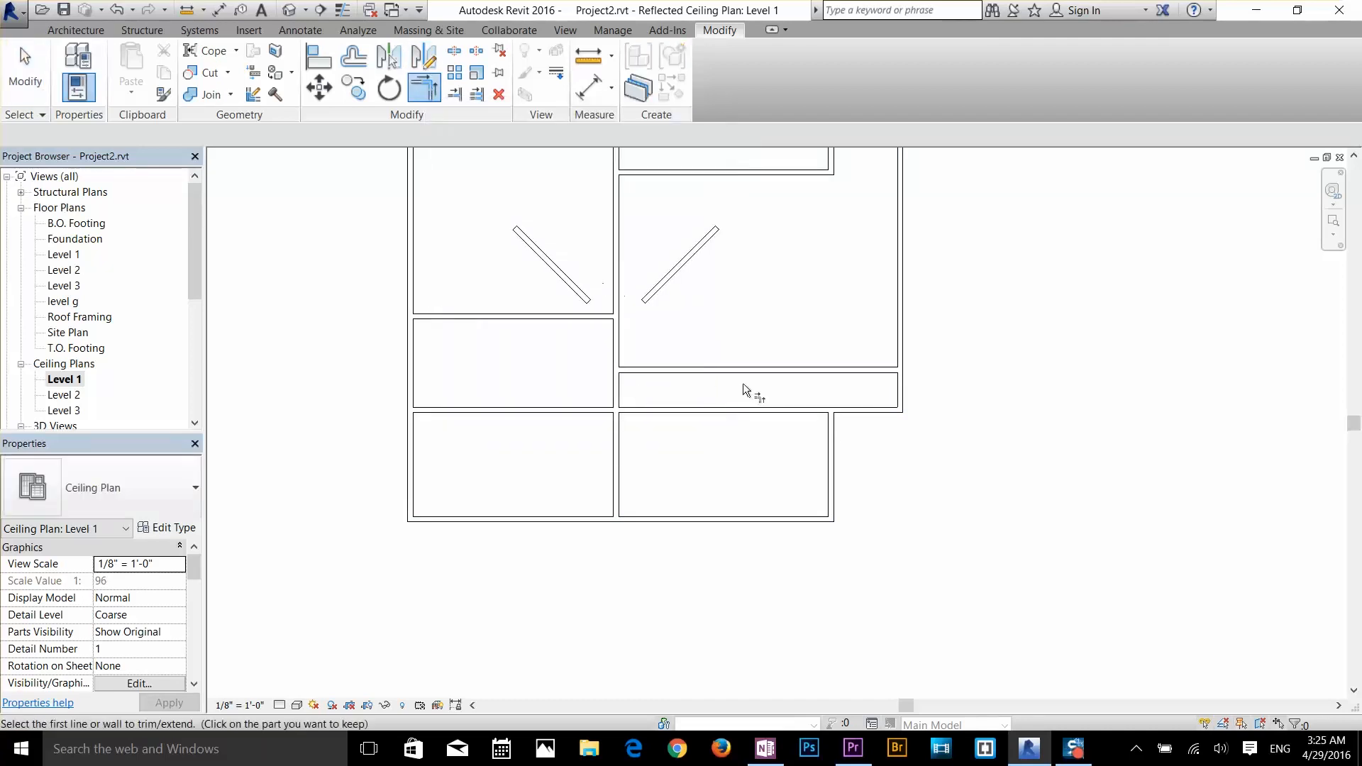
pyautogui.click(786, 520)
pyautogui.click(905, 396)
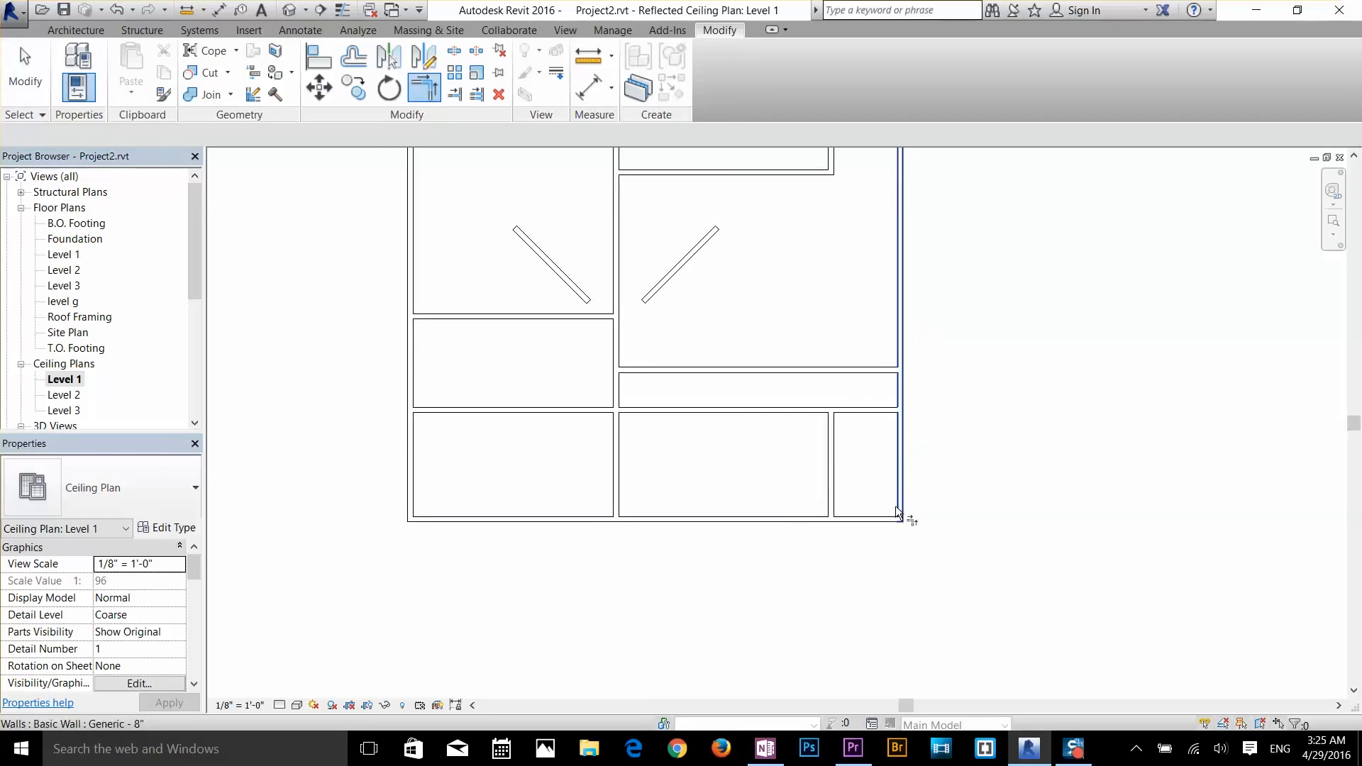
pyautogui.press('Escape')
pyautogui.press('Escape')
# - Delete the freestanding 45° wall and its mirrored copy on the other side of the central wall
pyautogui.moveTo(620, 234); pyautogui.dragTo(647, 319, button='middle')
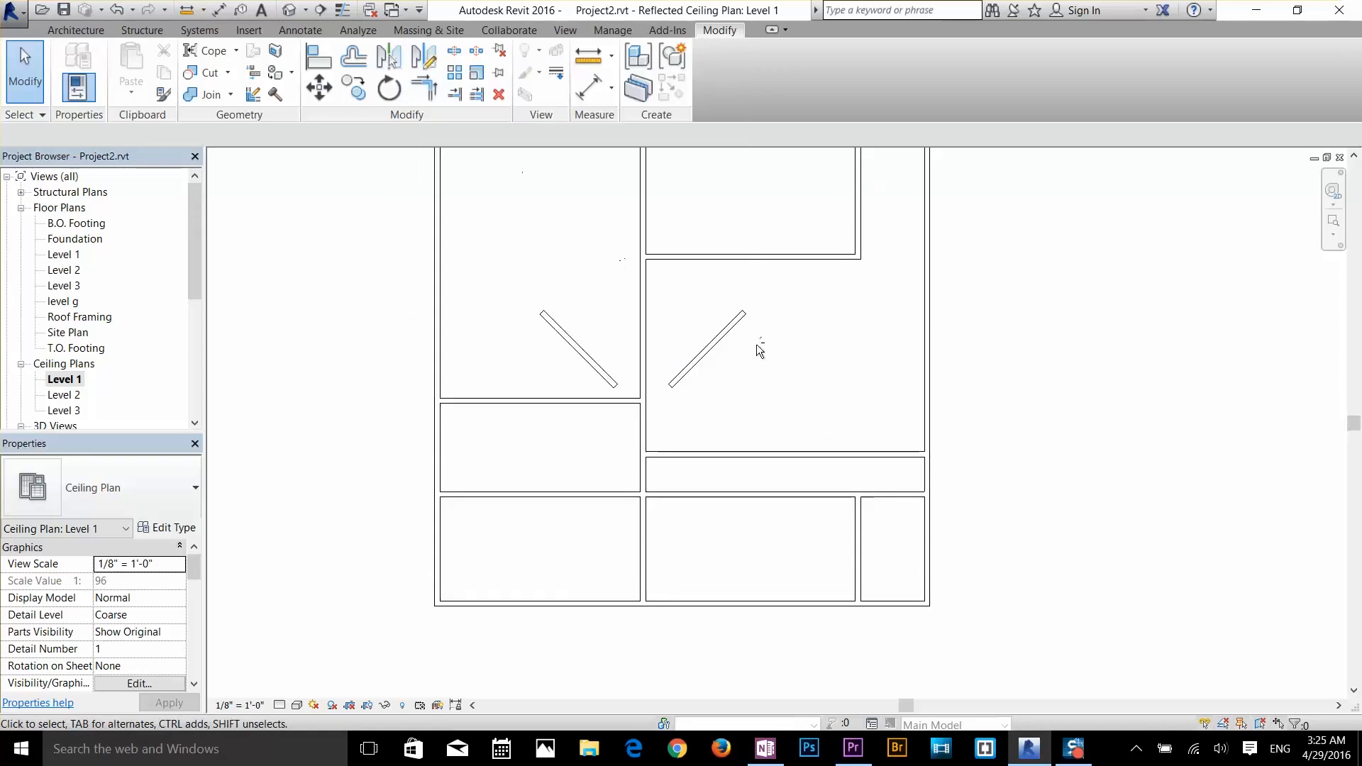
pyautogui.moveTo(754, 346); pyautogui.dragTo(692, 333)
pyautogui.press('Delete')
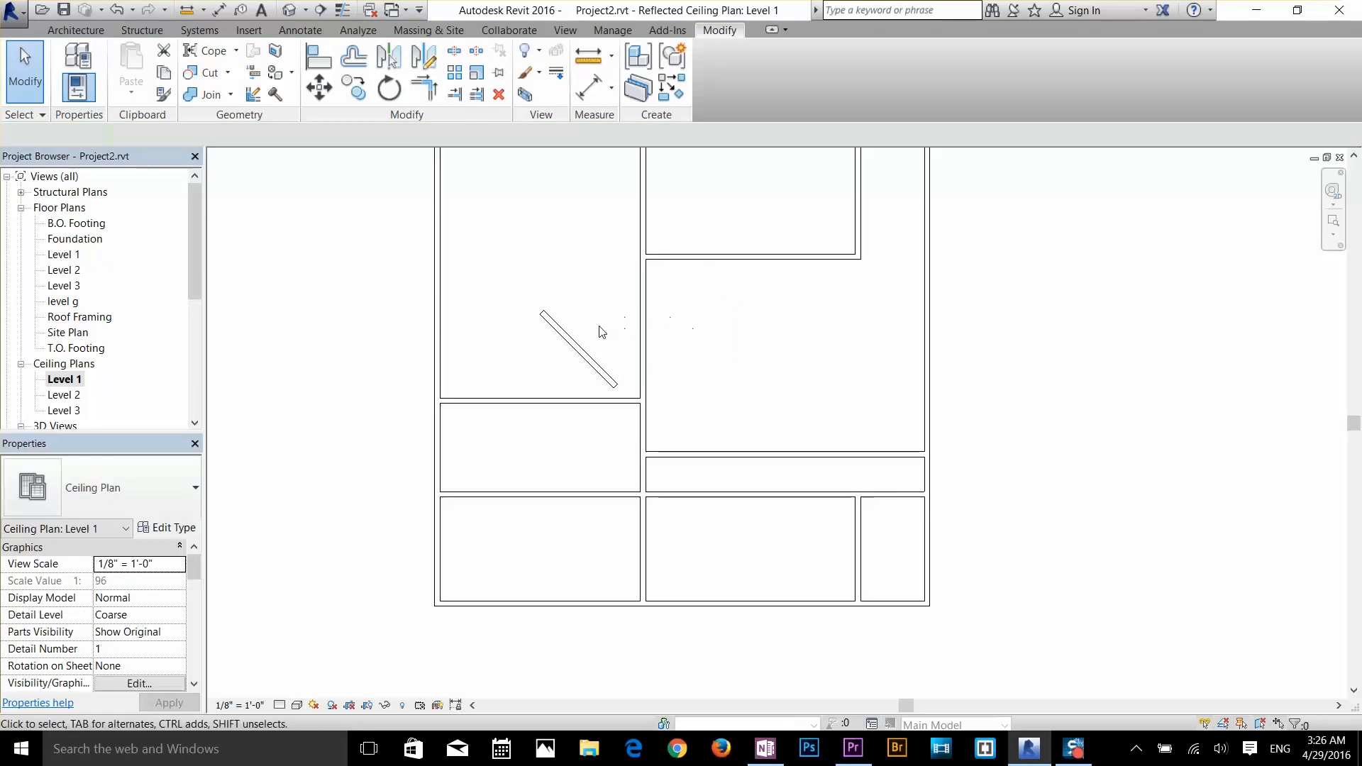
pyautogui.moveTo(598, 326); pyautogui.dragTo(561, 359)
pyautogui.press('Delete')
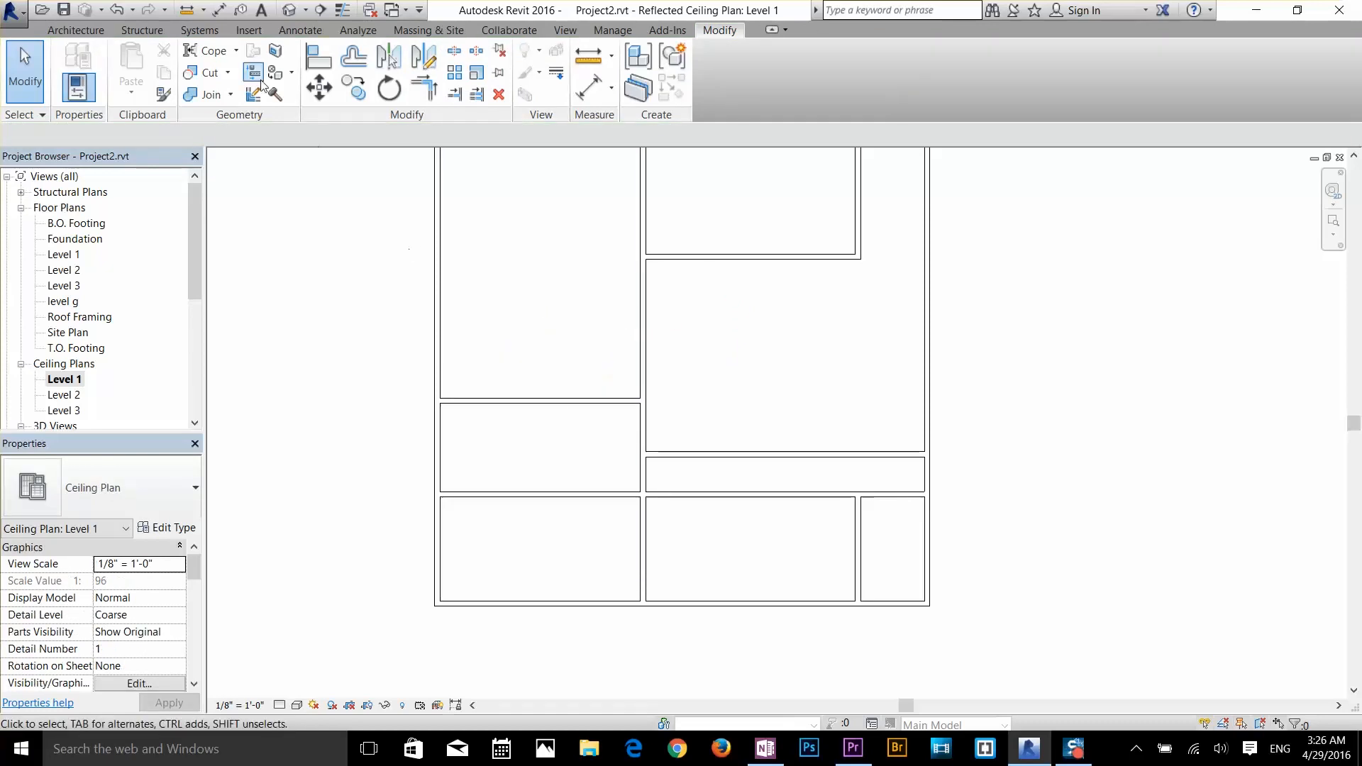
# - Place two Single-Flush 36" x 84" doors in the large right-hand room's lower wall, one near each end
pyautogui.click(70, 28)
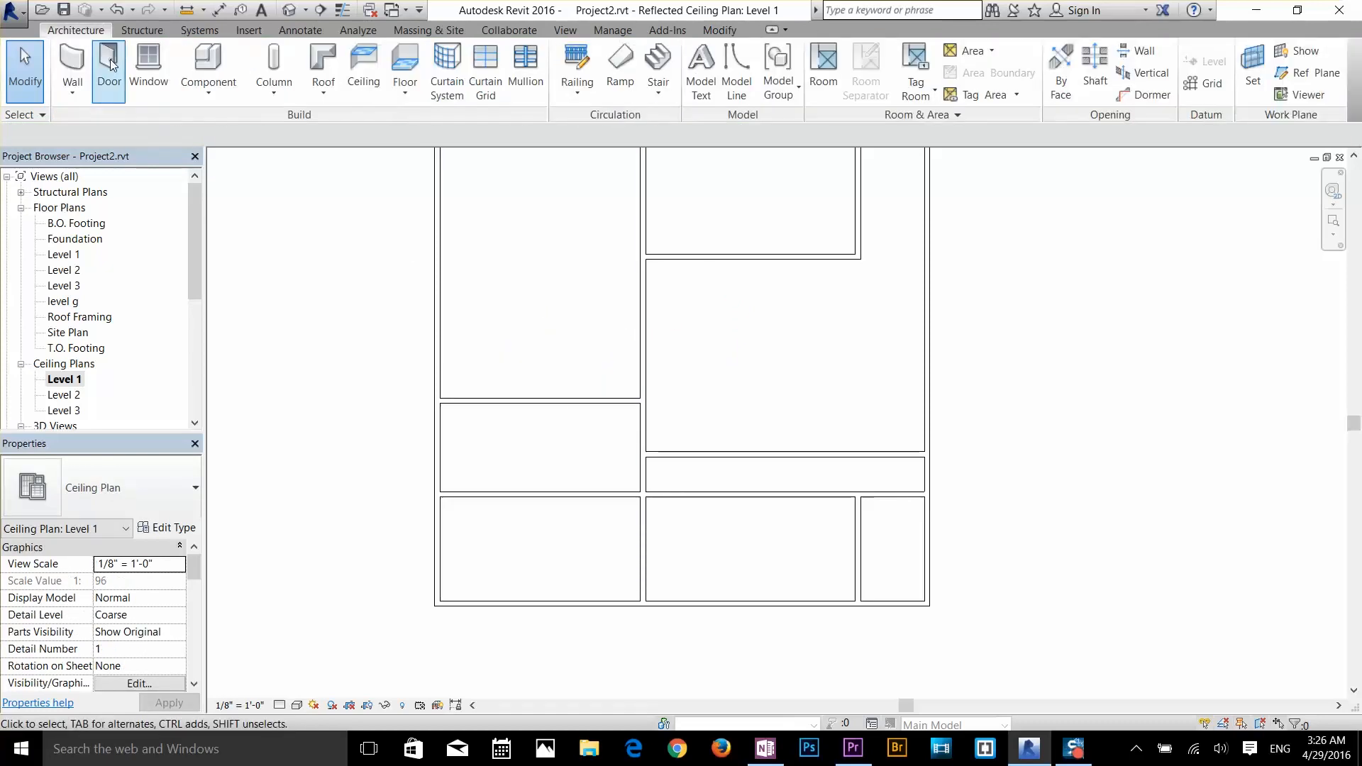
pyautogui.click(109, 58)
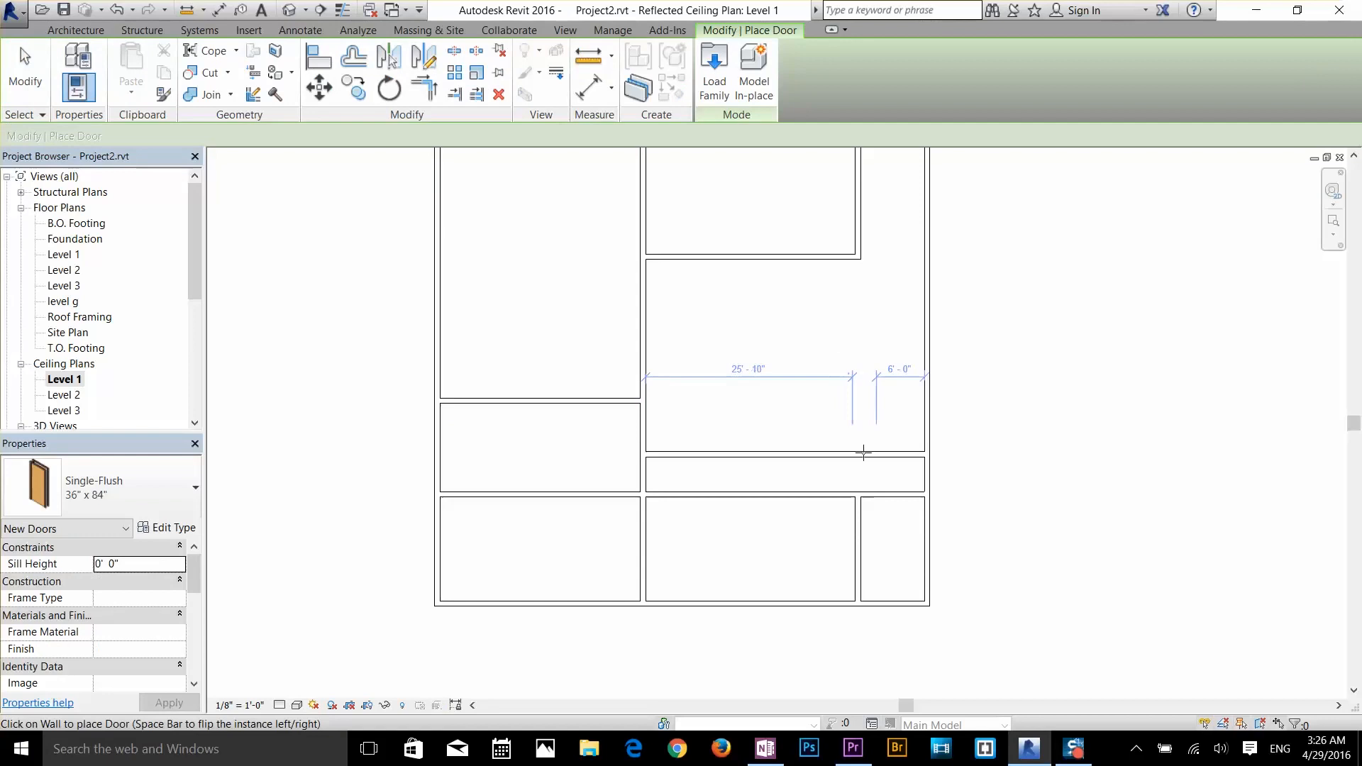
pyautogui.click(870, 449)
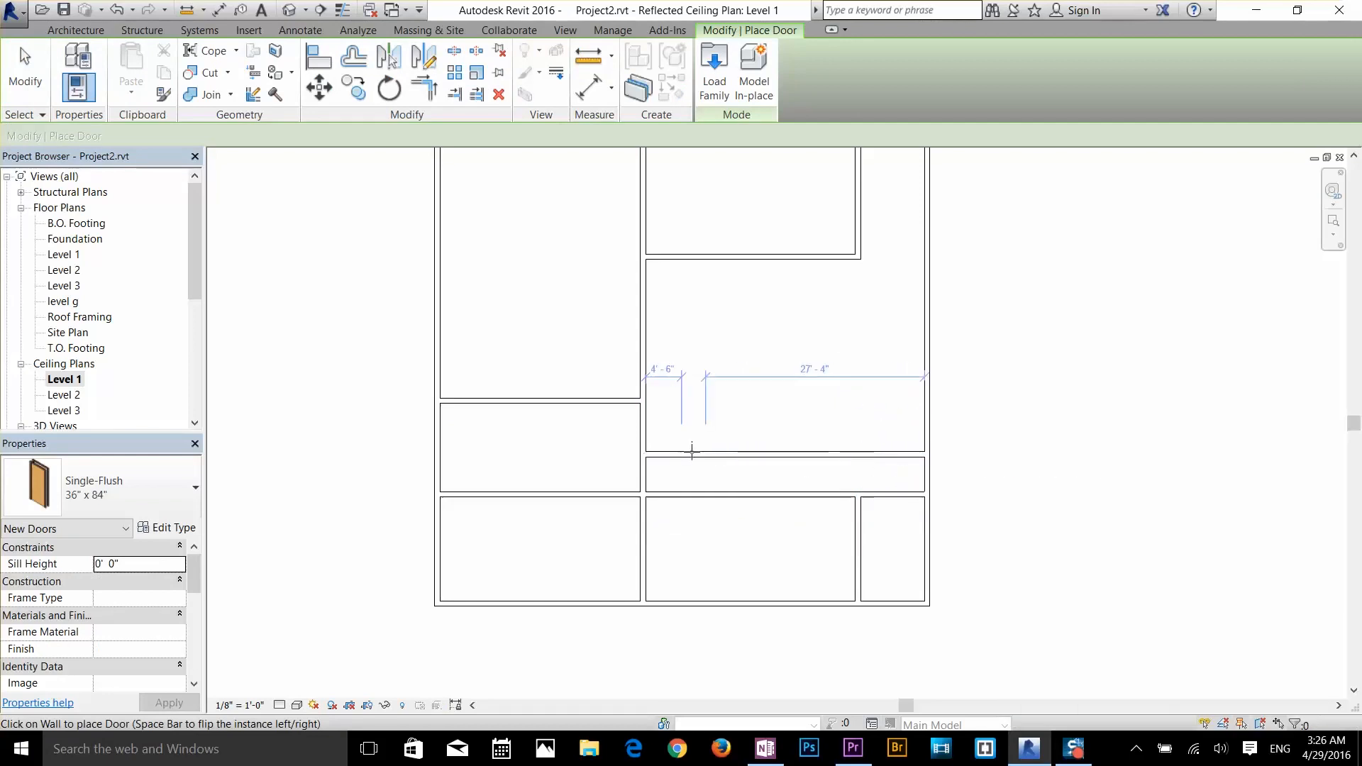
pyautogui.click(713, 451)
pyautogui.press('Escape')
pyautogui.press('Escape')
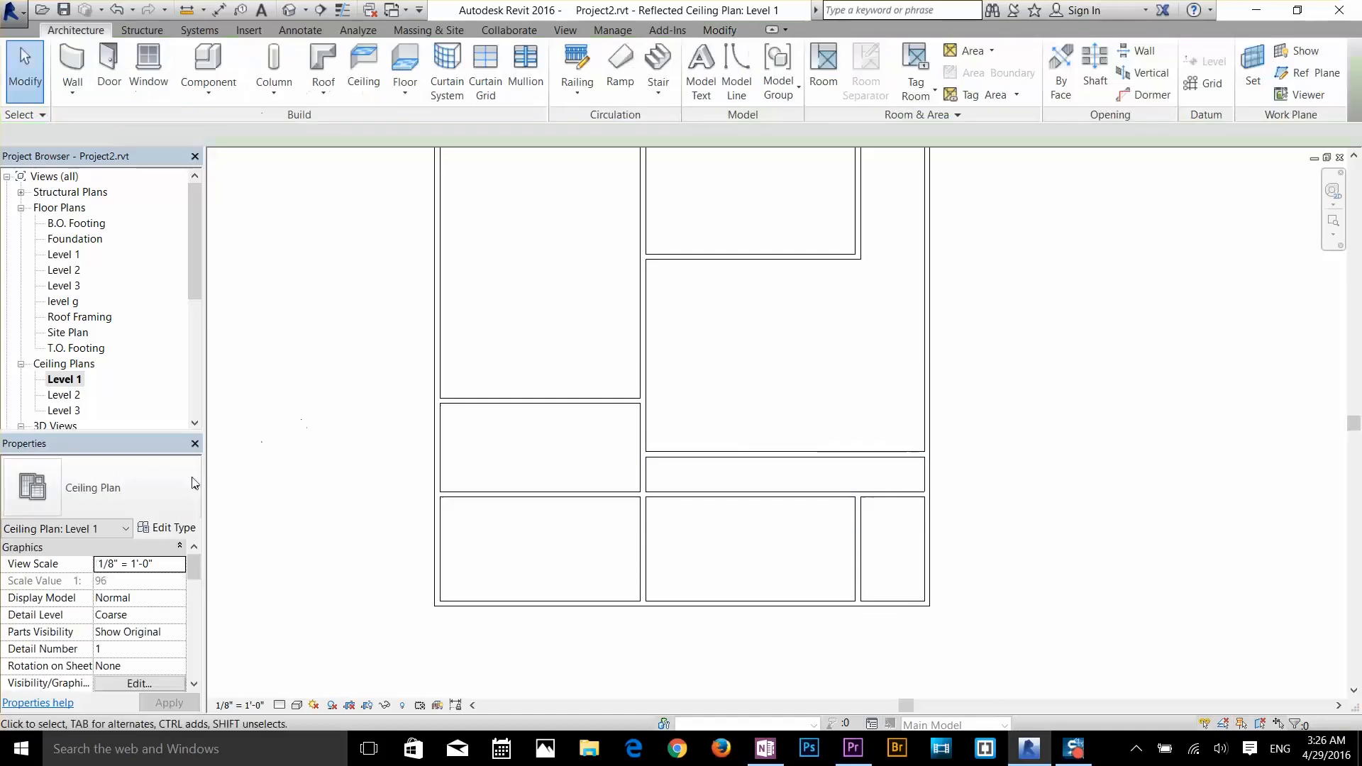
# - Open the Level 1 floor plan and delete the left door in the large room's lower wall
pyautogui.doubleClick(71, 256)
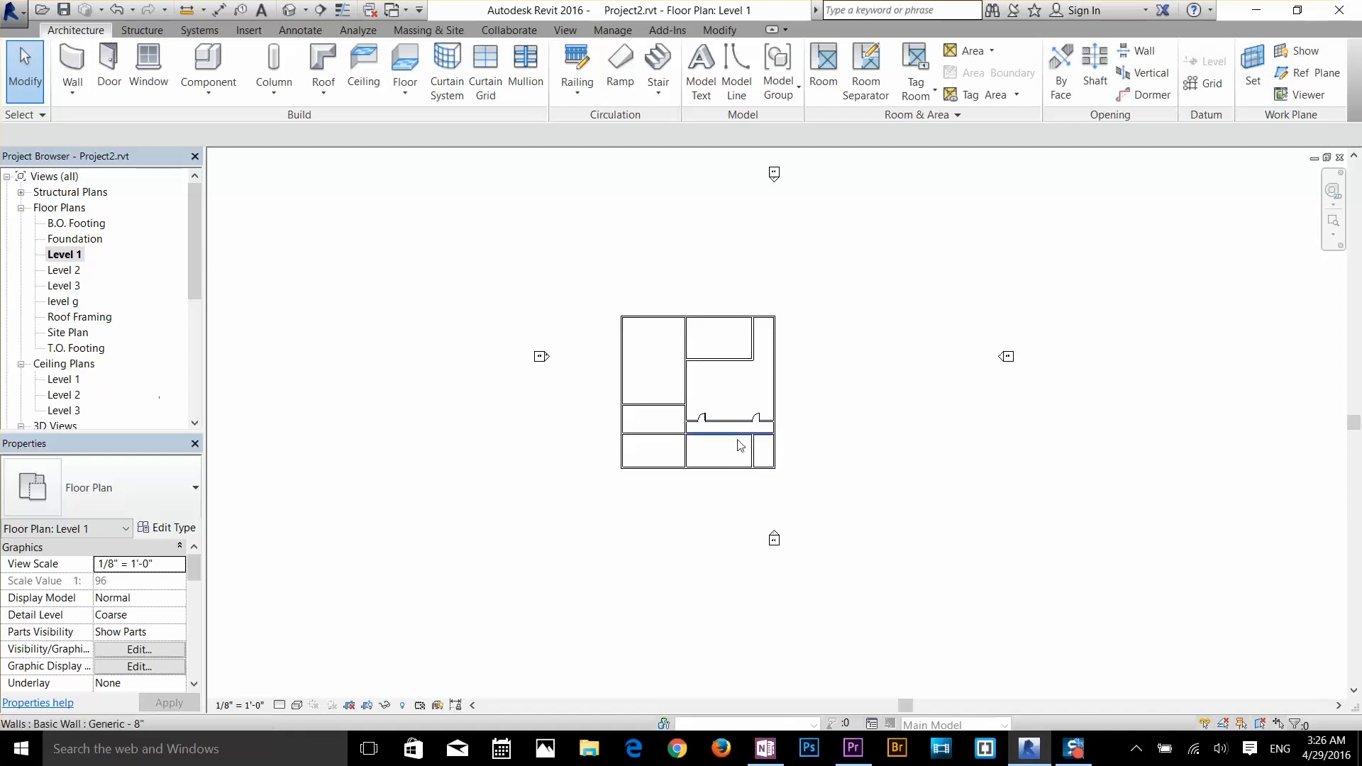
pyautogui.scroll(5, 731, 419)
pyautogui.scroll(3, 704, 425)
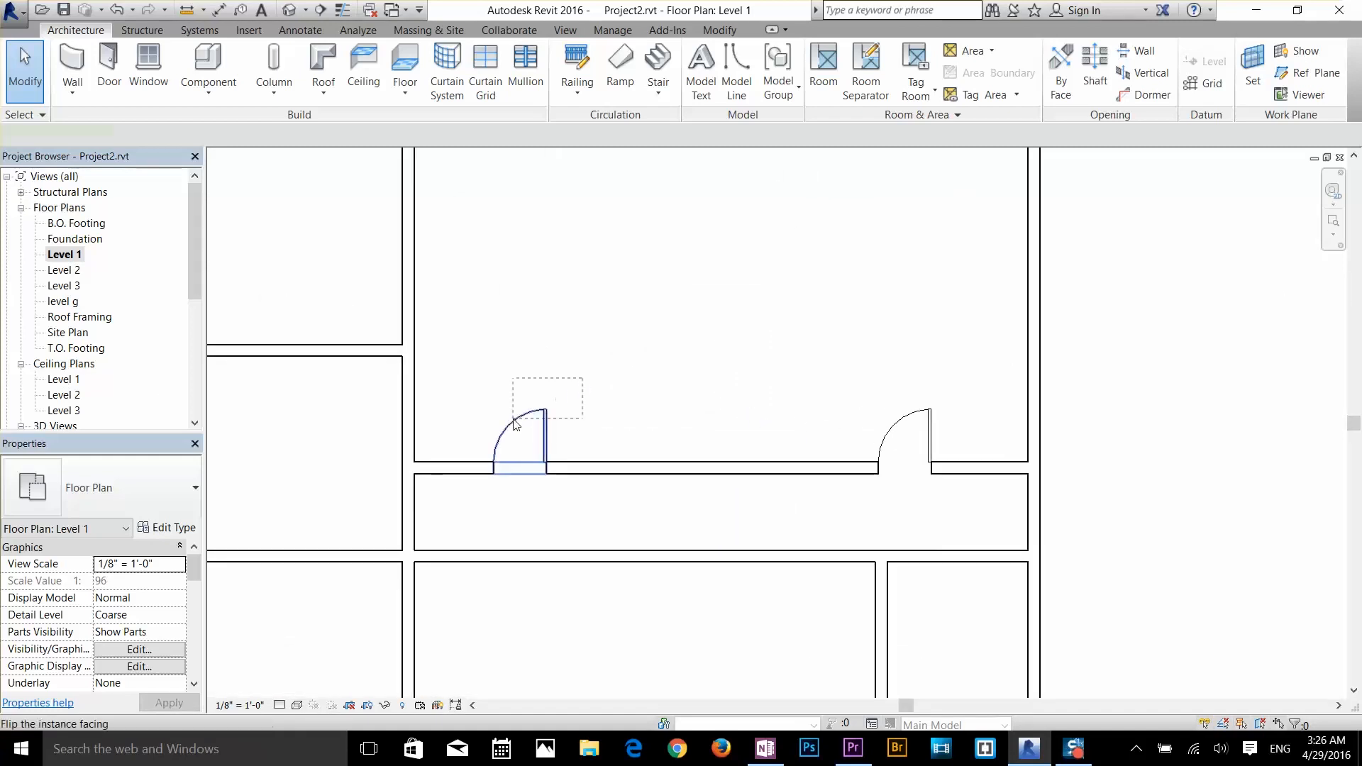
pyautogui.click(542, 415)
pyautogui.press('Delete')
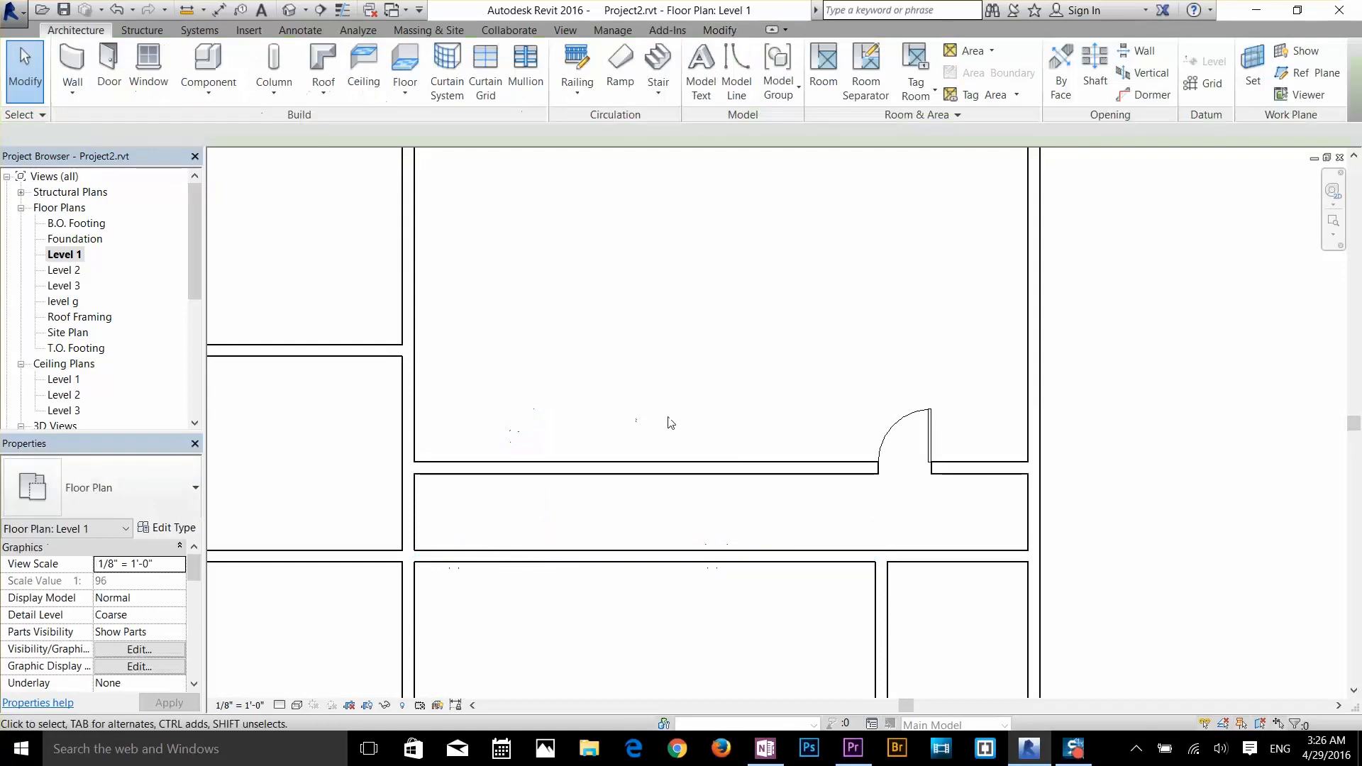
# - Mirror a copy of the right-hand door about a drawn vertical axis through the midpoint of the large room's lower wall
pyautogui.click(718, 30)
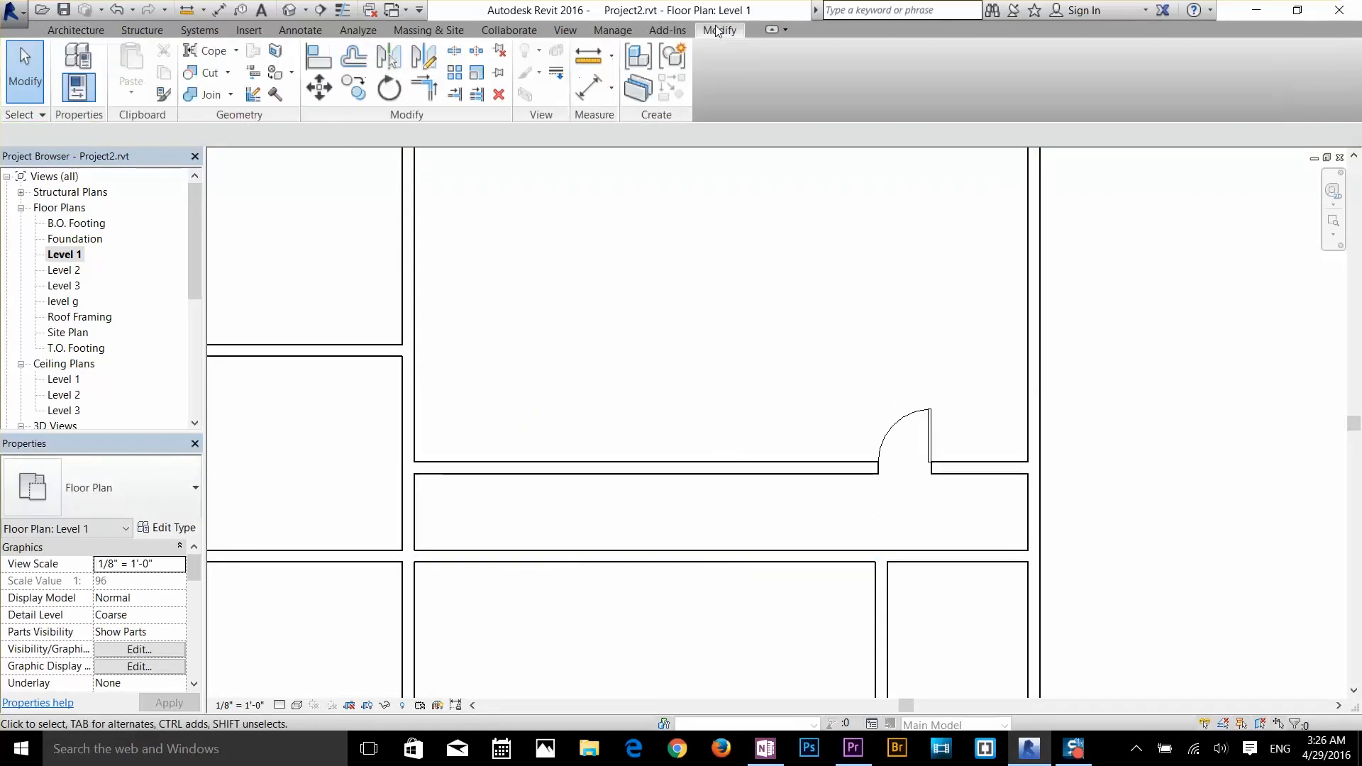
pyautogui.click(428, 61)
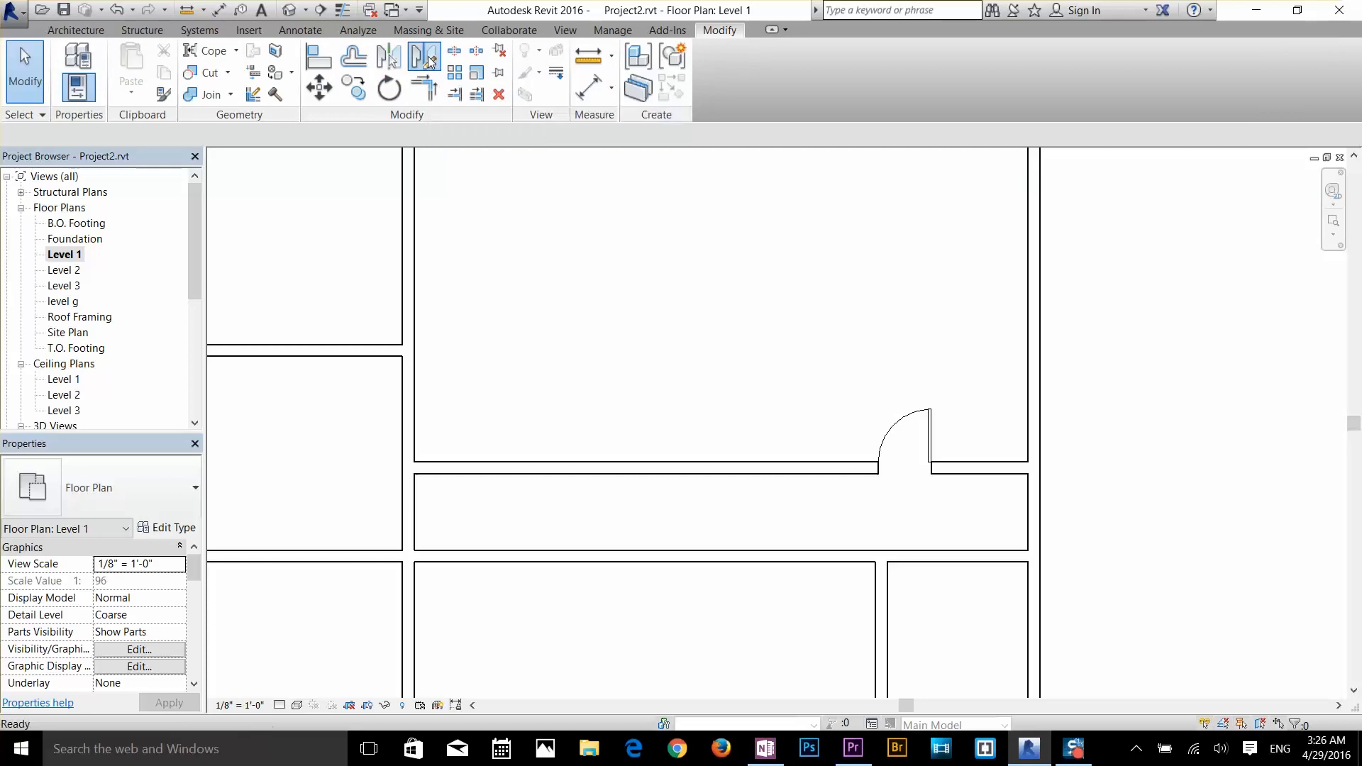
pyautogui.click(903, 425)
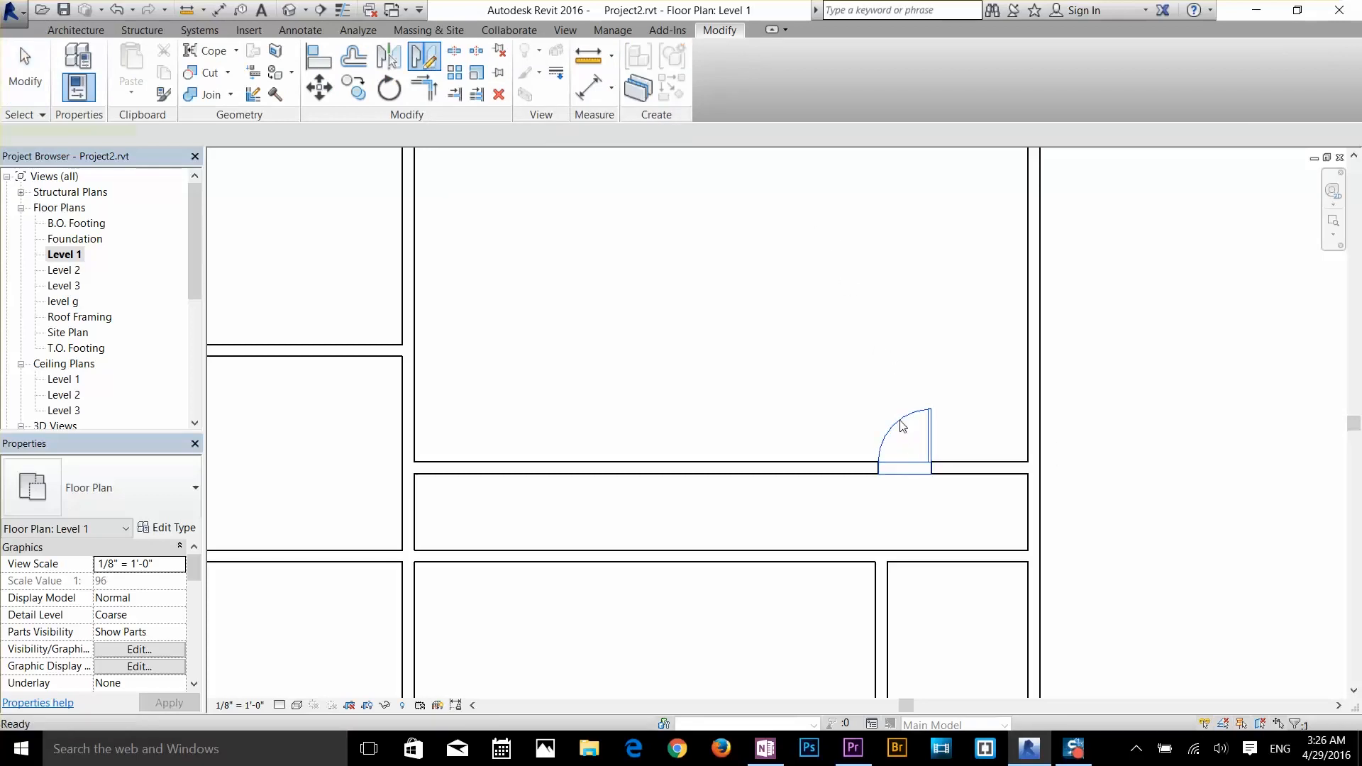
pyautogui.press('Return')
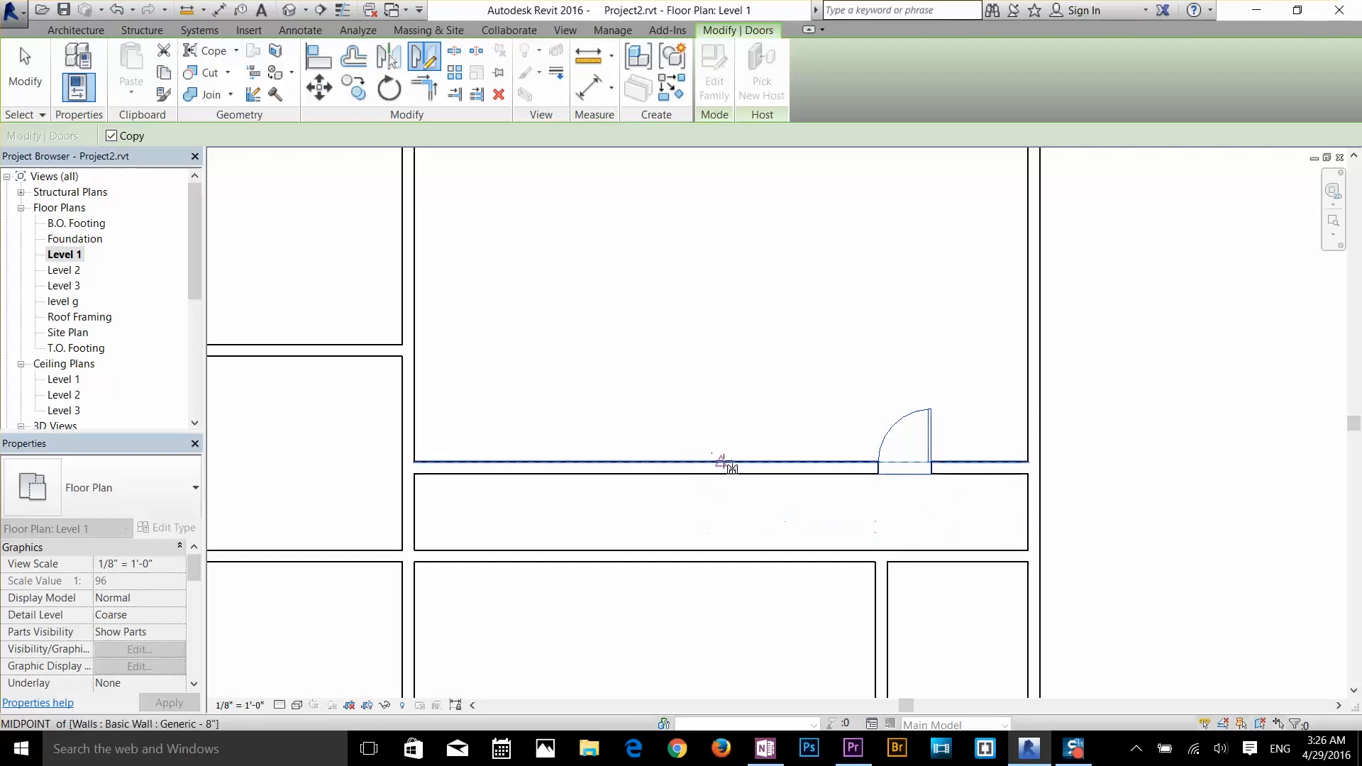
pyautogui.click(723, 462)
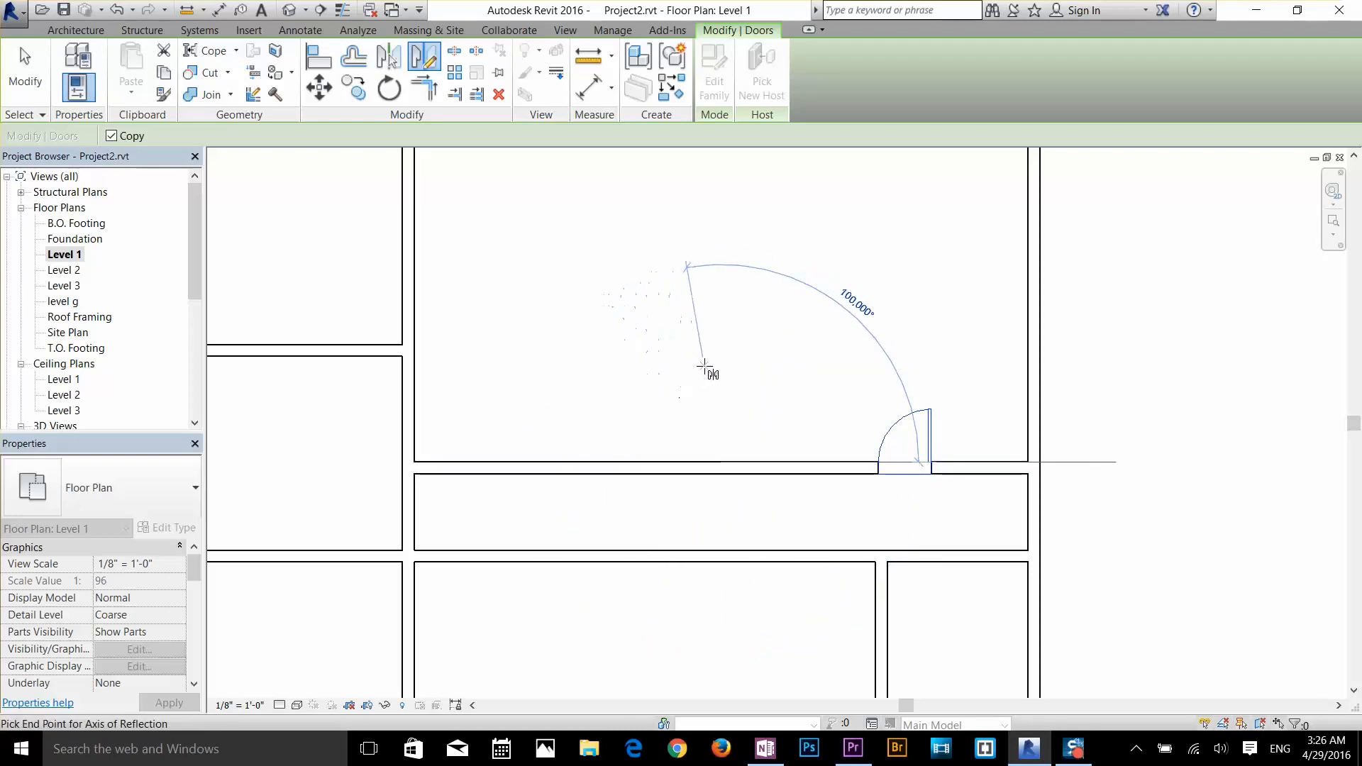
pyautogui.click(722, 321)
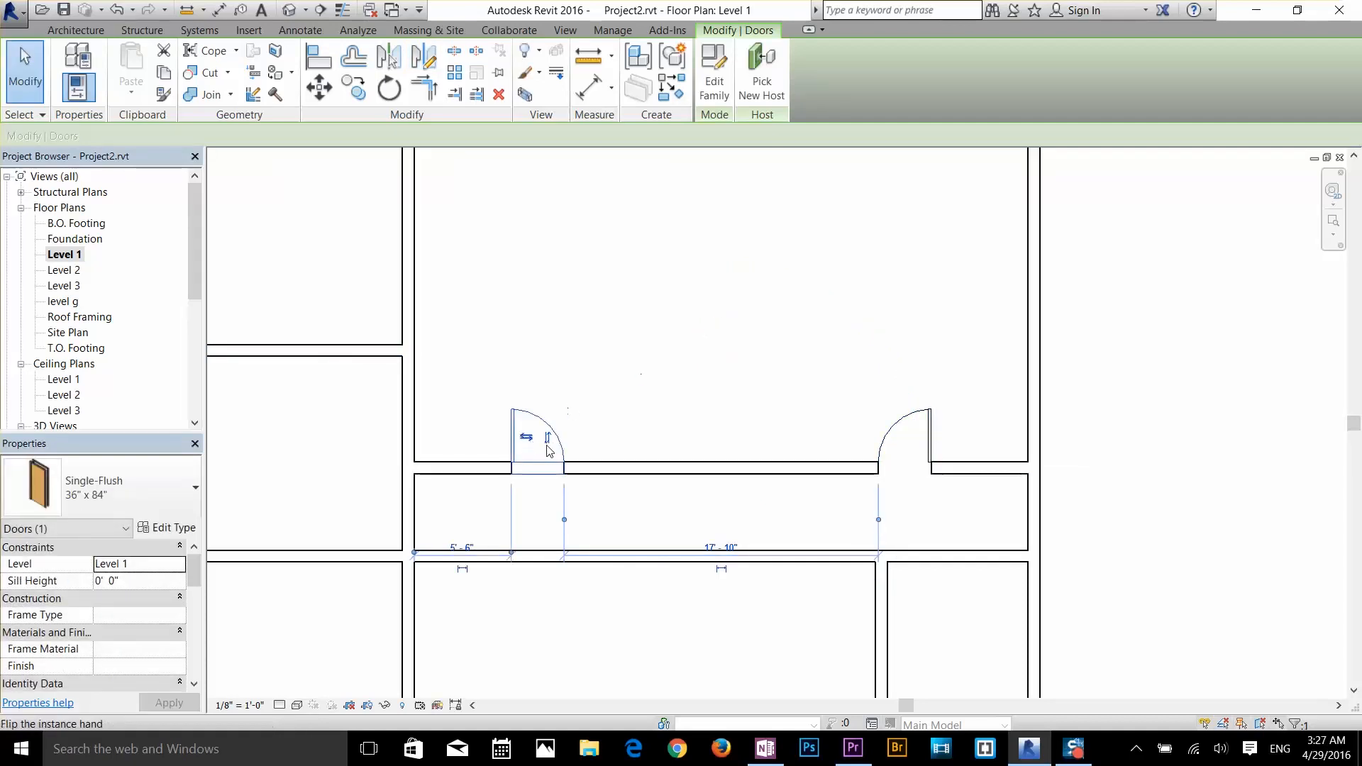
# - Flip the mirrored door's facing and hand, leaving it swinging into the large room with its hinge on the right side
pyautogui.scroll(5, 508, 441)
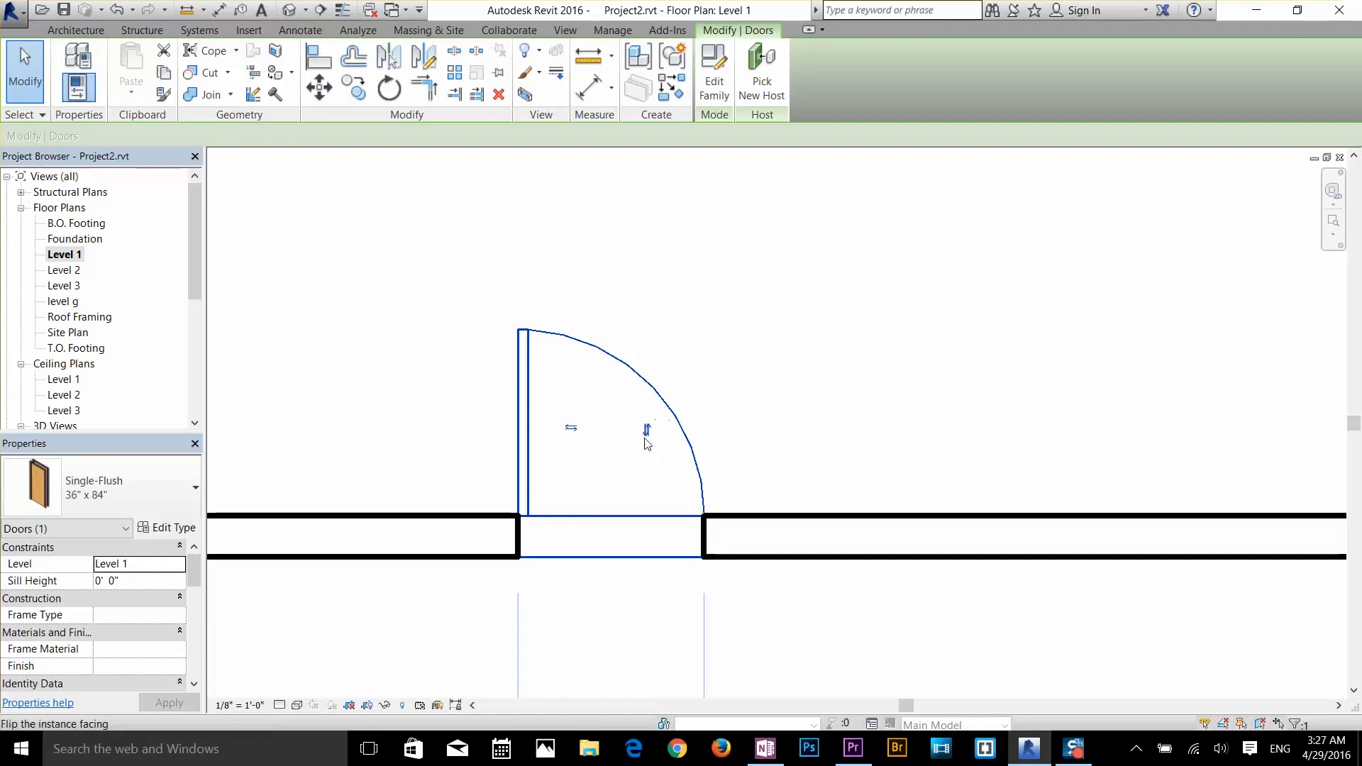
pyautogui.scroll(-1, 625, 462)
pyautogui.scroll(-1, 626, 461)
pyautogui.moveTo(626, 462); pyautogui.dragTo(695, 290, button='middle')
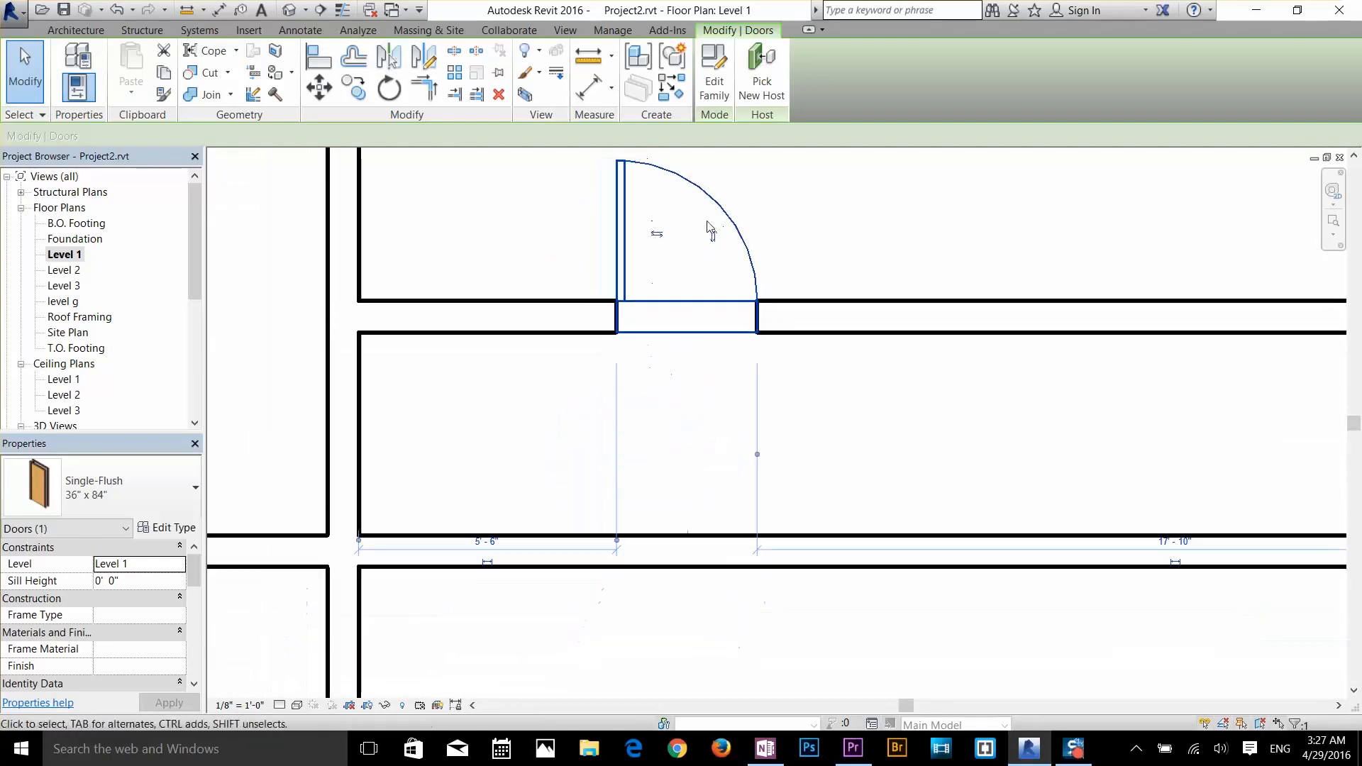
pyautogui.click(713, 237)
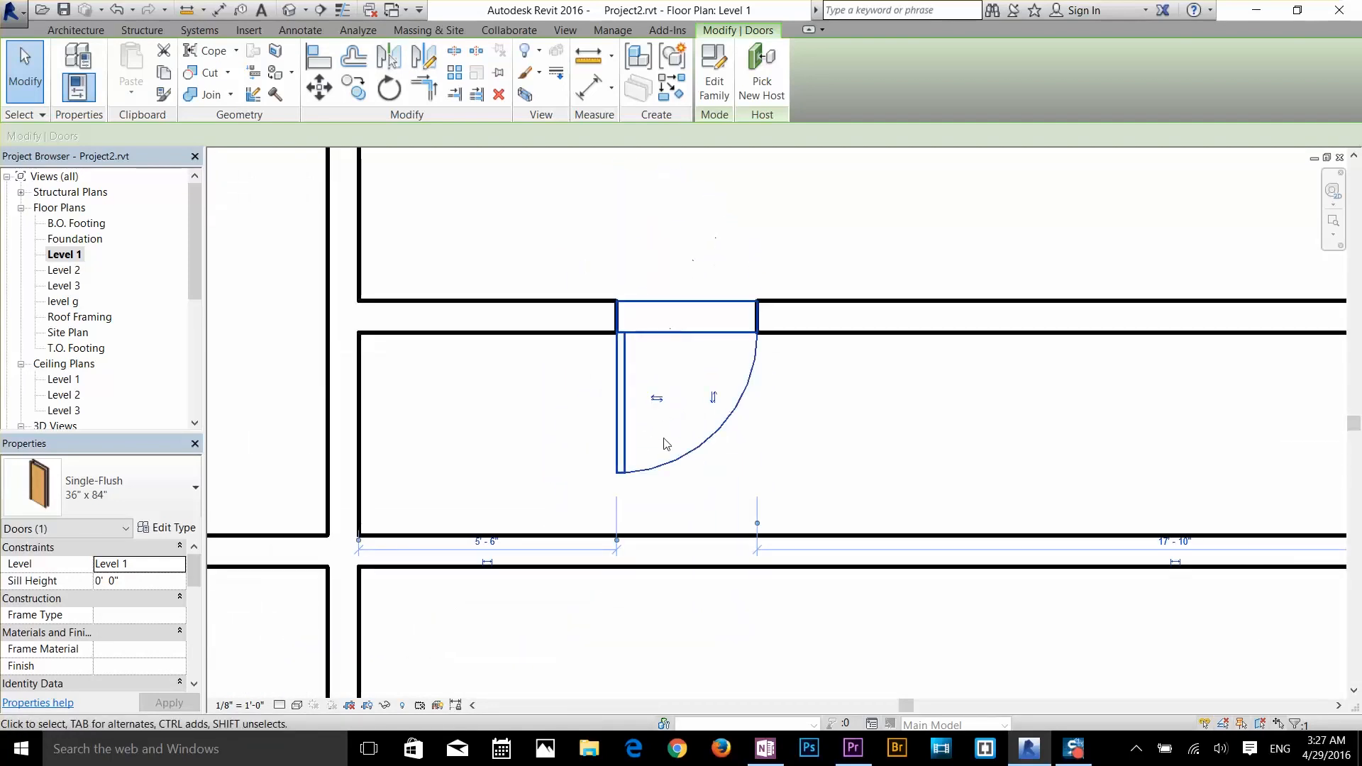
pyautogui.click(714, 398)
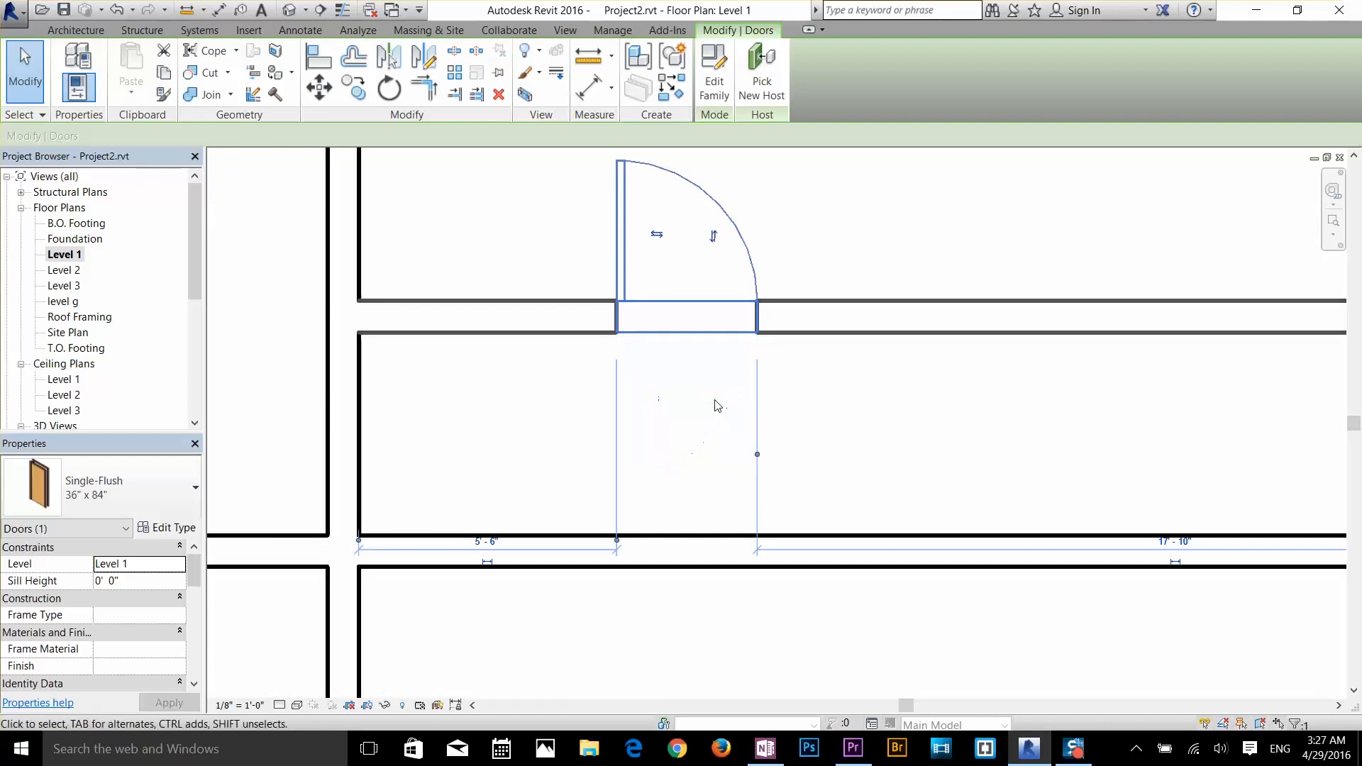
pyautogui.click(659, 239)
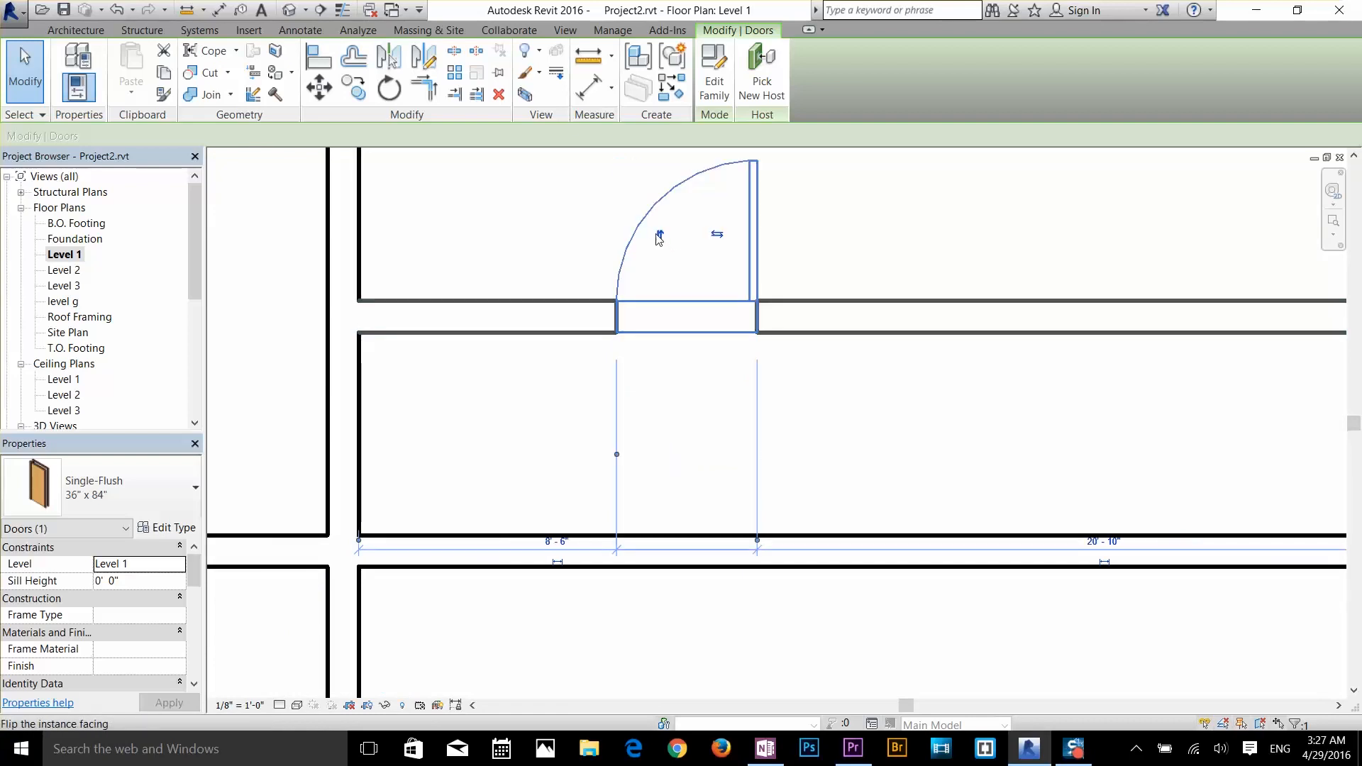
pyautogui.click(658, 237)
pyautogui.click(663, 397)
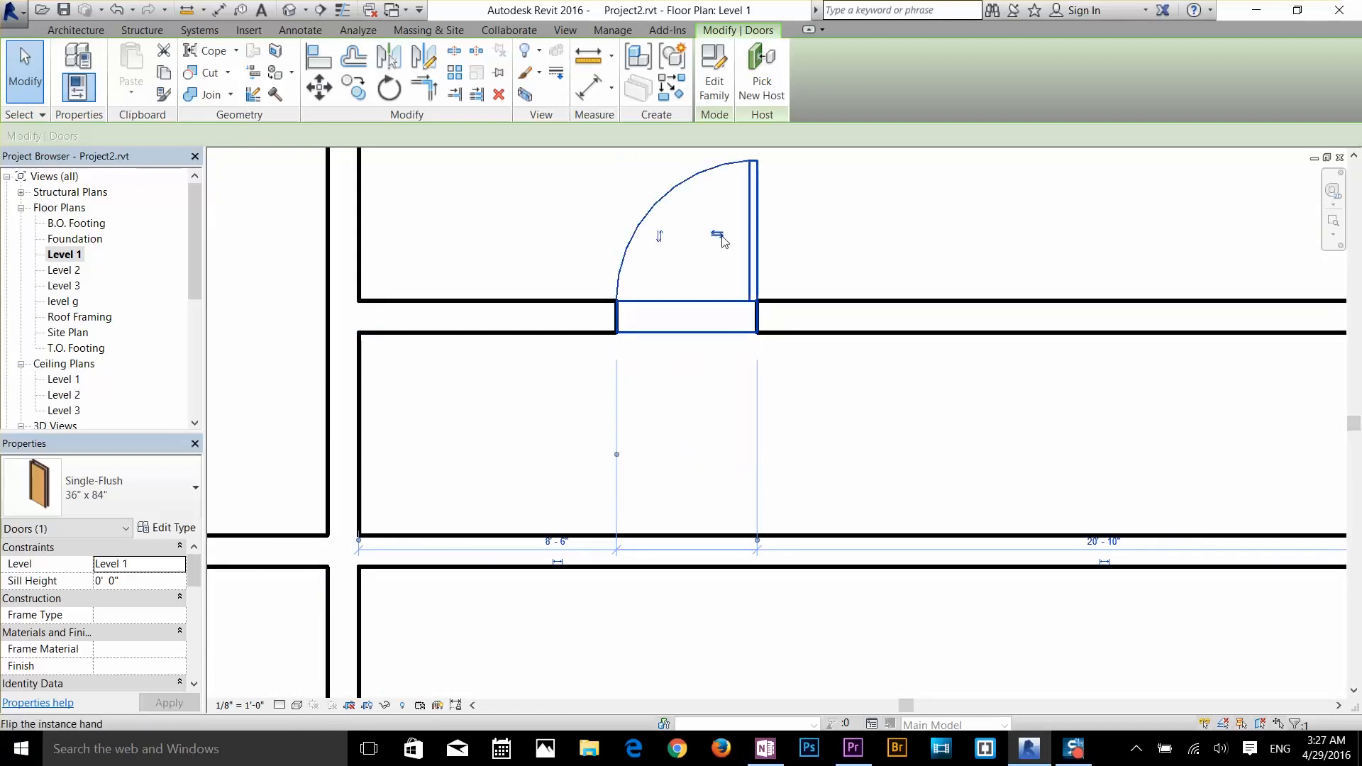
pyautogui.scroll(-5, 905, 486)
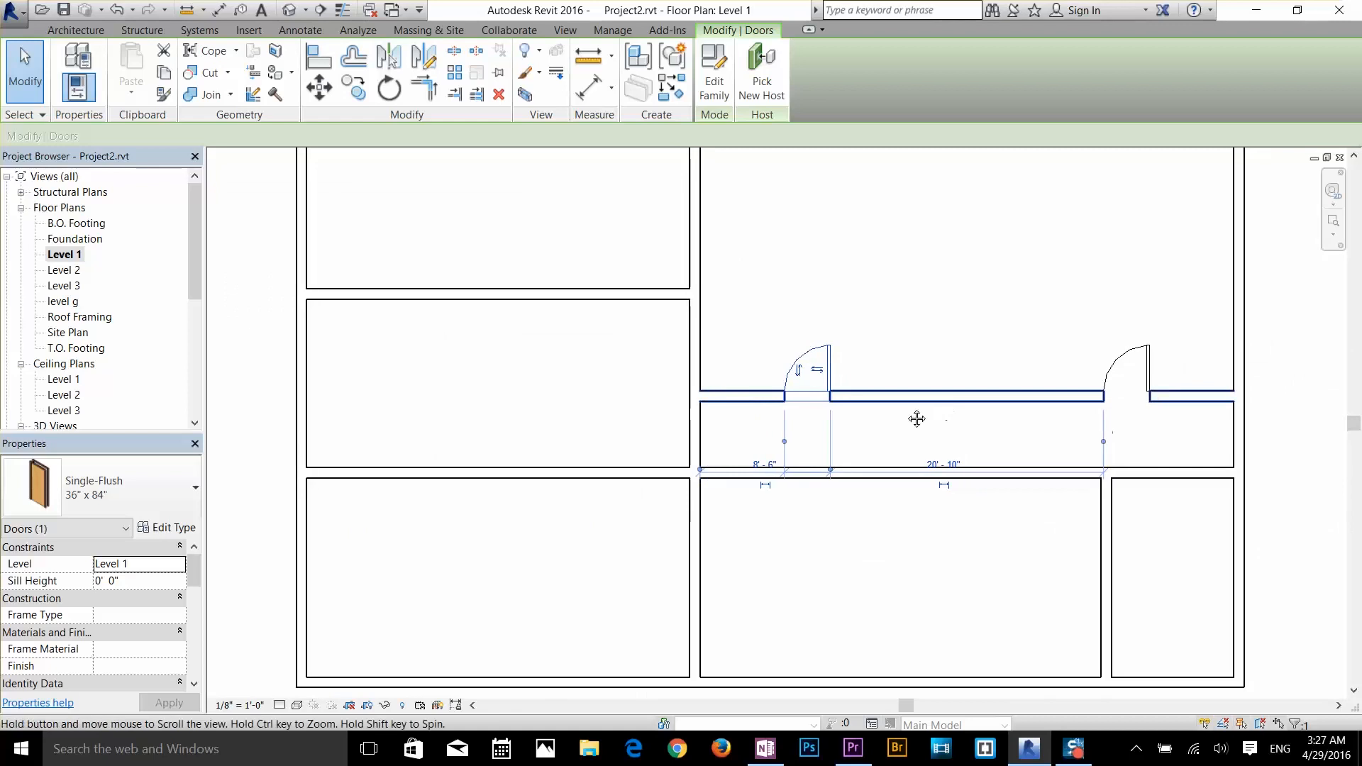
pyautogui.scroll(2, 698, 492)
pyautogui.click(624, 523)
# - Draw a 25' horizontal Generic - 8" wall crossing the central vertical wall above the left door
pyautogui.scroll(-5, 630, 461)
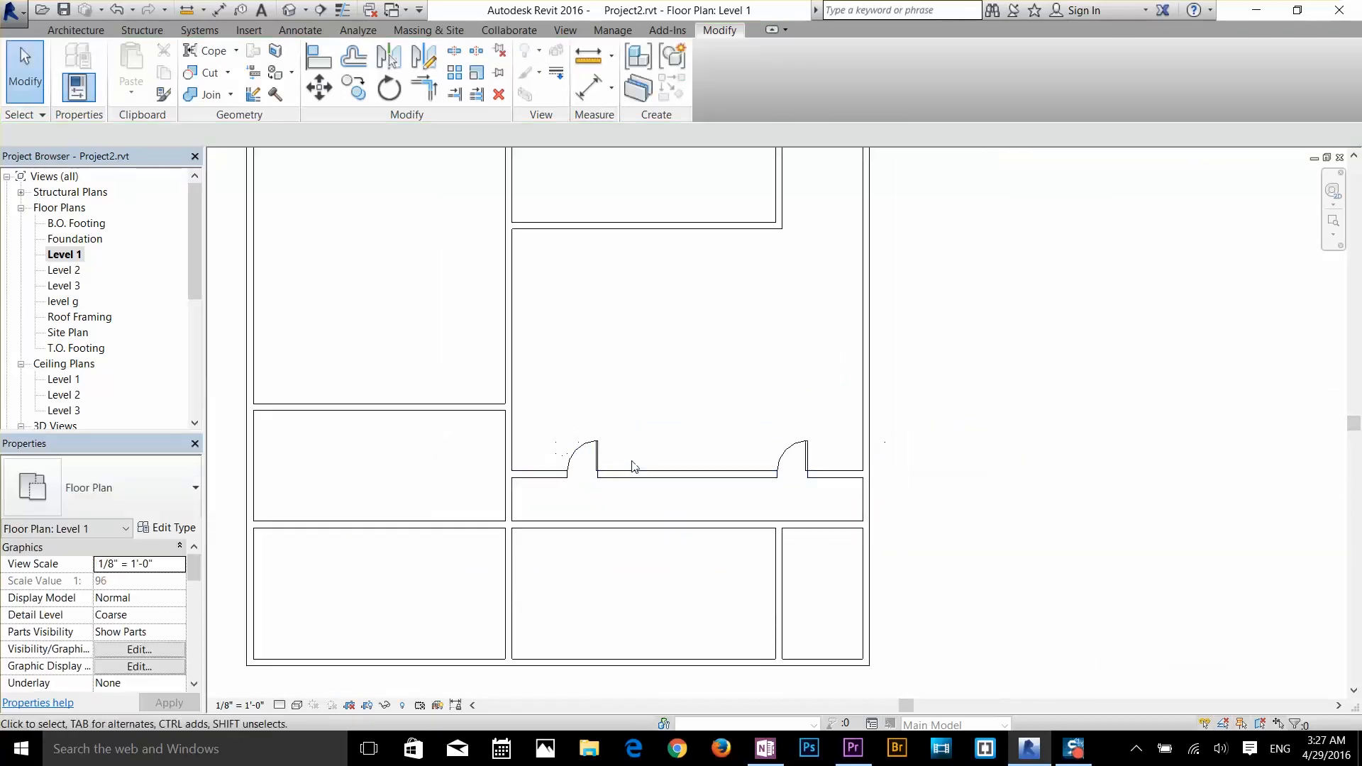
pyautogui.moveTo(675, 414)
pyautogui.mouseDown(button='middle')
pyautogui.moveTo(773, 447)
pyautogui.moveTo(756, 440)
pyautogui.mouseUp(button='middle')
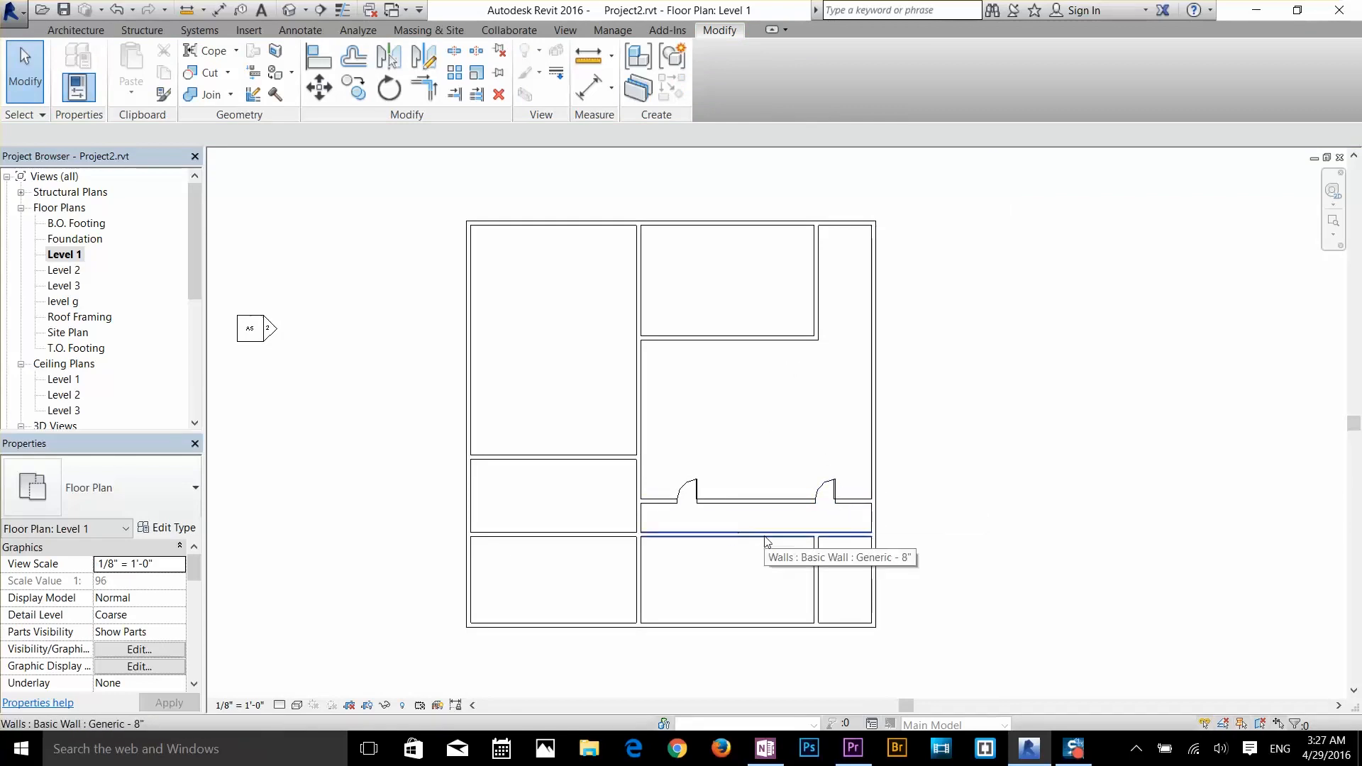
pyautogui.scroll(3, 739, 517)
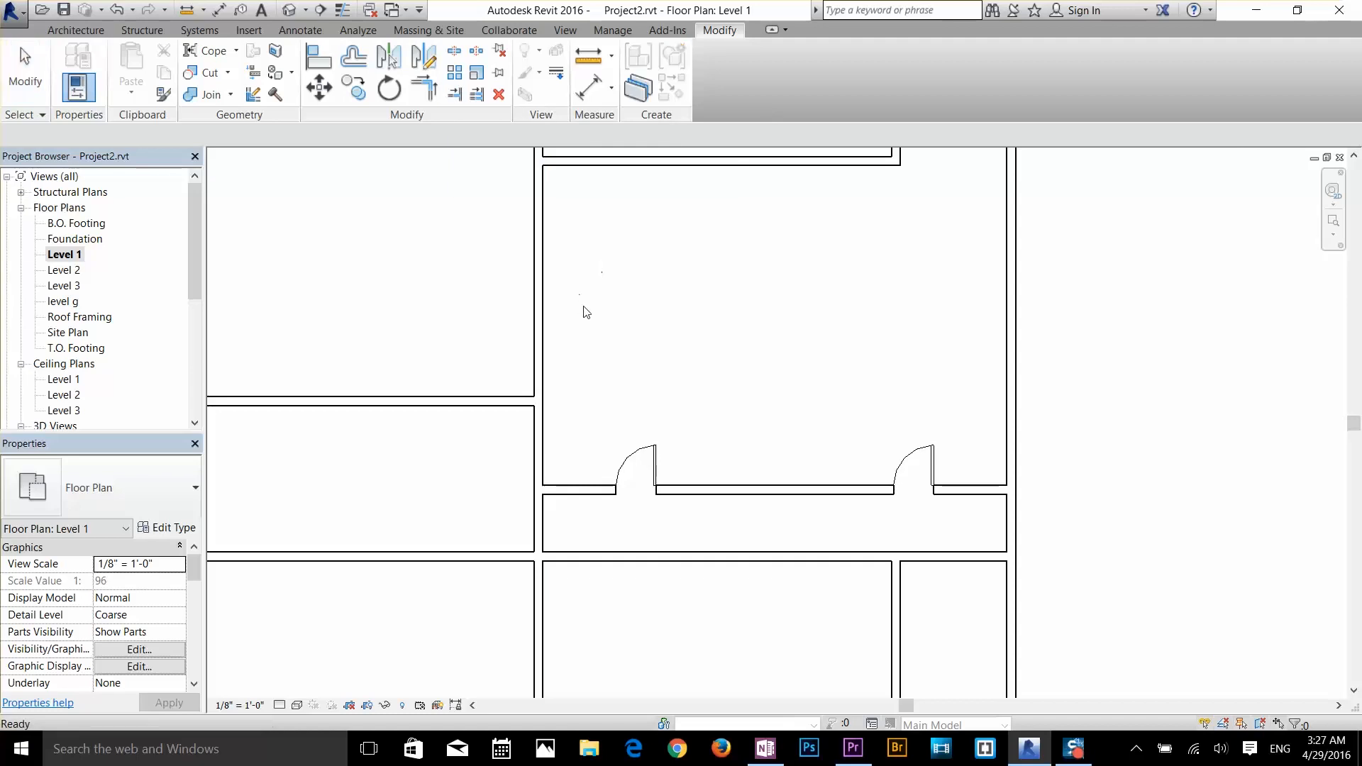
pyautogui.scroll(-1, 592, 321)
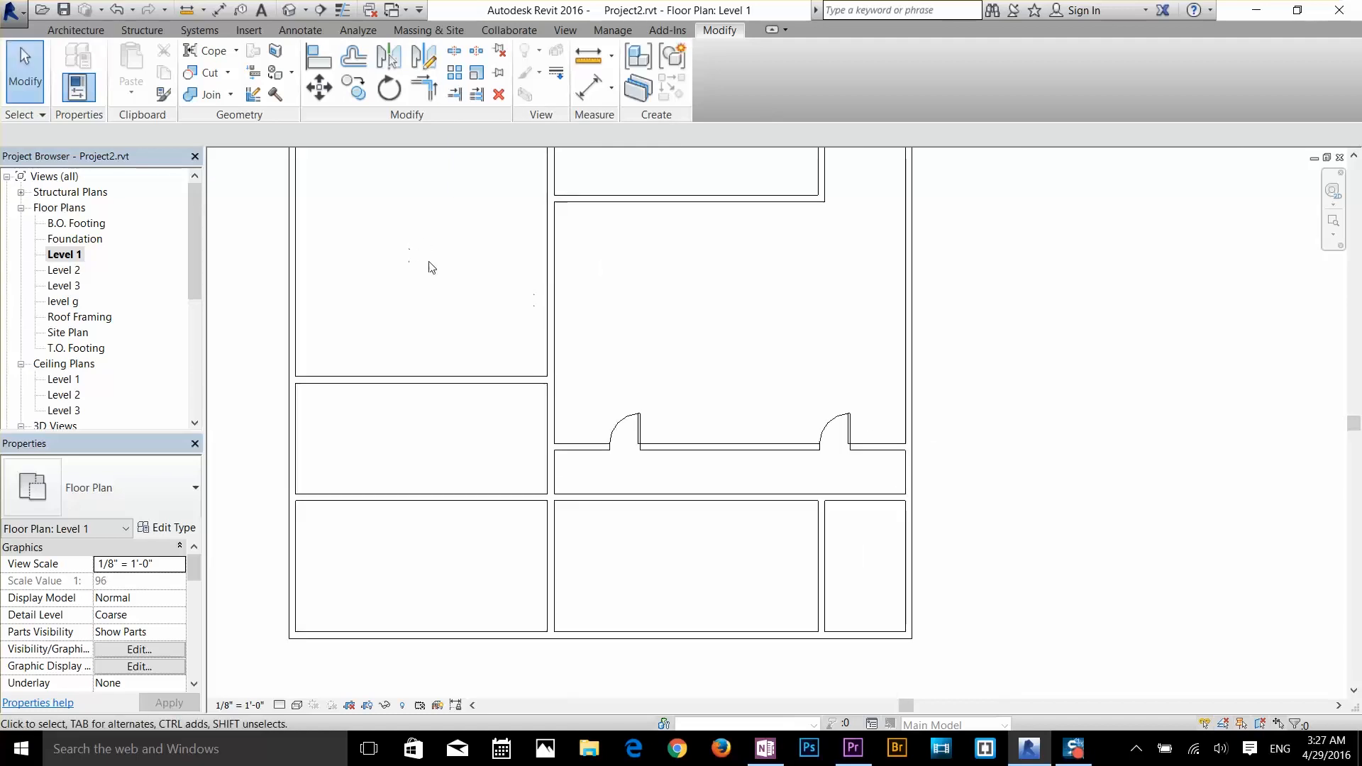
pyautogui.press('w')
pyautogui.press('a')
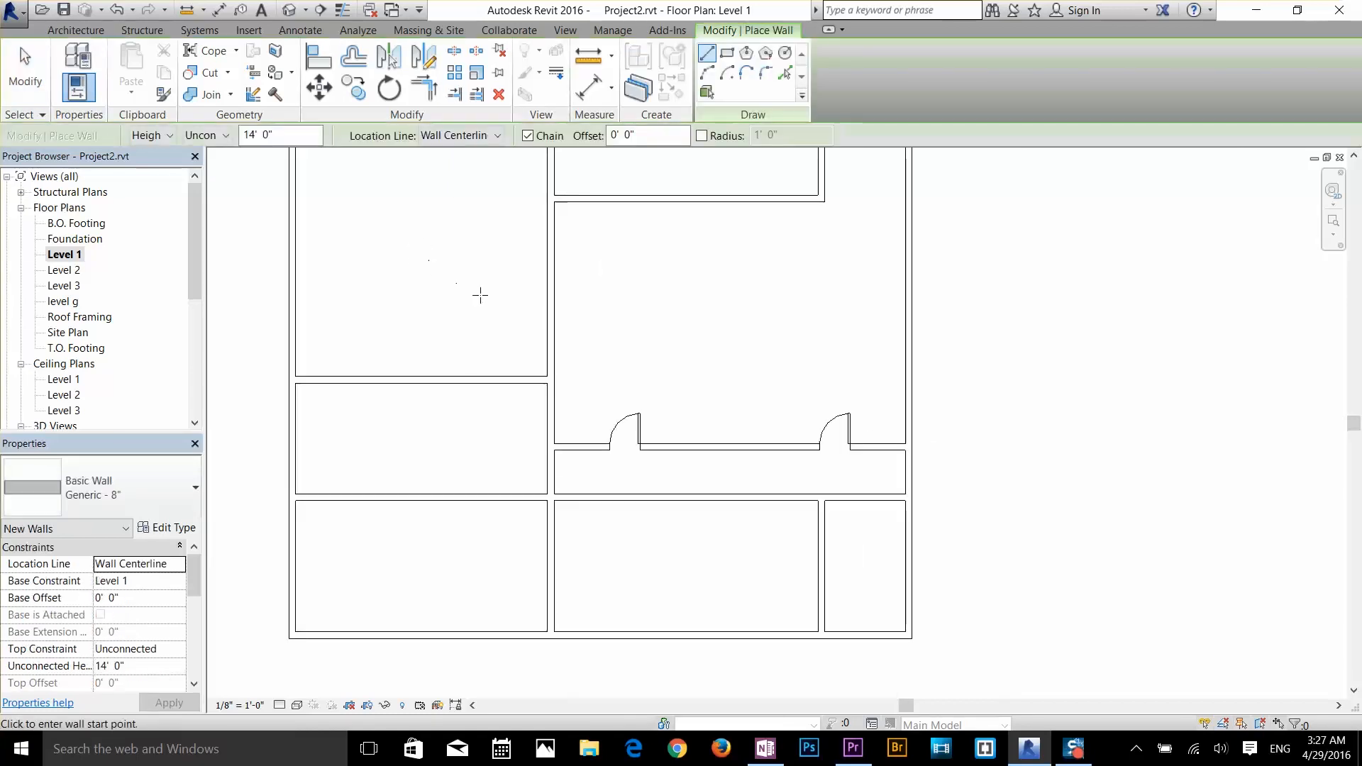
pyautogui.click(439, 303)
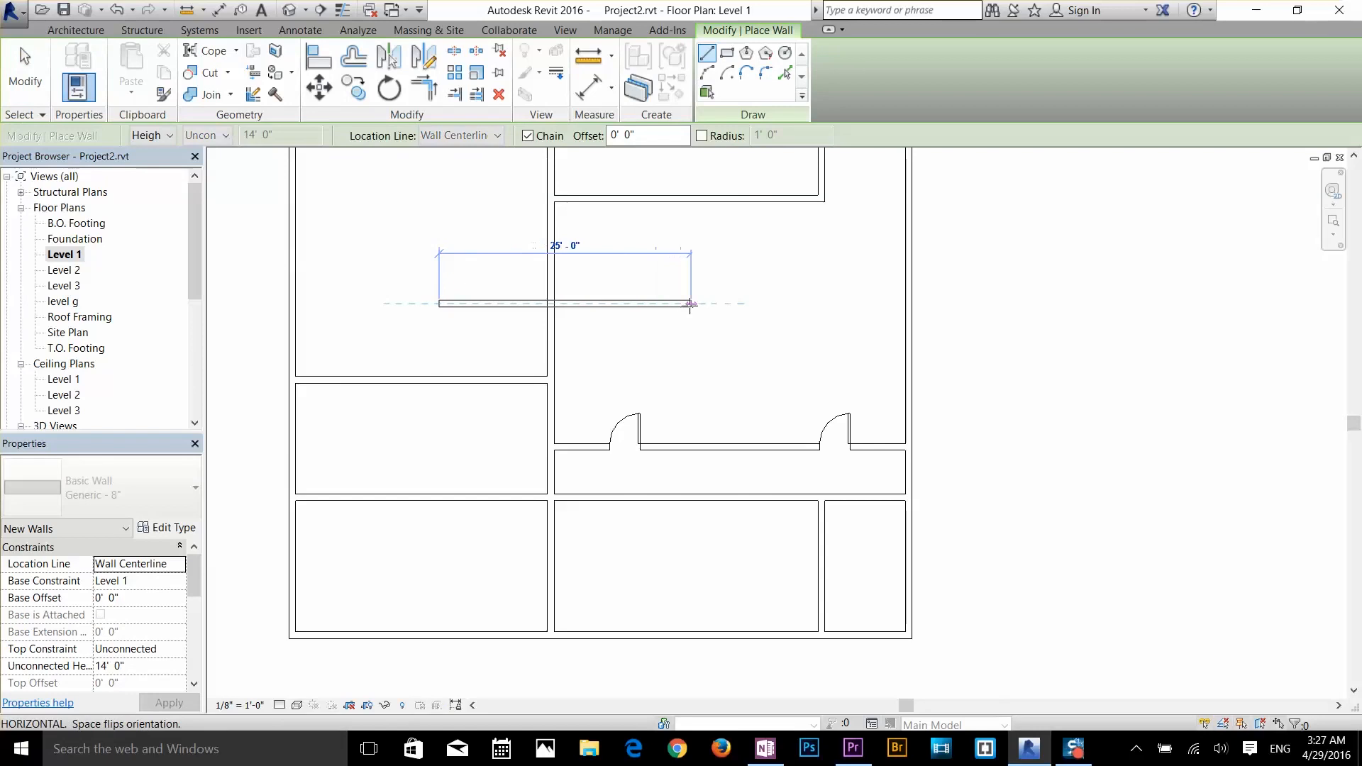
pyautogui.click(690, 304)
pyautogui.press('Escape')
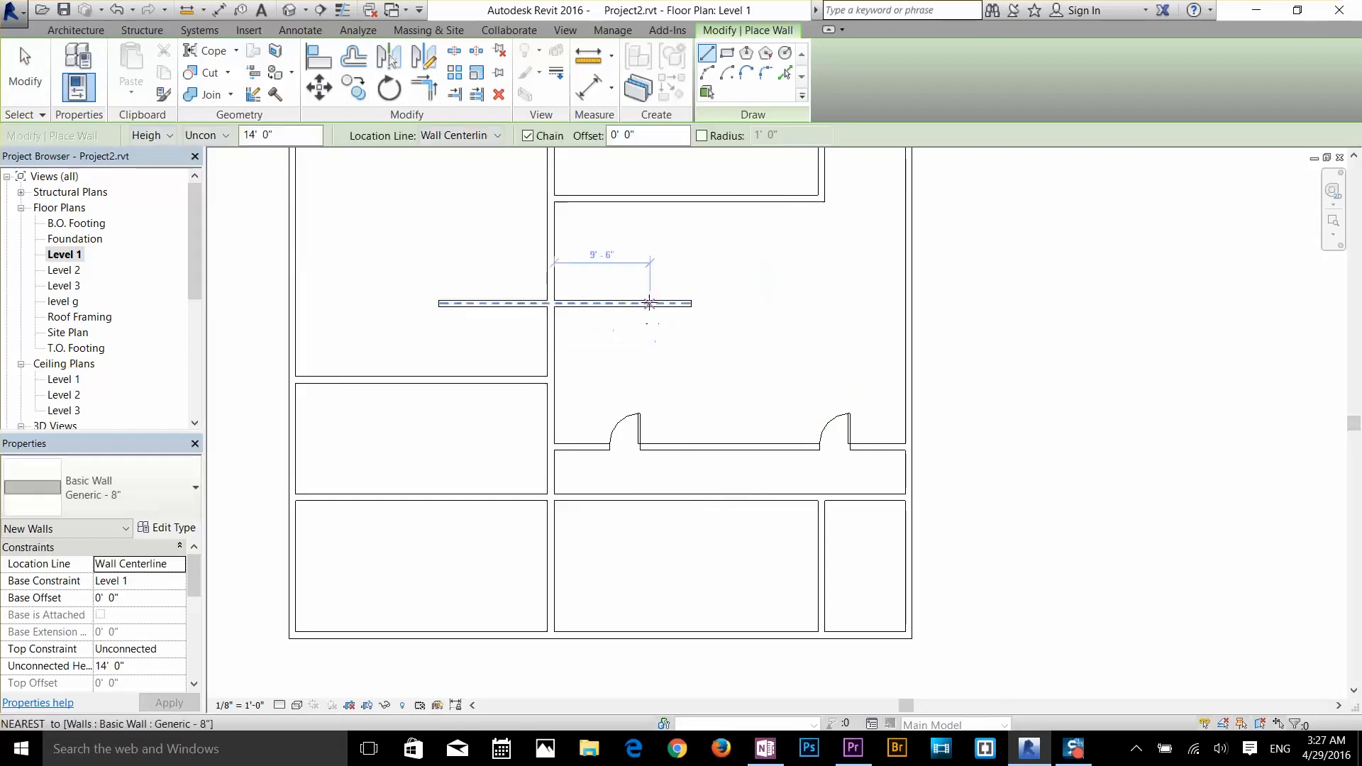
pyautogui.press('Escape')
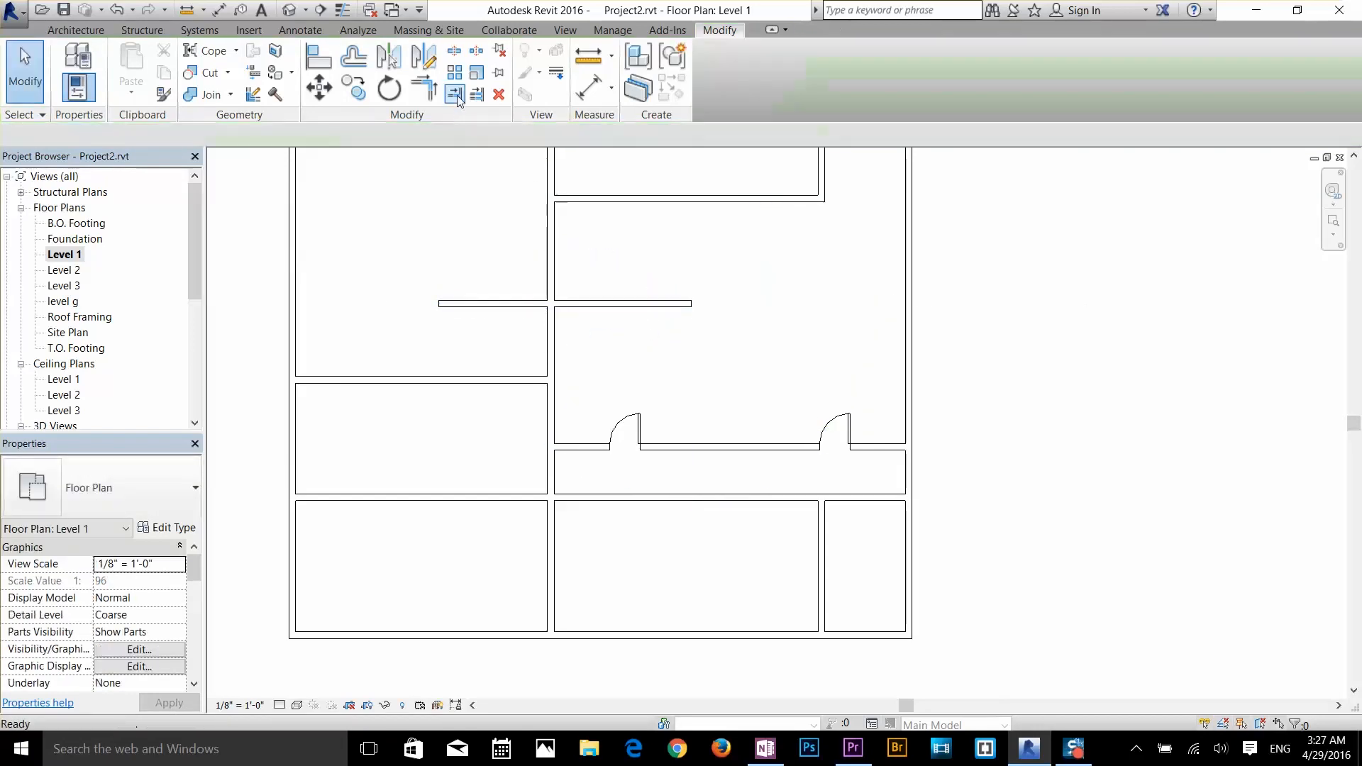
# - Trim the crossing wall to the central vertical wall, keeping its right portion, and delete the remaining piece
pyautogui.click(456, 95)
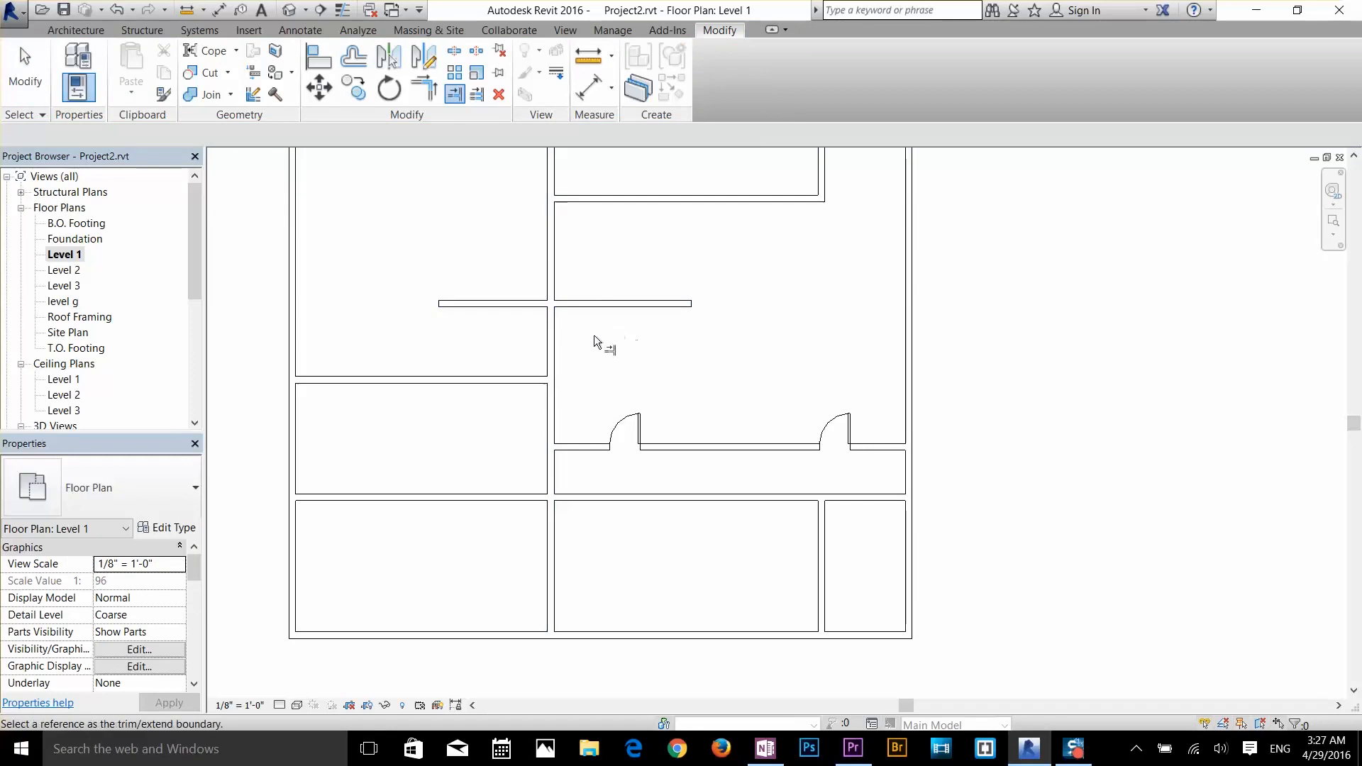
pyautogui.click(550, 270)
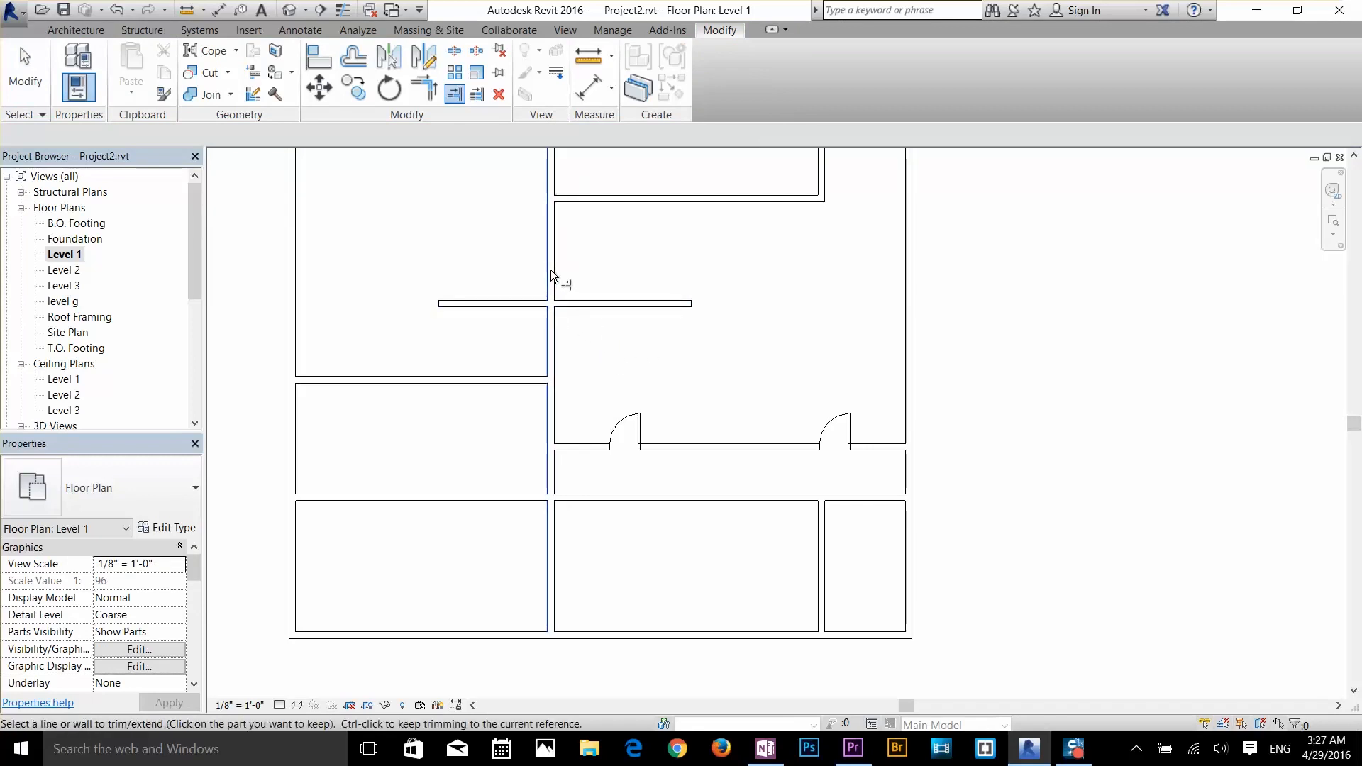
pyautogui.click(590, 303)
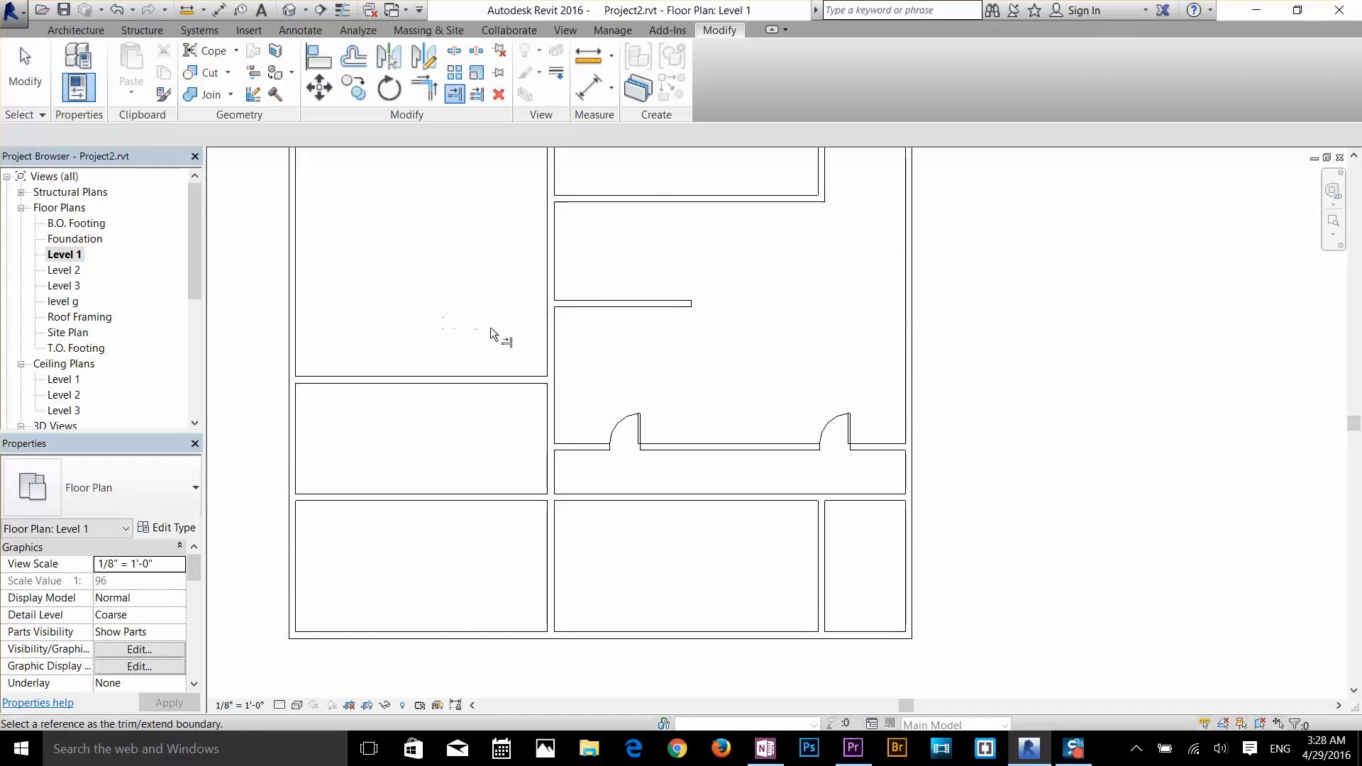
pyautogui.click(657, 303)
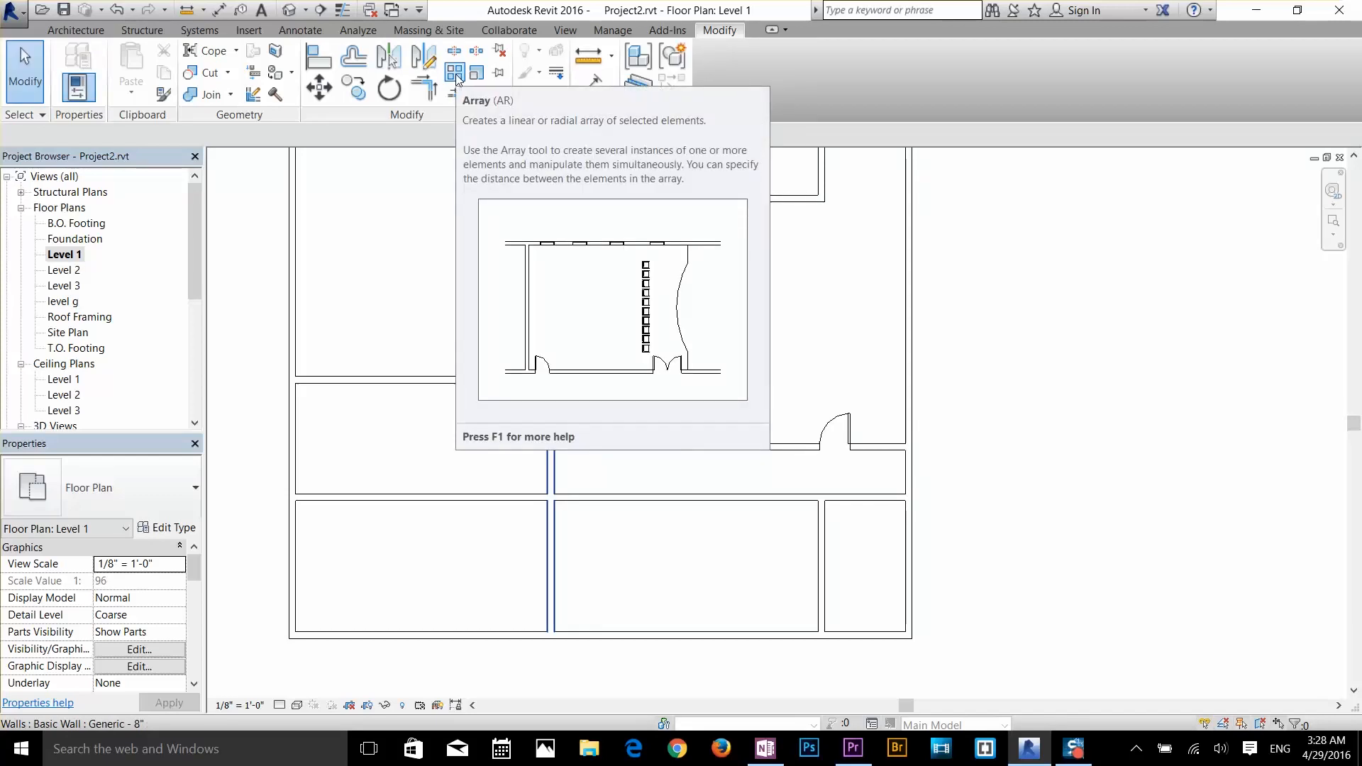
# - Draw a 2' horizontal wall inside the large room, just above the left door
pyautogui.click(455, 73)
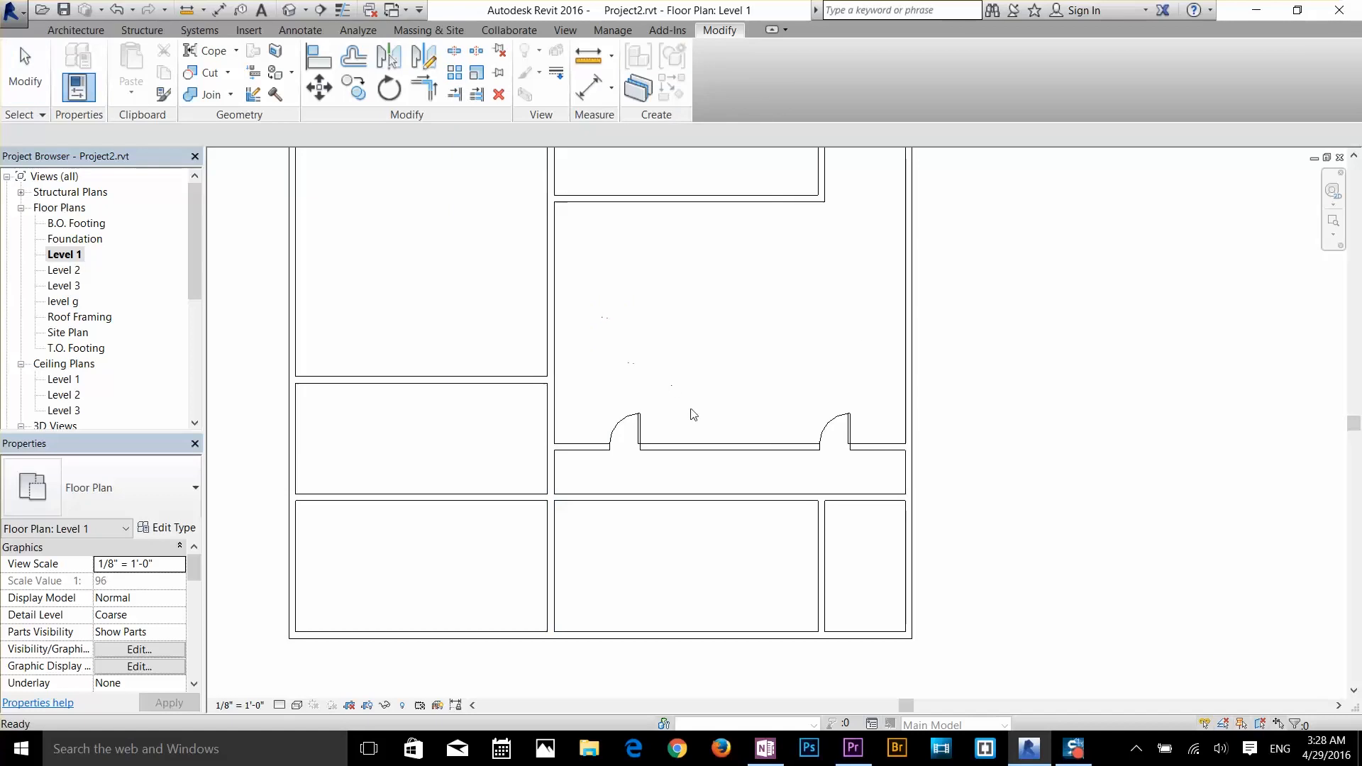
pyautogui.press('Escape')
pyautogui.press('w')
pyautogui.press('a')
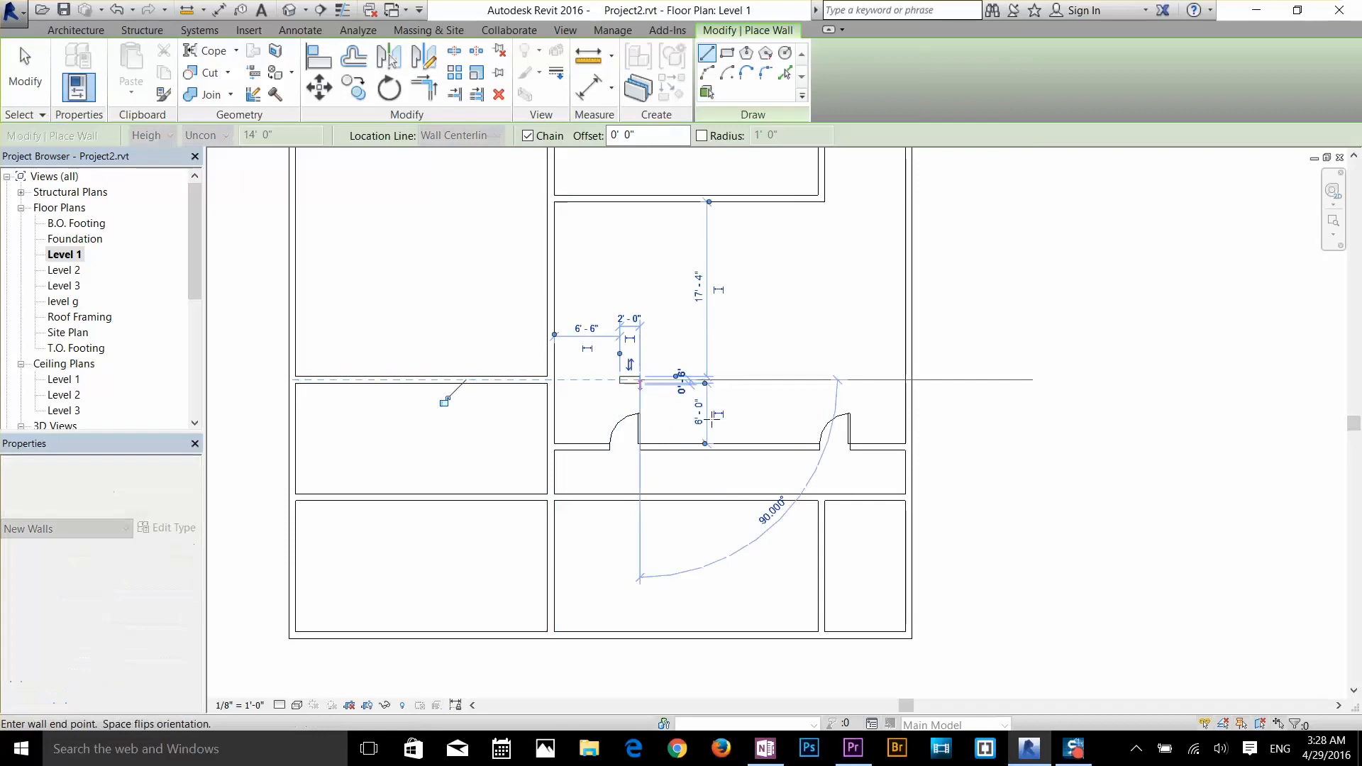
pyautogui.press('Escape')
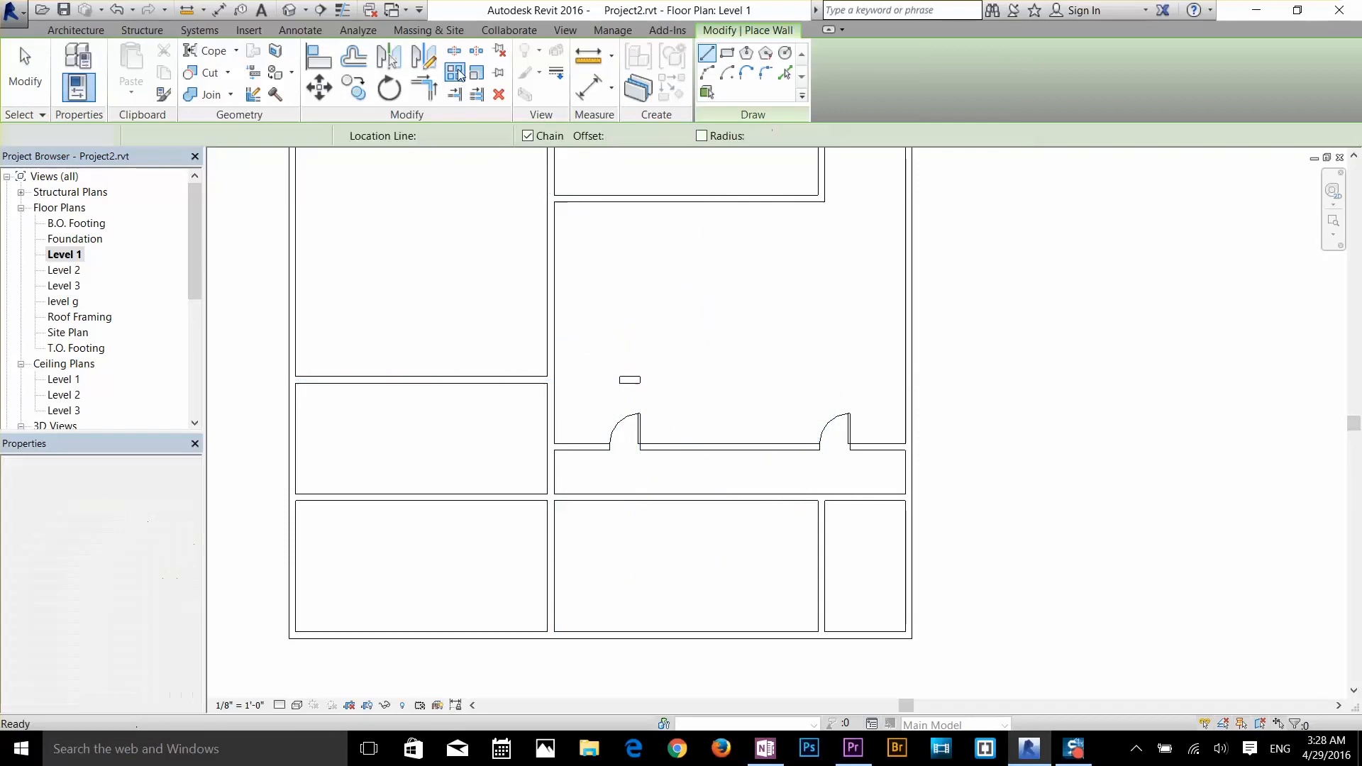
# - Create a linear array of the short wall vertically upward with 2 grouped members, using the Move To 2nd option
pyautogui.click(462, 81)
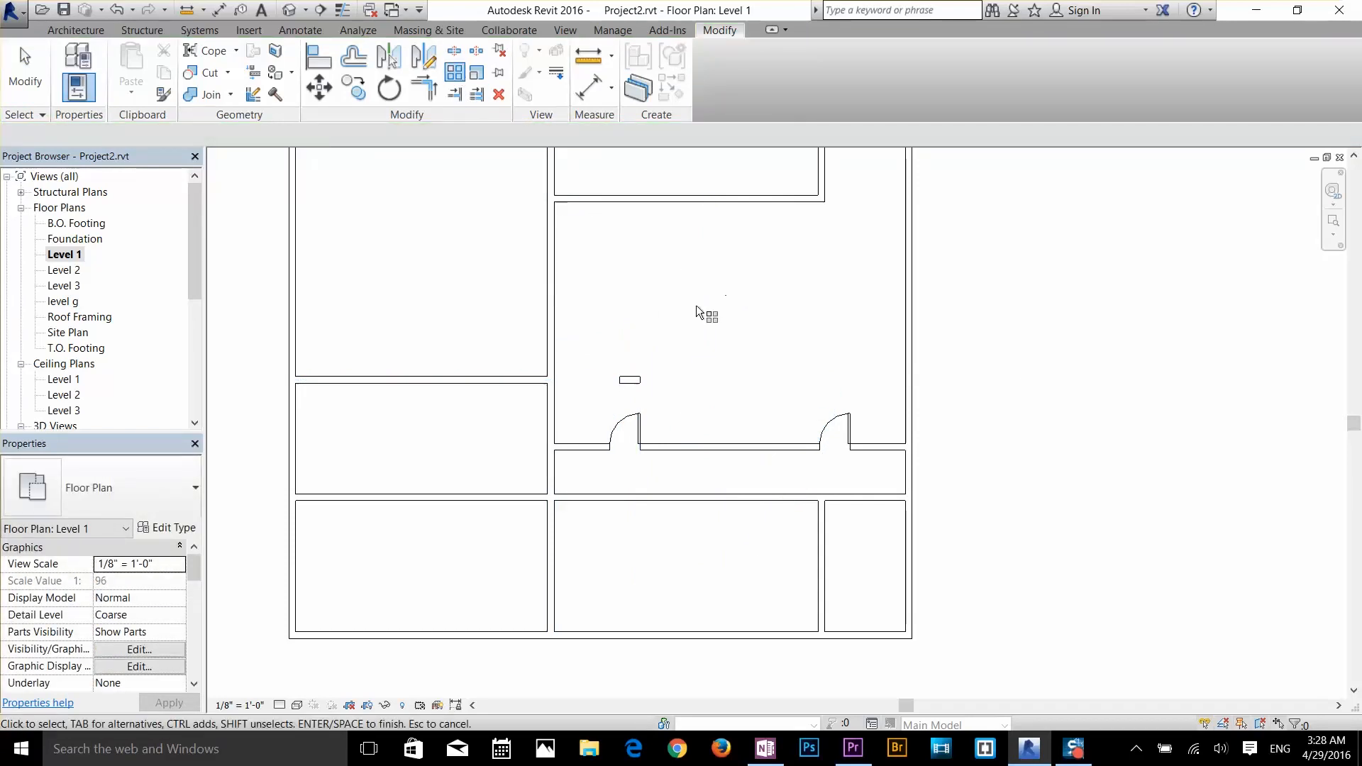
pyautogui.click(635, 384)
pyautogui.press('Return')
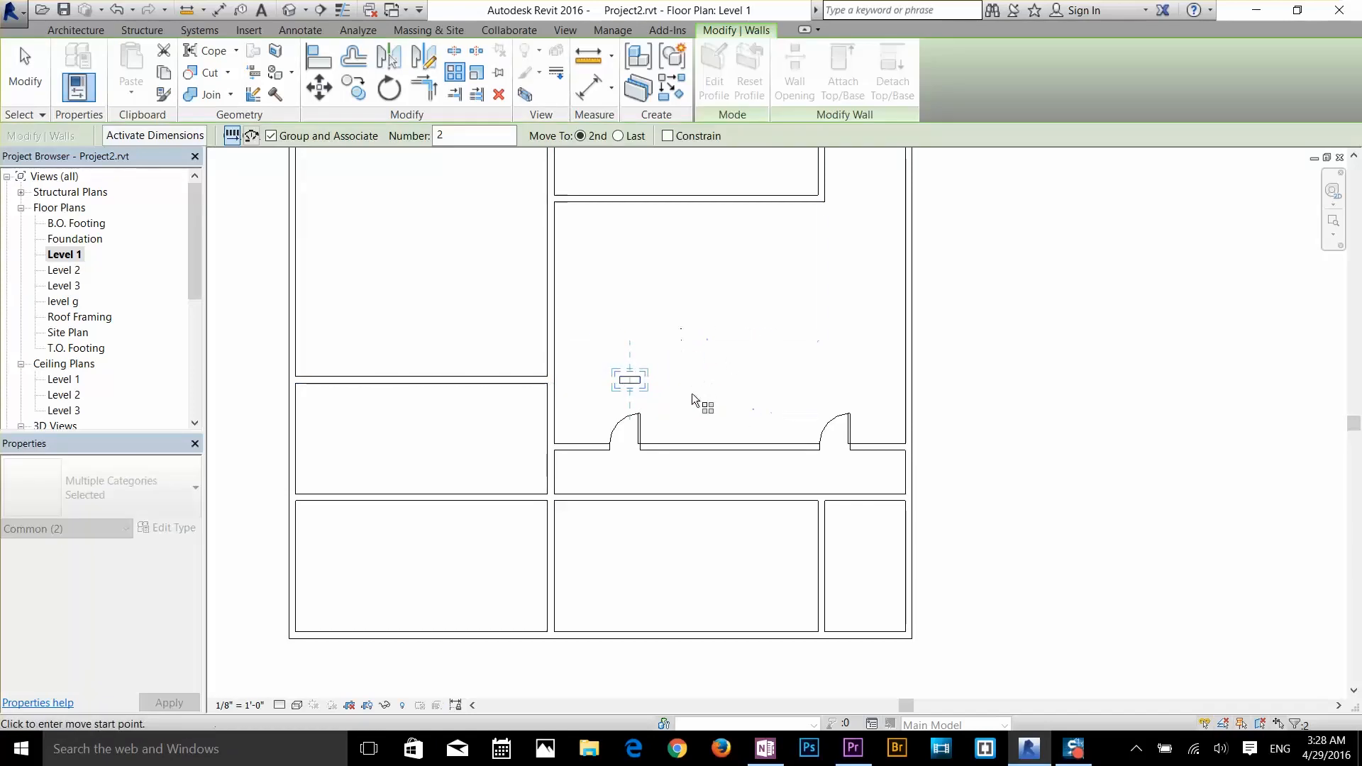
pyautogui.click(633, 381)
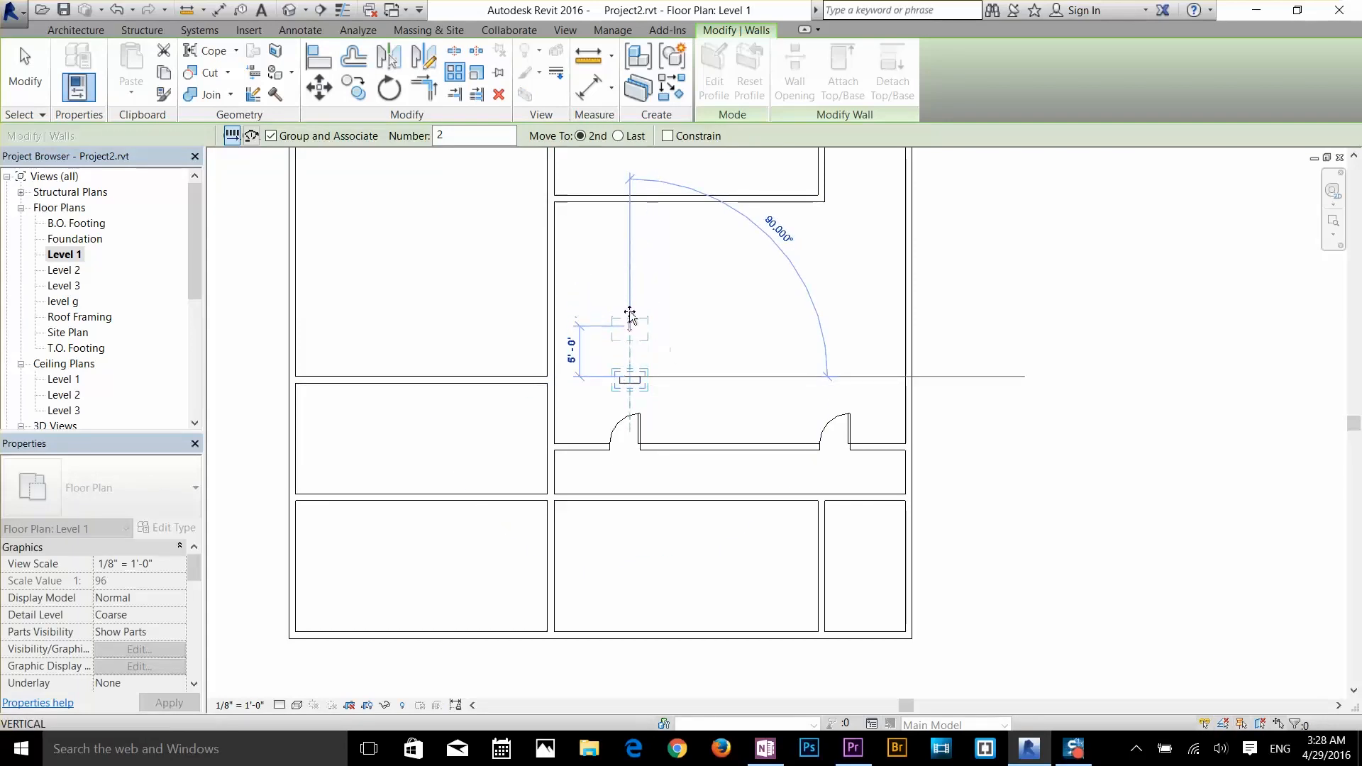
pyautogui.click(633, 279)
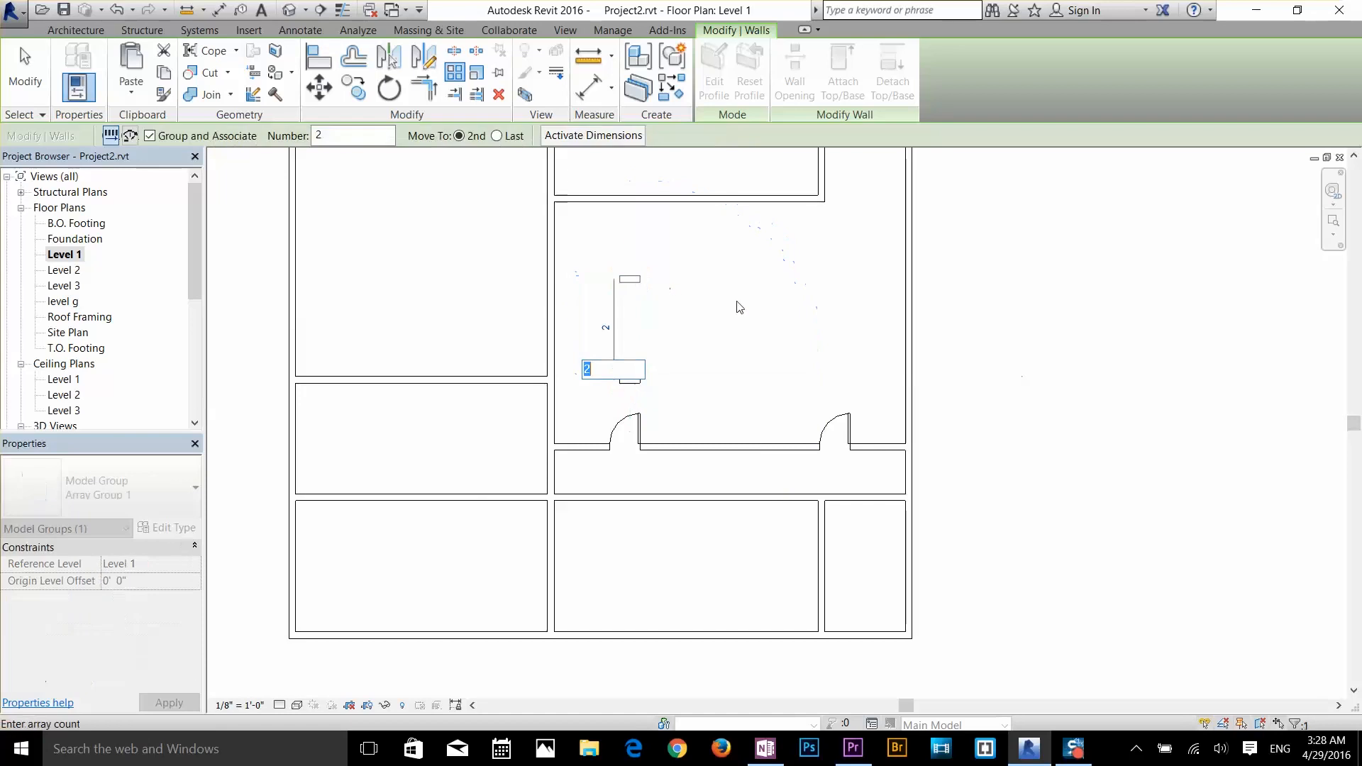
# - Select the lower and upper array members in turn to examine the array's count
pyautogui.scroll(3, 644, 334)
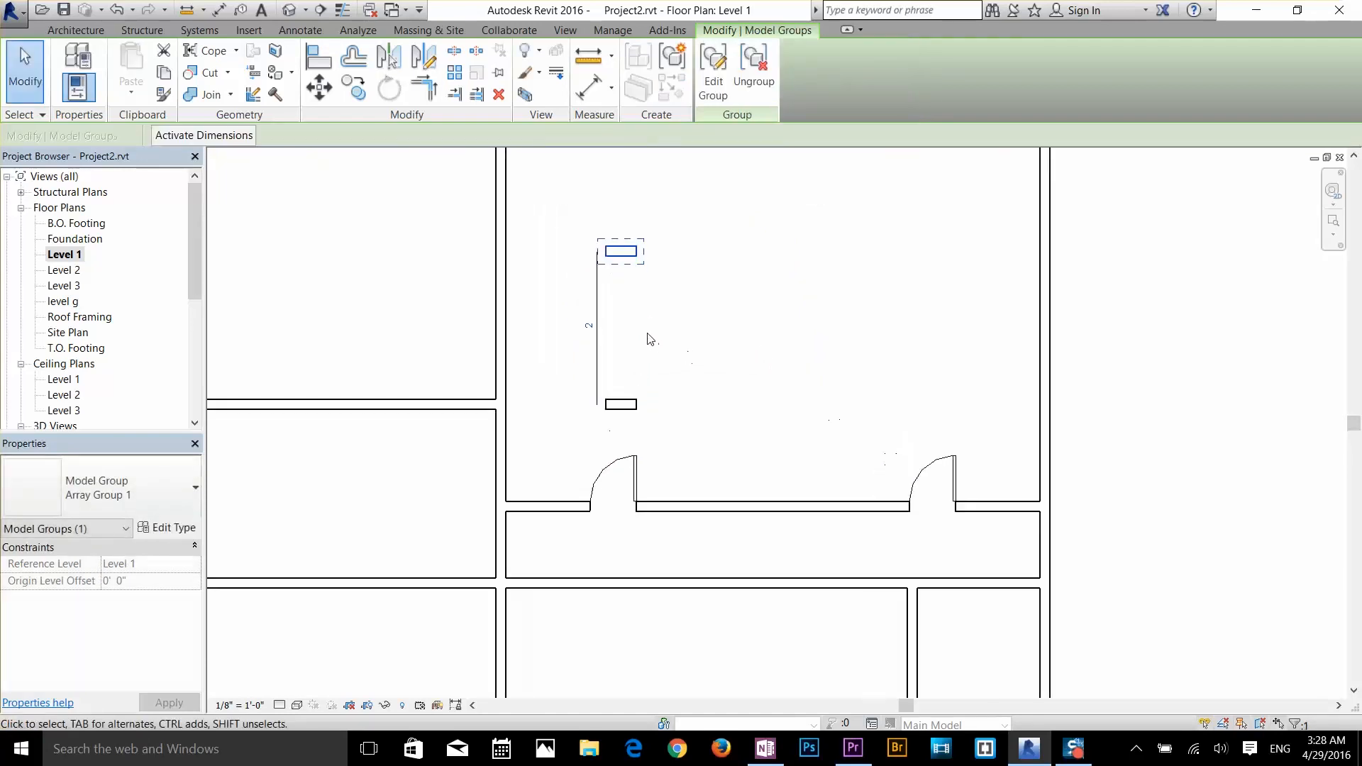
pyautogui.scroll(-1, 644, 333)
pyautogui.click(657, 365)
pyautogui.click(631, 392)
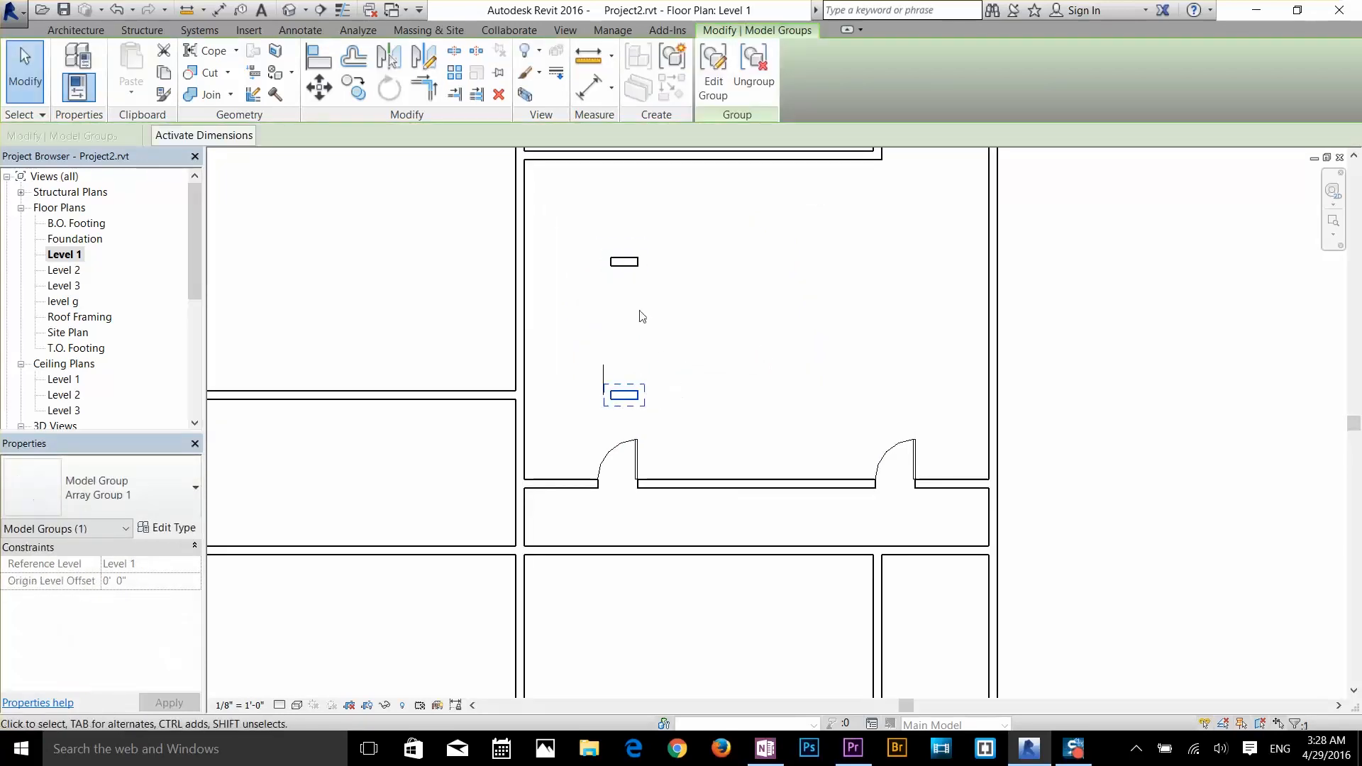
pyautogui.click(633, 271)
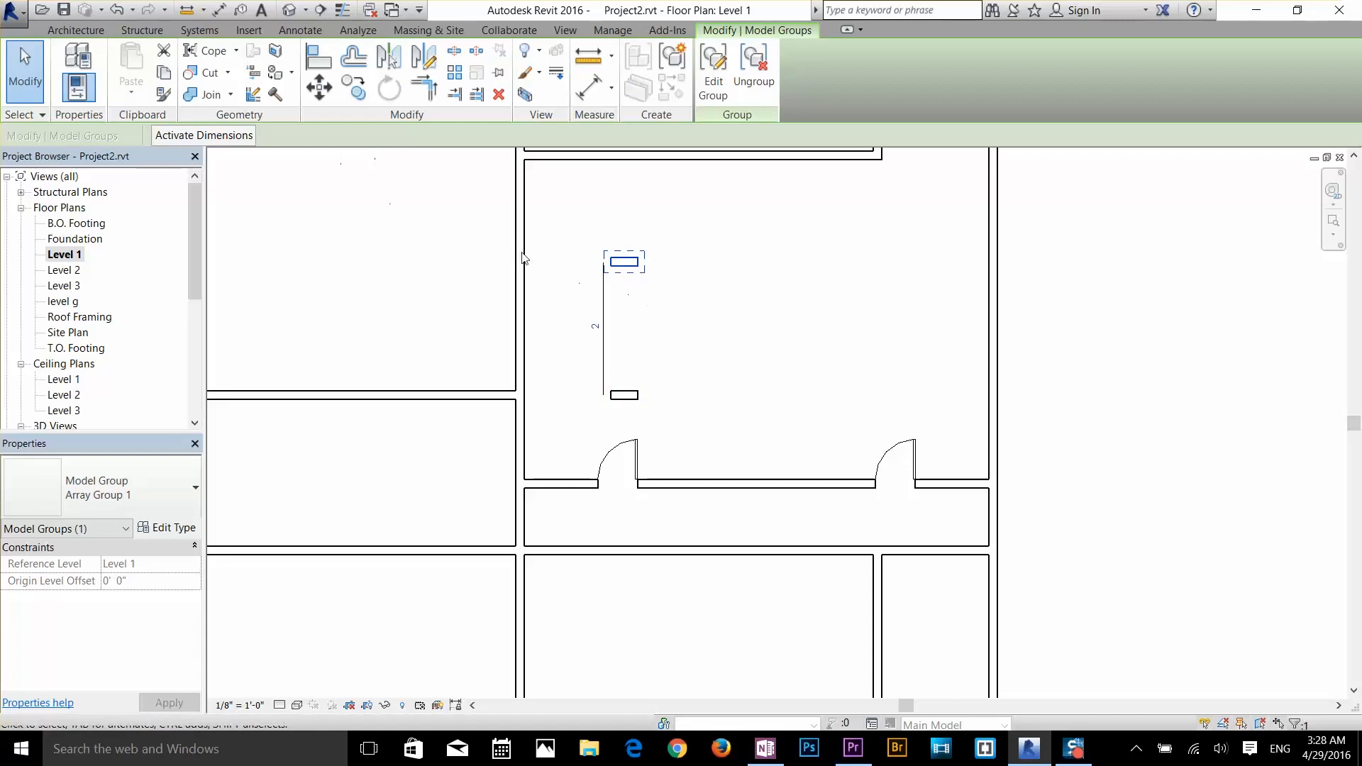
# - Delete the upper member of the short wall array
pyautogui.click(582, 273)
pyautogui.moveTo(687, 248); pyautogui.dragTo(584, 298)
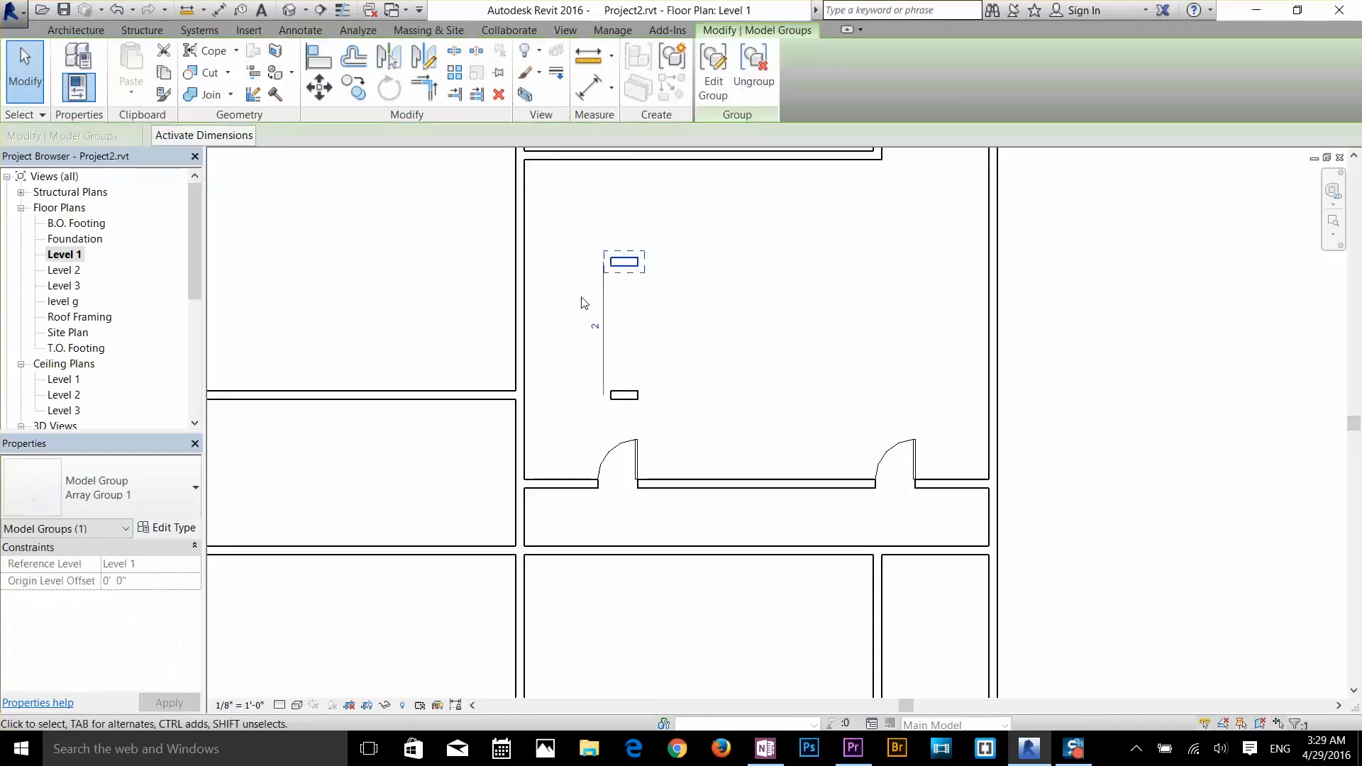
pyautogui.press('Delete')
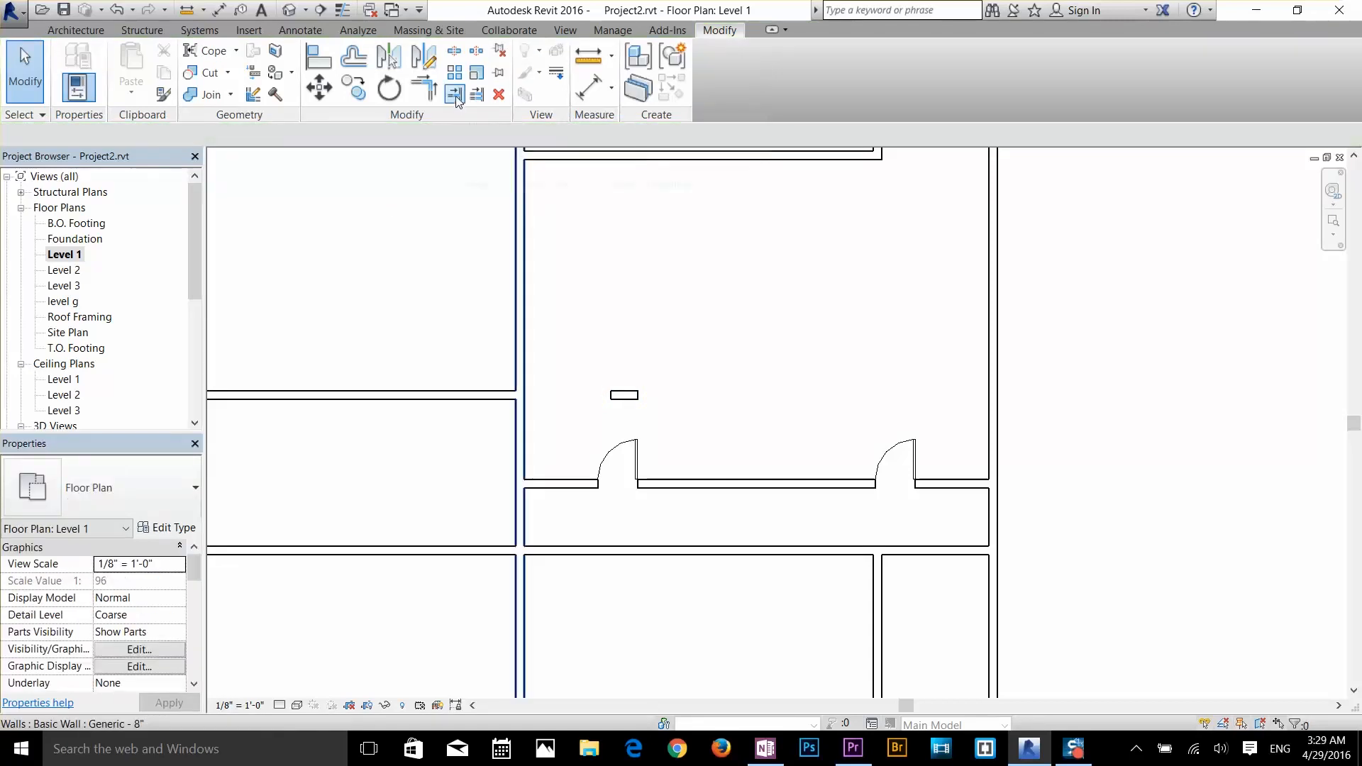
# - Create a linear array of the remaining short wall group with 6 grouped members, running diagonally up to the right
pyautogui.click(625, 395)
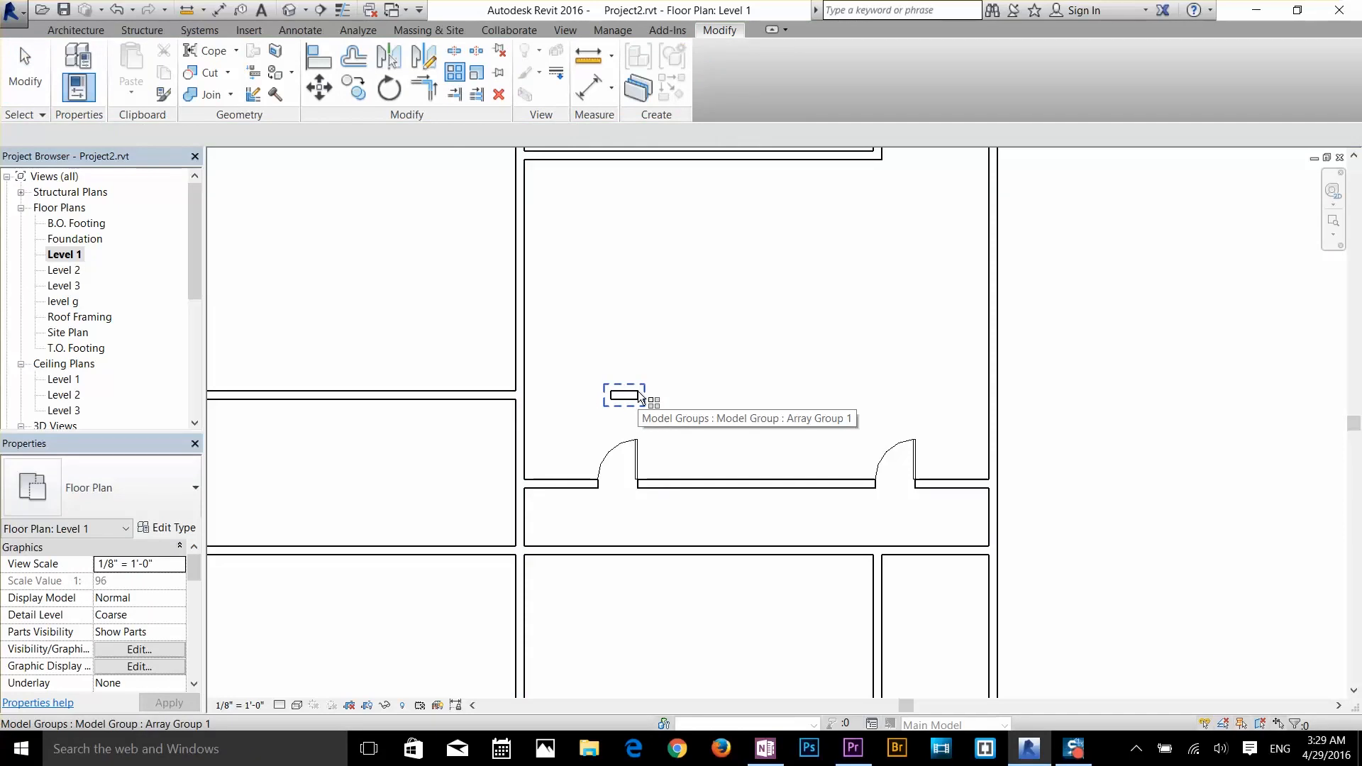
pyautogui.click(638, 393)
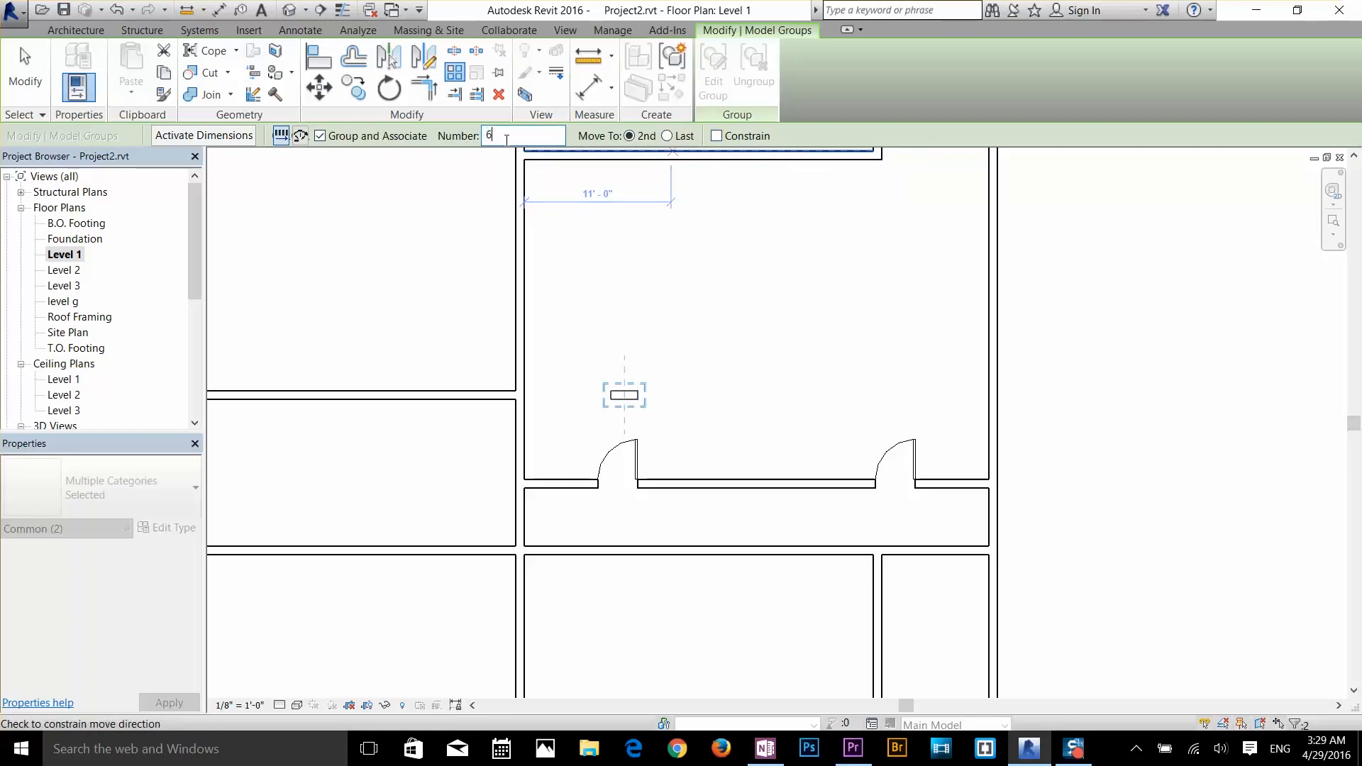
pyautogui.click(638, 390)
pyautogui.click(637, 391)
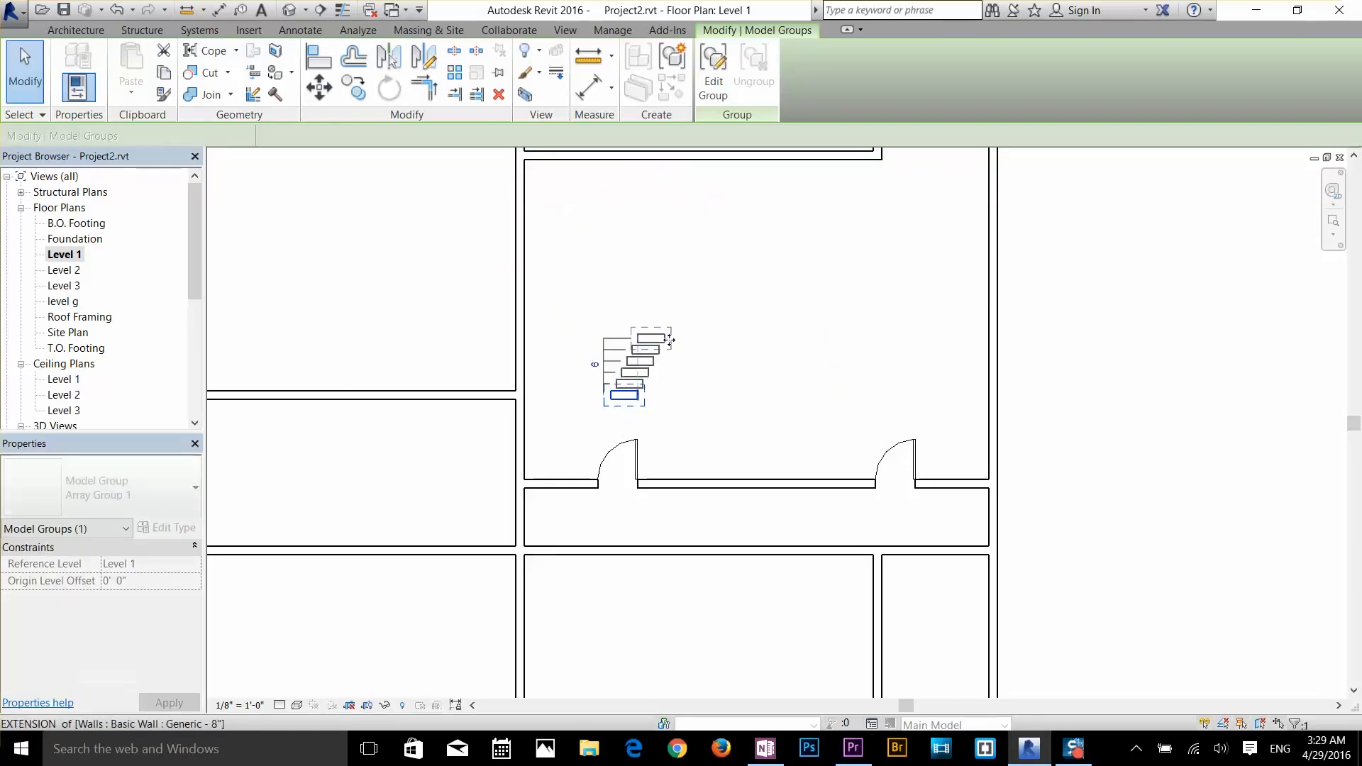
pyautogui.moveTo(638, 276); pyautogui.dragTo(626, 219)
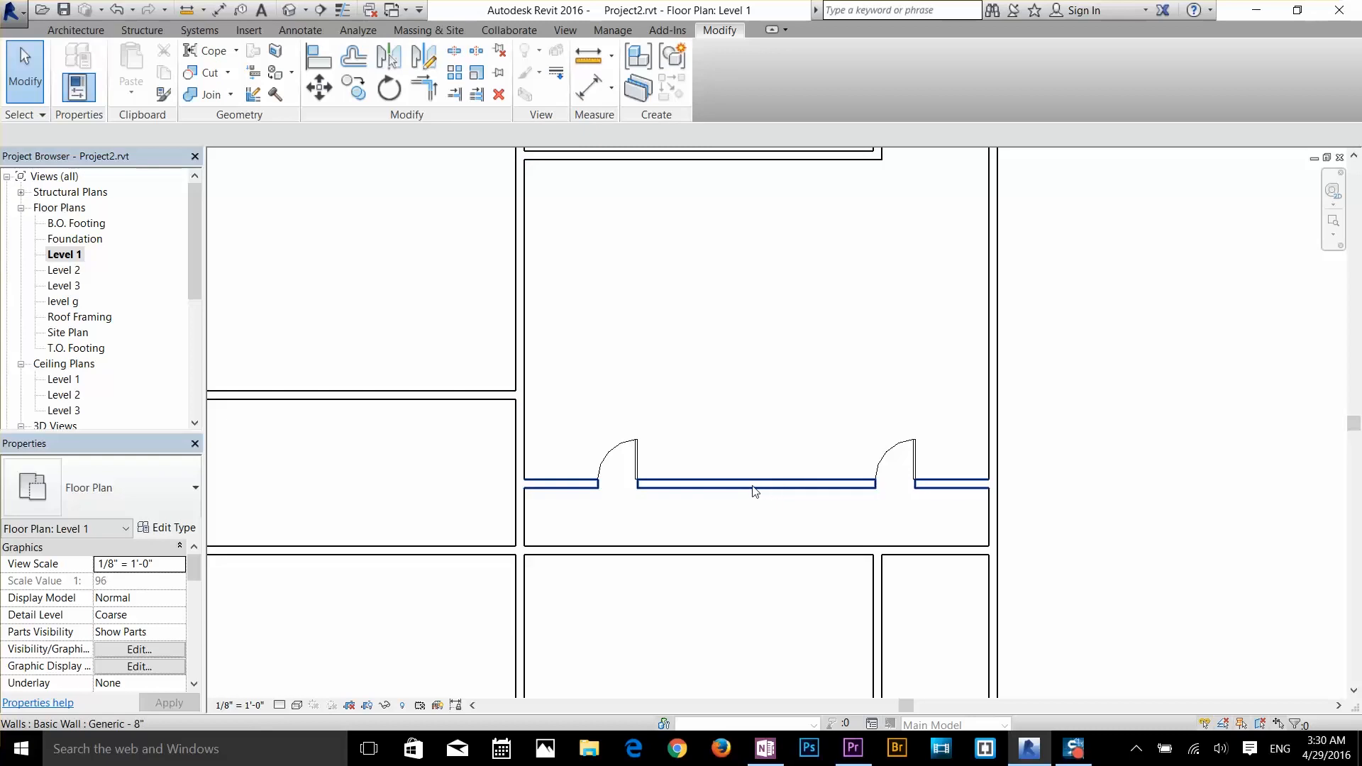
# - Split the horizontal wall between the two doors at two points to isolate its middle segment
pyautogui.click(456, 56)
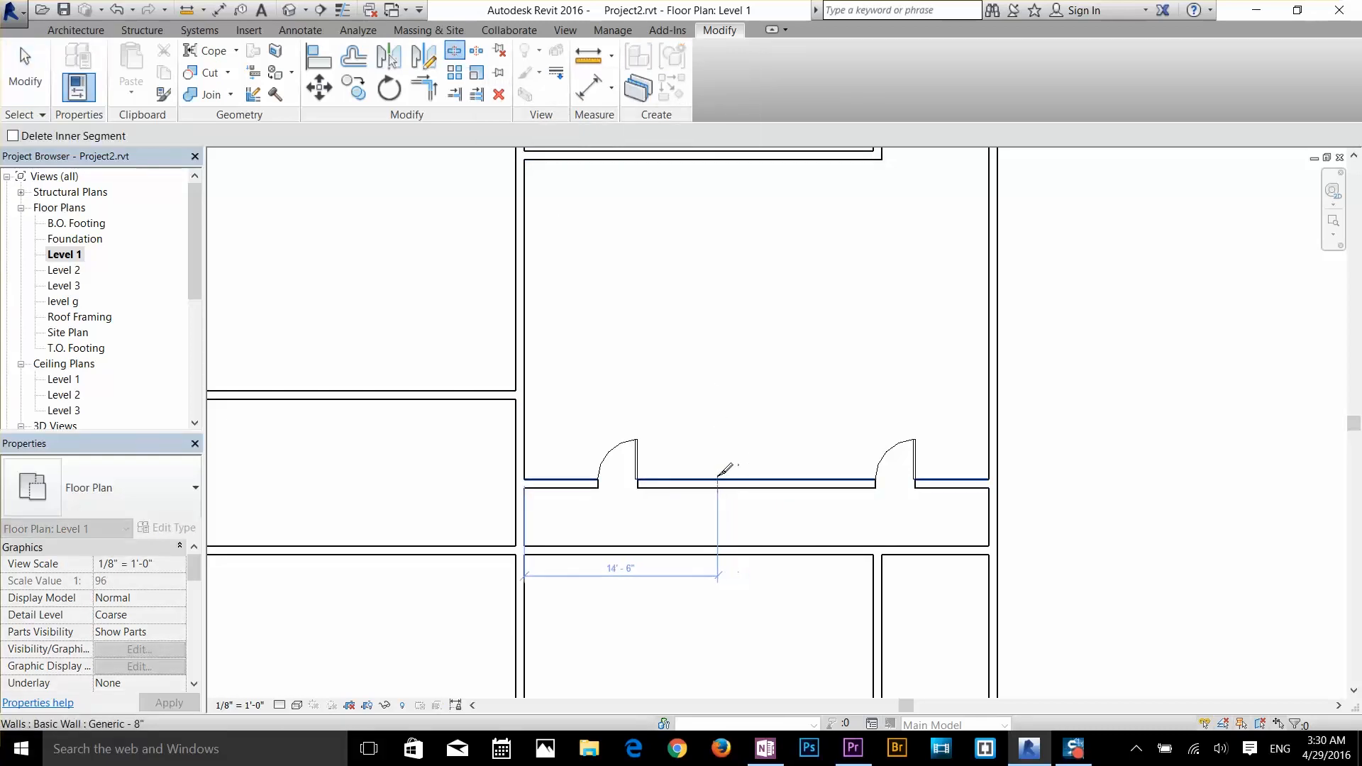
pyautogui.click(718, 477)
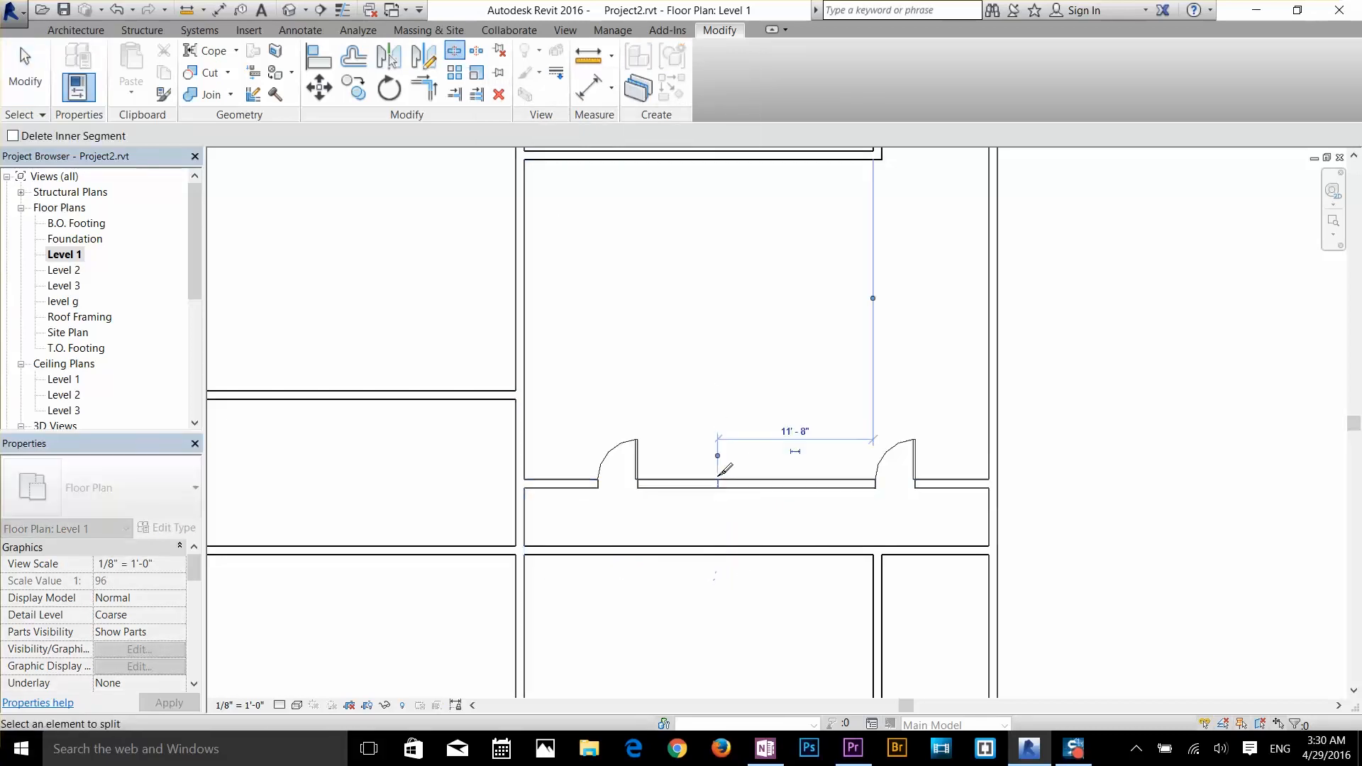
pyautogui.click(779, 482)
pyautogui.rightClick(787, 489)
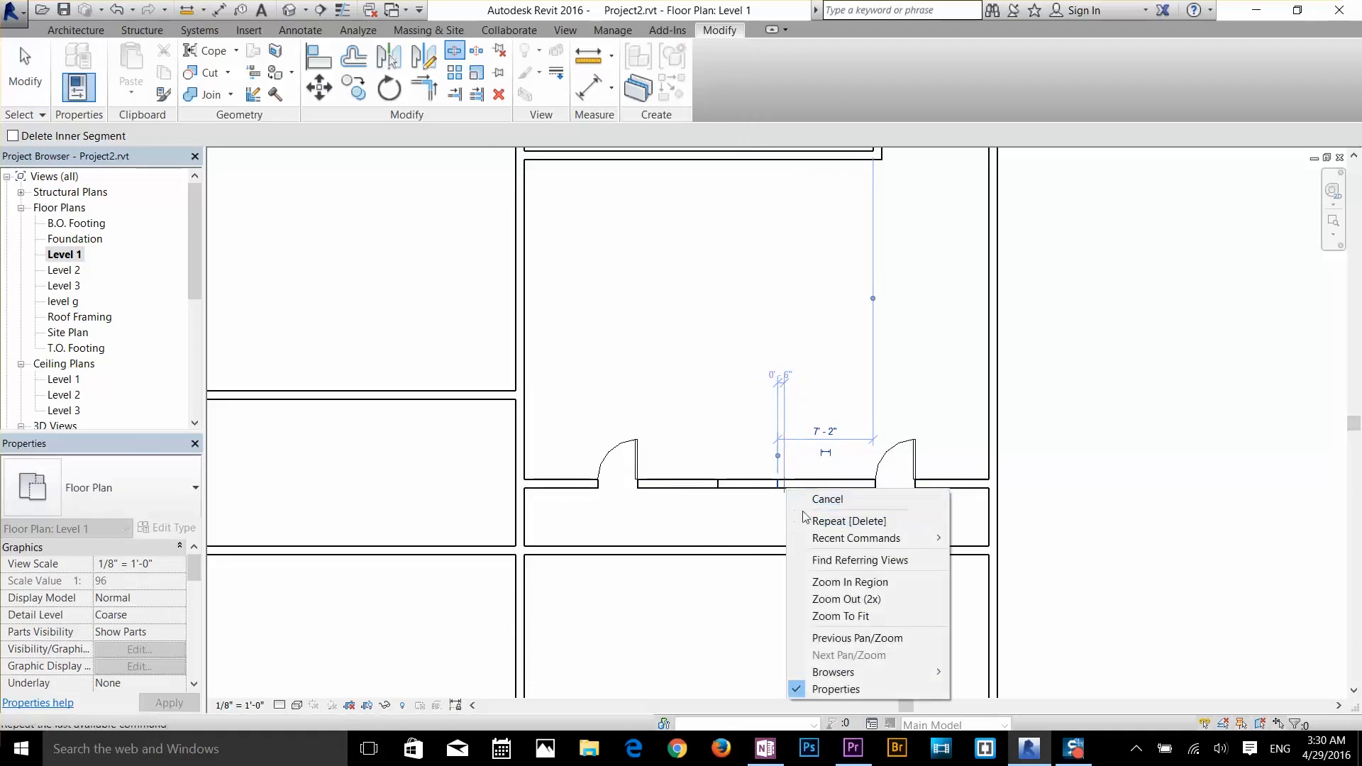
pyautogui.click(827, 500)
pyautogui.scroll(3, 779, 486)
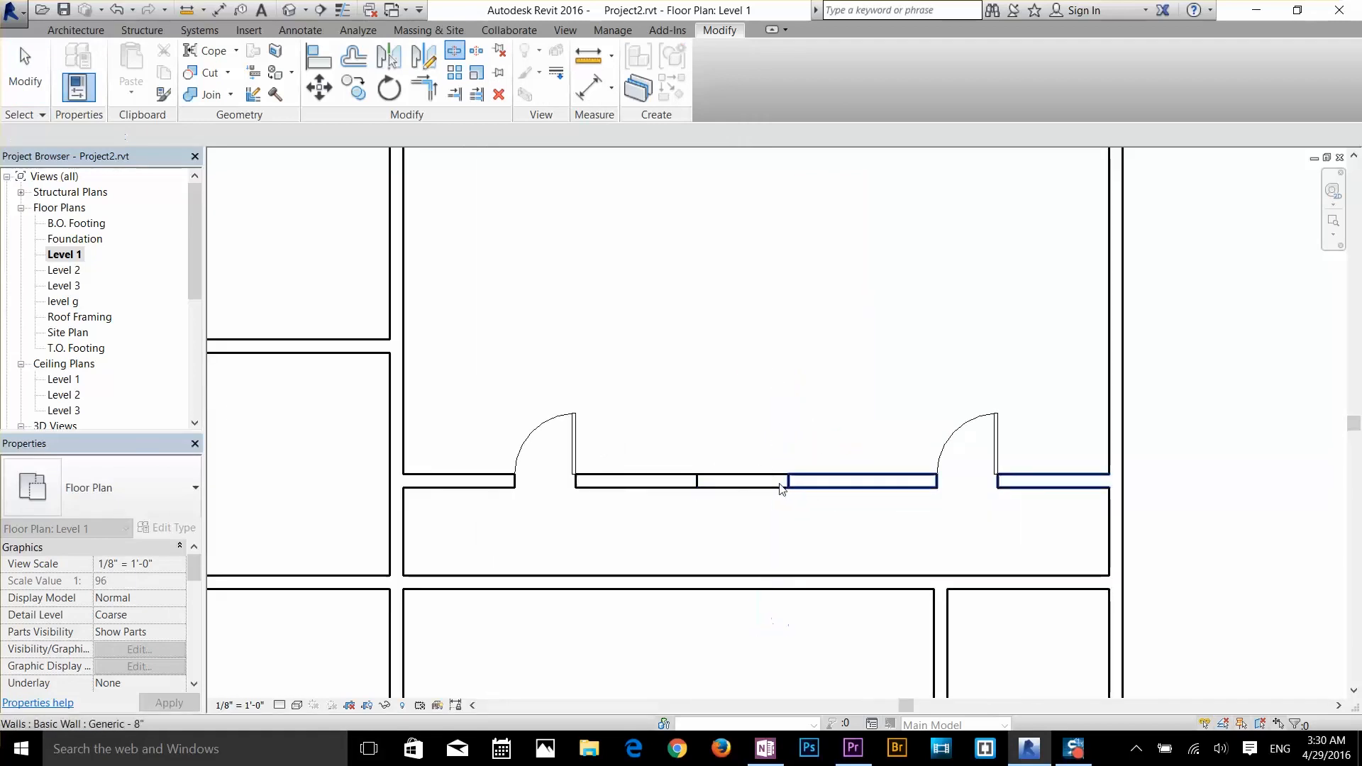
pyautogui.click(742, 488)
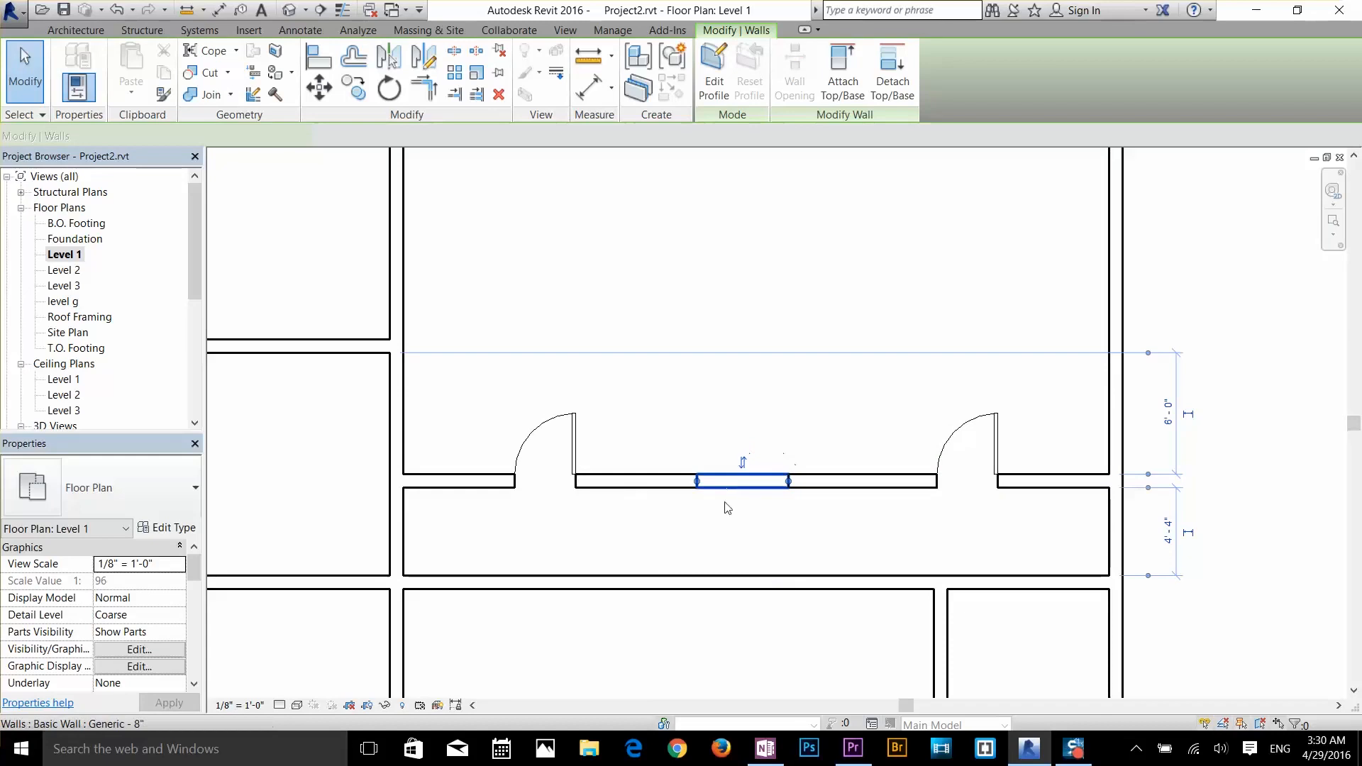
pyautogui.press('Escape')
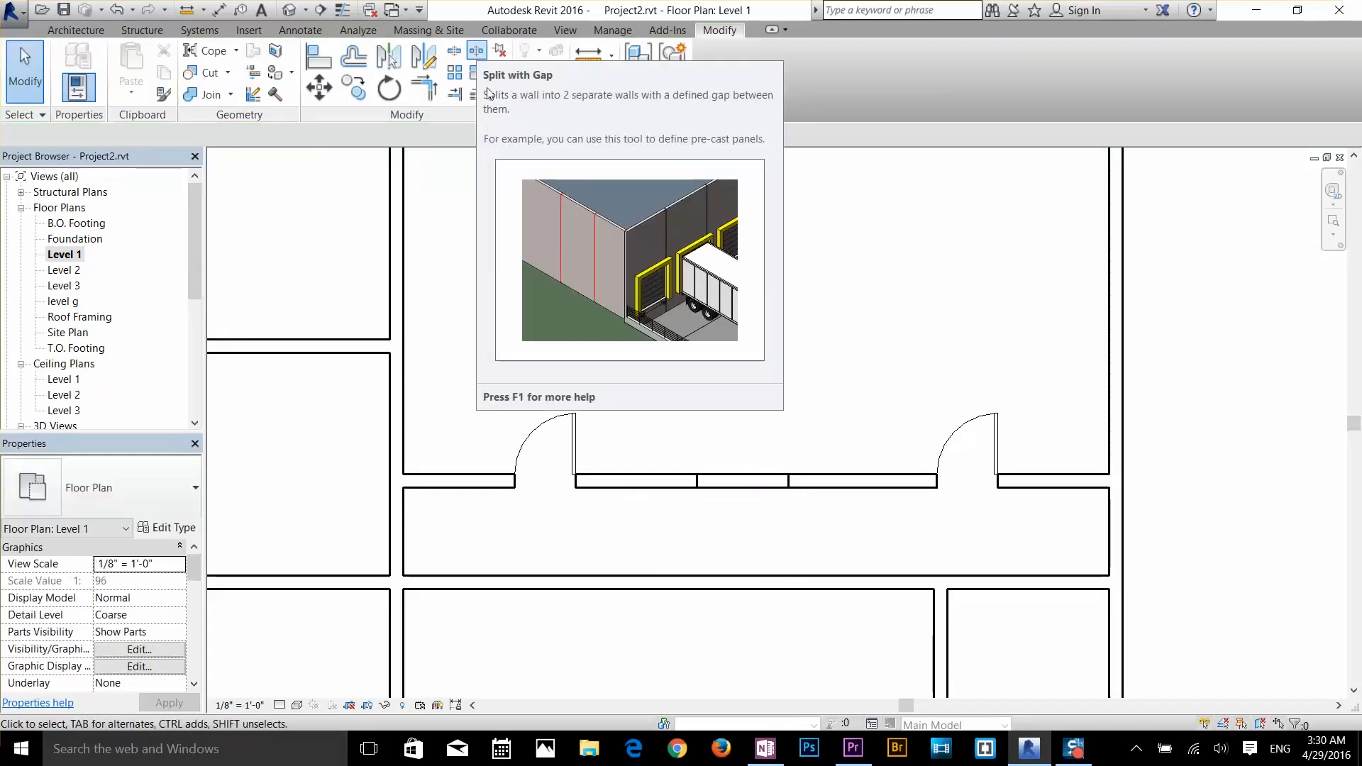
# - Split the central vertical wall with a 0' 1" joint gap at two points below the upper room's corner
pyautogui.moveTo(526, 330); pyautogui.dragTo(727, 486, button='middle')
pyautogui.scroll(1, 640, 333)
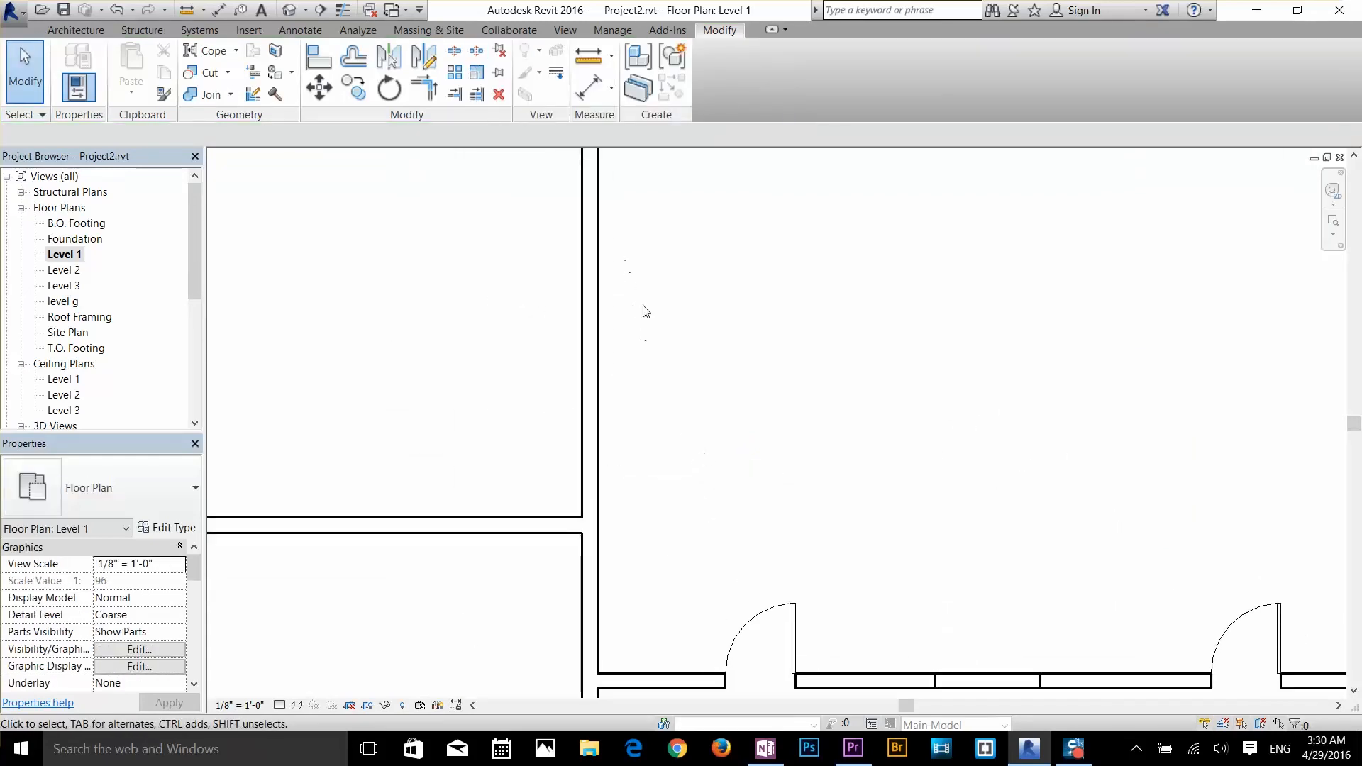
pyautogui.moveTo(646, 311); pyautogui.dragTo(695, 423, button='middle')
pyautogui.click(476, 52)
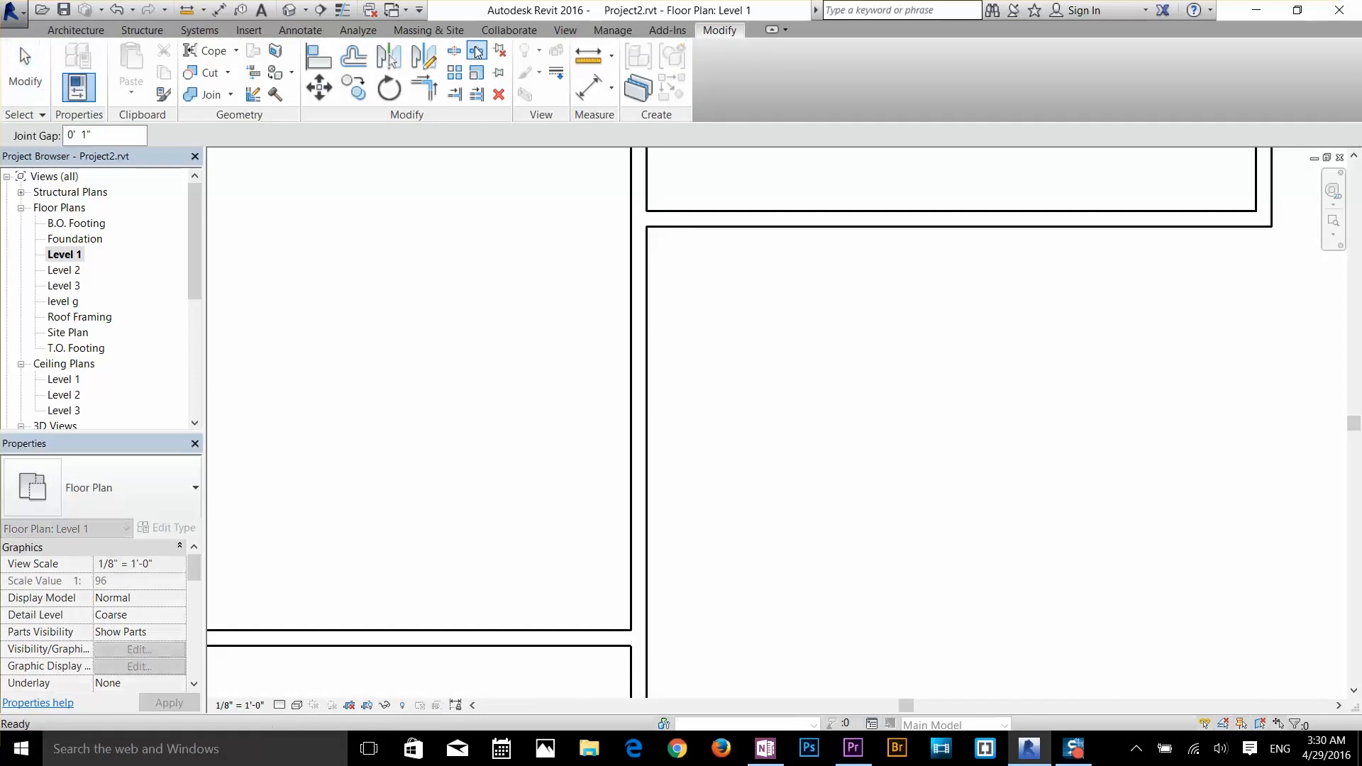
pyautogui.click(647, 333)
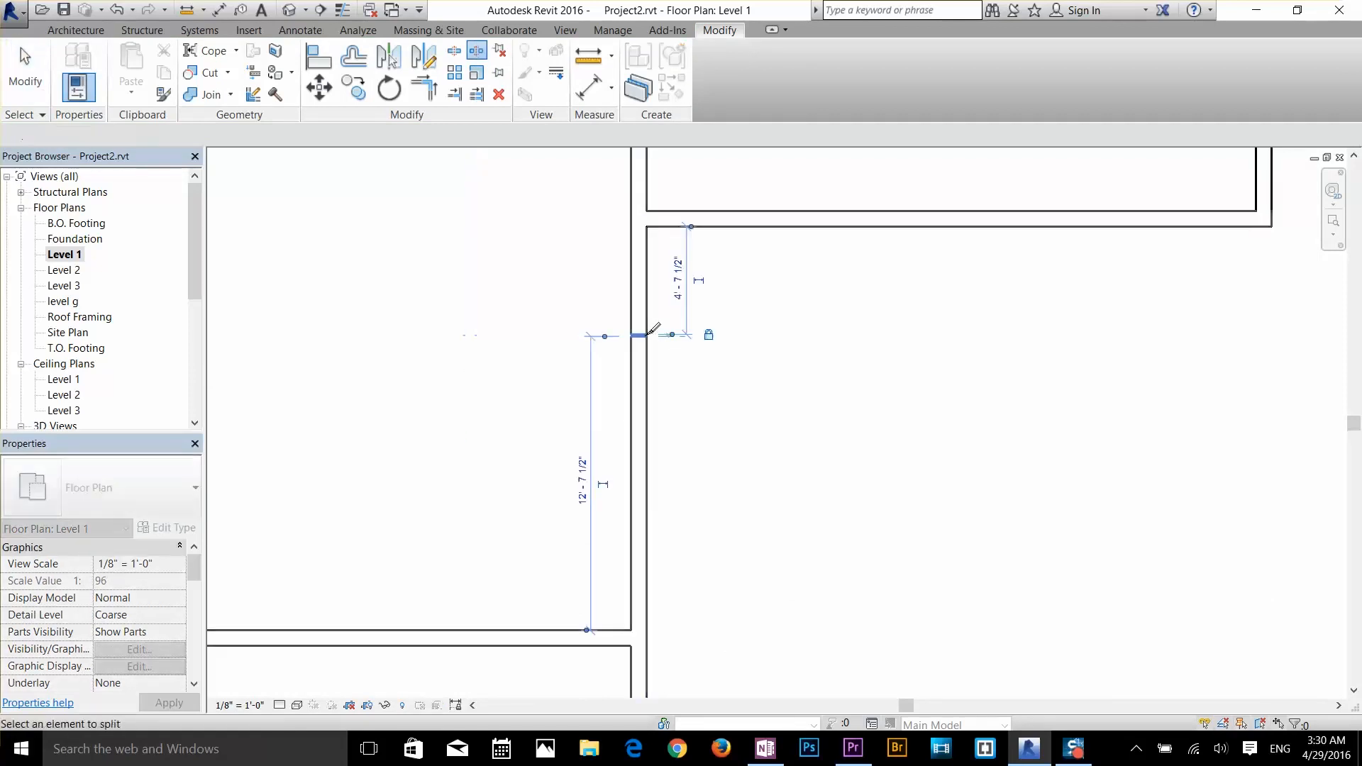
pyautogui.click(646, 488)
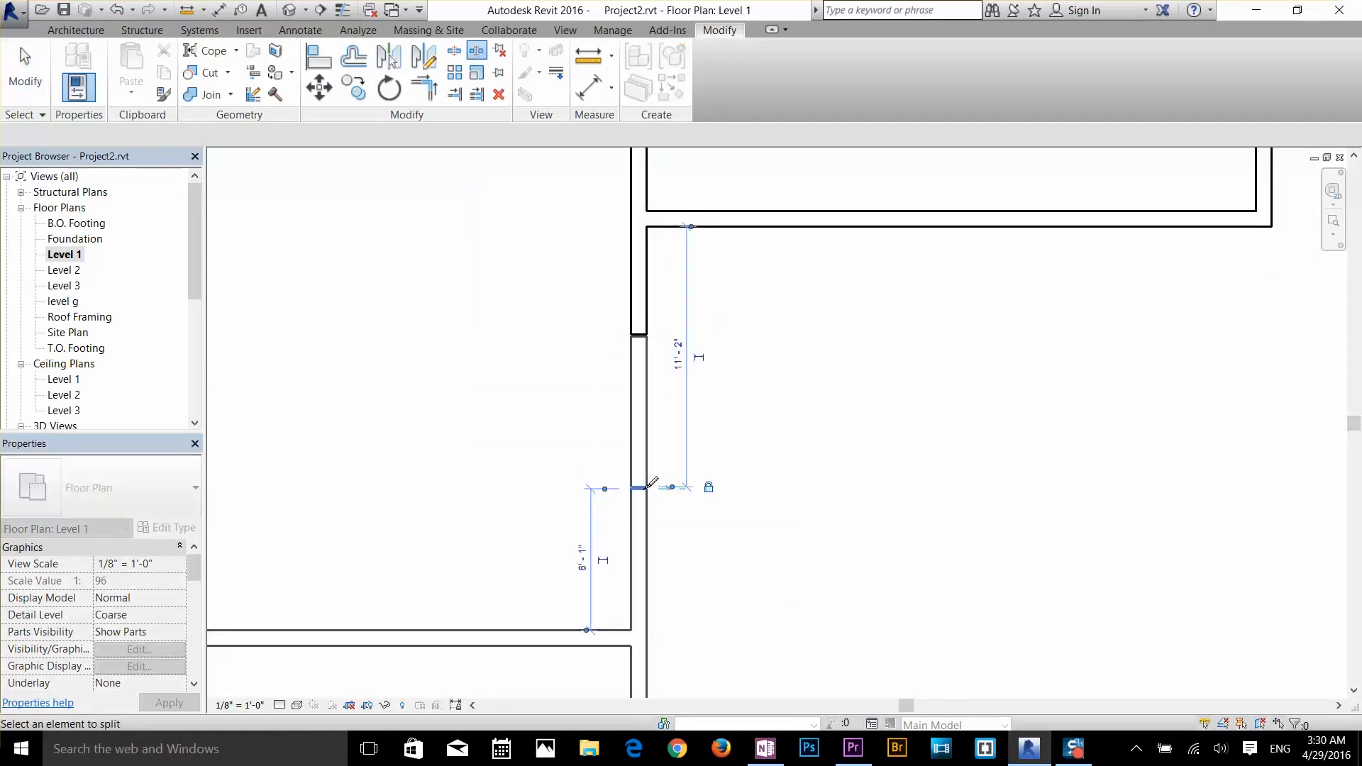
pyautogui.press('s')
pyautogui.press('l')
pyautogui.rightClick(697, 448)
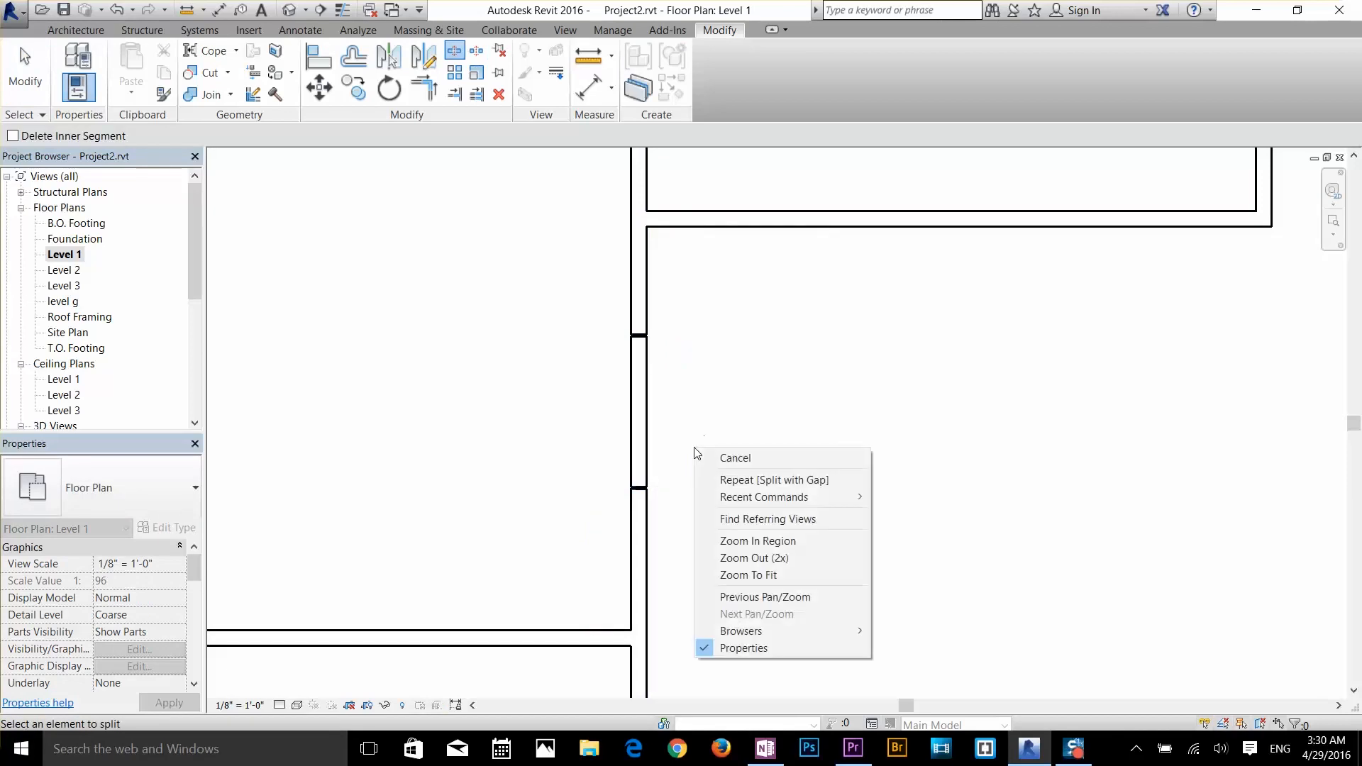
pyautogui.click(709, 457)
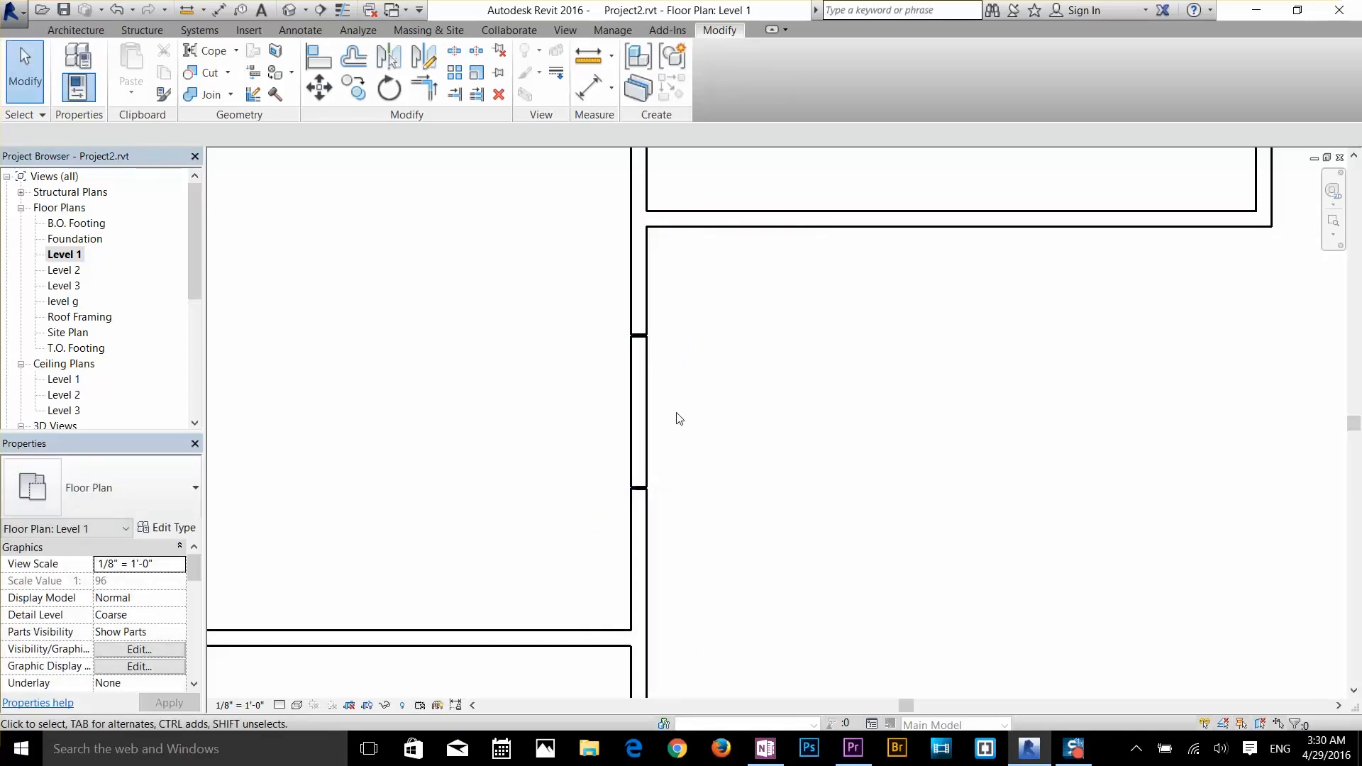
# - Release one alignment lock on the vertical wall segment between the two gaps, and delete the segment
pyautogui.click(647, 453)
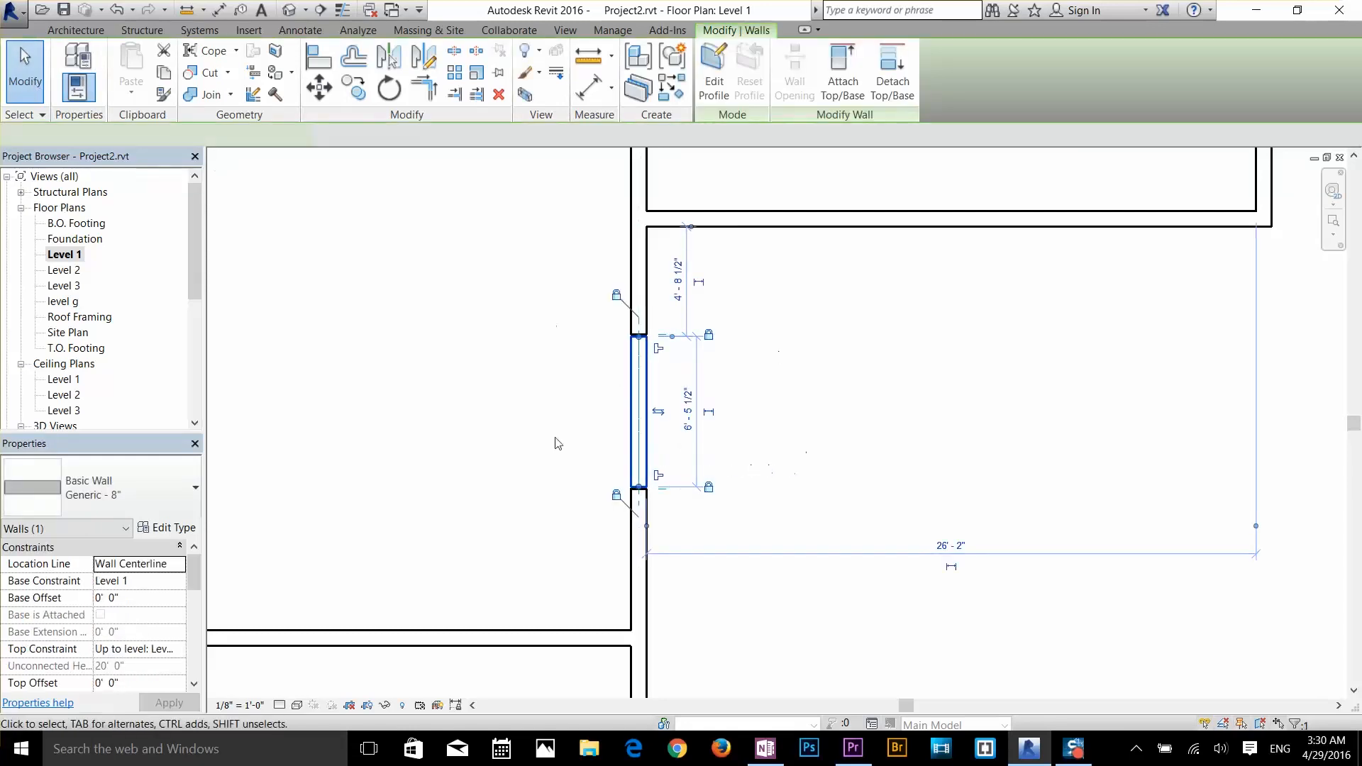
pyautogui.scroll(5, 663, 383)
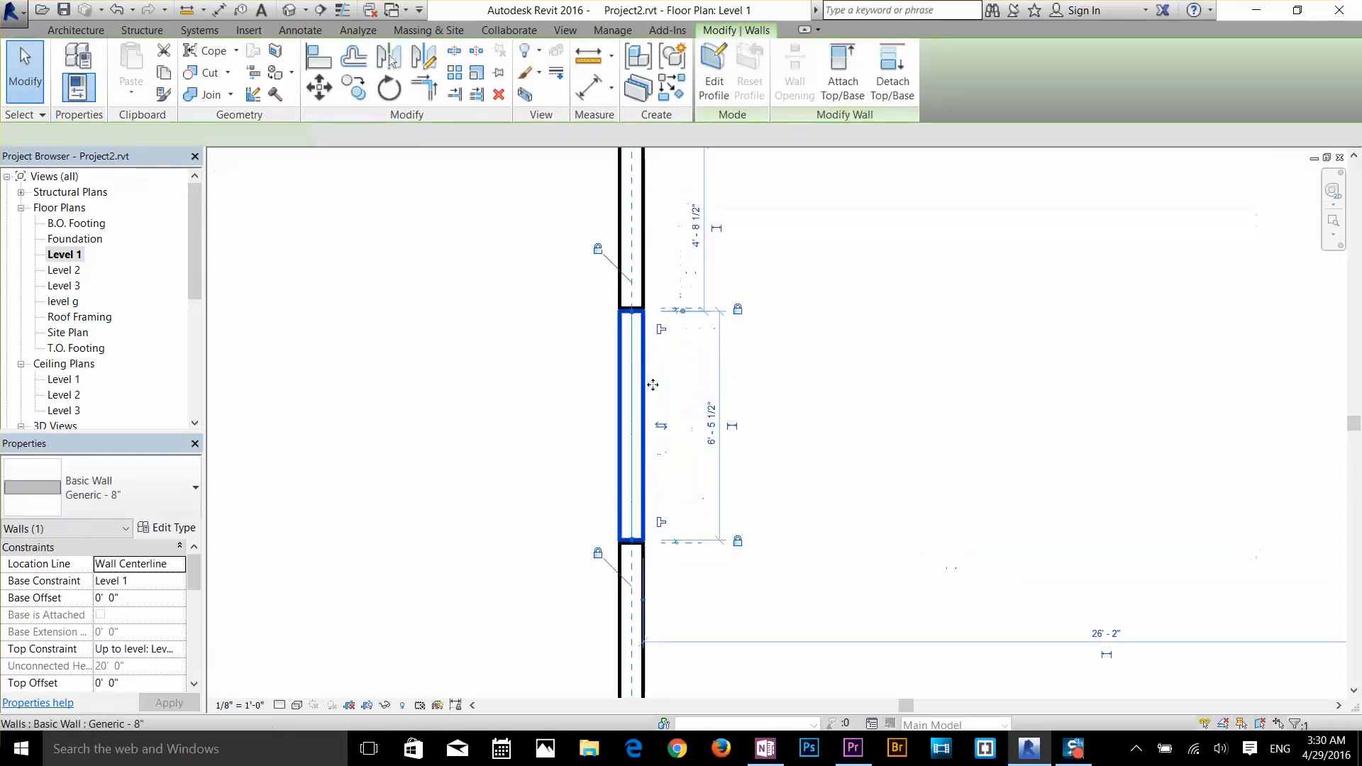
pyautogui.click(651, 301)
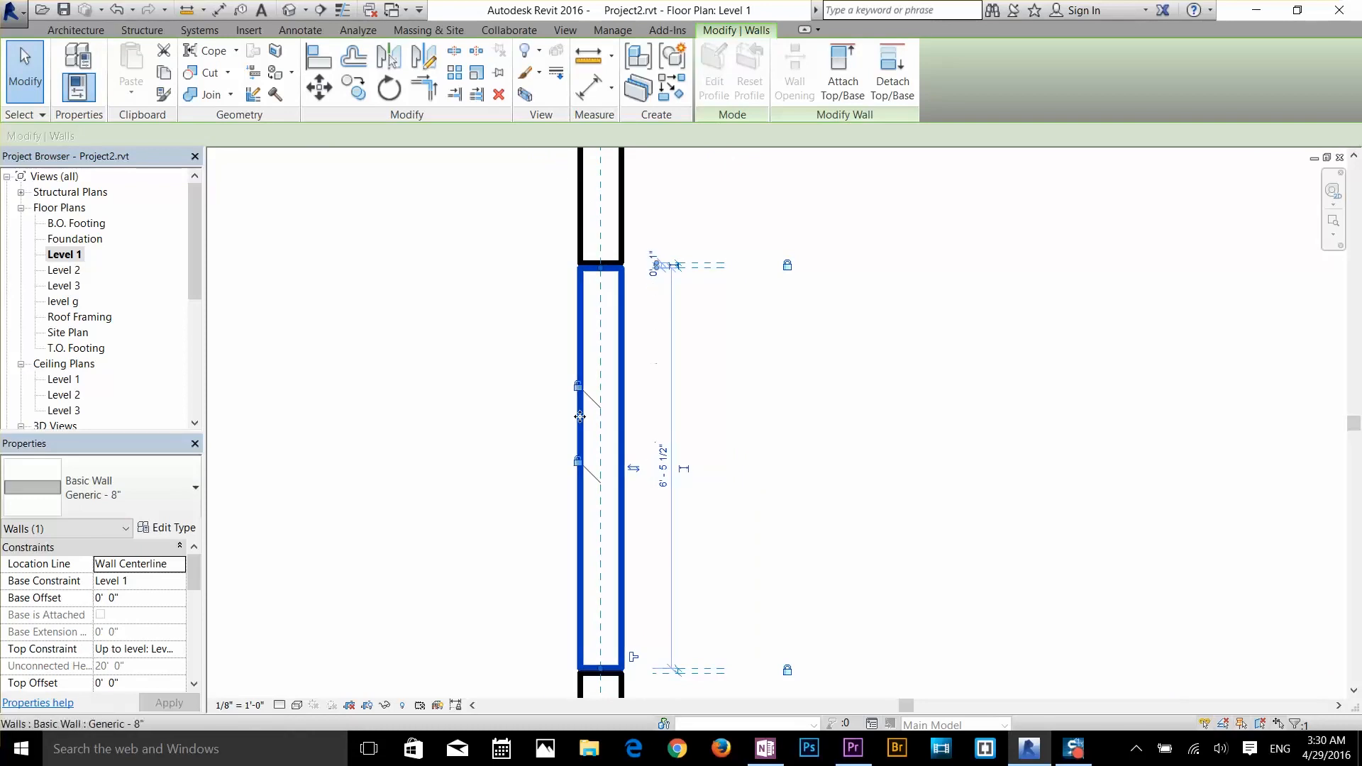
pyautogui.click(578, 387)
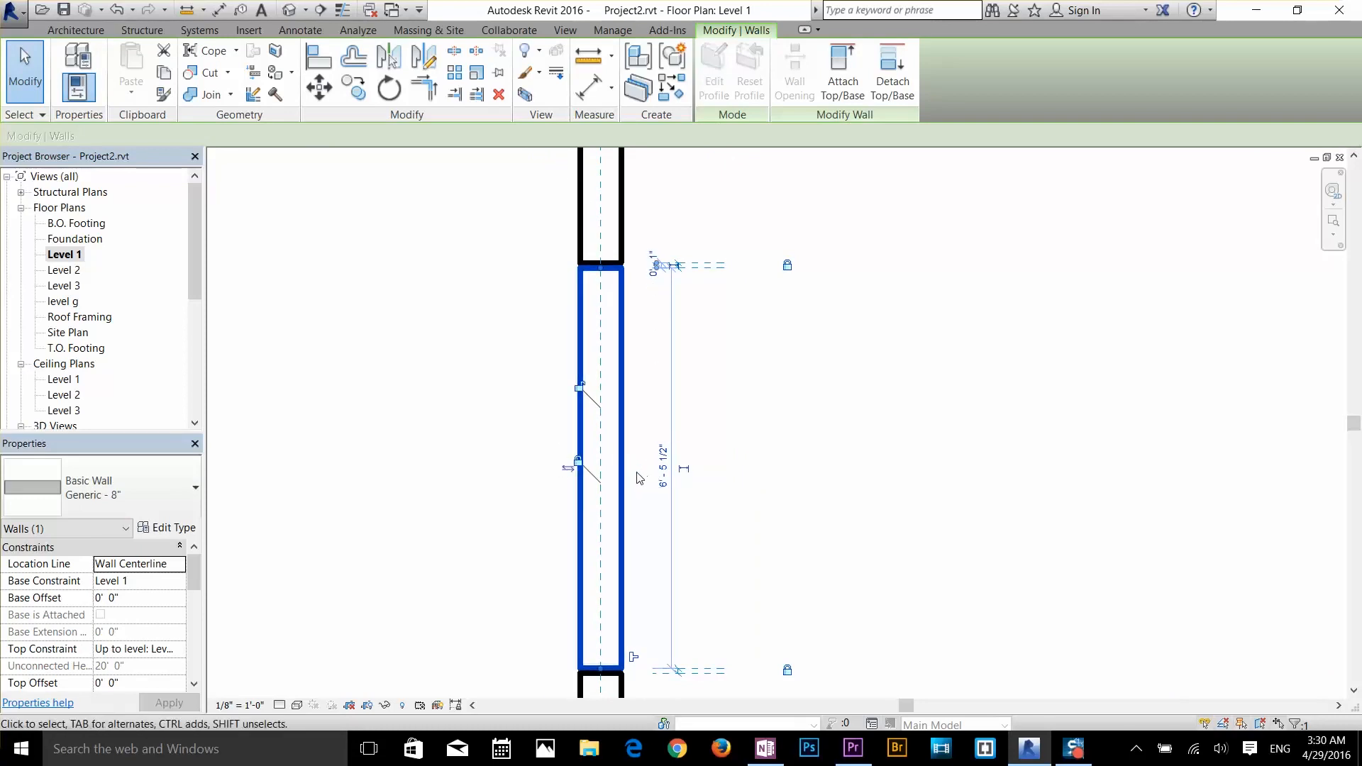
pyautogui.click(633, 469)
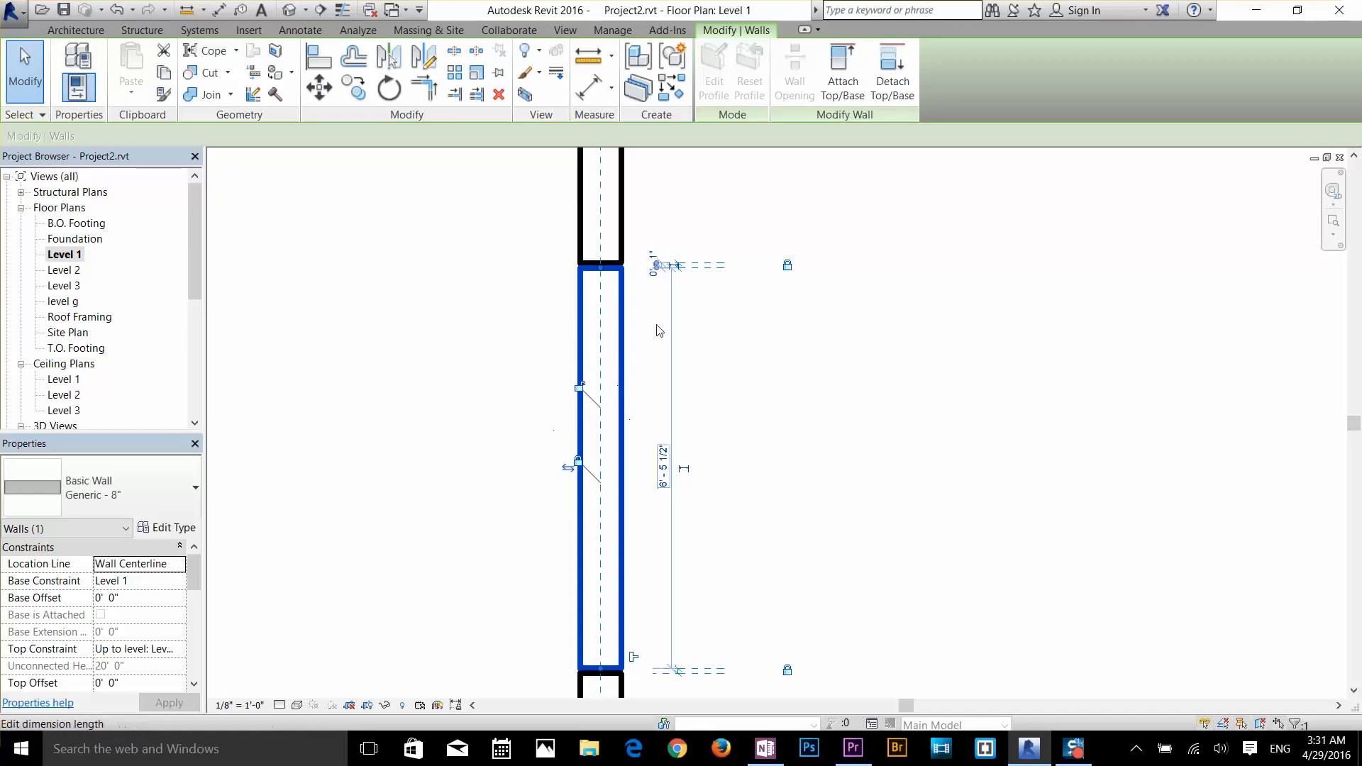
pyautogui.press('Delete')
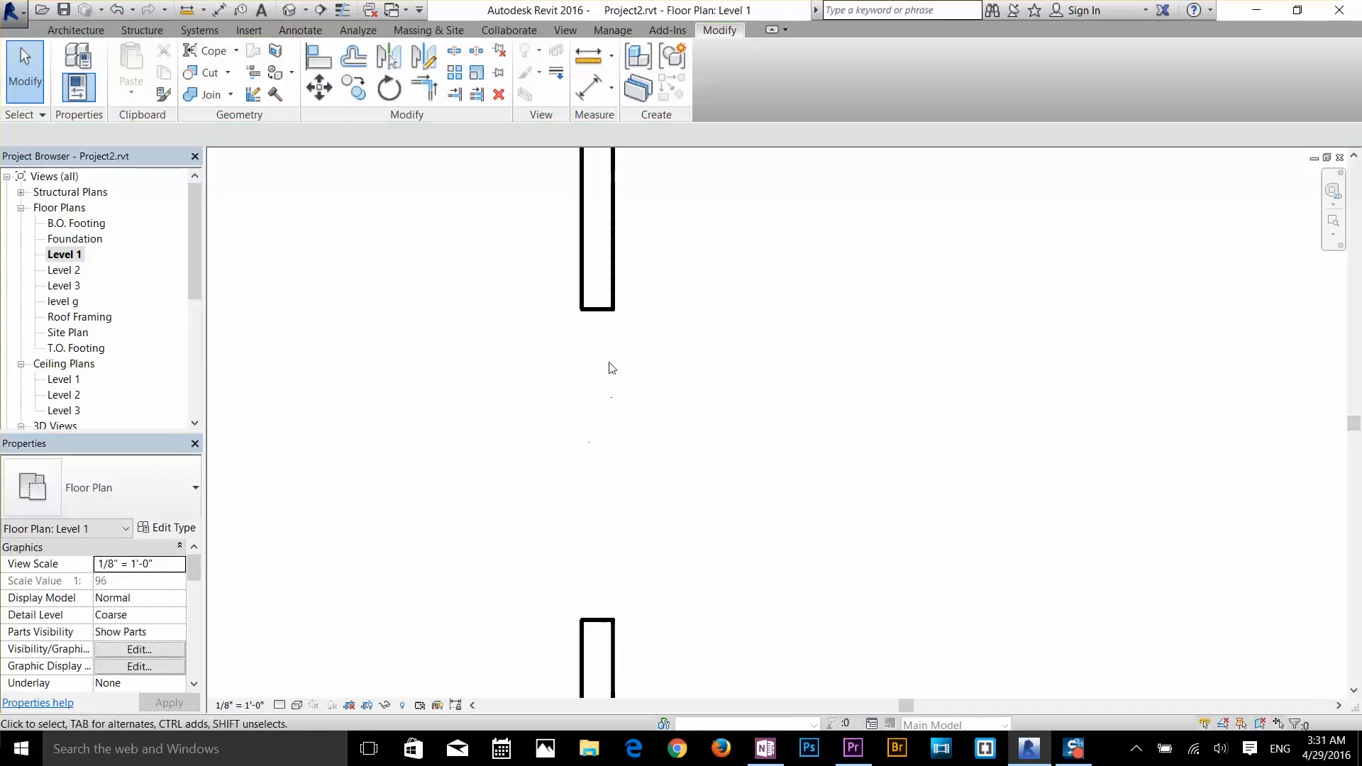
# - Delete the left door from the horizontal wall of the large room
pyautogui.scroll(-6, 619, 370)
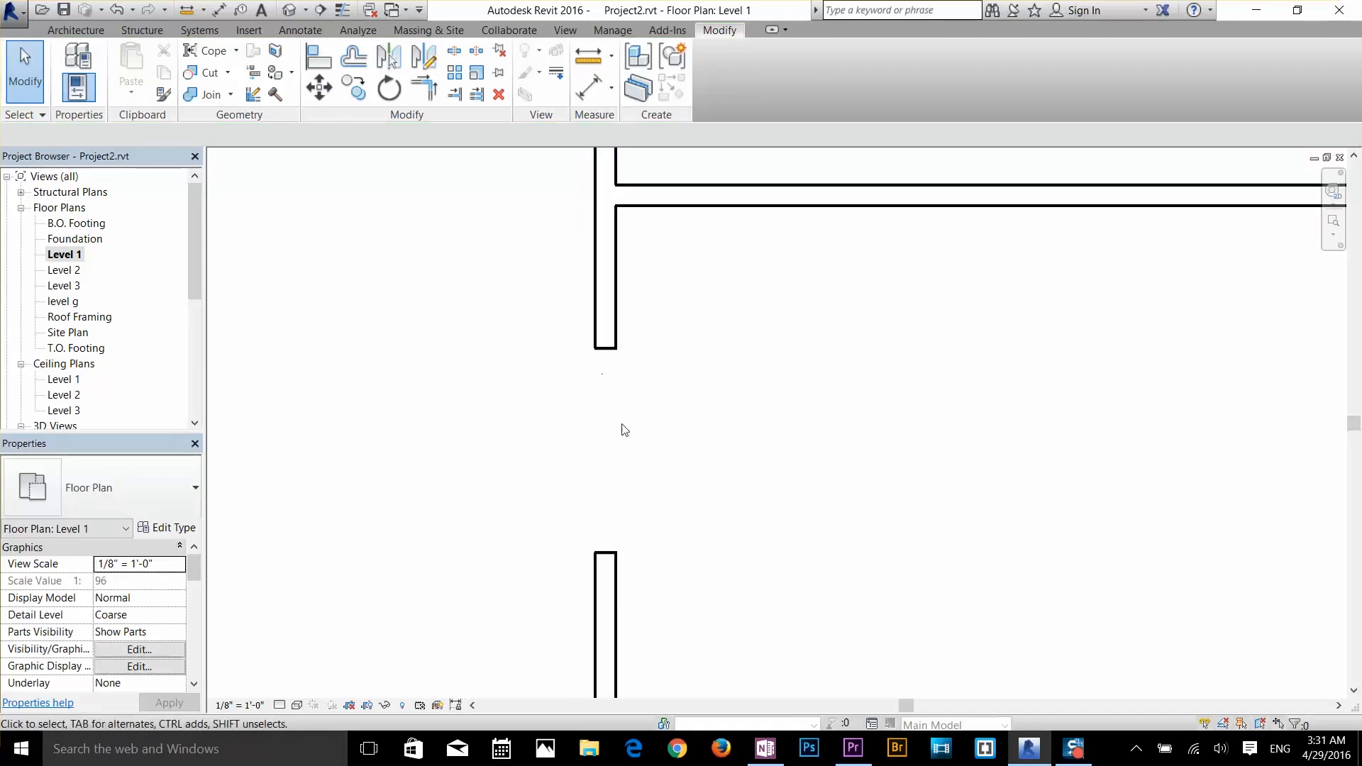
pyautogui.click(499, 94)
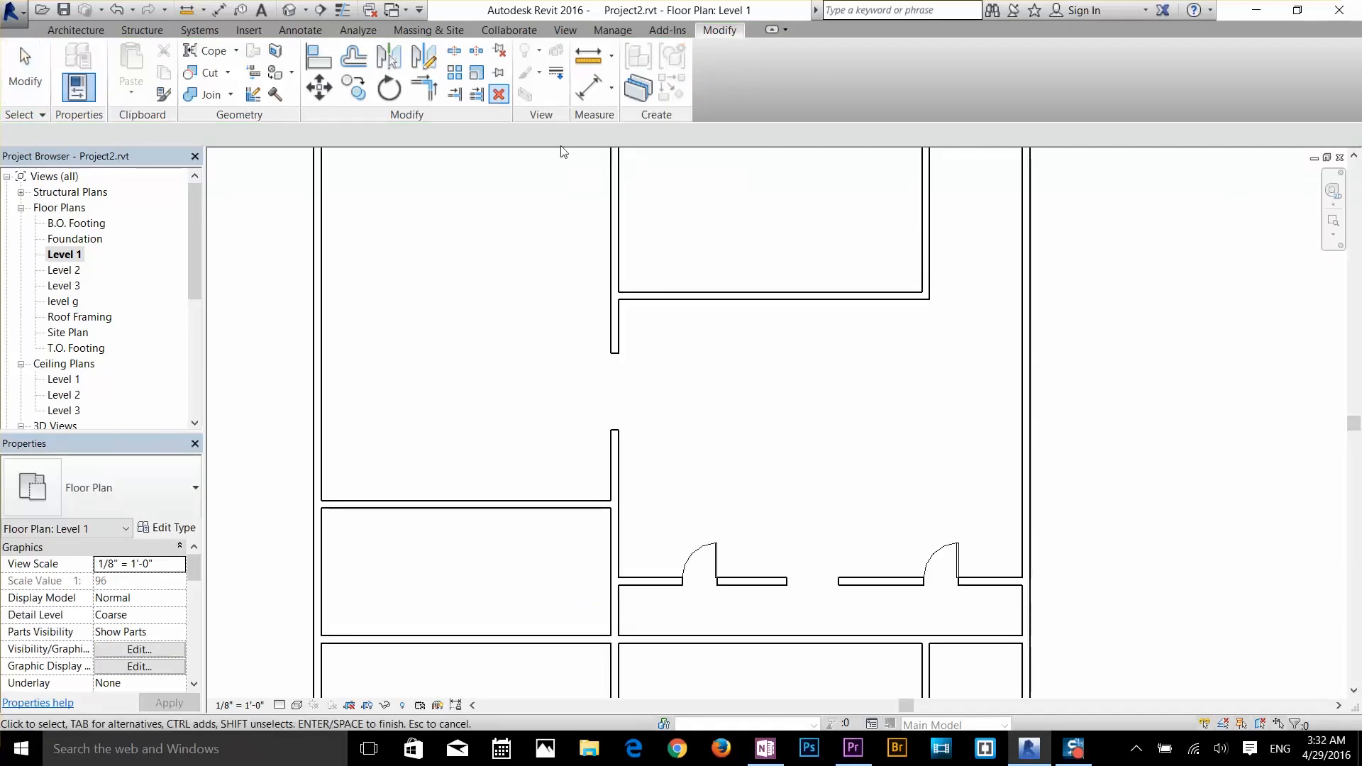
pyautogui.click(710, 550)
pyautogui.press('Escape')
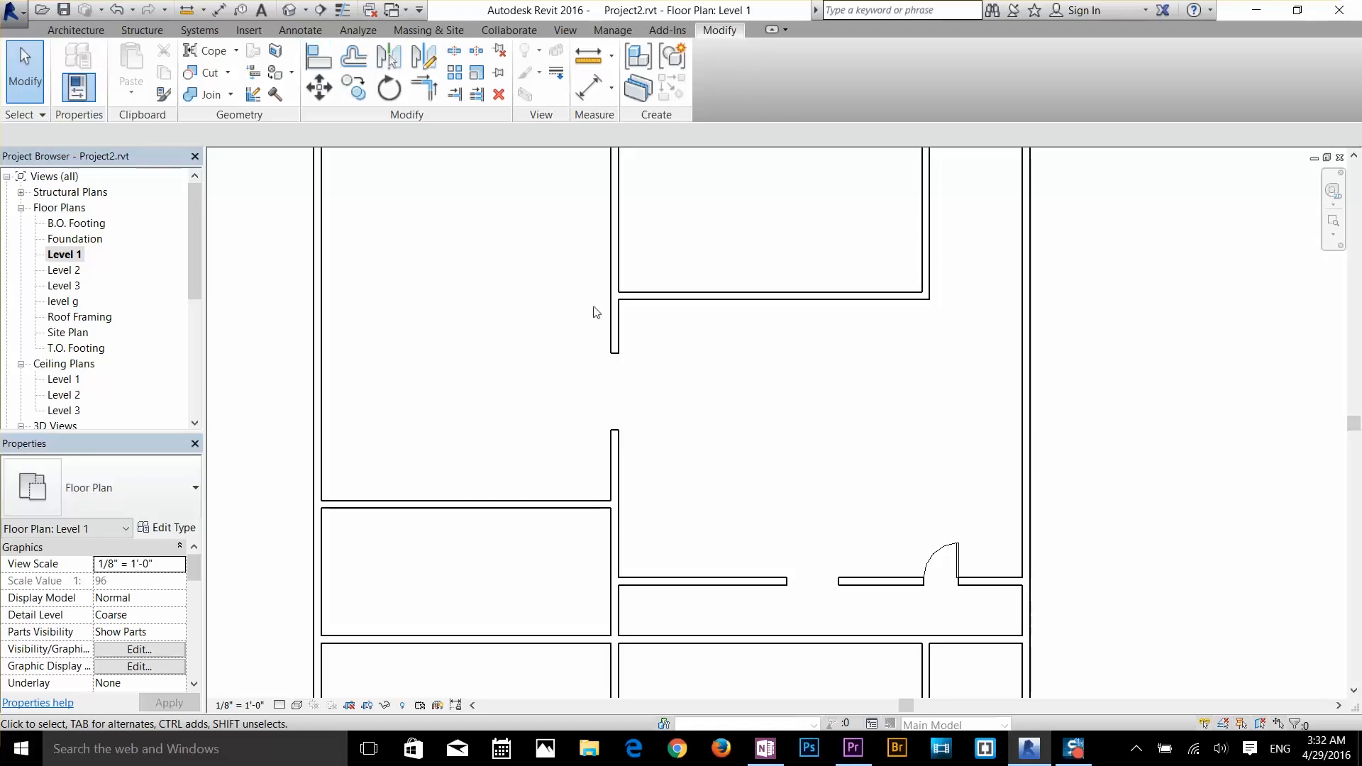
pyautogui.scroll(-3, 663, 307)
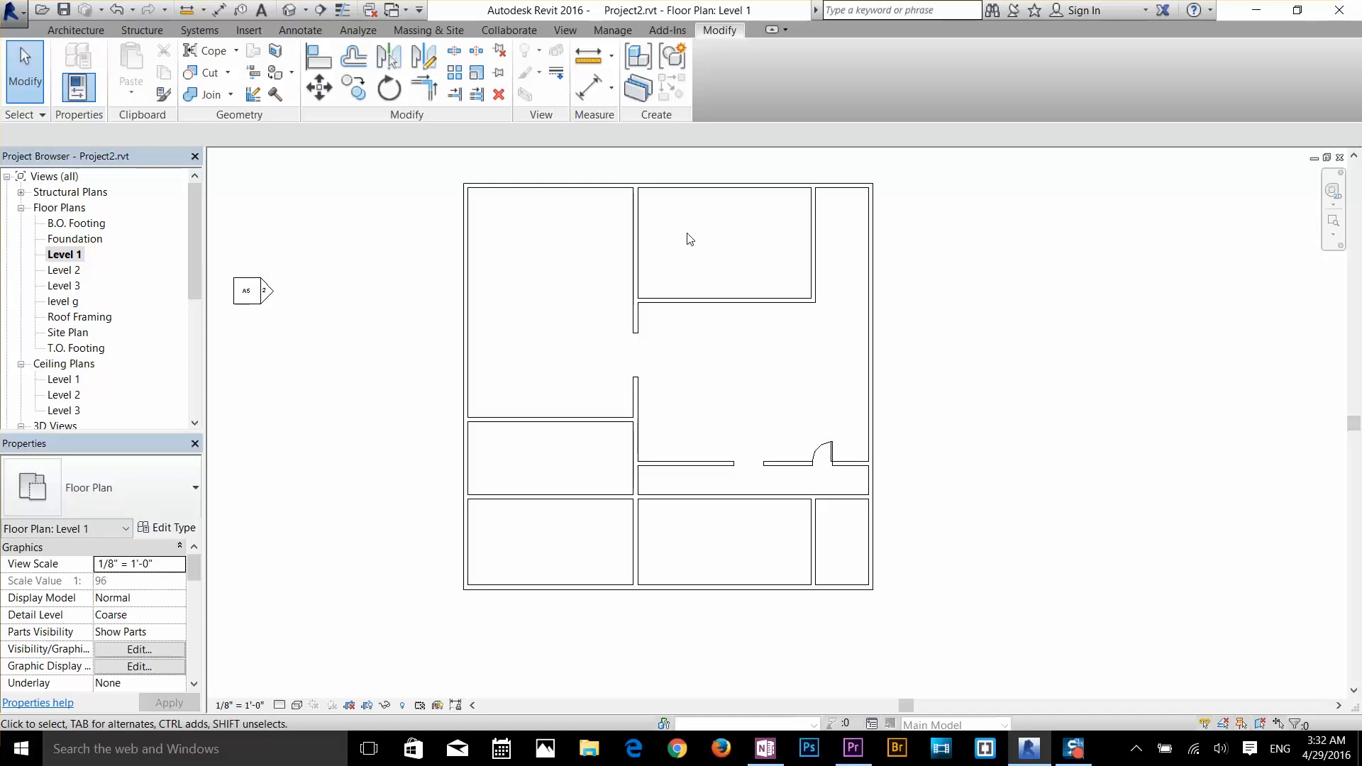
pyautogui.scroll(1, 688, 239)
pyautogui.scroll(1, 697, 260)
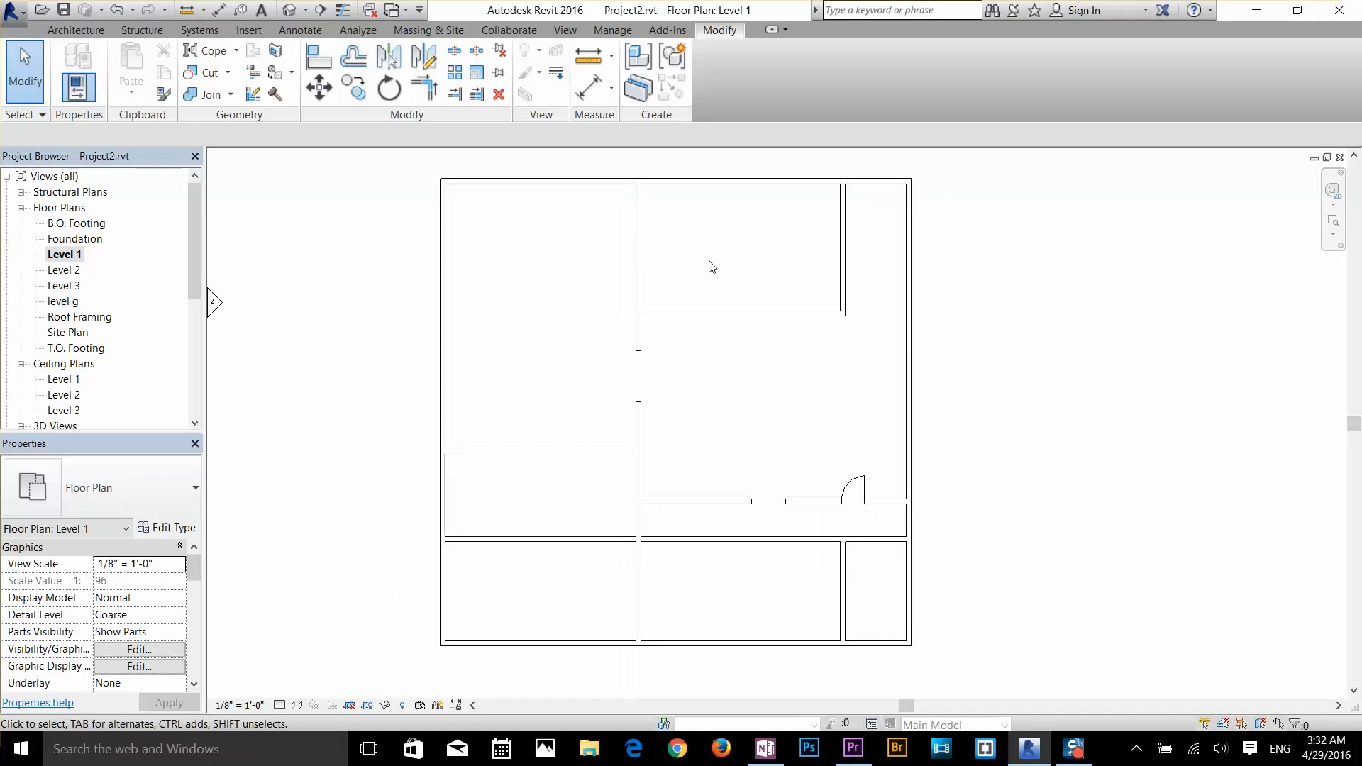
pyautogui.moveTo(878, 249); pyautogui.dragTo(785, 344)
pyautogui.click(694, 259)
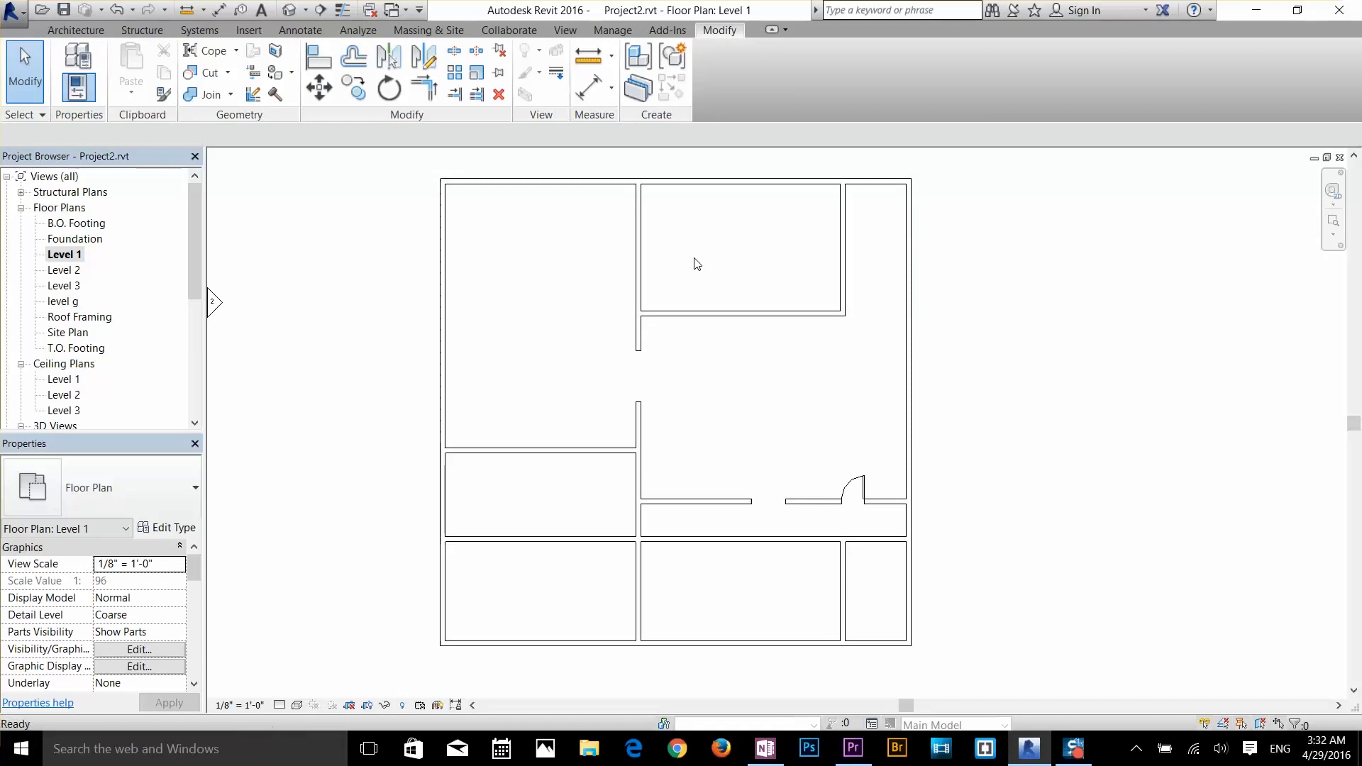
pyautogui.moveTo(705, 241); pyautogui.dragTo(566, 266)
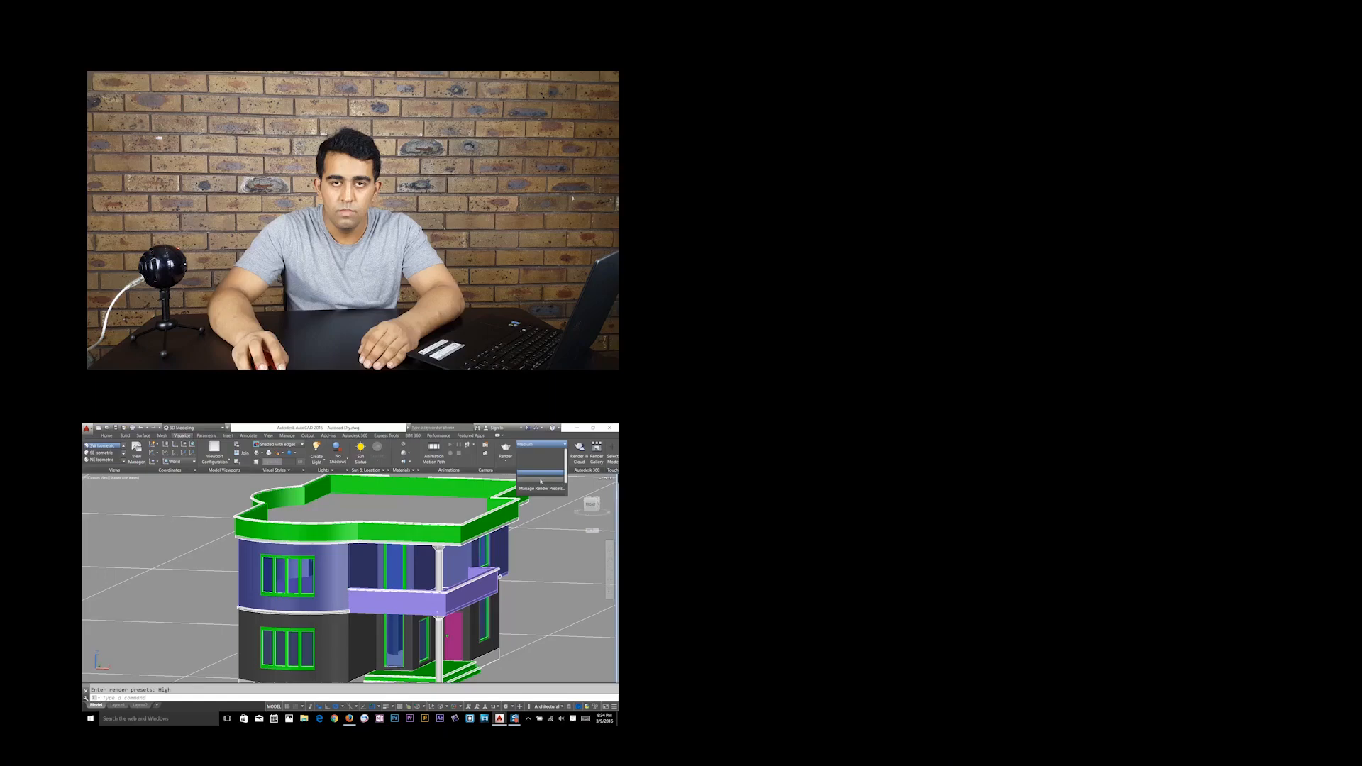